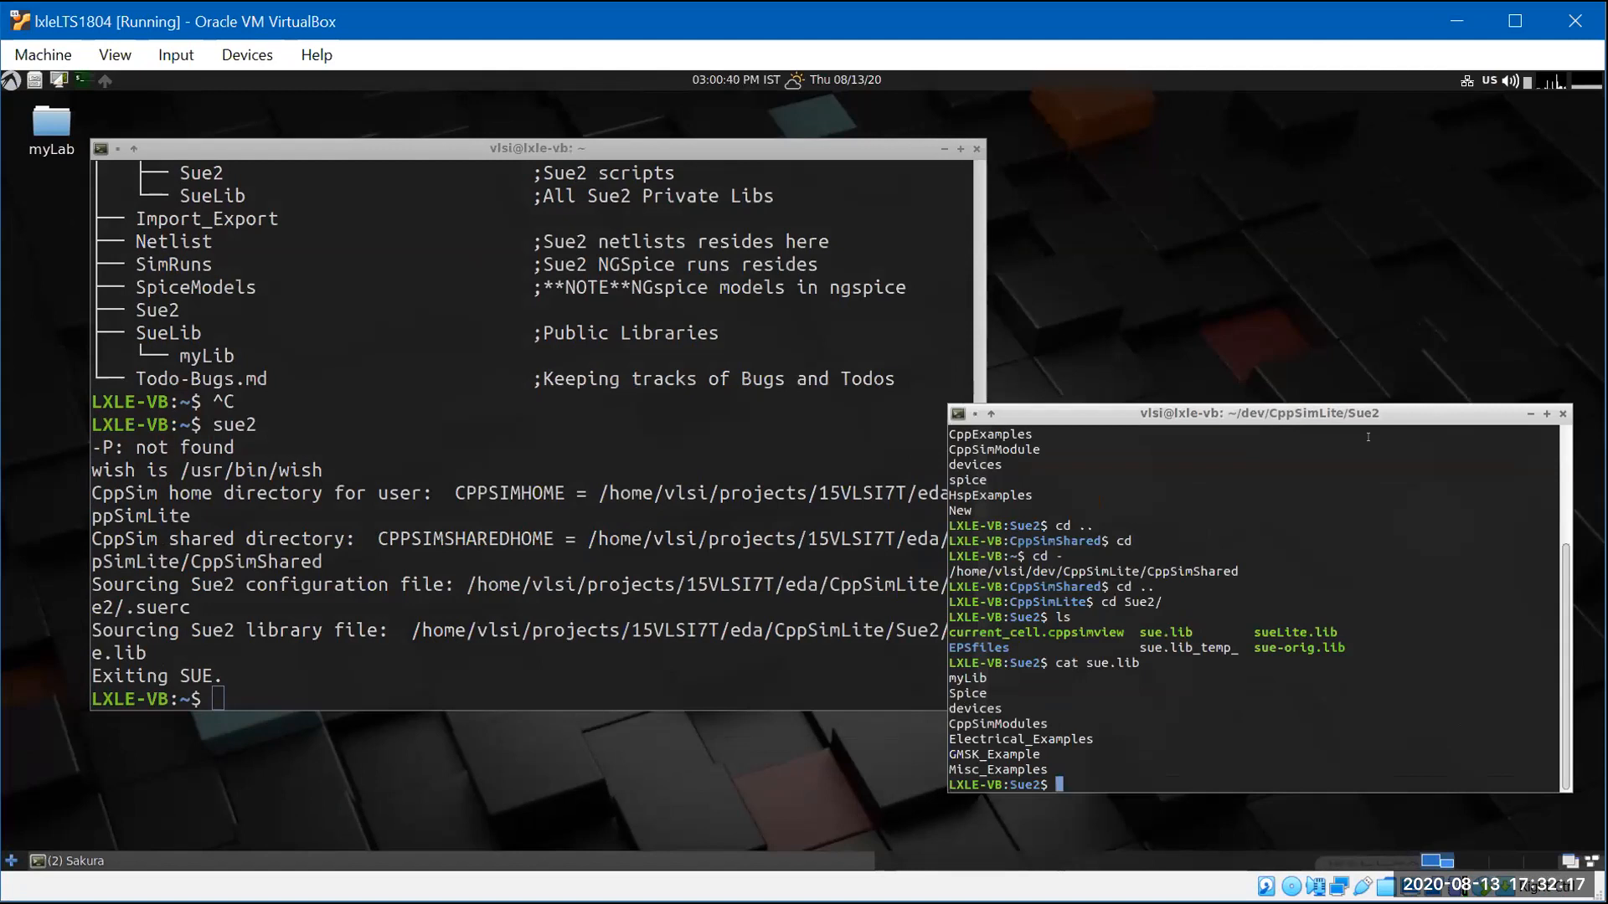
# - Enlarge the text of the terminal in the Sue2 folder, return to the home directory and list its contents
pyautogui.hotkey('ctrl', '+')
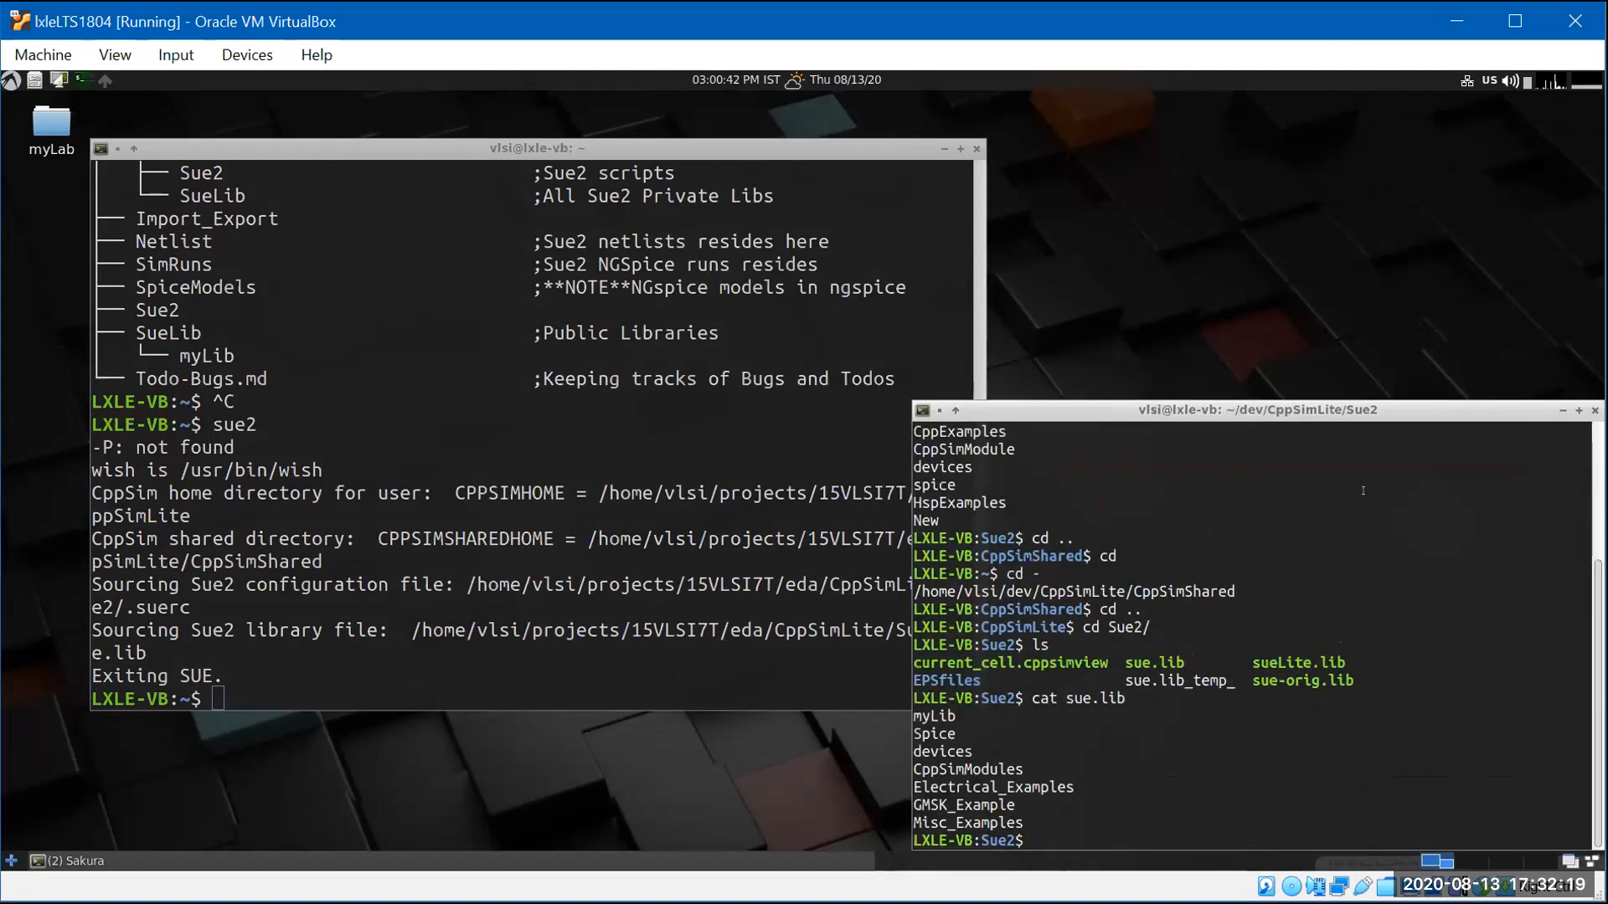
pyautogui.hotkey('ctrl', '+')
pyautogui.write('cd')
pyautogui.press('Return')
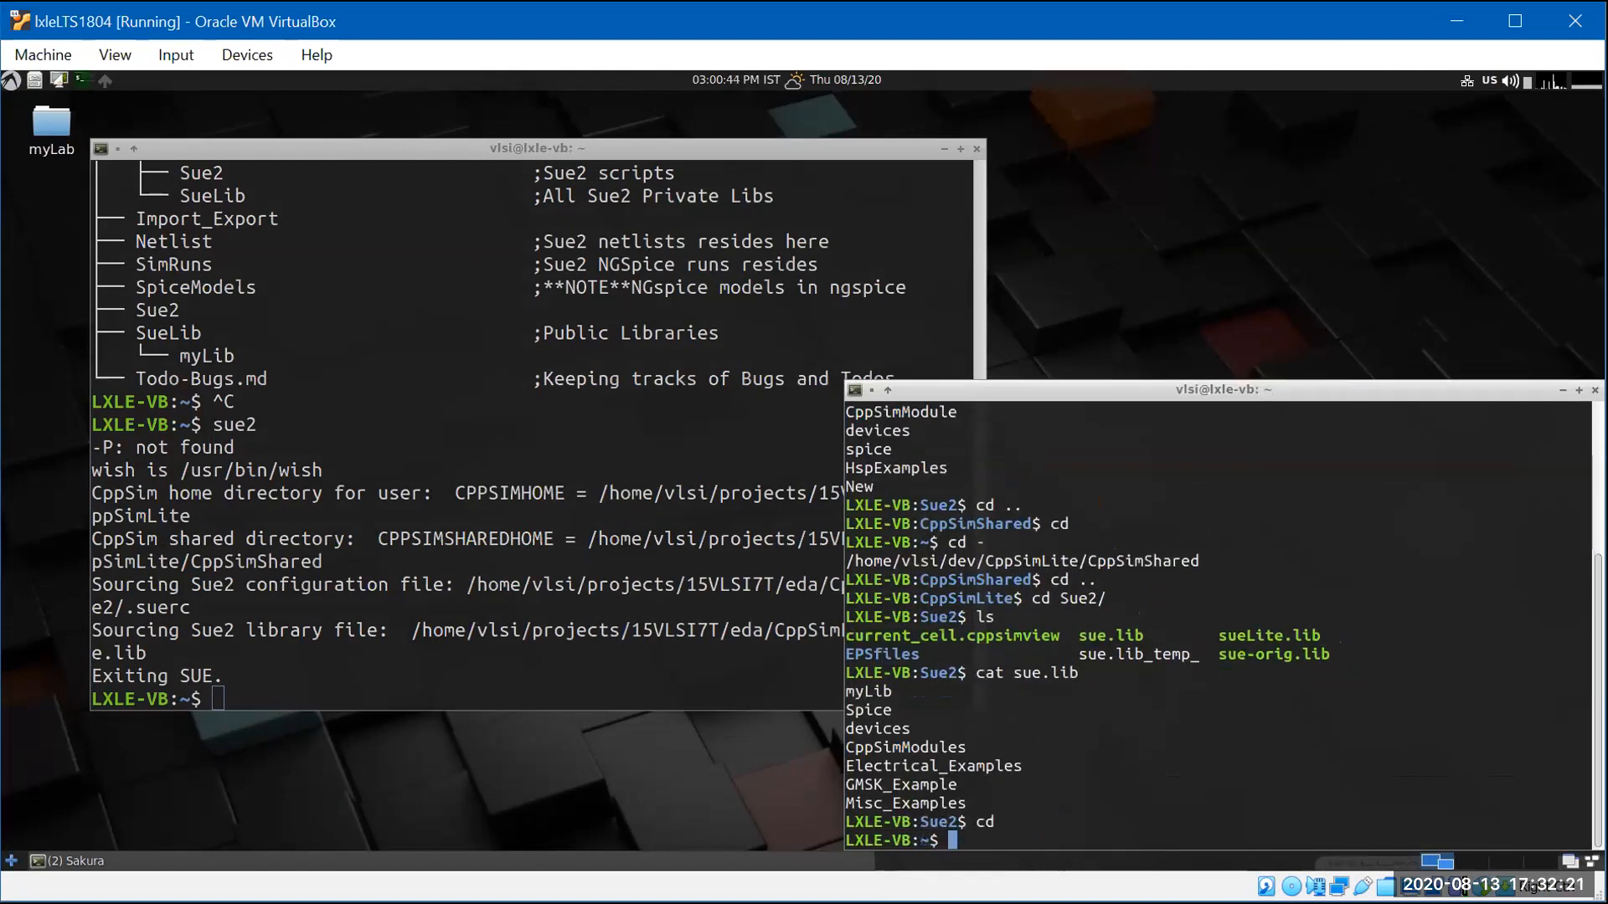
pyautogui.press('Return')
pyautogui.write('ls')
pyautogui.press('Return')
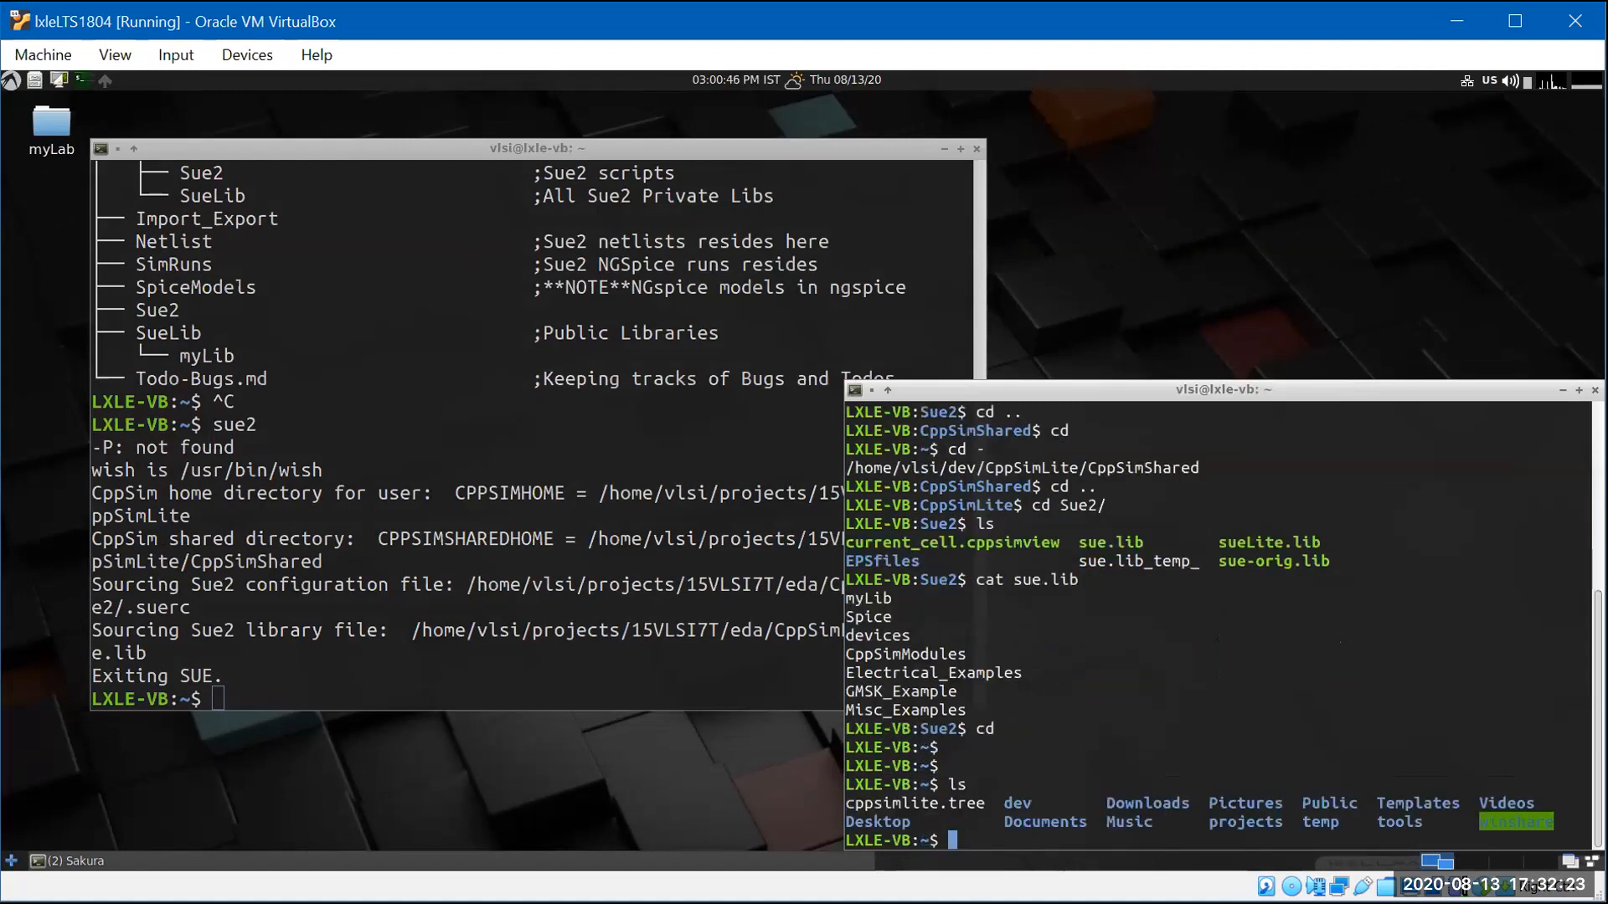
# - Open the home directory's .bashrc file in vim, using a larger terminal font
pyautogui.moveTo(1233, 384); pyautogui.dragTo(1217, 371)
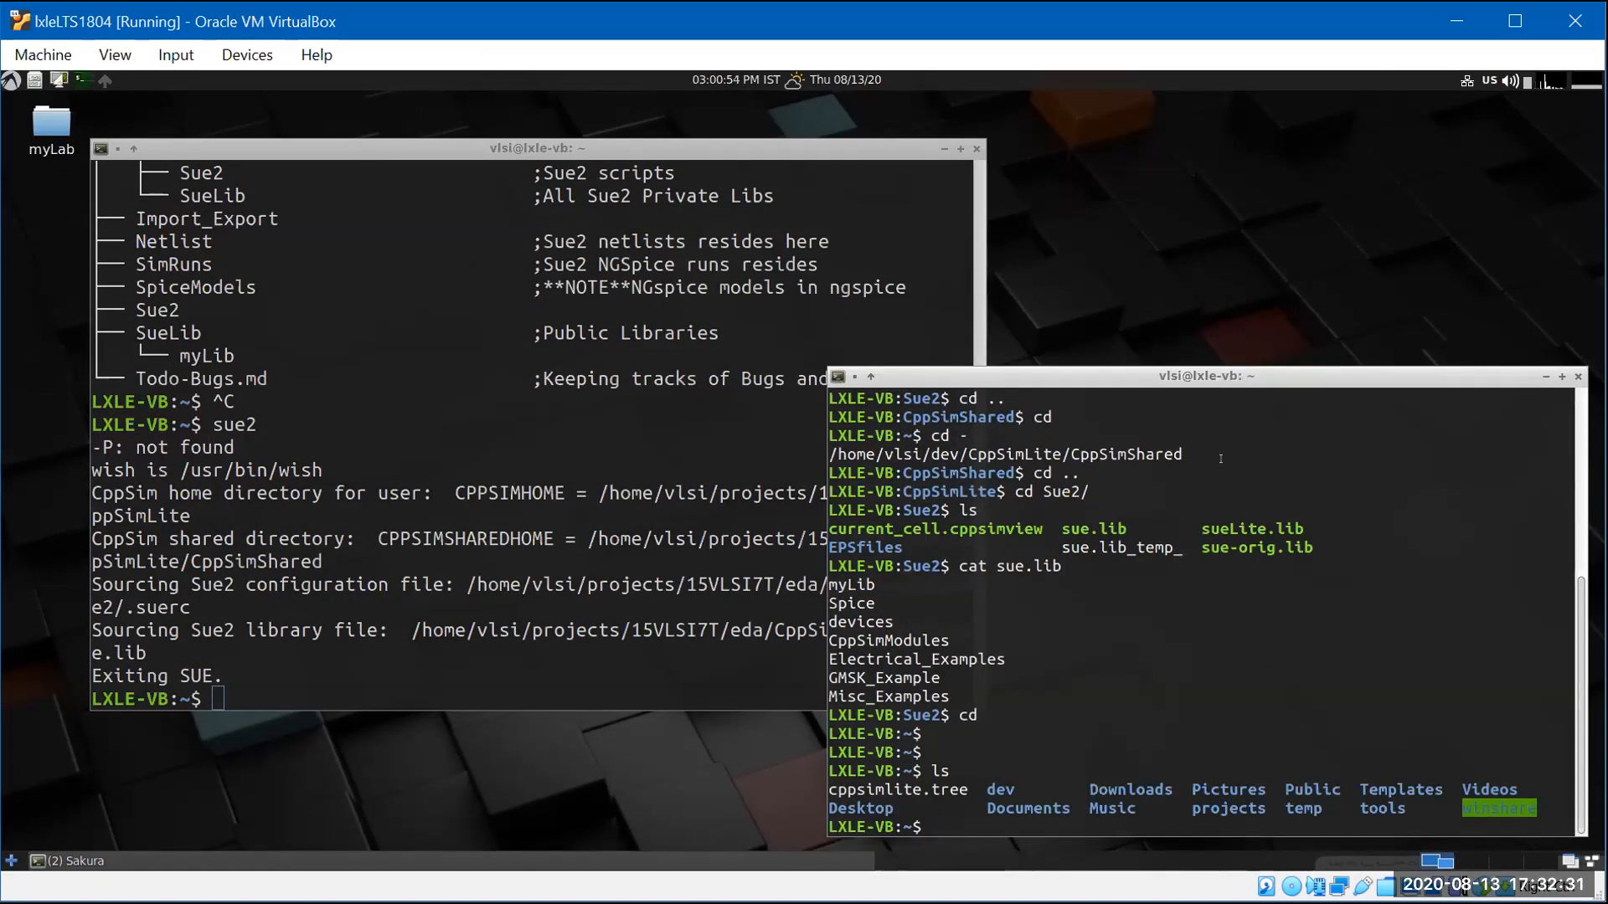
pyautogui.hotkey('ctrl', '+')
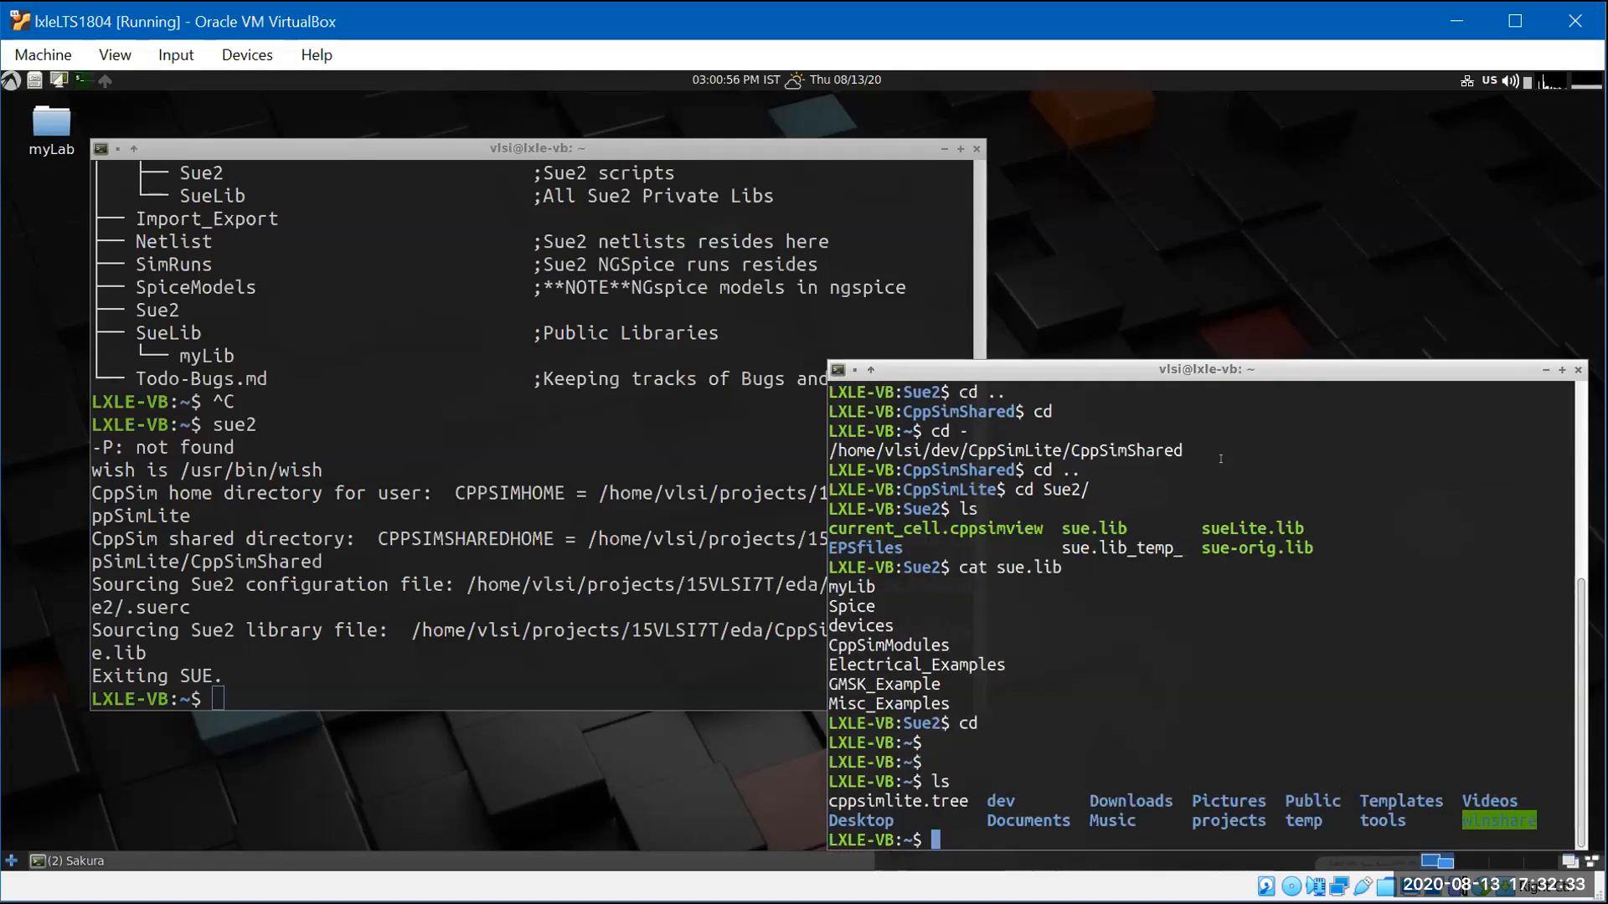
pyautogui.write('vim ')
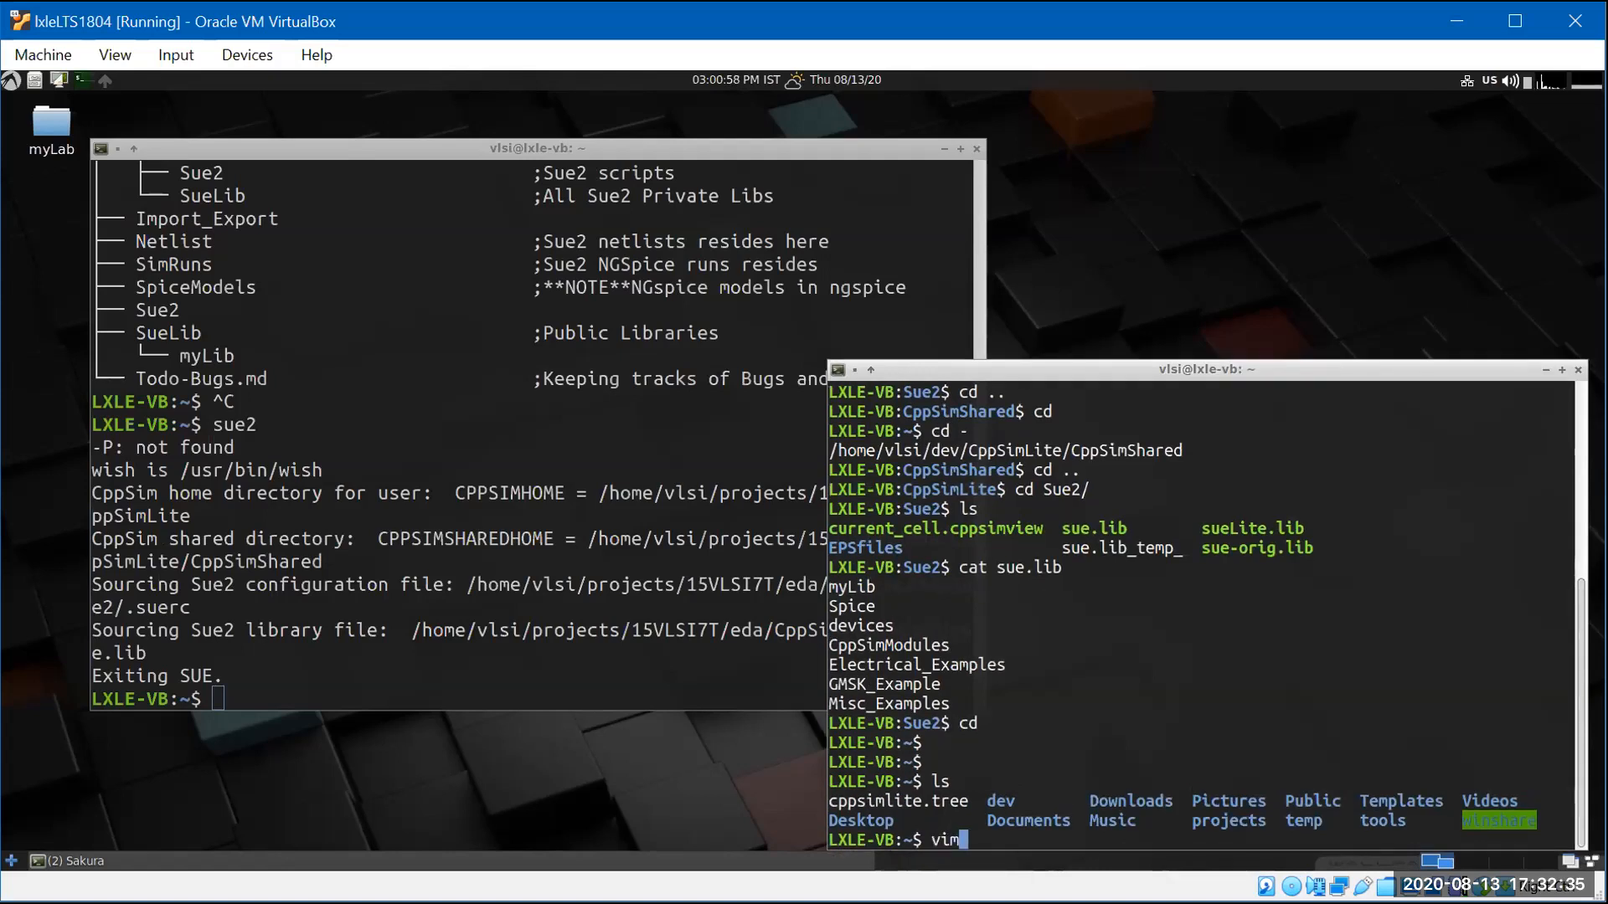
pyautogui.write('.bashrc')
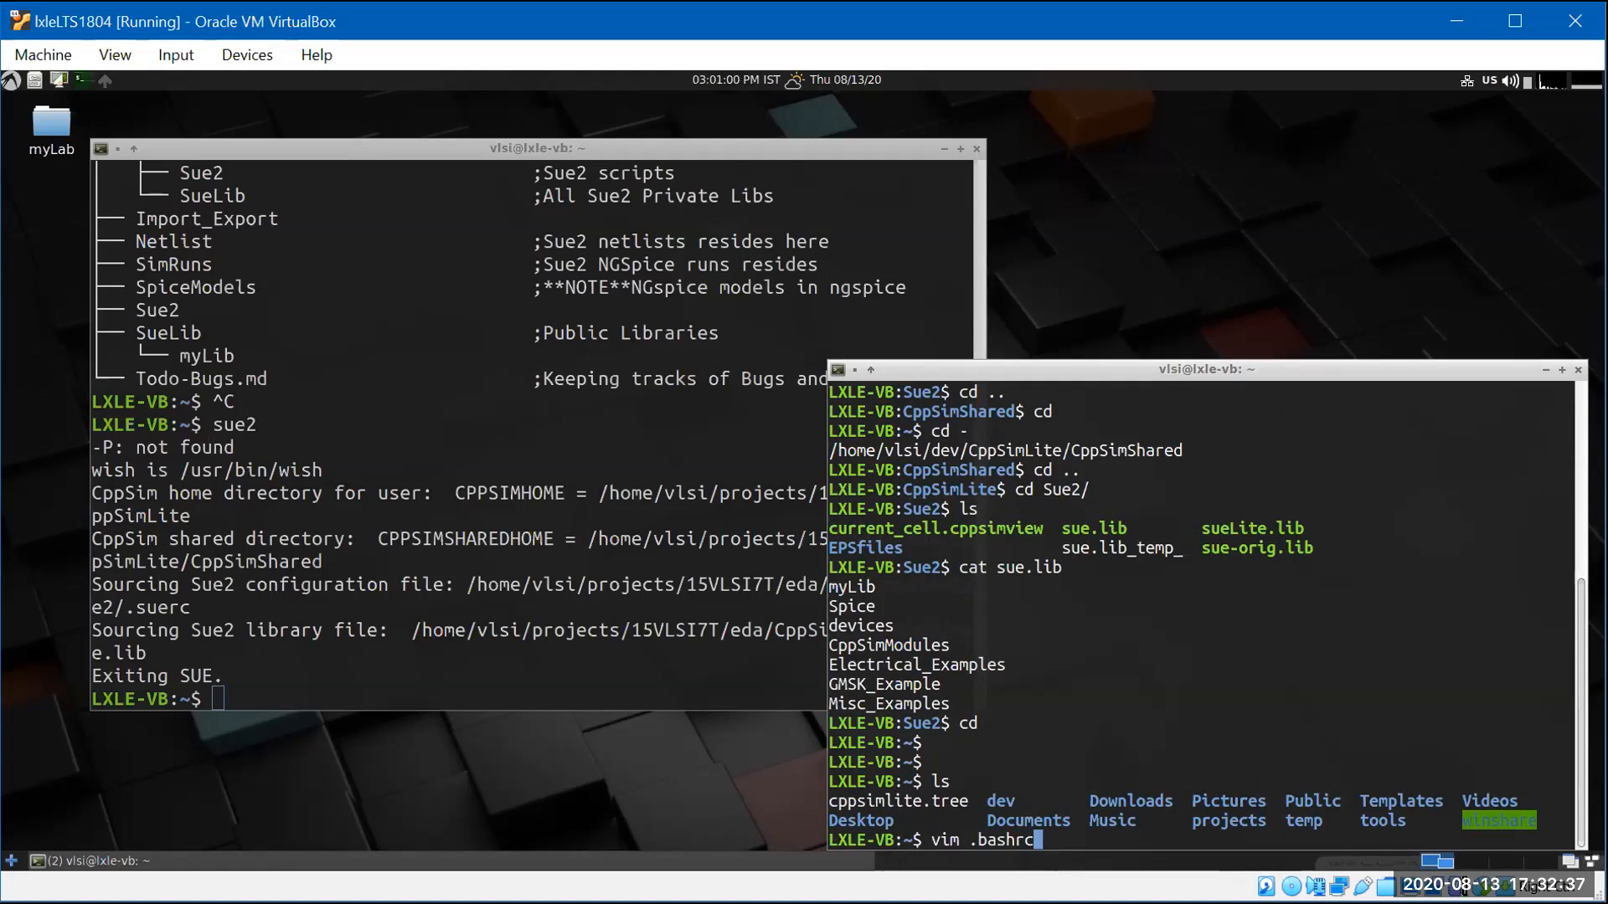
pyautogui.press('Return')
# - Examine the NGSPICE export lines at the end of .bashrc, starting from SPICE_LIB_DIR
pyautogui.press('Down')
pyautogui.press('Down')
pyautogui.press('Down')
pyautogui.press('Up')
pyautogui.press('Up')
pyautogui.press('Up')
pyautogui.press('Up')
pyautogui.press('Up')
pyautogui.press('Up')
pyautogui.press('Up')
pyautogui.press('Up')
pyautogui.press('Up')
pyautogui.press('Up')
pyautogui.press('Up')
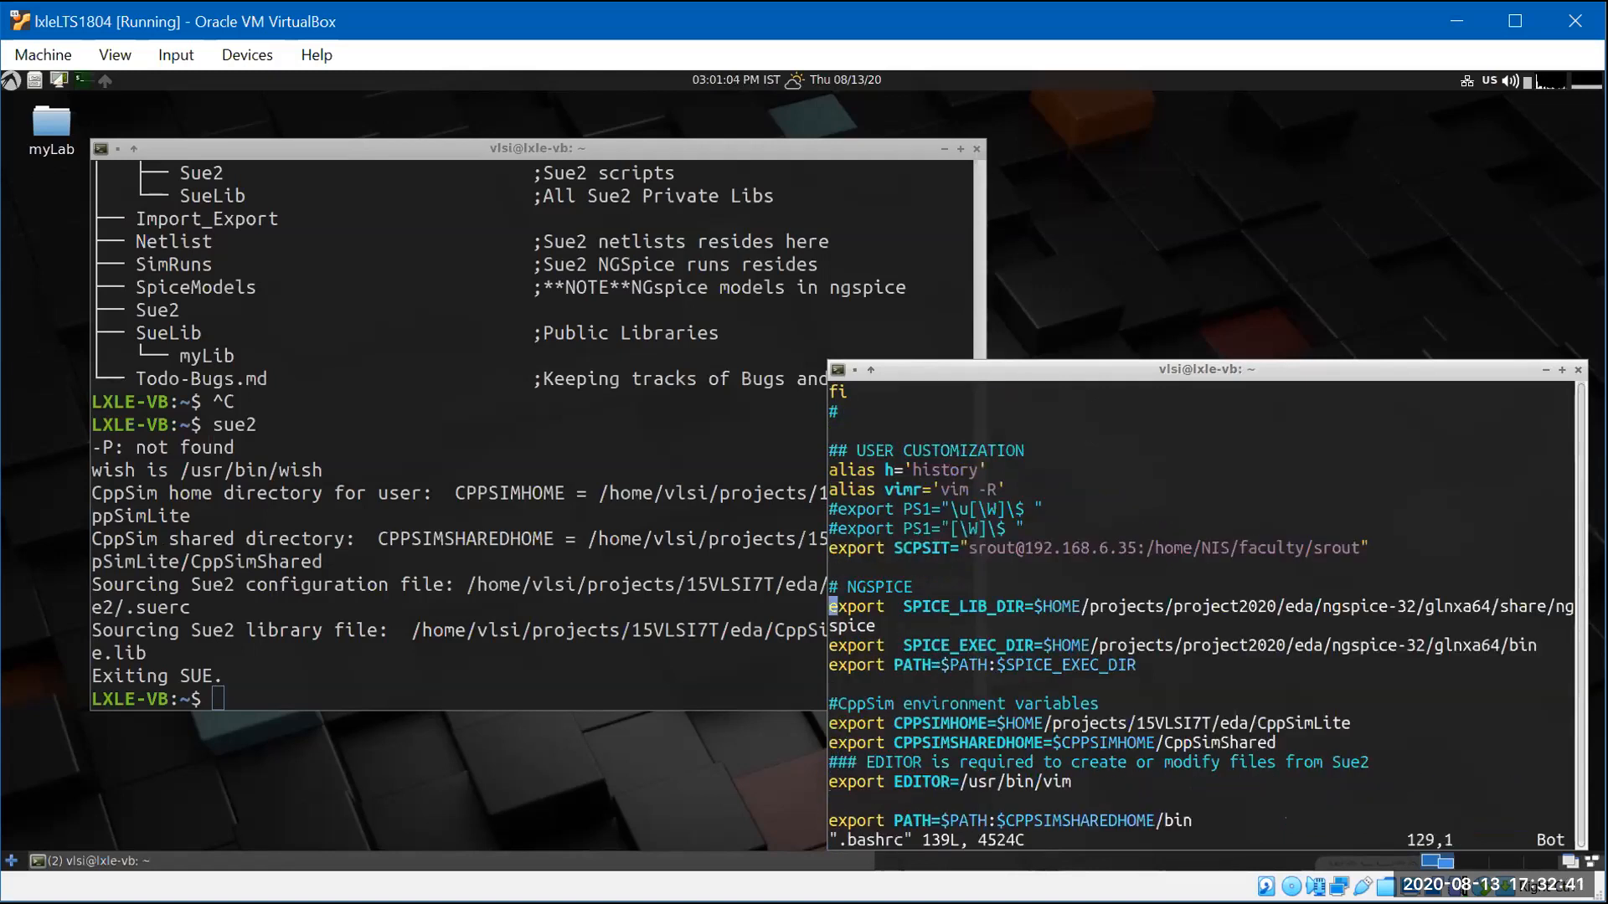
# - Examine the CppSim environment variables CPPSIMHOME, CPPSIMSHAREDHOME and EDITOR in .bashrc
pyautogui.press('Down')
pyautogui.press('Down')
pyautogui.press('Down')
pyautogui.press('Down')
pyautogui.press('Down')
pyautogui.press('Down')
pyautogui.press('Right')
pyautogui.press('Right')
pyautogui.press('Right')
pyautogui.press('Right')
pyautogui.press('Right')
pyautogui.press('Right')
pyautogui.press('Right')
pyautogui.press('Right')
pyautogui.press('Right')
pyautogui.press('Right')
pyautogui.press('Right')
pyautogui.press('Right')
pyautogui.press('Right')
pyautogui.press('Right')
pyautogui.press('Down')
pyautogui.press('Right')
pyautogui.press('Right')
pyautogui.press('Right')
pyautogui.press('Right')
pyautogui.press('Right')
pyautogui.press('Right')
pyautogui.press('Right')
pyautogui.press('Right')
pyautogui.press('Right')
pyautogui.press('Right')
pyautogui.press('Right')
pyautogui.press('Right')
pyautogui.press('Right')
pyautogui.press('Right')
pyautogui.press('Right')
pyautogui.press('Right')
pyautogui.press('Right')
pyautogui.press('Right')
pyautogui.press('Right')
pyautogui.press('Right')
pyautogui.press('Up')
pyautogui.press('Down')
pyautogui.press('Down')
pyautogui.press('Down')
pyautogui.press('Down')
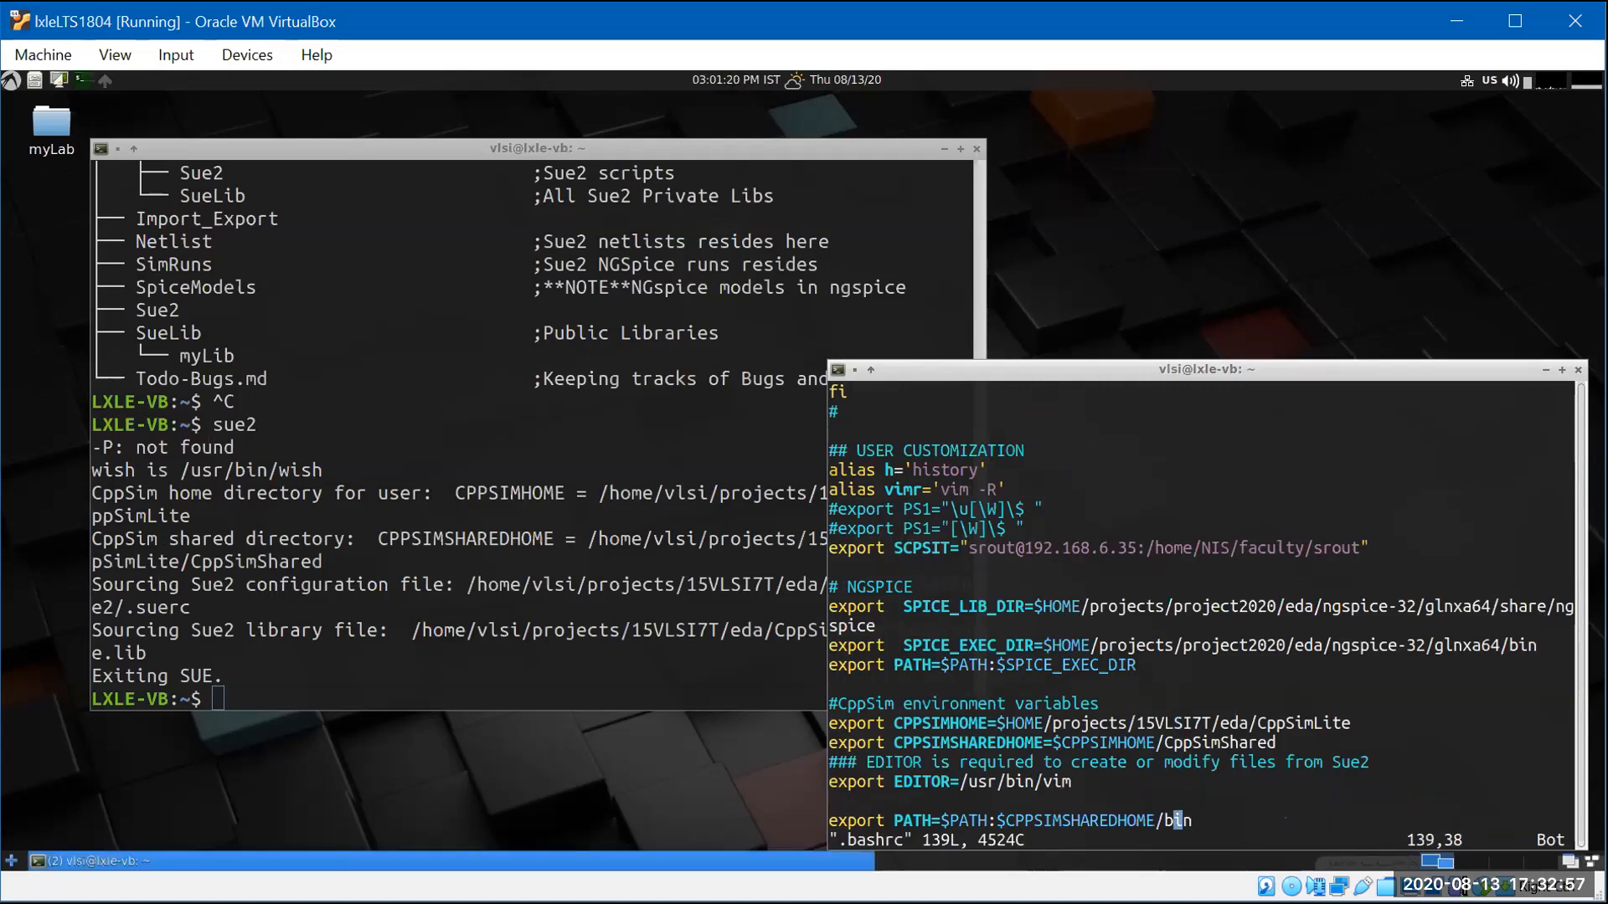
# - Examine the final PATH export that adds the CppSim shared bin folder, and quit vim without saving
pyautogui.press('Down')
pyautogui.press('Left')
pyautogui.press('Left')
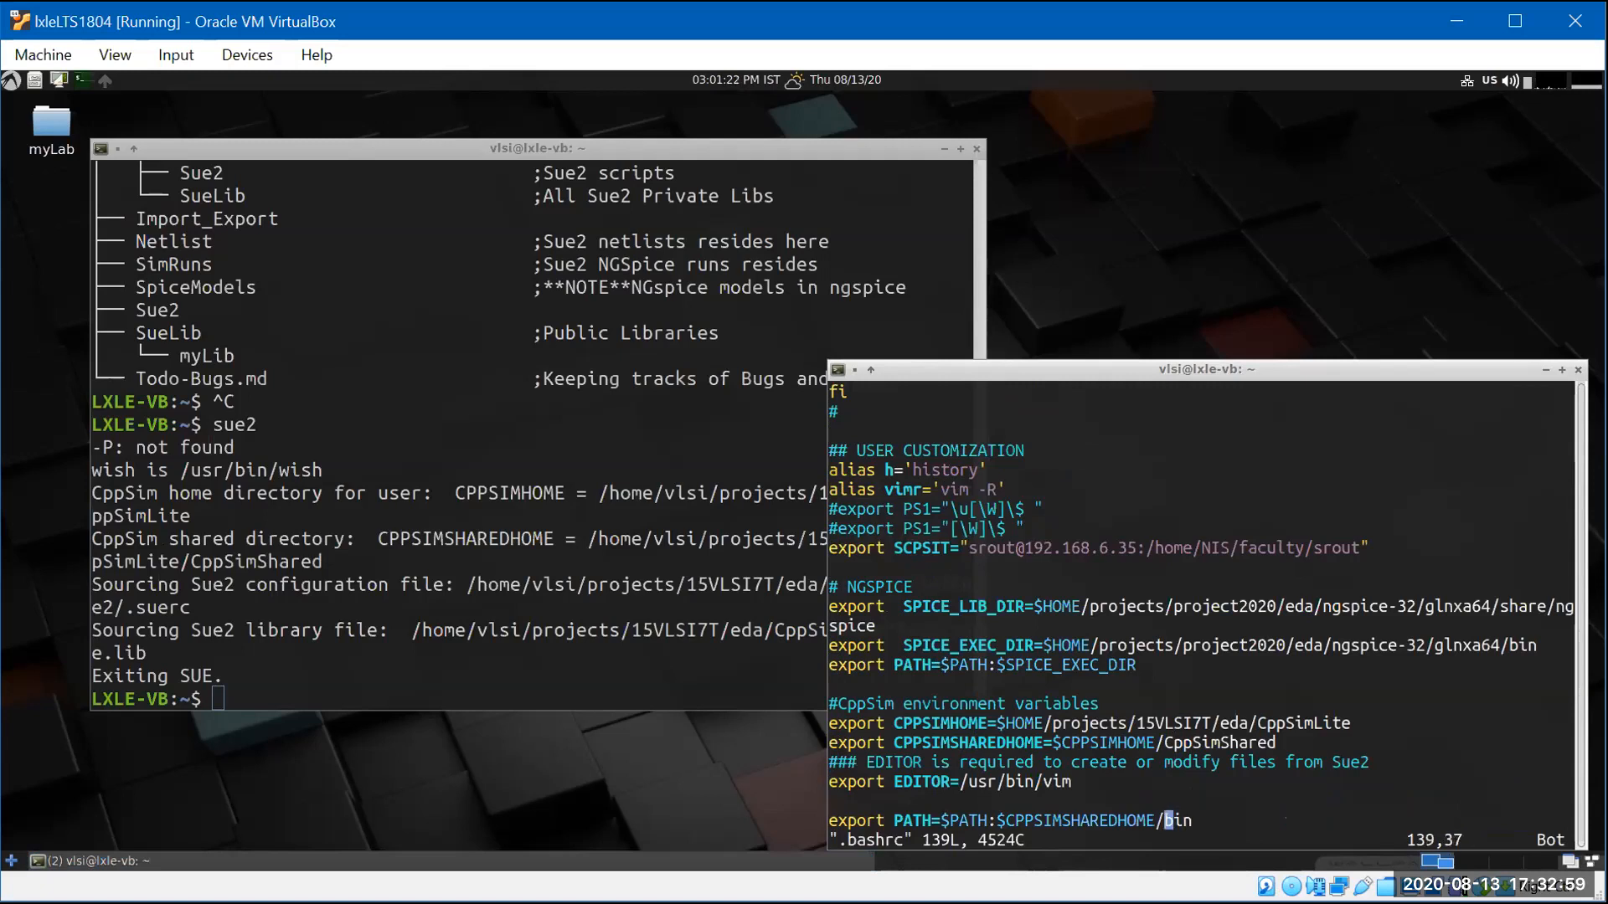
pyautogui.press('Left')
pyautogui.press('Left')
pyautogui.press('Left')
pyautogui.press('Left')
pyautogui.press('Left')
pyautogui.press('Left')
pyautogui.press('Left')
pyautogui.press('Left')
pyautogui.press('Left')
pyautogui.press('Left')
pyautogui.press('Left')
pyautogui.press('Left')
pyautogui.press('Left')
pyautogui.press('Left')
pyautogui.press('Left')
pyautogui.press('Left')
pyautogui.press('Left')
pyautogui.press('Right')
pyautogui.press('Right')
pyautogui.press('Right')
pyautogui.press('Right')
pyautogui.press('Right')
pyautogui.press('Right')
pyautogui.press('Right')
pyautogui.press('Right')
pyautogui.press('Right')
pyautogui.press('Right')
pyautogui.press('Right')
pyautogui.press('Right')
pyautogui.press('Right')
pyautogui.press('Right')
pyautogui.press('Right')
pyautogui.press('Right')
pyautogui.press('Right')
pyautogui.press('Right')
pyautogui.press('Right')
pyautogui.press('Right')
pyautogui.write(':q')
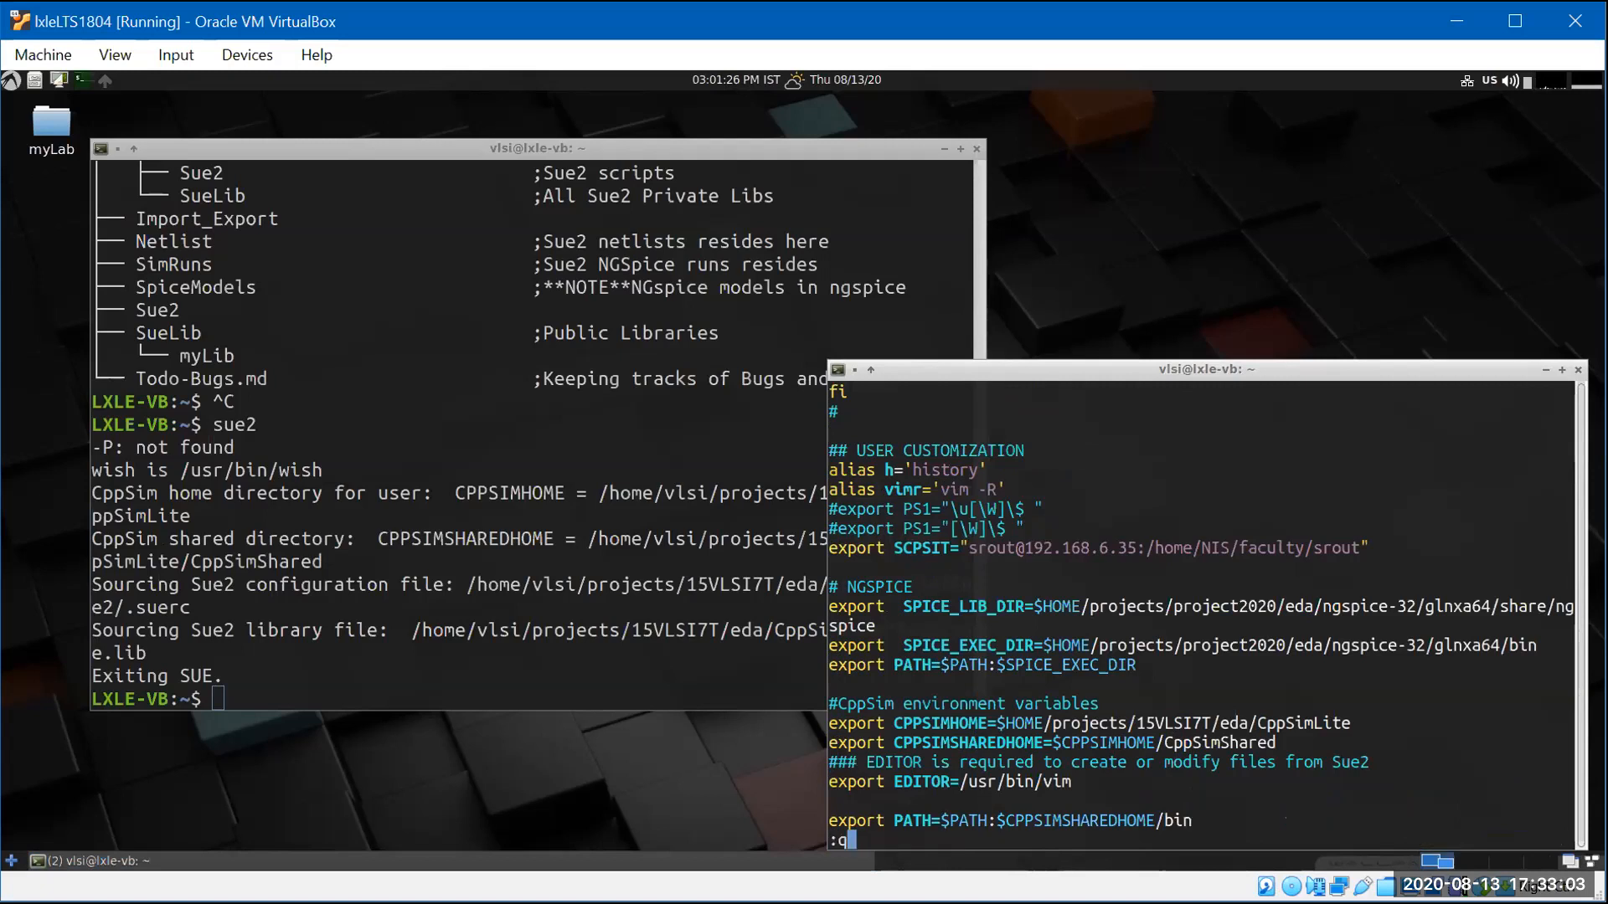
pyautogui.press('Return')
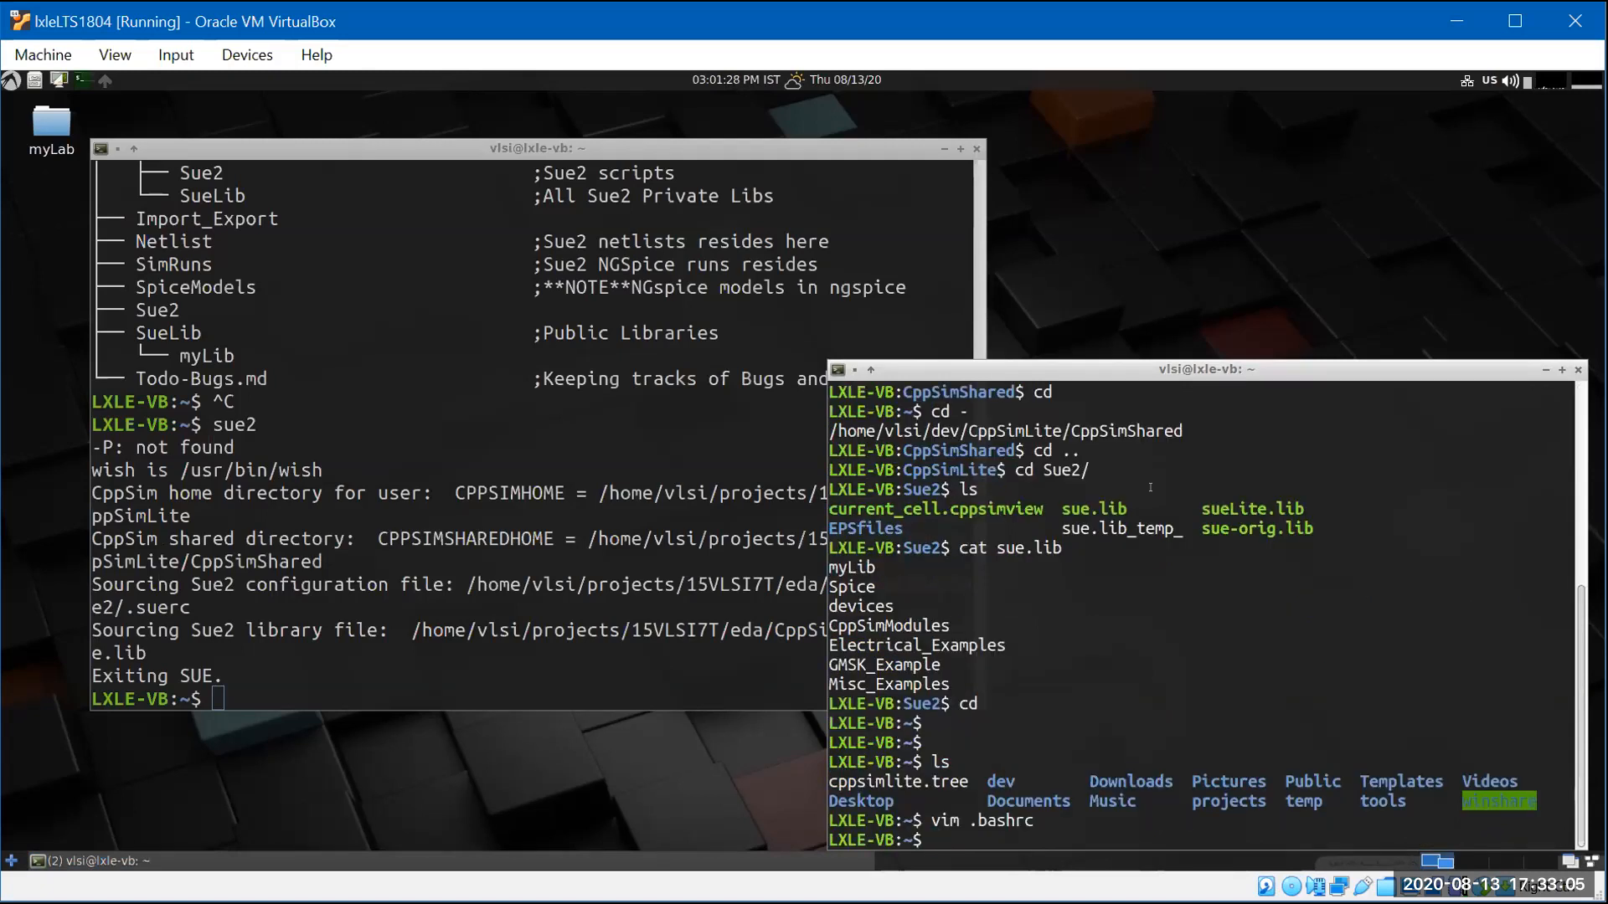
# - Launch the schematic editor from the other terminal with the sue2 command
pyautogui.click(846, 154)
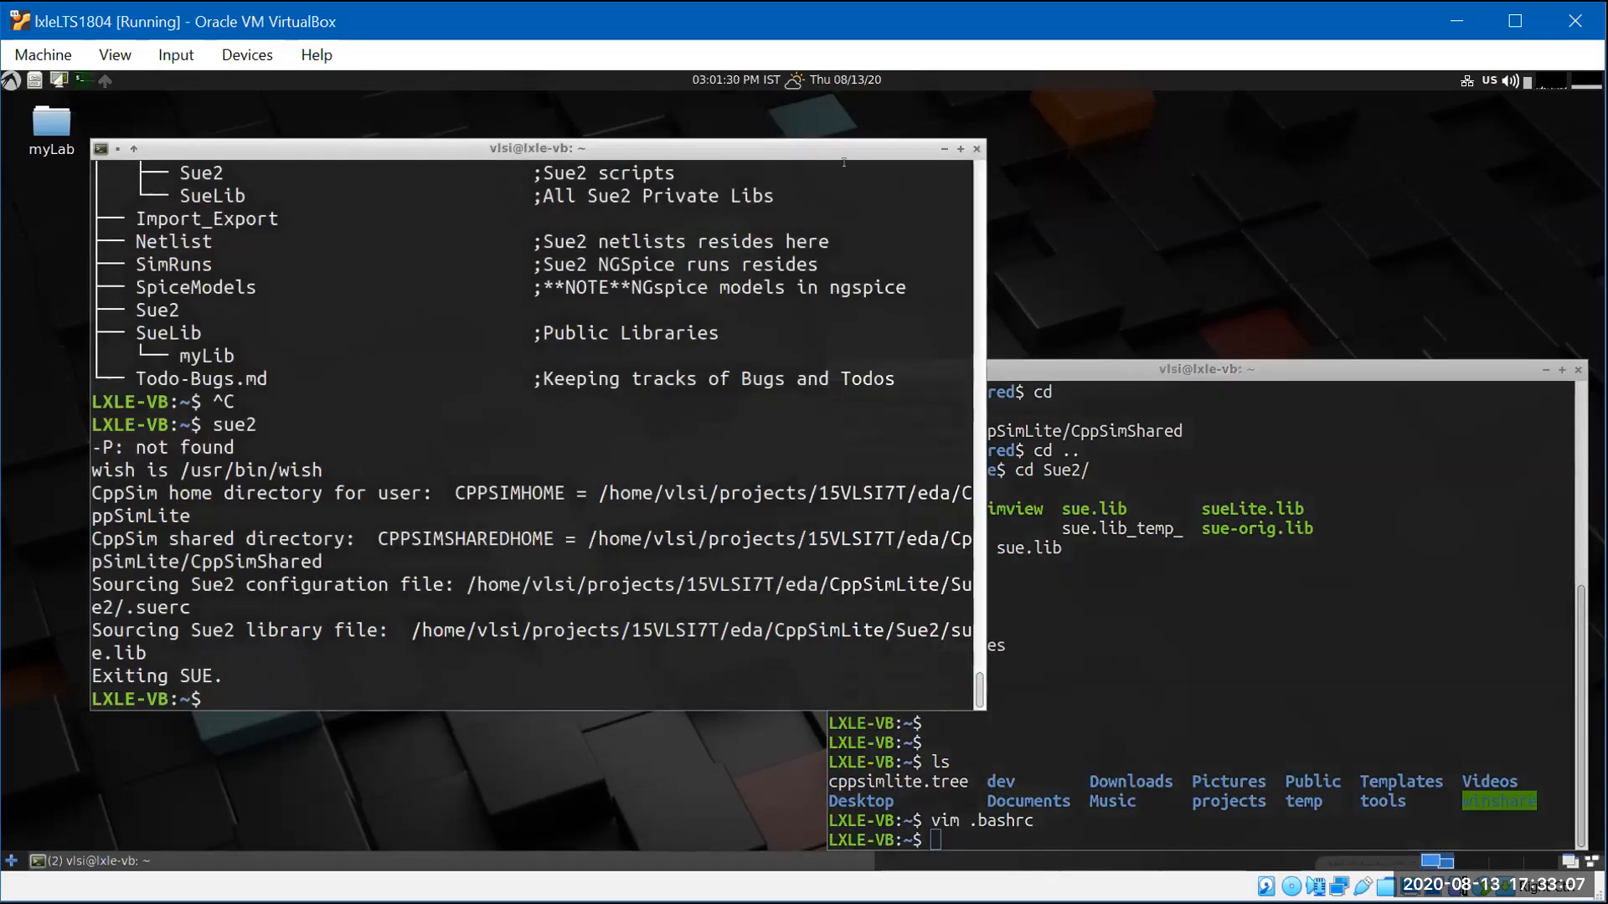
pyautogui.moveTo(846, 154); pyautogui.dragTo(852, 133)
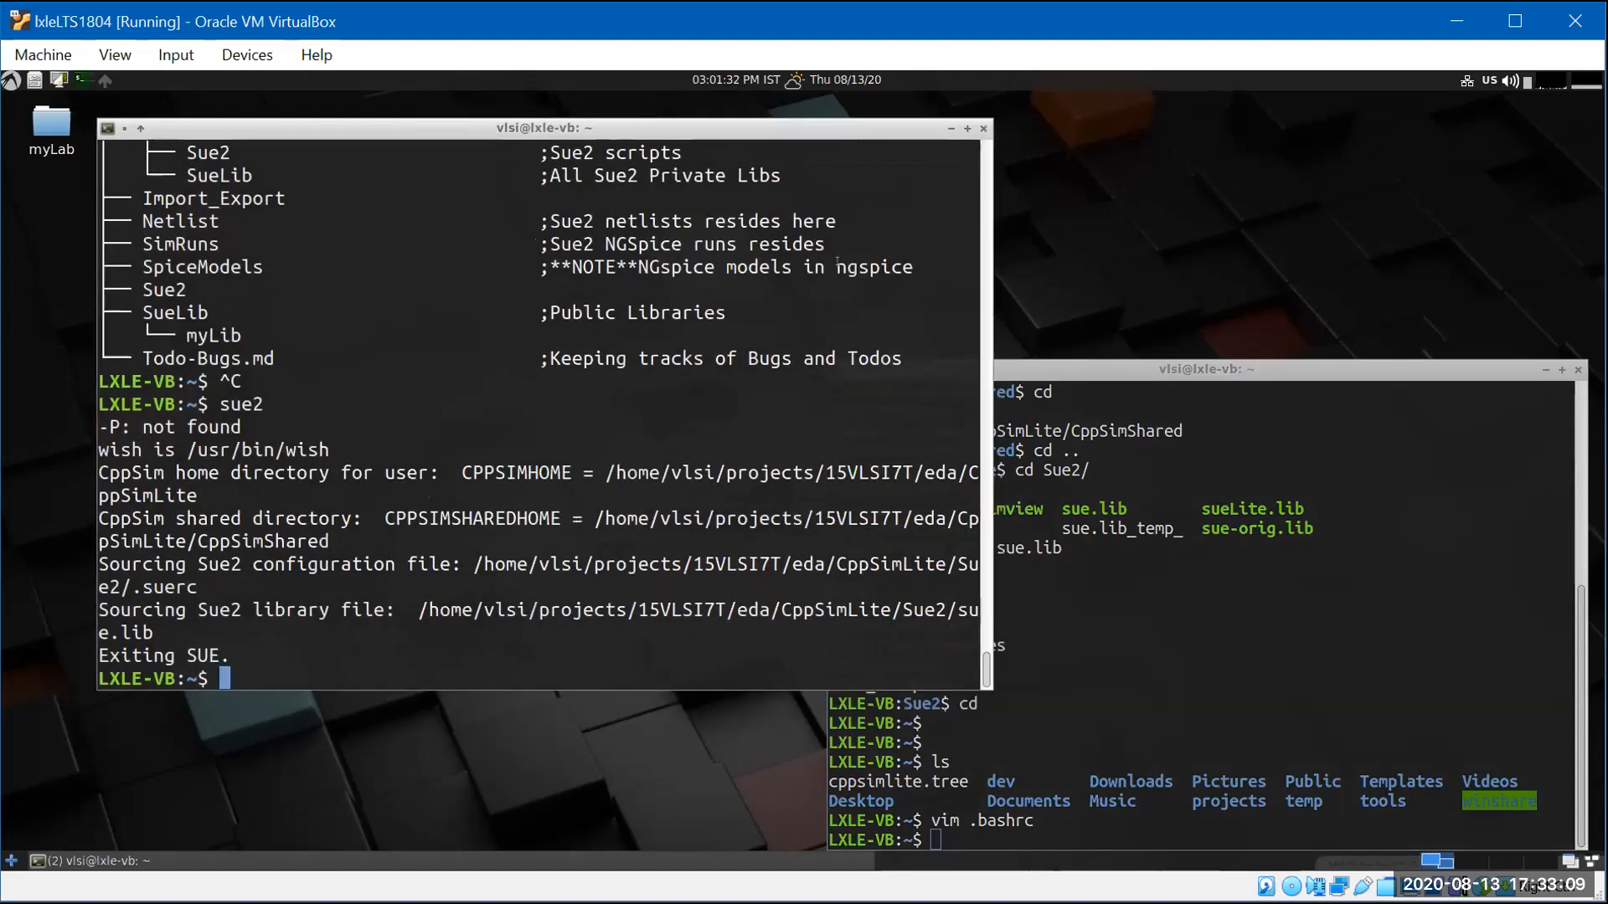
pyautogui.write('sue2')
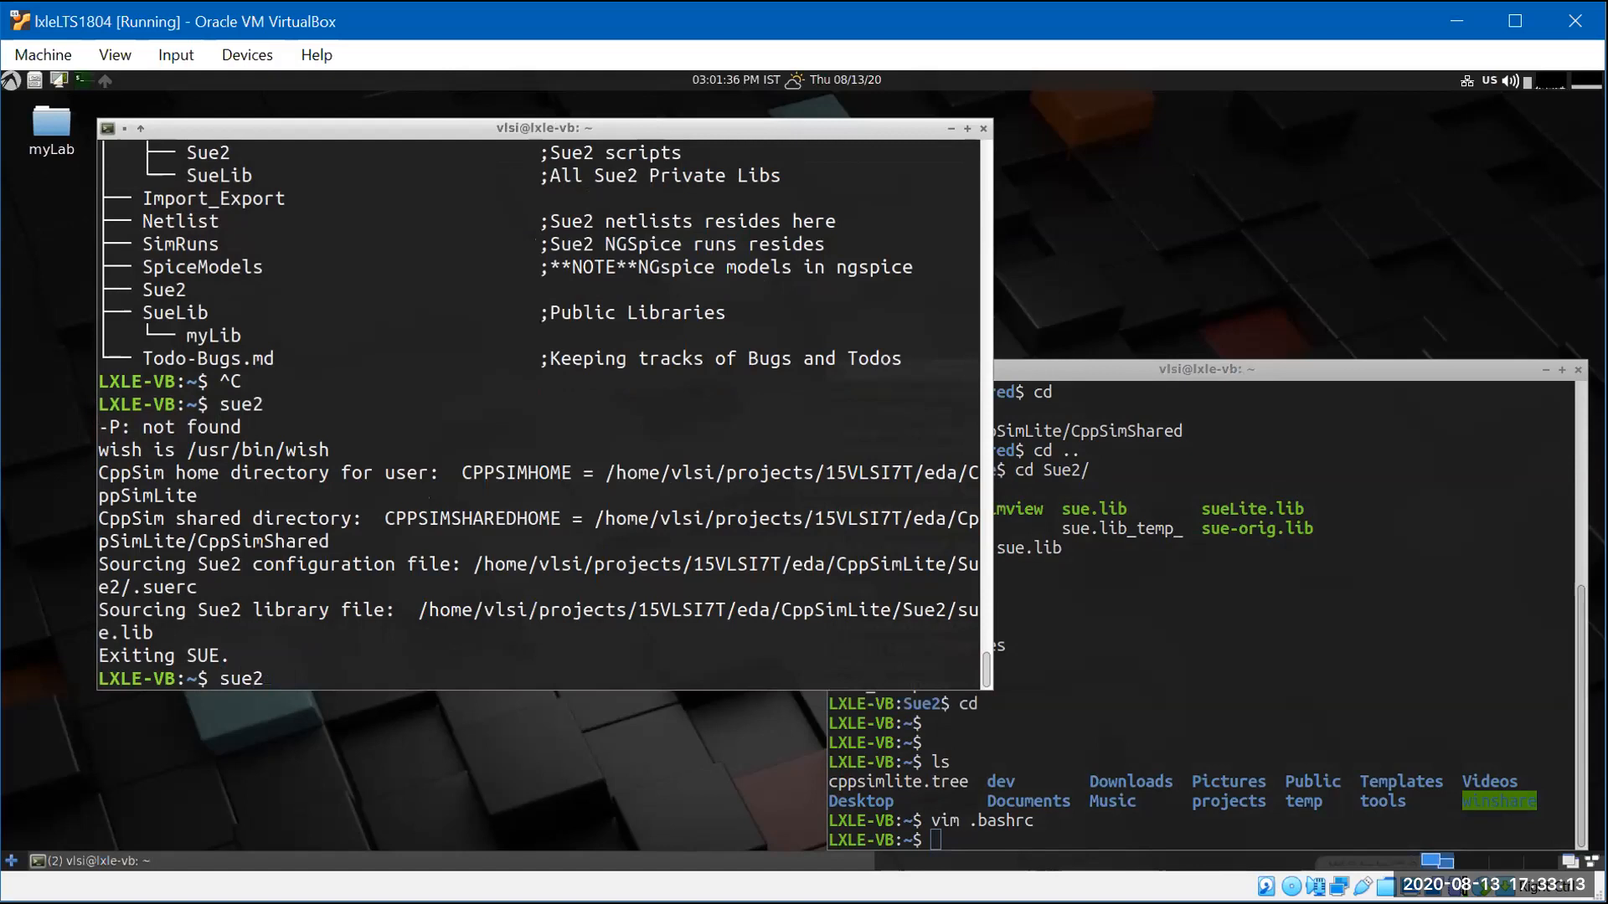
pyautogui.press('Return')
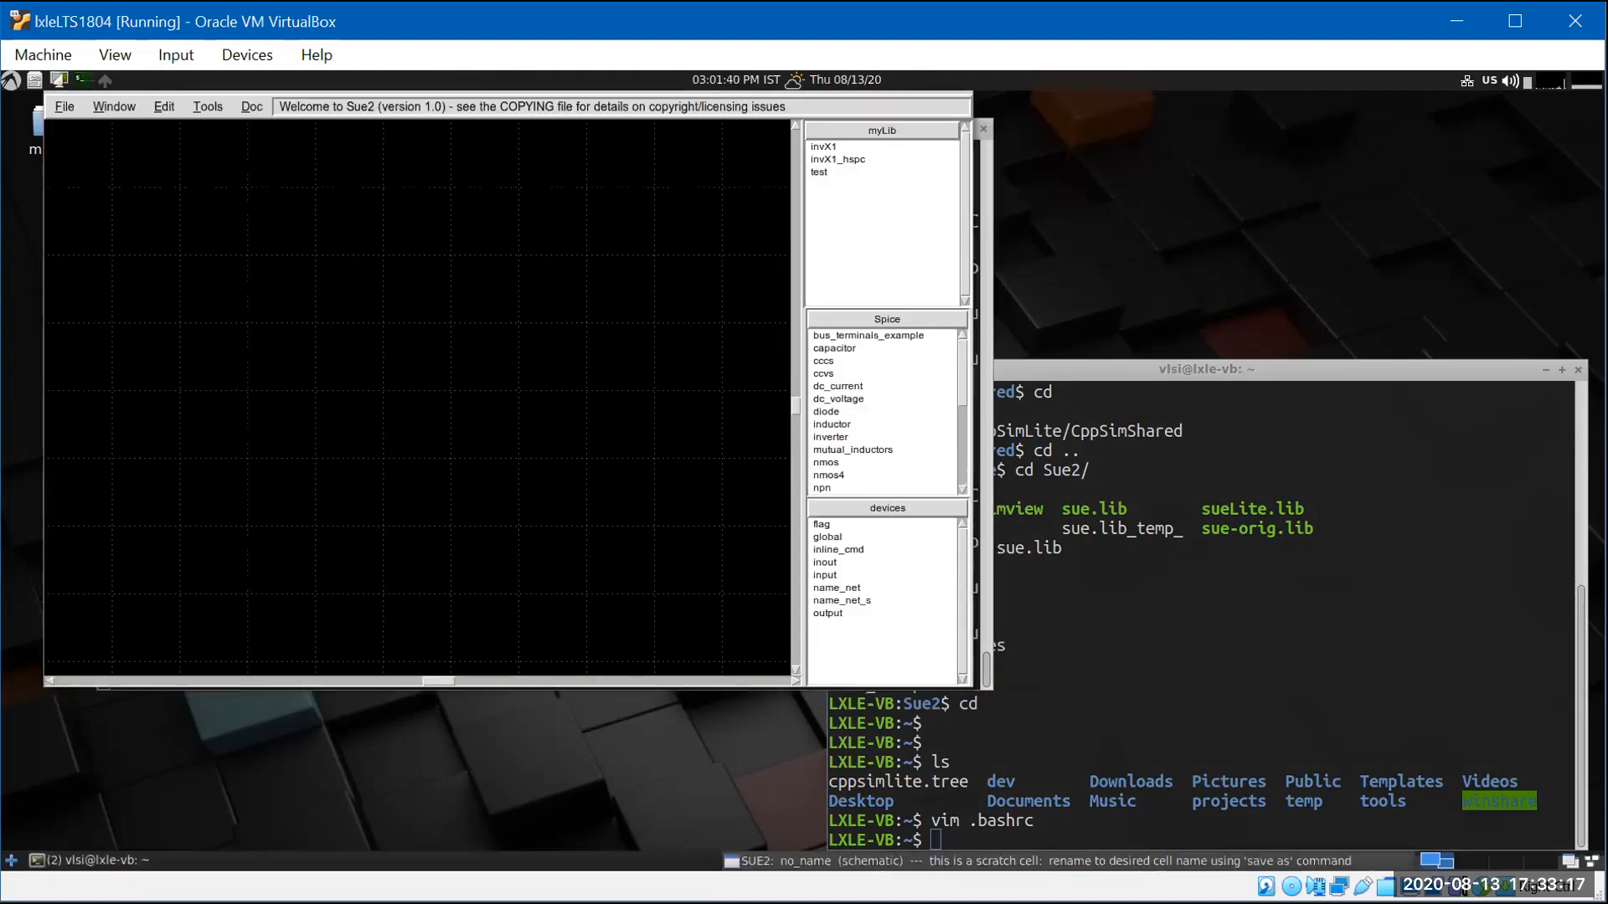
# - Check the Sue2 startup output in its terminal and return to the Sue2 schematic window
pyautogui.click(114, 106)
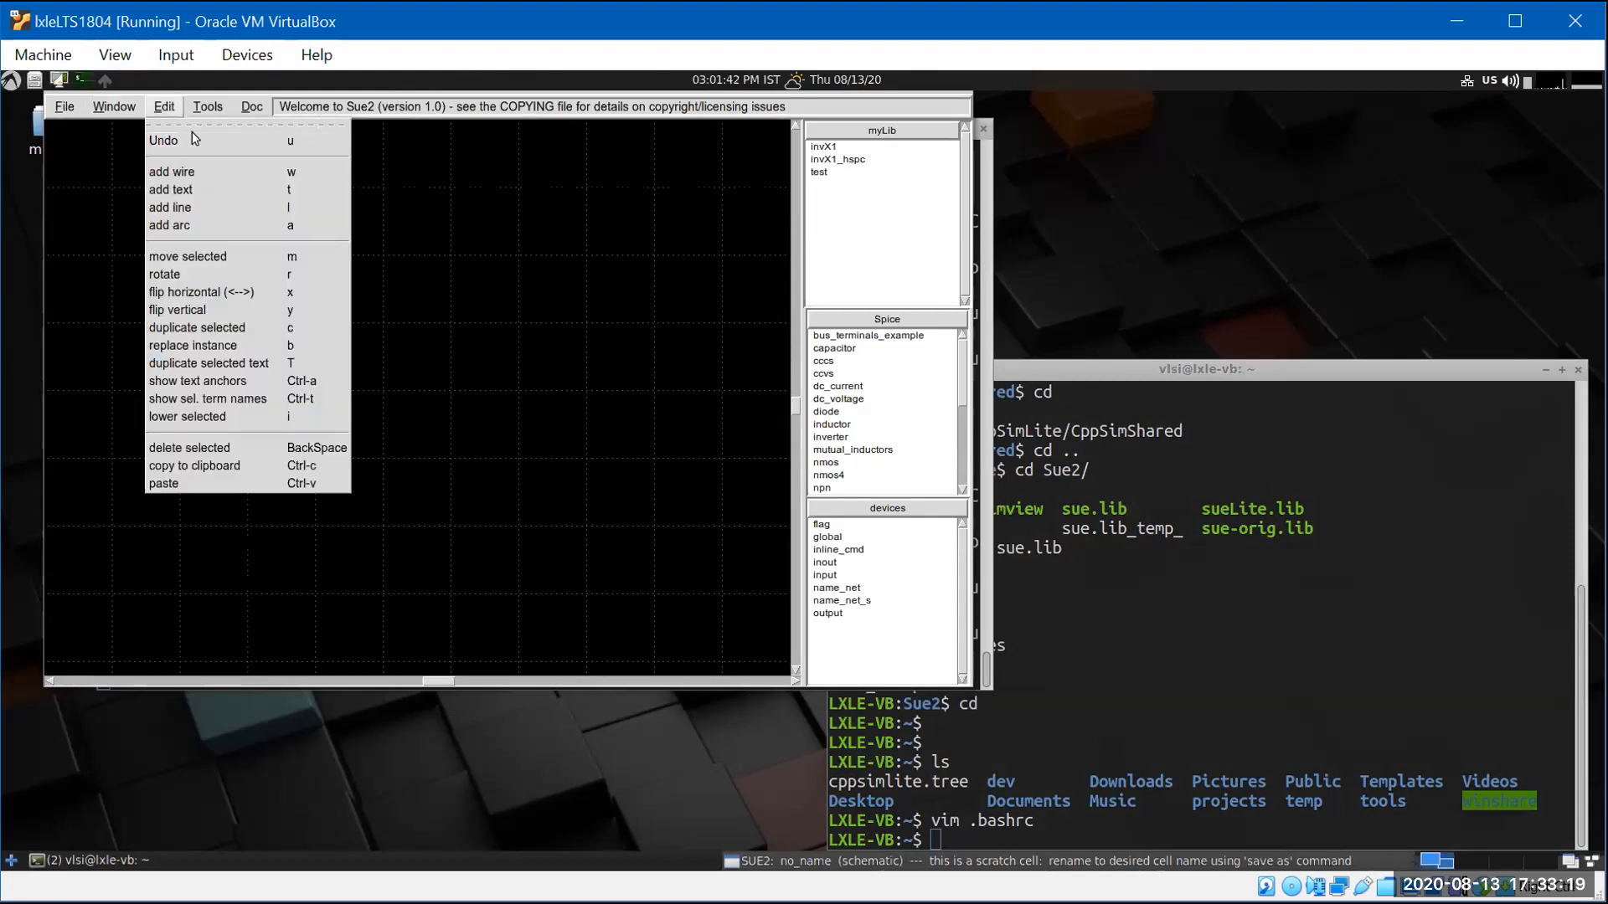
pyautogui.click(366, 167)
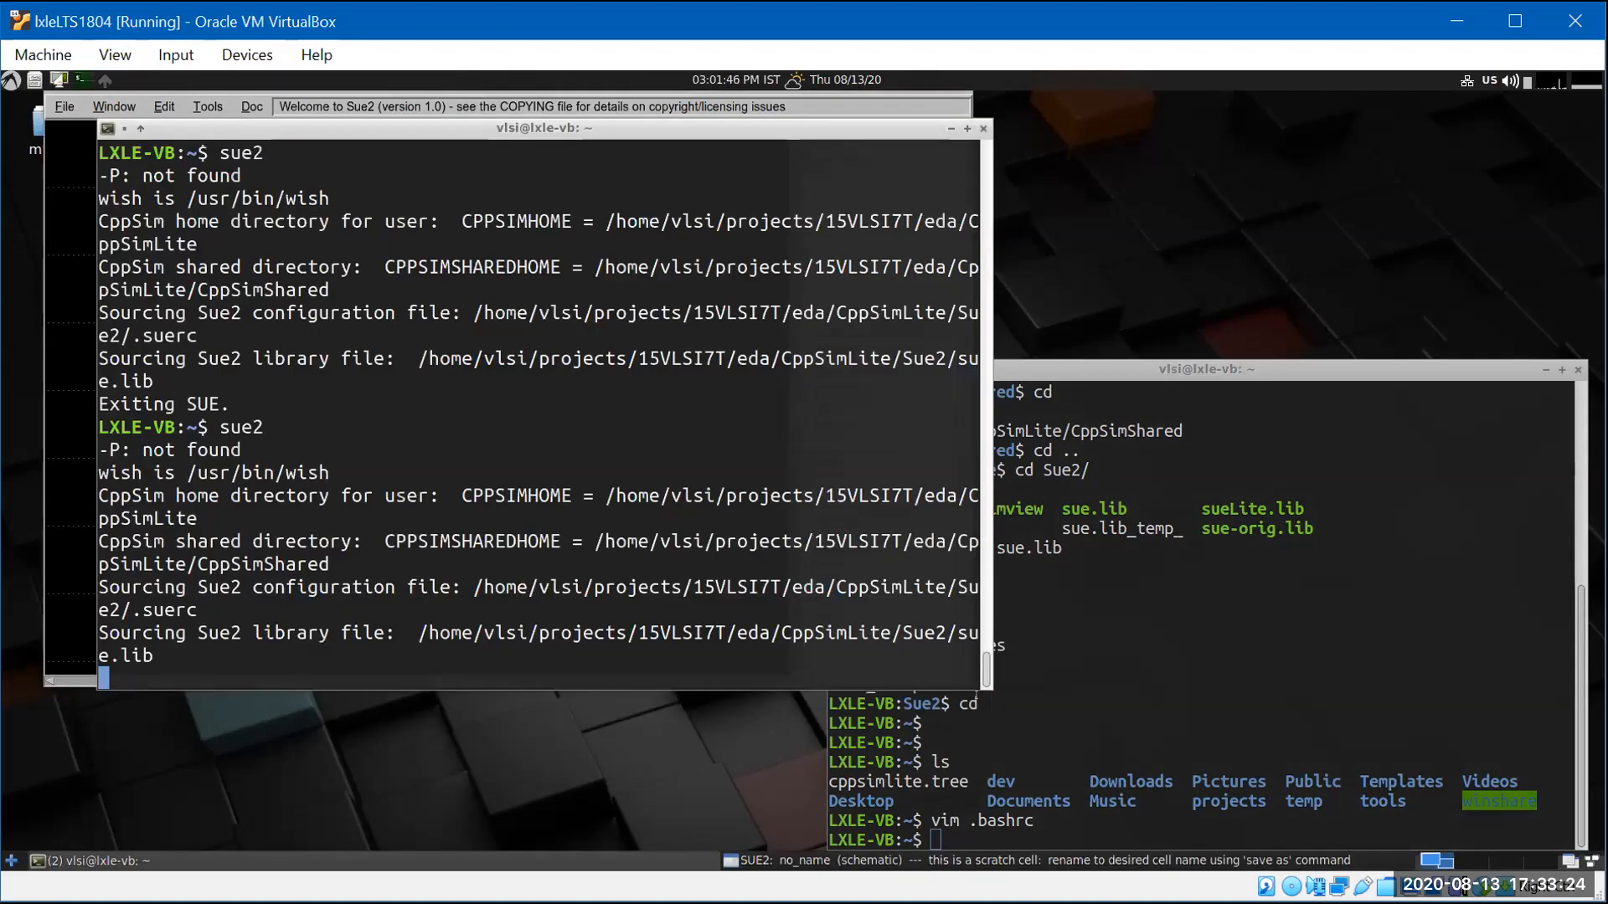
pyautogui.click(979, 688)
pyautogui.moveTo(866, 135); pyautogui.dragTo(901, 176)
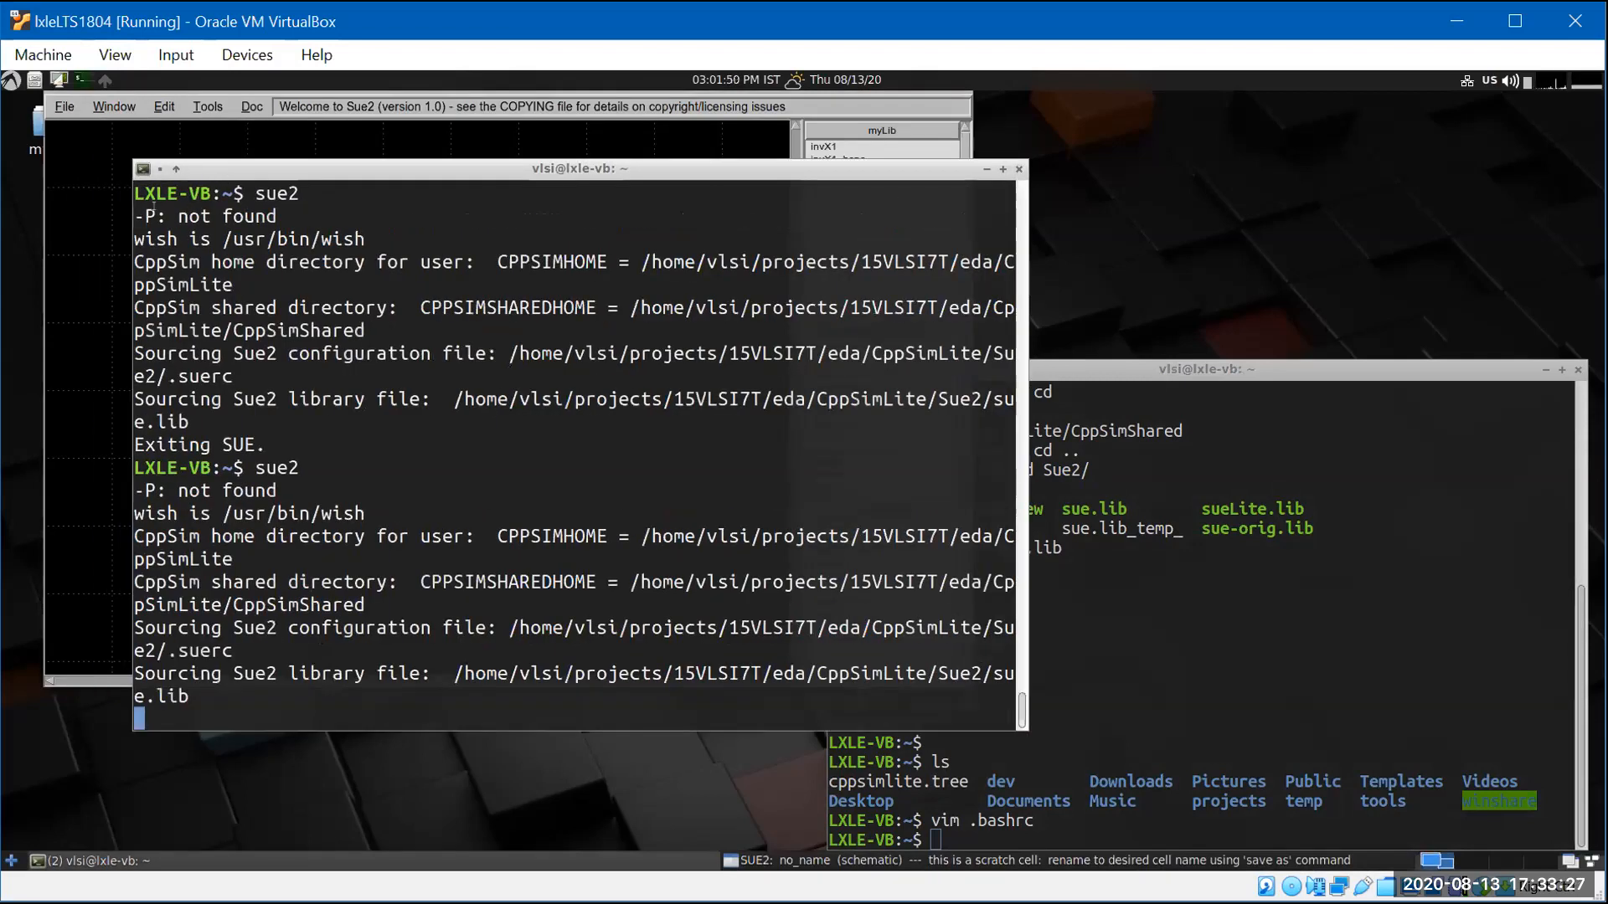
pyautogui.click(48, 198)
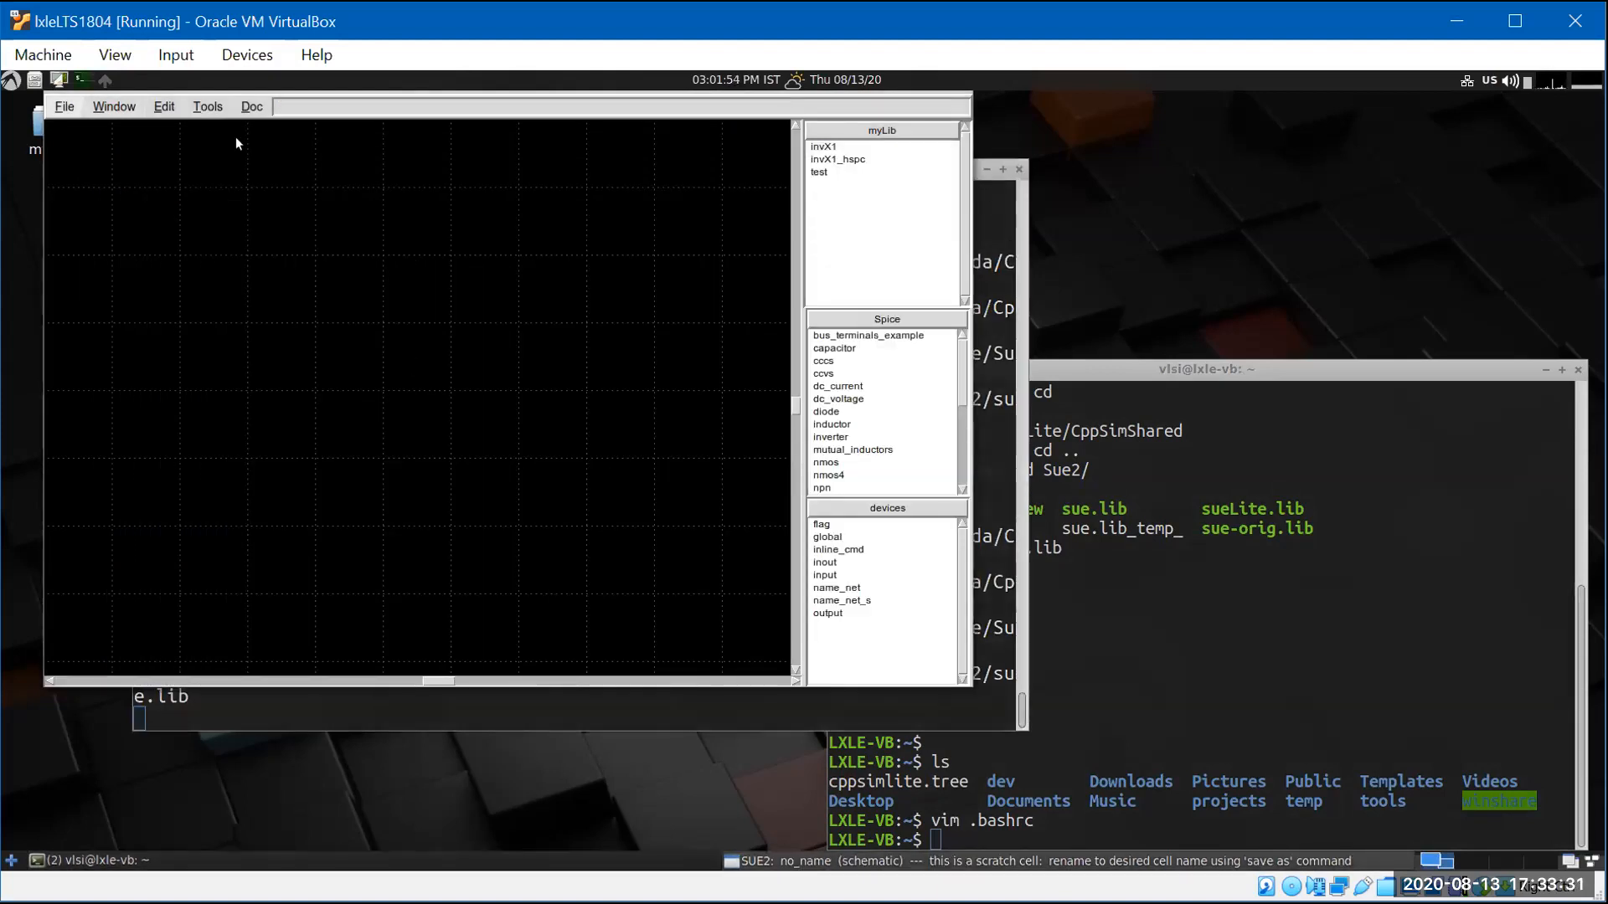
pyautogui.hotkey('alt', 'f')
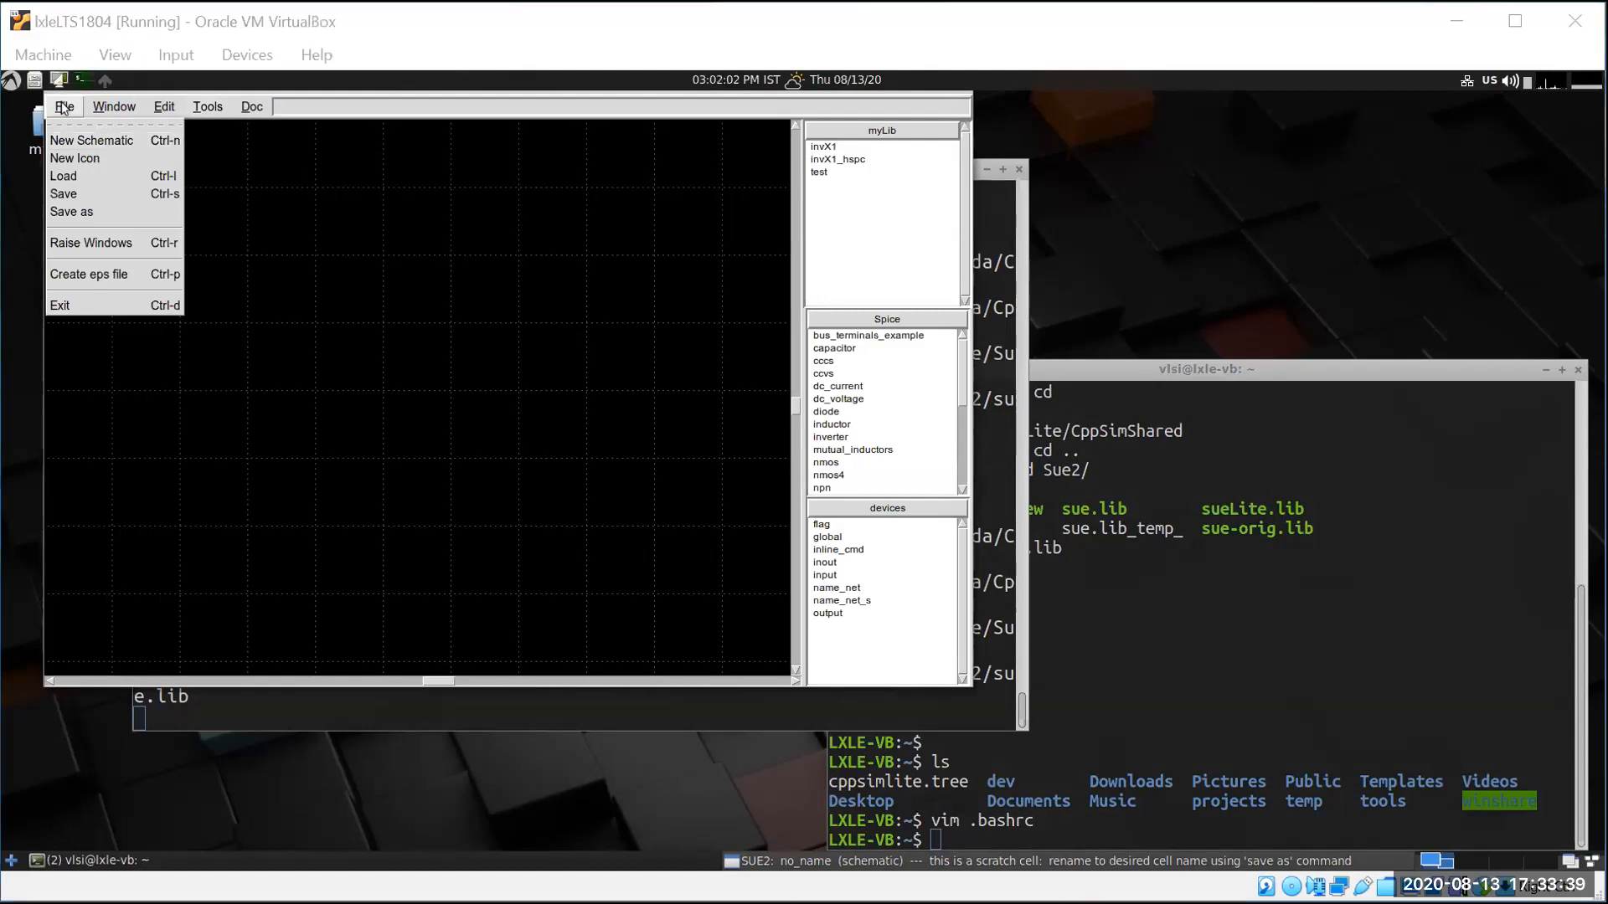
pyautogui.click(113, 106)
pyautogui.click(164, 107)
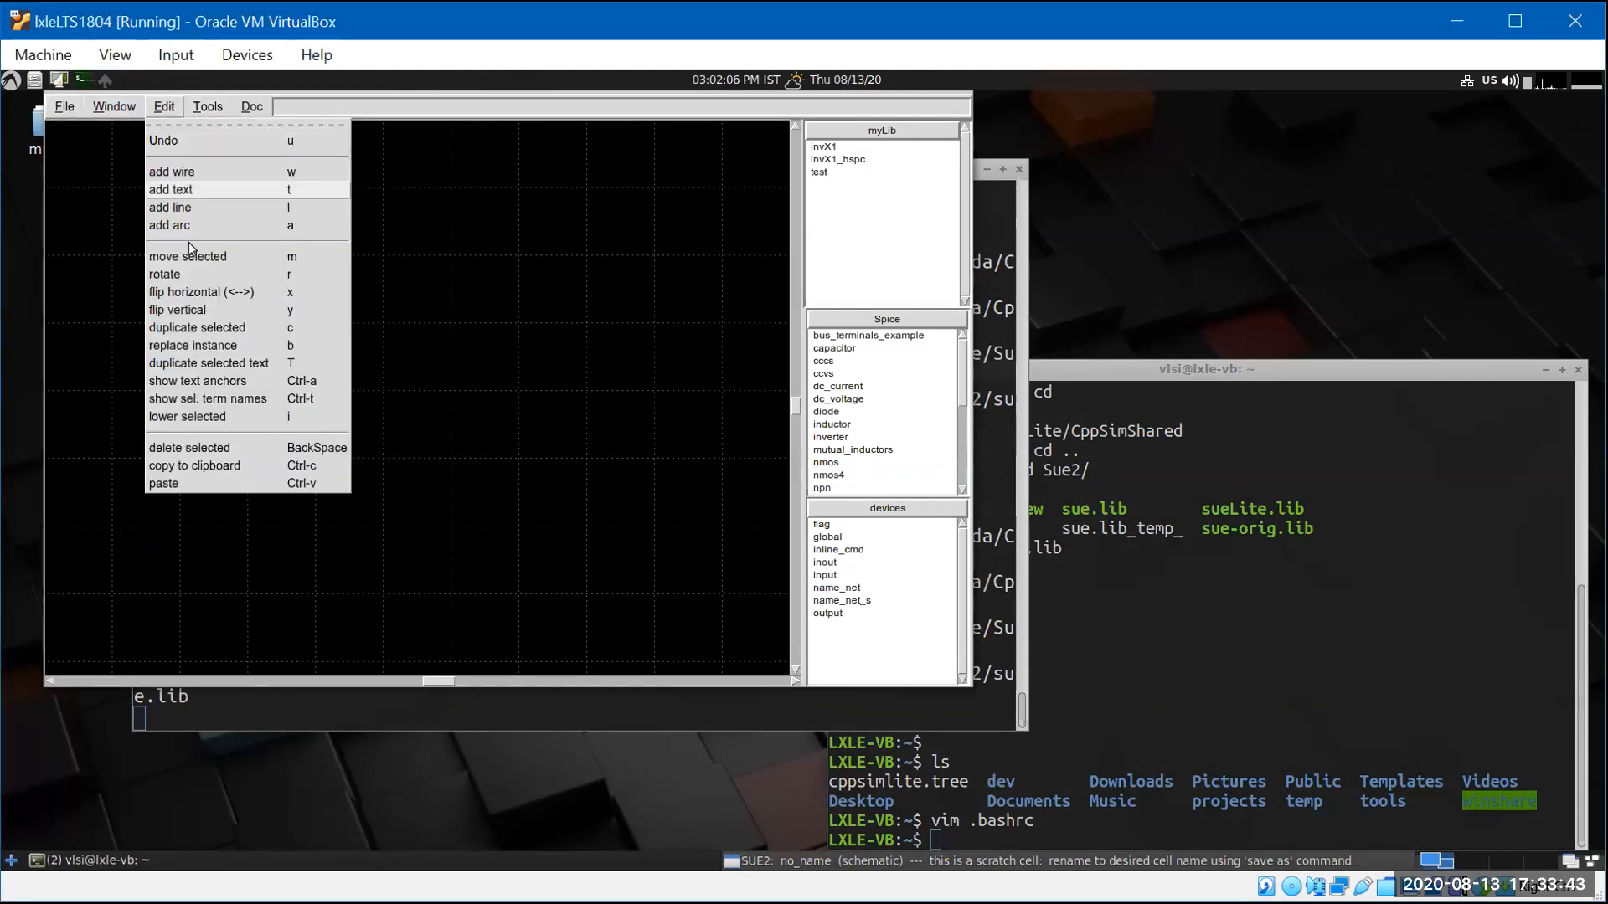
pyautogui.click(211, 111)
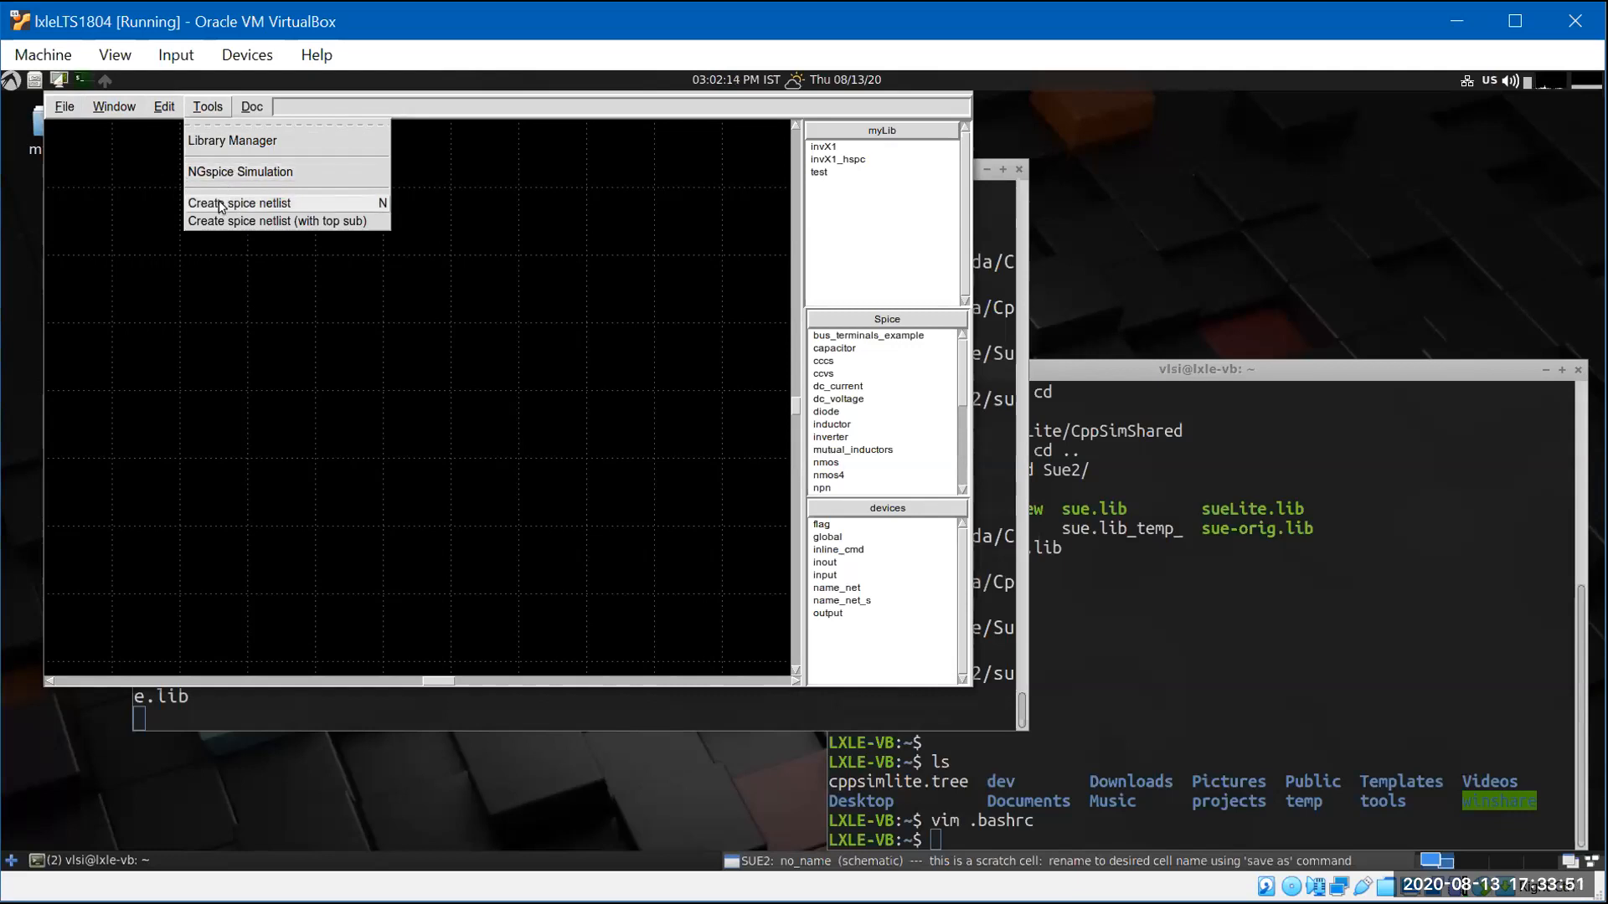
# - Open the Ngspice Manual from Sue2's documentation, skim its table of contents and close it
pyautogui.moveTo(251, 109)
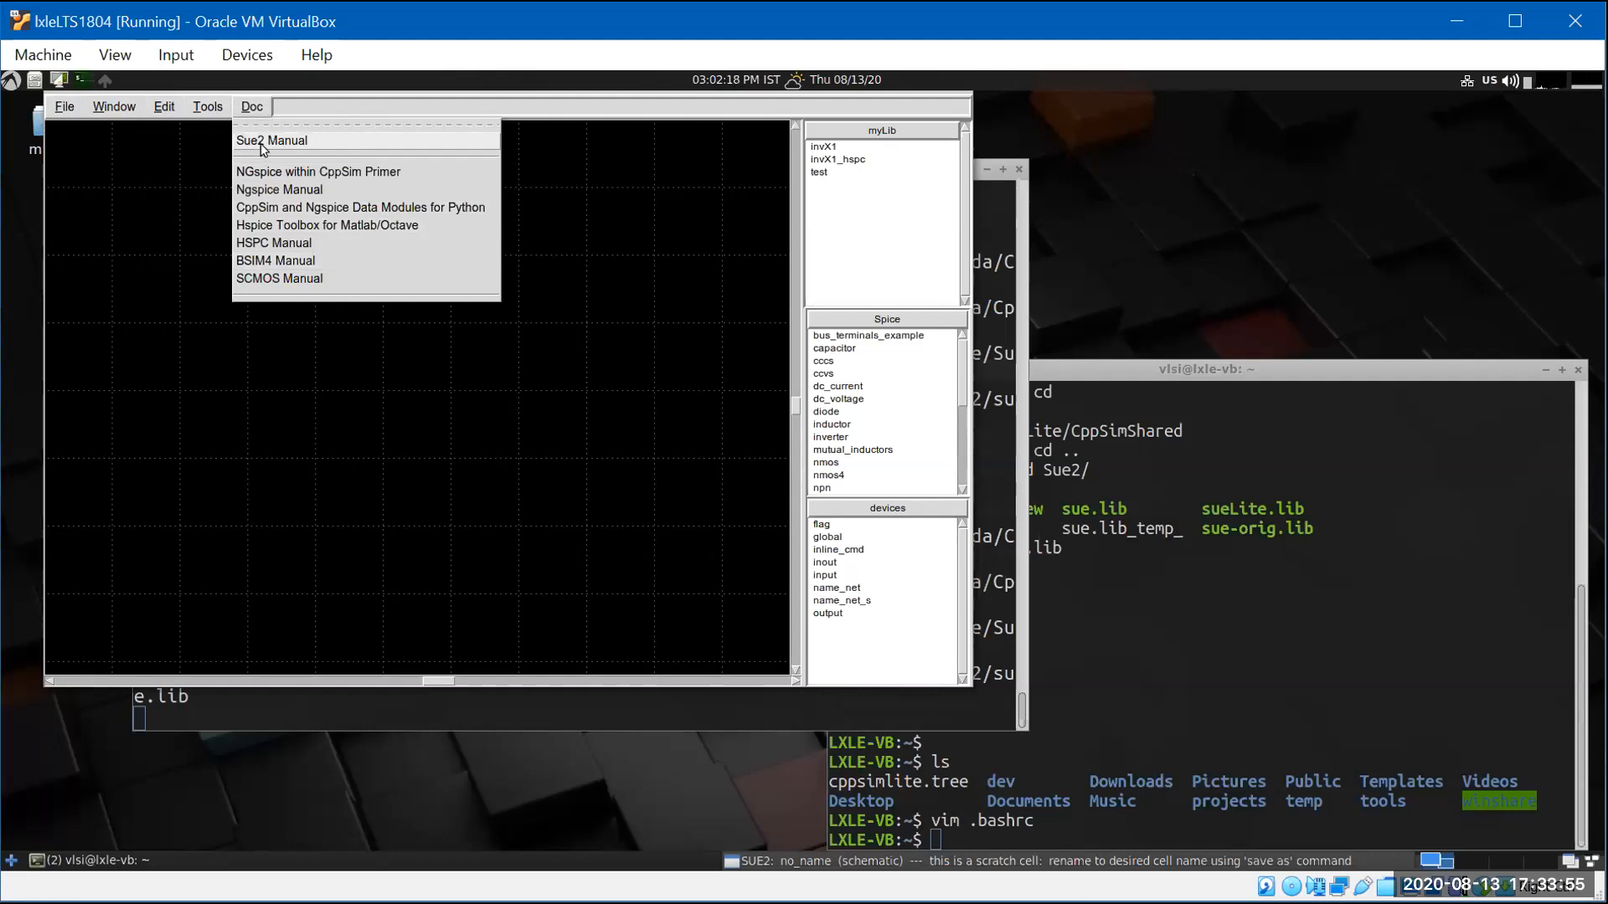
pyautogui.click(257, 191)
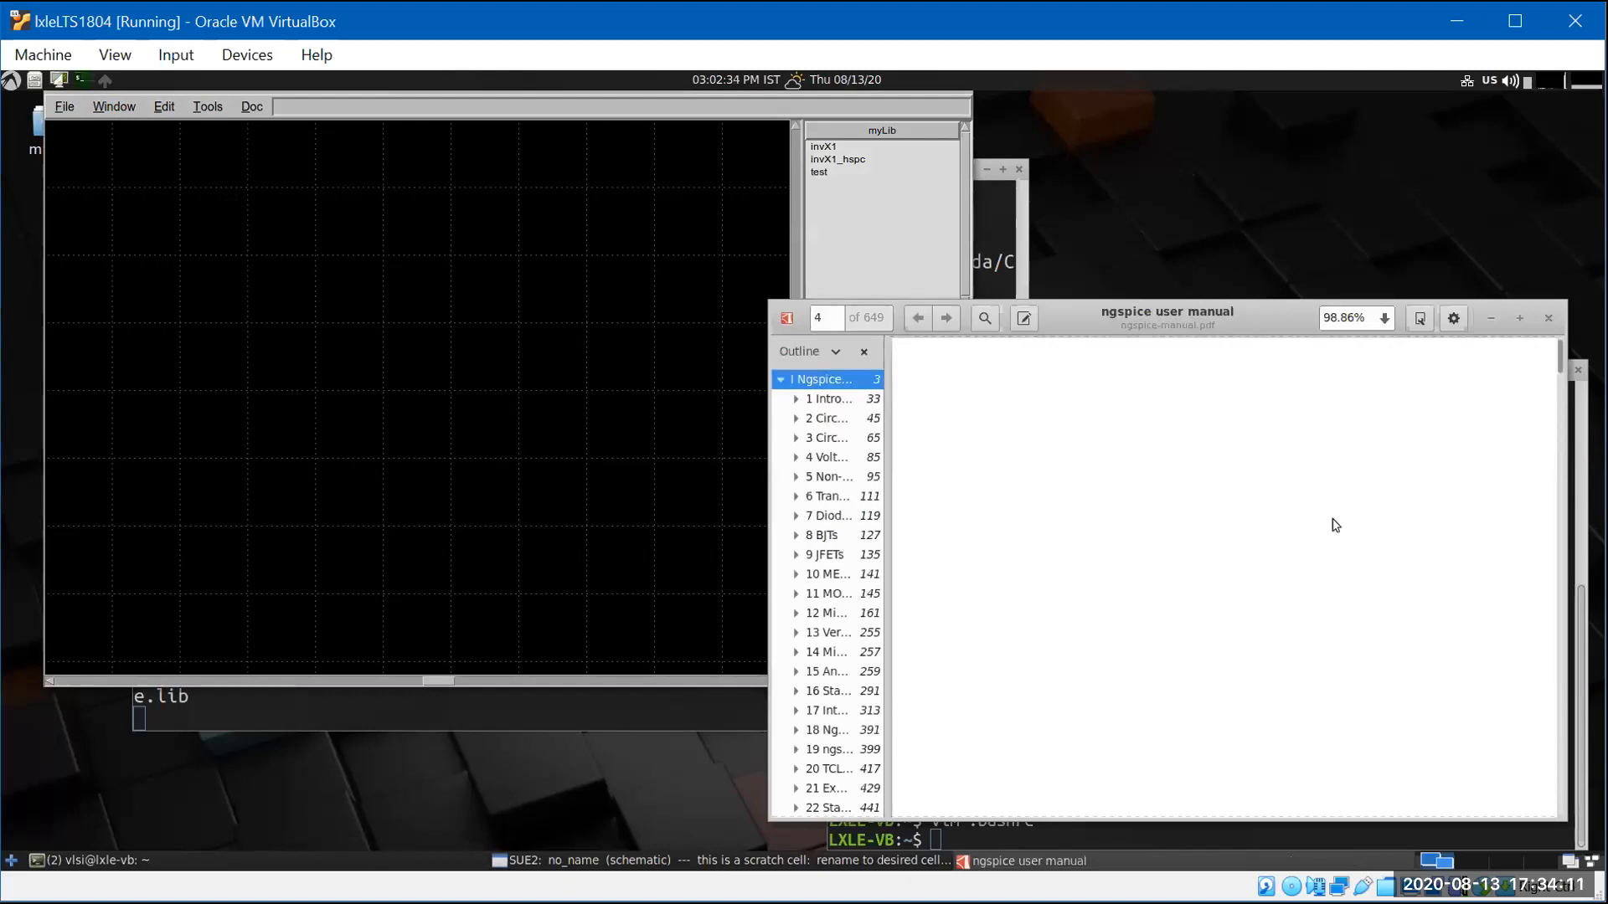
pyautogui.scroll(-10, 1325, 520)
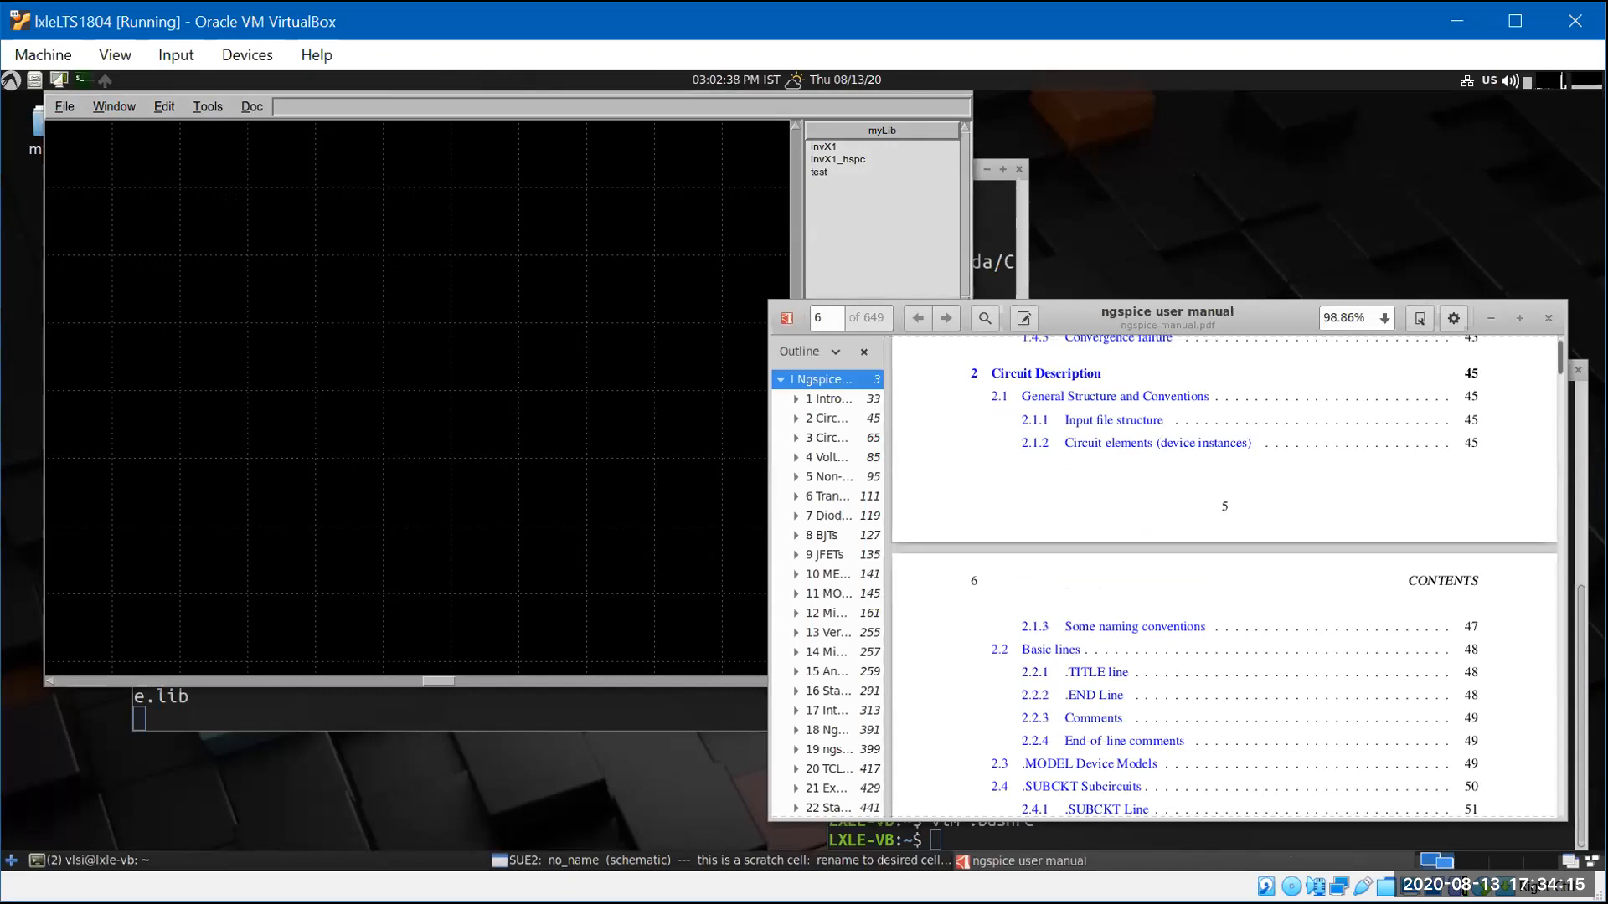
pyautogui.click(1548, 318)
# - Open the BSIM4 Manual from Sue2's documentation, skim through to Chapter 1 and close it
pyautogui.click(252, 106)
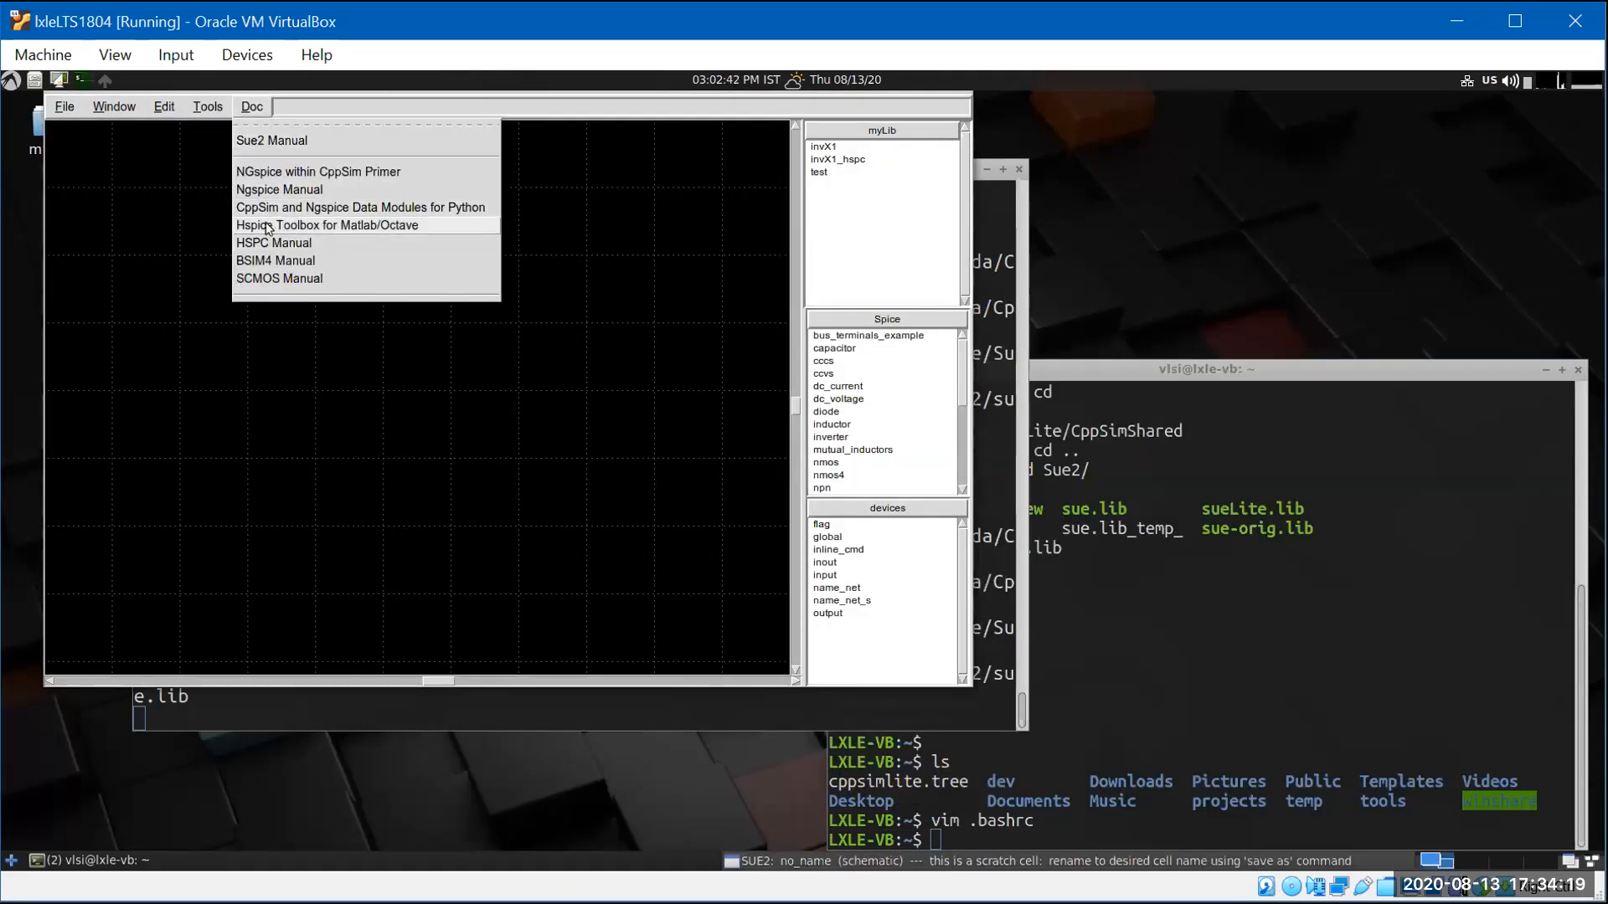
pyautogui.click(264, 263)
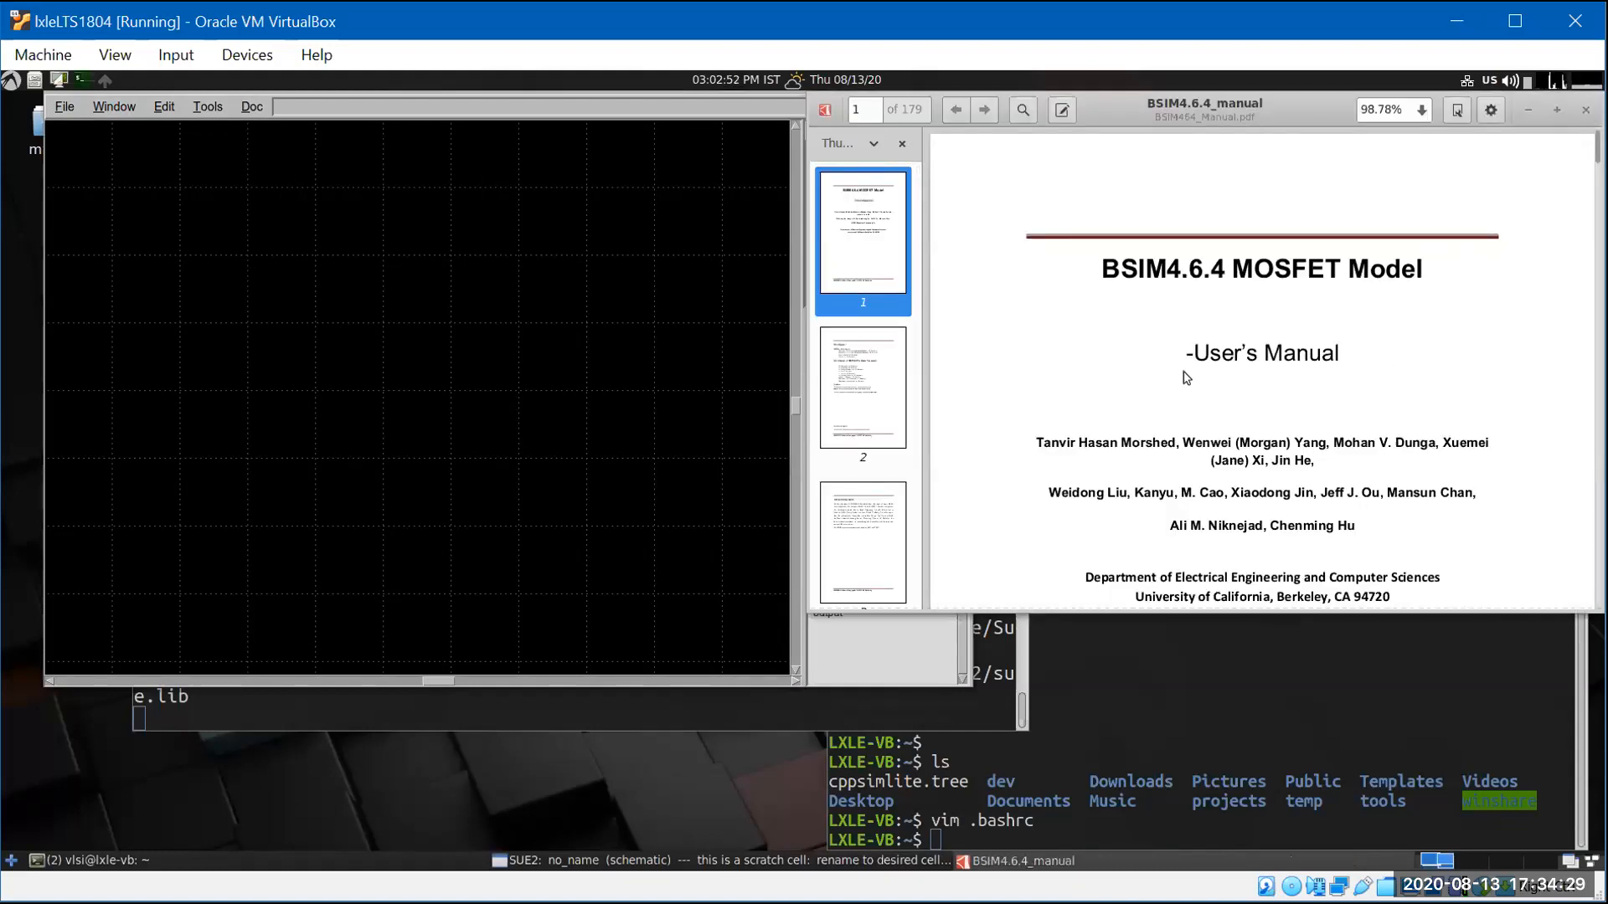
pyautogui.scroll(-10, 1181, 369)
pyautogui.scroll(-20, 1182, 369)
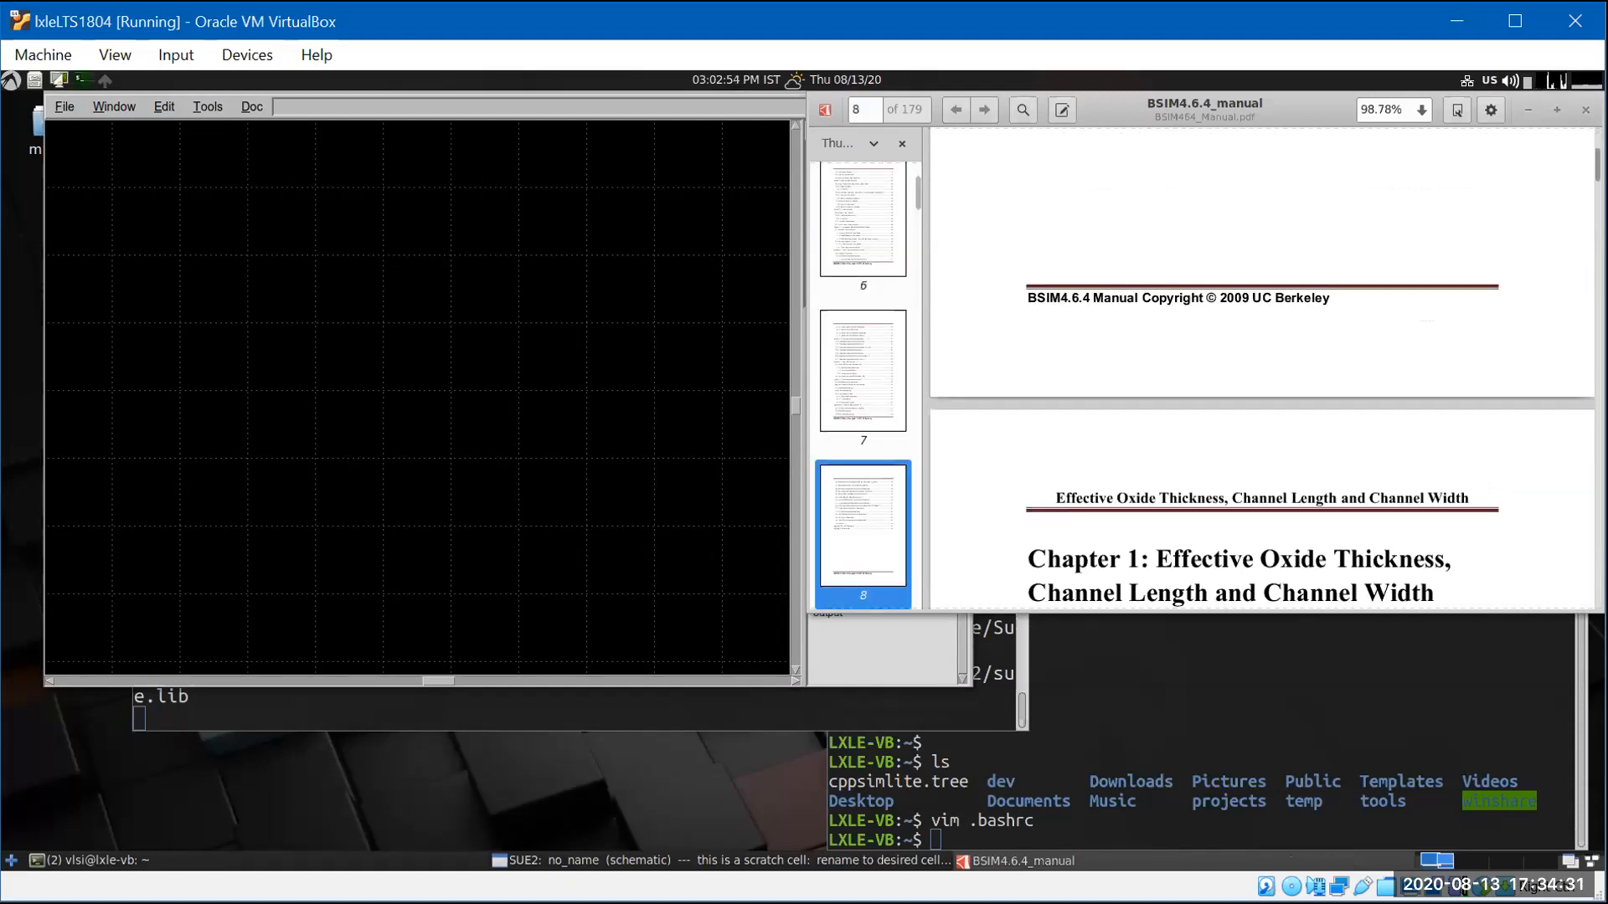
pyautogui.hotkey('ctrl', 'q')
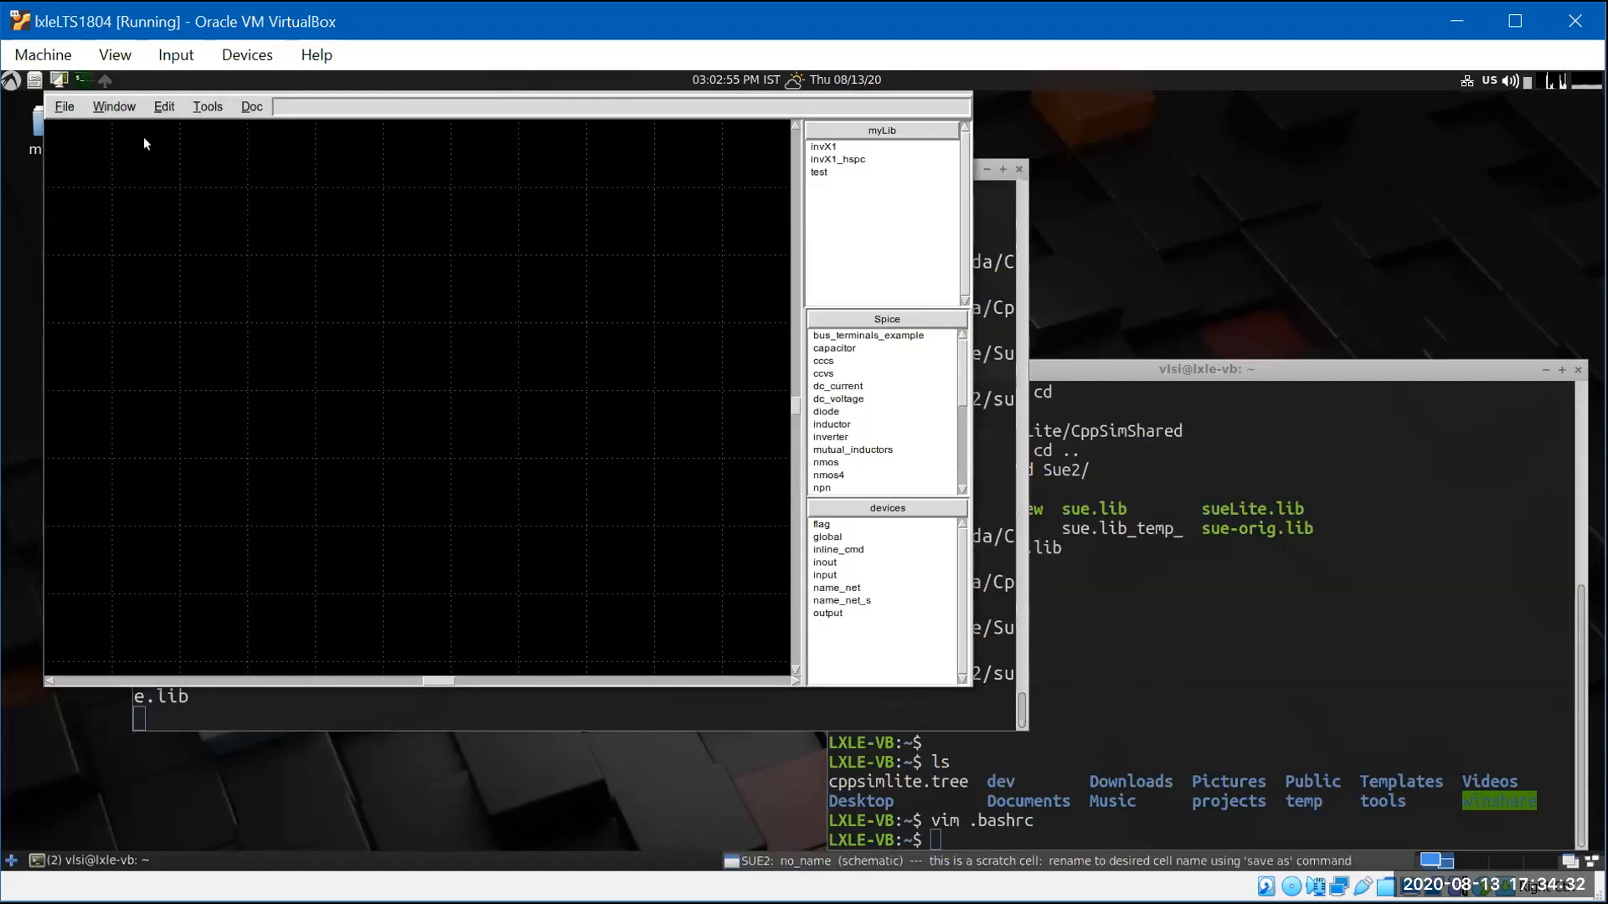
# - Open the SCMOS Manual from Sue2's documentation, skim its pages and close it
pyautogui.click(224, 109)
pyautogui.moveTo(252, 107)
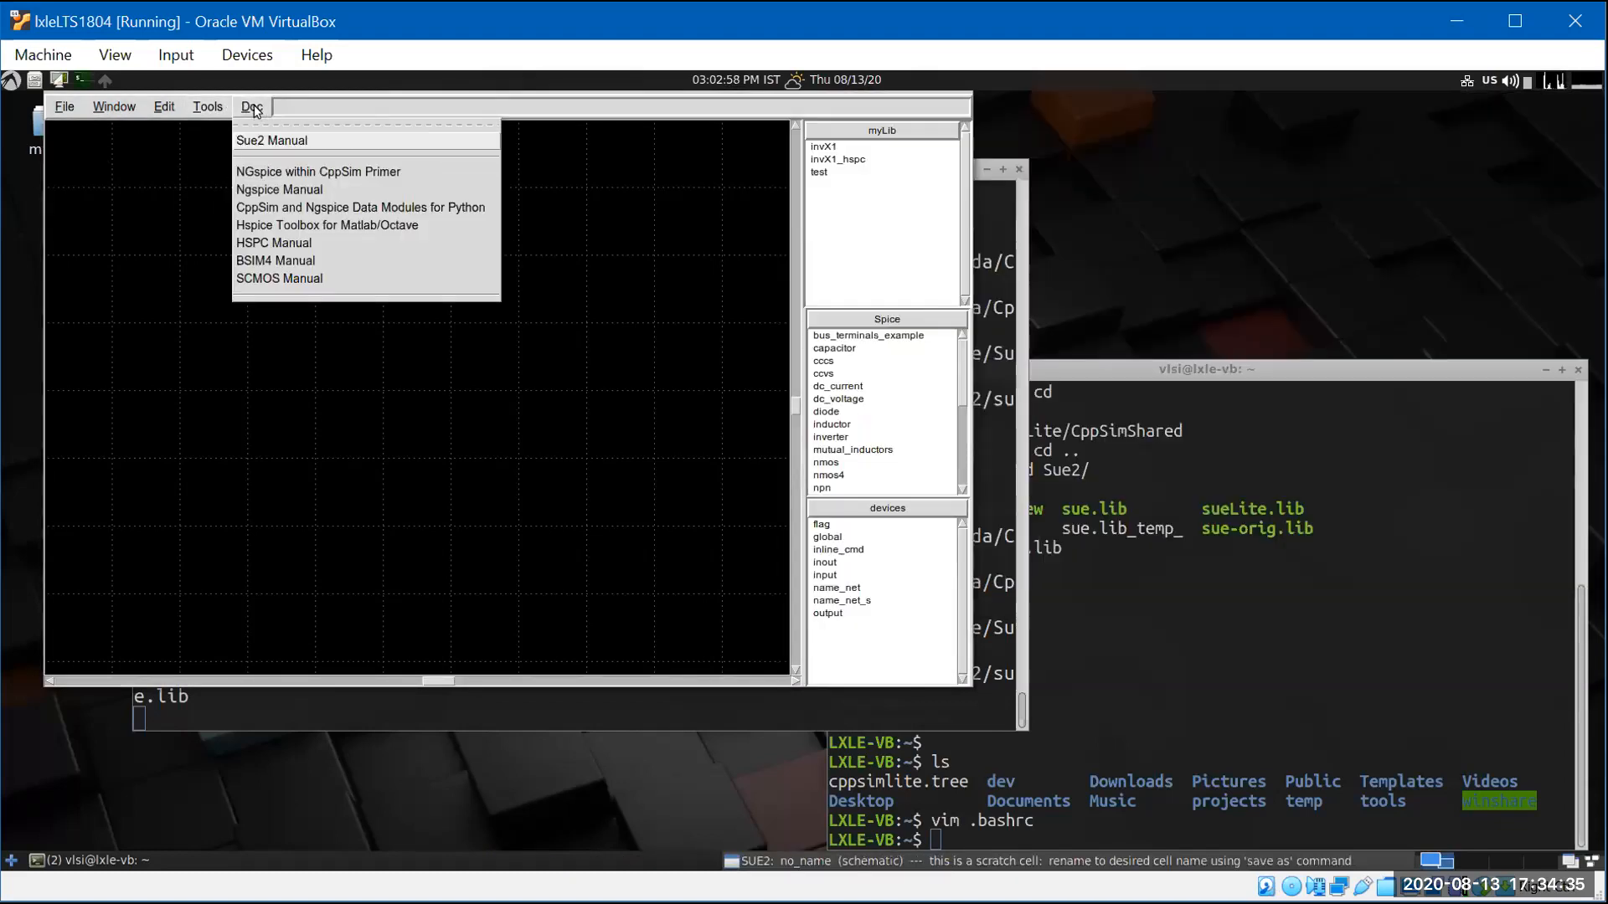
pyautogui.click(263, 279)
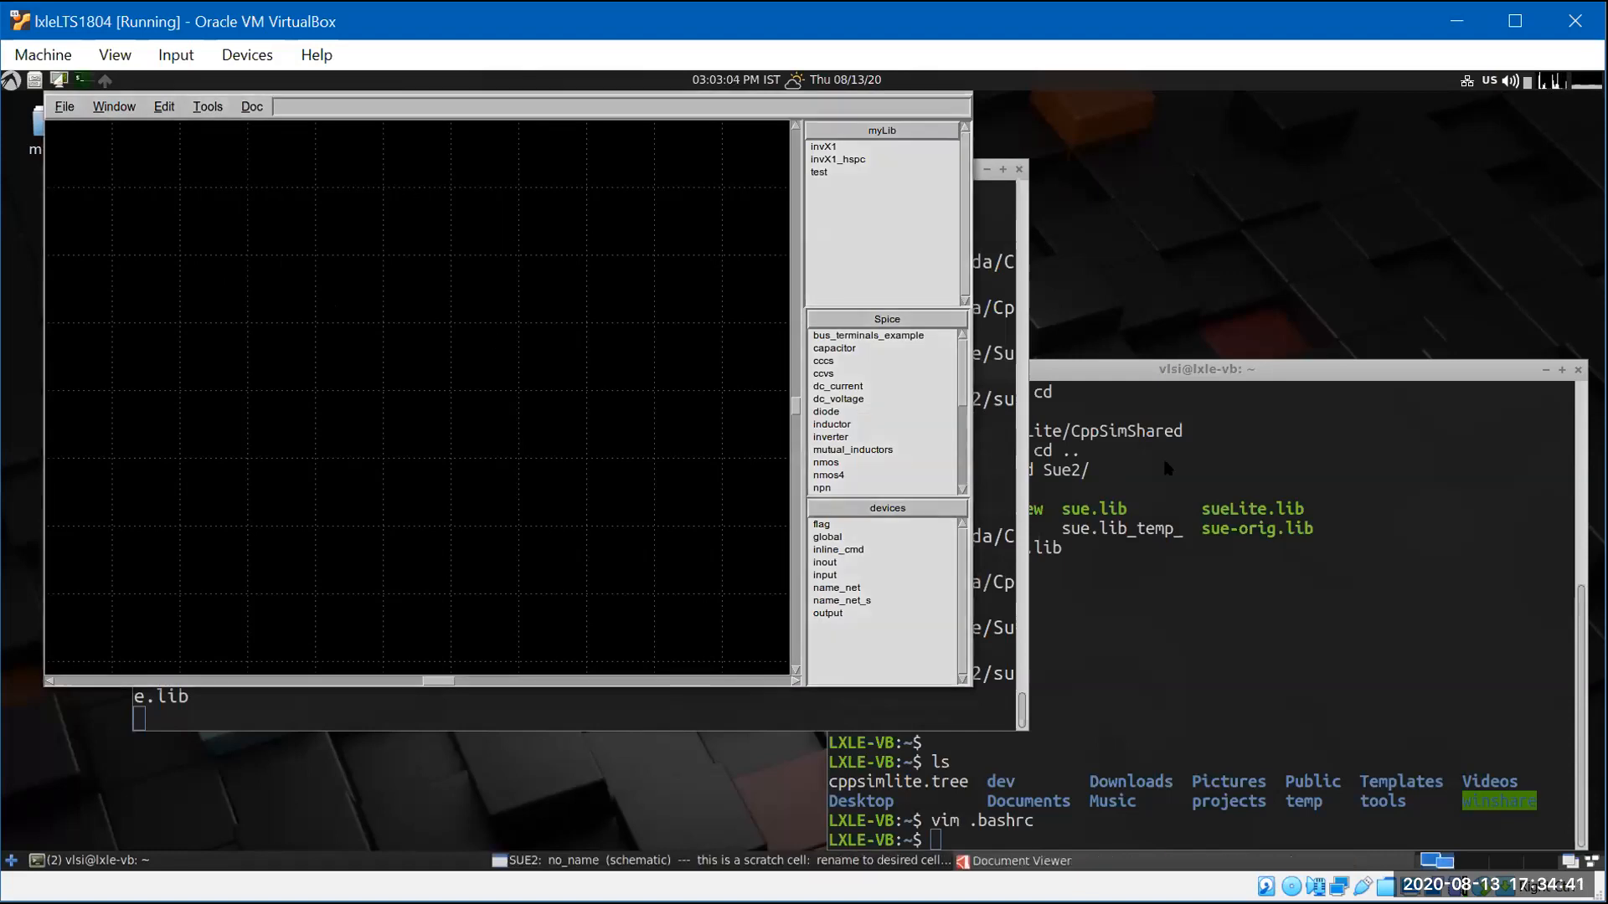
pyautogui.scroll(15, 1108, 524)
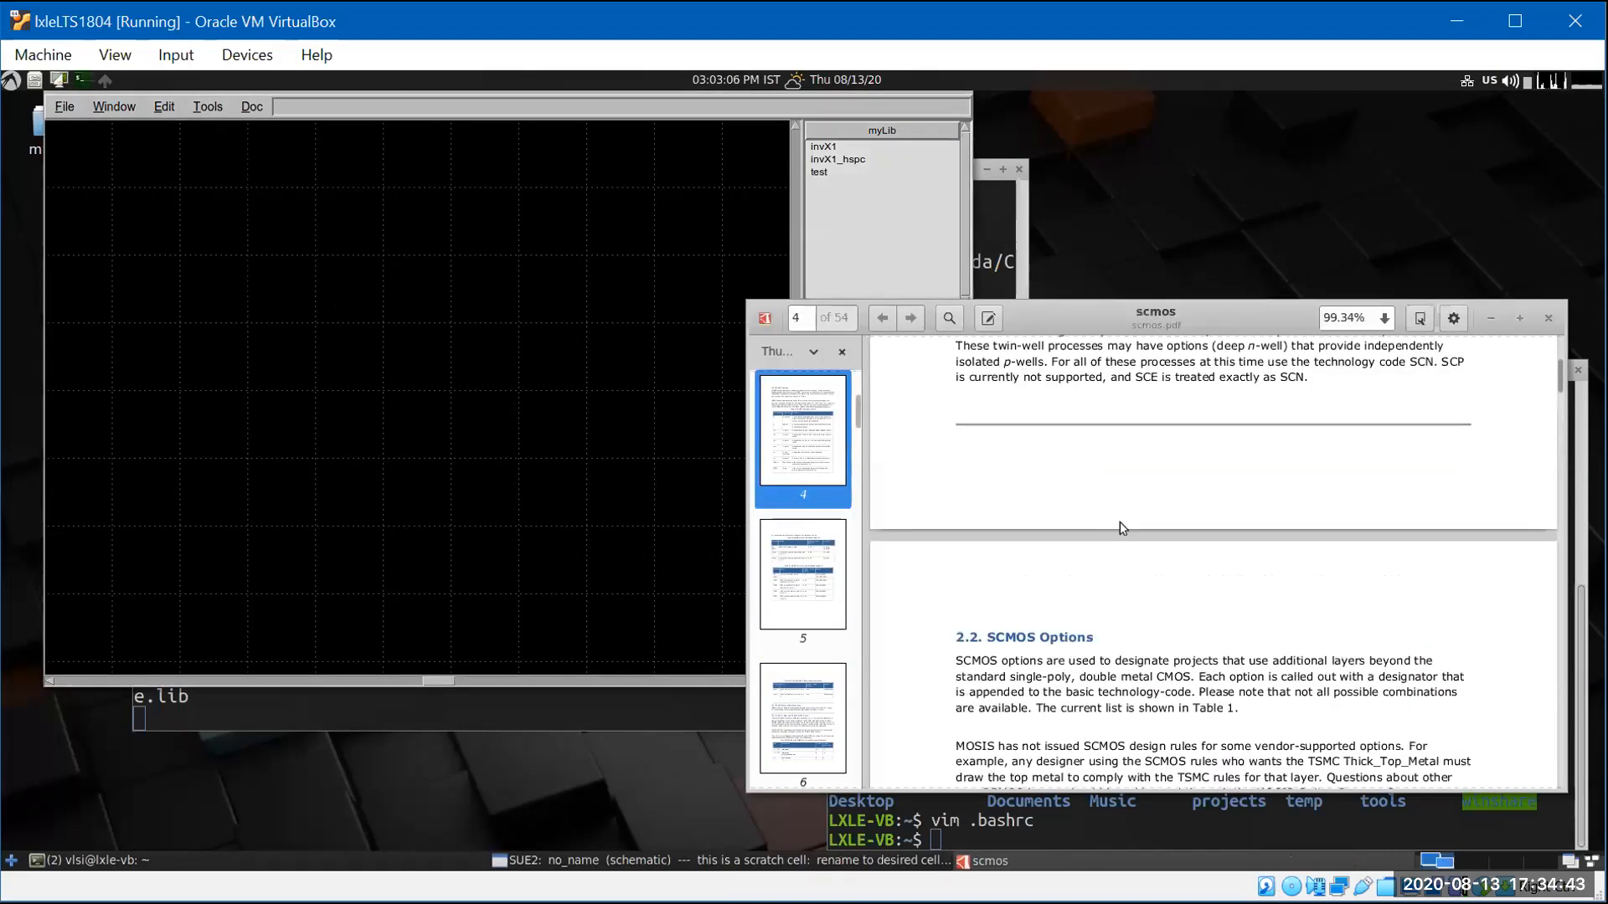
pyautogui.scroll(-10, 1122, 529)
pyautogui.click(1548, 318)
pyautogui.scroll(-10, 1466, 360)
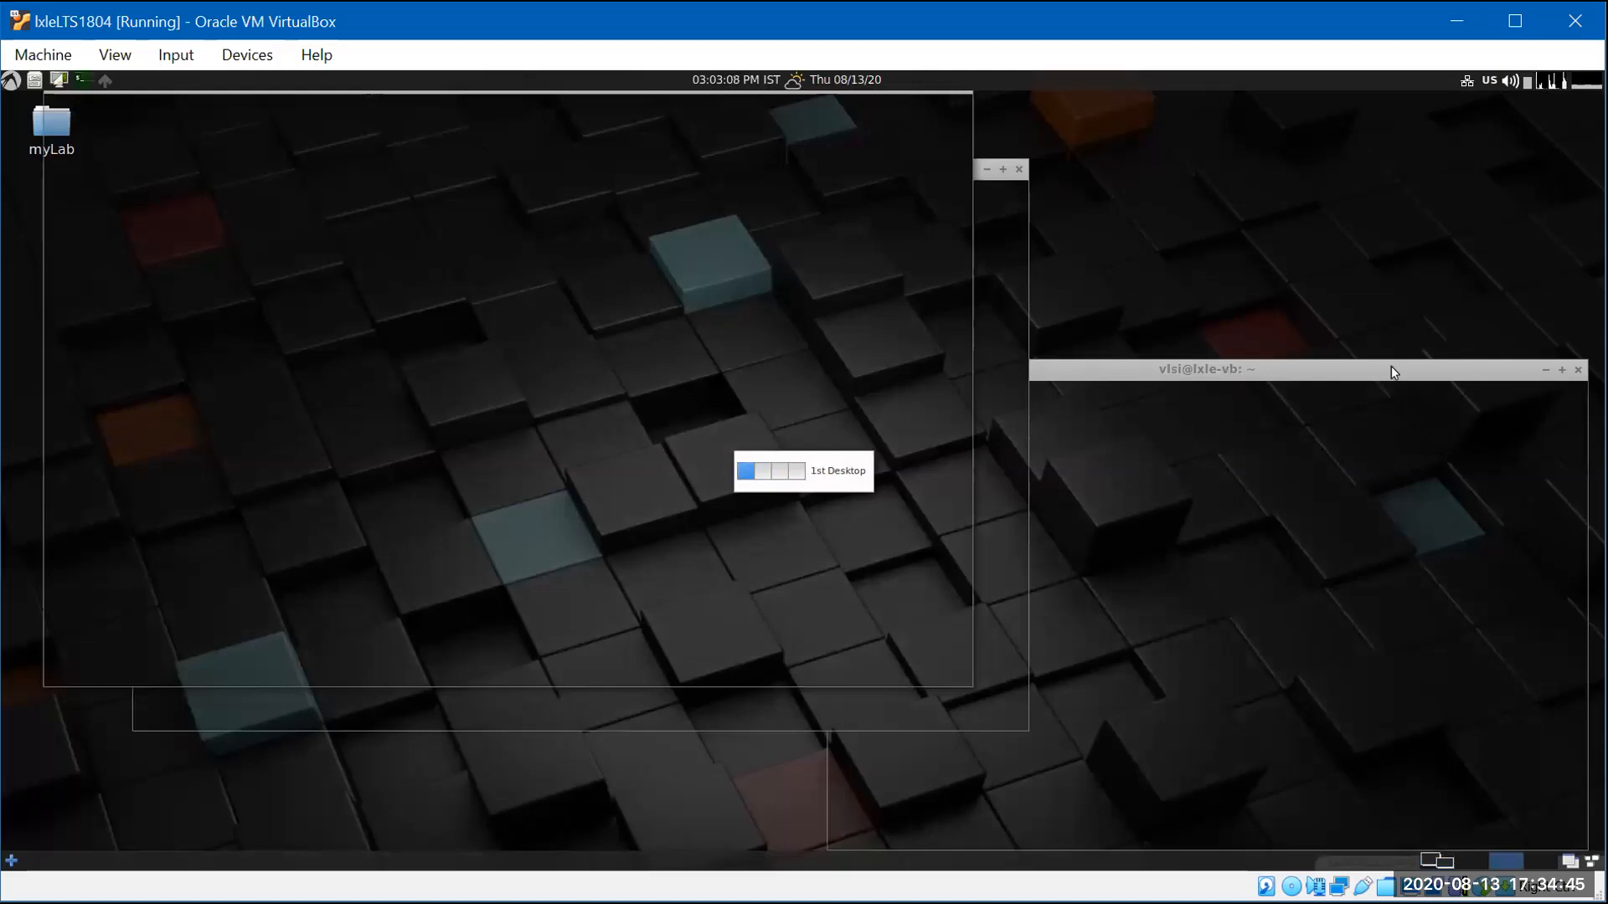
pyautogui.scroll(1, 1006, 350)
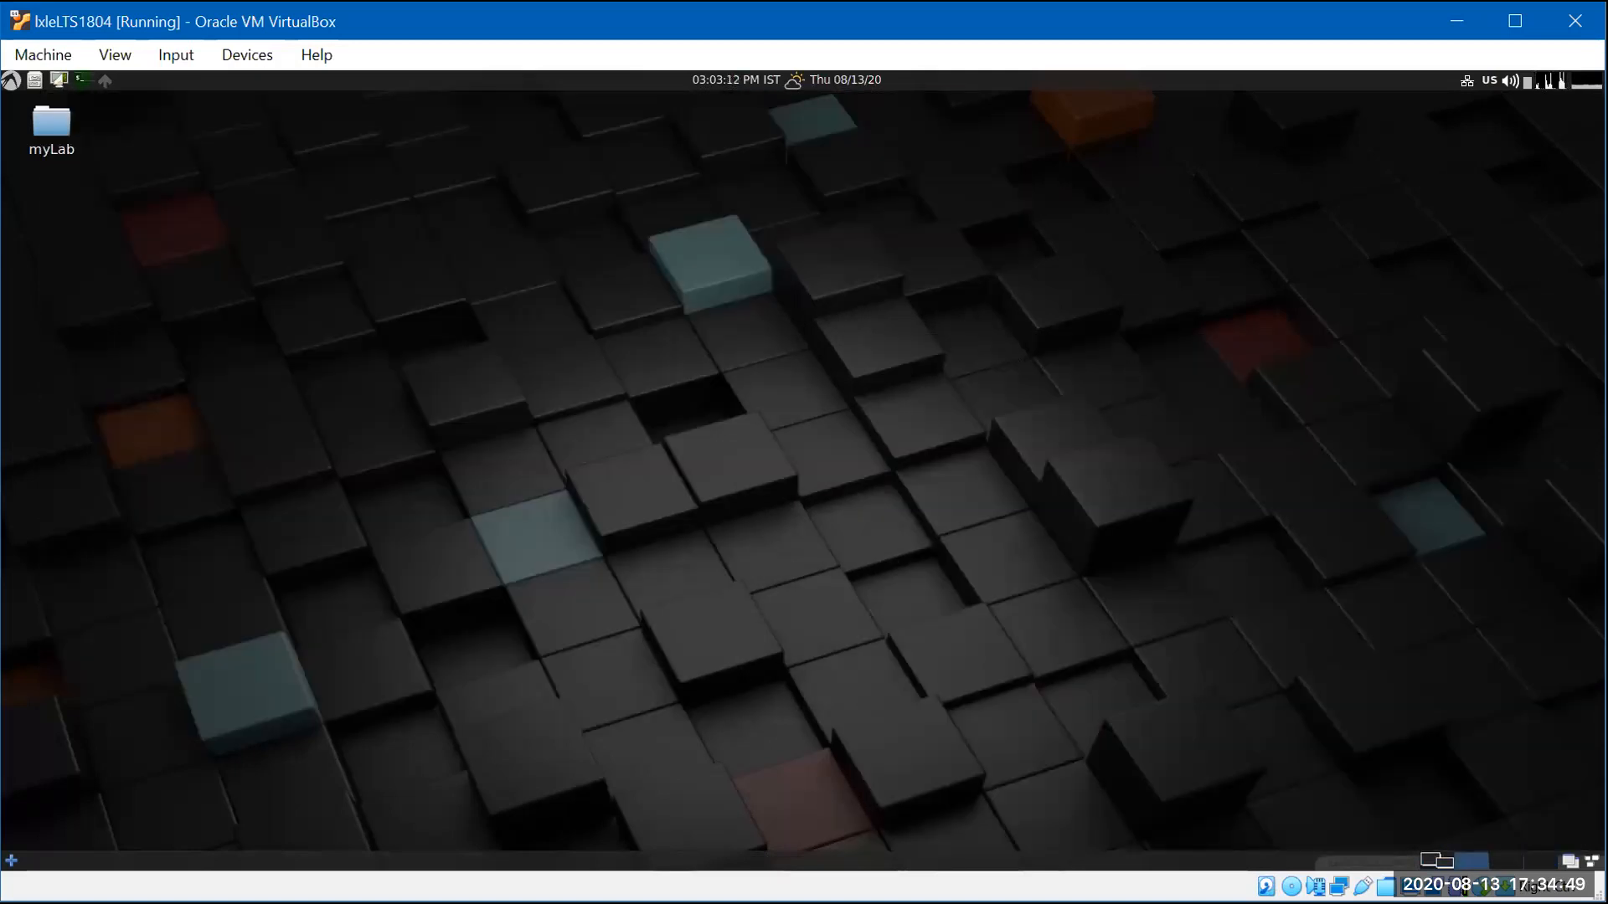
# - Return to the workspace containing Sue2 and close the SCMOS document still open there
pyautogui.scroll(1, 1317, 543)
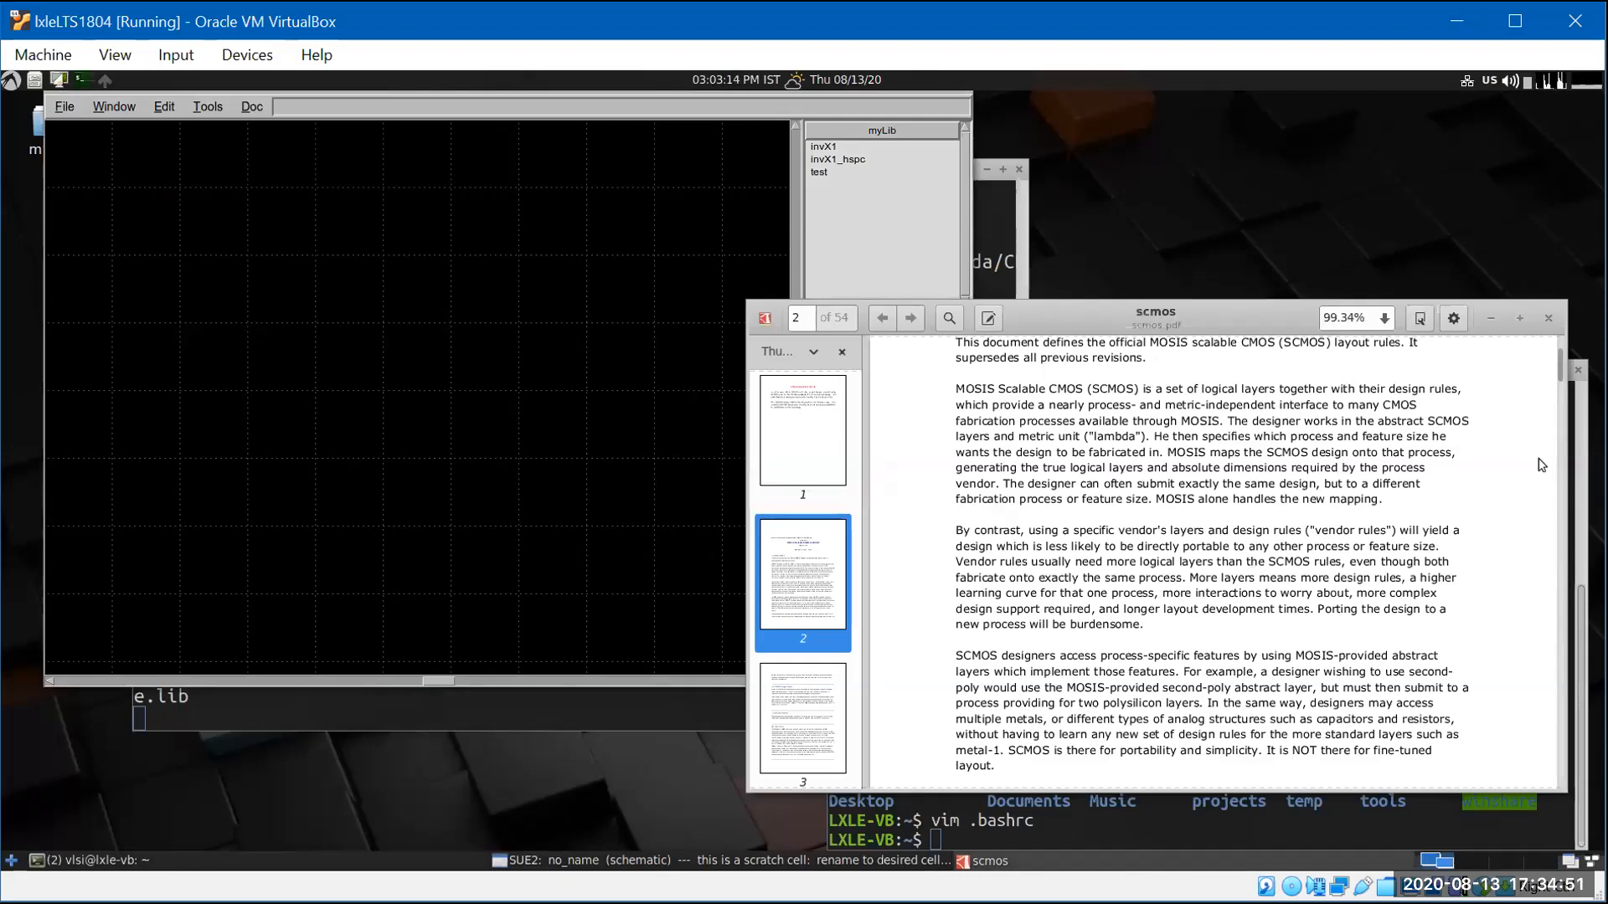
pyautogui.click(1549, 319)
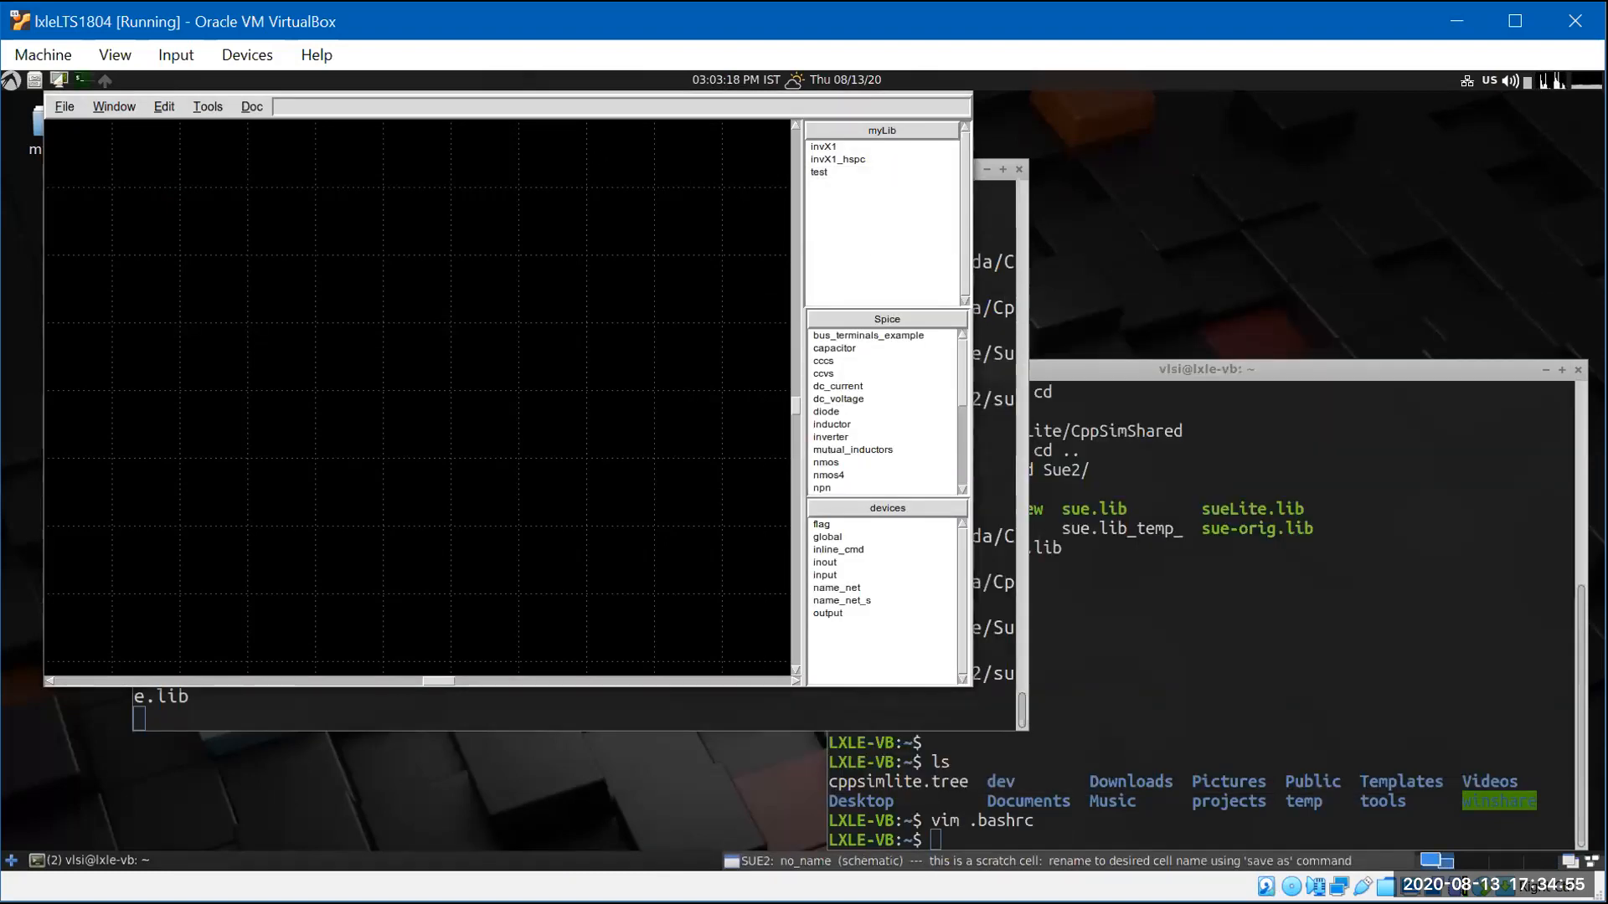
# - Switch Sue2's schematic list from myLib to the shared Spice library to view its example cells
pyautogui.click(811, 148)
pyautogui.click(873, 134)
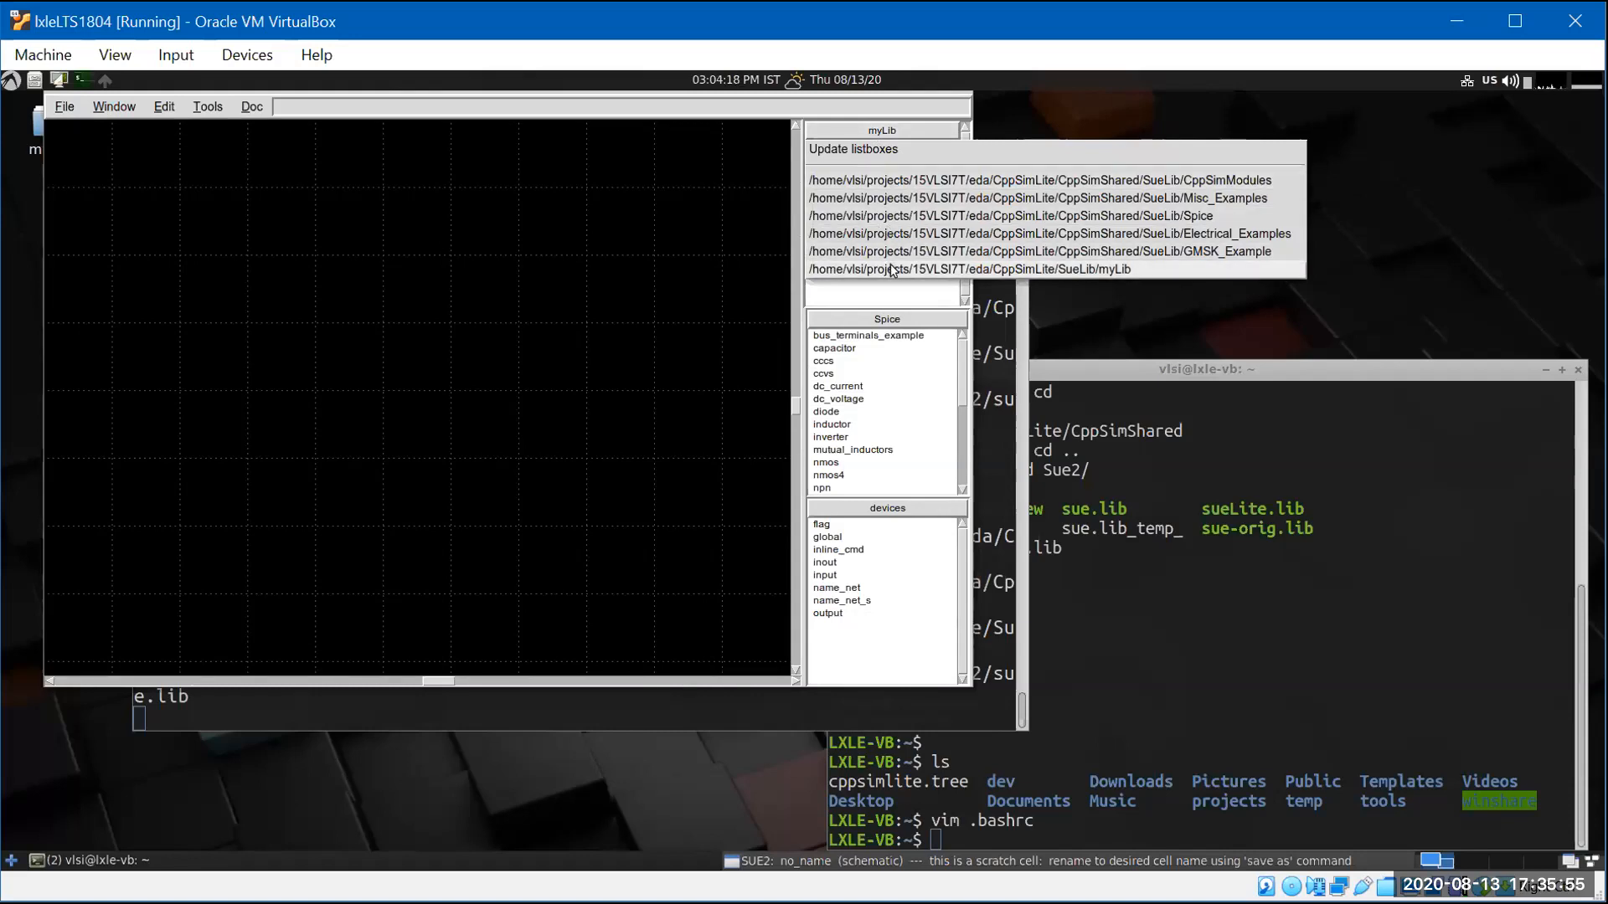
pyautogui.click(889, 220)
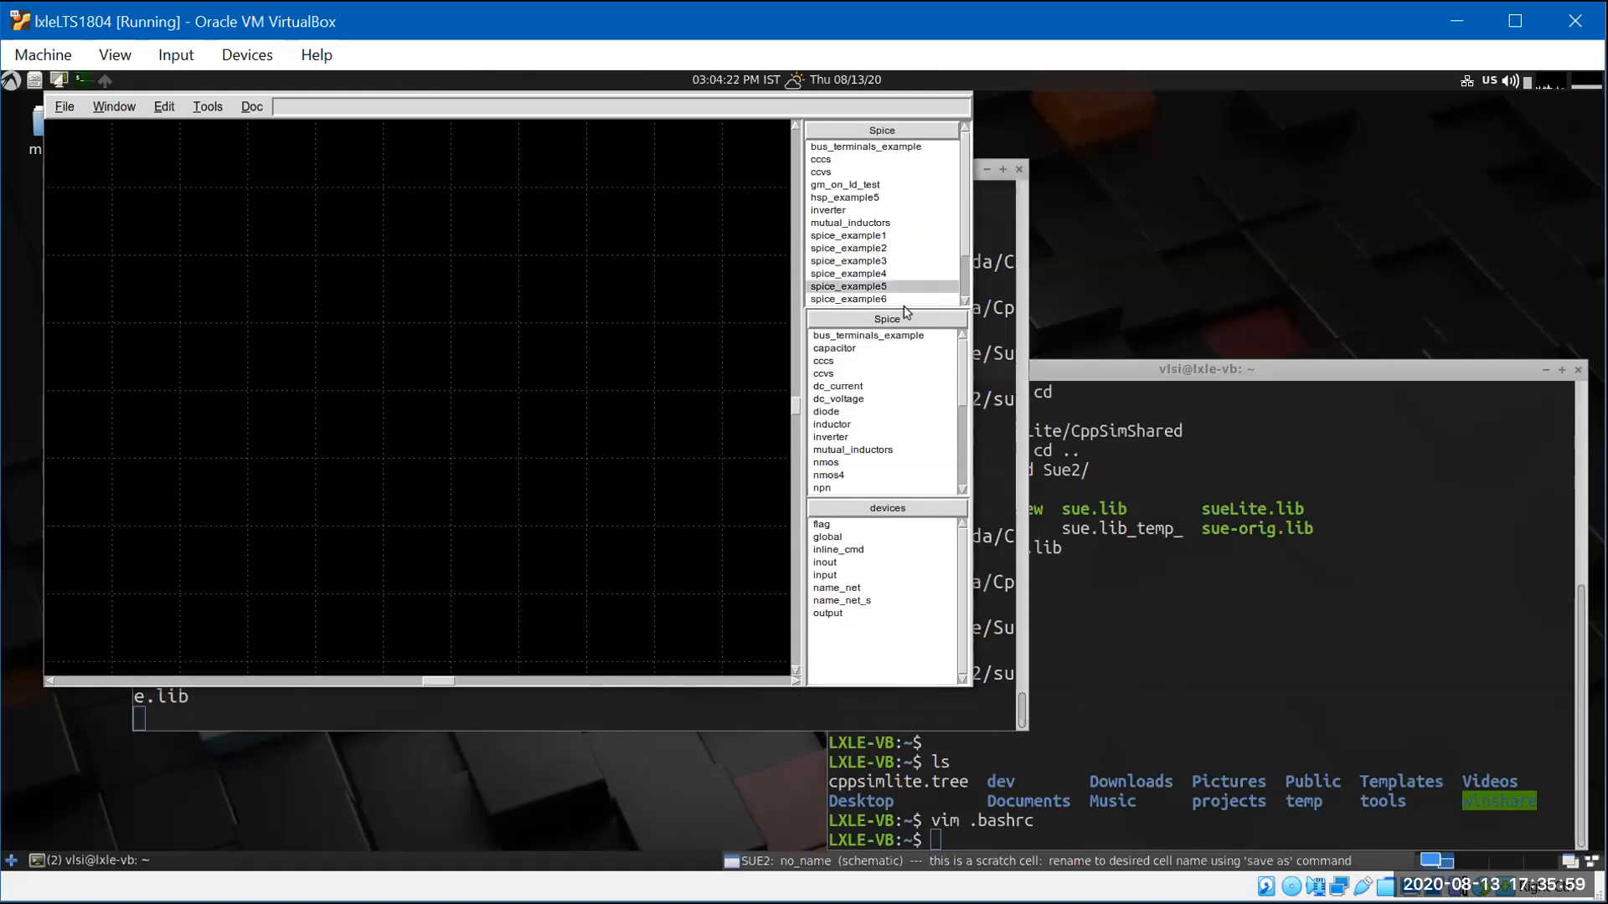
# - Switch the schematic list back to the myLib library and open the invX1 schematic
pyautogui.click(876, 134)
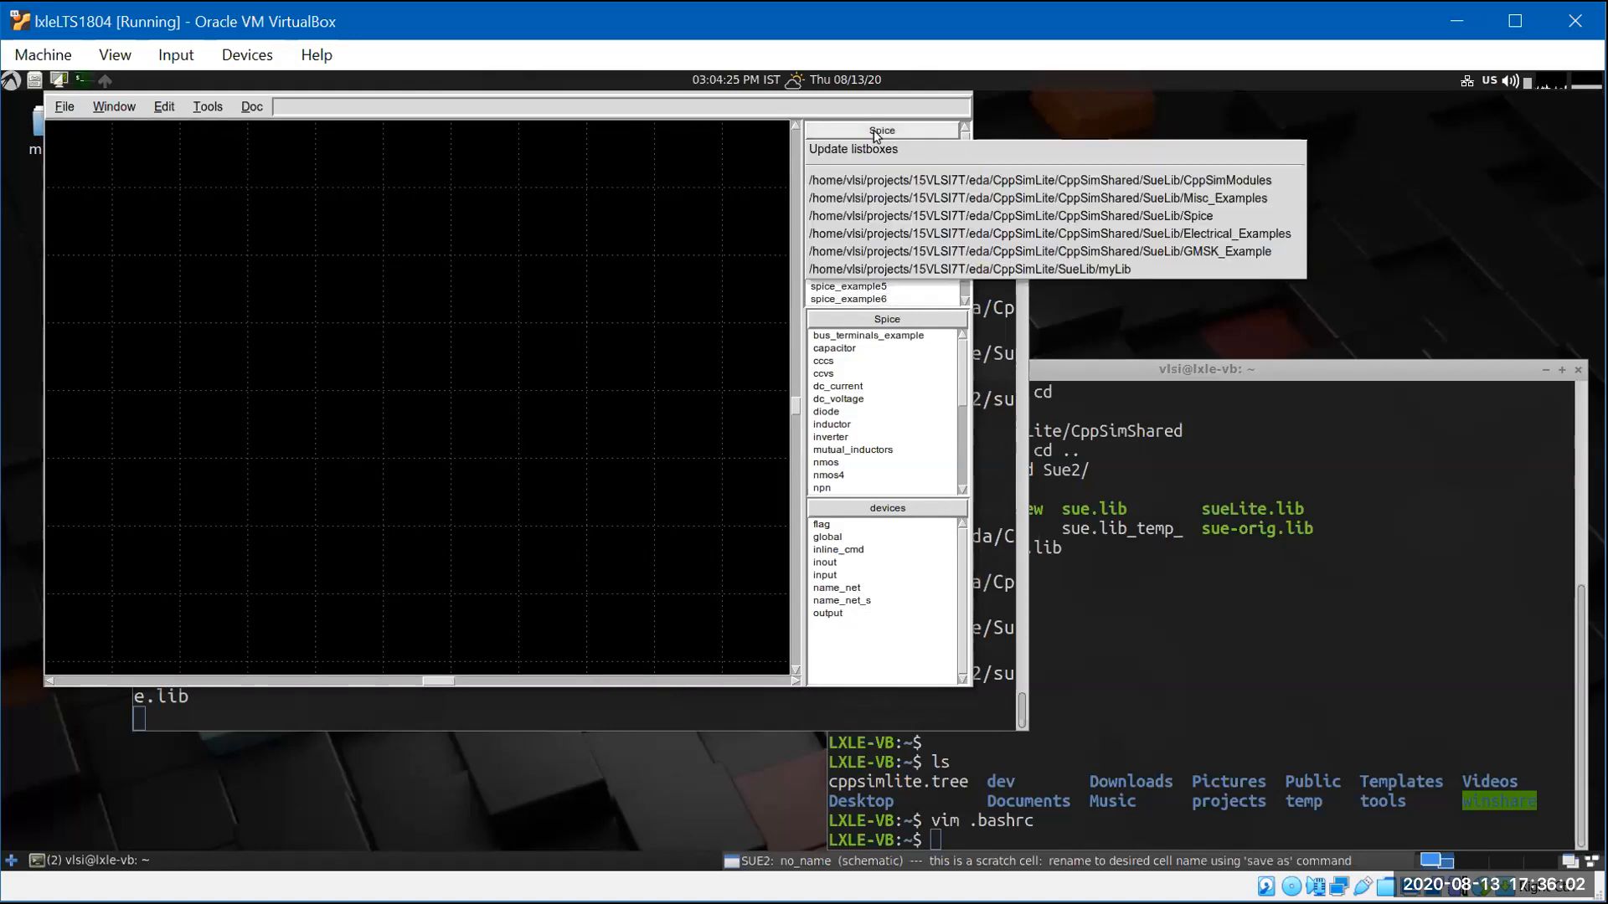
pyautogui.click(888, 270)
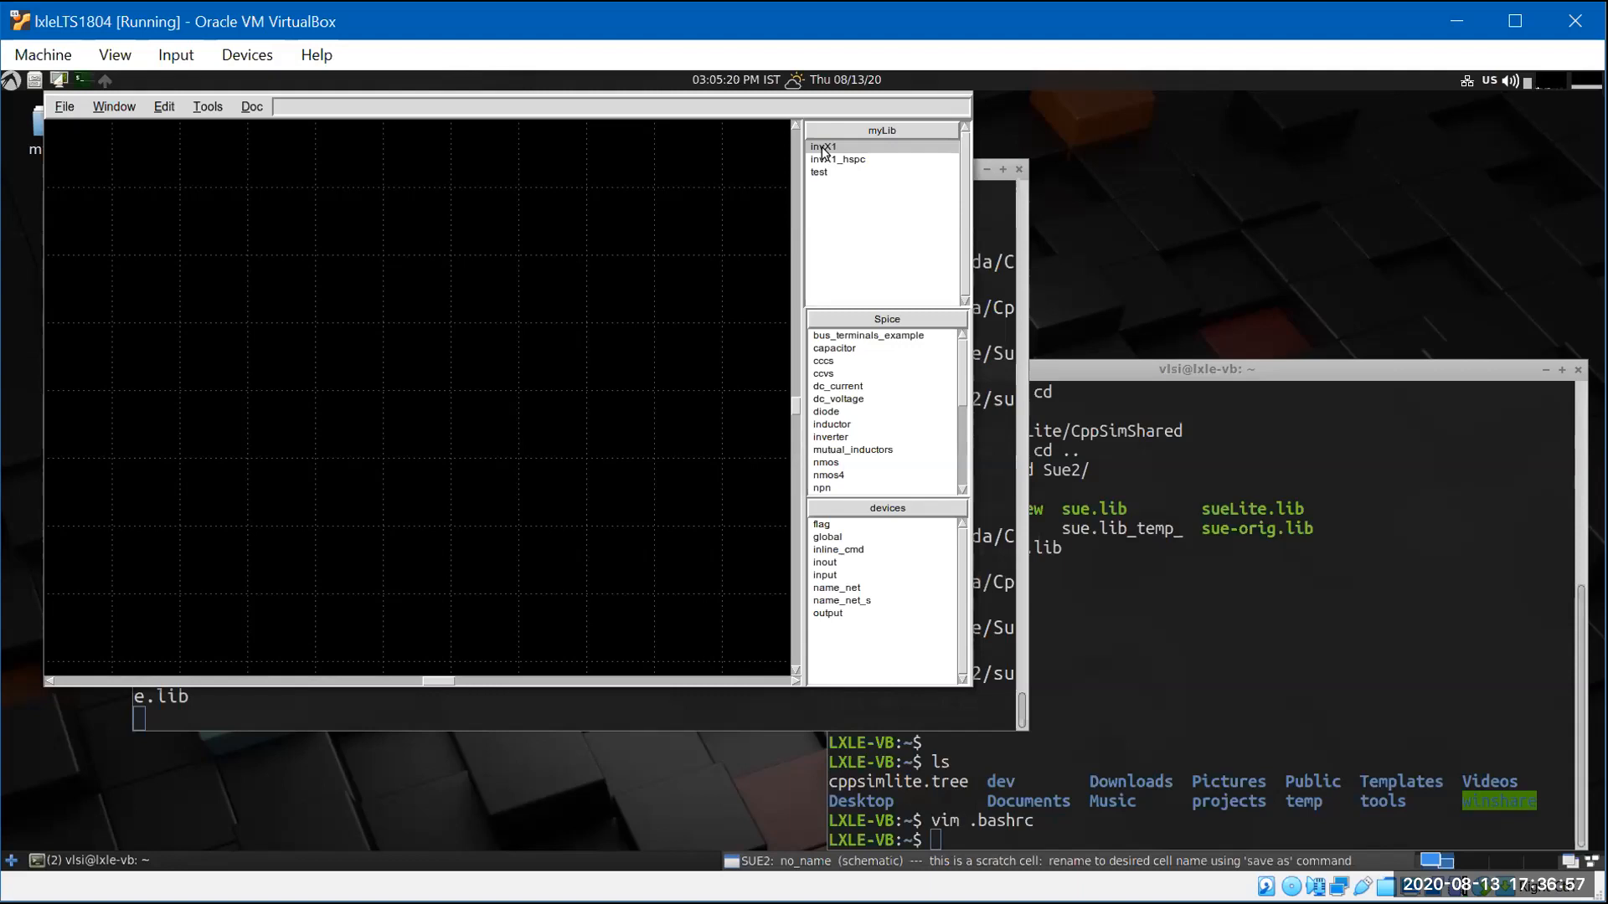
pyautogui.click(823, 147)
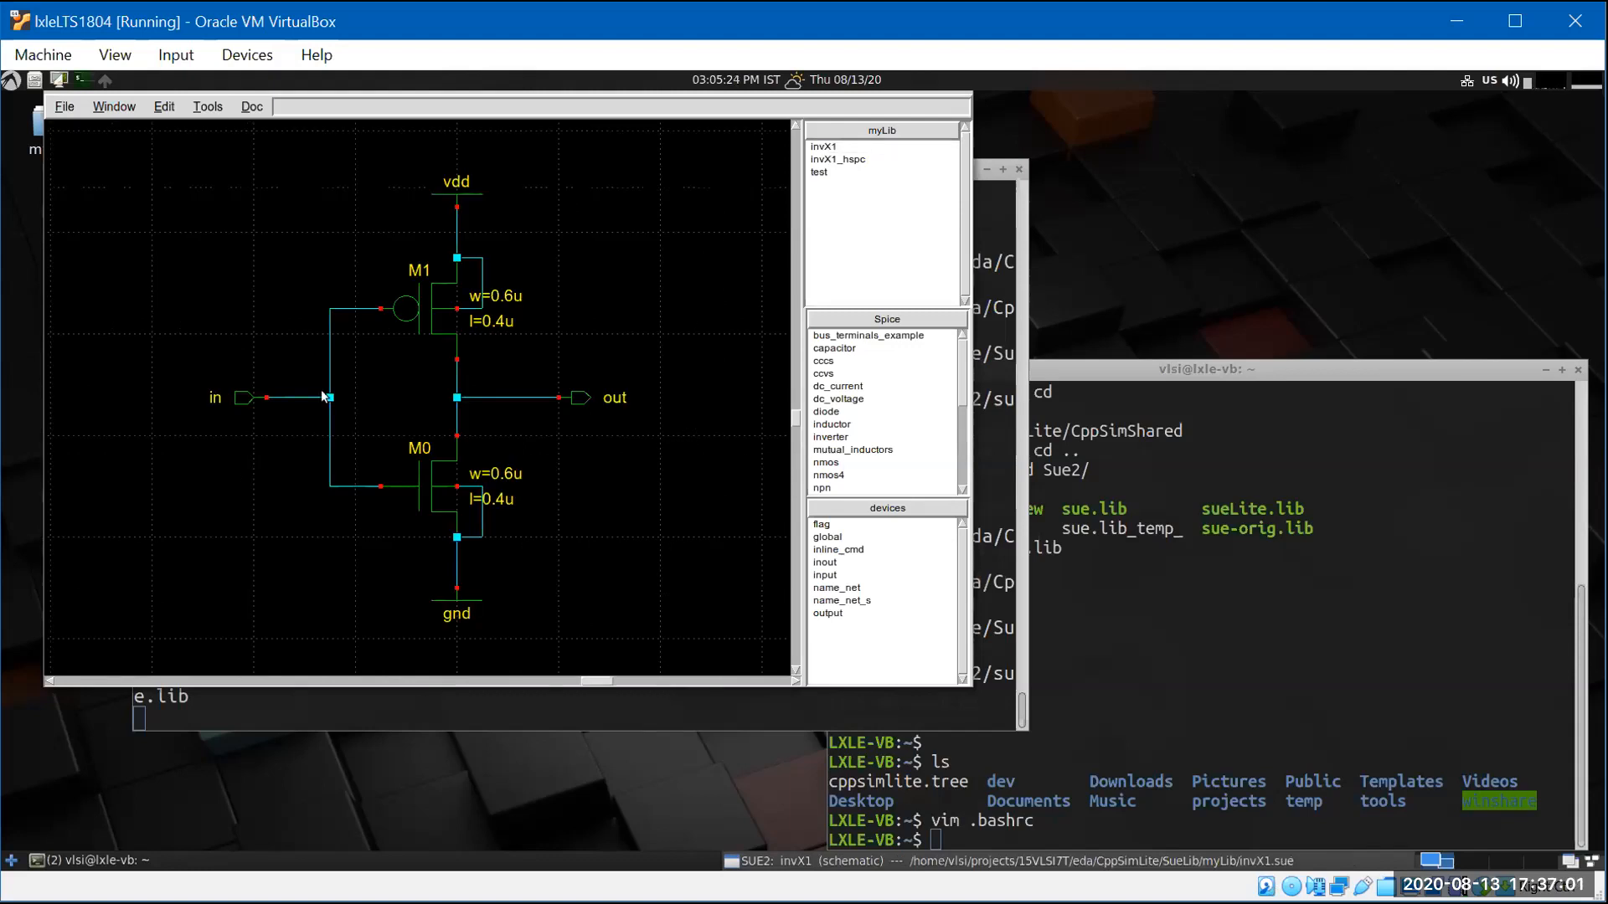
pyautogui.click(426, 452)
# - Create a spice netlist with top sub for invX1, saving it as invX1 in the Netlist directory with all file types listed
pyautogui.click(207, 108)
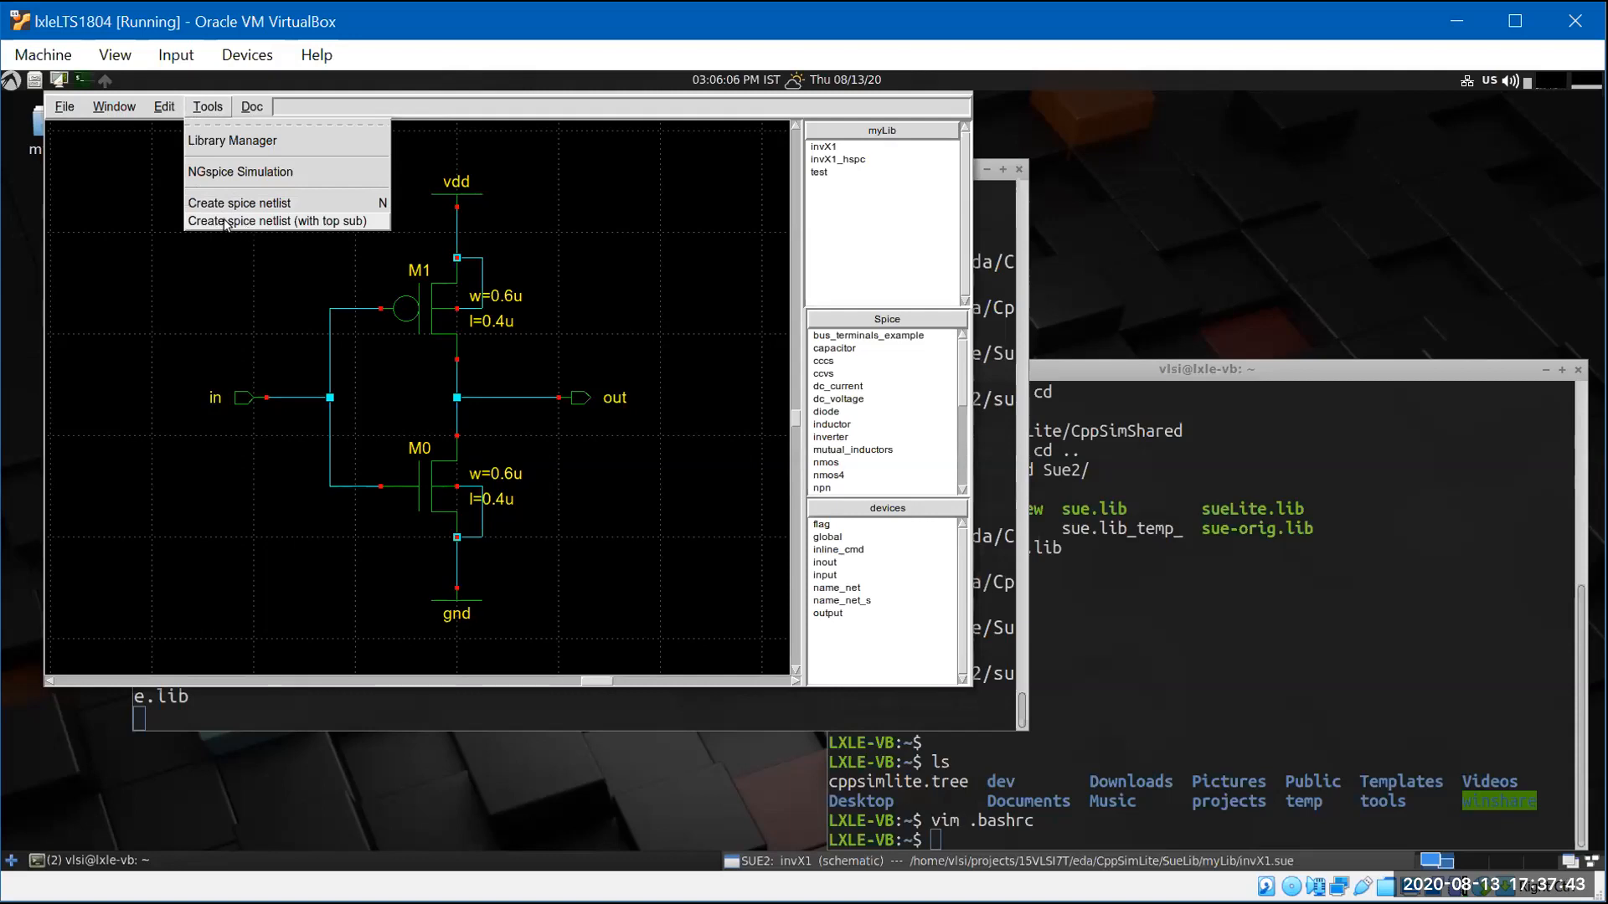
pyautogui.click(207, 223)
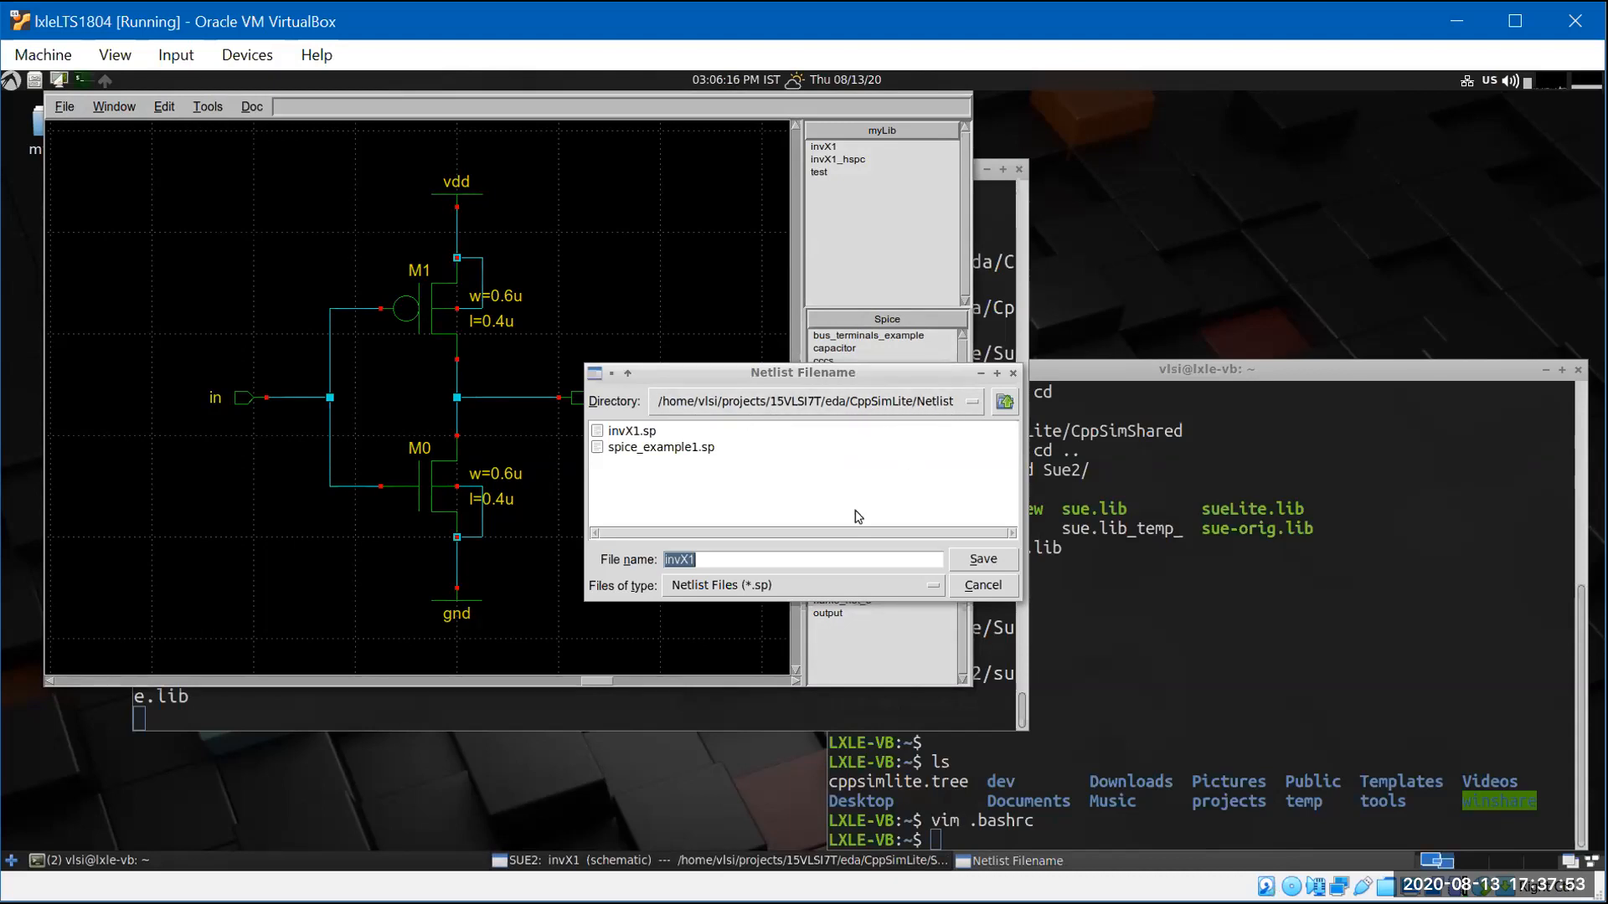
pyautogui.click(847, 585)
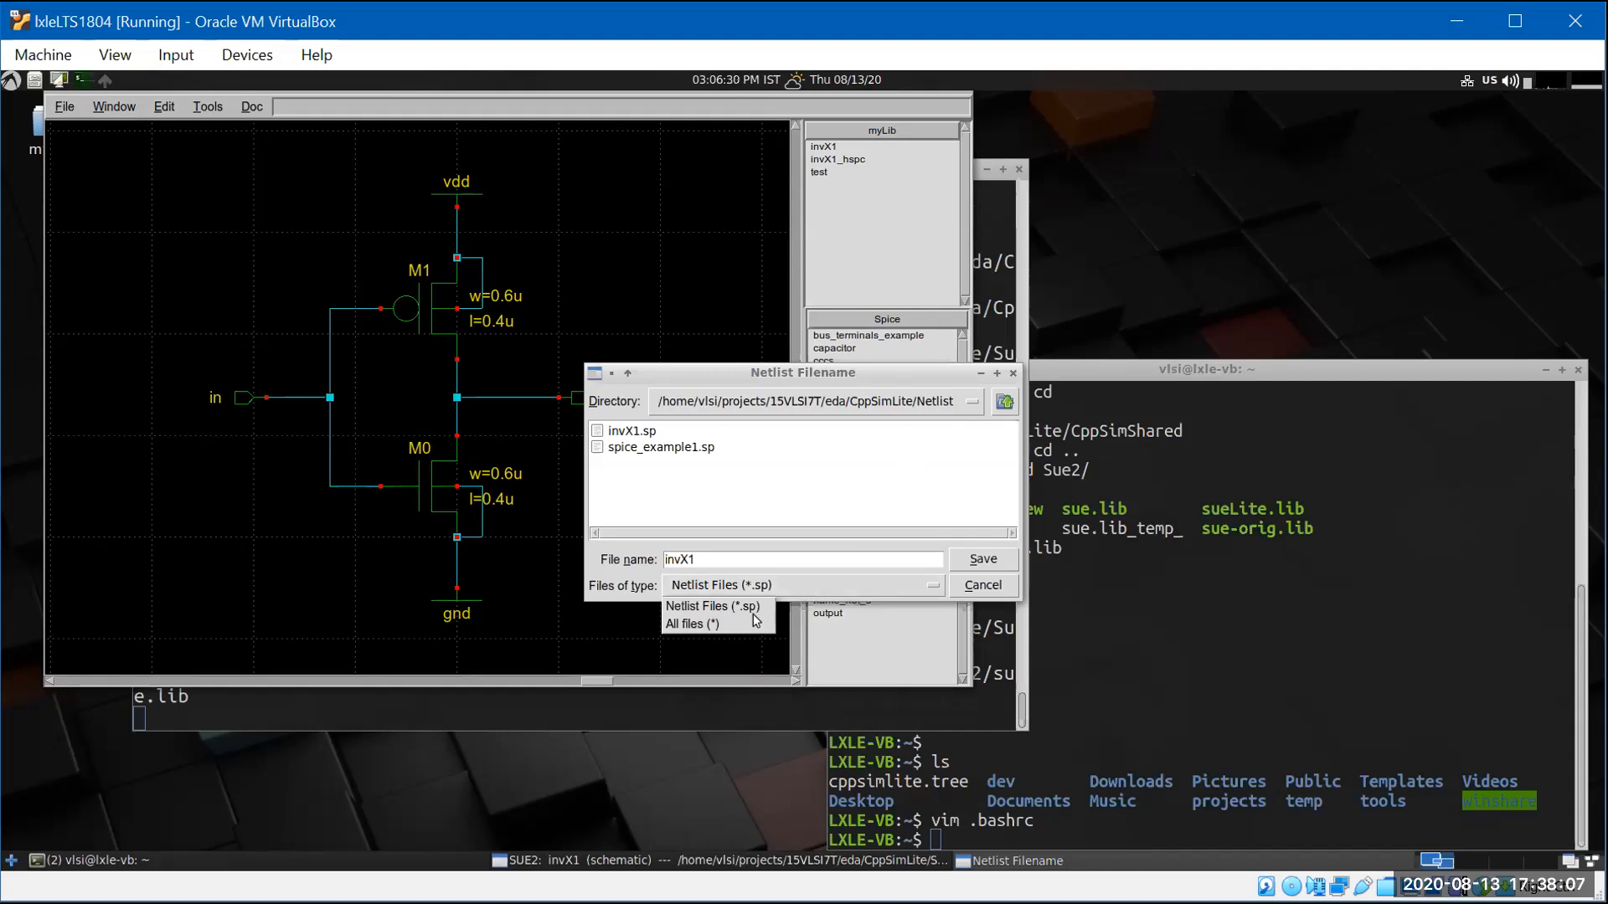
pyautogui.click(718, 627)
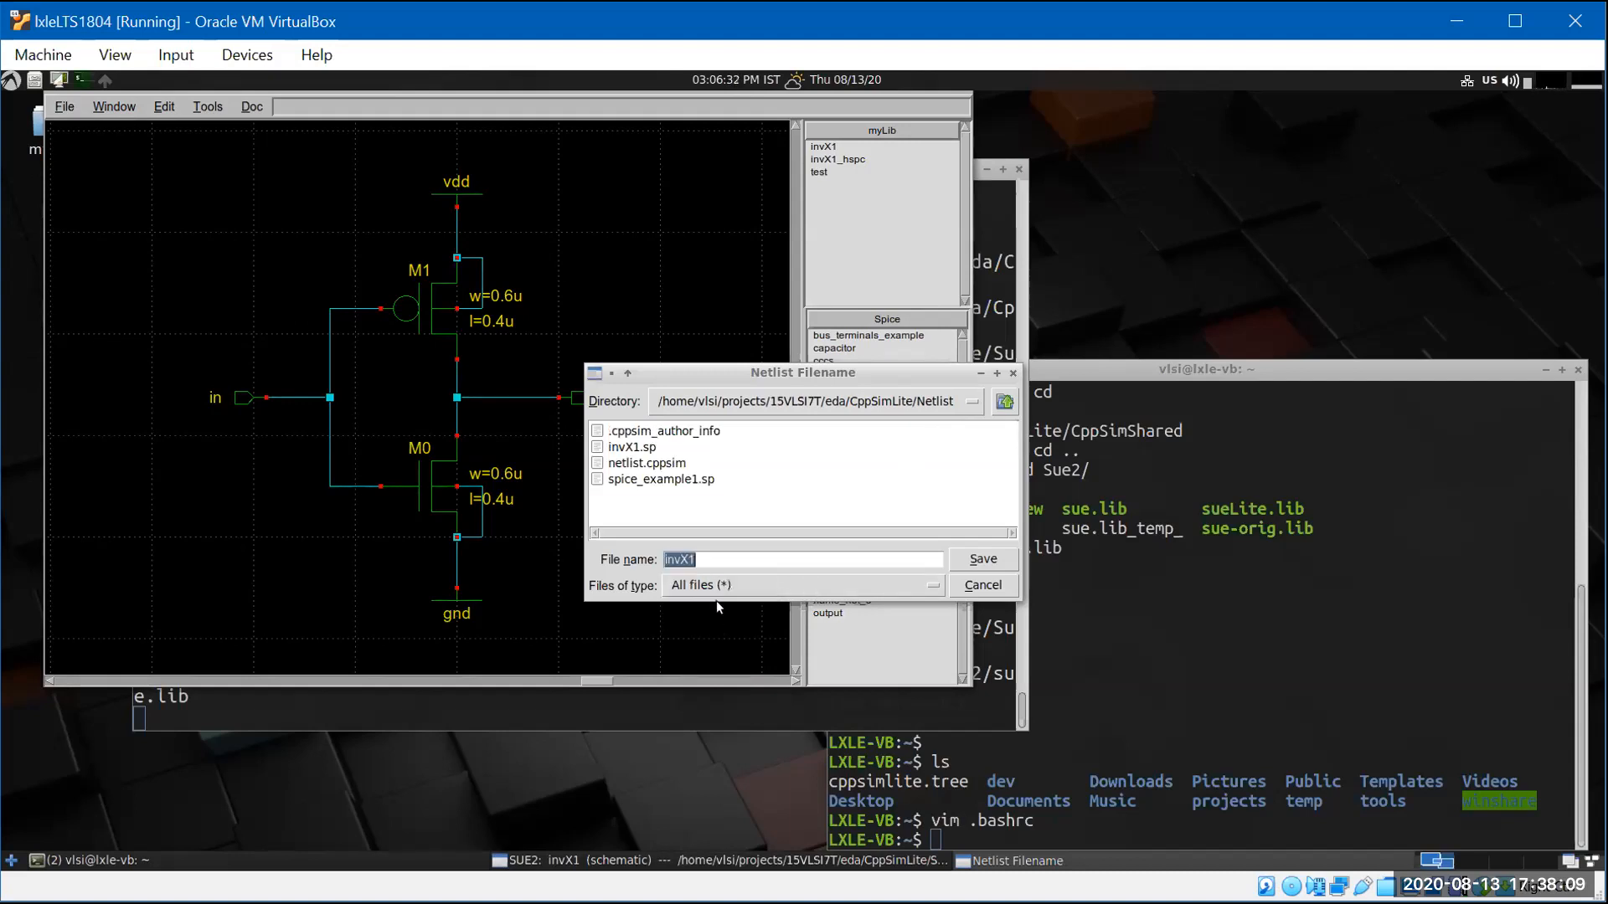
pyautogui.click(719, 563)
pyautogui.click(978, 558)
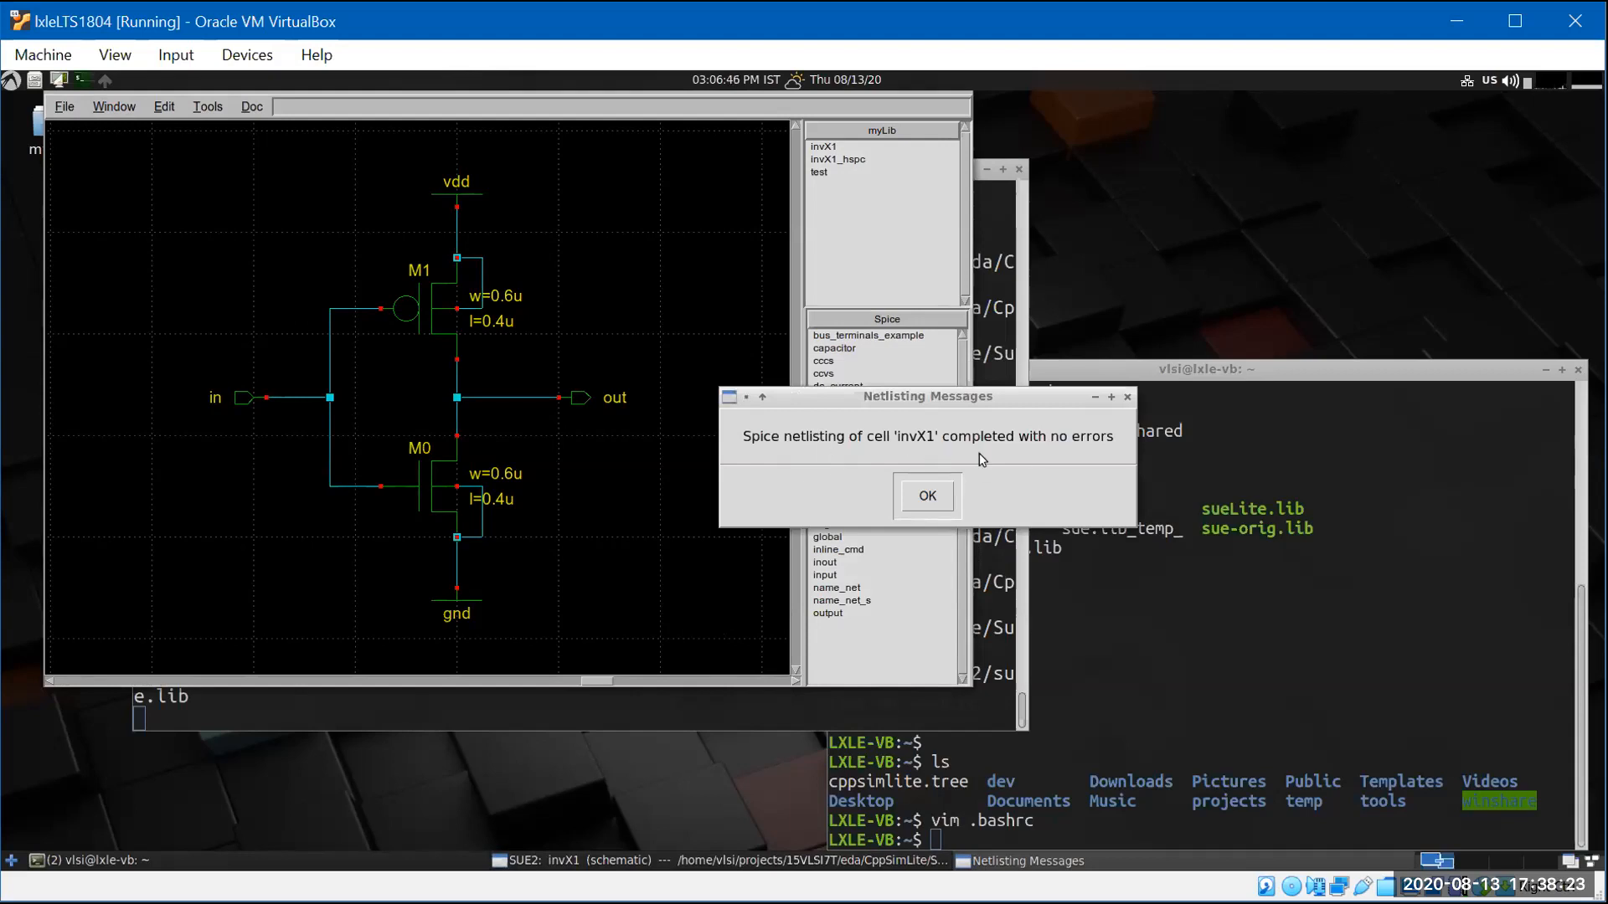
pyautogui.click(927, 495)
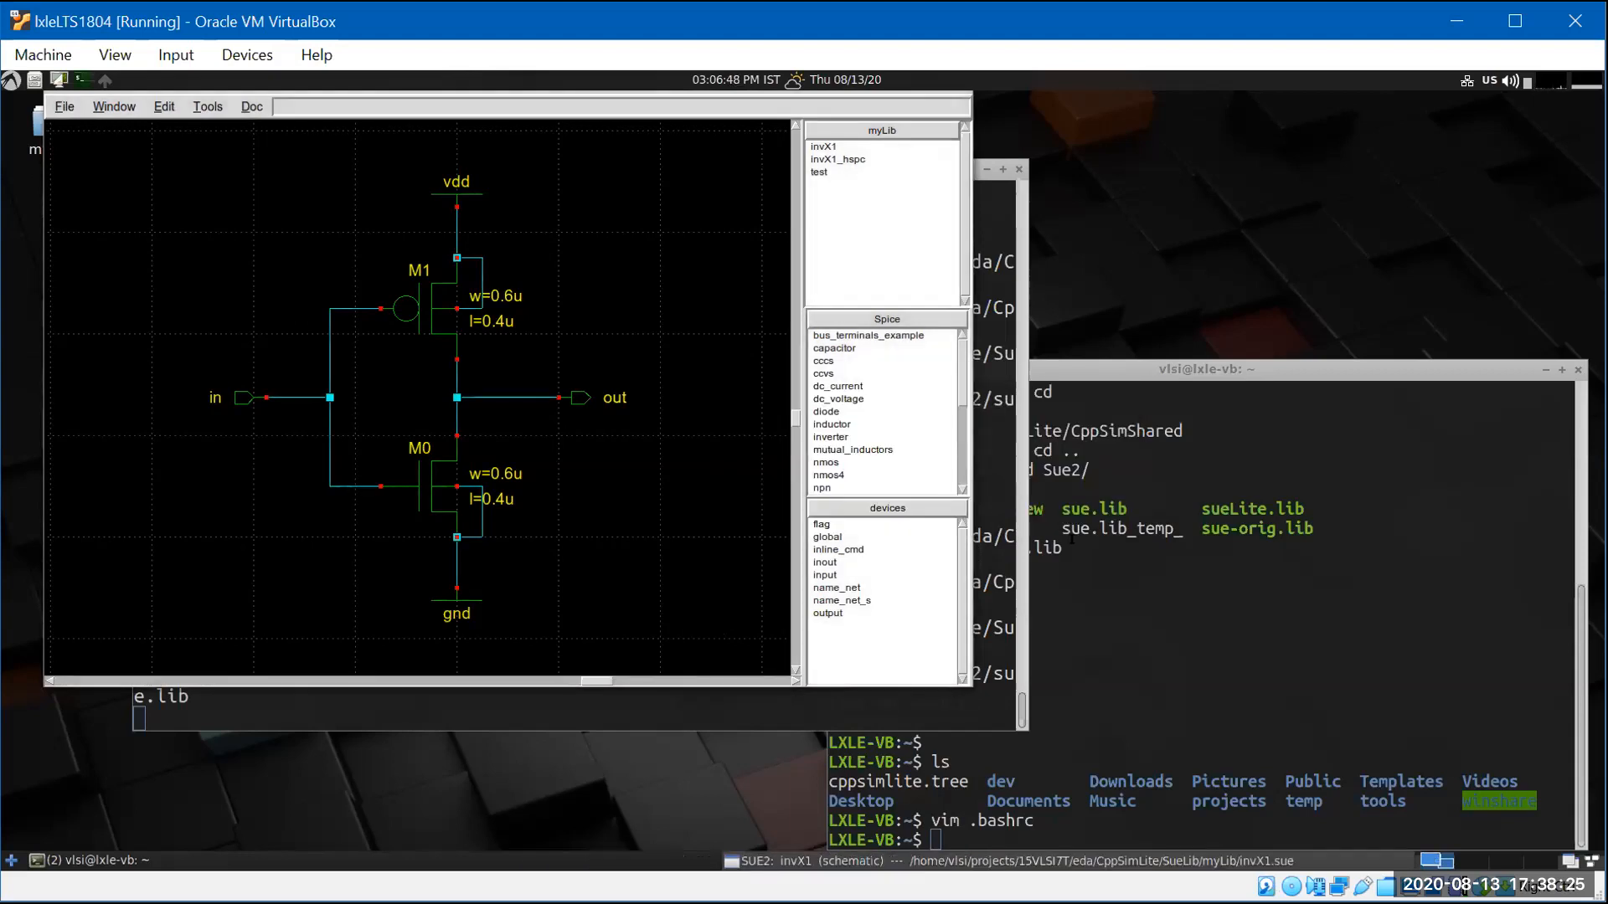
# - Bring the terminal to the front, enlarge its text and move its window up so it fits on screen
pyautogui.click(1147, 402)
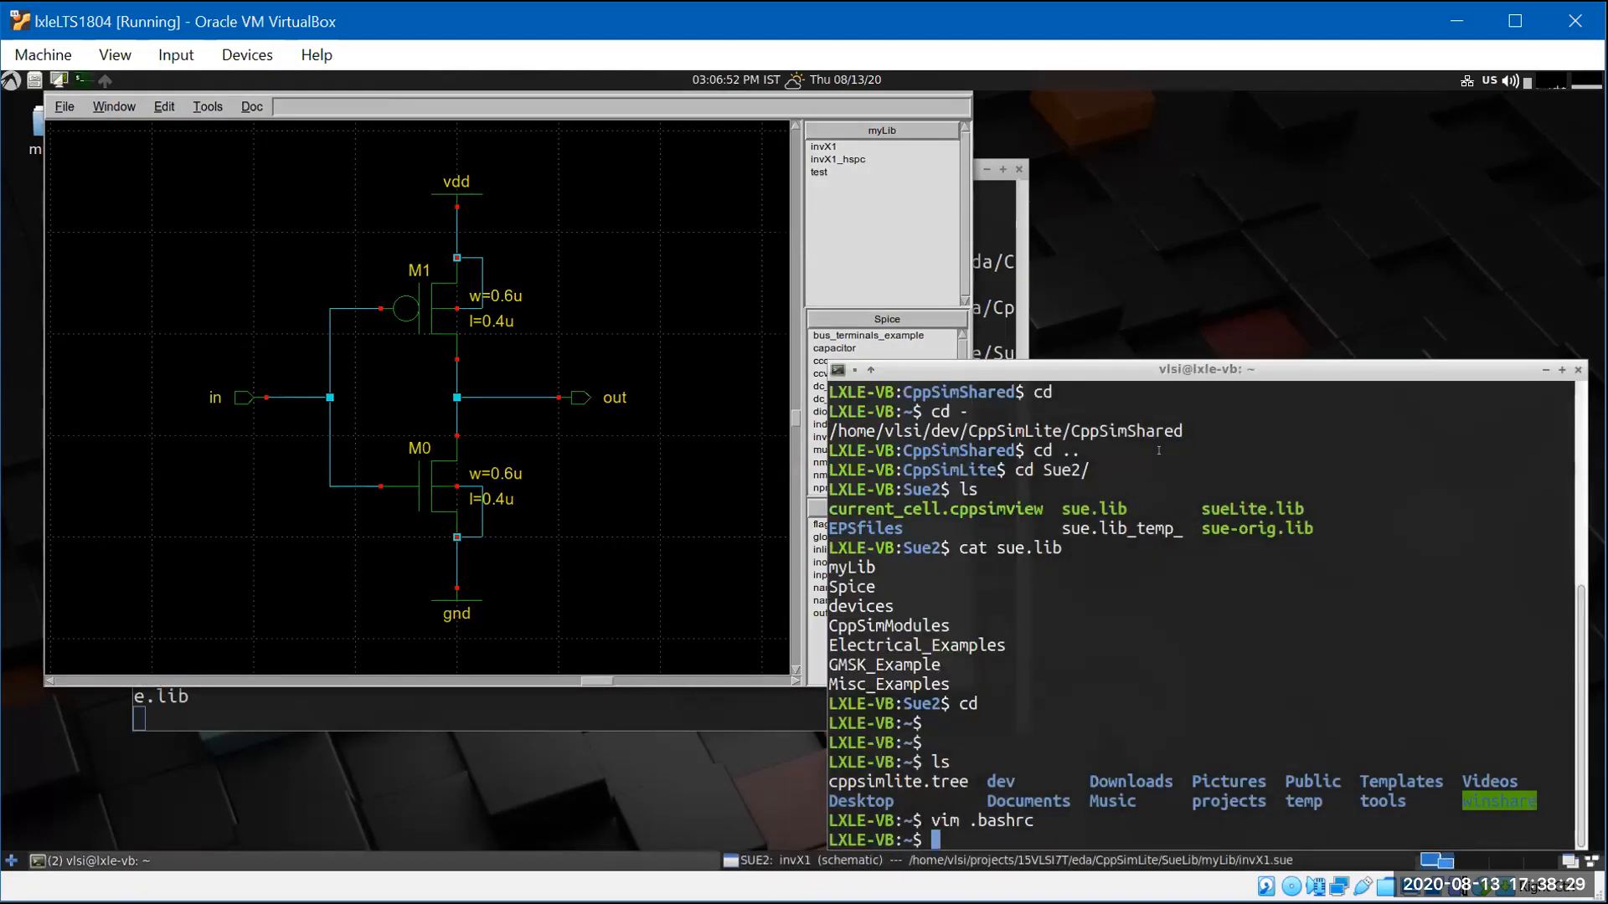
pyautogui.hotkey('ctrl', 'shift', '+')
pyautogui.moveTo(1164, 324); pyautogui.dragTo(1118, 268)
# - Change the terminal to the projects/15VLSI7T directory and list its contents
pyautogui.write('cd')
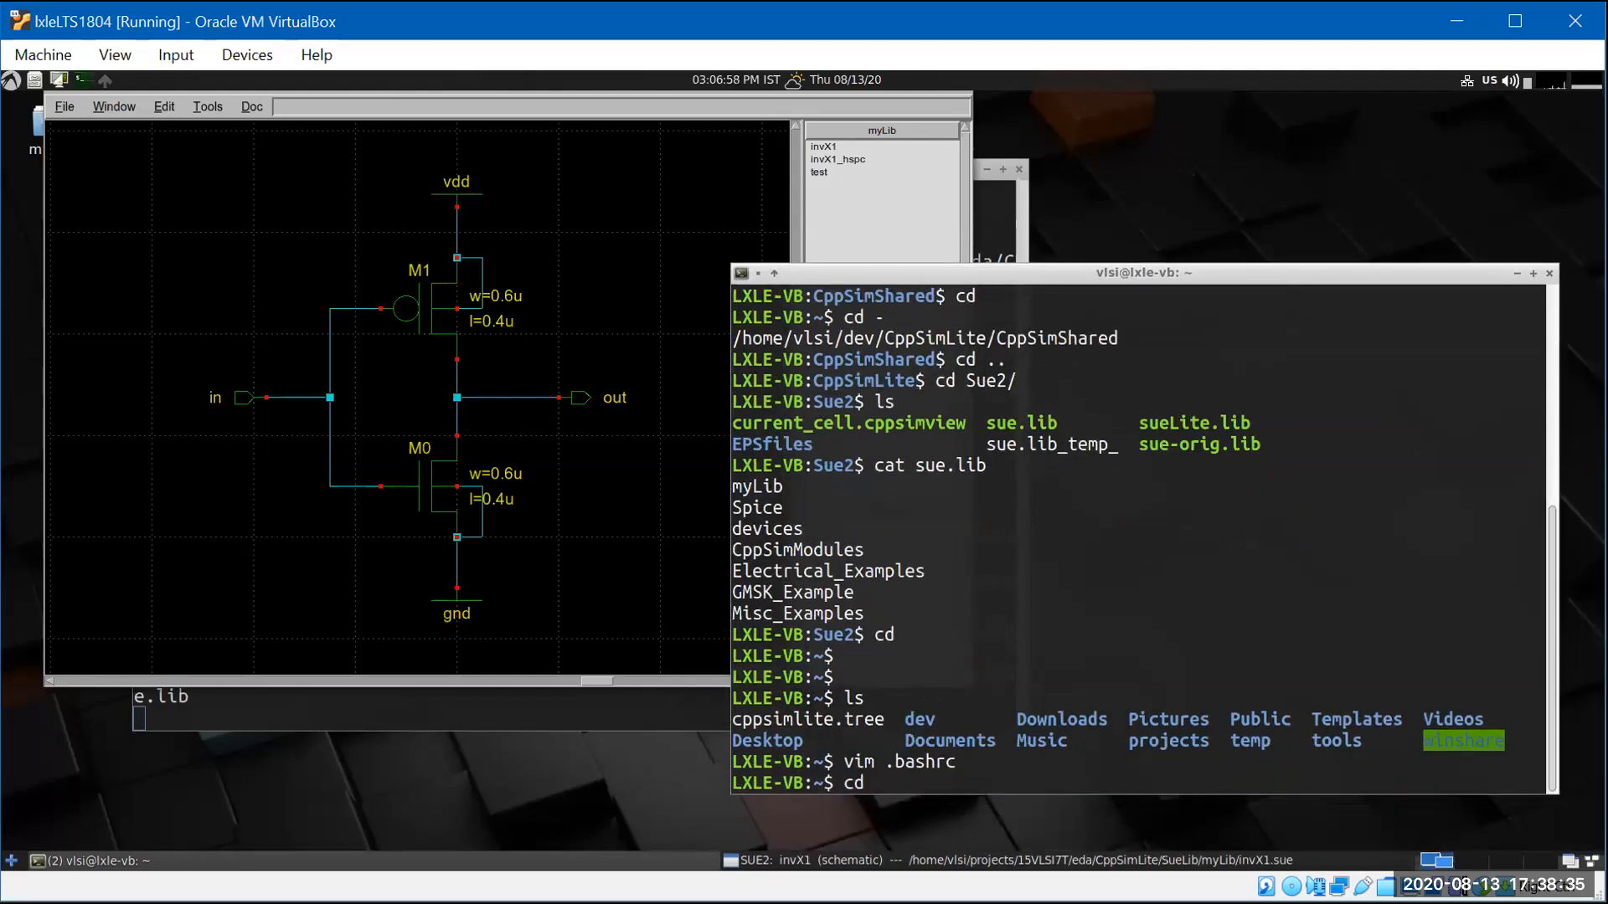
pyautogui.write(' projects/')
pyautogui.press('Return')
pyautogui.write('cd VLS')
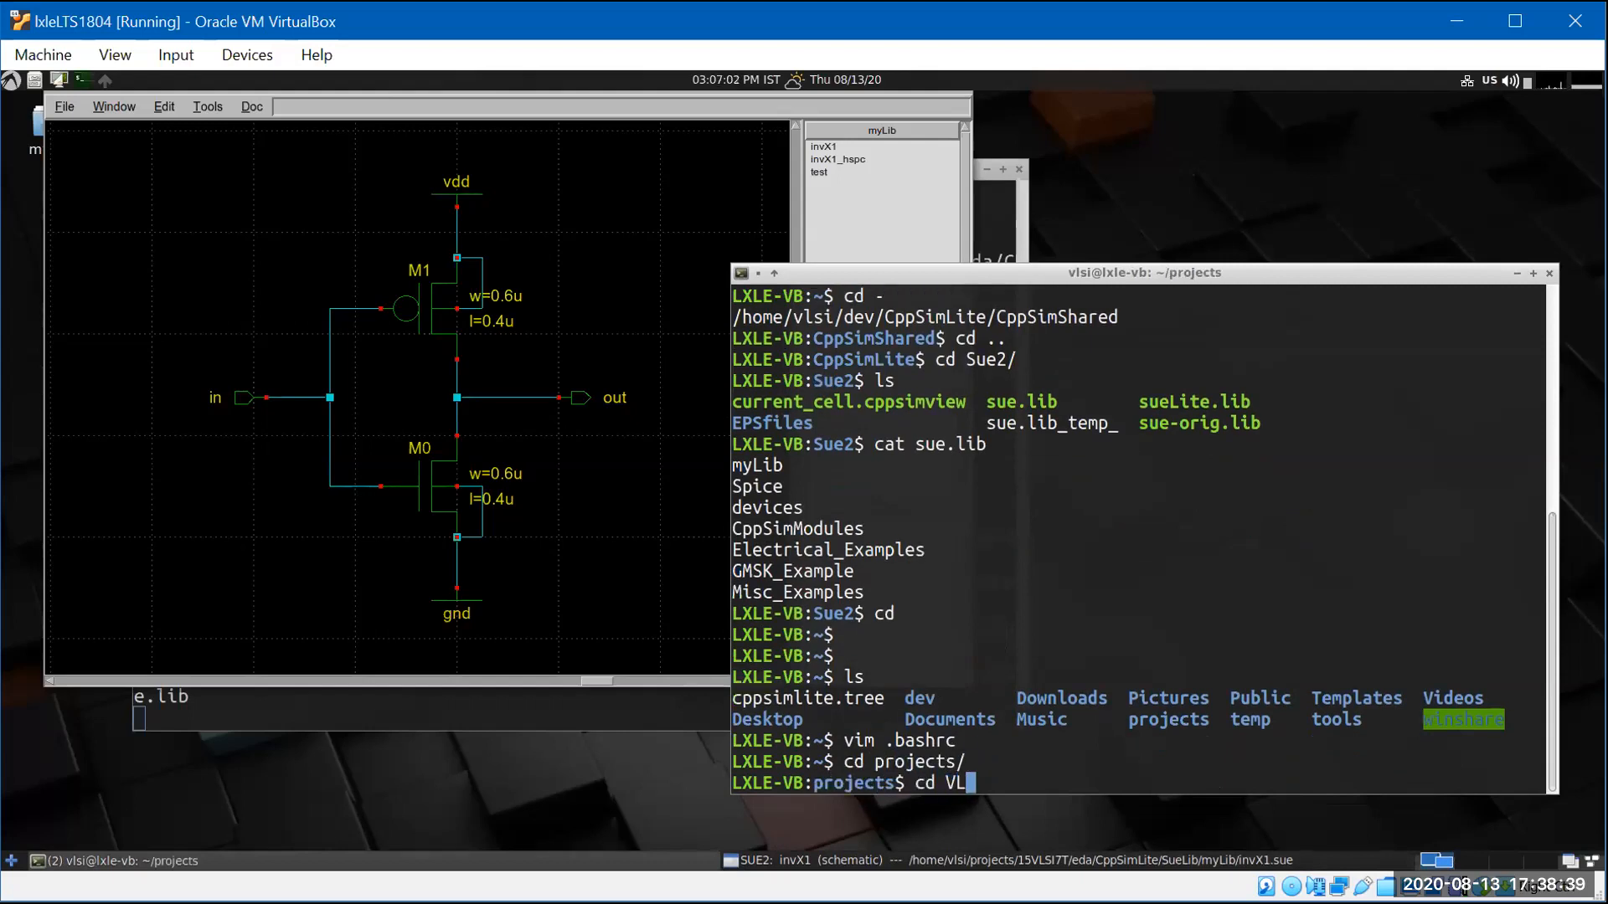
pyautogui.press('BackSpace')
pyautogui.press('BackSpace')
pyautogui.press('BackSpace')
pyautogui.write('15')
pyautogui.press('Tab')
pyautogui.press('Return')
pyautogui.write('ls')
pyautogui.press('Return')
# - Change to the eda/CppSimLite/Netlist directory and list the netlist files
pyautogui.write('cd')
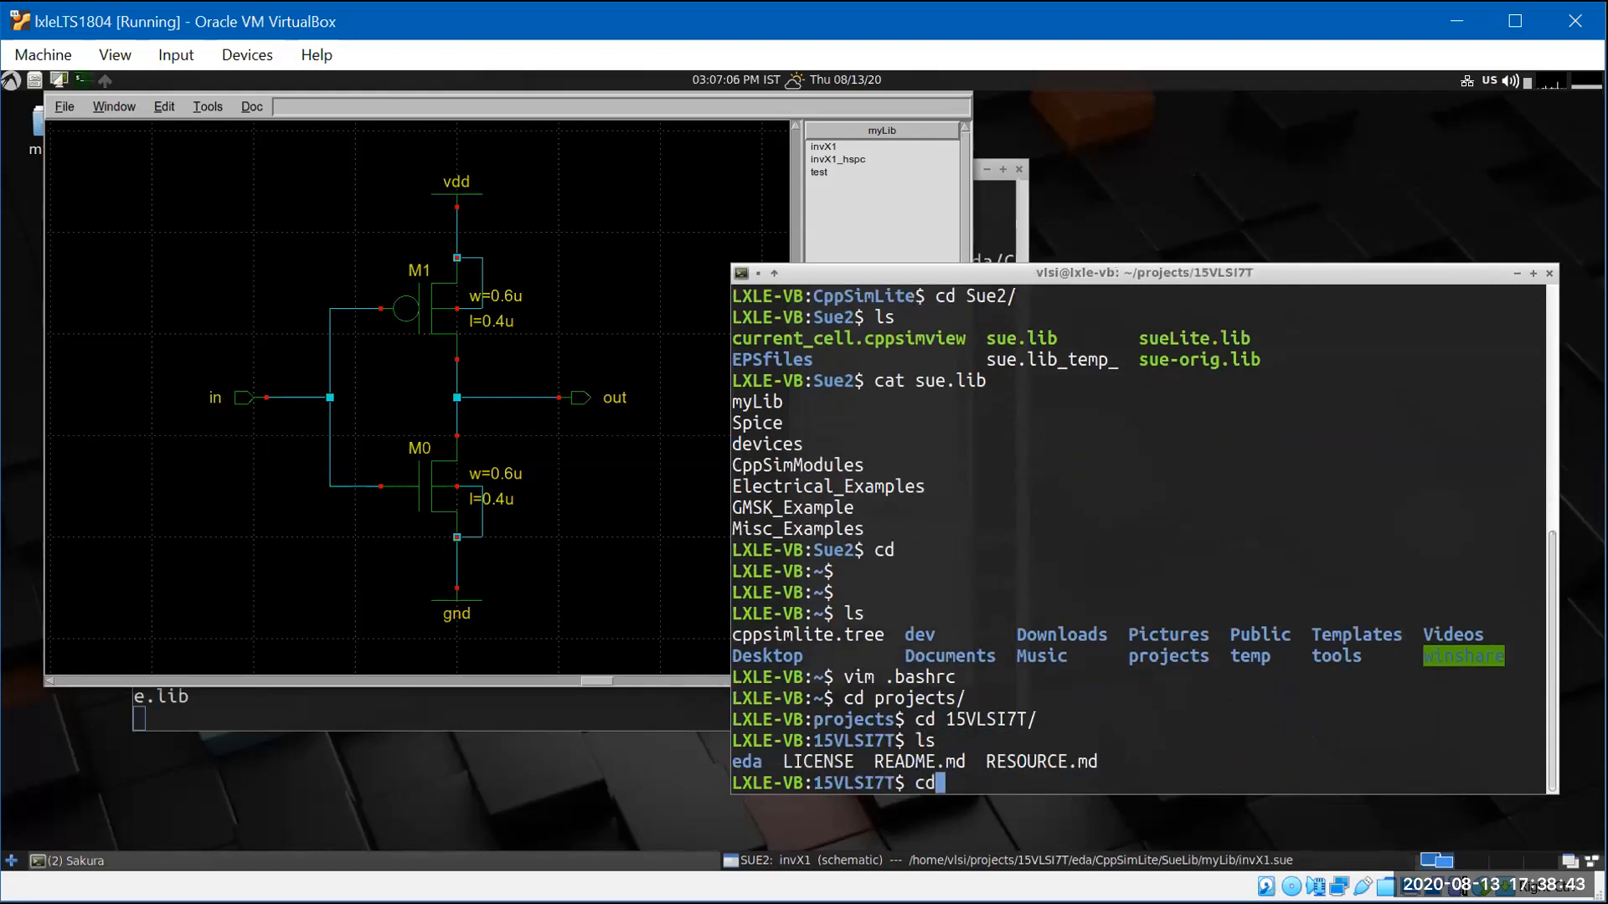
pyautogui.write(' eda/Cp')
pyautogui.press('Tab')
pyautogui.write('Net')
pyautogui.press('Tab')
pyautogui.press('Return')
pyautogui.write('ls')
pyautogui.press('Return')
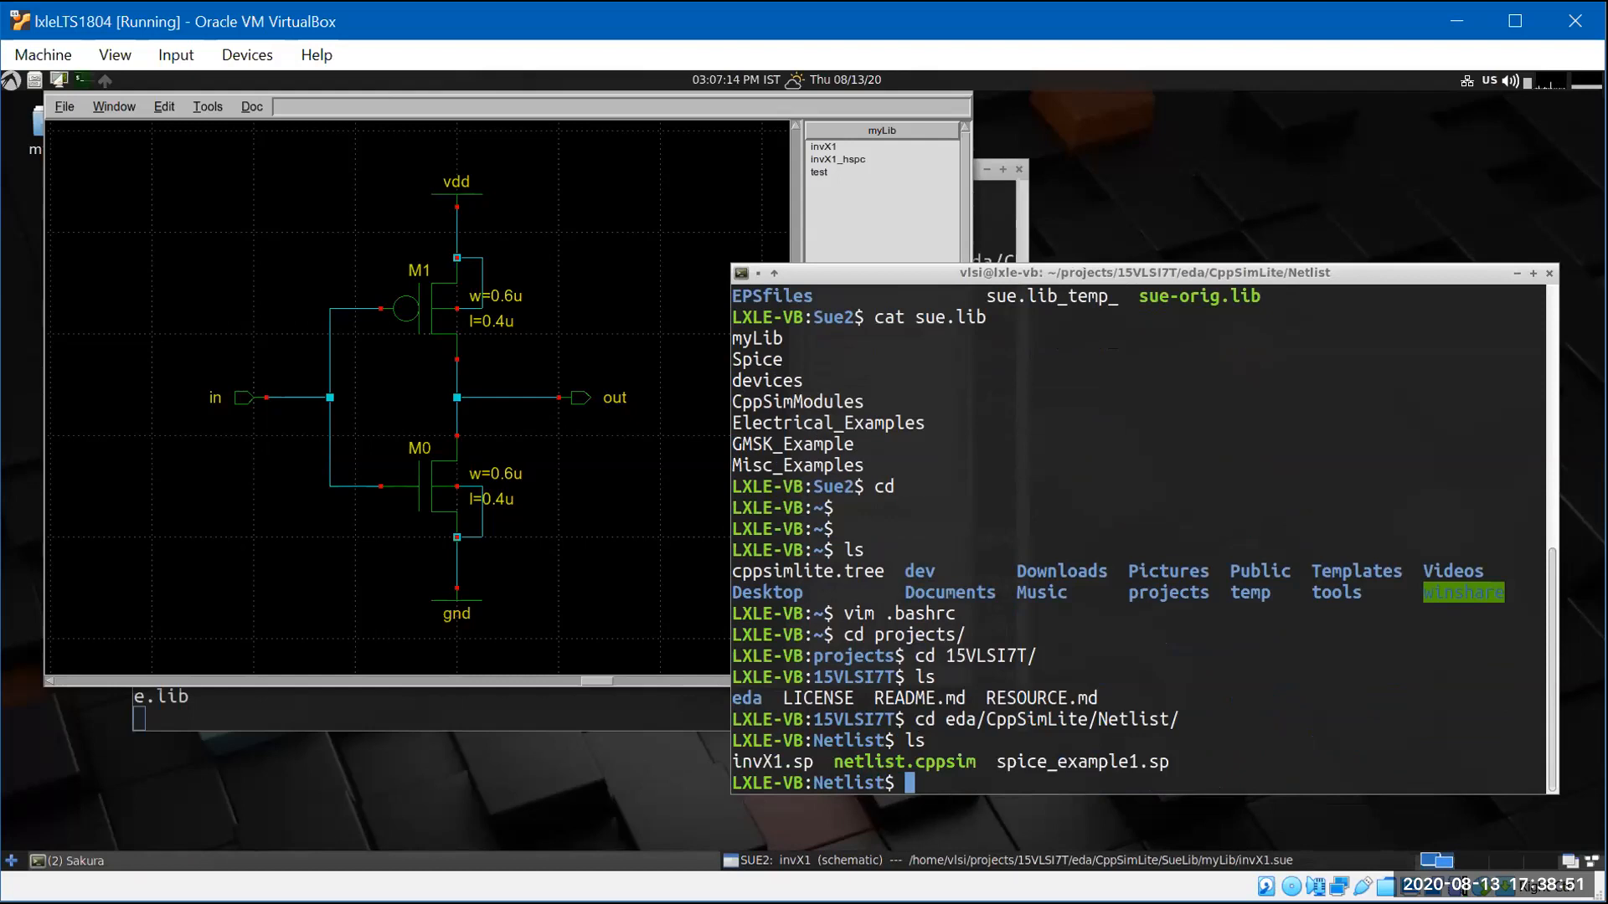
# - Open the generated netlist invX1.sp in vim
pyautogui.write('vim inv')
pyautogui.press('Tab')
pyautogui.press('Return')
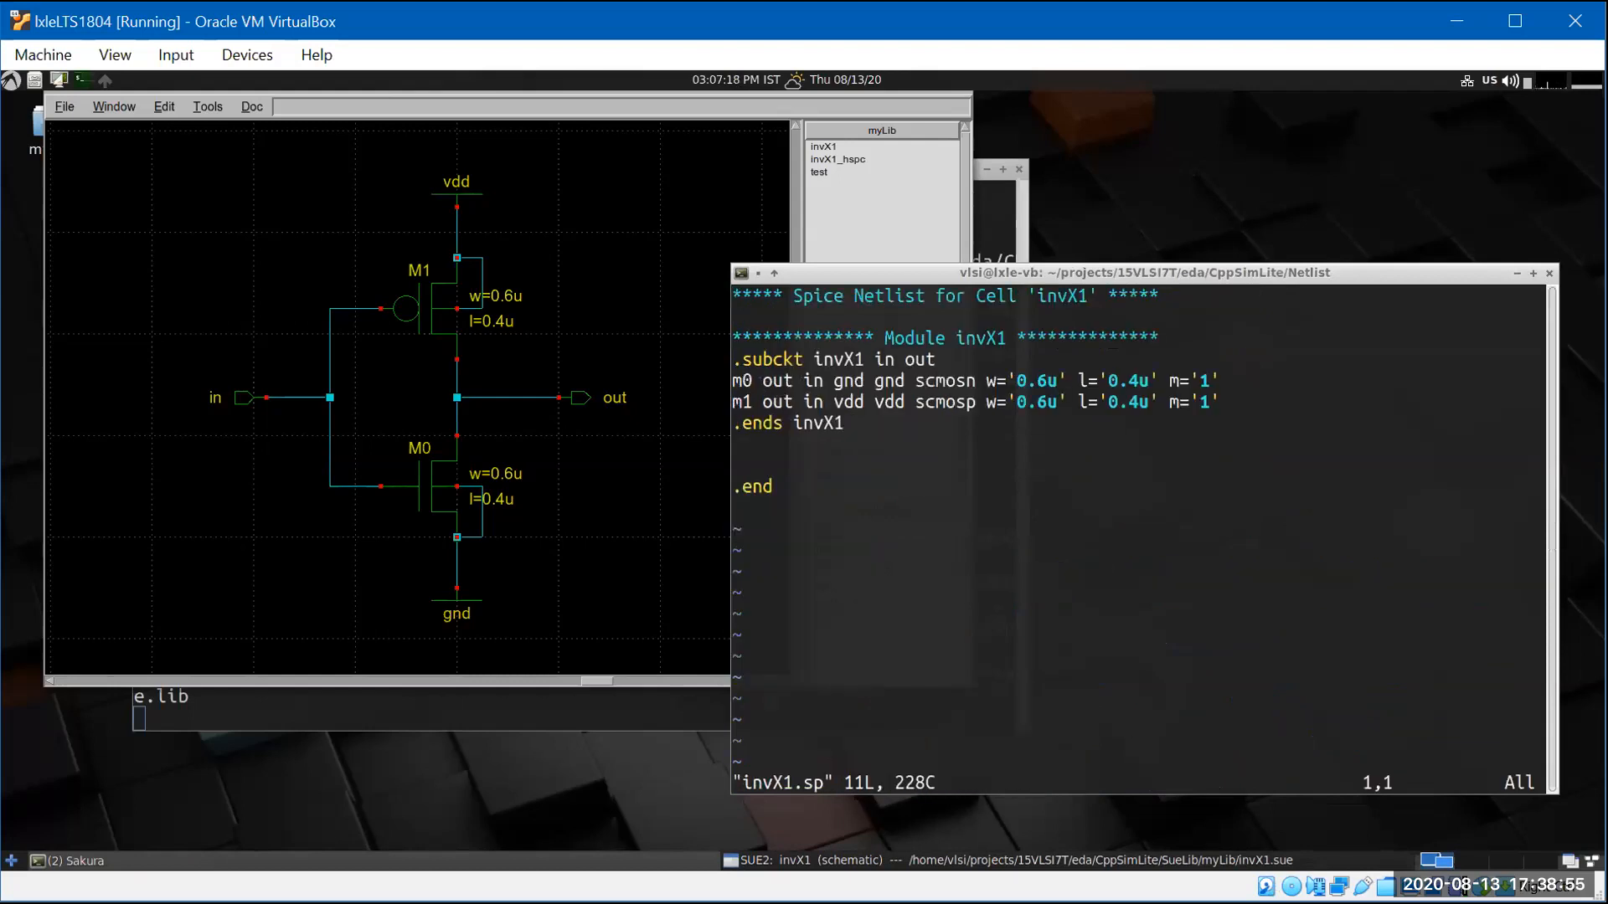
# - Examine the invX1 subcircuit definition and its m0 and m1 transistor lines, and quit vim without editing
pyautogui.press('Down')
pyautogui.press('Down')
pyautogui.press('k')
pyautogui.press('w')
pyautogui.press('w')
pyautogui.press('Right')
pyautogui.press('Right')
pyautogui.press('Right')
pyautogui.press('Right')
pyautogui.press('Right')
pyautogui.press('Right')
pyautogui.press('Right')
pyautogui.press('Right')
pyautogui.press('Right')
pyautogui.press('Down')
pyautogui.press('Down')
pyautogui.press('Up')
pyautogui.press('Down')
pyautogui.press('Up')
pyautogui.press('Right')
pyautogui.press('Right')
pyautogui.press('Down')
pyautogui.press('Down')
pyautogui.press('Down')
pyautogui.press('Up')
pyautogui.press('Up')
pyautogui.press('Down')
pyautogui.press('Down')
pyautogui.press('Down')
pyautogui.press('Down')
pyautogui.write(':q')
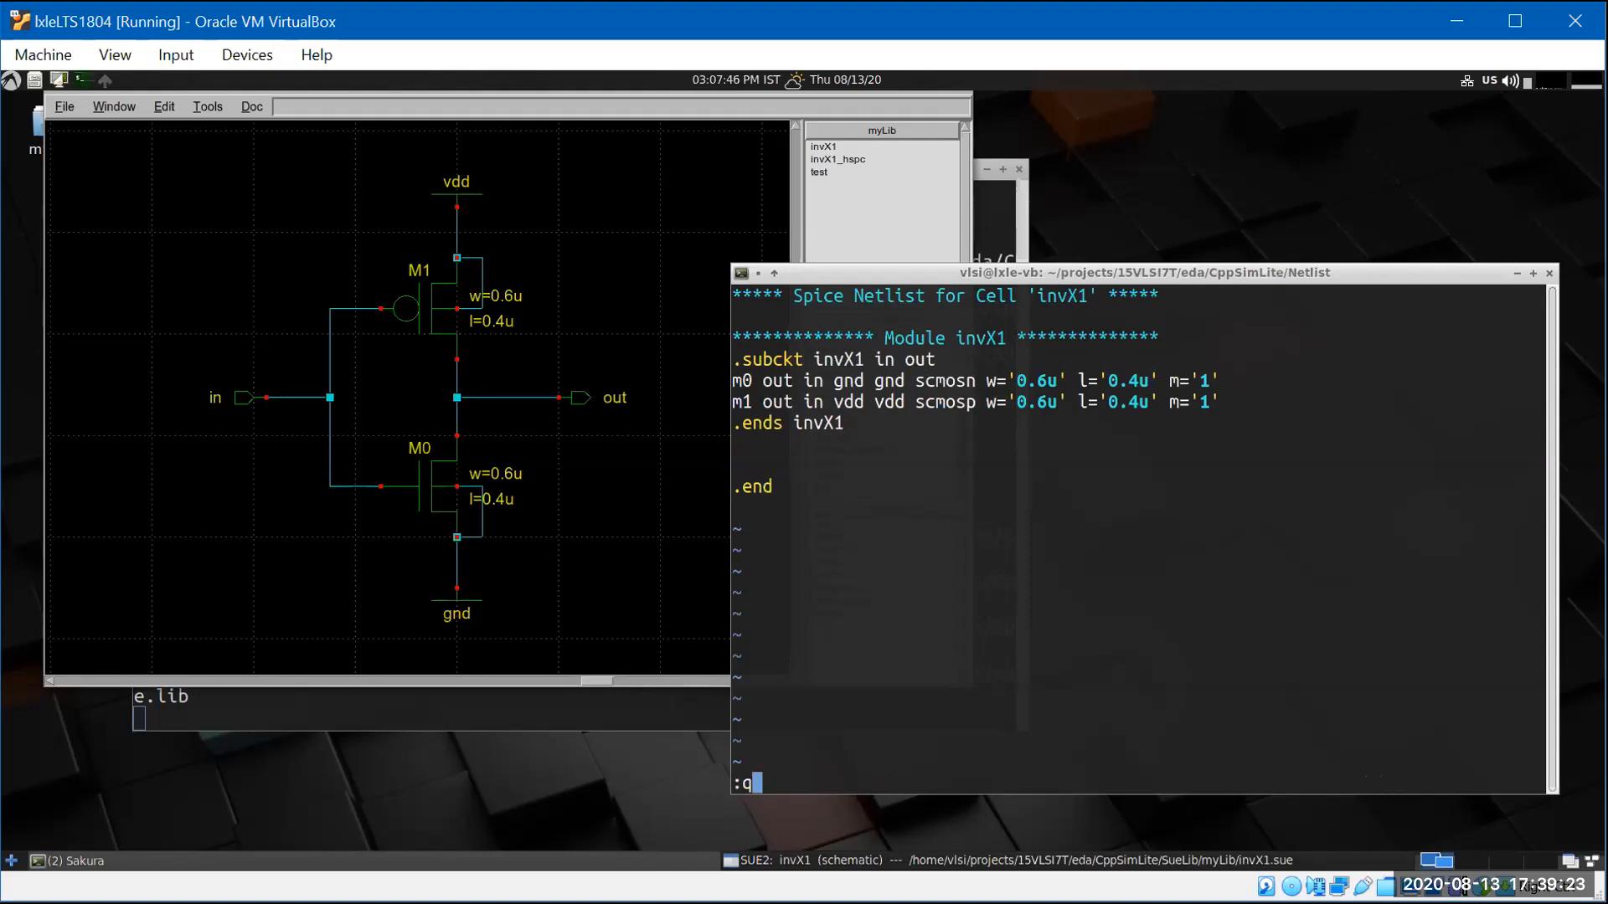
pyautogui.press('Return')
# - Go up to the CppSimLite directory and list its contents
pyautogui.write('cd ..')
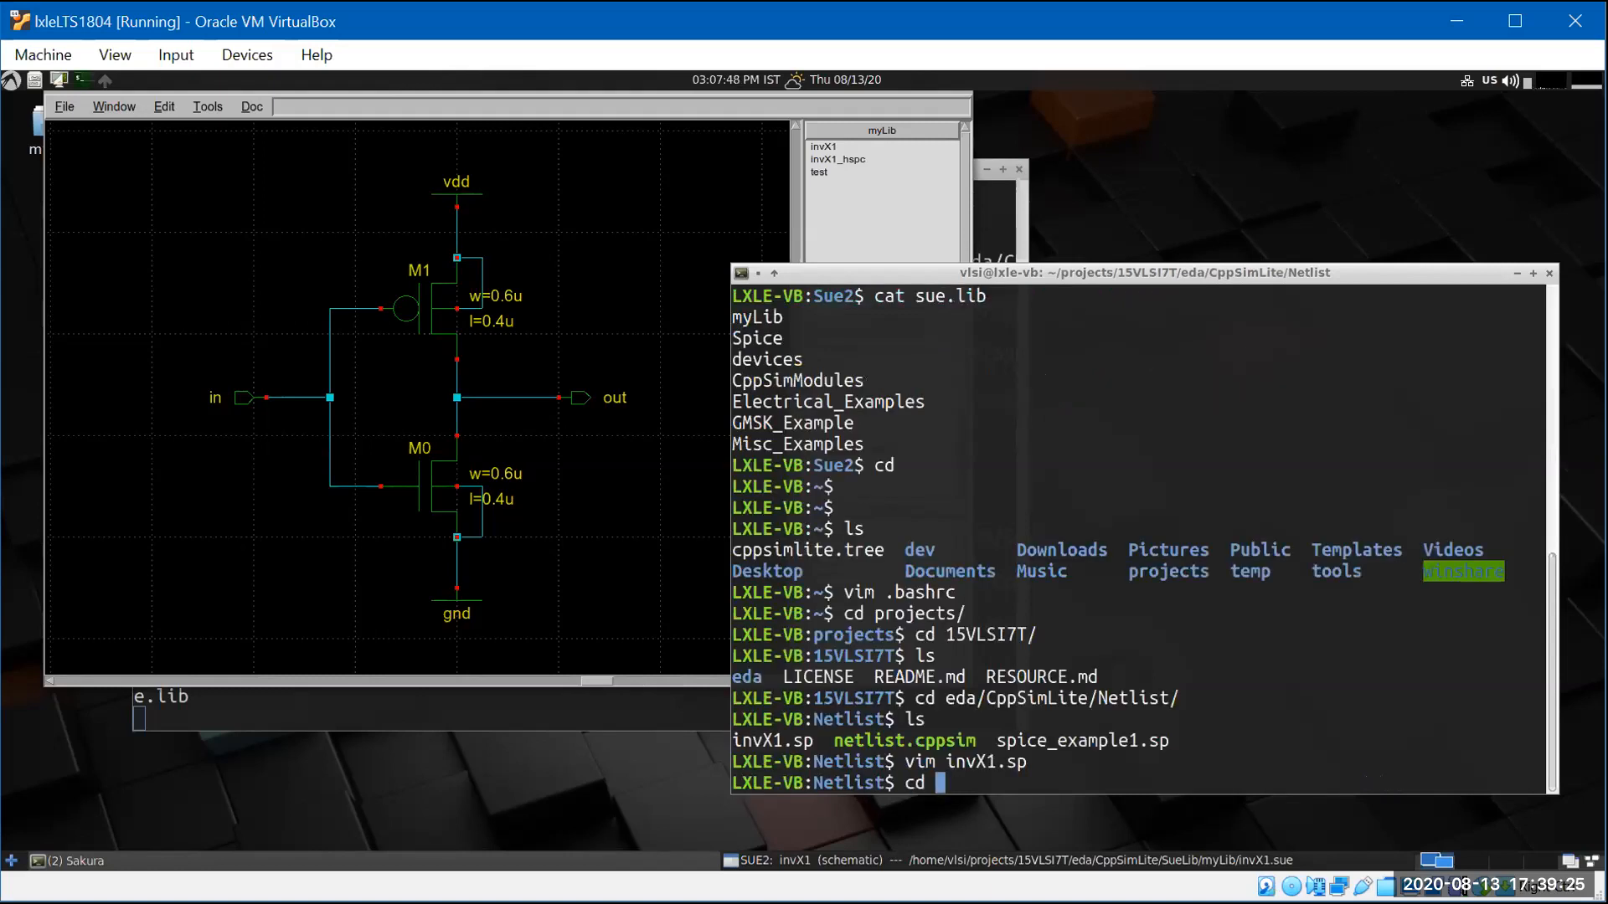
pyautogui.press('Return')
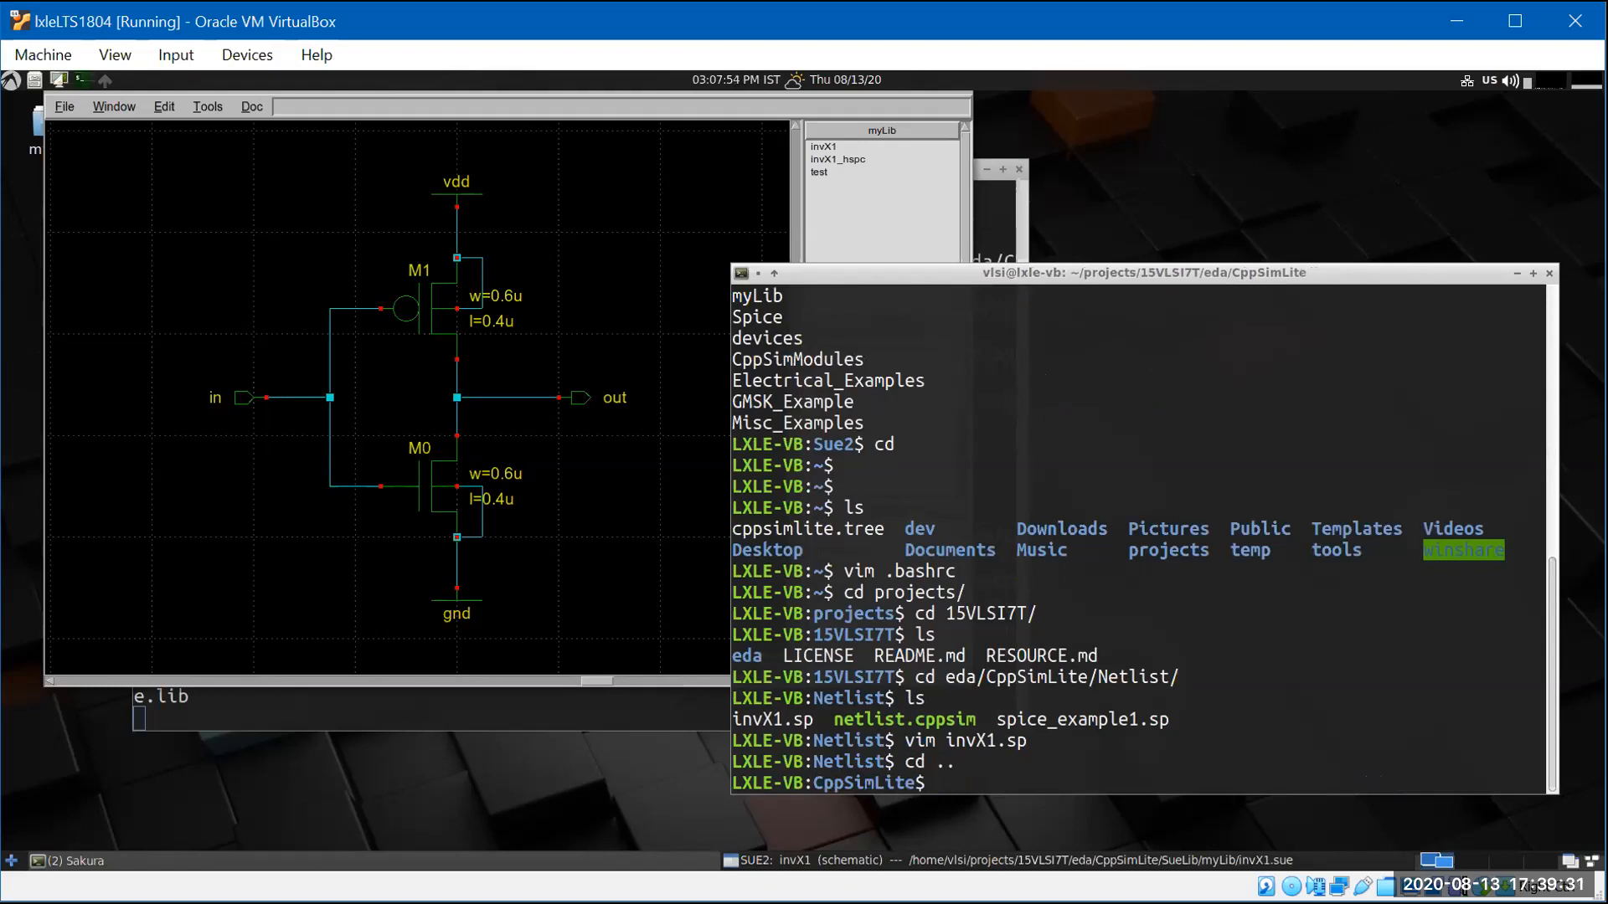
pyautogui.press('Return')
pyautogui.press('Return')
pyautogui.write('ls')
pyautogui.press('Return')
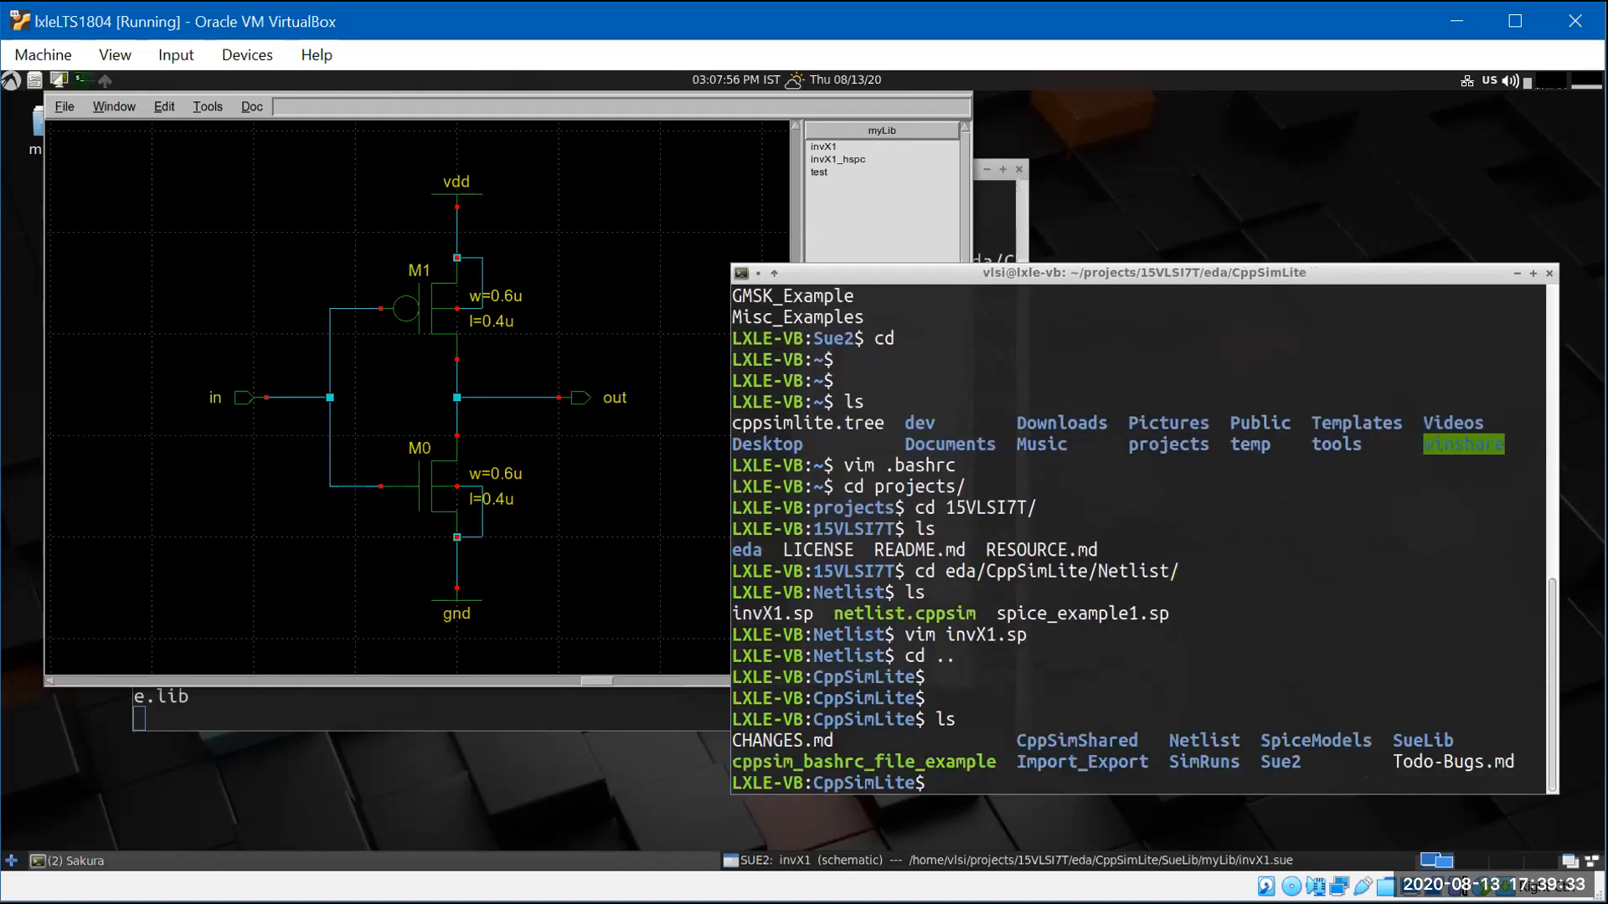
# - Change to the SimRuns directory and list its library folders
pyautogui.write('cd Sim')
pyautogui.press('Tab')
pyautogui.press('Return')
pyautogui.write('ls')
pyautogui.press('Return')
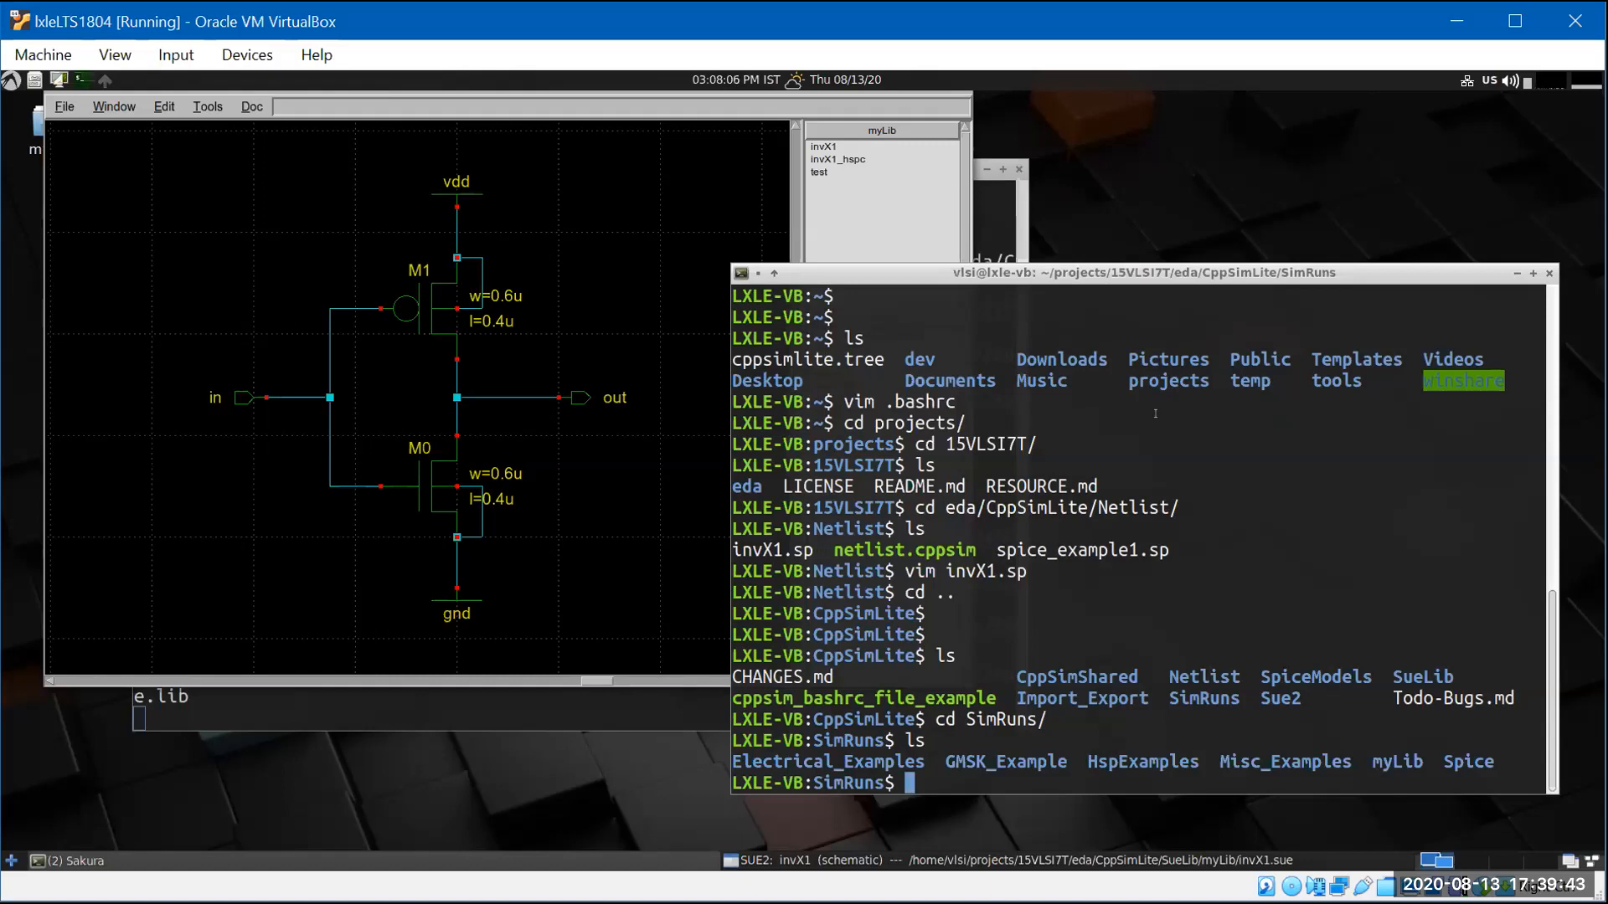
# - Check Sue2's list of available schematic libraries against the SimRuns folders and return to the terminal
pyautogui.click(897, 130)
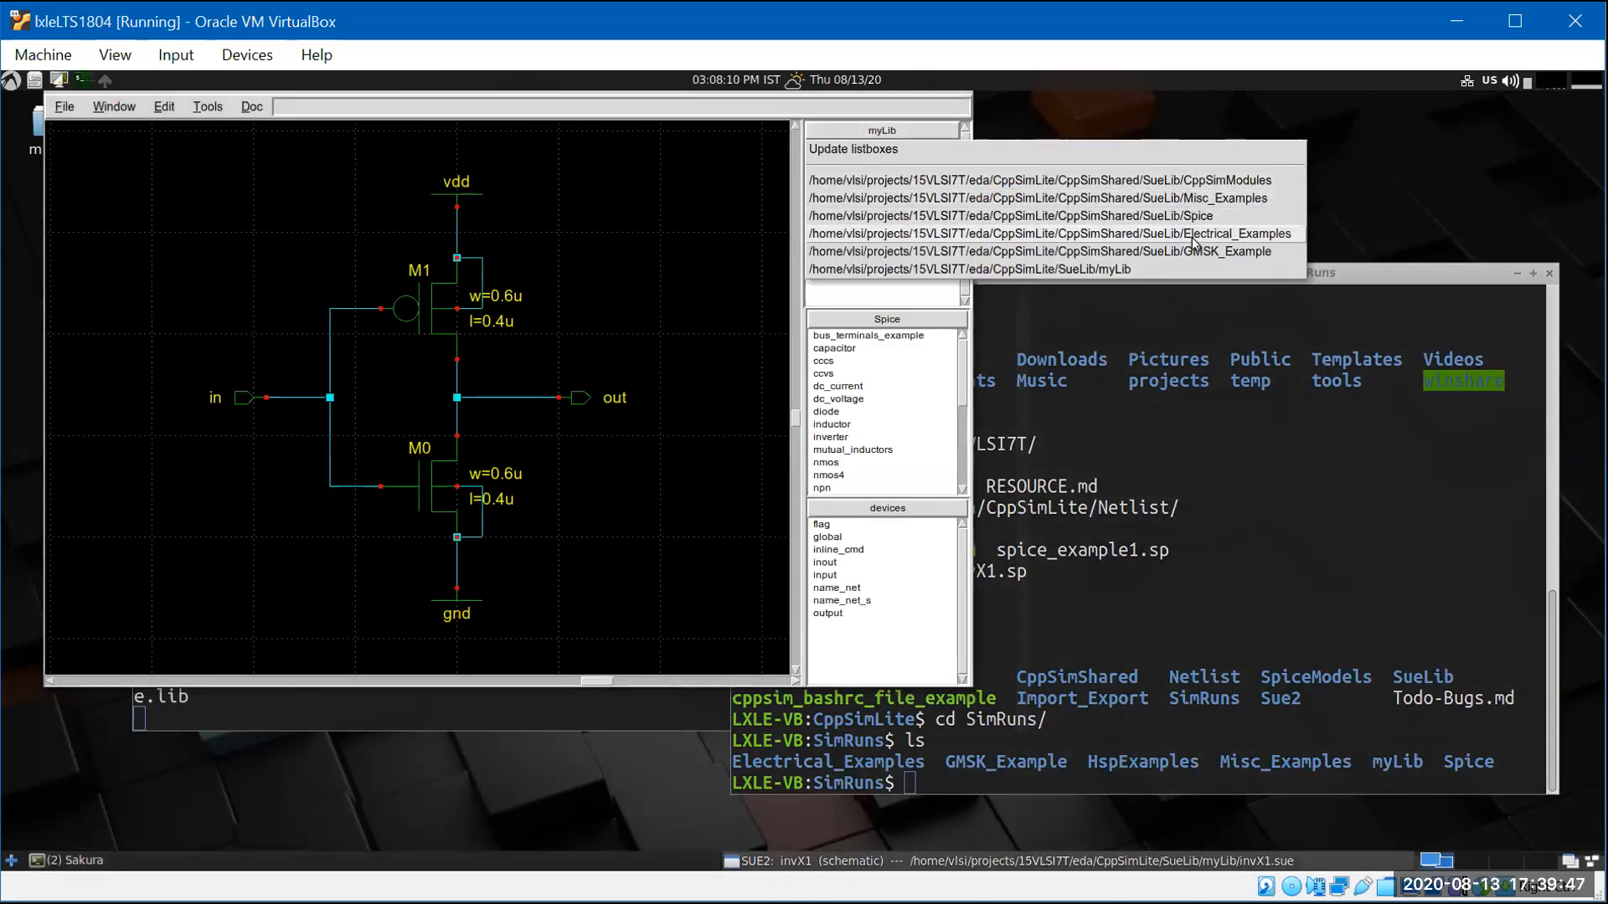
pyautogui.click(1408, 279)
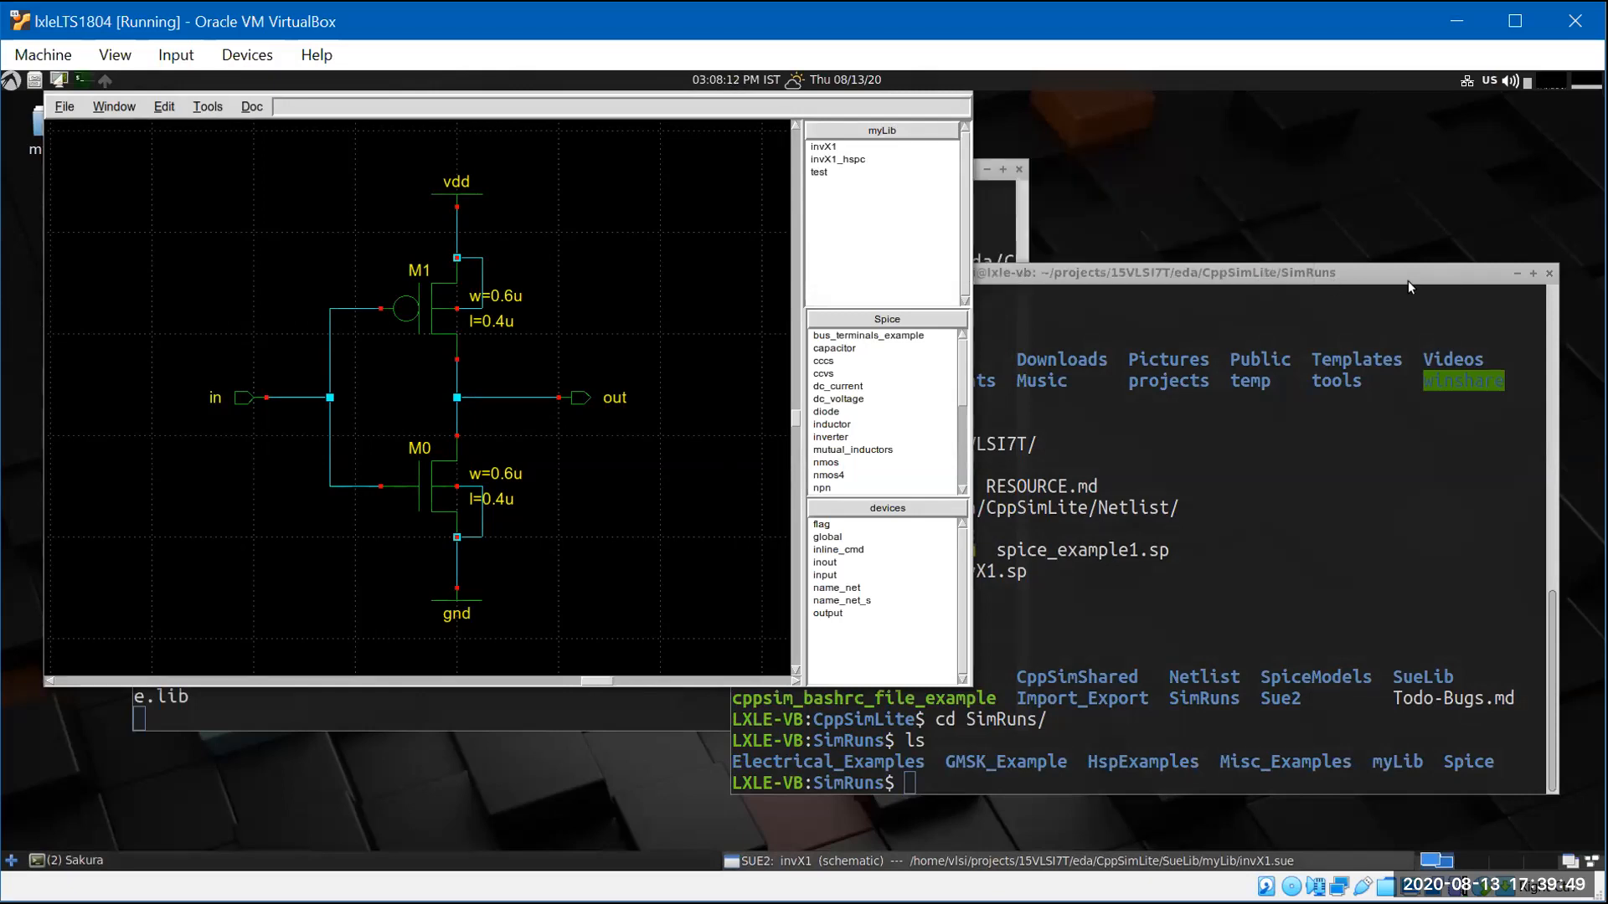
pyautogui.click(1408, 279)
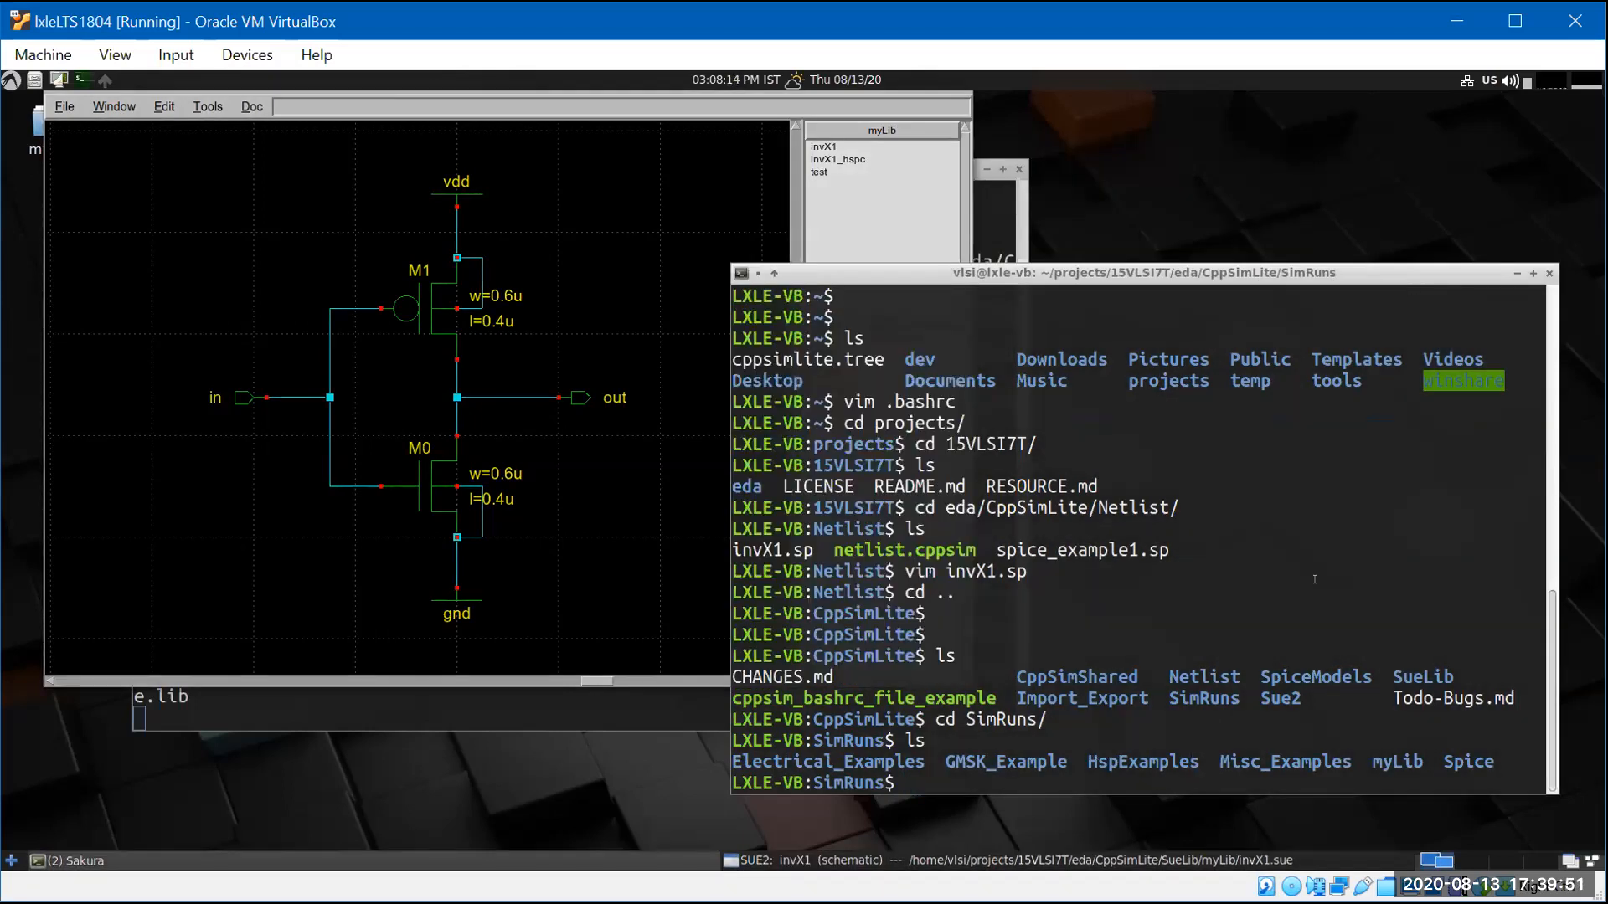
# - Change to the myLib folder under SimRuns and list its cell folders
pyautogui.write('cd my')
pyautogui.press('Tab')
pyautogui.press('Return')
pyautogui.write('ls')
pyautogui.press('Return')
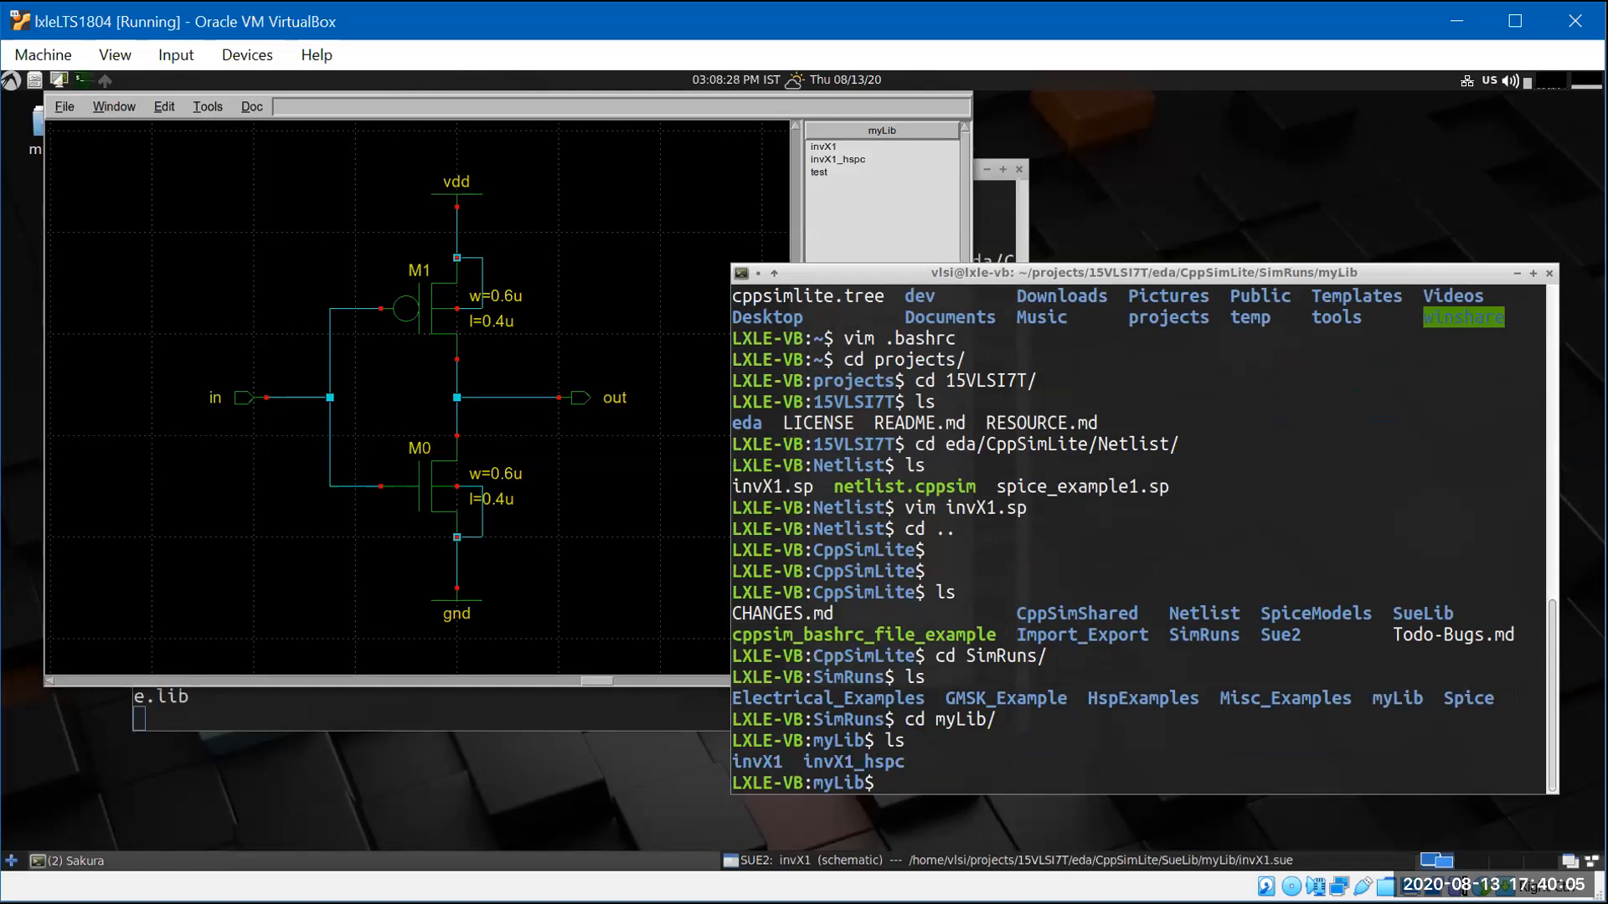
# - Change to the invX1 simulation folder and list its files
pyautogui.write('cd in')
pyautogui.press('Tab')
pyautogui.press('Return')
pyautogui.write('ls')
pyautogui.press('Return')
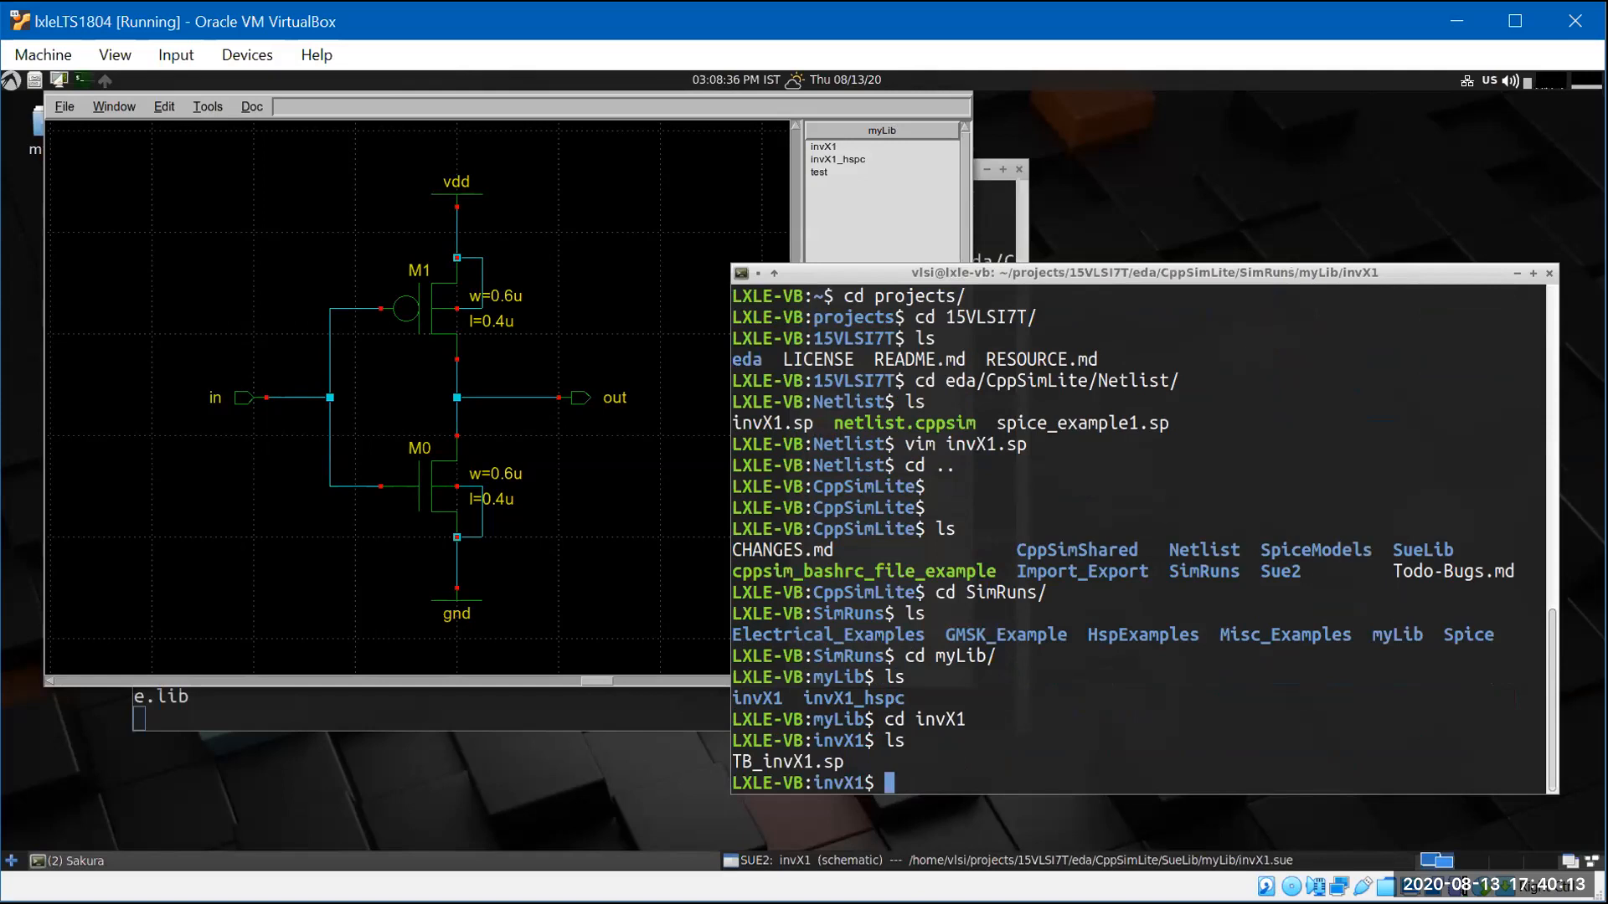
# - Open the testbench file TB_invX1.sp in vim
pyautogui.write('vim TB')
pyautogui.press('Tab')
pyautogui.press('Return')
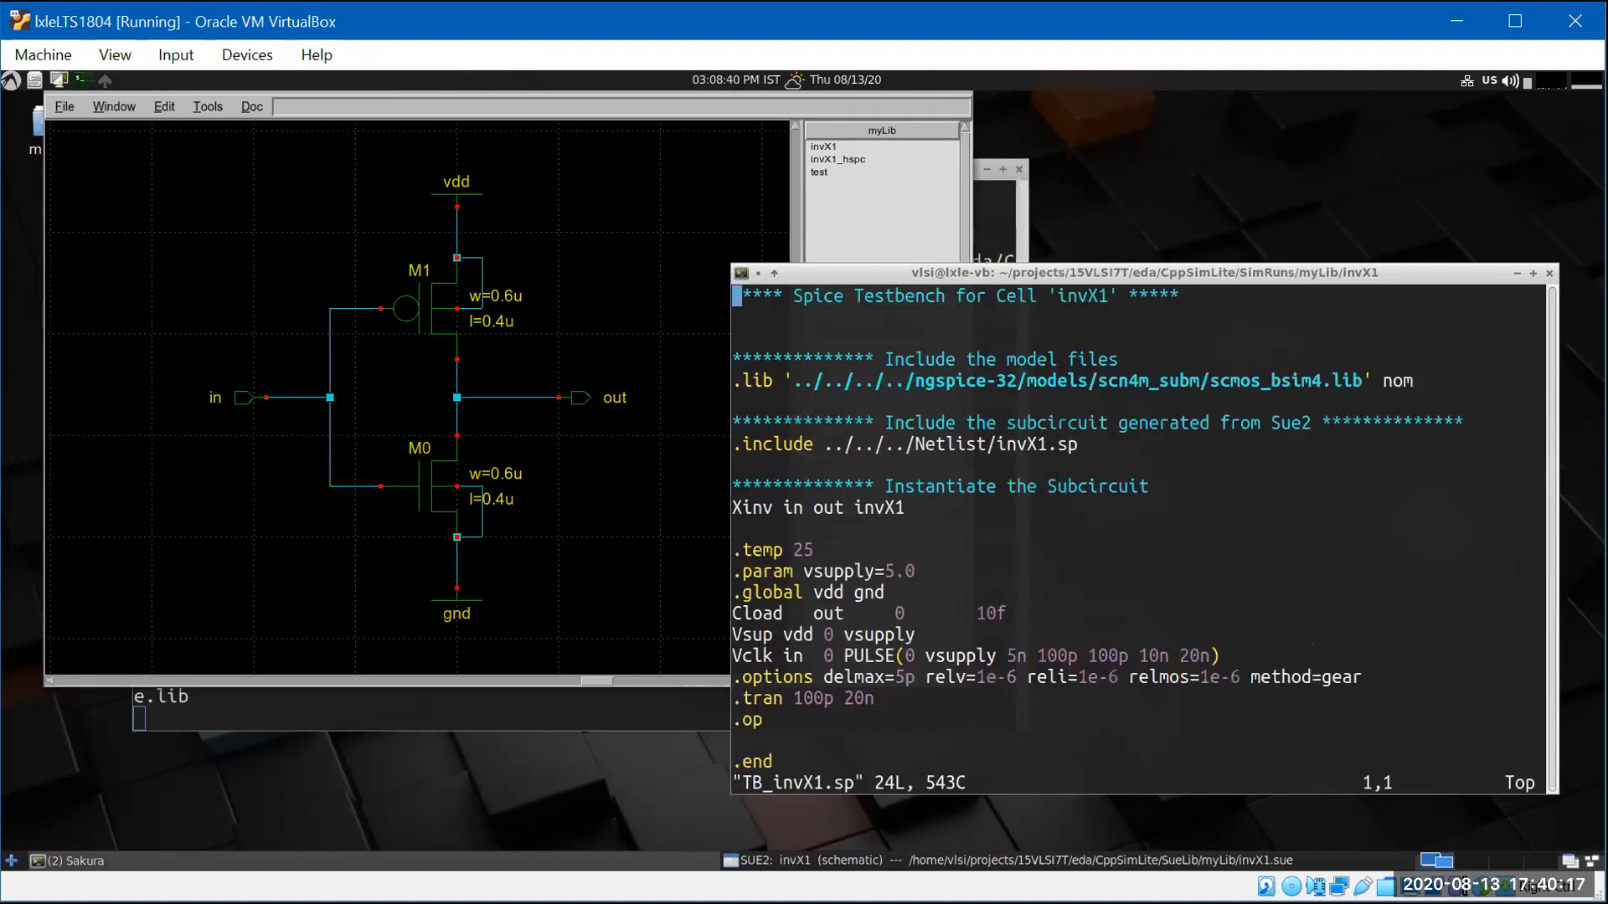
# - Open the scmos_bsim4.lib model file referenced in the testbench's .lib line in a split window
pyautogui.press('Down')
pyautogui.press('Down')
pyautogui.press('Down')
pyautogui.press('Up')
pyautogui.press('Up')
pyautogui.press('Up')
pyautogui.press('Down')
pyautogui.press('Down')
pyautogui.press('Down')
pyautogui.press('Down')
pyautogui.press('Right')
pyautogui.press('Right')
pyautogui.press('Right')
pyautogui.press('Right')
pyautogui.press('Right')
pyautogui.press('Right')
pyautogui.press('Right')
pyautogui.press('Right')
pyautogui.press('Right')
pyautogui.press('Right')
pyautogui.press('Right')
pyautogui.press('Right')
pyautogui.press('Right')
pyautogui.press('Right')
pyautogui.press('Right')
pyautogui.press('Right')
pyautogui.press('Right')
pyautogui.press('Right')
pyautogui.press('Right')
pyautogui.press('Right')
pyautogui.press('Right')
pyautogui.press('Right')
pyautogui.press('Right')
pyautogui.press('Right')
pyautogui.press('Right')
pyautogui.press('Right')
pyautogui.press('Right')
pyautogui.press('Right')
pyautogui.press('Right')
pyautogui.press('Right')
pyautogui.press('Right')
pyautogui.press('Right')
pyautogui.press('Right')
pyautogui.press('Right')
pyautogui.press('Right')
pyautogui.press('Right')
pyautogui.press('Right')
pyautogui.press('Right')
pyautogui.press('Right')
pyautogui.press('Right')
pyautogui.press('Right')
pyautogui.press('Right')
pyautogui.press('Left')
pyautogui.press('Left')
pyautogui.press('f')
# - Read through the transistor model definitions in scmos_bsim4.lib and close the file to return to the testbench
pyautogui.press('Down')
pyautogui.press('Down')
pyautogui.press('Down')
pyautogui.press('Down')
pyautogui.press('Down')
pyautogui.press('Down')
pyautogui.press('Down')
pyautogui.press('Down')
pyautogui.press('Down')
pyautogui.press('Down')
pyautogui.press('Down')
pyautogui.press('Down')
pyautogui.press('Down')
pyautogui.press('Down')
pyautogui.press('Down')
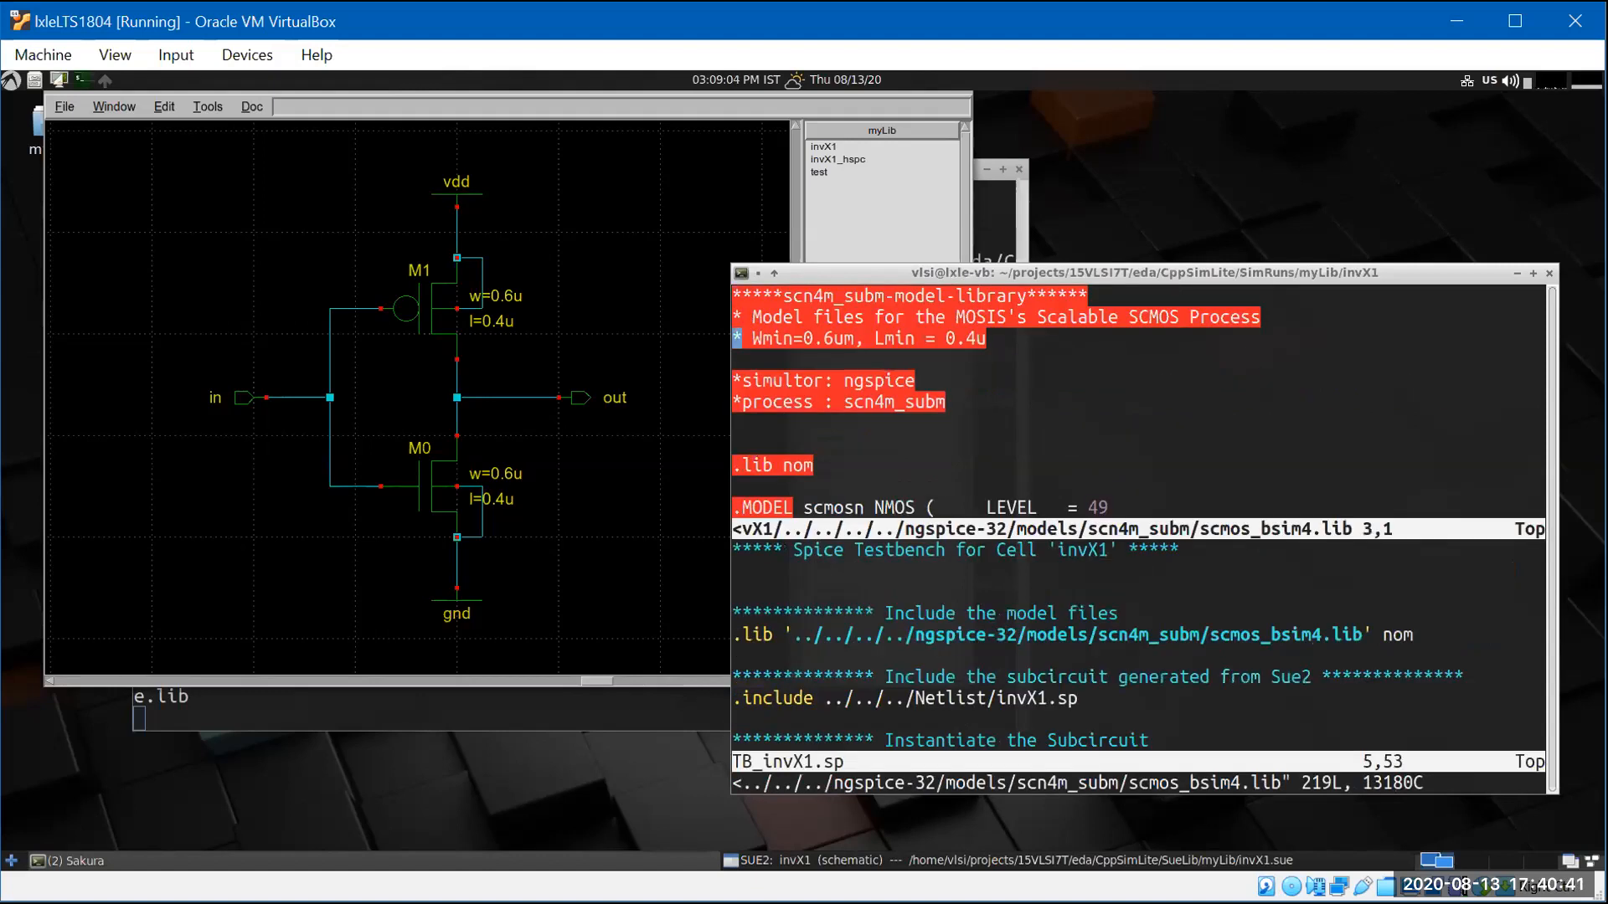
pyautogui.press('Down')
pyautogui.press('Down')
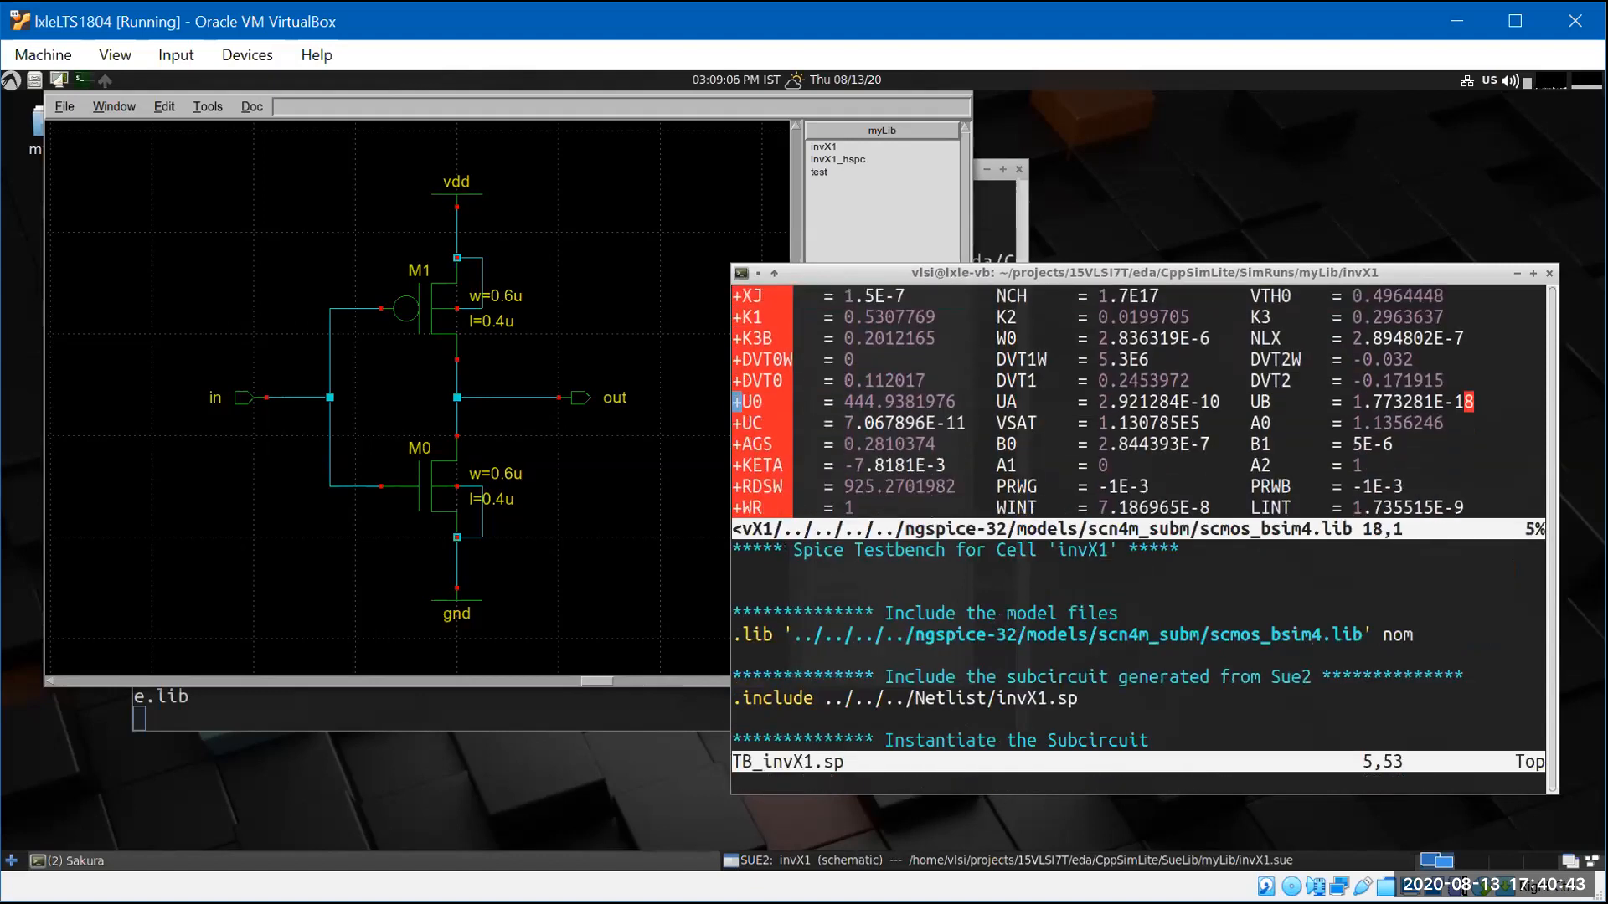
pyautogui.press('Down')
pyautogui.press('Down')
pyautogui.press('Down')
pyautogui.press('Down')
pyautogui.press('Down')
pyautogui.press('Down')
pyautogui.press('Down')
pyautogui.press('Down')
pyautogui.press('Down')
pyautogui.press('Down')
pyautogui.press('Down')
pyautogui.press('Down')
pyautogui.press('Down')
pyautogui.press('Down')
pyautogui.press('Down')
pyautogui.press('Down')
pyautogui.press('Down')
pyautogui.press('Down')
pyautogui.press('Down')
pyautogui.press('Down')
pyautogui.press('Down')
pyautogui.press('Down')
pyautogui.press('Down')
pyautogui.press('Down')
pyautogui.press('Down')
pyautogui.press('Down')
pyautogui.press('Down')
pyautogui.press('Down')
pyautogui.press('Down')
pyautogui.press('Down')
pyautogui.press('Down')
pyautogui.press('Down')
pyautogui.press('Down')
pyautogui.press('Down')
pyautogui.press('Down')
pyautogui.press('Down')
pyautogui.press('Down')
pyautogui.press('Down')
pyautogui.press('Down')
pyautogui.press('Down')
pyautogui.write(':q')
pyautogui.press('Return')
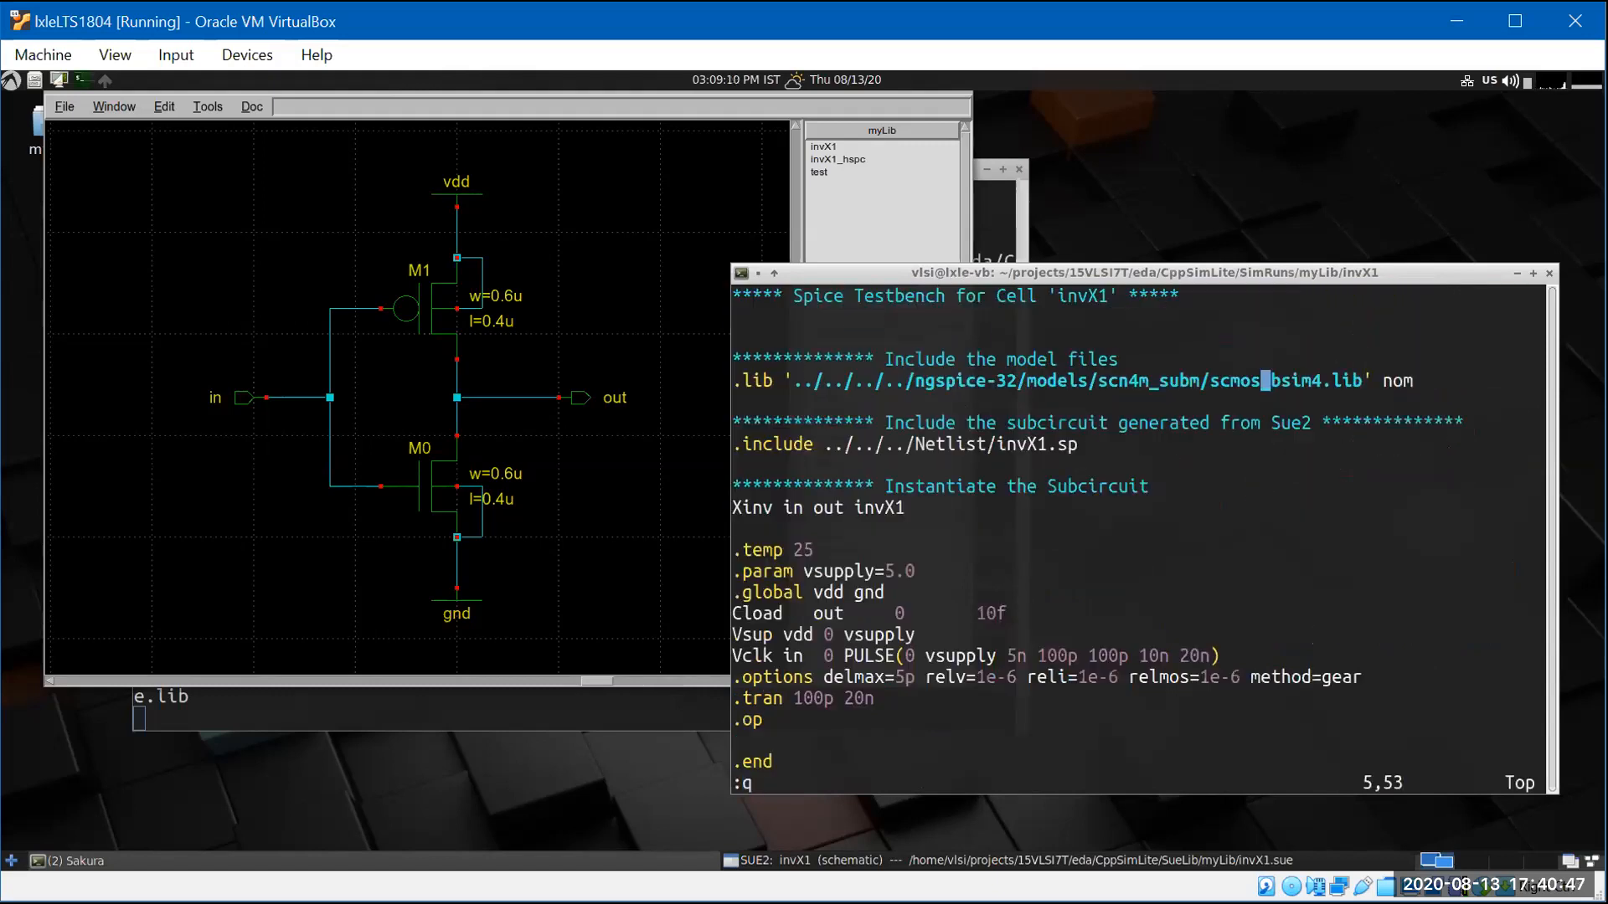
# - Examine the model section name that follows the library path on the testbench's .lib line
pyautogui.press('Right')
pyautogui.press('Right')
pyautogui.press('Right')
pyautogui.press('Right')
pyautogui.press('Right')
pyautogui.press('Right')
pyautogui.press('Right')
pyautogui.press('Right')
pyautogui.press('Right')
pyautogui.press('Right')
pyautogui.press('Right')
pyautogui.press('Right')
pyautogui.press('Right')
pyautogui.press('Right')
pyautogui.press('Left')
# - Open the netlist invX1.sp referenced in the .include line in a split window, review it and close it
pyautogui.press('Down')
pyautogui.press('Down')
pyautogui.press('Down')
pyautogui.press('Down')
pyautogui.press('Up')
pyautogui.press('Left')
pyautogui.press('Left')
pyautogui.press('Left')
pyautogui.press('Left')
pyautogui.press('Left')
pyautogui.press('Left')
pyautogui.press('Left')
pyautogui.press('Left')
pyautogui.press('Left')
pyautogui.press('Left')
pyautogui.hotkey('ctrl', 'w')
pyautogui.press('f')
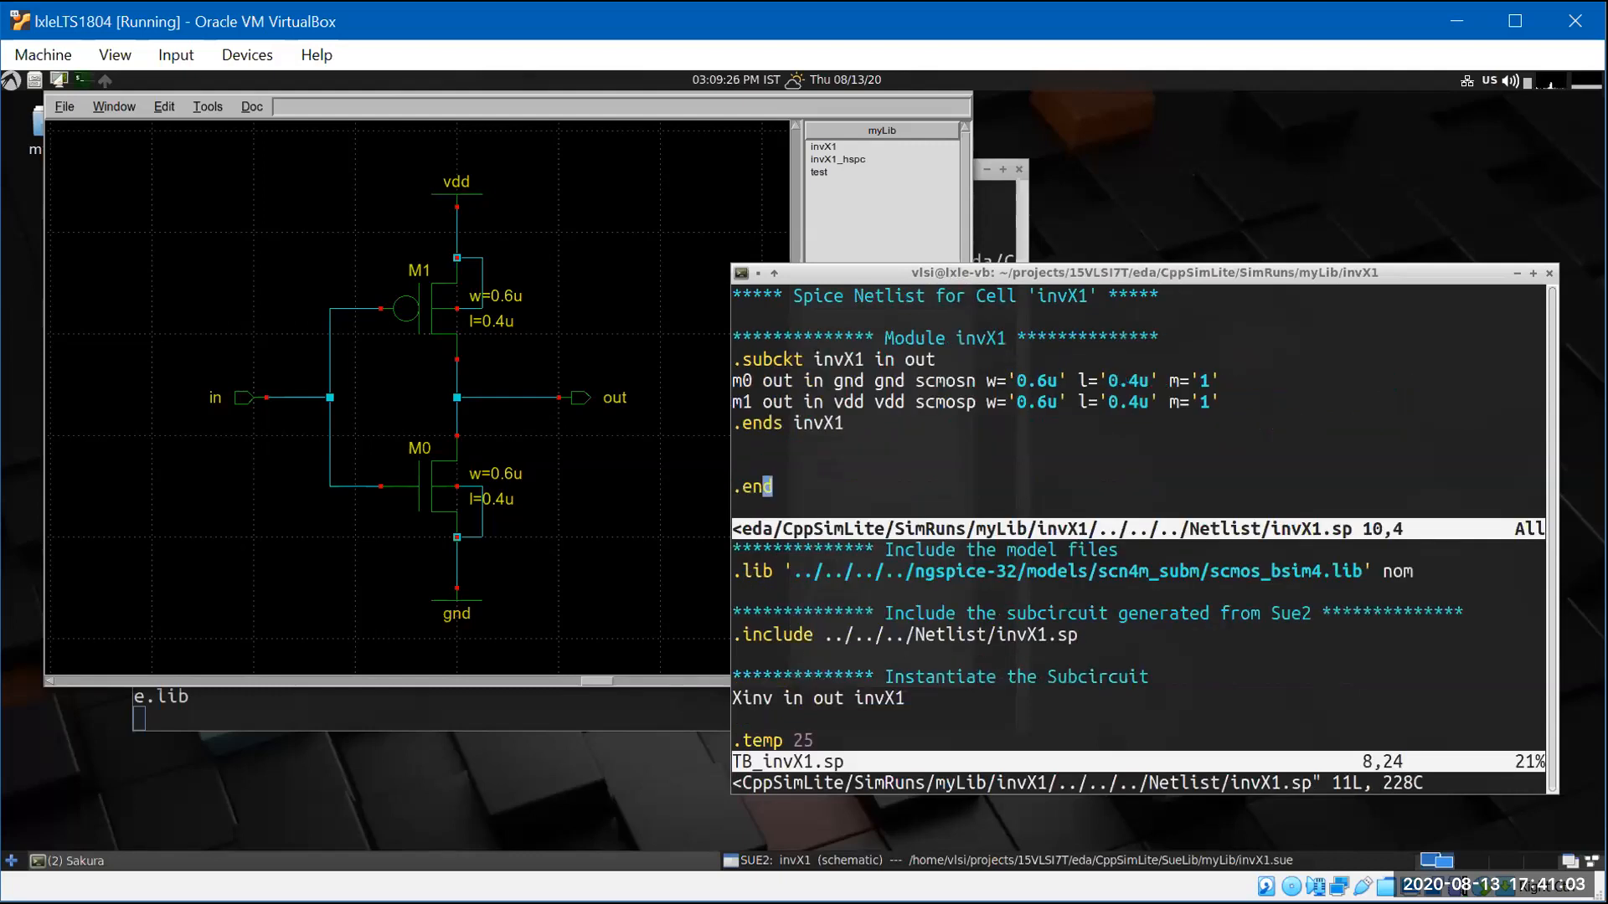
pyautogui.write(':q')
pyautogui.press('Return')
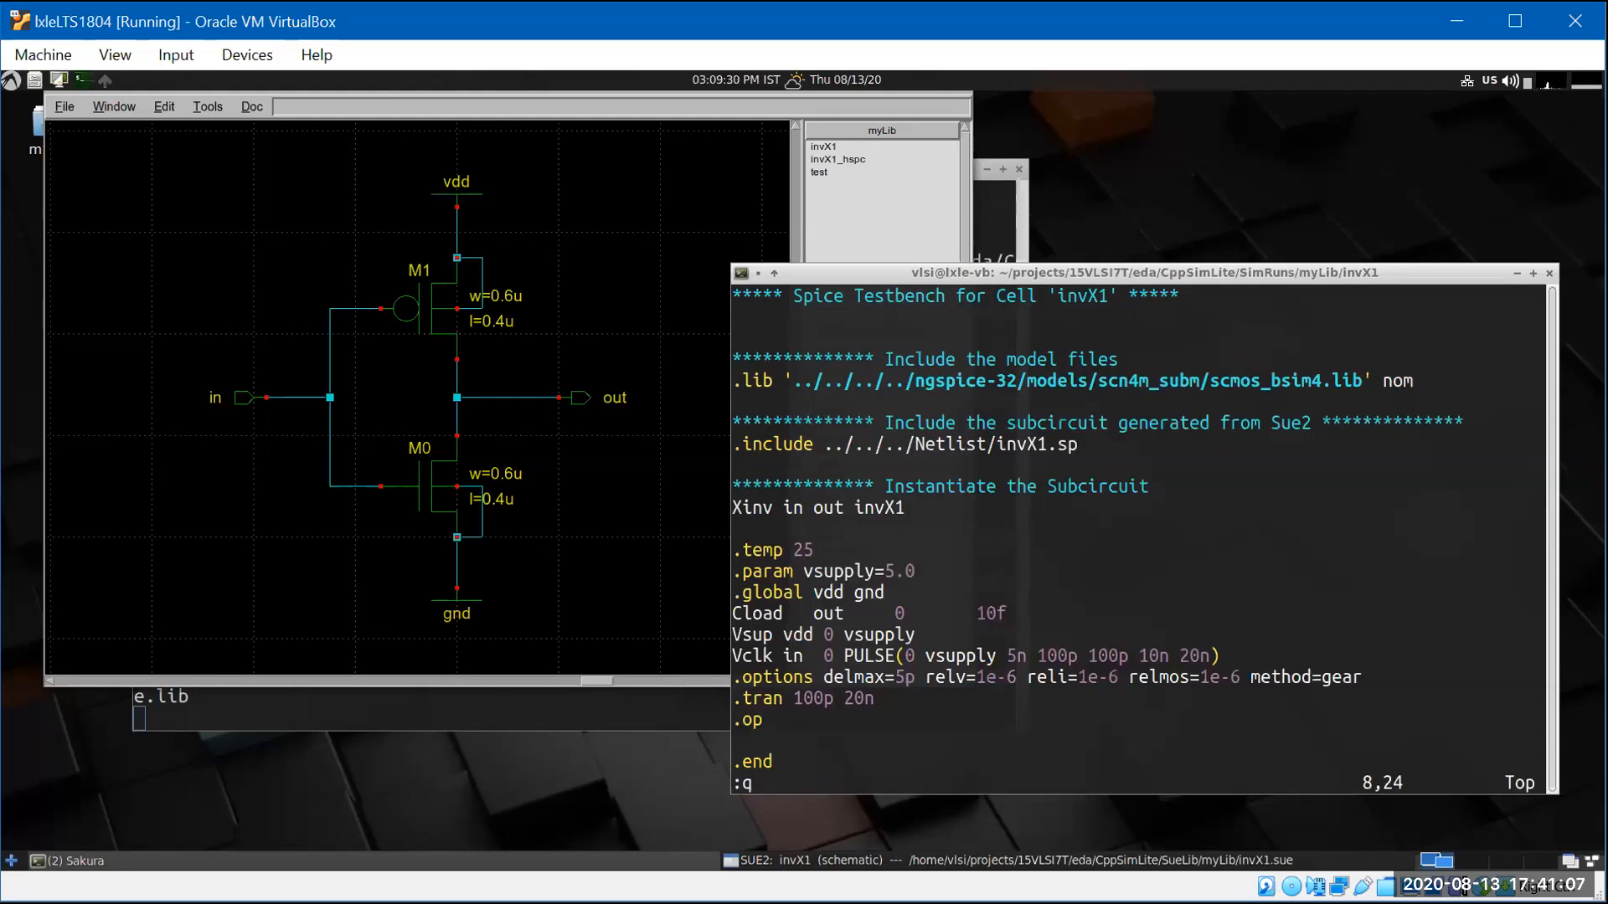
# - Examine the testbench's Xinv line that instantiates the invX1 subcircuit with the in and out nodes
pyautogui.press('Down')
pyautogui.press('Down')
pyautogui.press('Down')
pyautogui.press('Left')
pyautogui.press('Left')
pyautogui.press('Left')
pyautogui.press('Left')
pyautogui.press('Left')
pyautogui.press('Left')
pyautogui.press('Left')
pyautogui.press('Left')
pyautogui.press('Left')
pyautogui.press('Left')
pyautogui.press('Left')
pyautogui.press('Left')
pyautogui.press('Left')
pyautogui.press('Left')
pyautogui.press('Left')
pyautogui.press('Right')
pyautogui.press('Right')
pyautogui.press('Right')
pyautogui.press('Right')
pyautogui.press('Right')
pyautogui.press('Right')
pyautogui.press('Right')
pyautogui.press('Right')
pyautogui.press('Right')
pyautogui.press('Right')
pyautogui.press('Right')
pyautogui.press('Right')
pyautogui.press('Right')
# - Look through the testbench statements below the Xinv instance down to .end and return to the .temp line
pyautogui.press('Down')
pyautogui.press('Down')
pyautogui.press('Down')
pyautogui.press('Down')
pyautogui.press('Down')
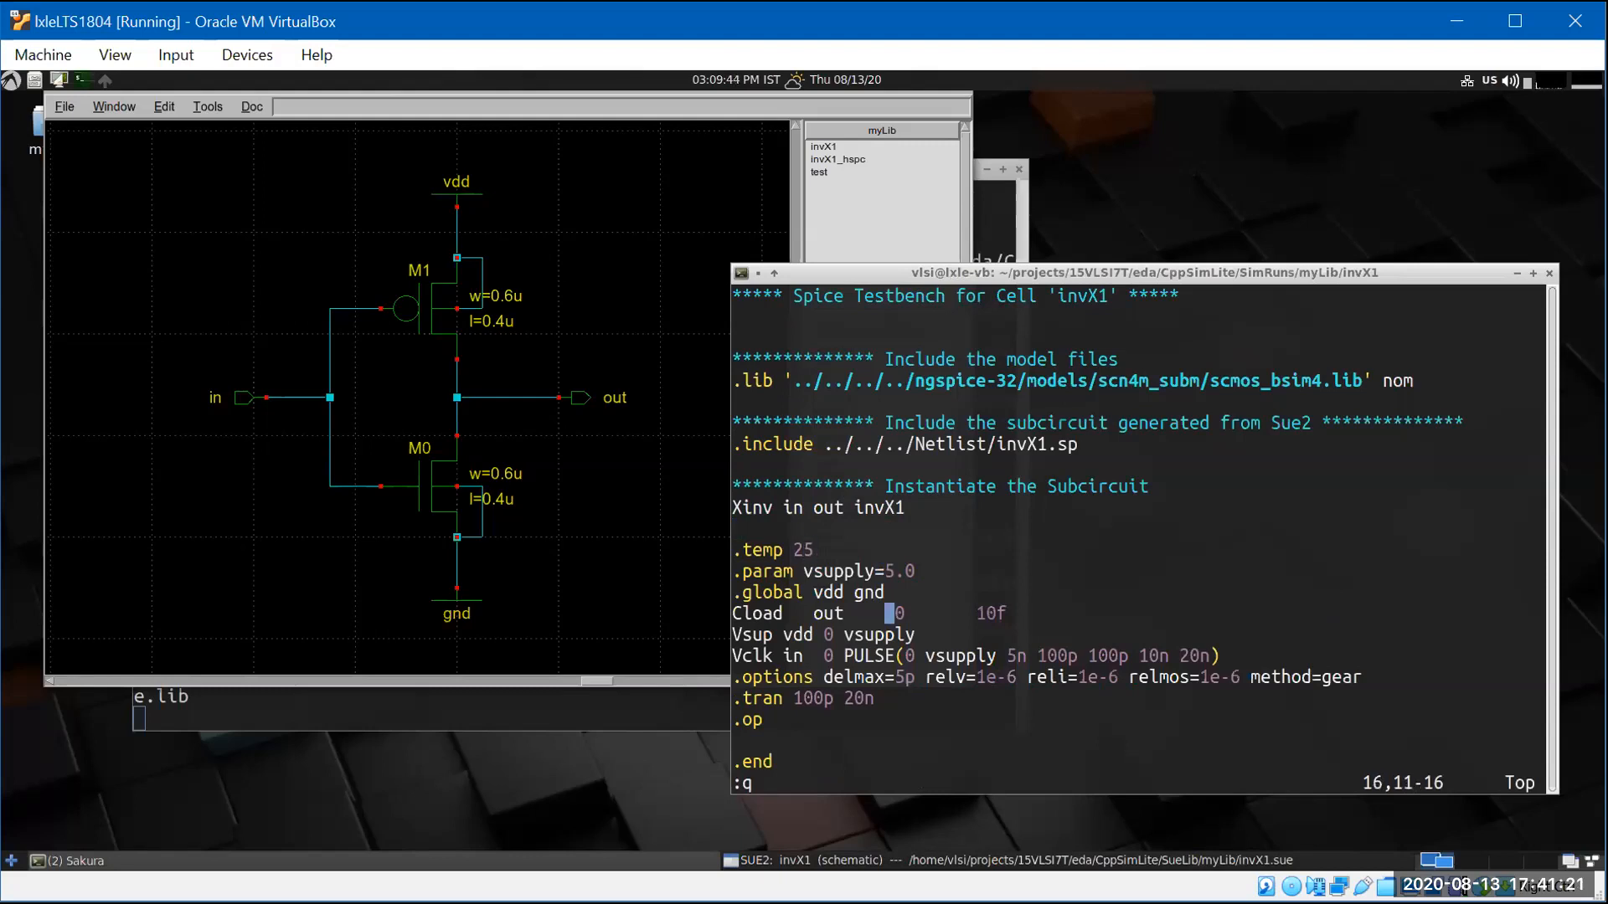
pyautogui.press('Down')
pyautogui.press('Down')
pyautogui.press('Down')
pyautogui.press('Down')
pyautogui.press('Down')
pyautogui.press('Down')
pyautogui.press('Down')
pyautogui.press('Down')
pyautogui.press('Up')
pyautogui.press('Up')
pyautogui.press('Up')
pyautogui.press('Up')
pyautogui.press('Up')
pyautogui.press('Up')
pyautogui.press('Up')
pyautogui.press('Up')
pyautogui.press('Up')
pyautogui.press('Up')
pyautogui.press('Up')
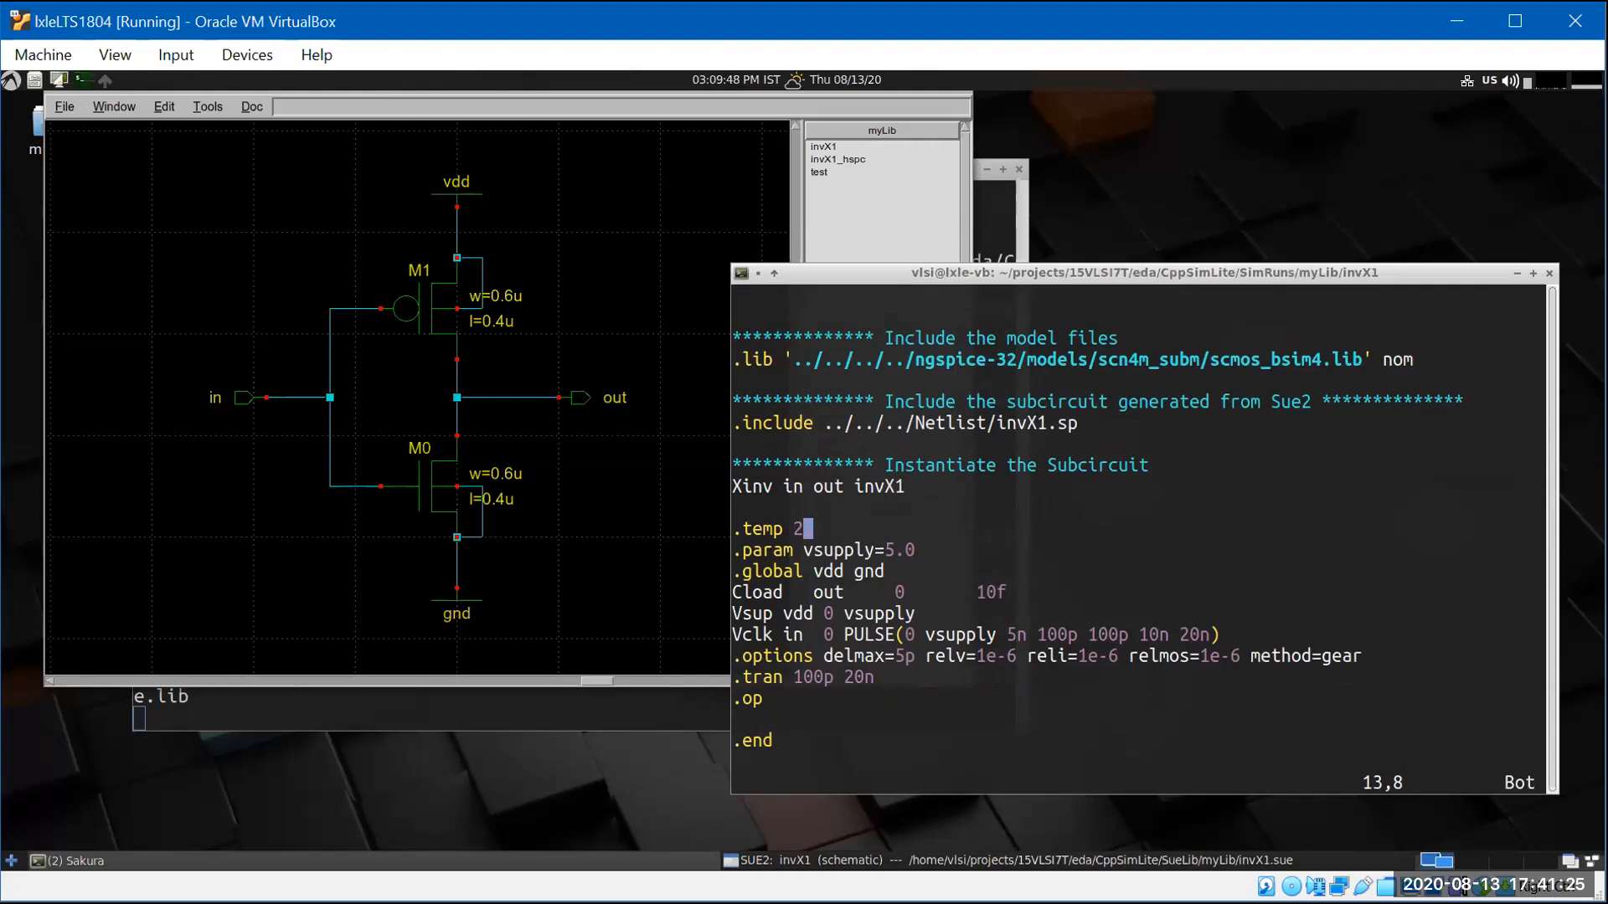
# - Examine the vsupply parameter definition and the .global line in the testbench
pyautogui.press('Down')
pyautogui.press('Left')
pyautogui.press('Left')
pyautogui.press('Left')
pyautogui.press('Down')
pyautogui.press('Left')
# - Reopen the included invX1.sp netlist in a split window, check the m0 and m1 transistor lines in its subcircuit, and close it
pyautogui.press('Up')
pyautogui.press('Up')
pyautogui.press('Up')
pyautogui.press('Up')
pyautogui.press('Up')
pyautogui.press('Up')
pyautogui.press('Up')
pyautogui.press('f')
pyautogui.press('Up')
pyautogui.press('Up')
pyautogui.press('Up')
pyautogui.press('Up')
pyautogui.press('Up')
pyautogui.press('Right')
pyautogui.press('Right')
pyautogui.press('Right')
pyautogui.press('Right')
pyautogui.press('Right')
pyautogui.press('Right')
pyautogui.press('Right')
pyautogui.press('Right')
pyautogui.press('Right')
pyautogui.press('Right')
pyautogui.press('Right')
pyautogui.press('Right')
pyautogui.press('Right')
pyautogui.press('Up')
pyautogui.press('Down')
pyautogui.write(':q')
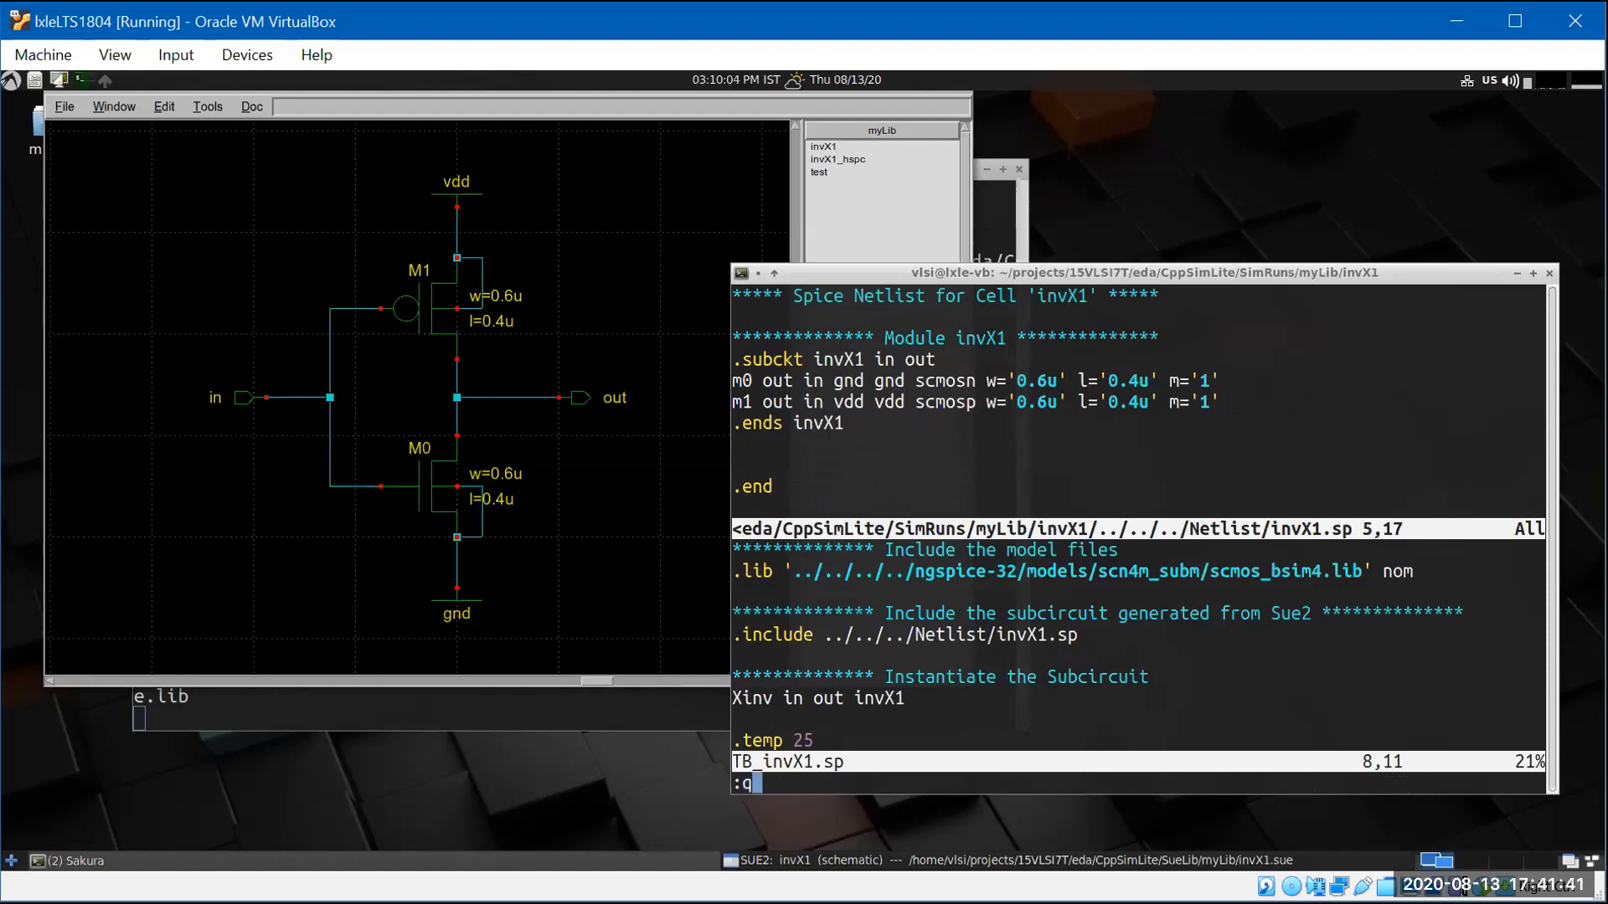
pyautogui.press('Return')
# - Return to the testbench's .global line to examine the vdd and gnd global nodes
pyautogui.press('Down')
pyautogui.press('Down')
pyautogui.press('Down')
pyautogui.press('Down')
pyautogui.press('Down')
pyautogui.press('Down')
pyautogui.press('Down')
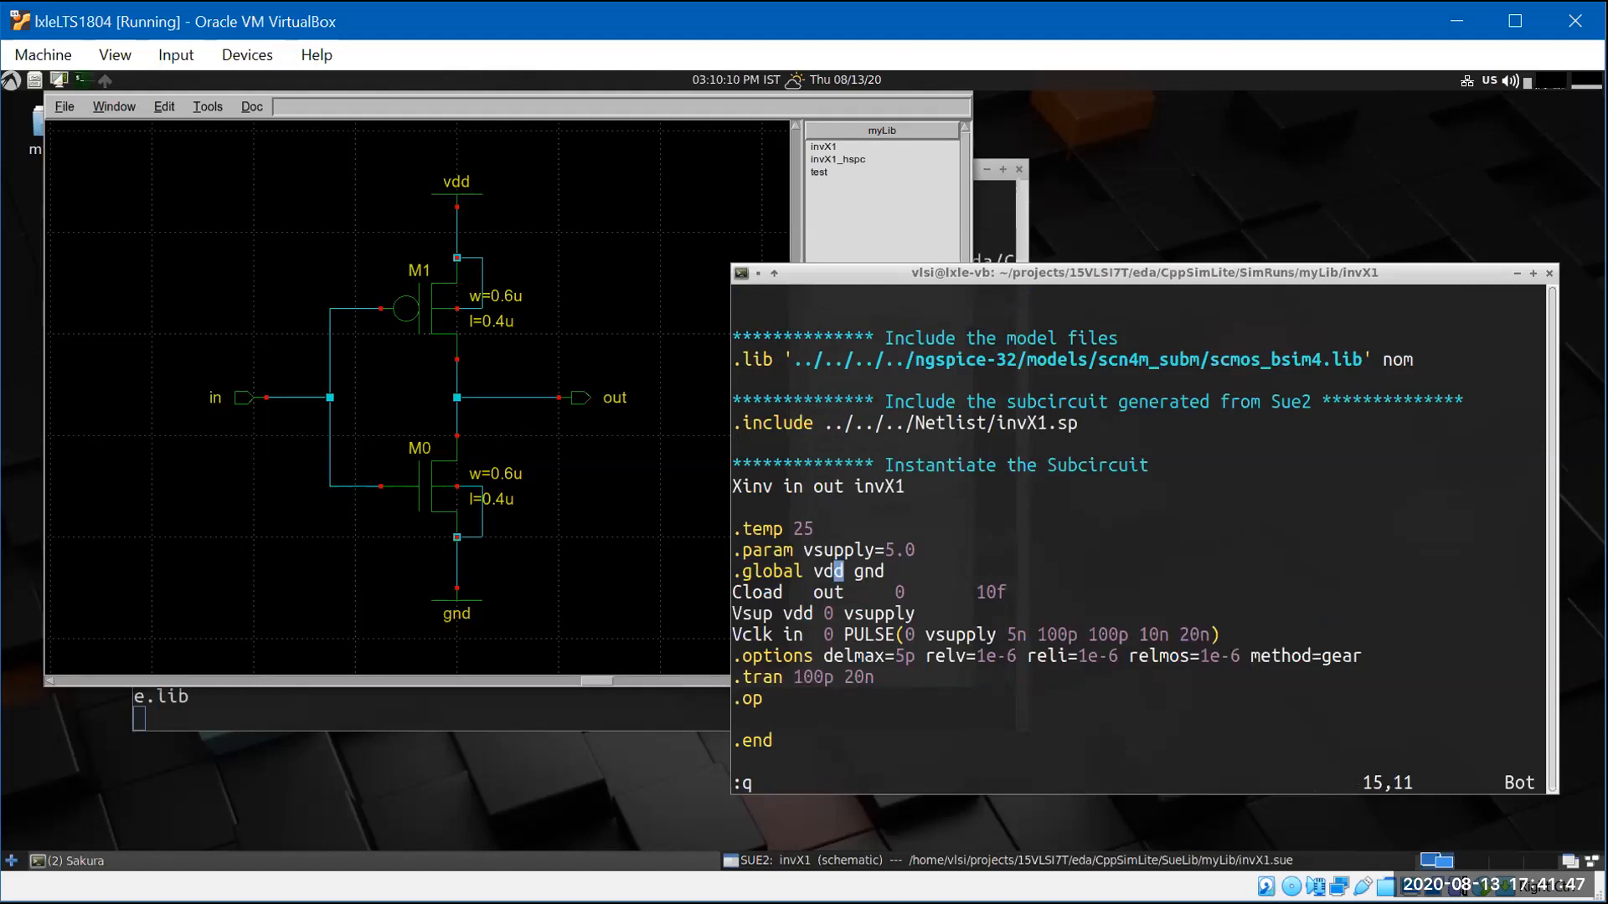
# - Examine the gnd node on the testbench's .global line along with the neighbouring .temp, .param, Cload and Vsup lines
pyautogui.press('Right')
pyautogui.press('Right')
pyautogui.press('Right')
pyautogui.press('Right')
pyautogui.press('Down')
pyautogui.press('Up')
pyautogui.press('Up')
pyautogui.press('Up')
pyautogui.press('Down')
pyautogui.press('Down')
pyautogui.press('Down')
pyautogui.press('Down')
pyautogui.press('Up')
pyautogui.press('Up')
pyautogui.press('Up')
pyautogui.press('Down')
pyautogui.press('Left')
pyautogui.press('Left')
pyautogui.press('Left')
pyautogui.press('Left')
pyautogui.press('Left')
# - Examine the Cload line's nodes and capacitance value in the testbench
pyautogui.press('Down')
pyautogui.press('Left')
pyautogui.press('Left')
pyautogui.press('Left')
pyautogui.press('Left')
pyautogui.press('Right')
pyautogui.press('Right')
pyautogui.press('Right')
pyautogui.press('Right')
pyautogui.press('Right')
pyautogui.press('Right')
pyautogui.press('Right')
pyautogui.press('Right')
pyautogui.press('Right')
pyautogui.press('Right')
pyautogui.press('Left')
pyautogui.press('Left')
pyautogui.press('Left')
pyautogui.press('Left')
pyautogui.press('Left')
pyautogui.press('Left')
pyautogui.press('Left')
pyautogui.press('Left')
pyautogui.press('Left')
pyautogui.press('Left')
pyautogui.press('Right')
pyautogui.press('Right')
# - Examine the Vsup source's nodes and supply value, and compare them with the nodes on the .global line
pyautogui.press('Down')
pyautogui.press('Left')
pyautogui.press('Right')
pyautogui.press('Right')
pyautogui.press('Right')
pyautogui.press('Right')
pyautogui.press('Right')
pyautogui.press('Right')
pyautogui.press('Up')
pyautogui.press('Up')
# - Add the ground source line "Vgnd gnd 0 0.0" below the Vsup line and save the testbench file
pyautogui.press('Down')
pyautogui.press('Down')
pyautogui.press('Down')
pyautogui.press('Down')
pyautogui.write('oVgn')
pyautogui.write('d gnd')
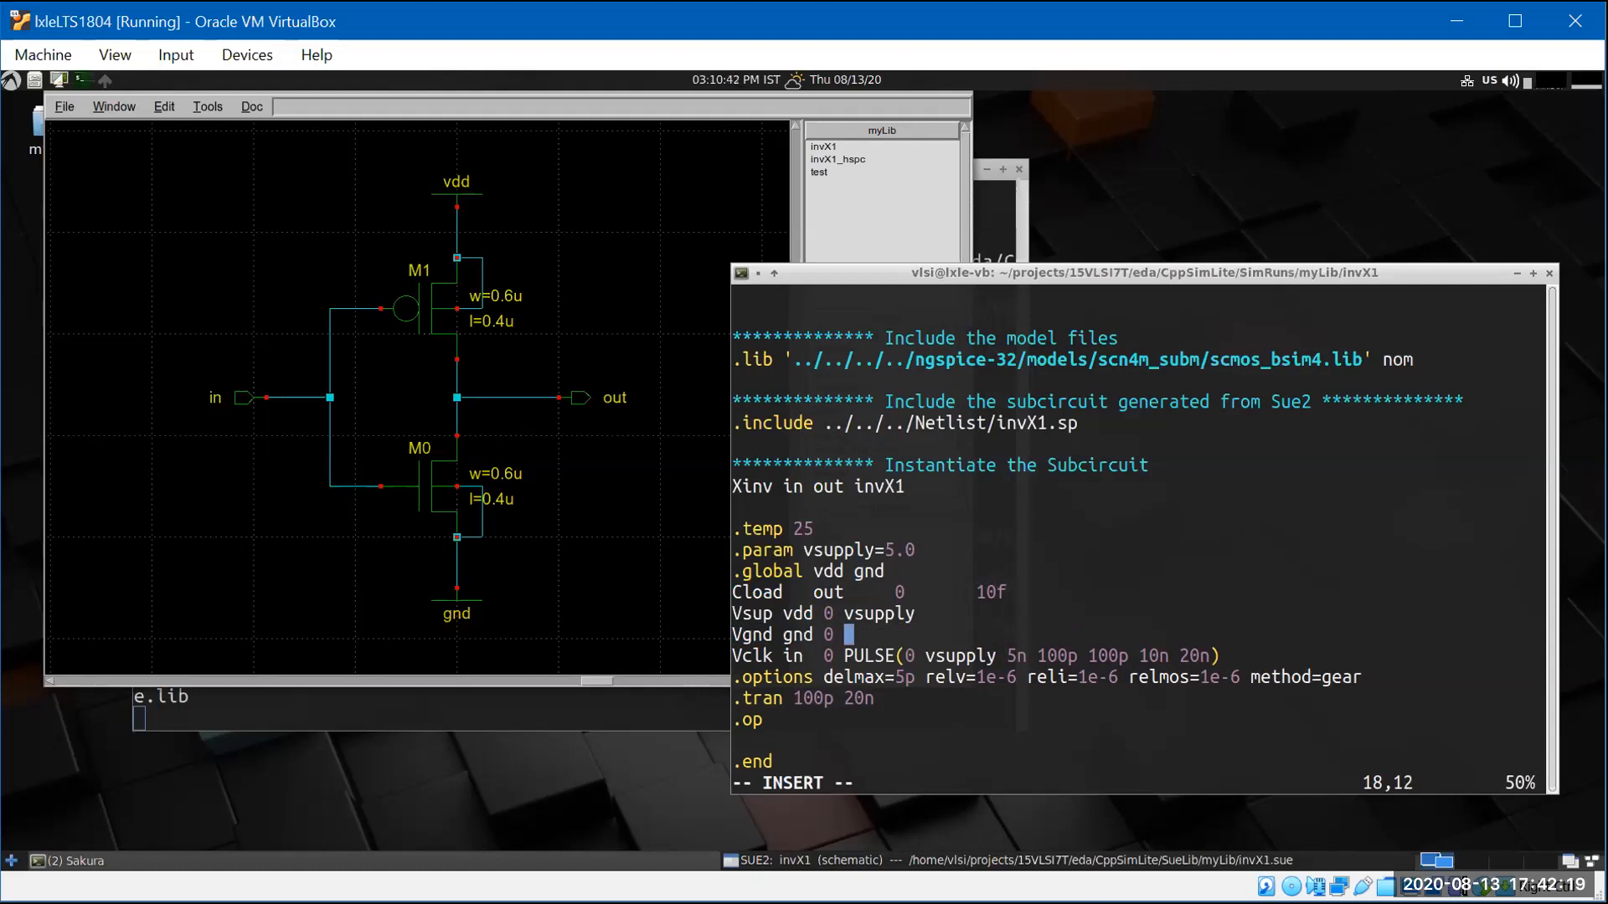
pyautogui.write('0.0')
pyautogui.press('Escape')
pyautogui.write(':w')
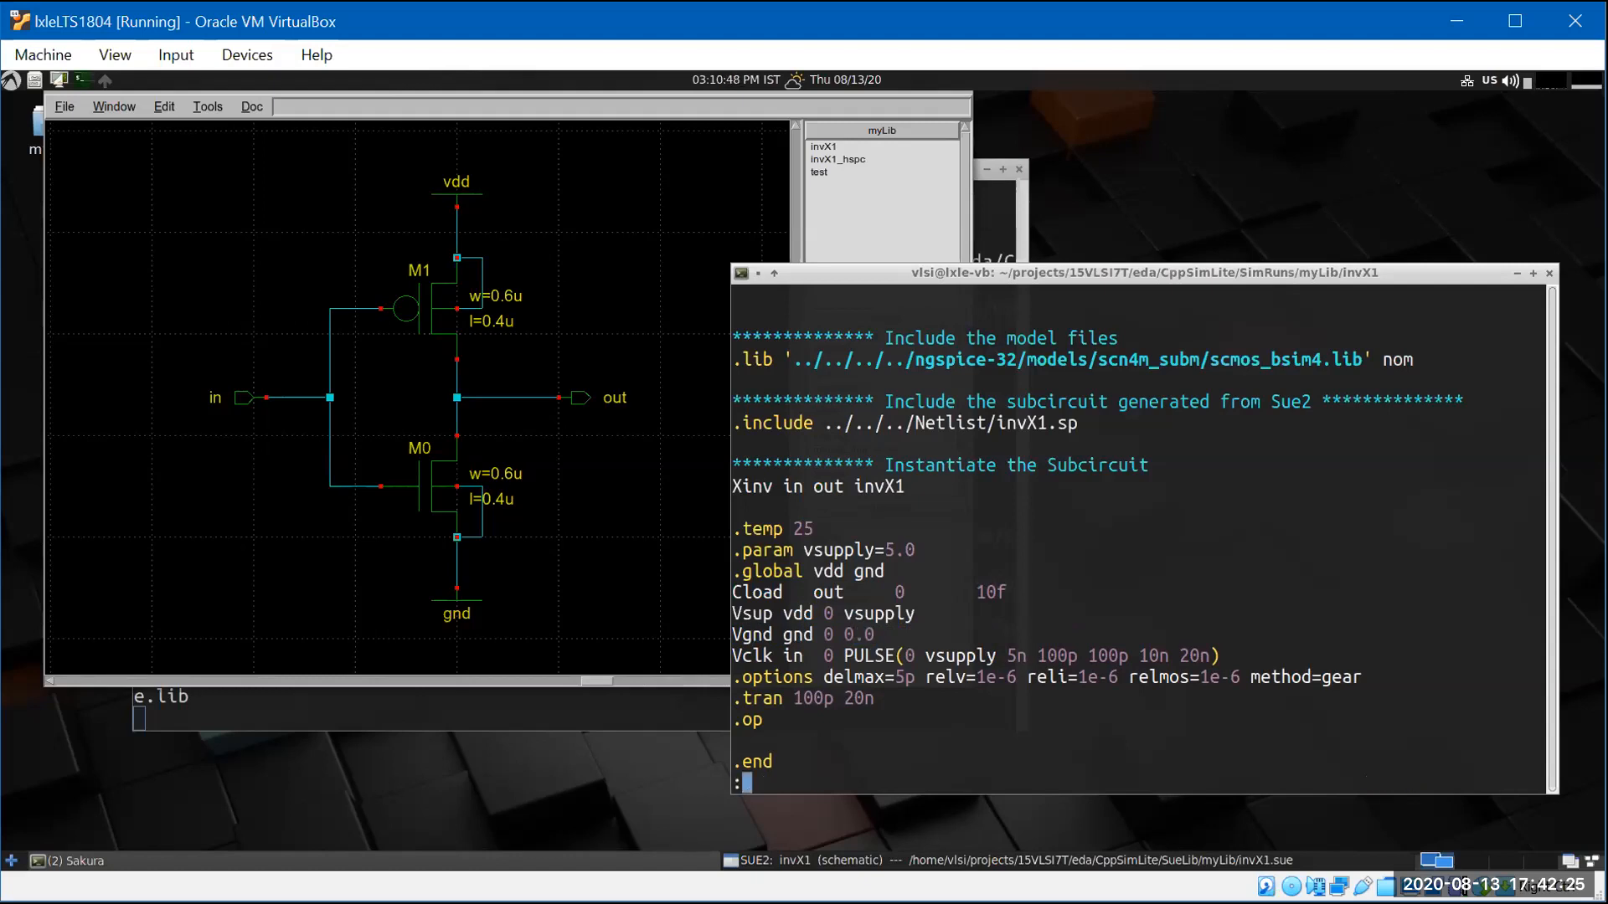
pyautogui.press('Return')
# - Look over the Vgnd line and its neighbouring source lines, continuing down to the .options line
pyautogui.press('Left')
pyautogui.press('Left')
pyautogui.press('Left')
pyautogui.press('Left')
pyautogui.press('Up')
pyautogui.press('Down')
pyautogui.press('Down')
pyautogui.press('Up')
pyautogui.press('Left')
pyautogui.press('Down')
pyautogui.press('Down')
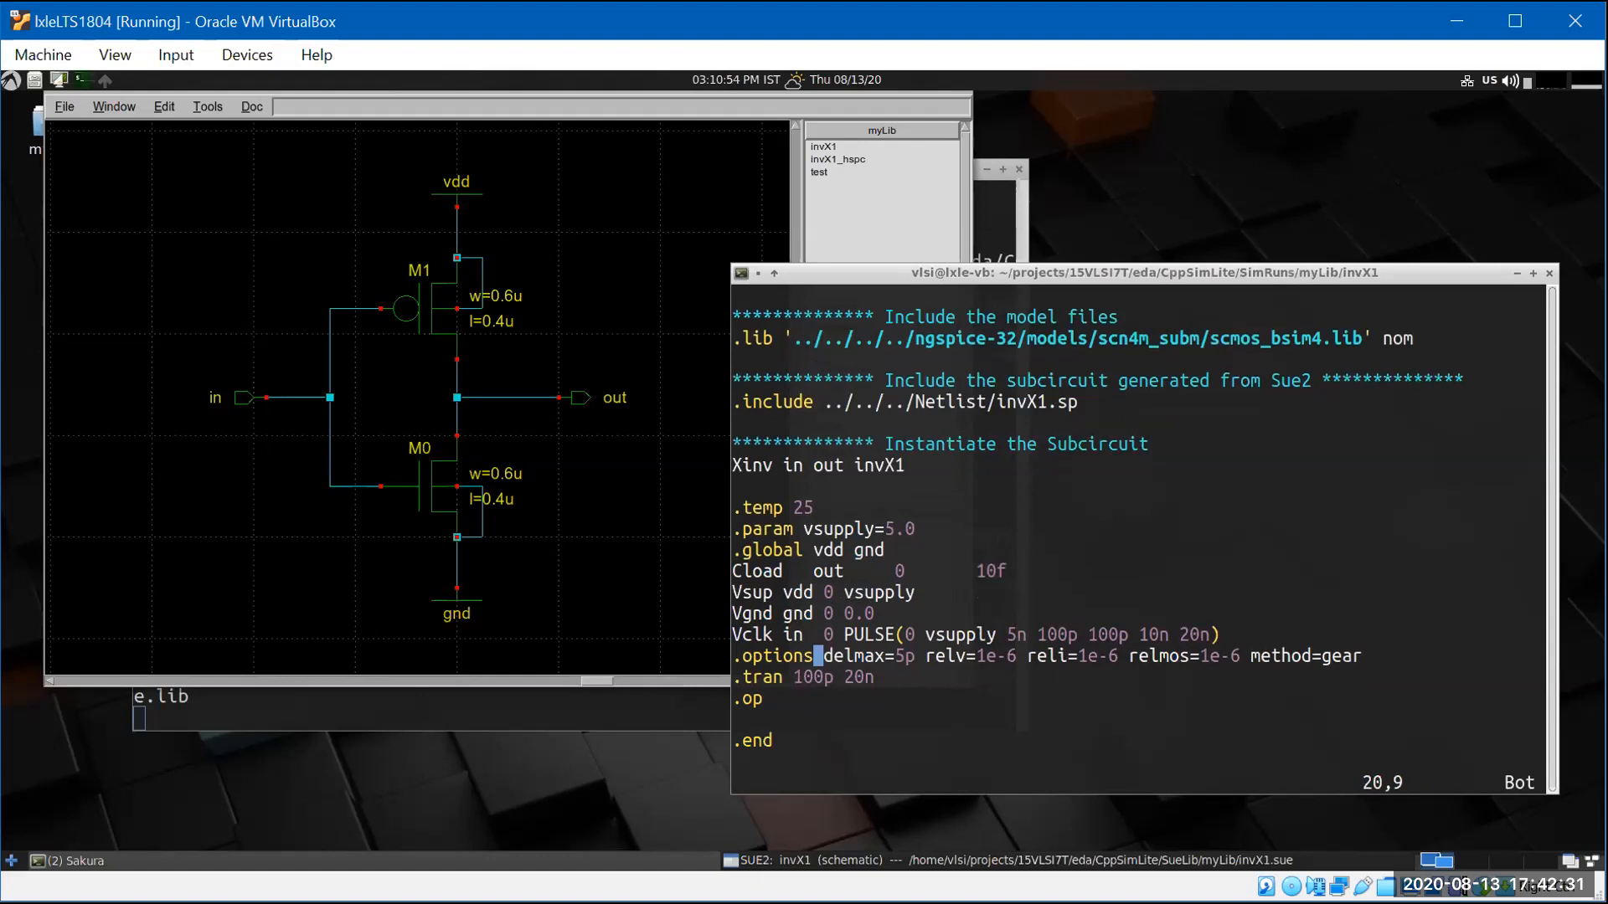
# - Look over the source lines around Vgnd and the start of the Vclk input source line in the testbench
pyautogui.press('Up')
pyautogui.press('Up')
pyautogui.press('Up')
pyautogui.press('Left')
pyautogui.press('Down')
pyautogui.press('Left')
pyautogui.press('Down')
pyautogui.press('Down')
pyautogui.press('Down')
pyautogui.press('Up')
pyautogui.press('Up')
pyautogui.press('Left')
pyautogui.press('Left')
pyautogui.press('Left')
pyautogui.press('Left')
pyautogui.press('Left')
pyautogui.press('Left')
# - Examine the Vclk line's nodes and each argument of its PULSE definition, returning to the PULSE keyword
pyautogui.press('Right')
pyautogui.press('Right')
pyautogui.press('Right')
pyautogui.press('Right')
pyautogui.press('Right')
pyautogui.press('Right')
pyautogui.press('Right')
pyautogui.press('Right')
pyautogui.press('Right')
pyautogui.press('Right')
pyautogui.press('Right')
pyautogui.press('Right')
pyautogui.press('Right')
pyautogui.press('Right')
pyautogui.press('Right')
pyautogui.press('Right')
pyautogui.press('Right')
pyautogui.press('Right')
pyautogui.press('Right')
pyautogui.press('Right')
pyautogui.press('Right')
pyautogui.press('Right')
pyautogui.press('Right')
pyautogui.press('Right')
pyautogui.press('Right')
pyautogui.press('Right')
pyautogui.press('Right')
pyautogui.press('Right')
pyautogui.press('Right')
pyautogui.press('Right')
pyautogui.press('Right')
pyautogui.press('Right')
pyautogui.press('Right')
pyautogui.press('Right')
pyautogui.press('Right')
pyautogui.press('Right')
pyautogui.press('Right')
pyautogui.press('Right')
pyautogui.press('Right')
pyautogui.press('Left')
pyautogui.press('Left')
pyautogui.press('Left')
pyautogui.press('Left')
pyautogui.press('Left')
pyautogui.press('Left')
pyautogui.press('Left')
pyautogui.press('Left')
pyautogui.press('Left')
pyautogui.press('Left')
pyautogui.press('Left')
pyautogui.press('Right')
pyautogui.press('Right')
pyautogui.press('Left')
pyautogui.press('Left')
pyautogui.press('Left')
pyautogui.press('Left')
pyautogui.press('Left')
pyautogui.press('Left')
pyautogui.press('Left')
pyautogui.press('Left')
pyautogui.press('Left')
pyautogui.press('Left')
pyautogui.press('Left')
pyautogui.press('Left')
pyautogui.press('Left')
pyautogui.press('Left')
pyautogui.press('Left')
pyautogui.press('Left')
pyautogui.press('Left')
# - Open the Ngspice Manual from the Sue2 documentation, search it for "pulse" and go to section 4.1.1 Pulse
pyautogui.click(206, 107)
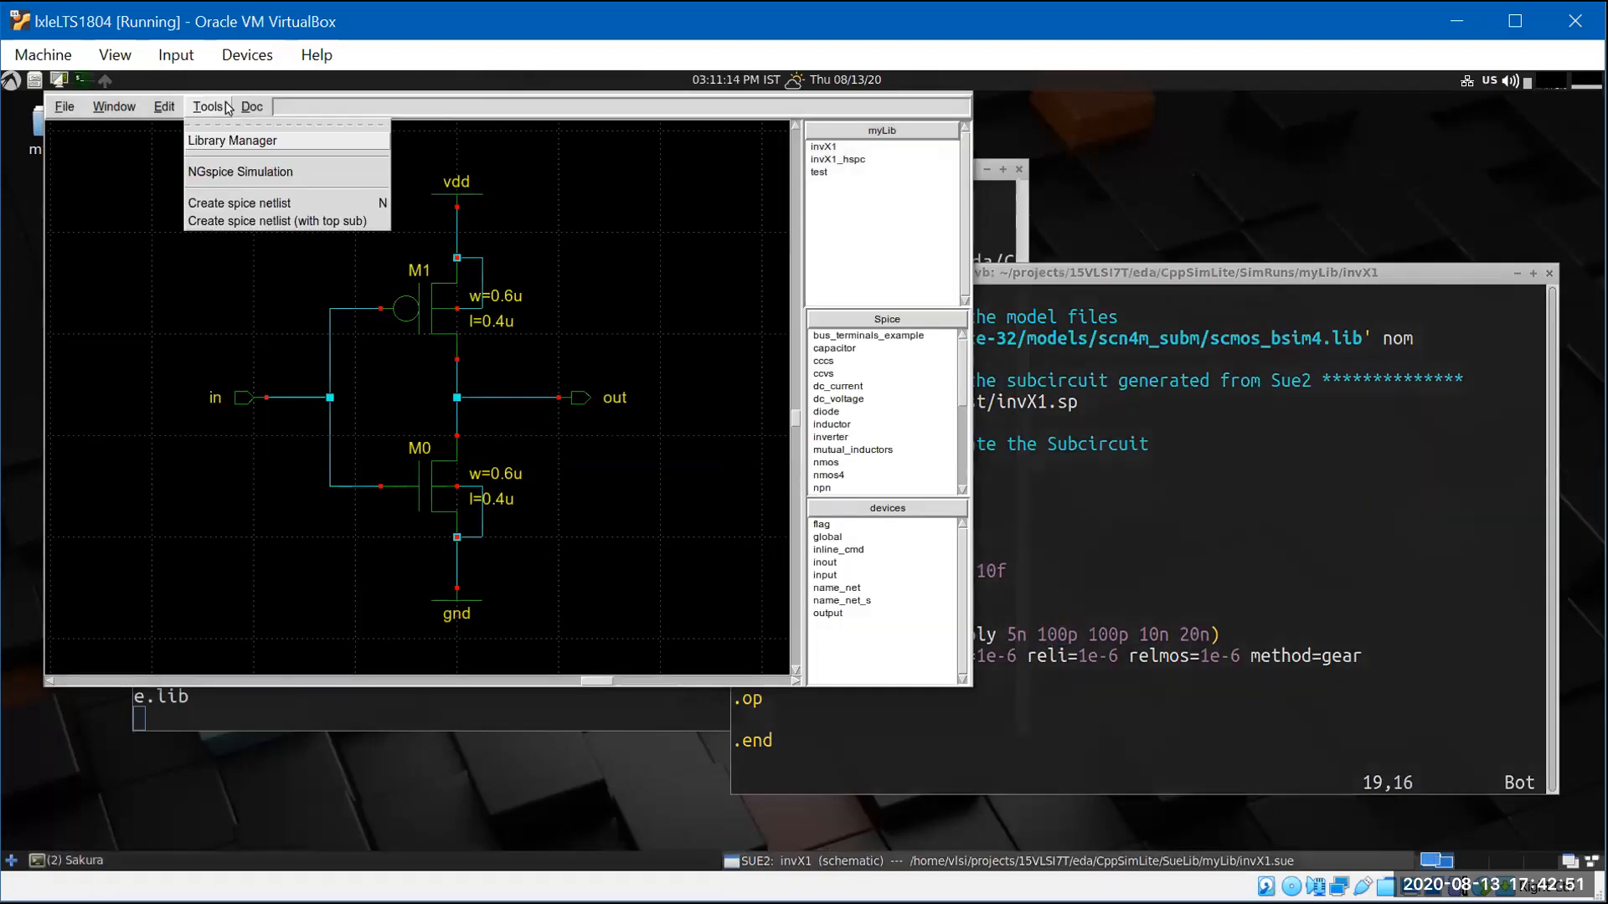
pyautogui.moveTo(251, 106)
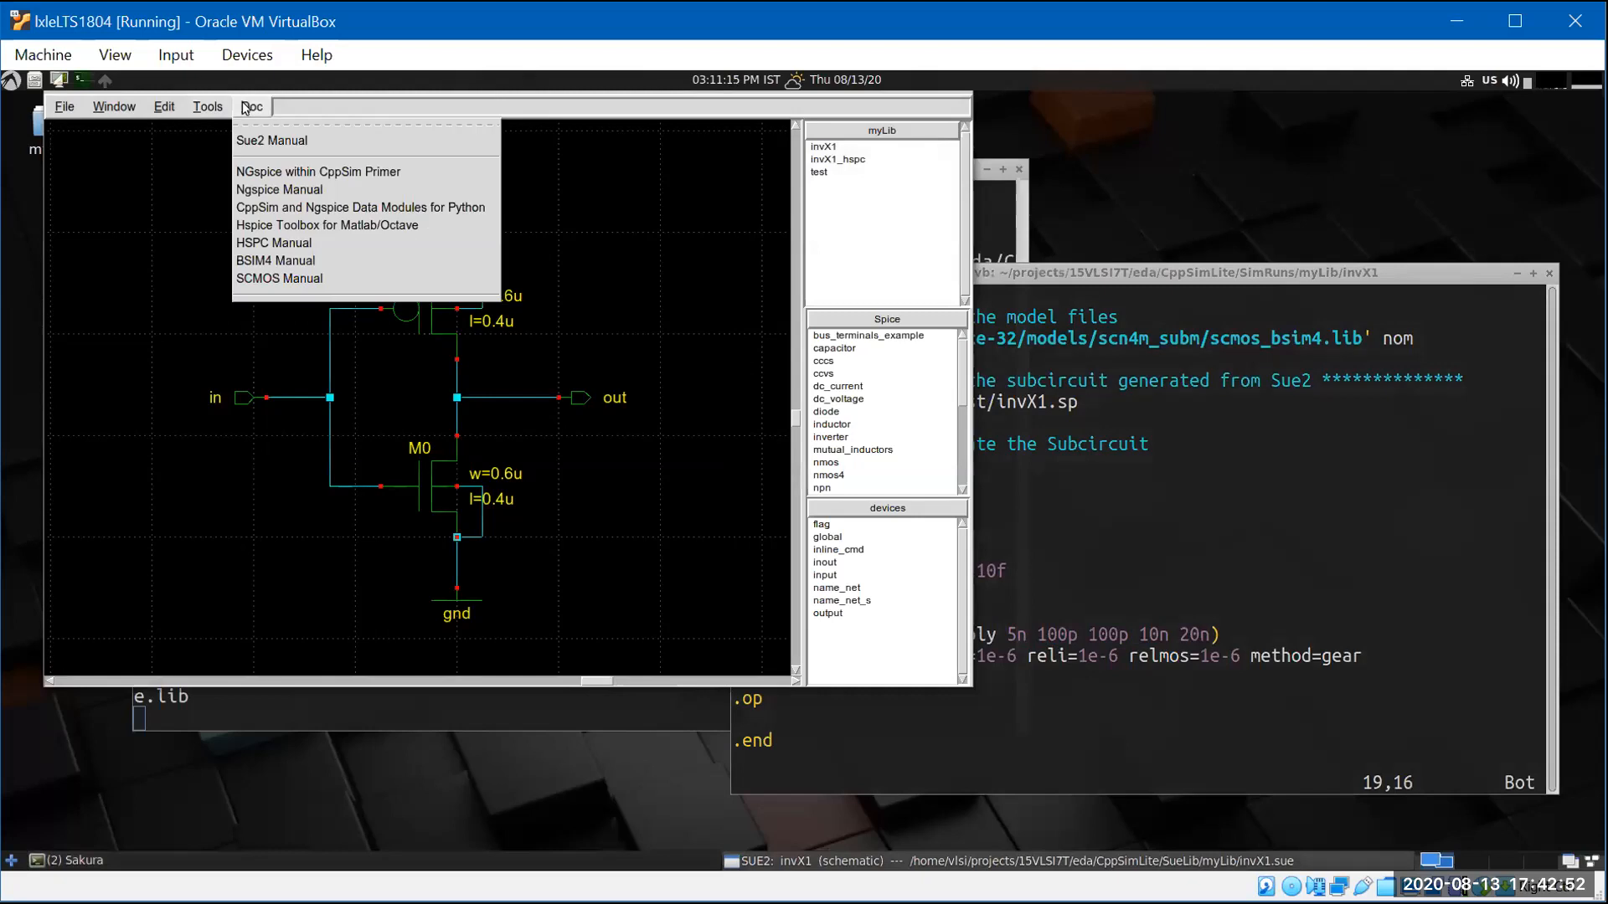
pyautogui.click(268, 192)
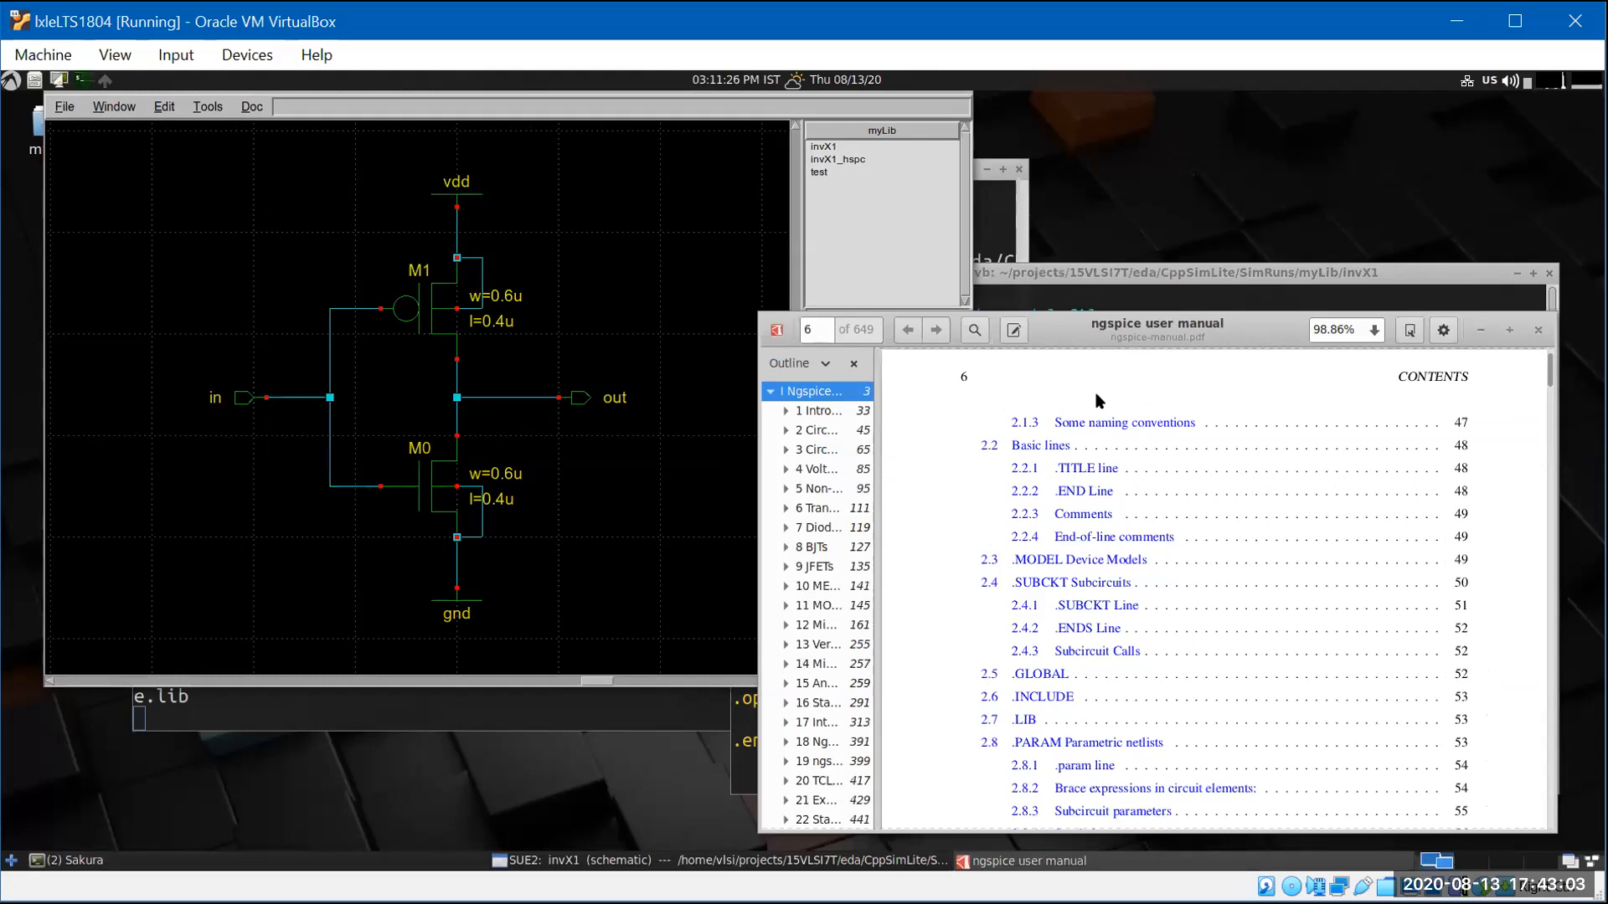
pyautogui.hotkey('ctrl', 'f')
pyautogui.write('p')
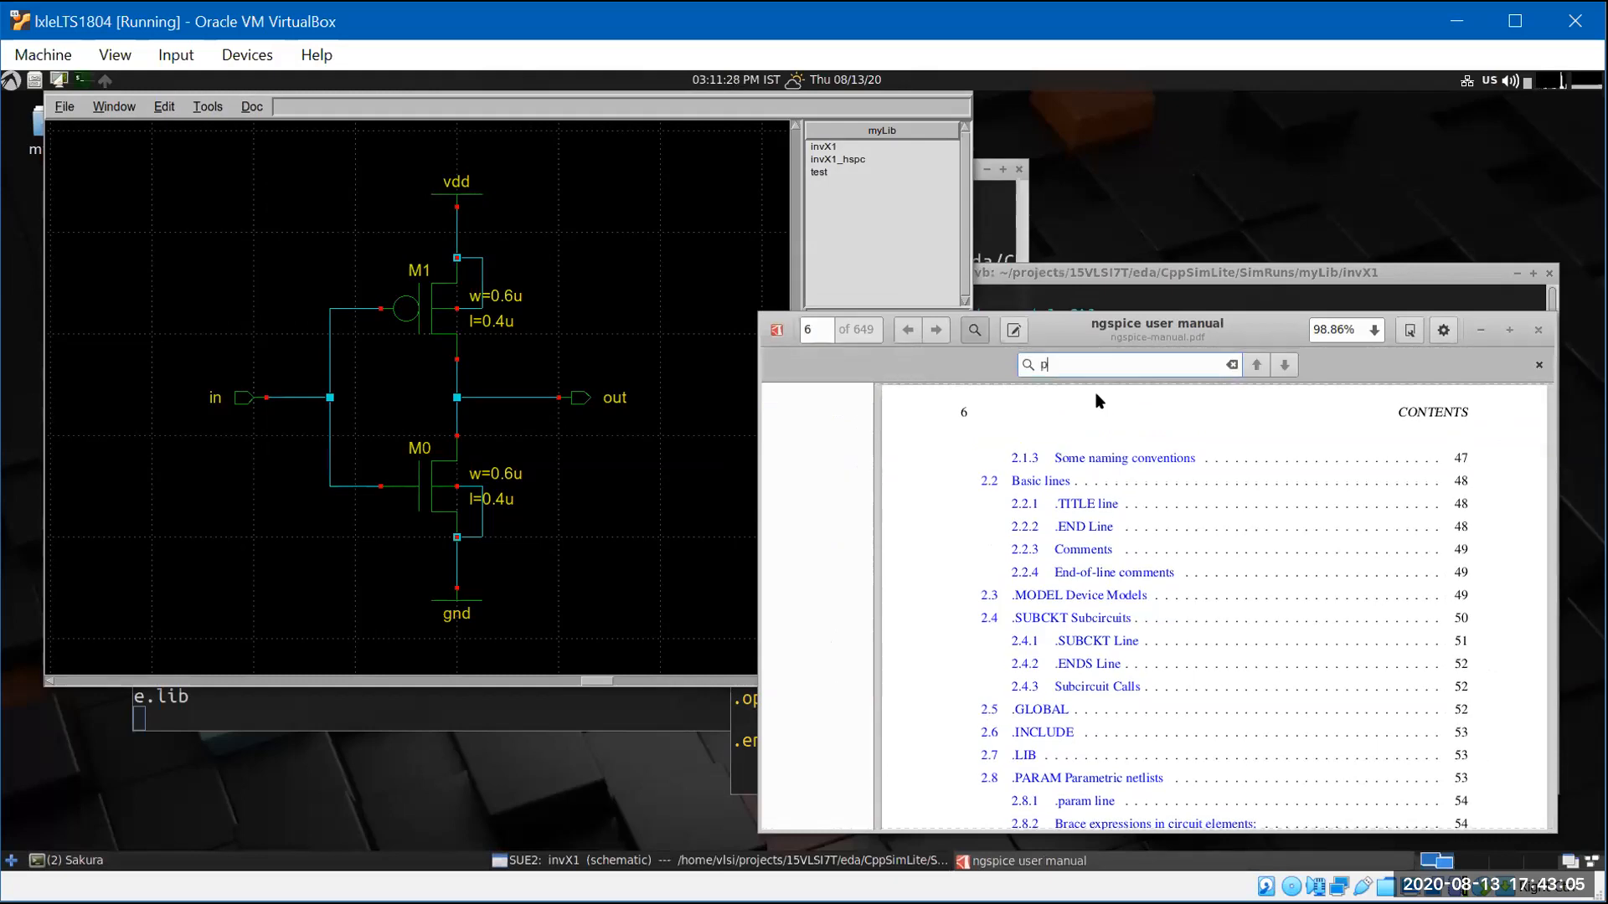
pyautogui.write('ulse')
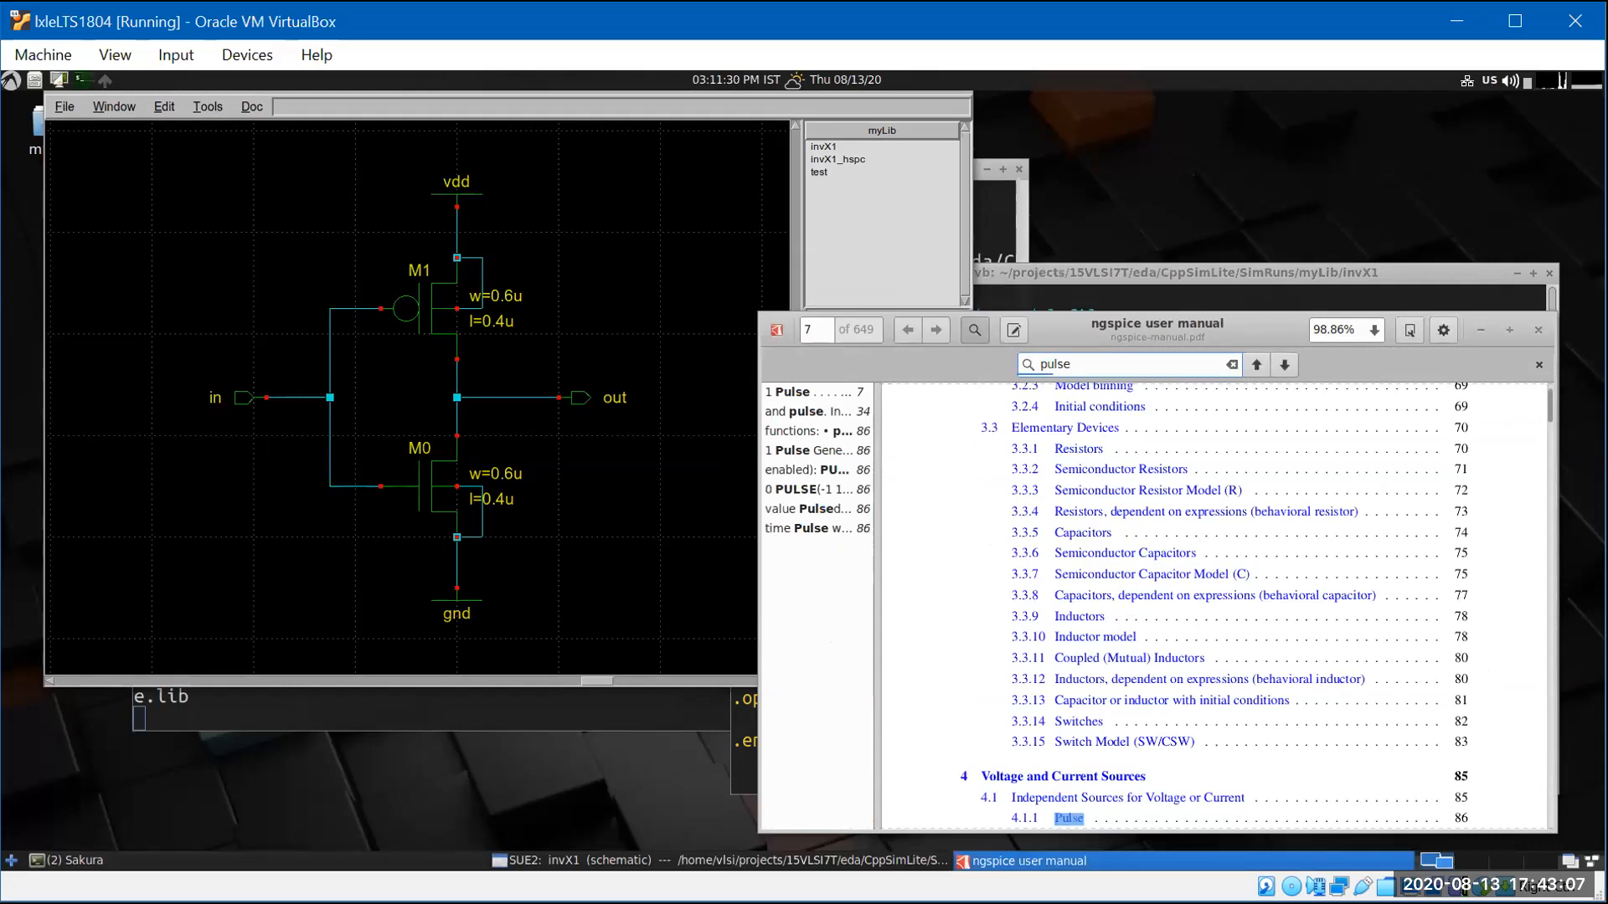
pyautogui.click(1072, 819)
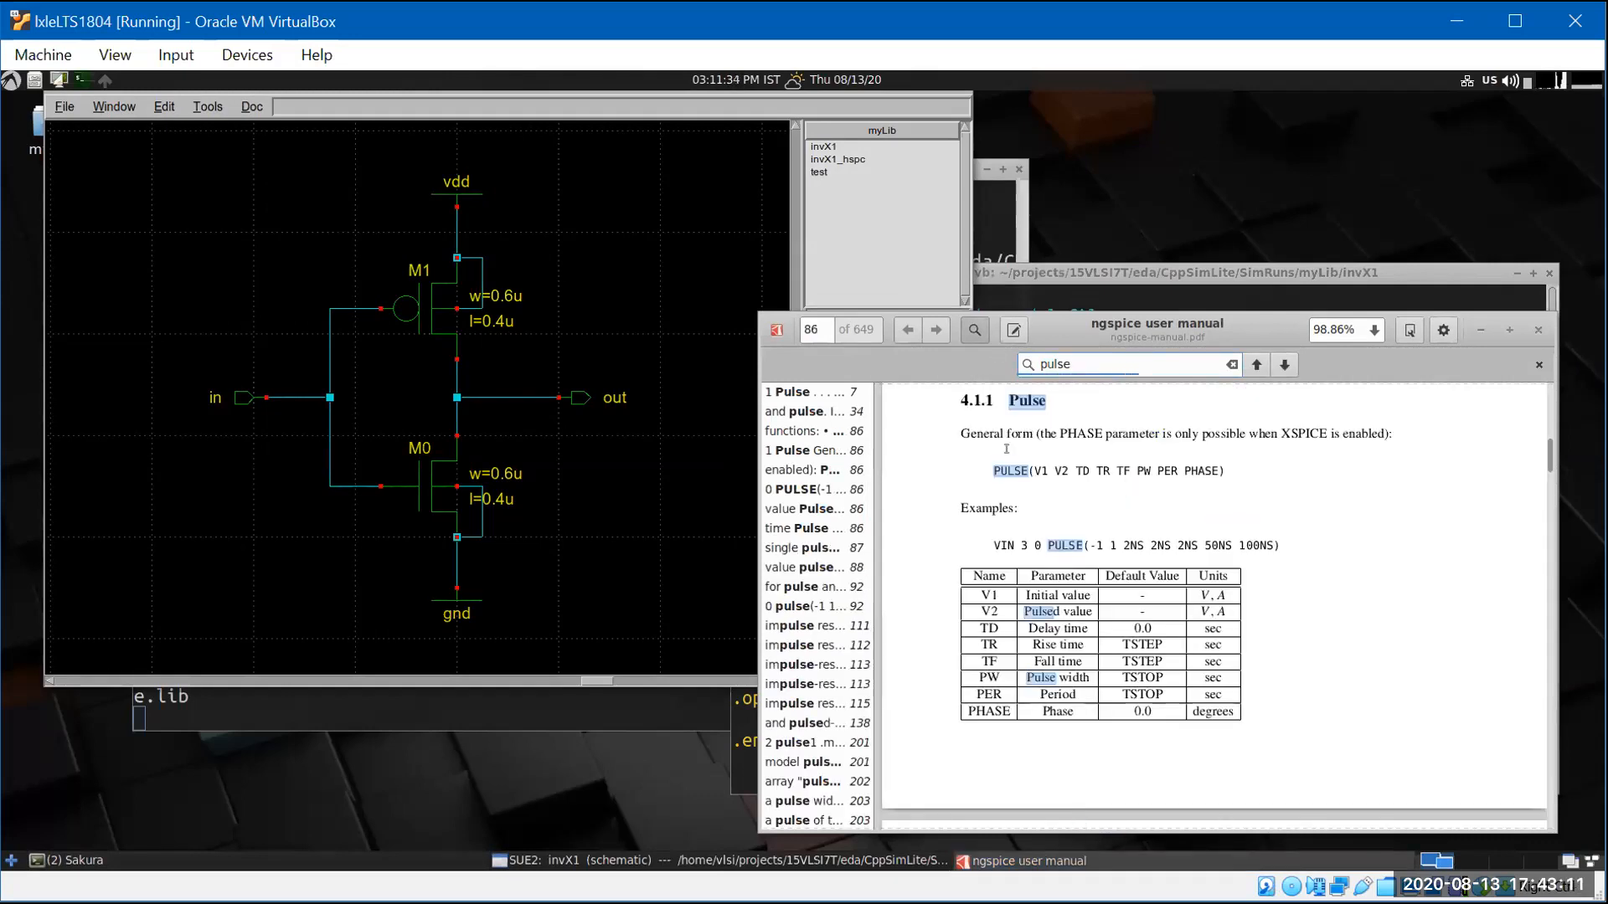
# - Examine the general form of the PULSE source and its parameter table in the manual, then minimize the manual
pyautogui.moveTo(996, 471); pyautogui.dragTo(1227, 472)
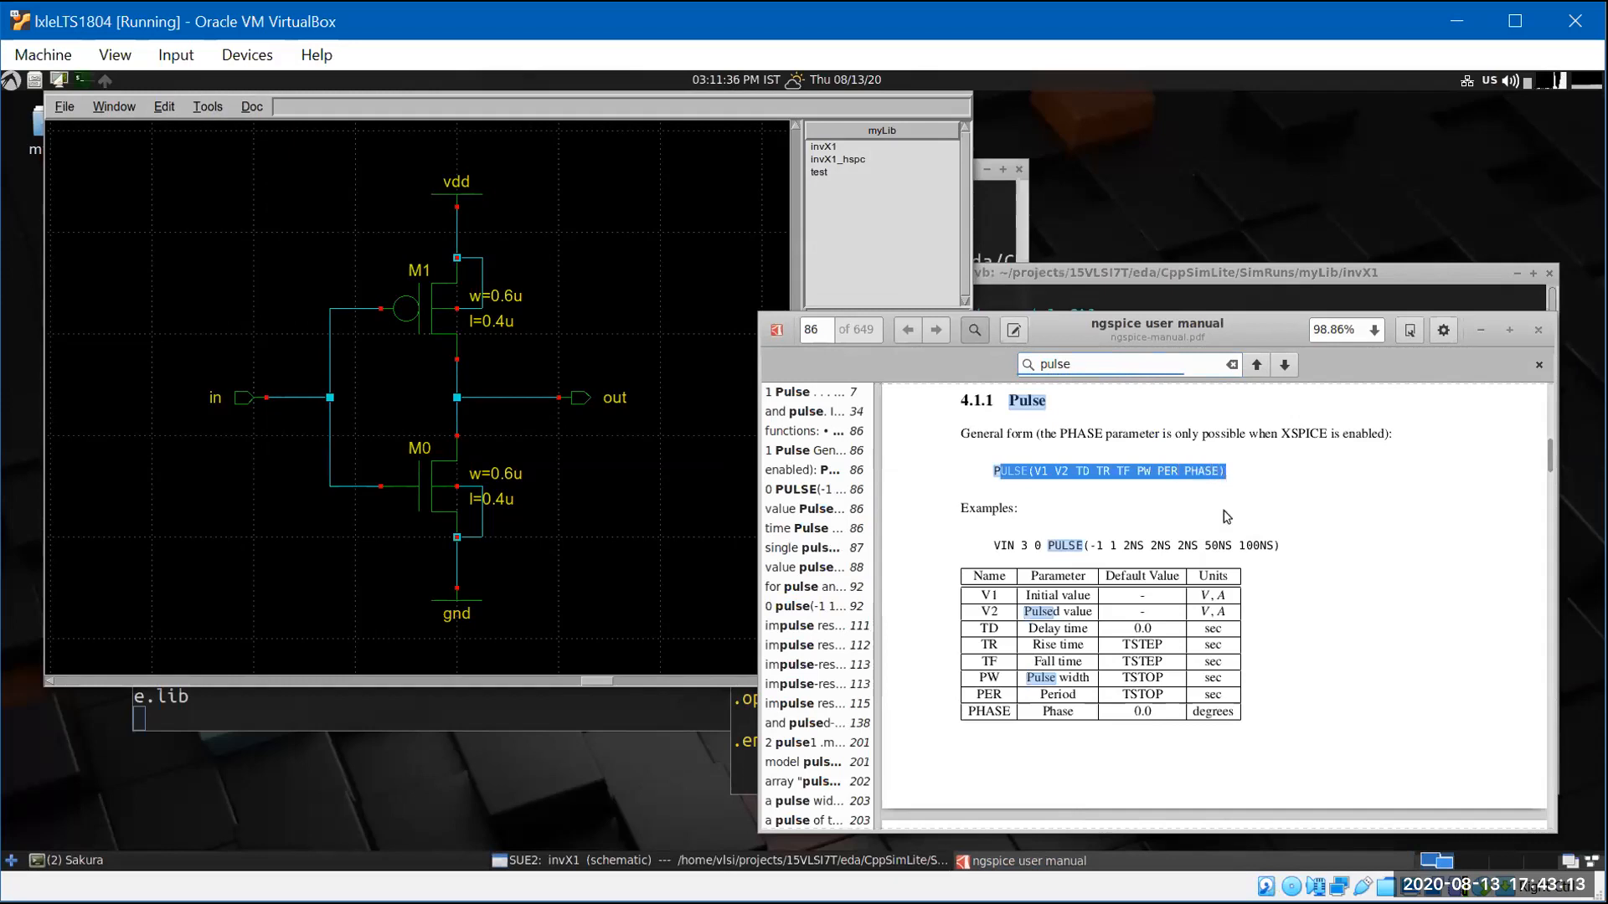
pyautogui.click(1261, 528)
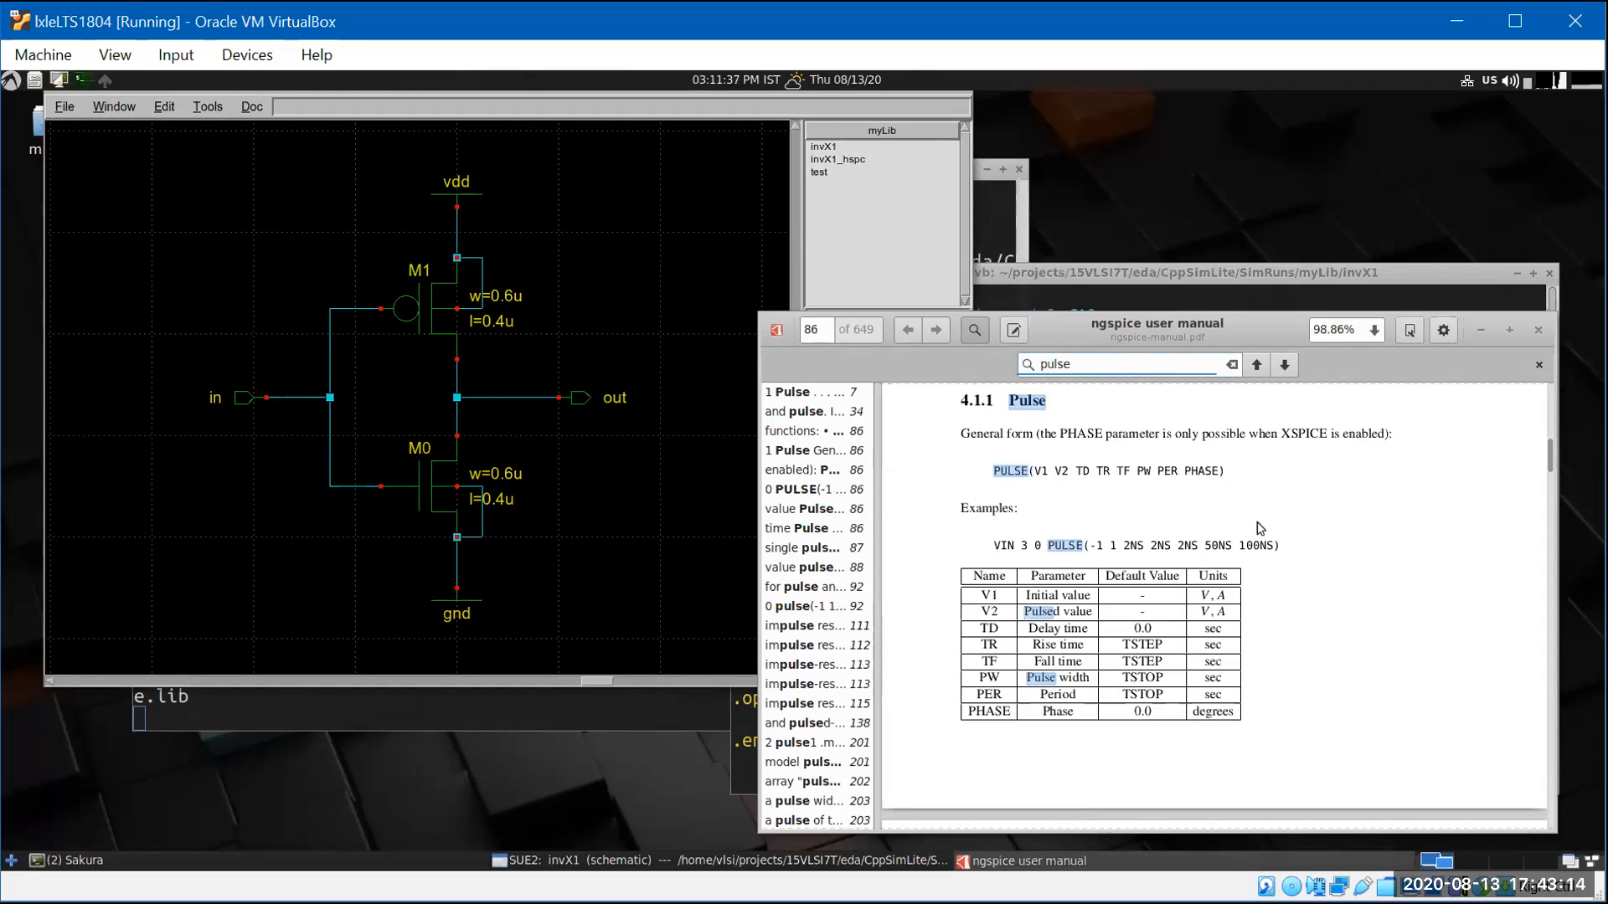
pyautogui.click(1480, 335)
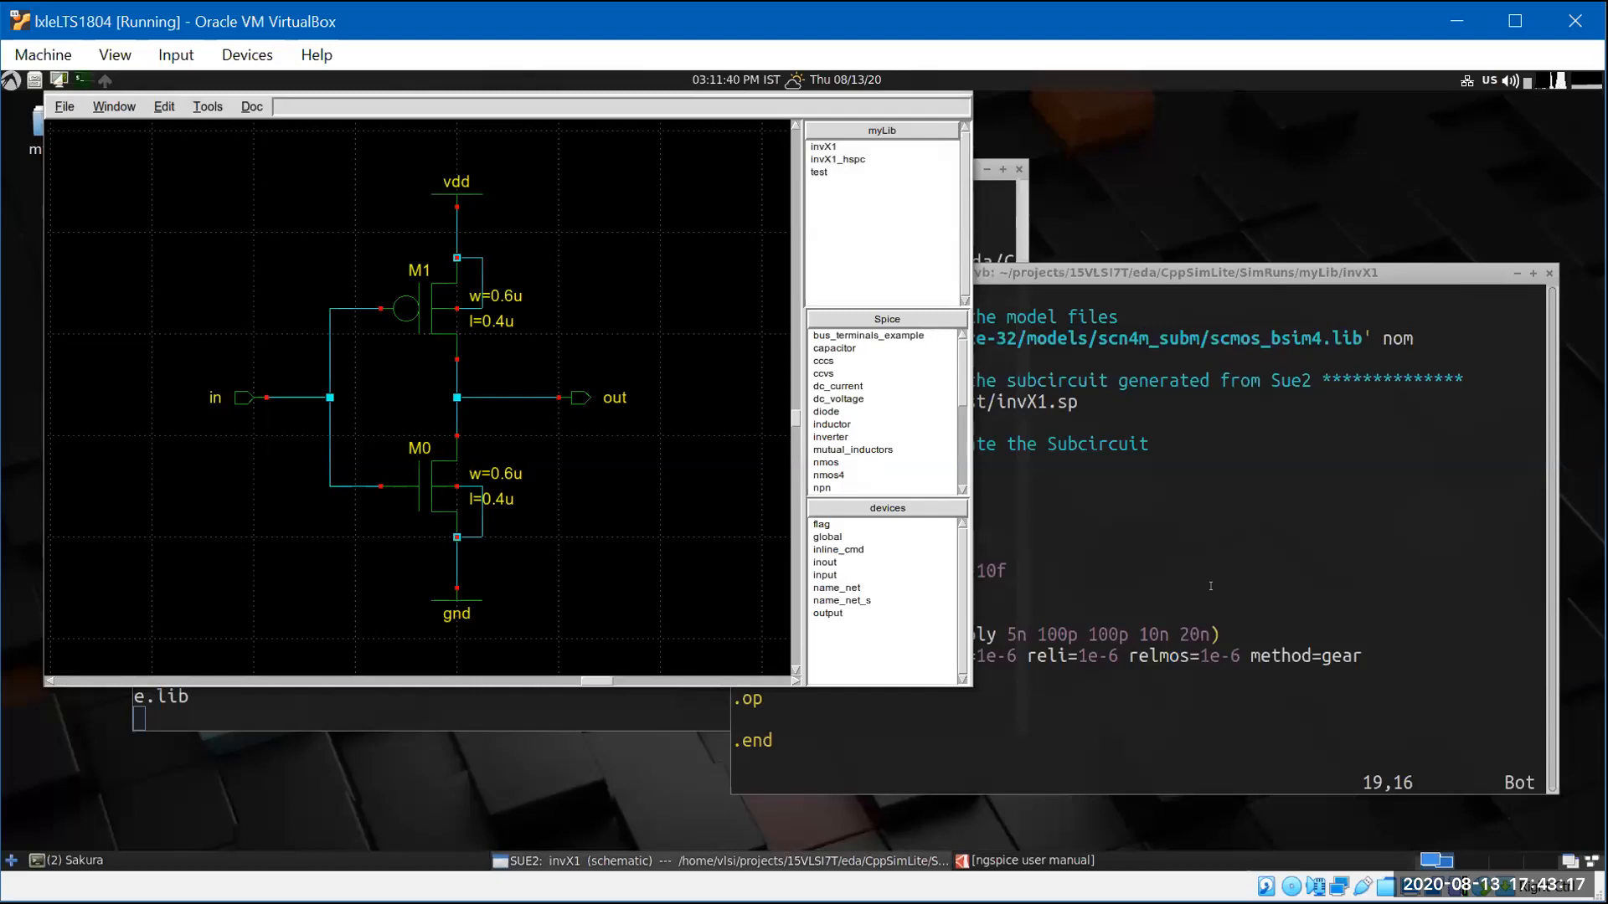
# - Look through the Spice device library in Sue2 for voltage source types and return to the testbench
pyautogui.click(1206, 588)
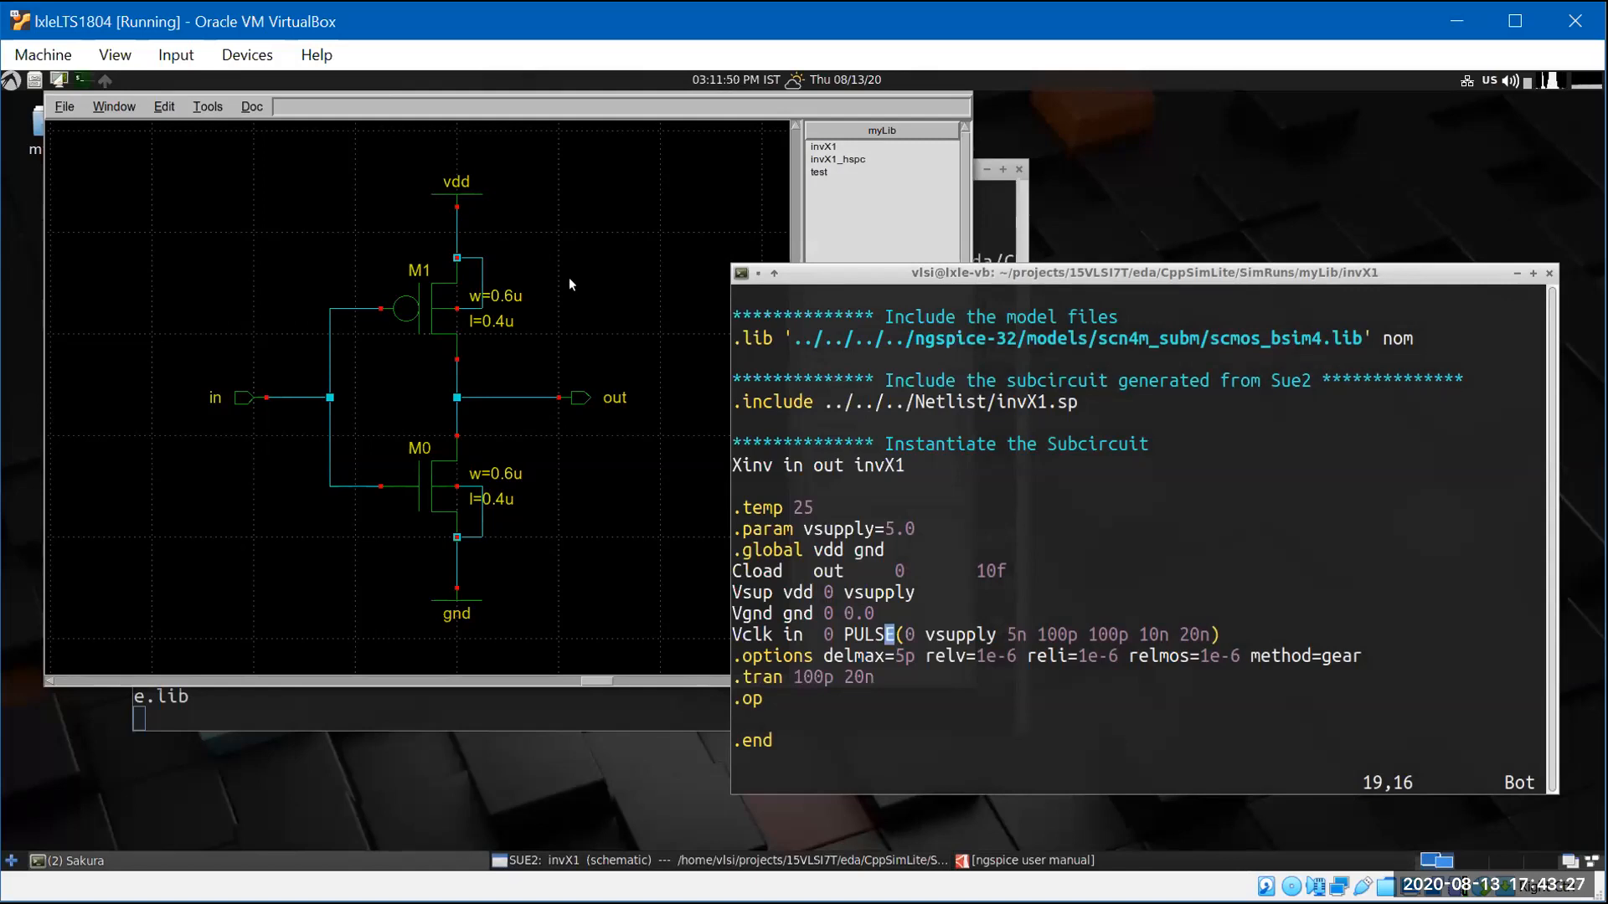
pyautogui.click(609, 108)
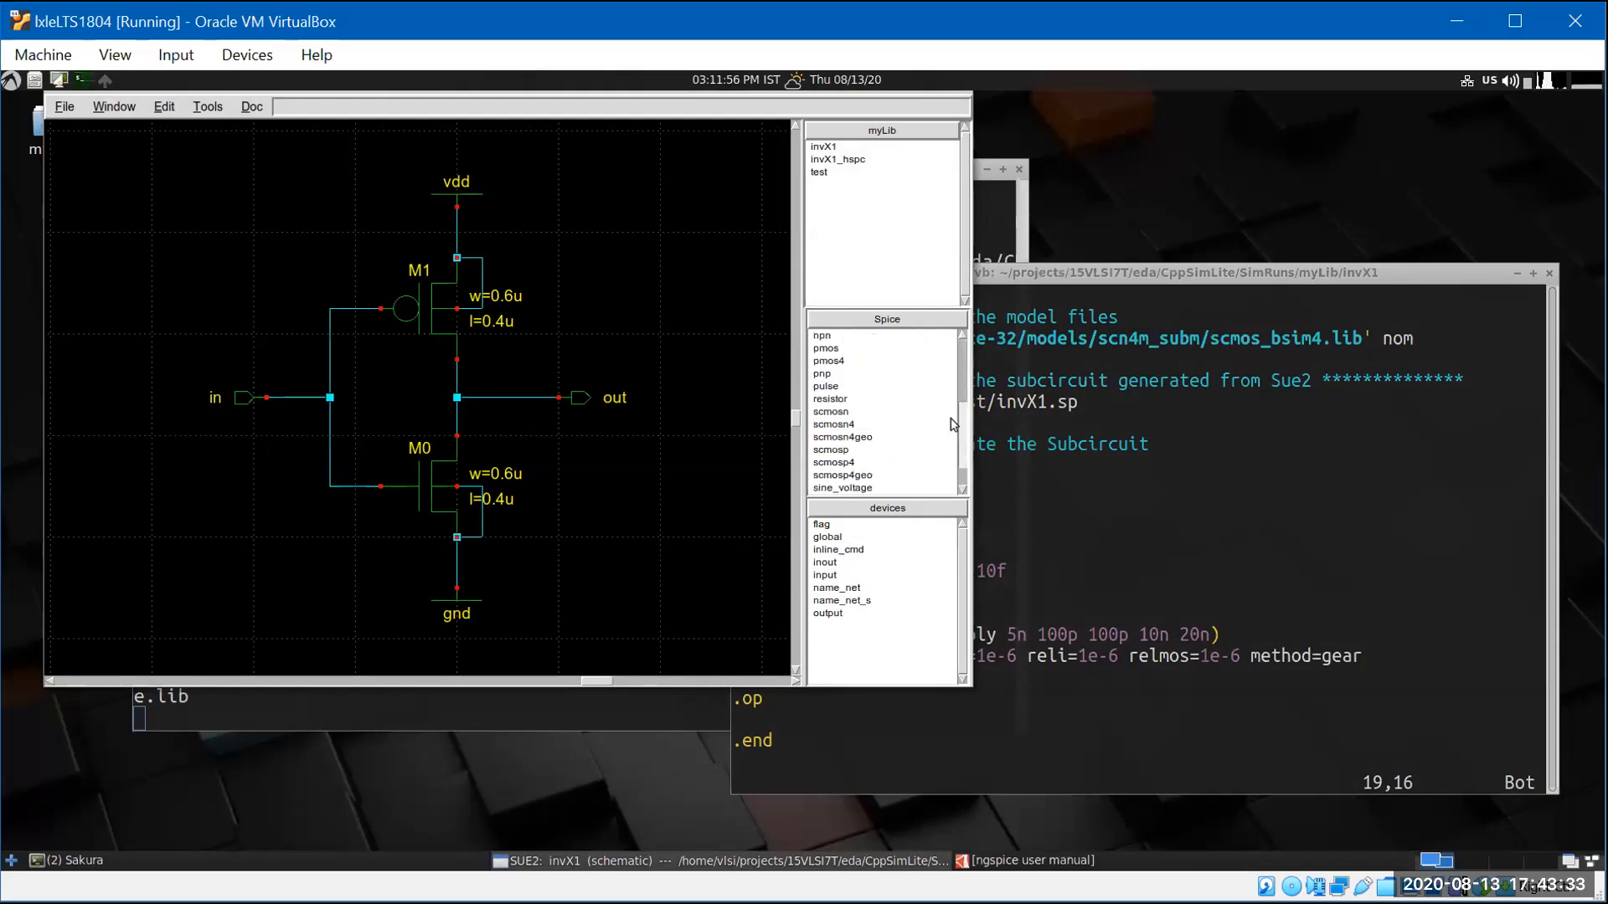
pyautogui.click(1202, 269)
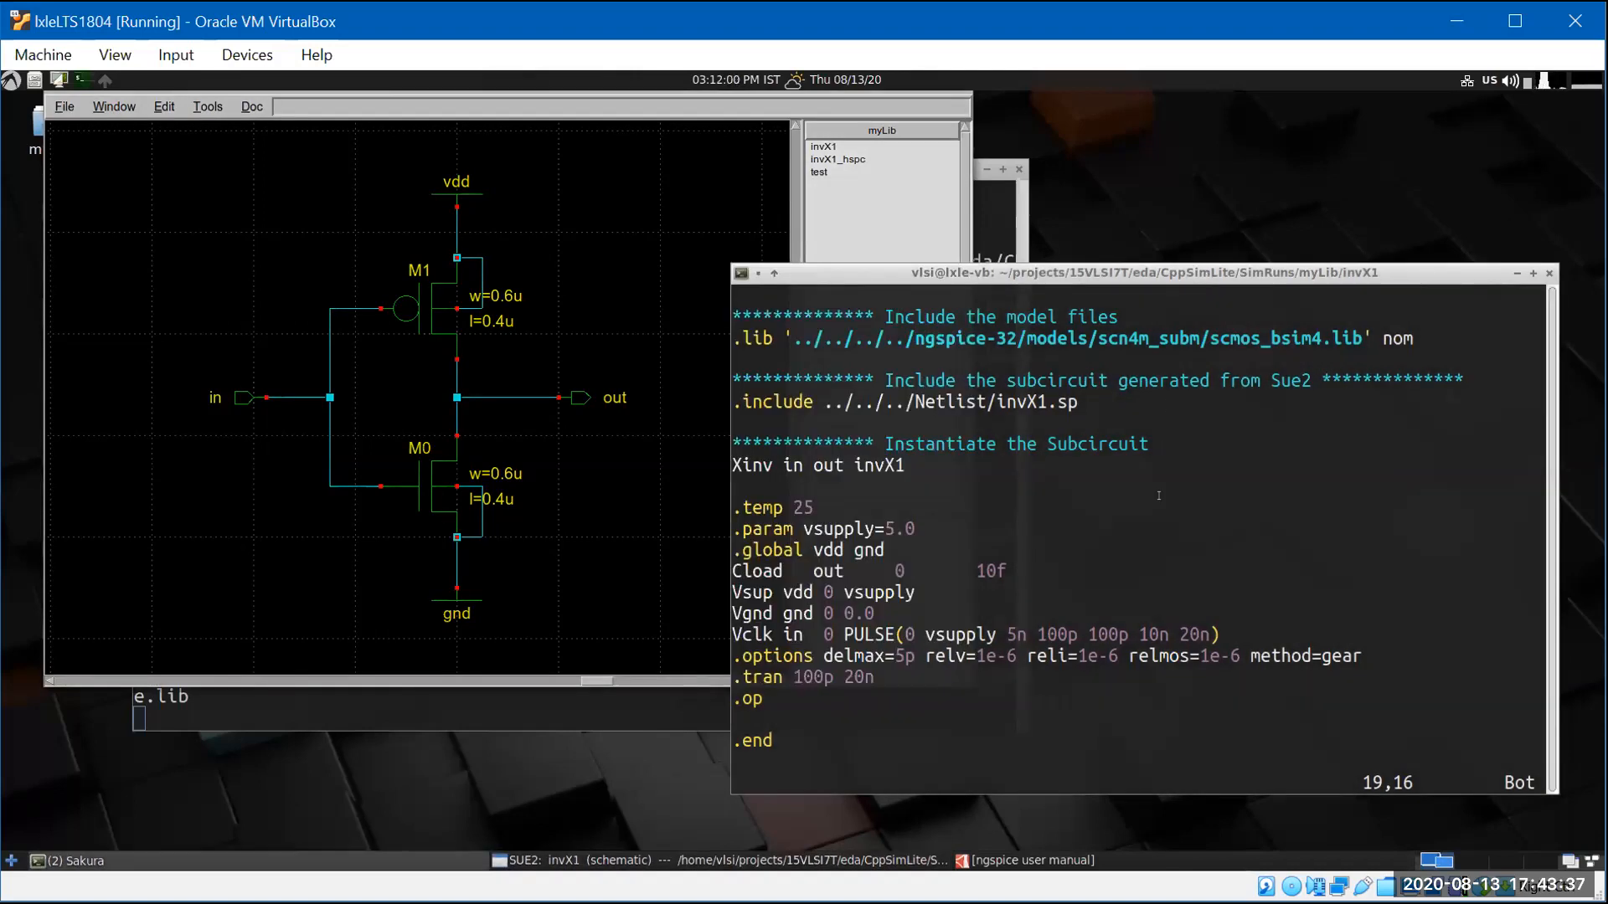
# - Review the .options line, the .tran line's time values and the remaining statements down to the end of the testbench
pyautogui.press('j')
pyautogui.press('Down')
pyautogui.press('Down')
pyautogui.press('Up')
pyautogui.press('Left')
pyautogui.press('Left')
pyautogui.press('Left')
pyautogui.press('Left')
pyautogui.press('Left')
pyautogui.press('Left')
pyautogui.press('Left')
pyautogui.press('Right')
pyautogui.press('Right')
pyautogui.press('Right')
pyautogui.press('Right')
pyautogui.press('Right')
pyautogui.press('Right')
pyautogui.press('Up')
pyautogui.press('Up')
pyautogui.press('Up')
pyautogui.press('Down')
pyautogui.press('Down')
pyautogui.press('Down')
pyautogui.press('Down')
pyautogui.press('Down')
pyautogui.press('Down')
pyautogui.press('Down')
# - Save and close the testbench, and try to run the simulation of TB_invX1.sp in ngspice
pyautogui.write(':wq')
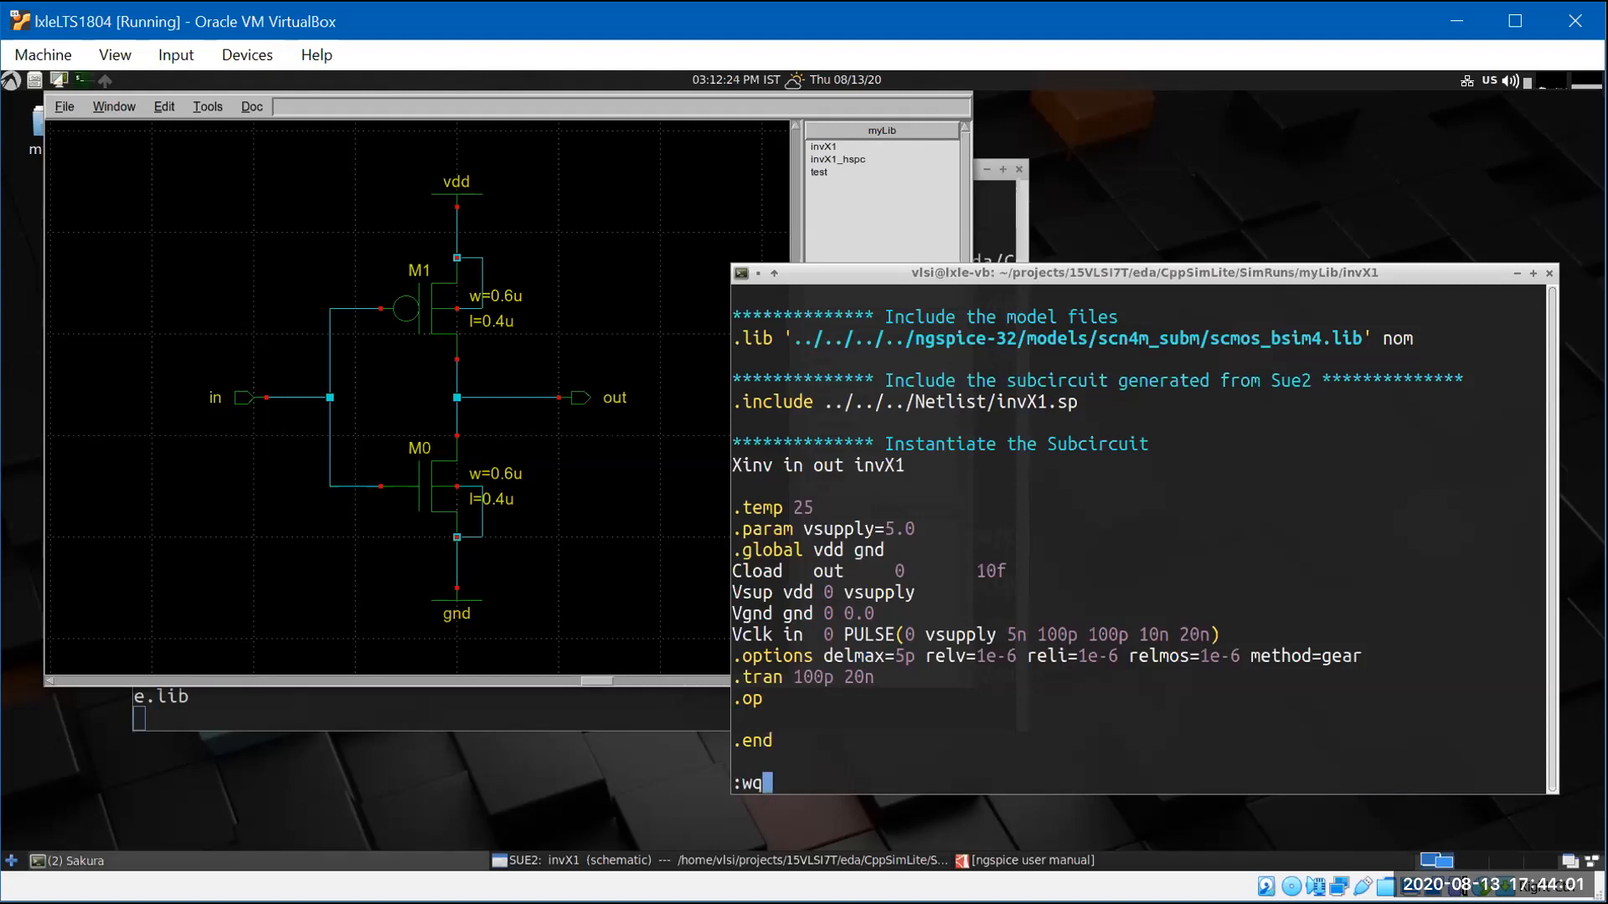
pyautogui.press('Return')
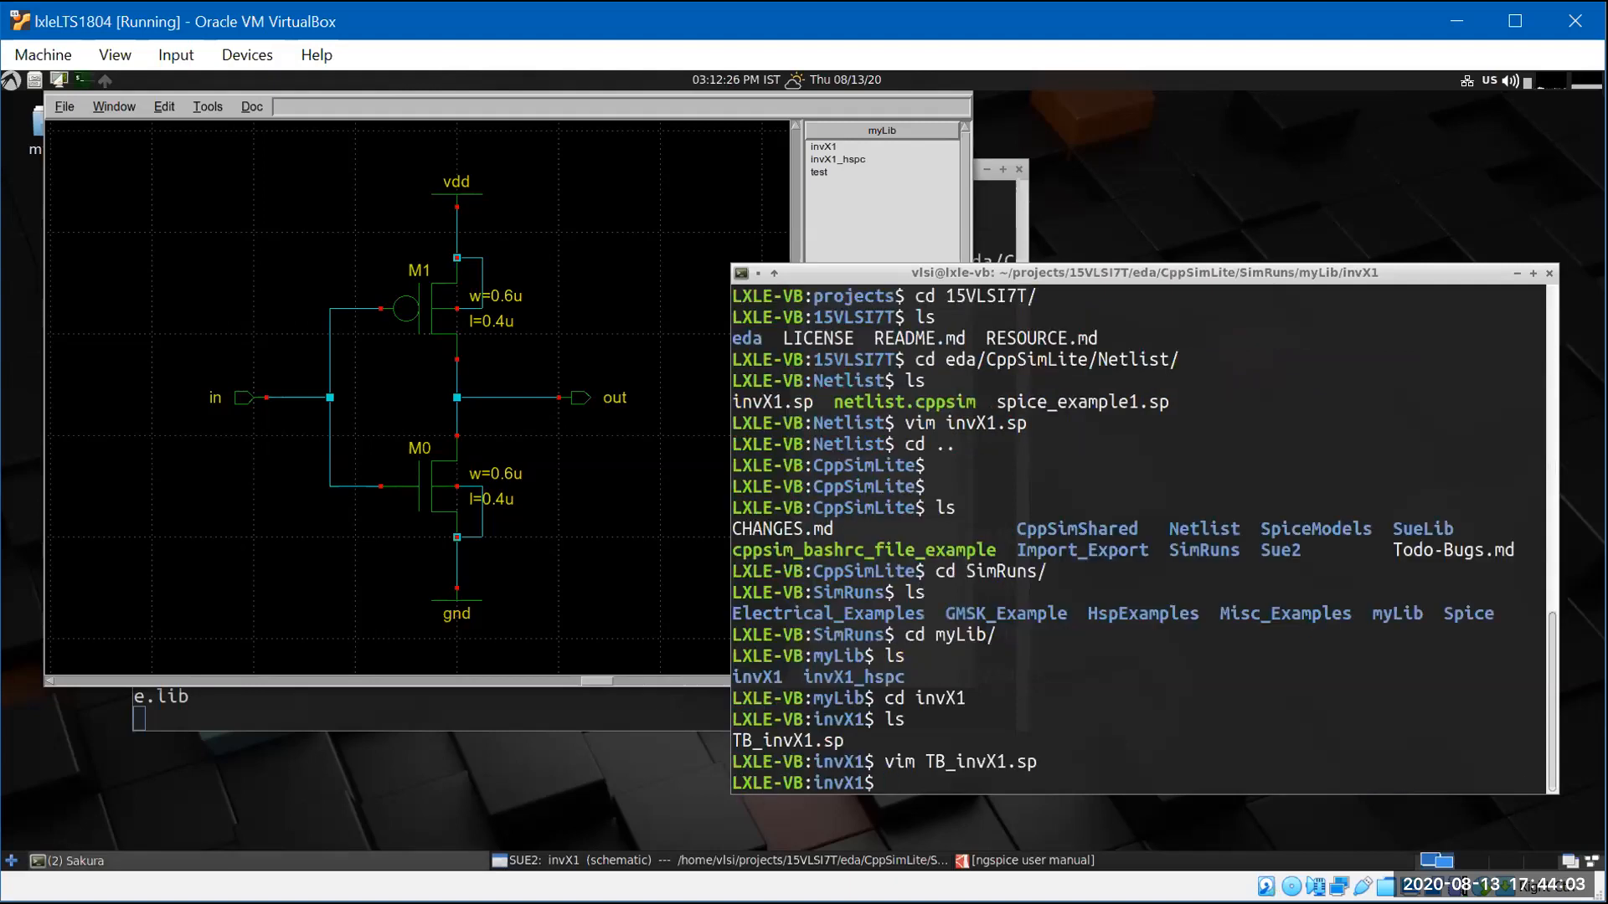
pyautogui.write('ngspice TB_i')
pyautogui.press('Tab')
pyautogui.press('Return')
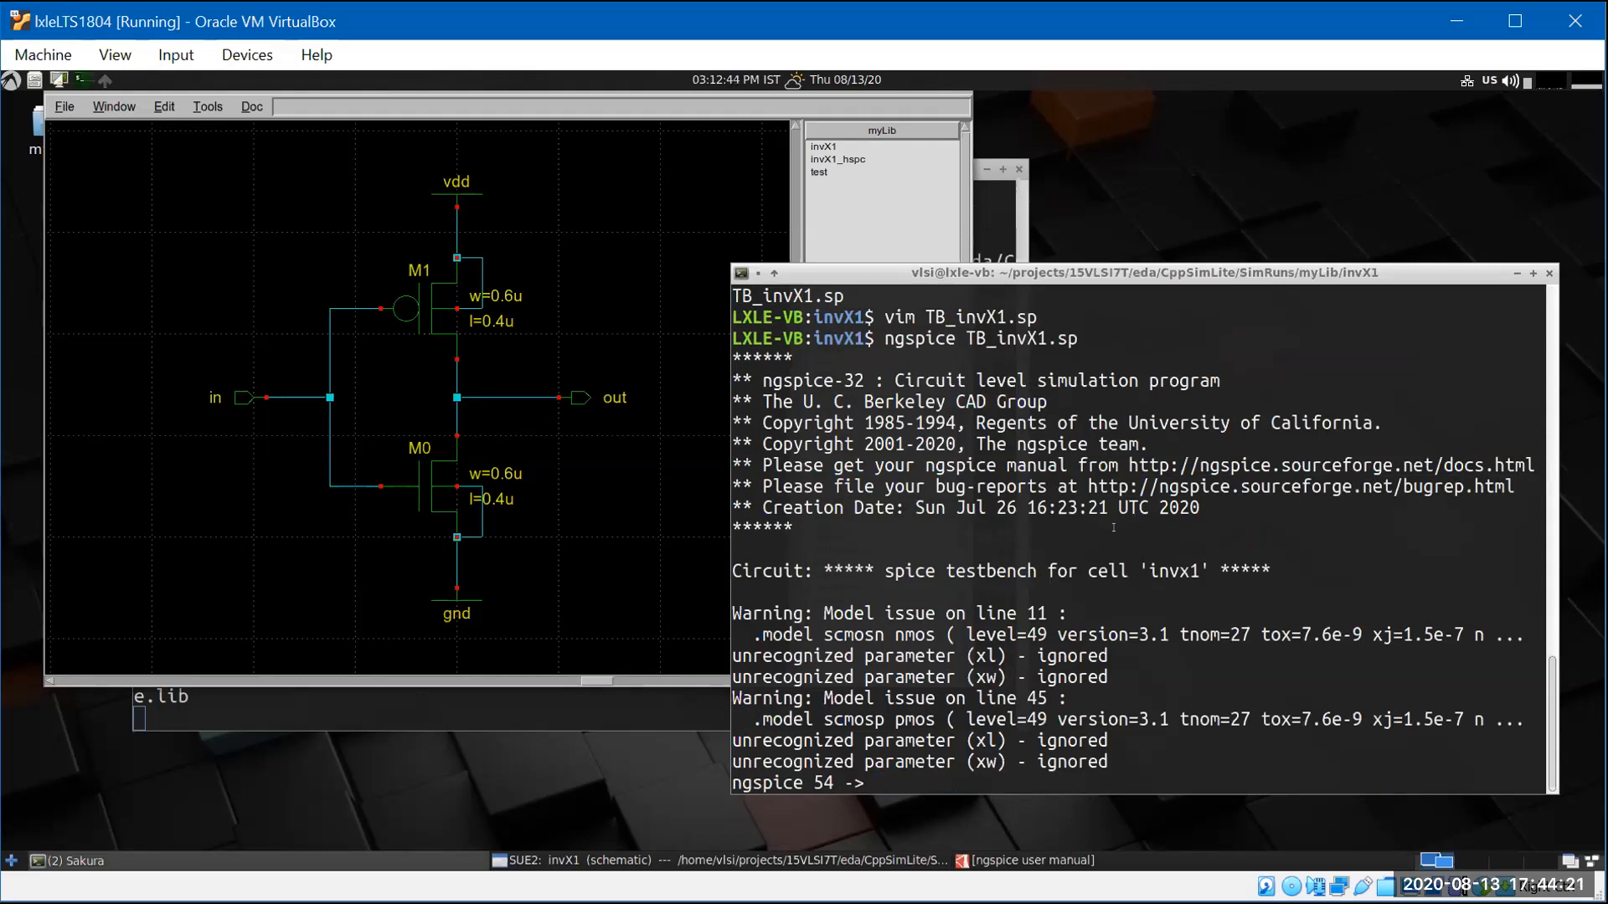
pyautogui.write('run')
pyautogui.press('Return')
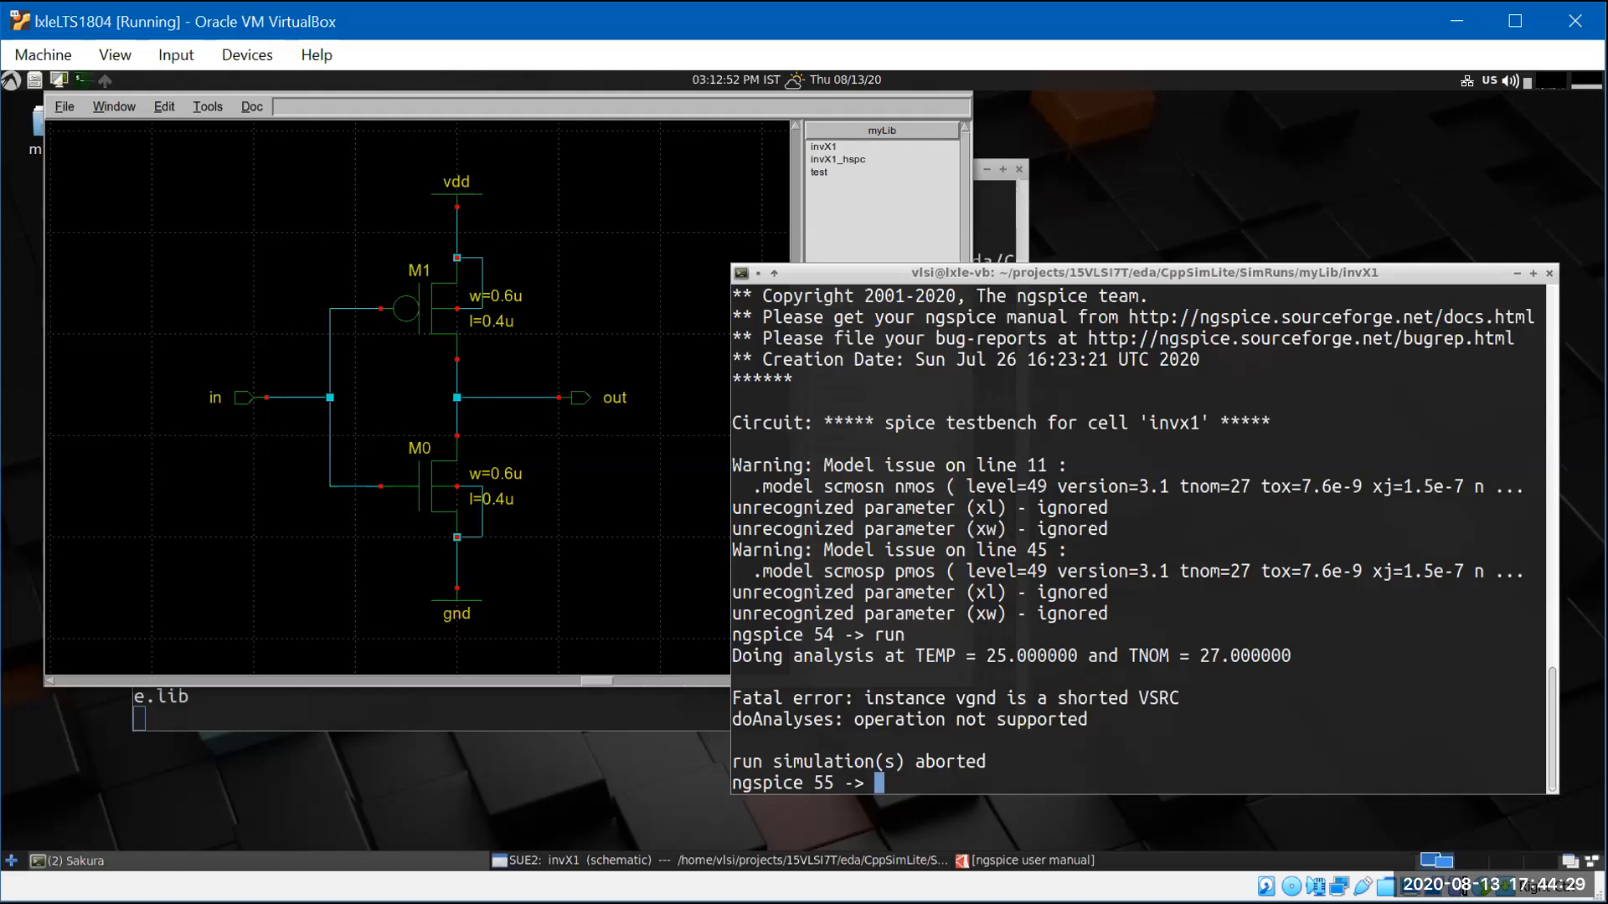
# - Exit ngspice and reopen TB_invX1.sp in vim
pyautogui.write('exit')
pyautogui.press('Return')
pyautogui.press('Return')
pyautogui.press('Return')
pyautogui.write('vim TB_invX1.sp')
pyautogui.press('Return')
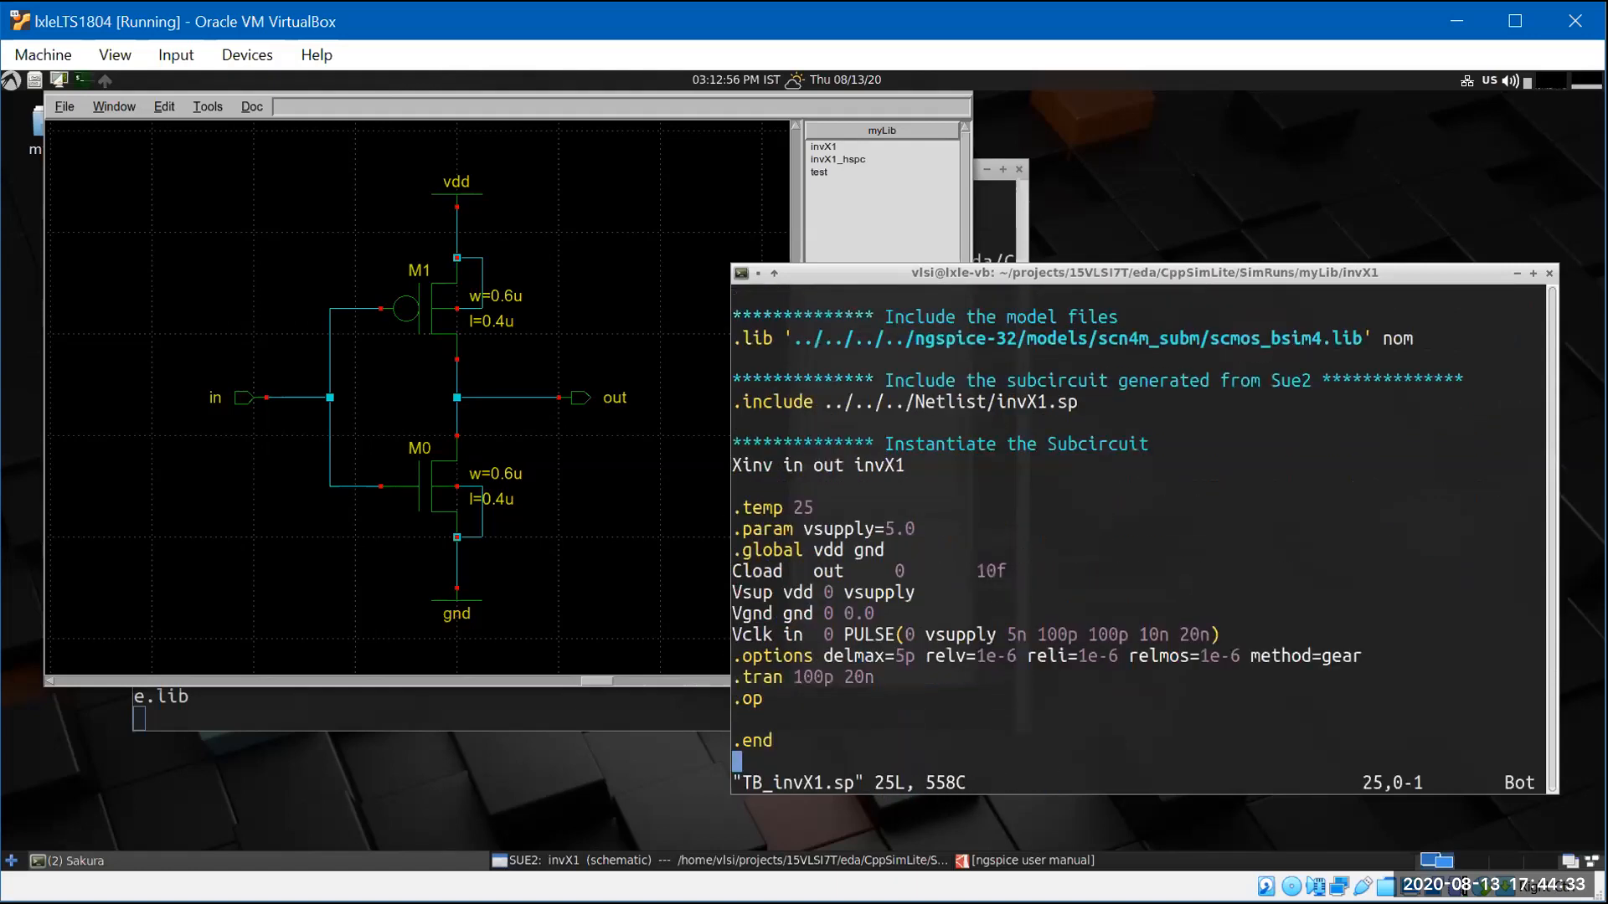
# - Delete the Vgnd ground source line from the testbench, then save and close the file
pyautogui.press('Up')
pyautogui.press('Up')
pyautogui.press('Up')
pyautogui.press('Up')
pyautogui.press('Up')
pyautogui.press('Up')
pyautogui.press('Up')
pyautogui.press('d')
pyautogui.press('d')
pyautogui.write(':wq')
pyautogui.press('Return')
pyautogui.press('Return')
pyautogui.press('Return')
# - Load the corrected TB_invX1.sp testbench in ngspice and run the simulation
pyautogui.press('Up')
pyautogui.press('Up')
pyautogui.press('Return')
pyautogui.write('run')
pyautogui.press('Return')
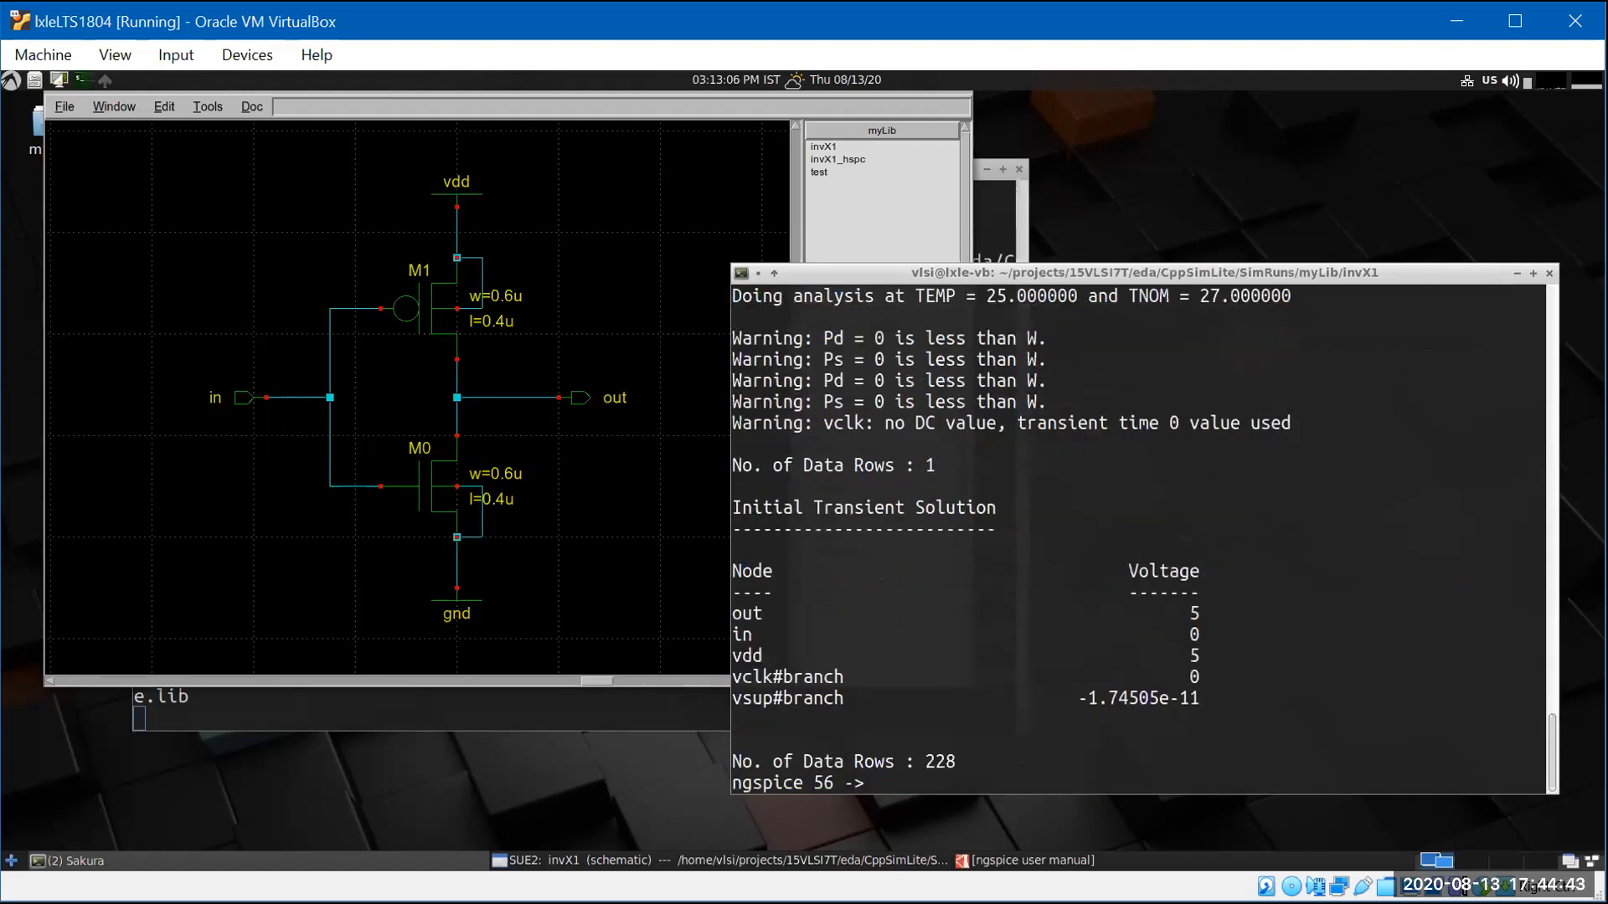
# - Plot v(in)+5.5 and v(out) together to compare the inverter's input and output waveforms
pyautogui.write('plot v(in)+5.5')
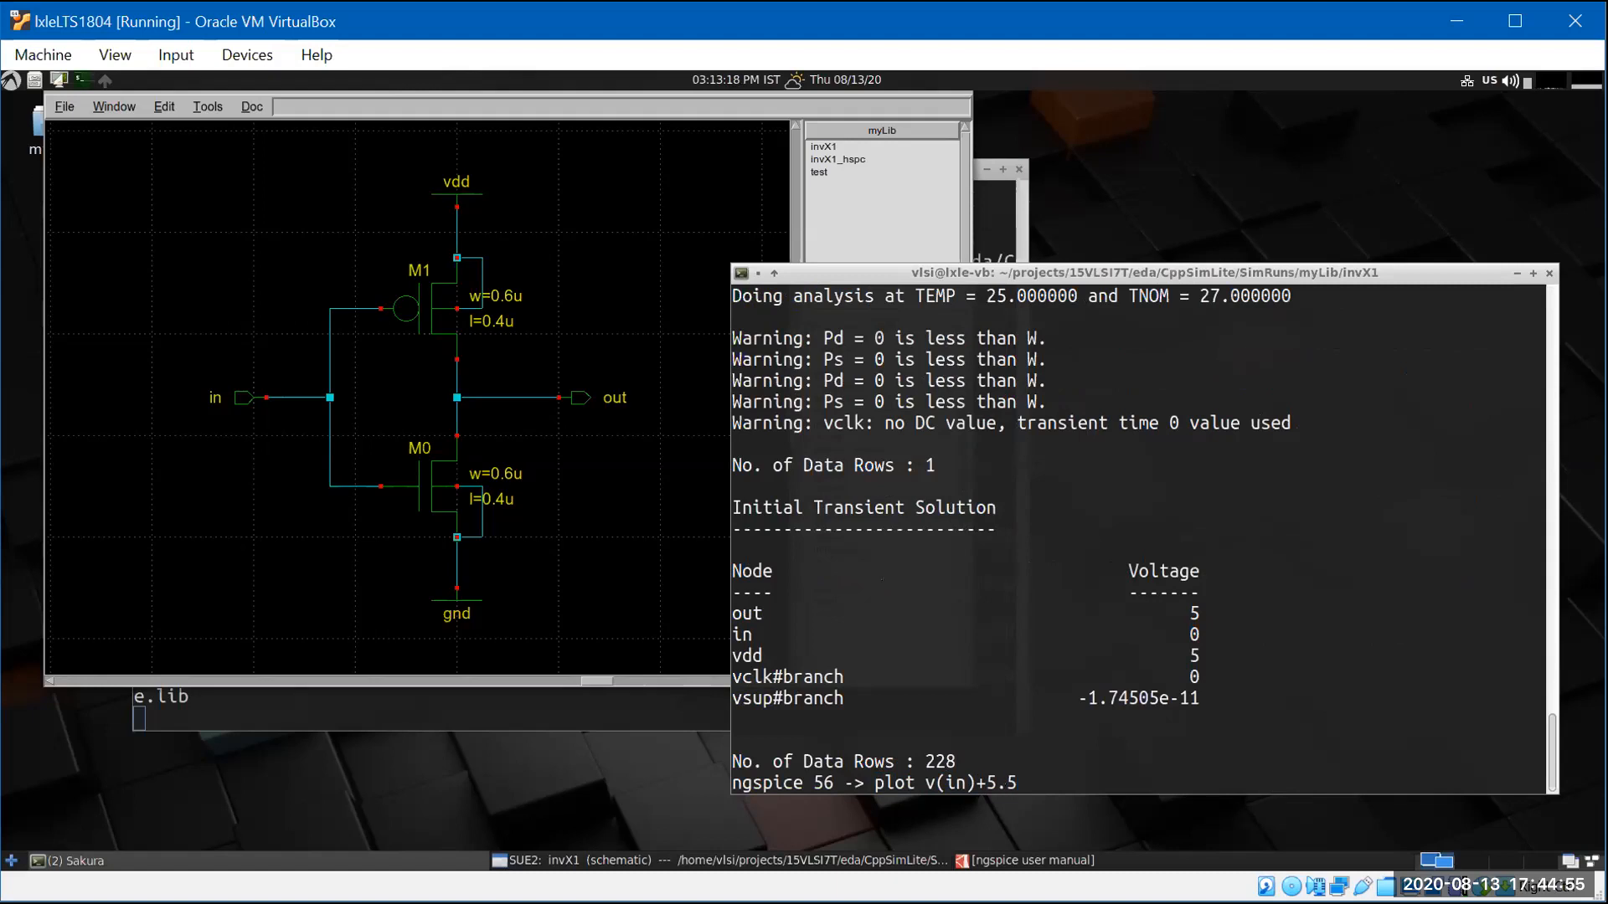
pyautogui.write(' v(out)')
pyautogui.press('Return')
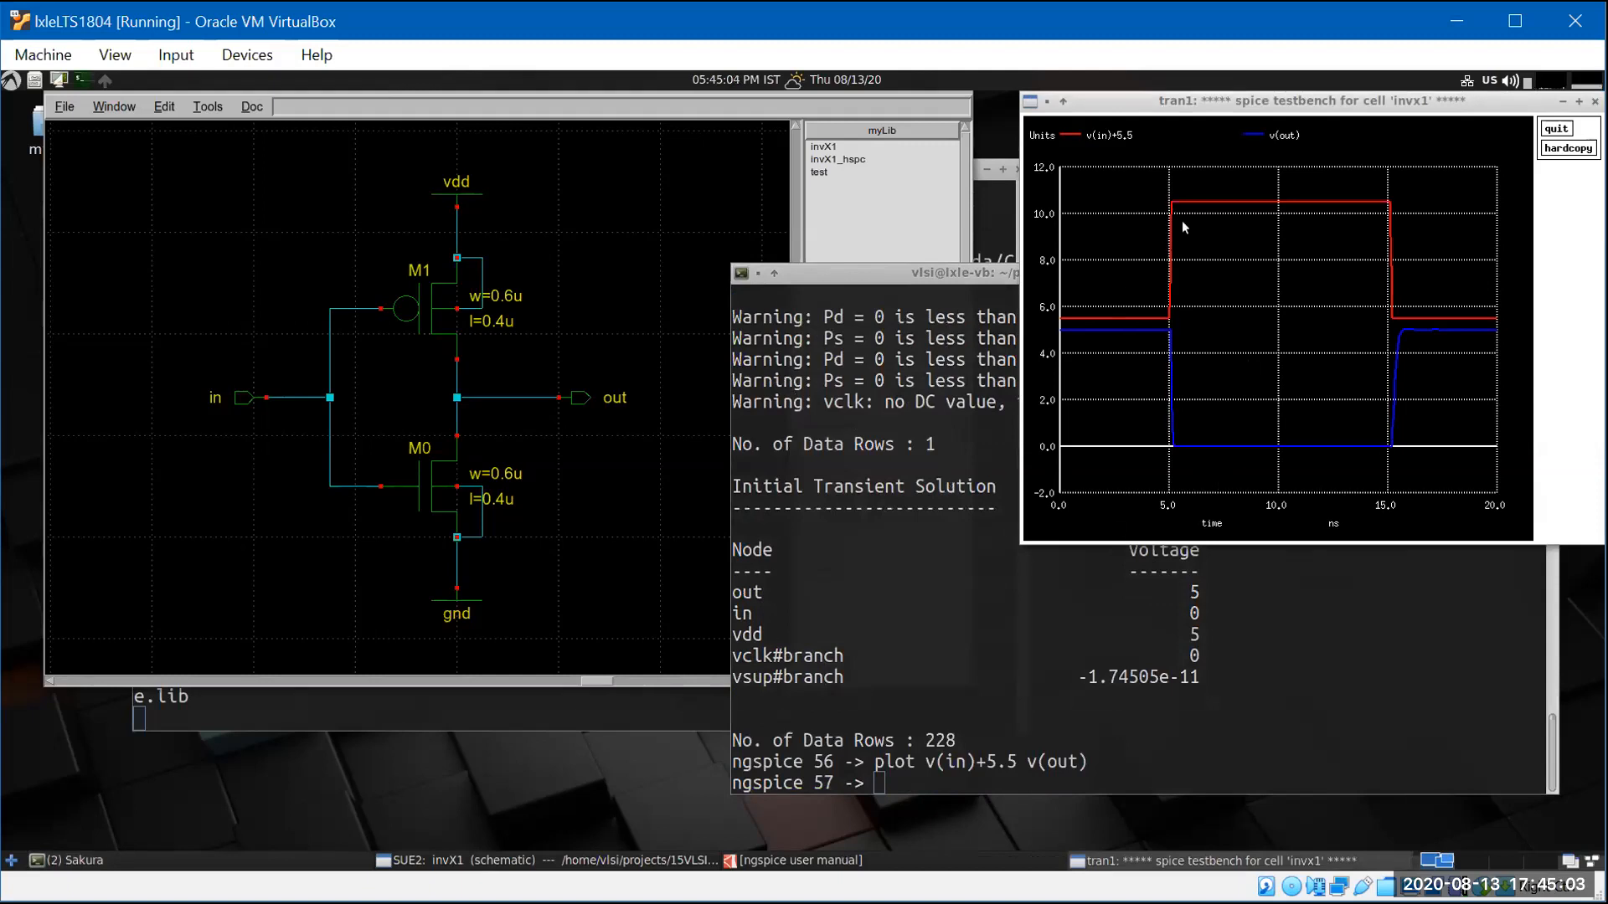
# - Inspect zoomed plots of both input transitions and measure the time between two points on the output's rising edge
pyautogui.moveTo(1162, 184); pyautogui.dragTo(1187, 417)
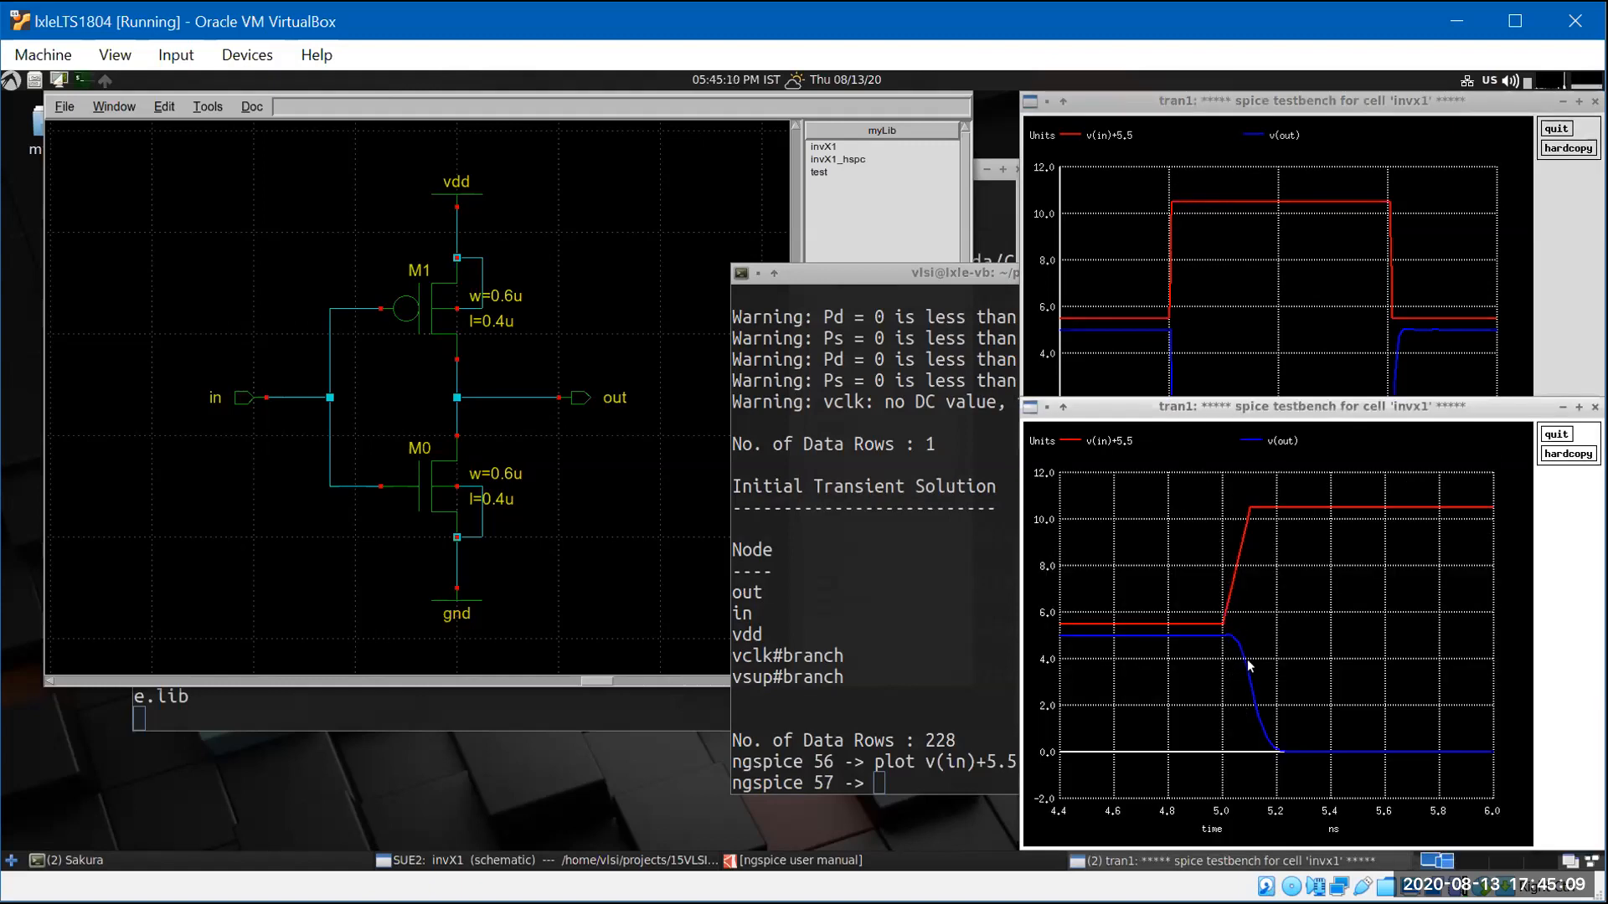
pyautogui.click(1556, 435)
pyautogui.moveTo(1360, 310); pyautogui.dragTo(1419, 478)
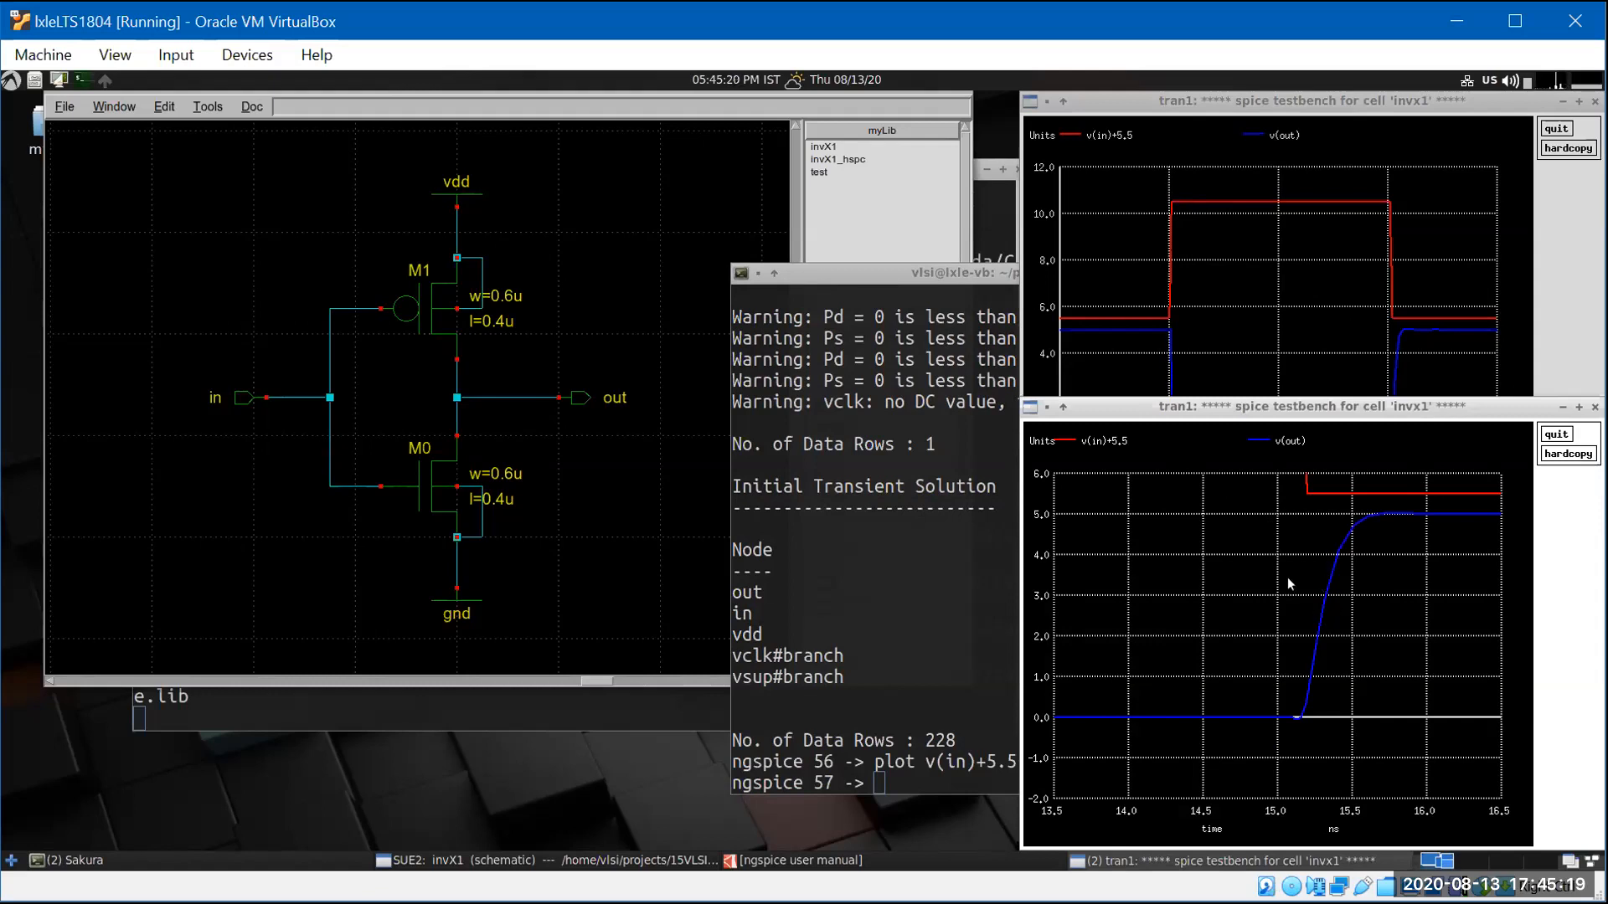
pyautogui.moveTo(1352, 524); pyautogui.dragTo(1306, 702)
pyautogui.click(878, 687)
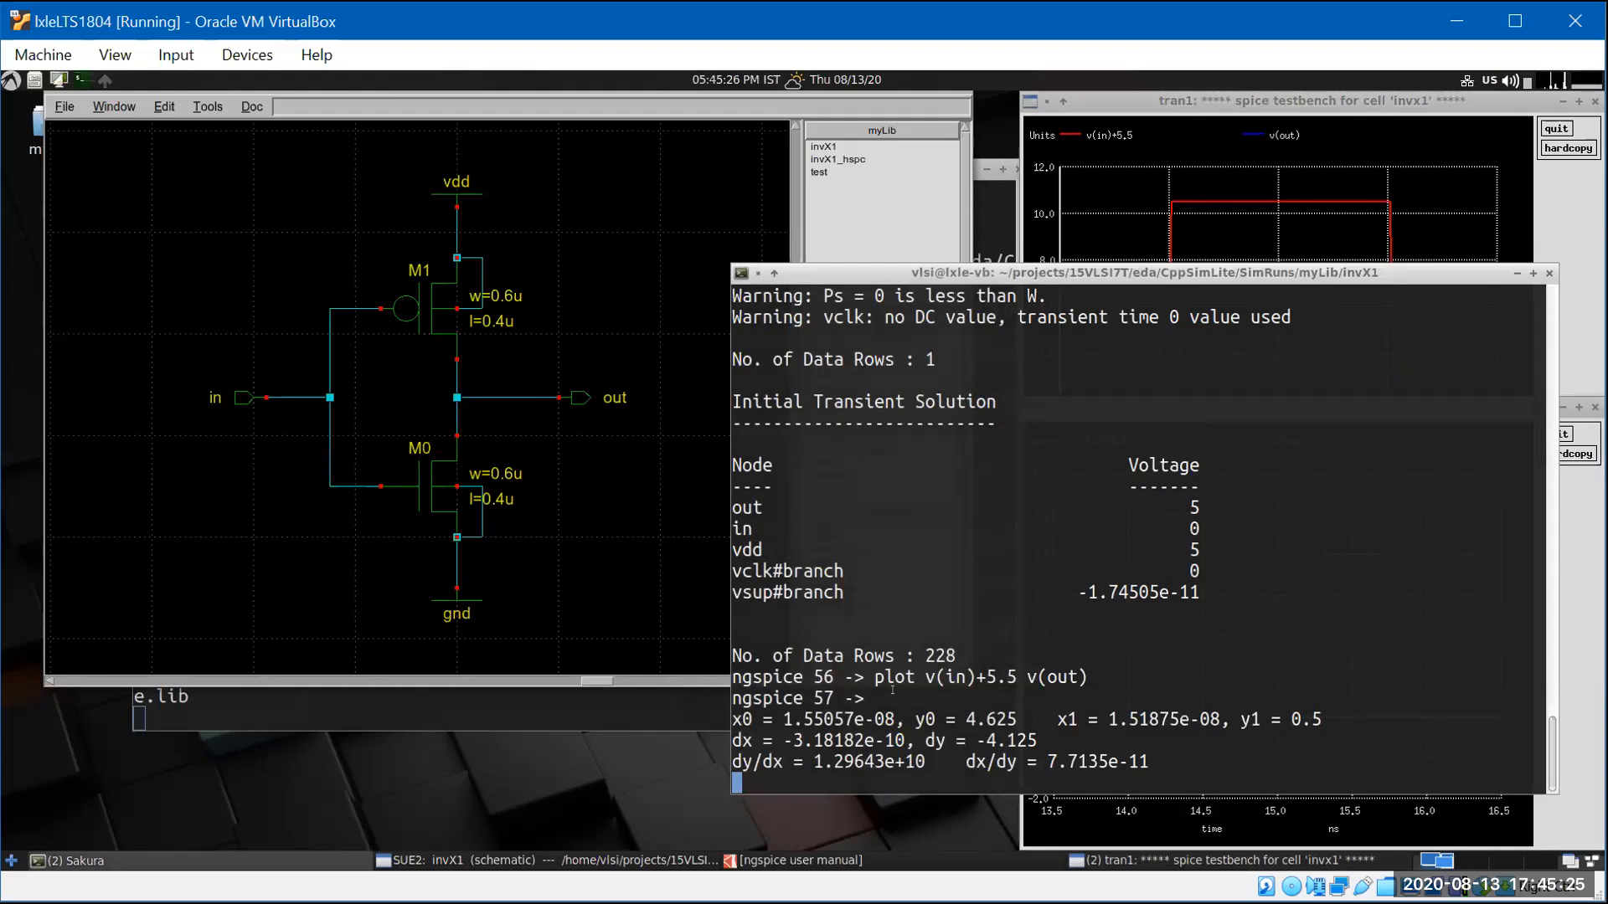
# - Close the remaining waveform plots and exit ngspice
pyautogui.click(1281, 209)
pyautogui.click(1556, 128)
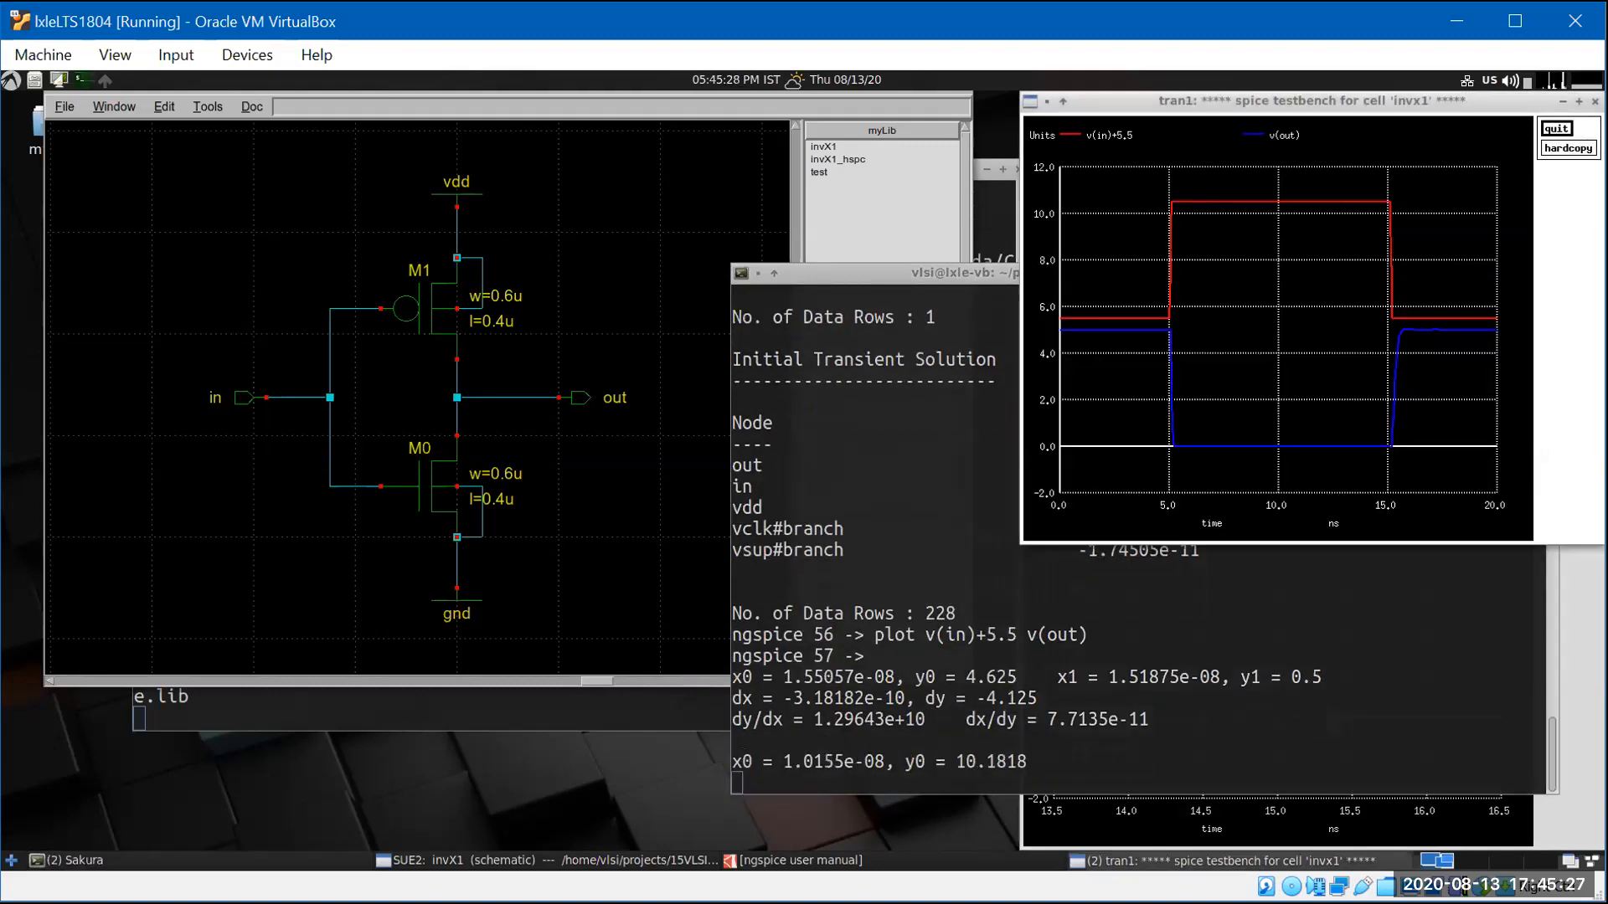
pyautogui.click(1369, 817)
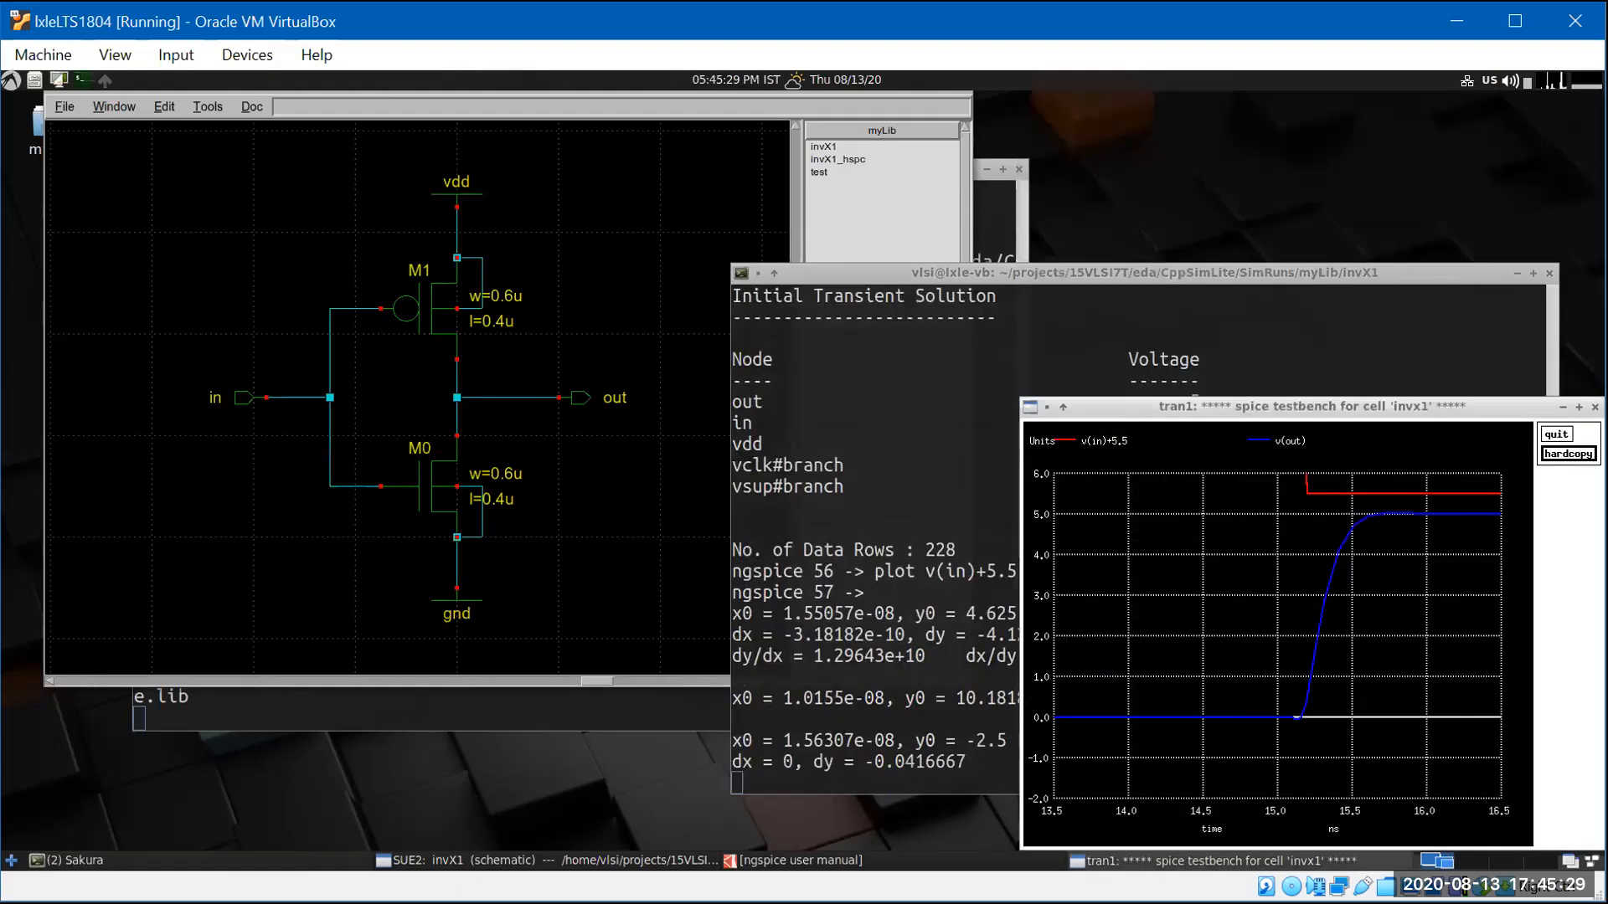
pyautogui.click(1556, 435)
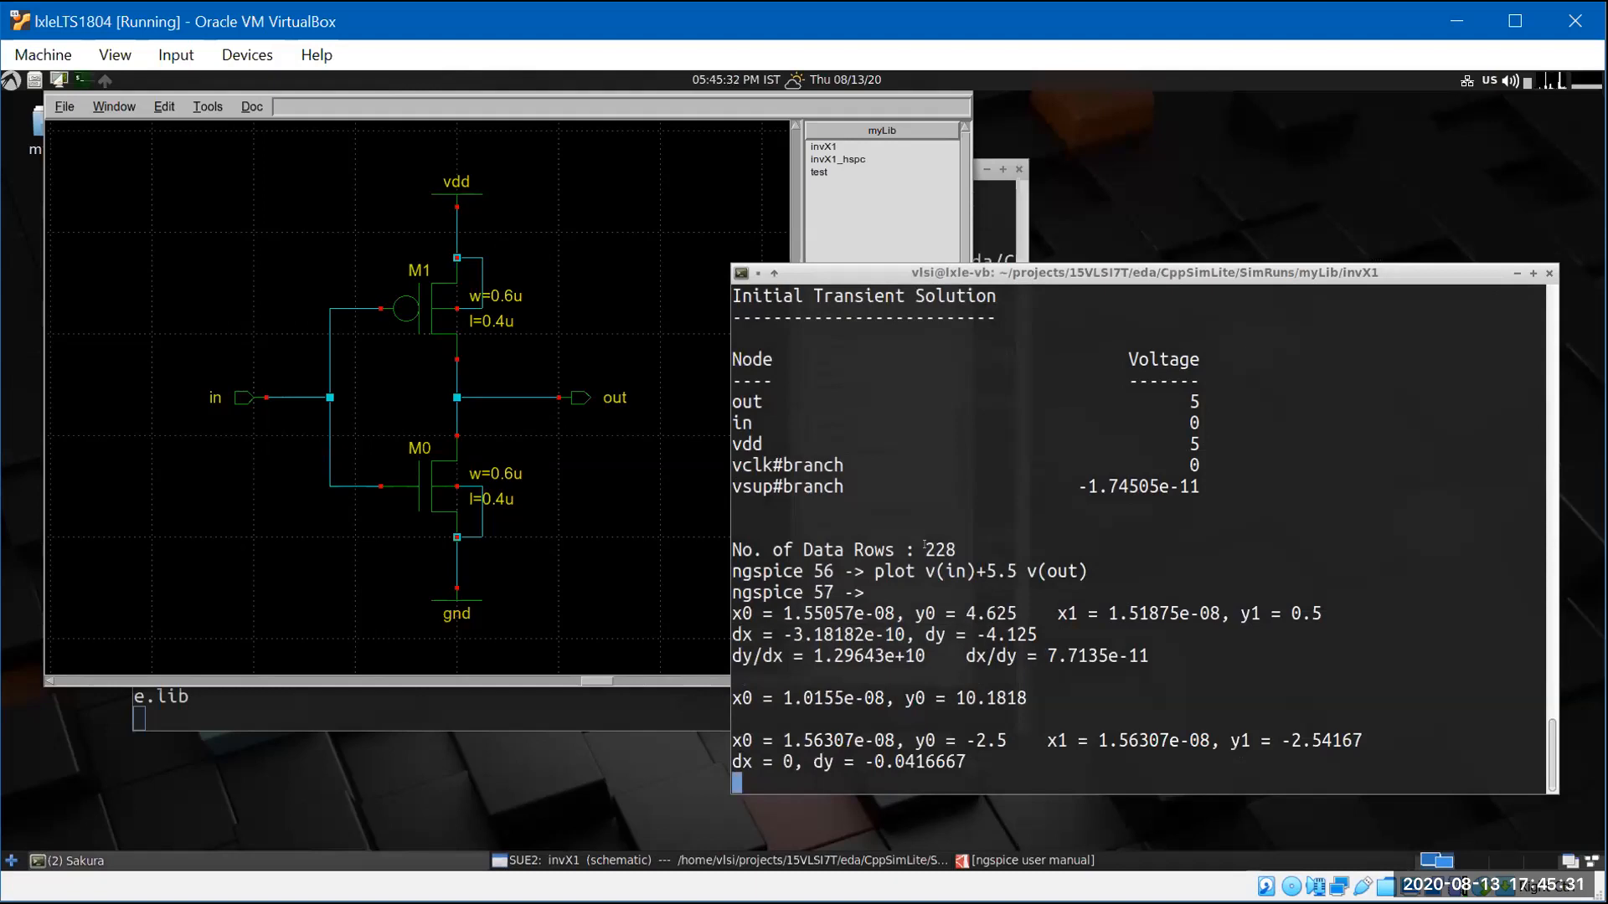
pyautogui.press('Return')
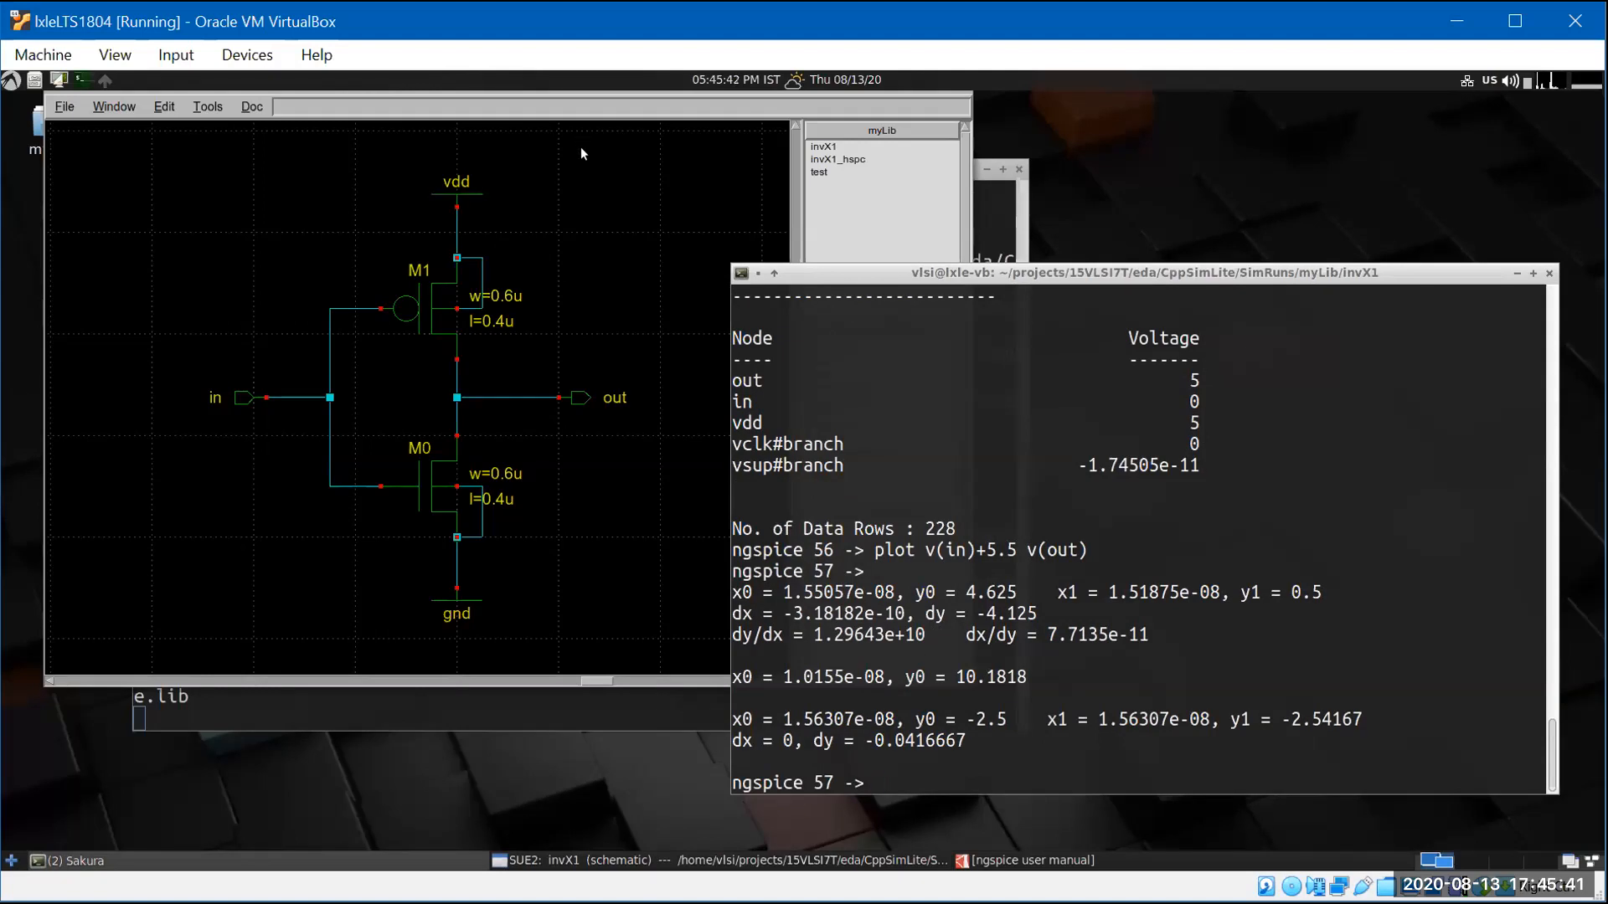
pyautogui.write('exit')
pyautogui.press('Return')
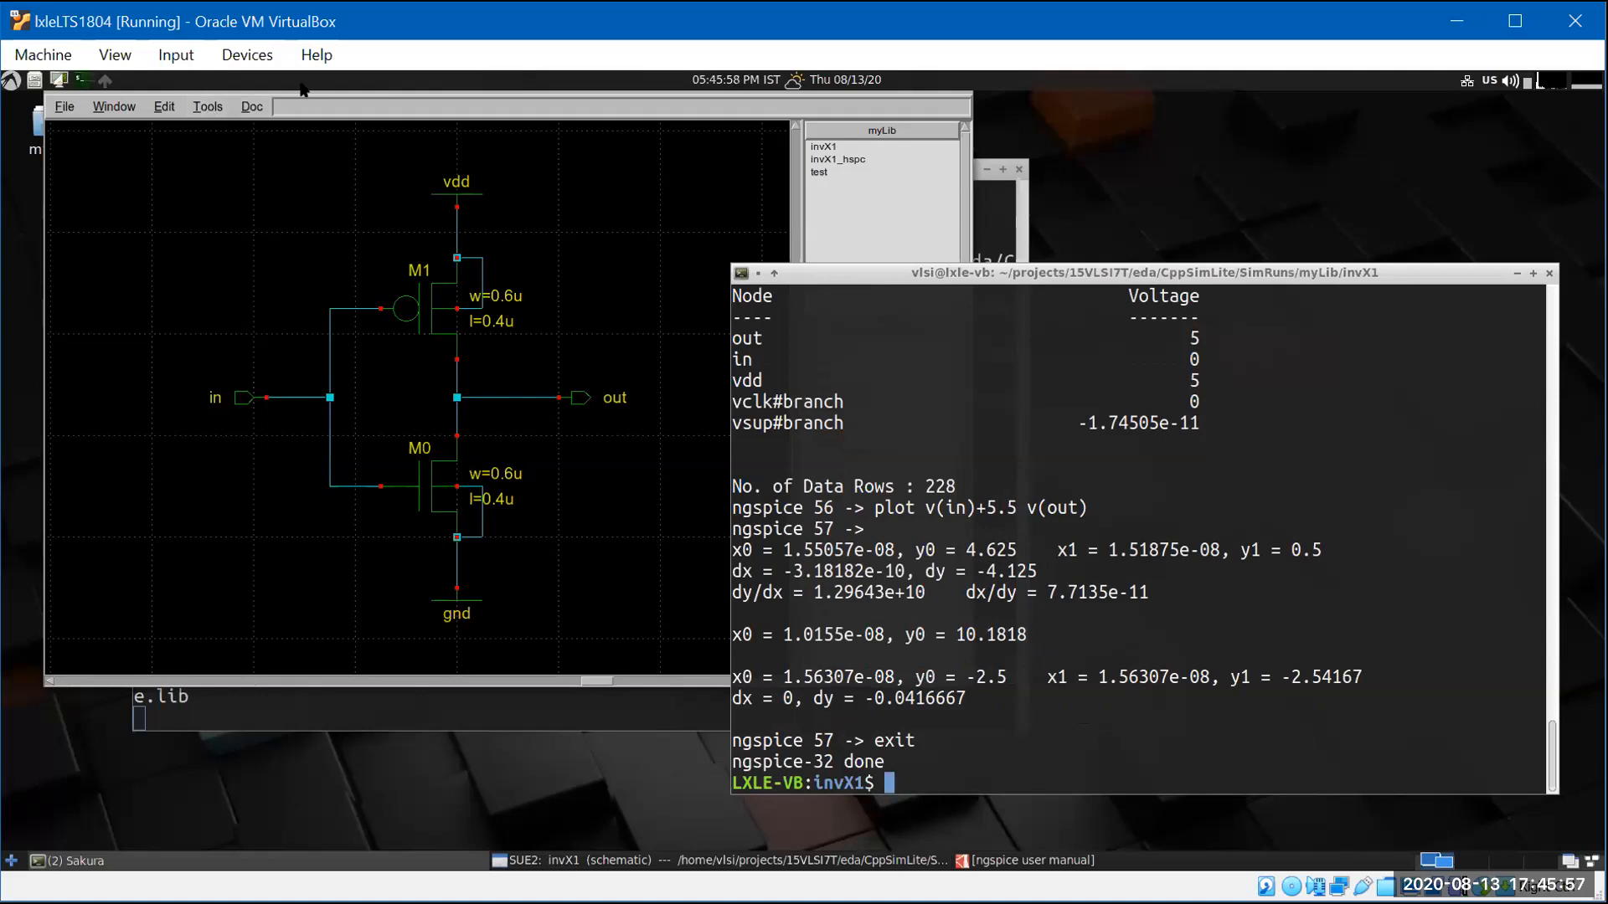
# - Open the HSPC Manual from Sue2 and skim its introduction, example parameter file and parameter statement documentation, then close it
pyautogui.click(198, 109)
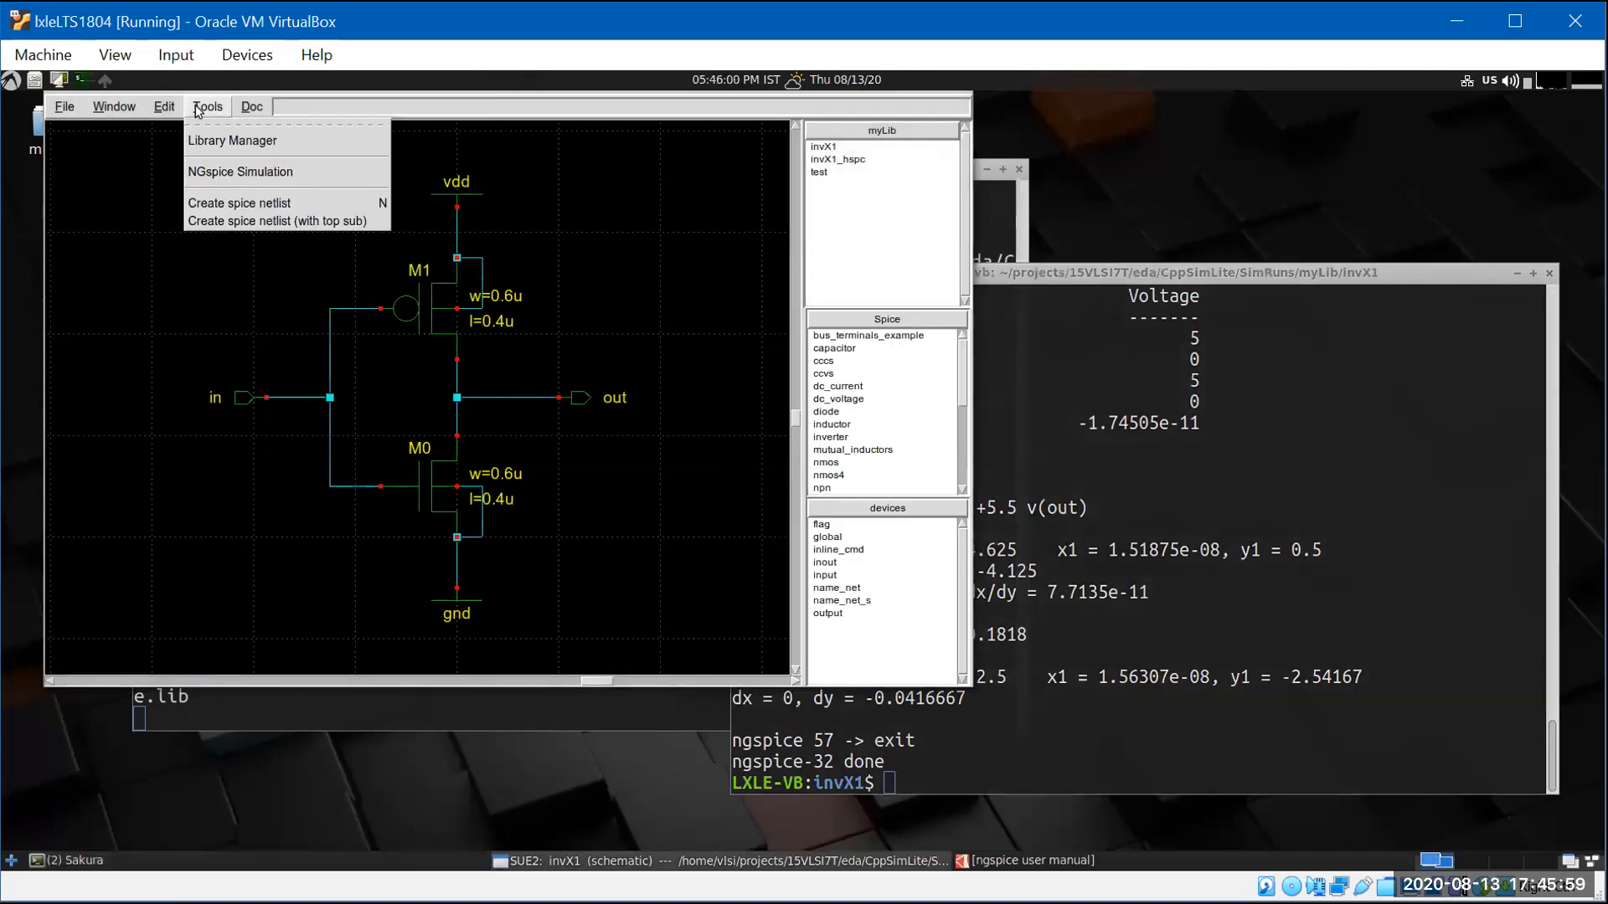
pyautogui.click(252, 106)
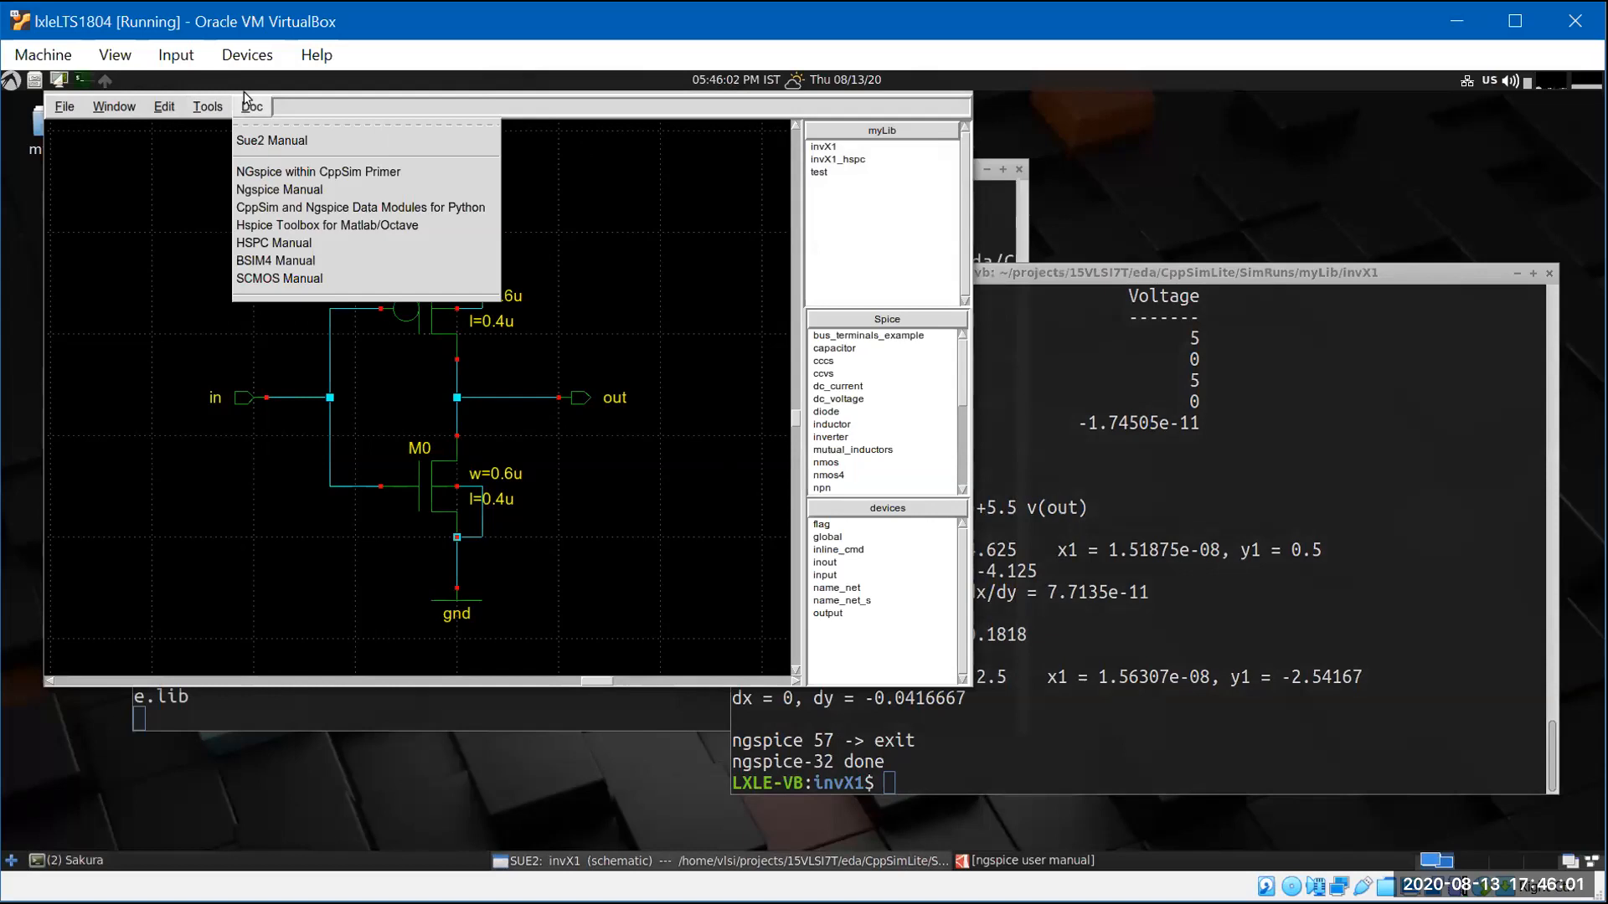
pyautogui.click(258, 244)
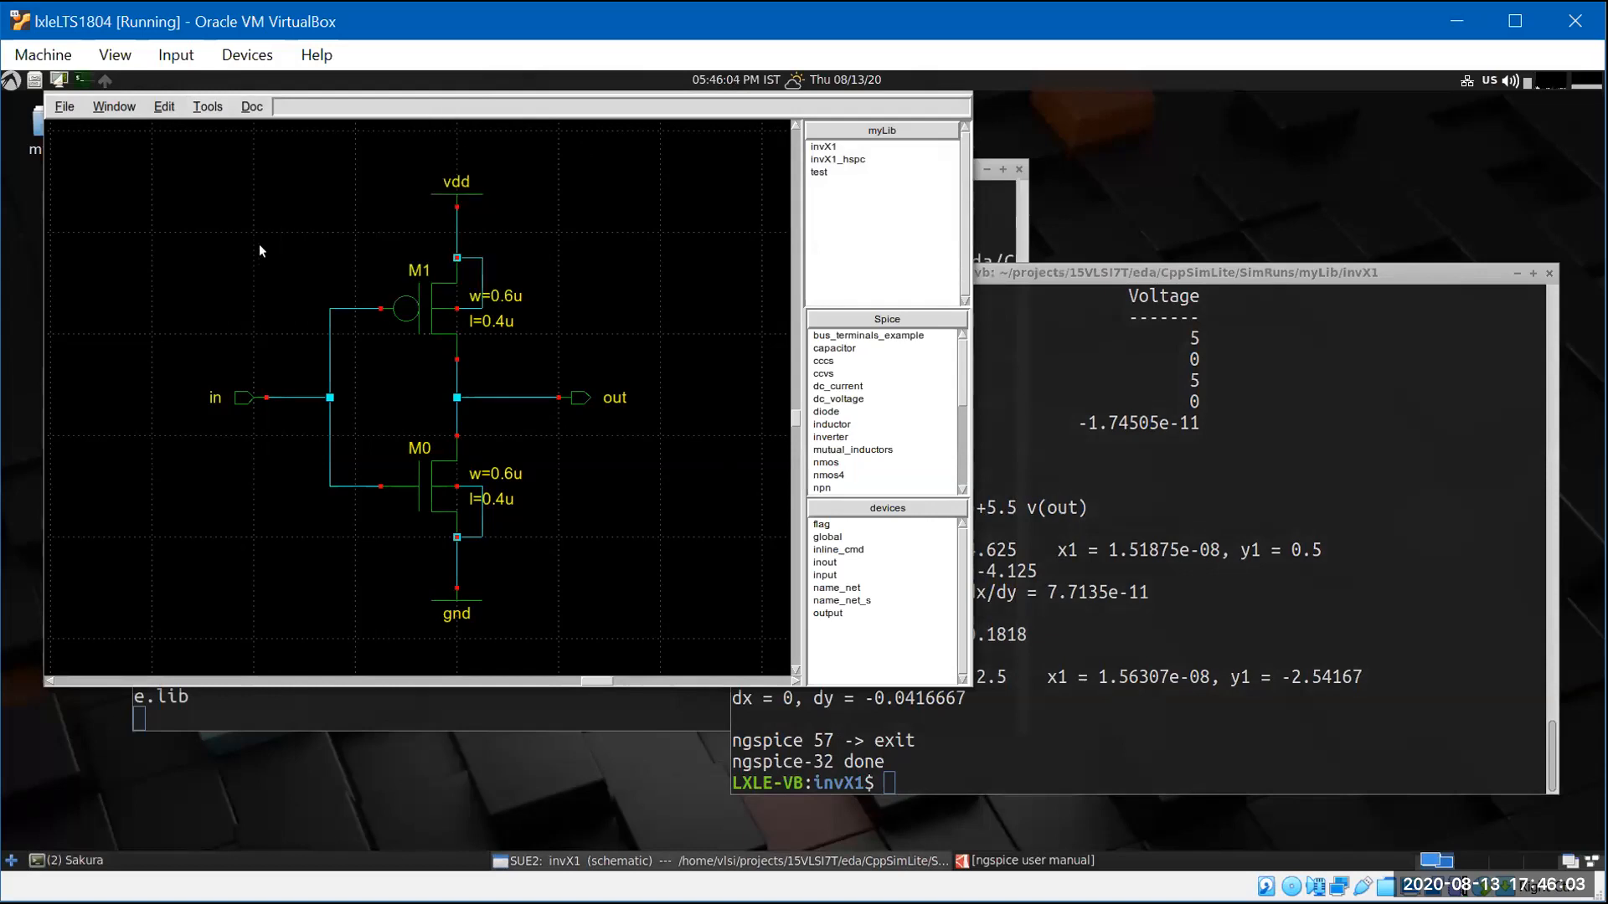
pyautogui.scroll(-10, 1102, 335)
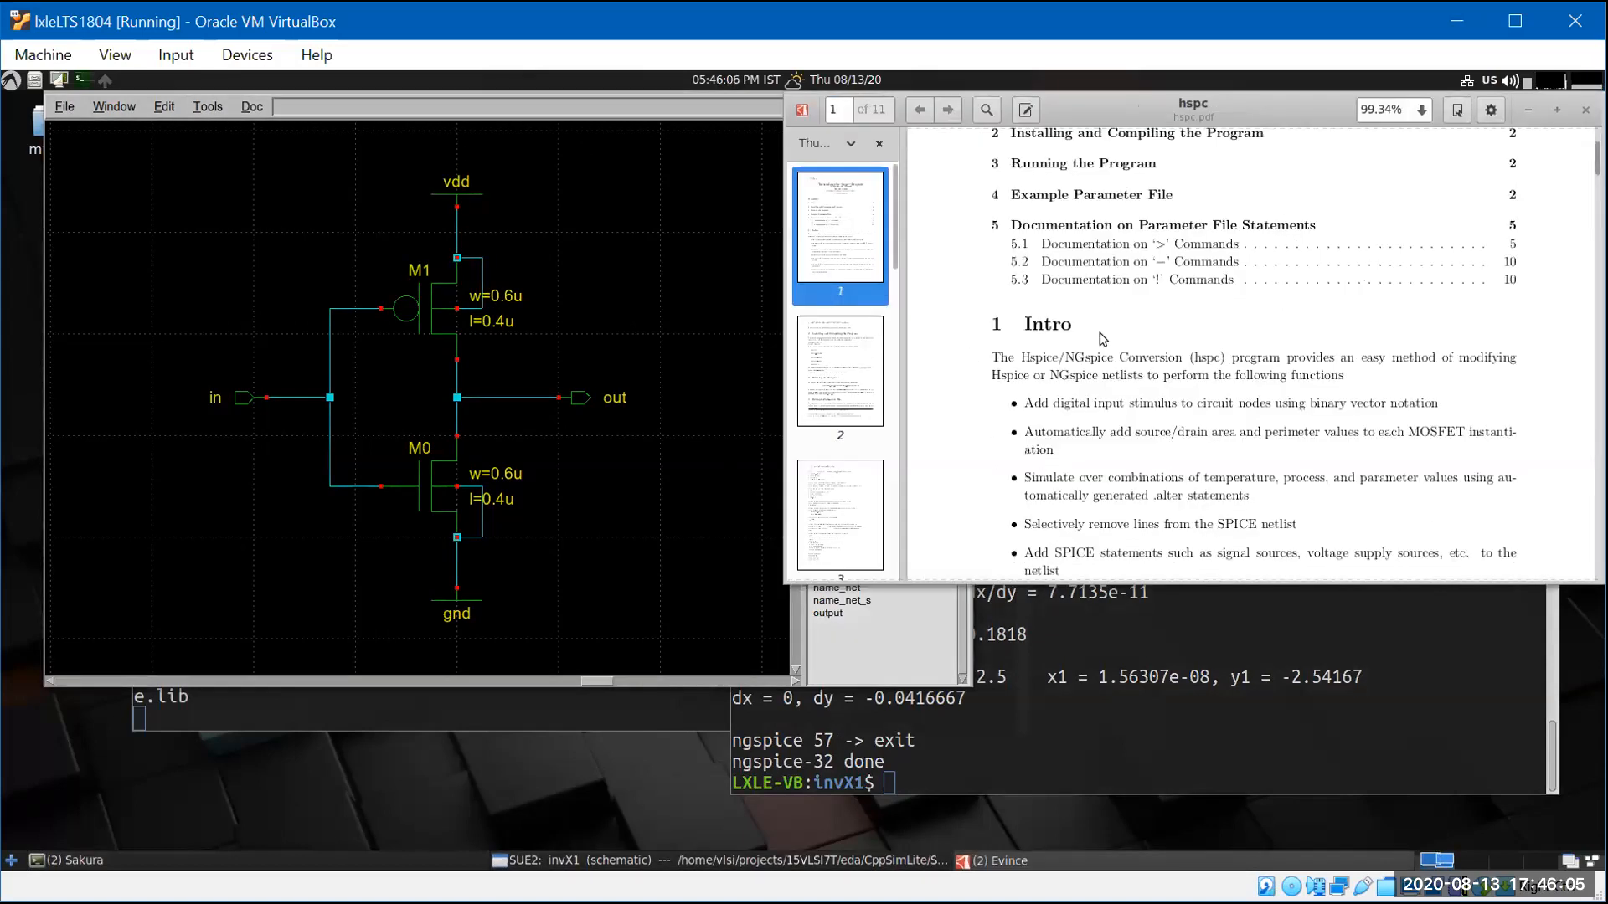
pyautogui.scroll(-15, 1102, 344)
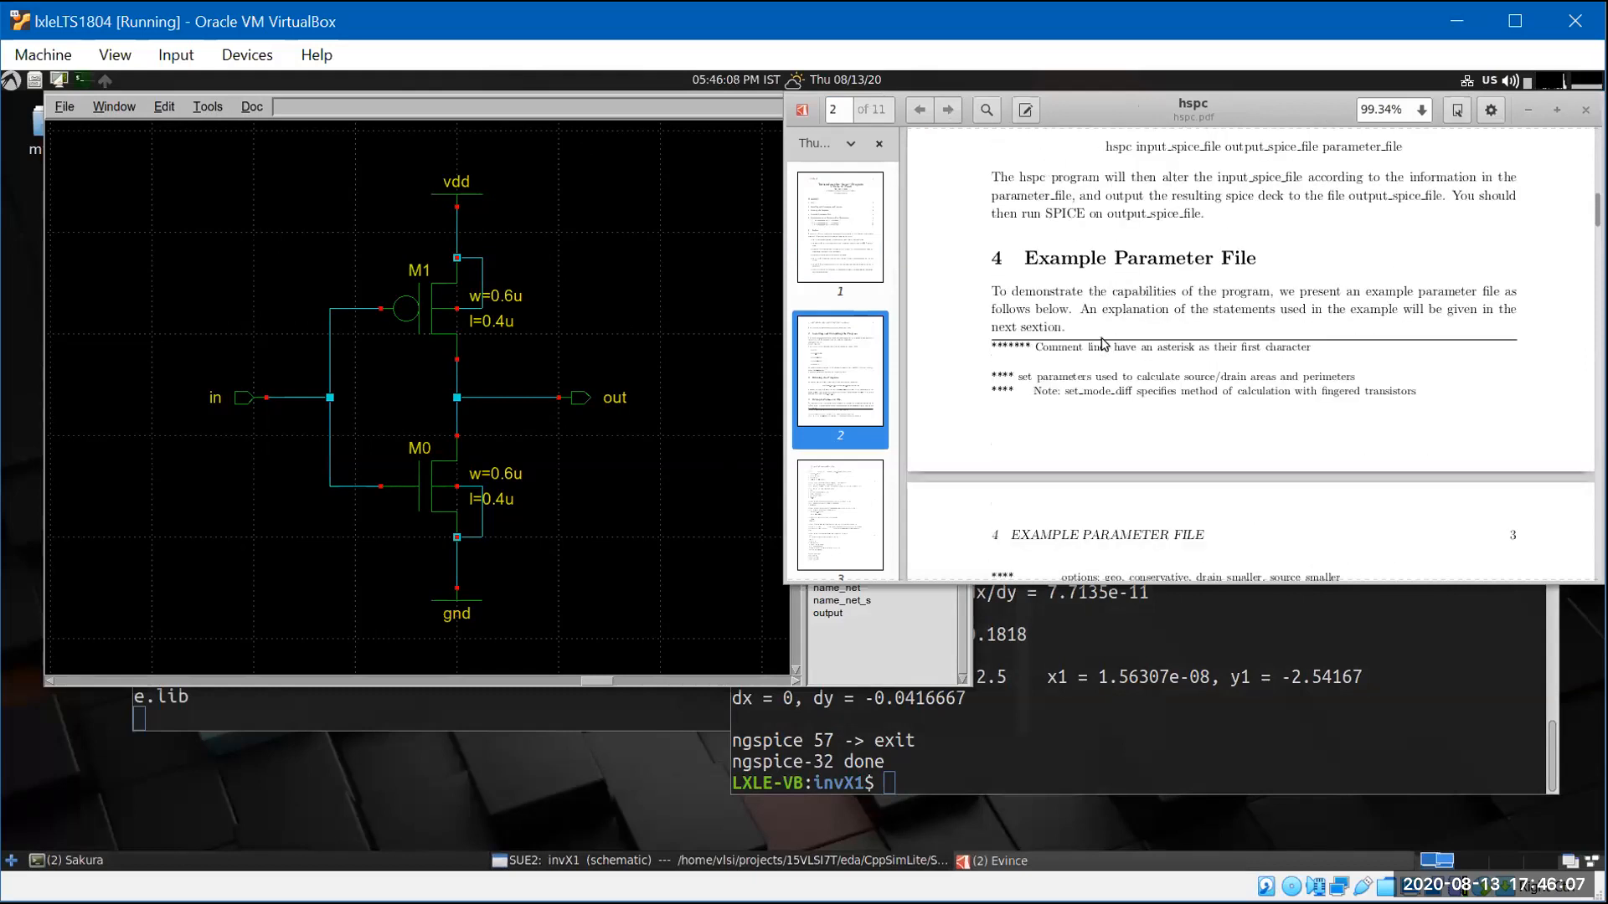
pyautogui.scroll(-3, 1100, 335)
pyautogui.scroll(2, 1101, 339)
pyautogui.scroll(-7, 1104, 343)
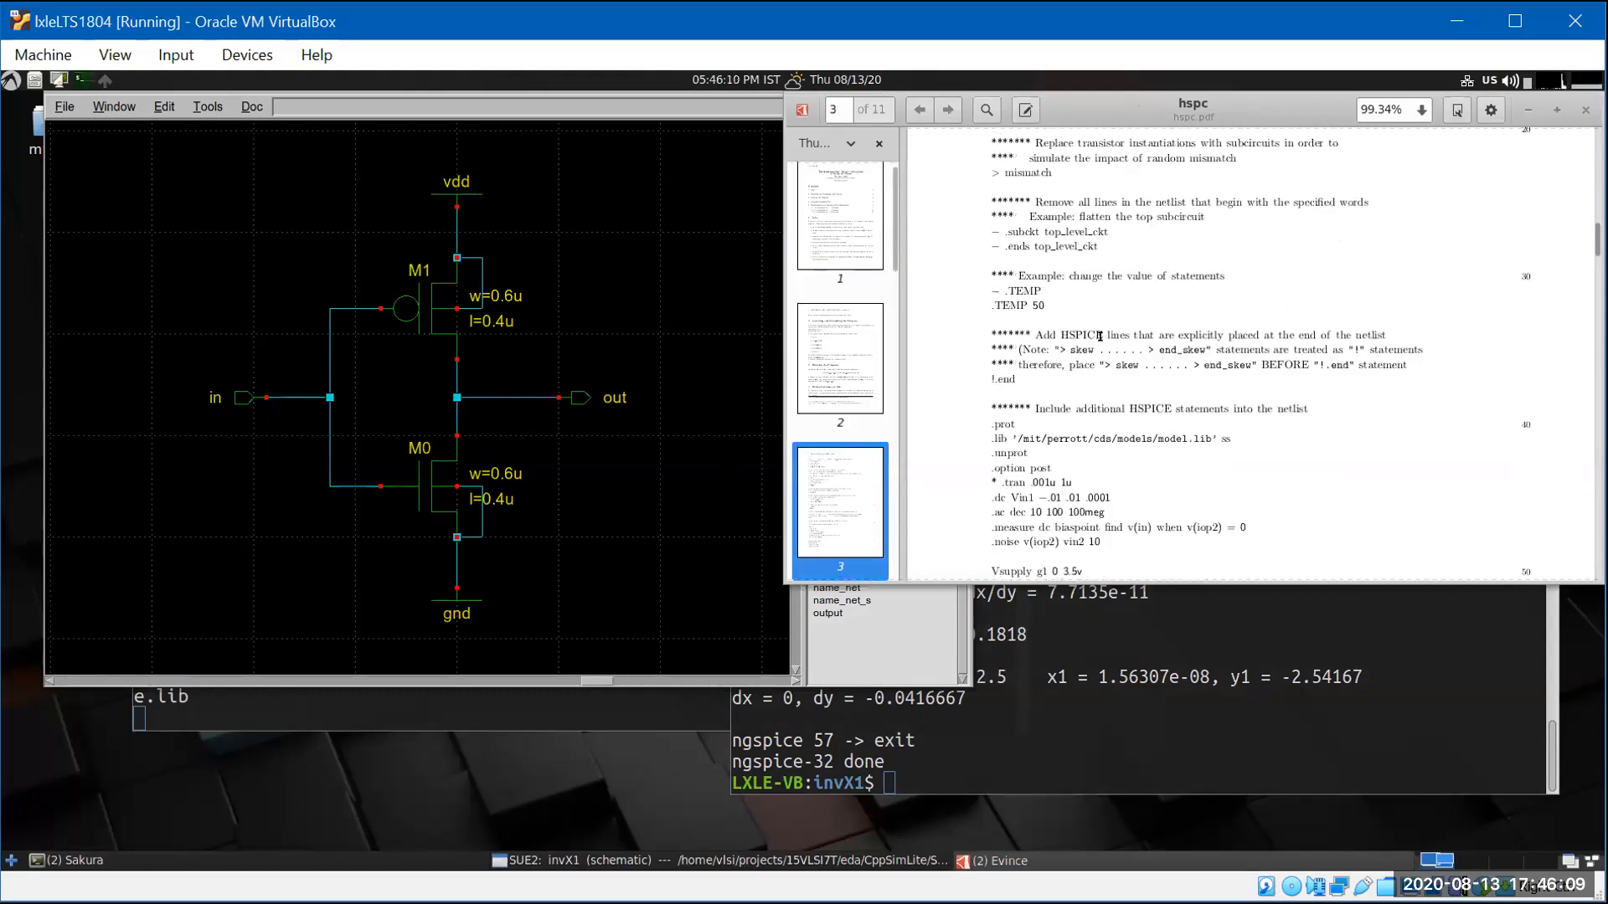
pyautogui.scroll(-15, 1104, 345)
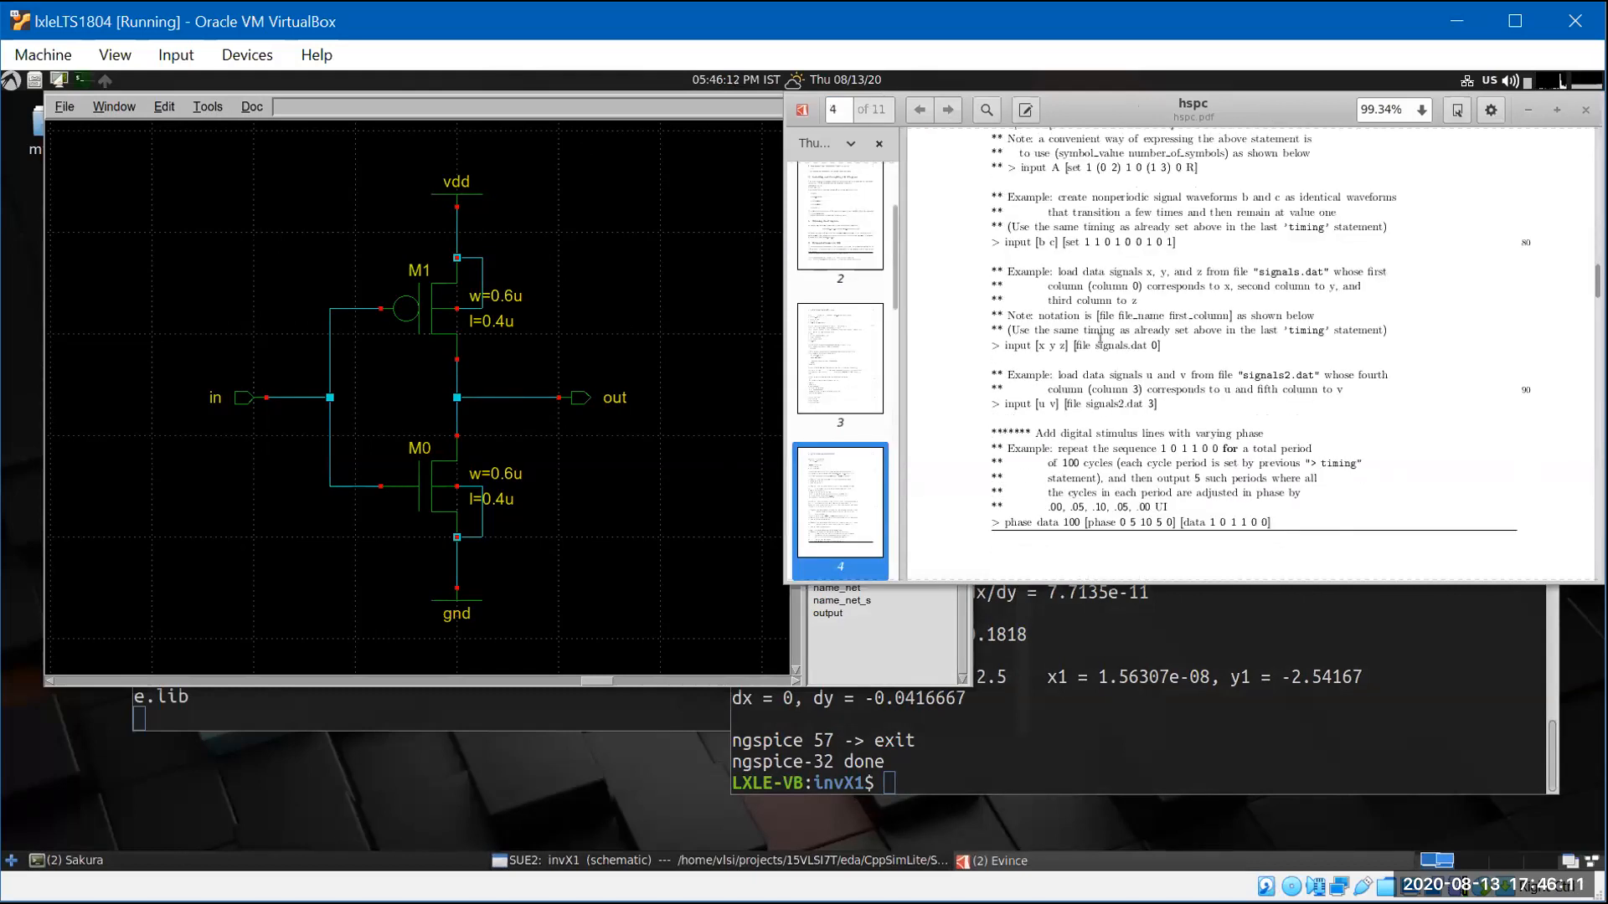
pyautogui.scroll(-20, 1115, 352)
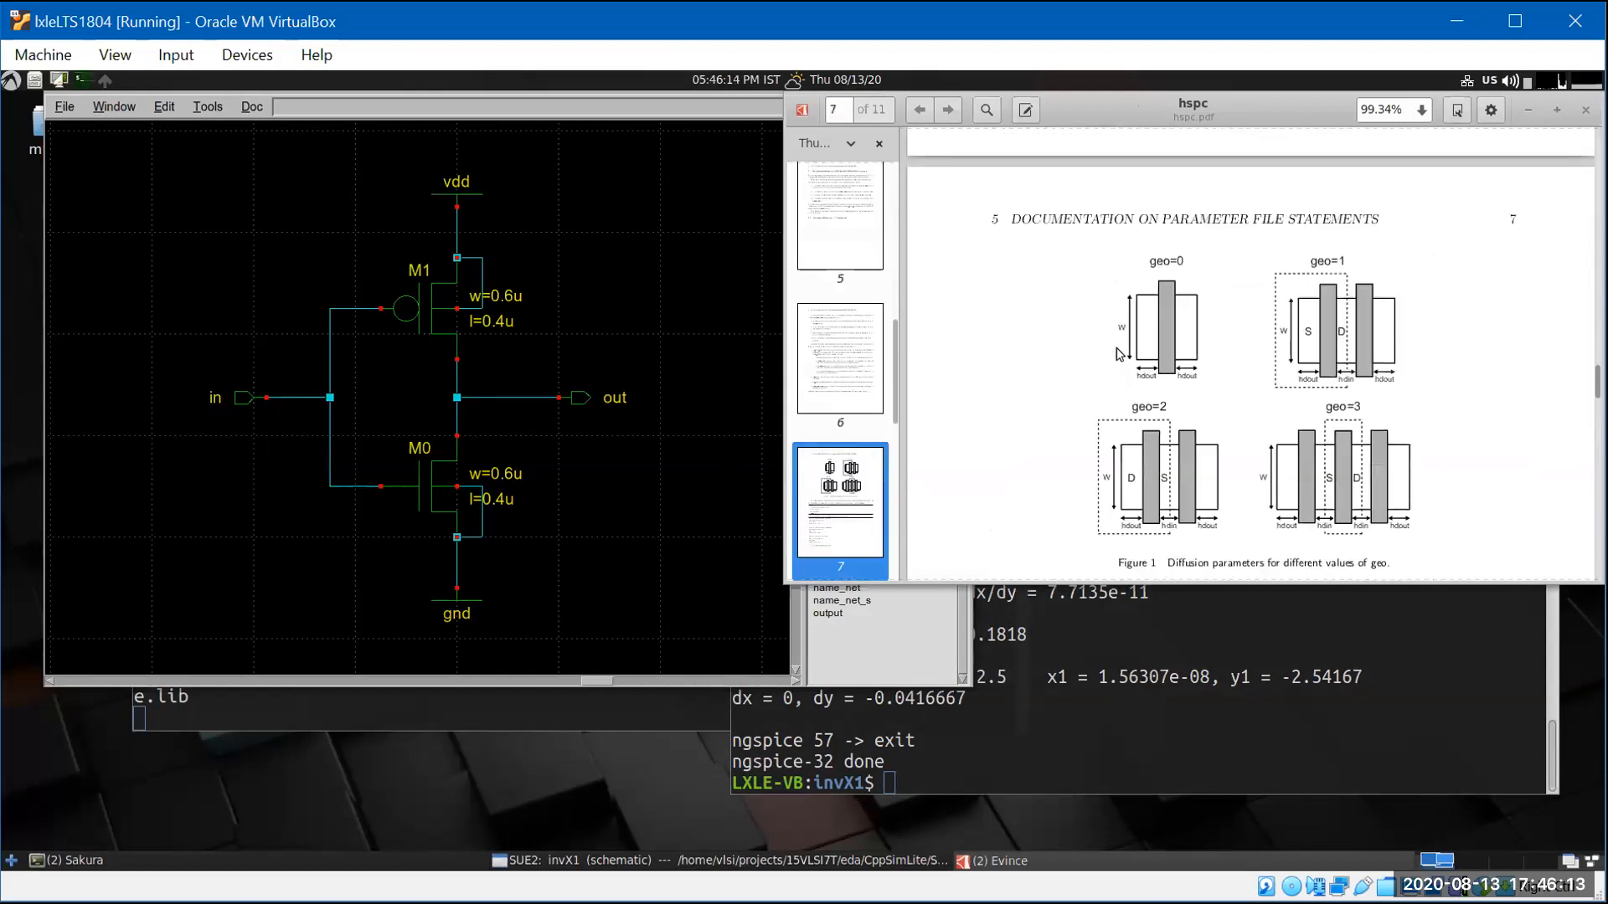
pyautogui.scroll(-5, 1117, 351)
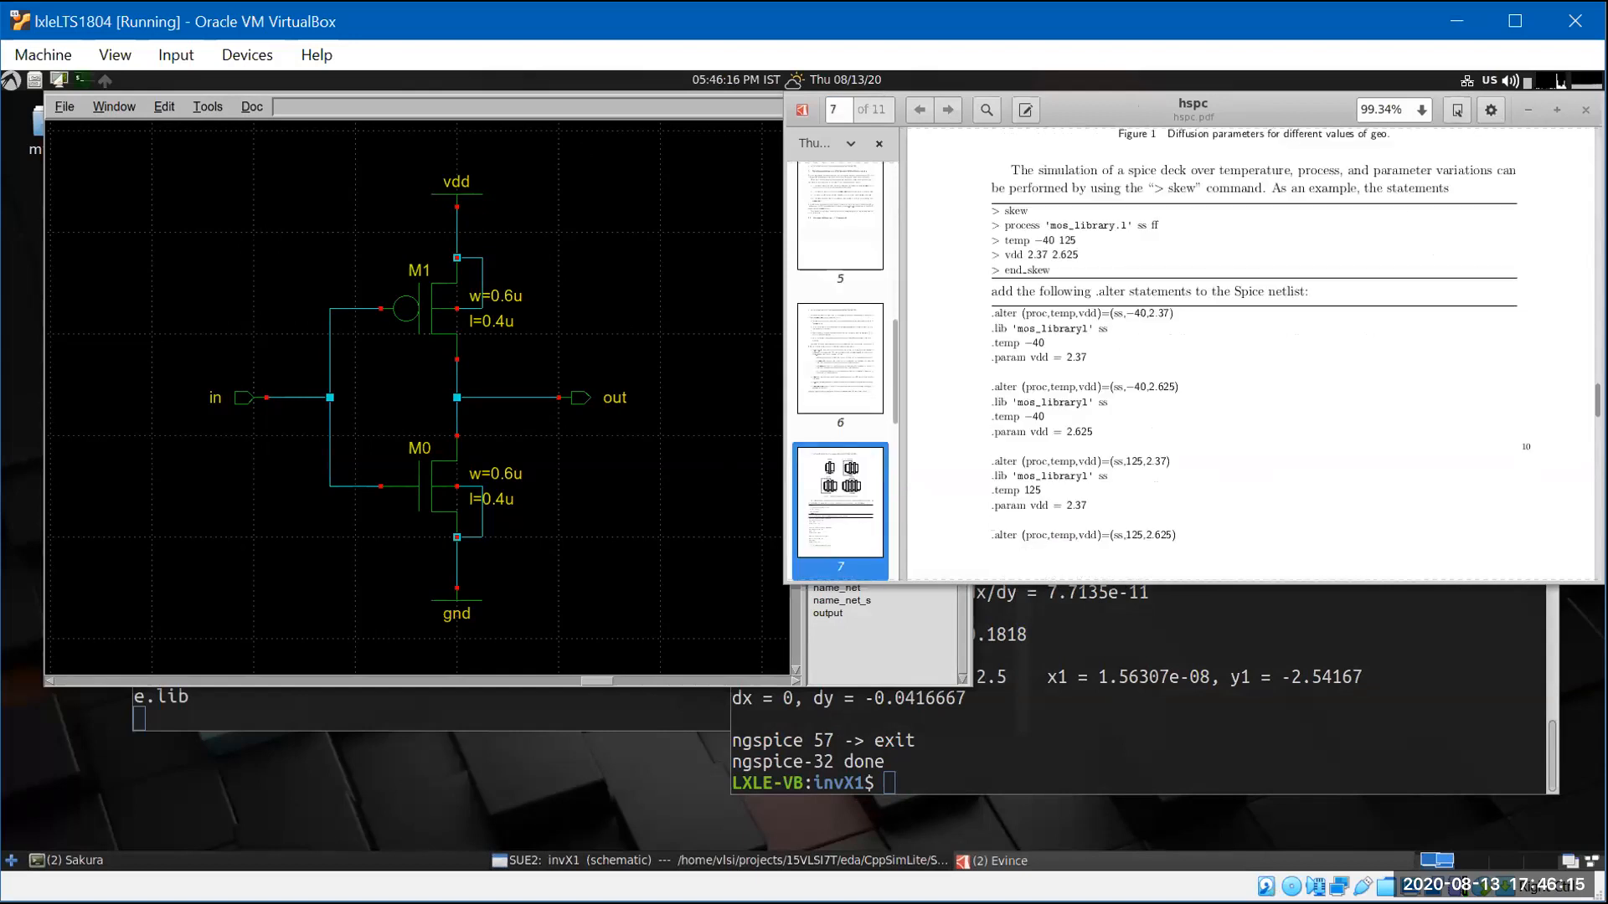
pyautogui.click(1585, 109)
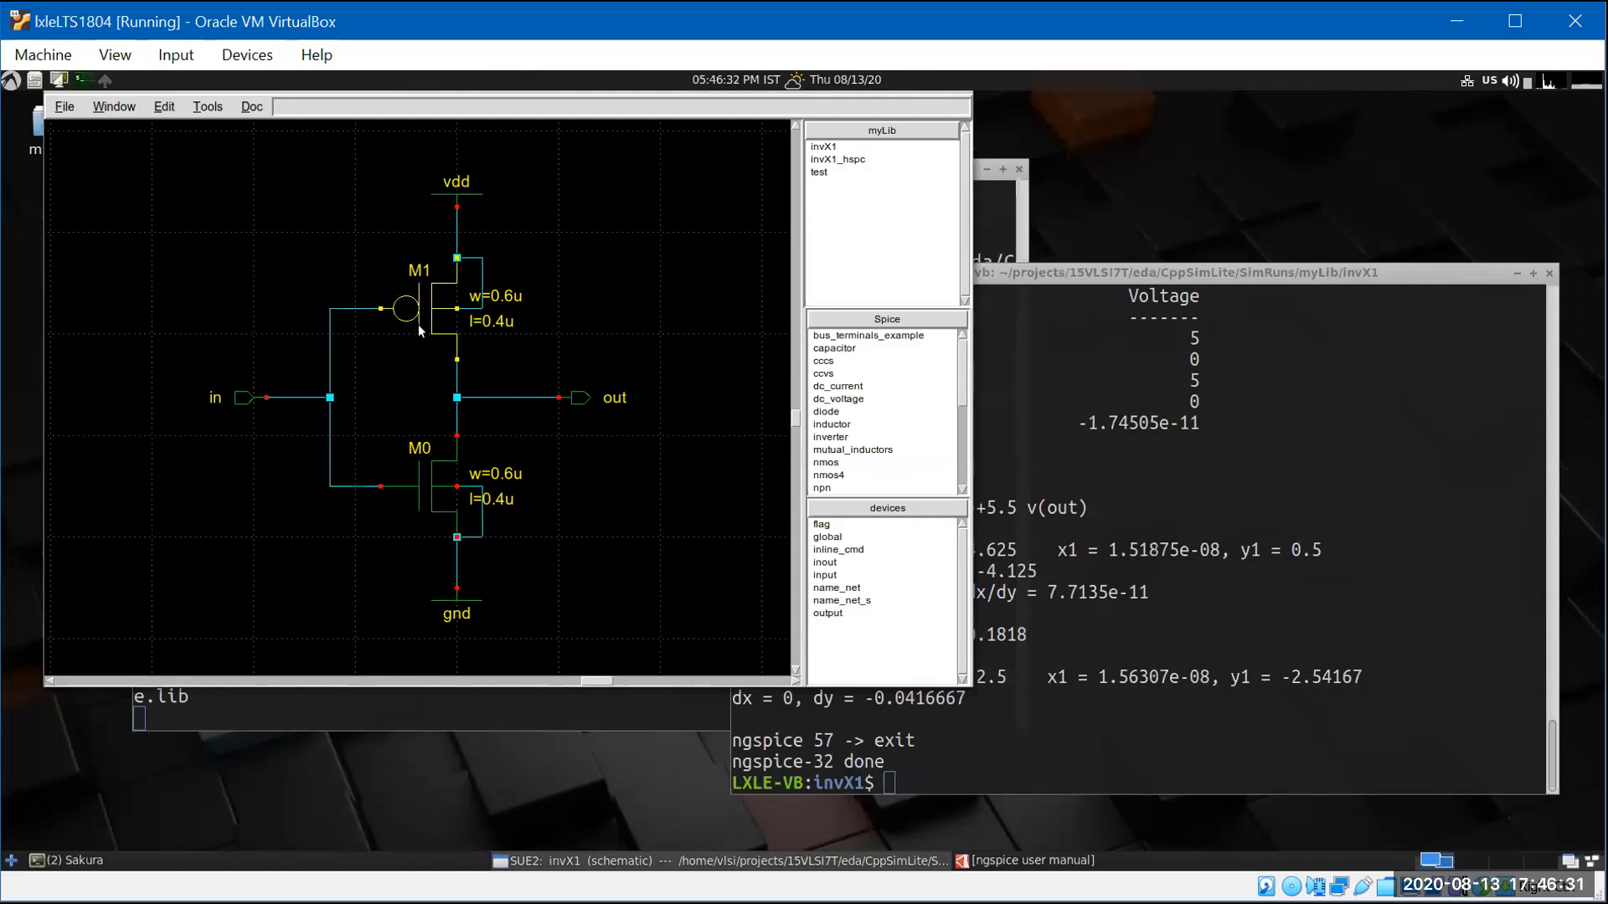
# - Open the invX1_hspc schematic from myLib in Sue2
pyautogui.click(430, 465)
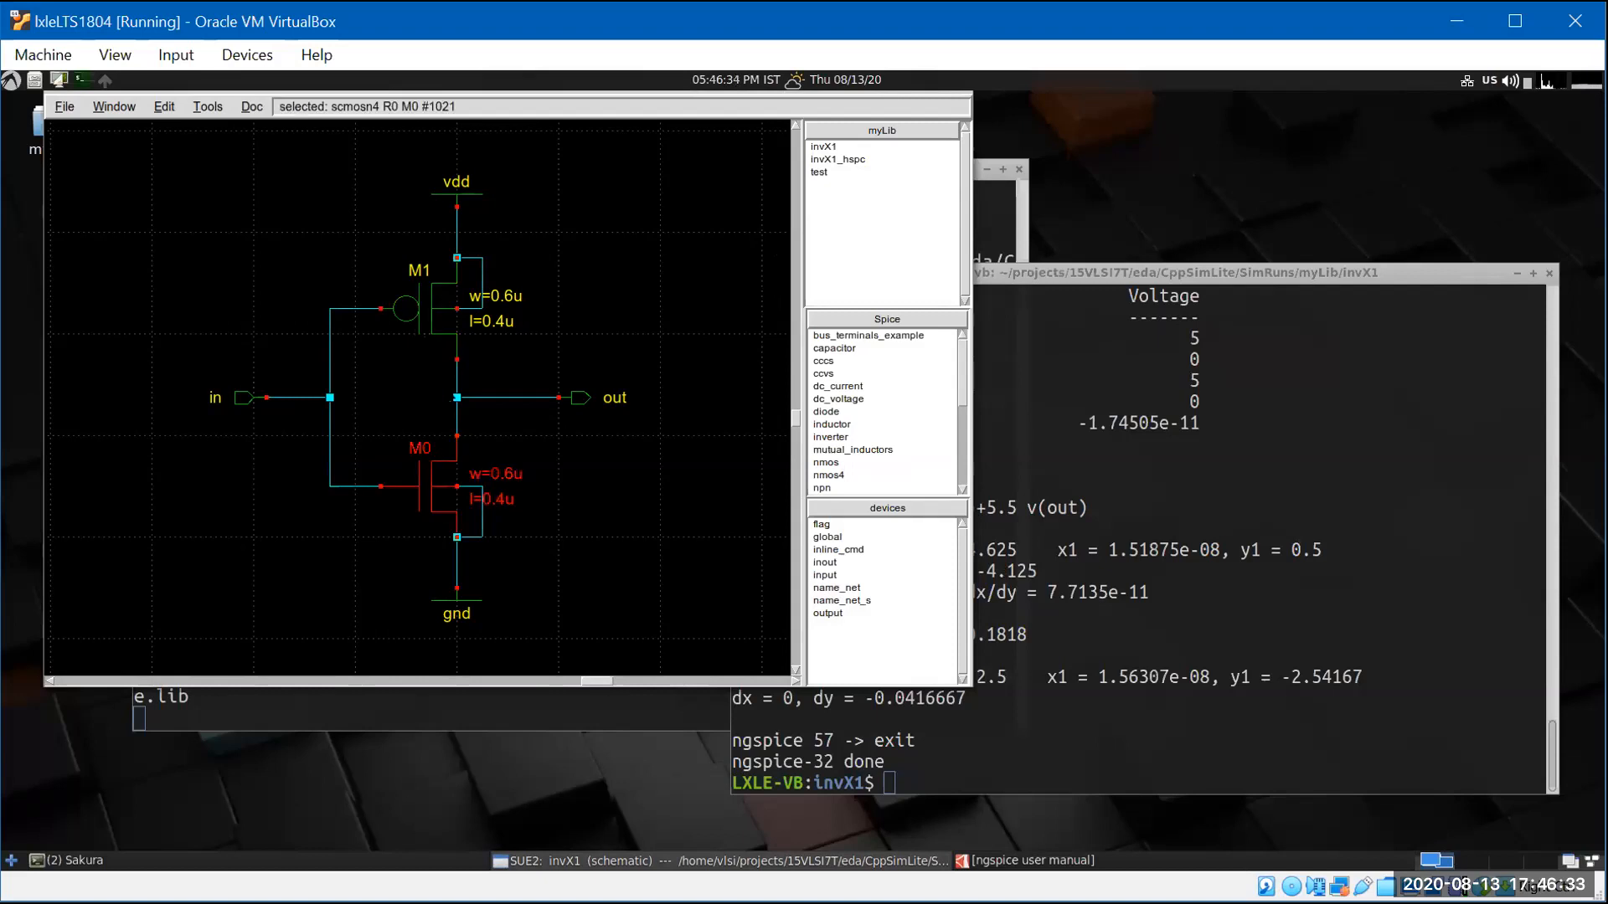
pyautogui.click(823, 160)
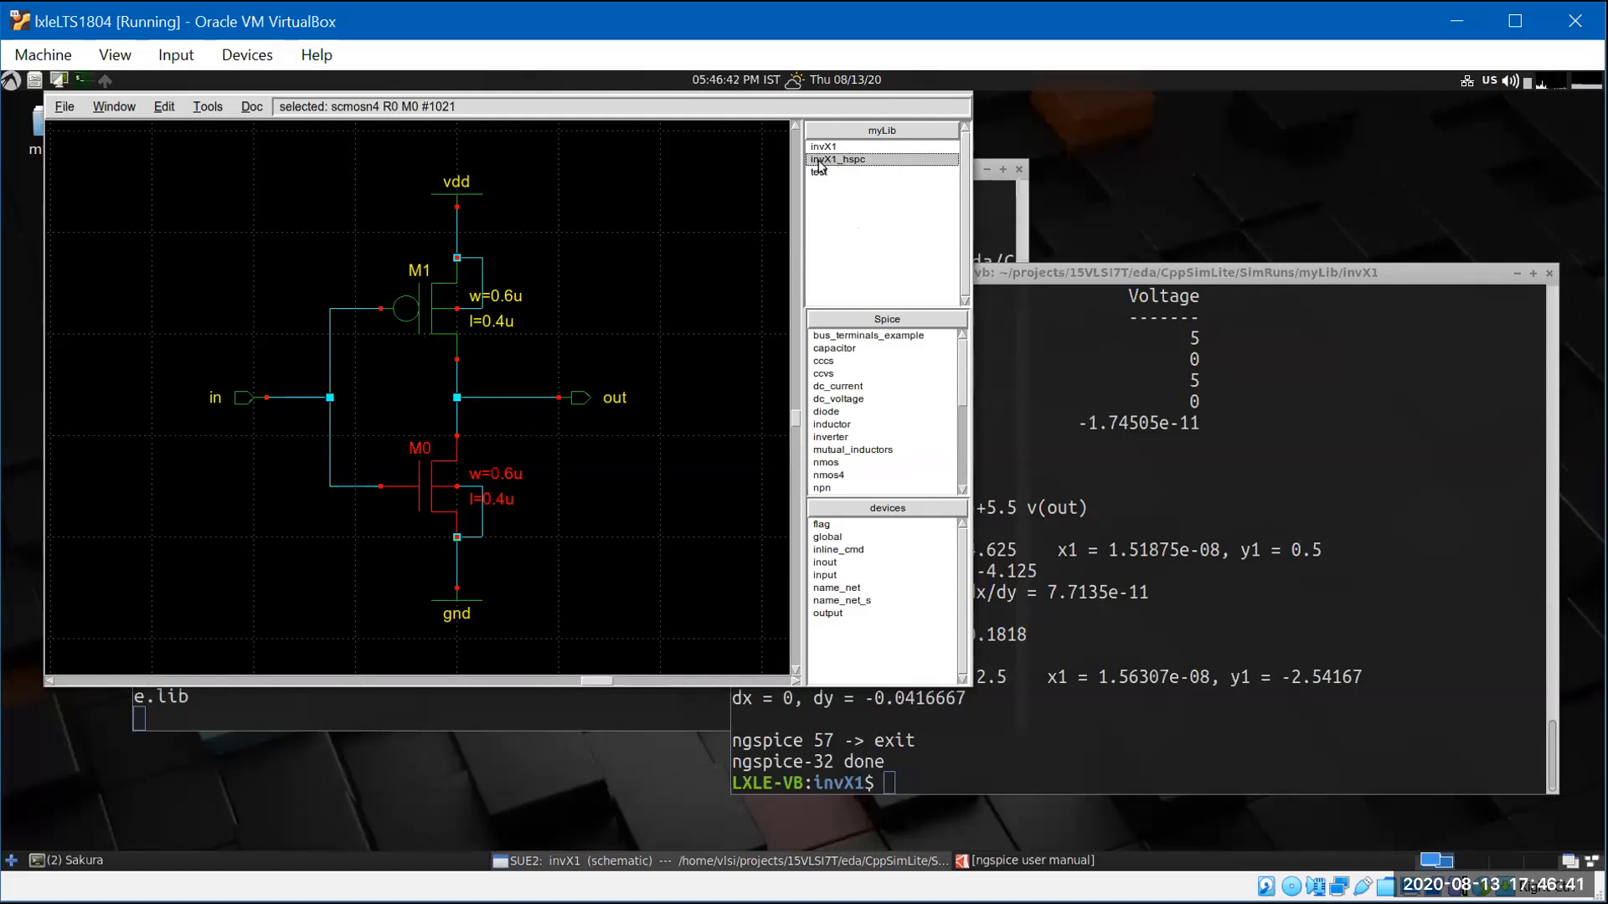
pyautogui.doubleClick(819, 165)
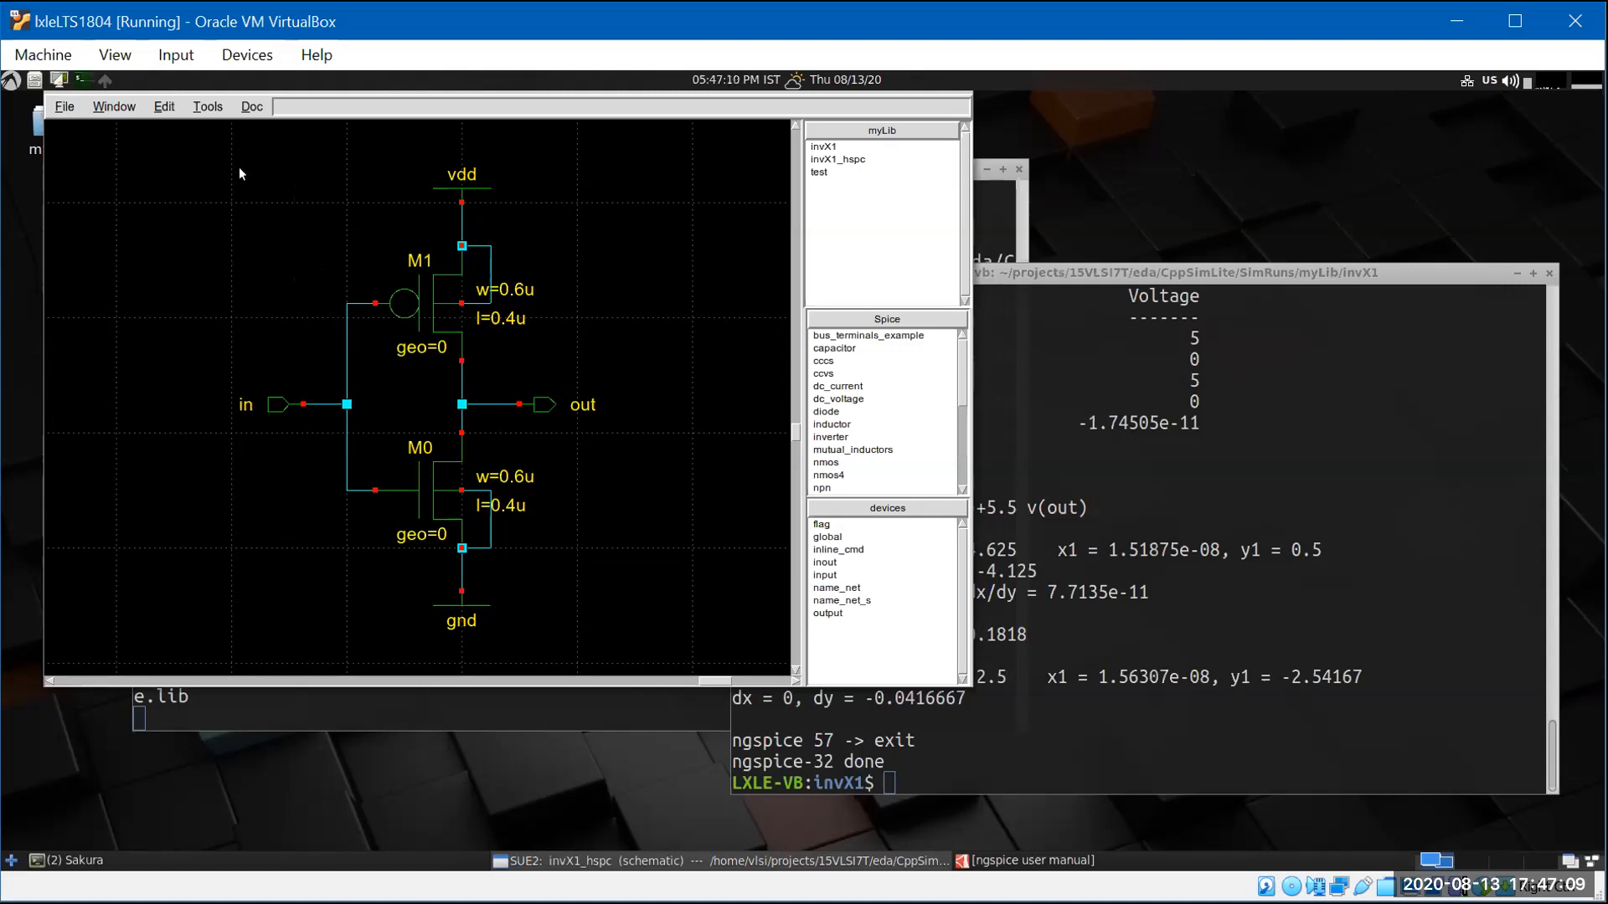
# - In the terminal, go up to the myLib simulation directory, print its path and list its contents
pyautogui.click(1238, 595)
pyautogui.write('cd ')
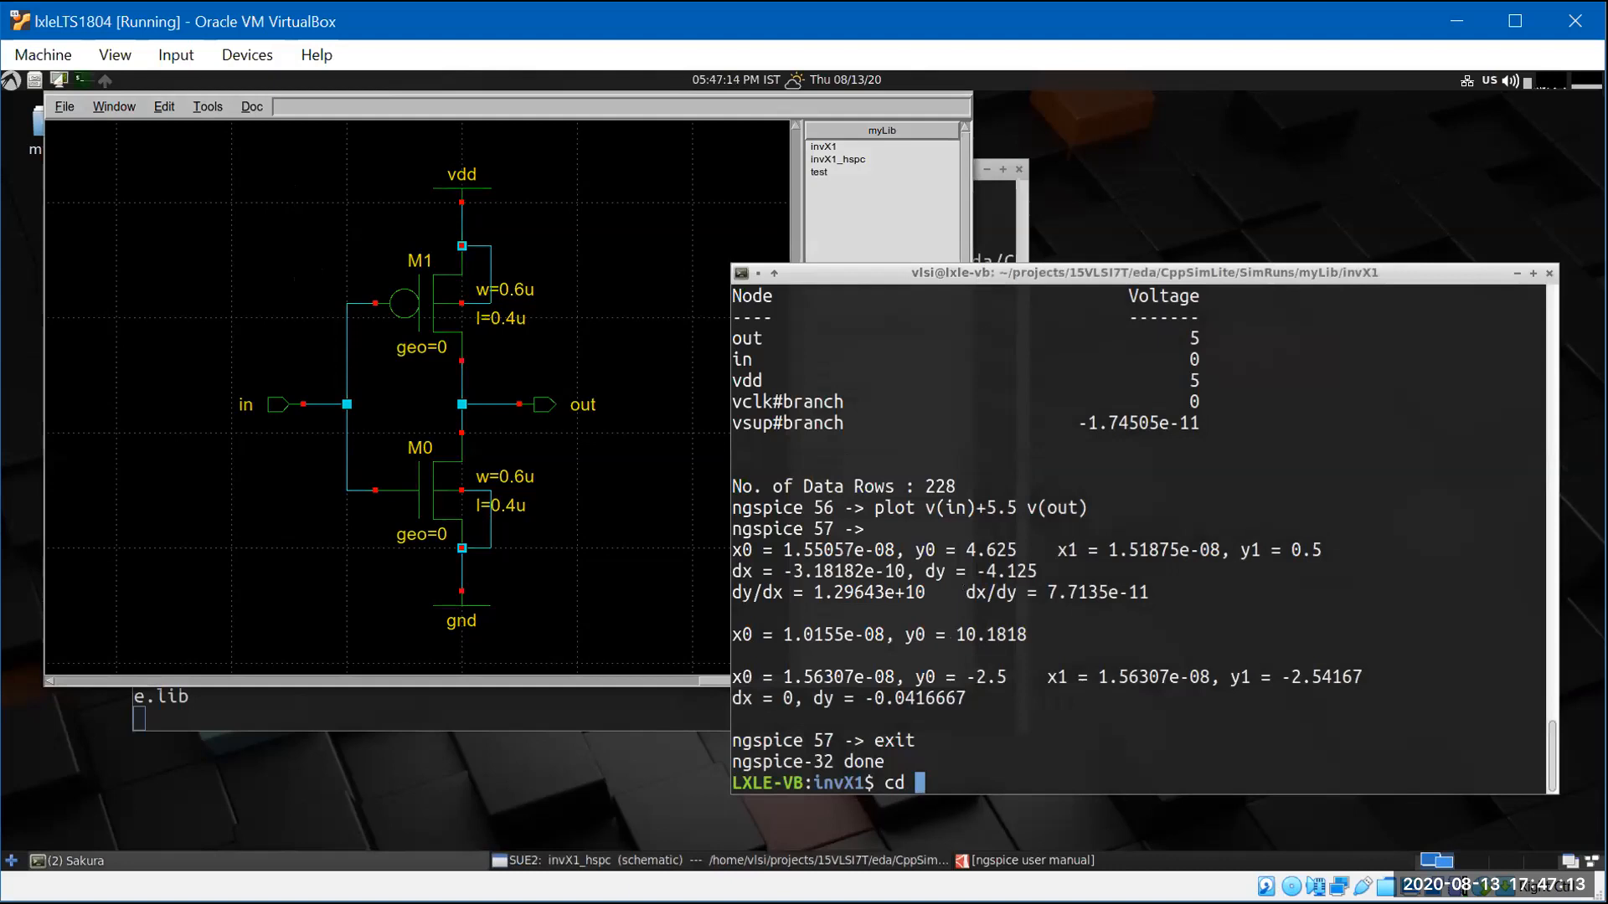
pyautogui.write('..')
pyautogui.press('Return')
pyautogui.write('pwd')
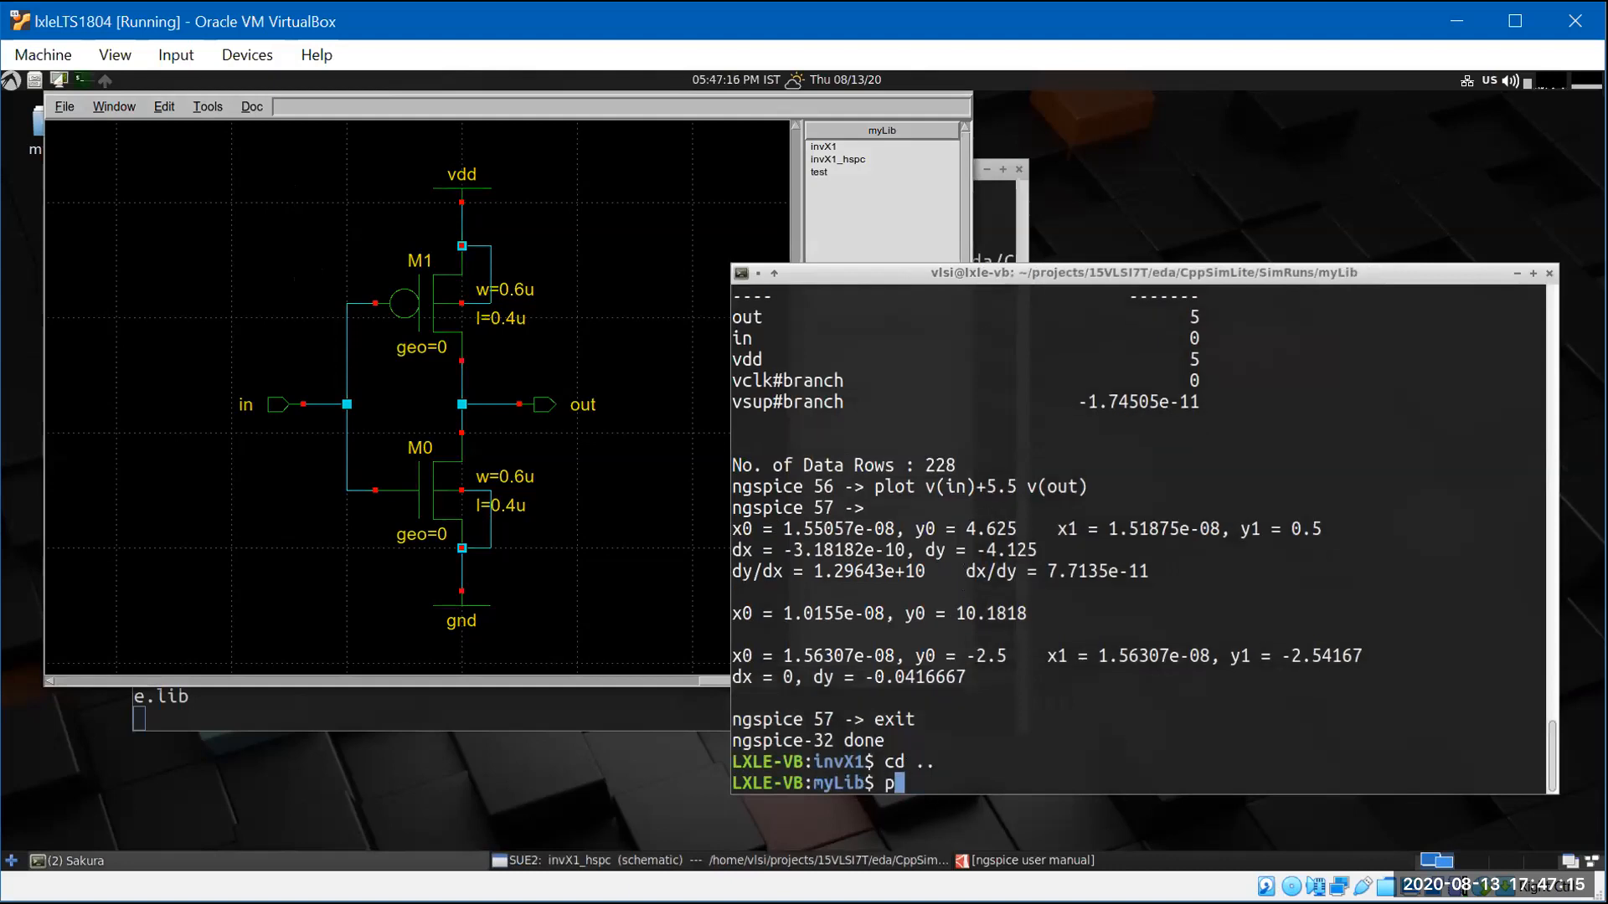
pyautogui.press('Return')
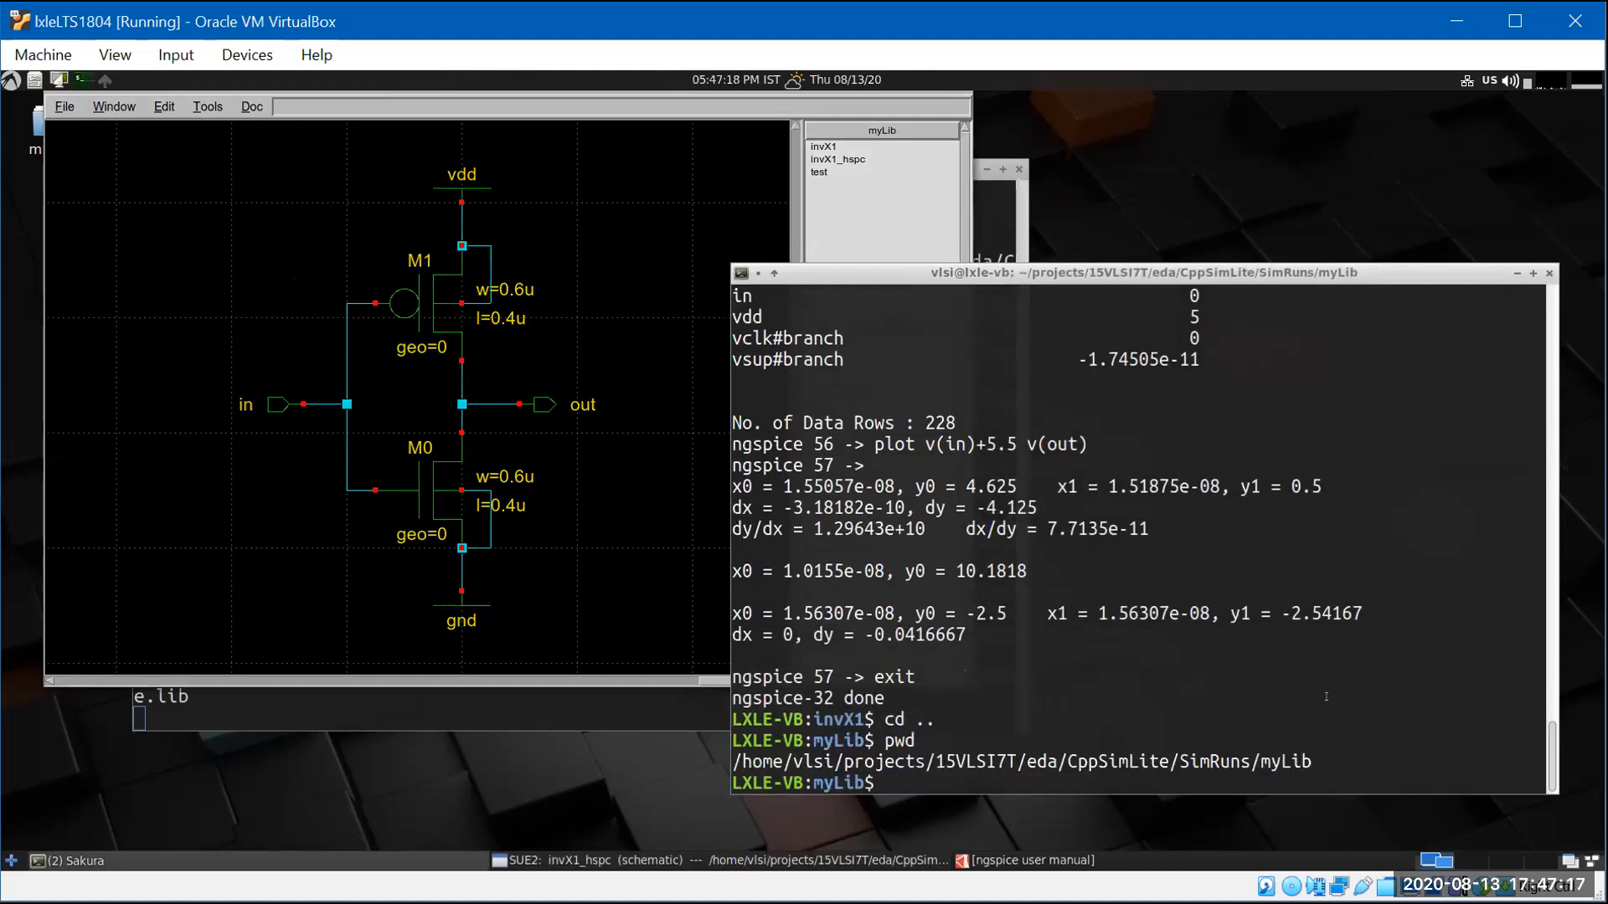
pyautogui.press('Return')
pyautogui.press('Return')
pyautogui.write('ls')
pyautogui.press('Return')
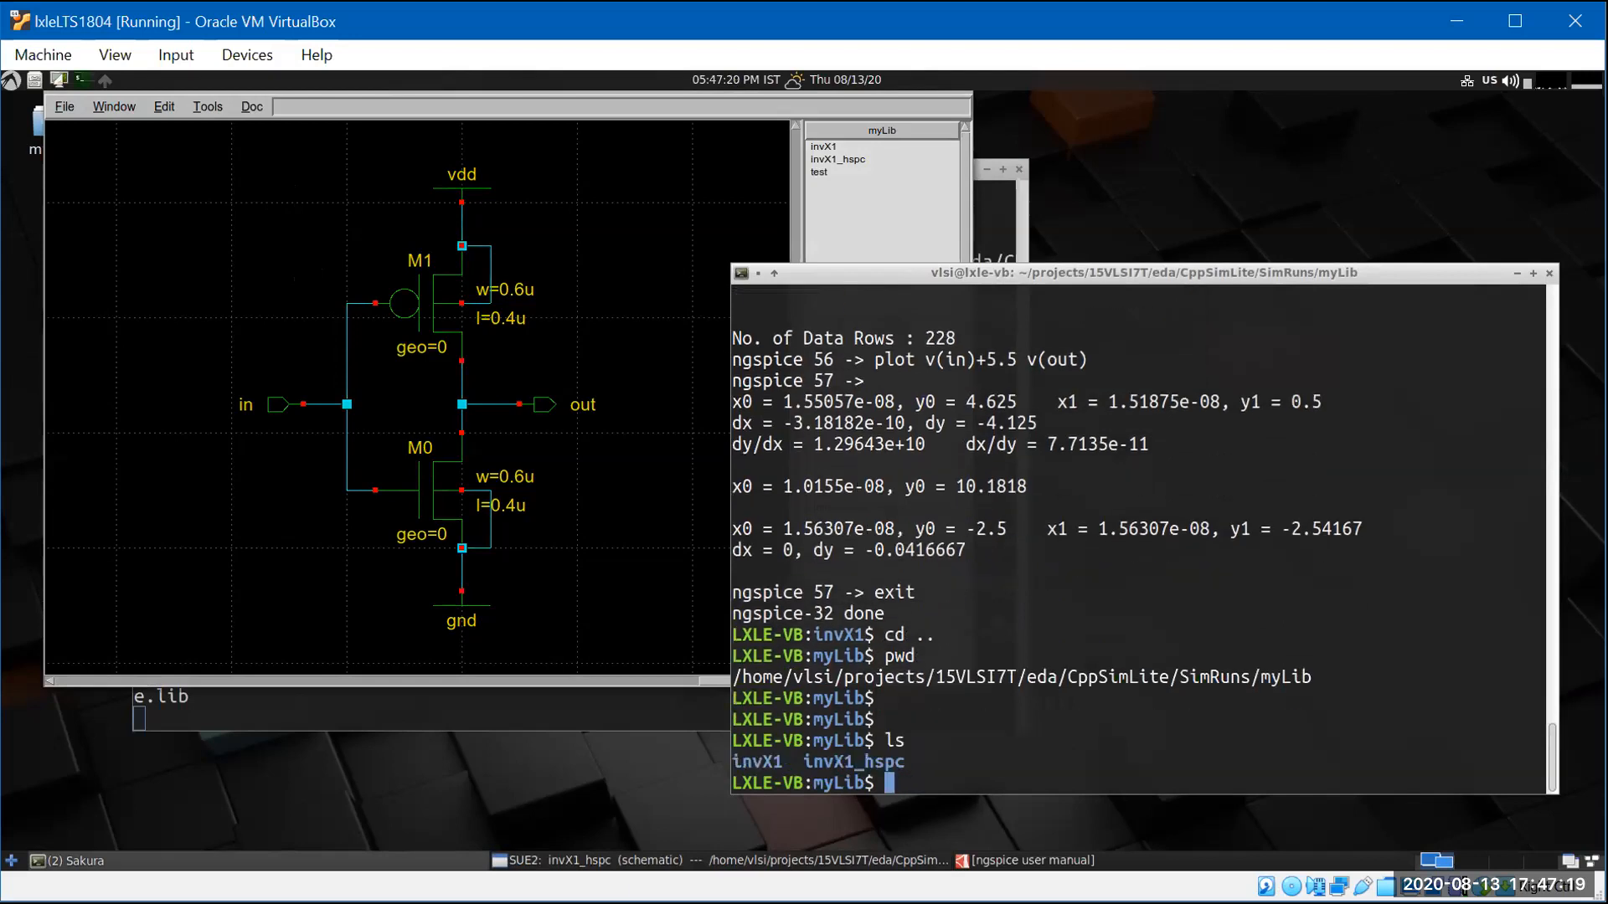
pyautogui.write('vim invX1_hspc/')
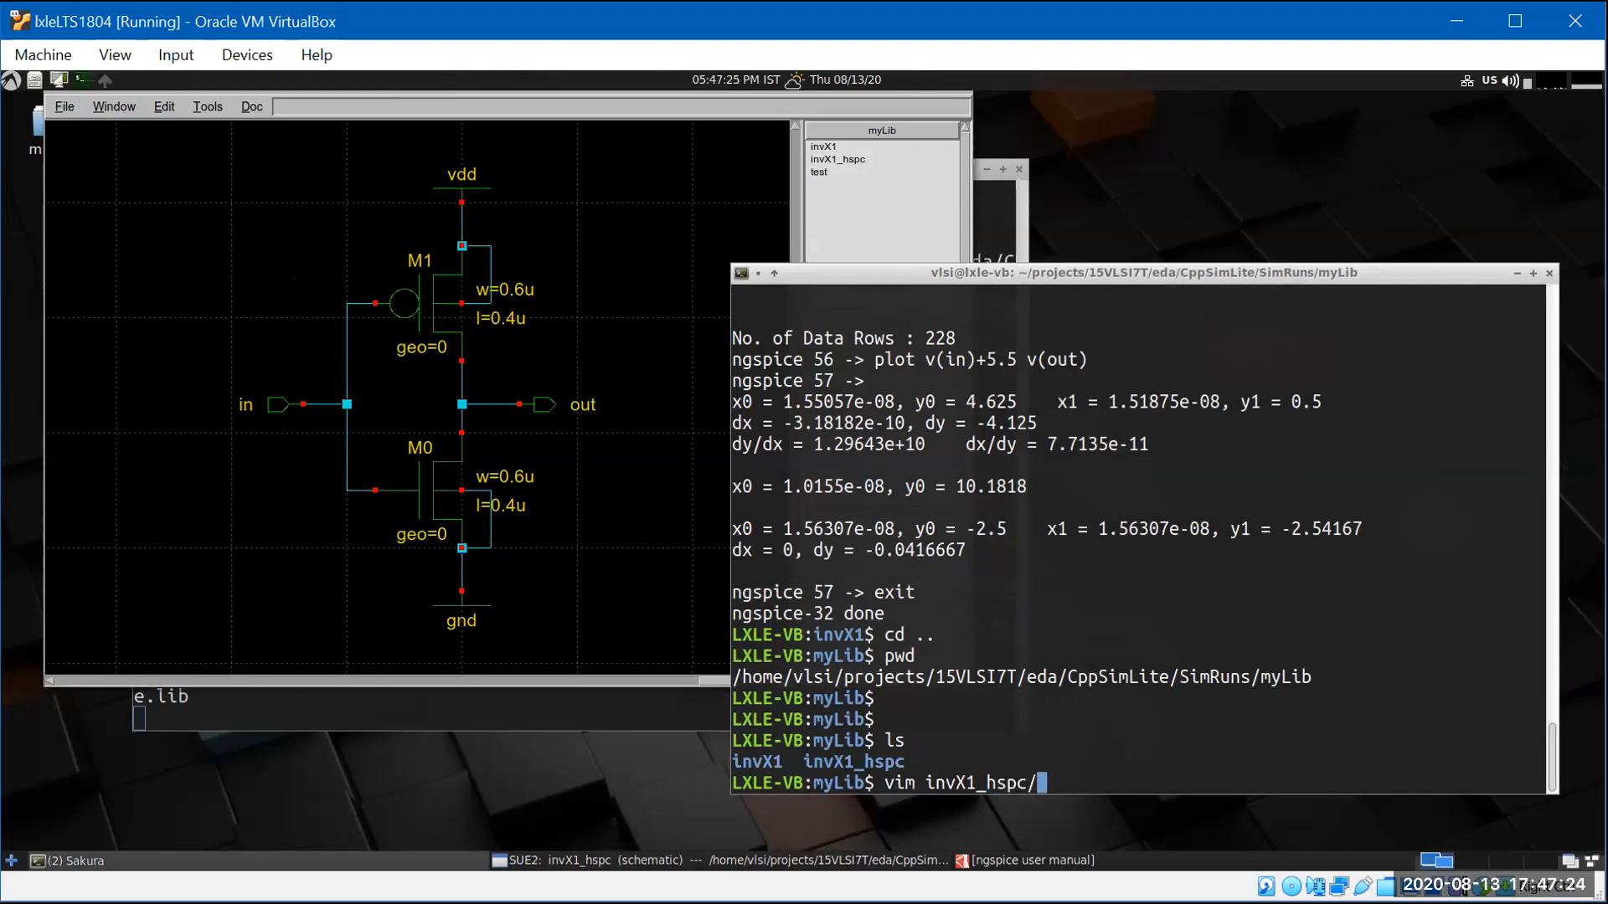
pyautogui.press('Return')
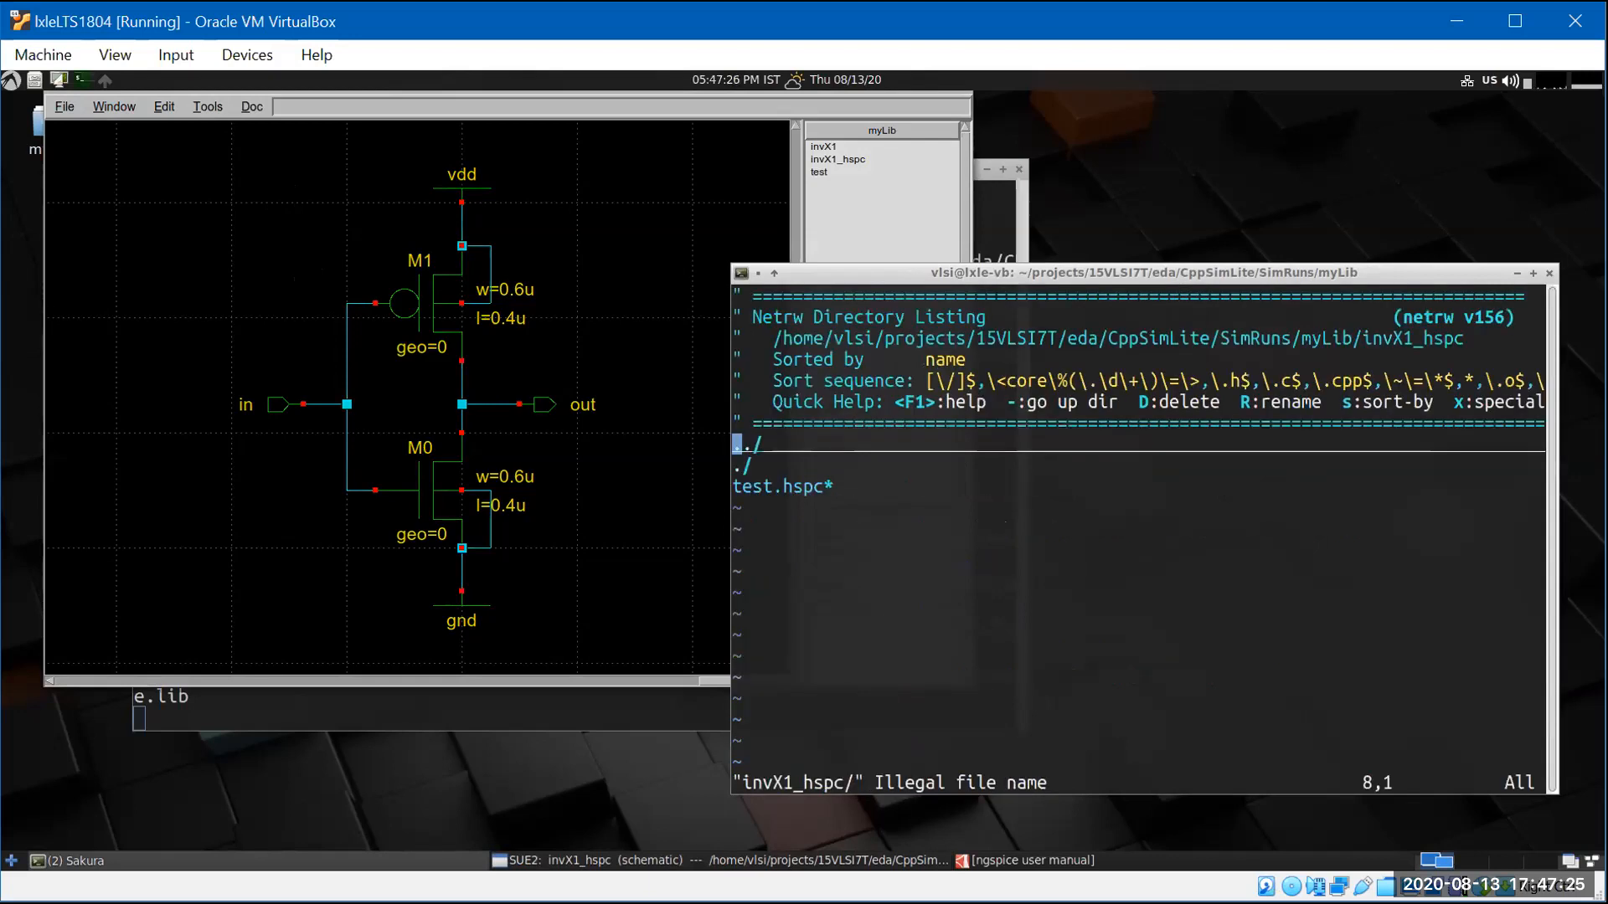
pyautogui.write(':q')
pyautogui.press('Return')
# - Change into the invX1_hspc directory, list its files and open test.hspc in vim
pyautogui.write('cd invX1_hspc/')
pyautogui.press('Return')
pyautogui.write('ls')
pyautogui.press('Return')
pyautogui.write('vim te')
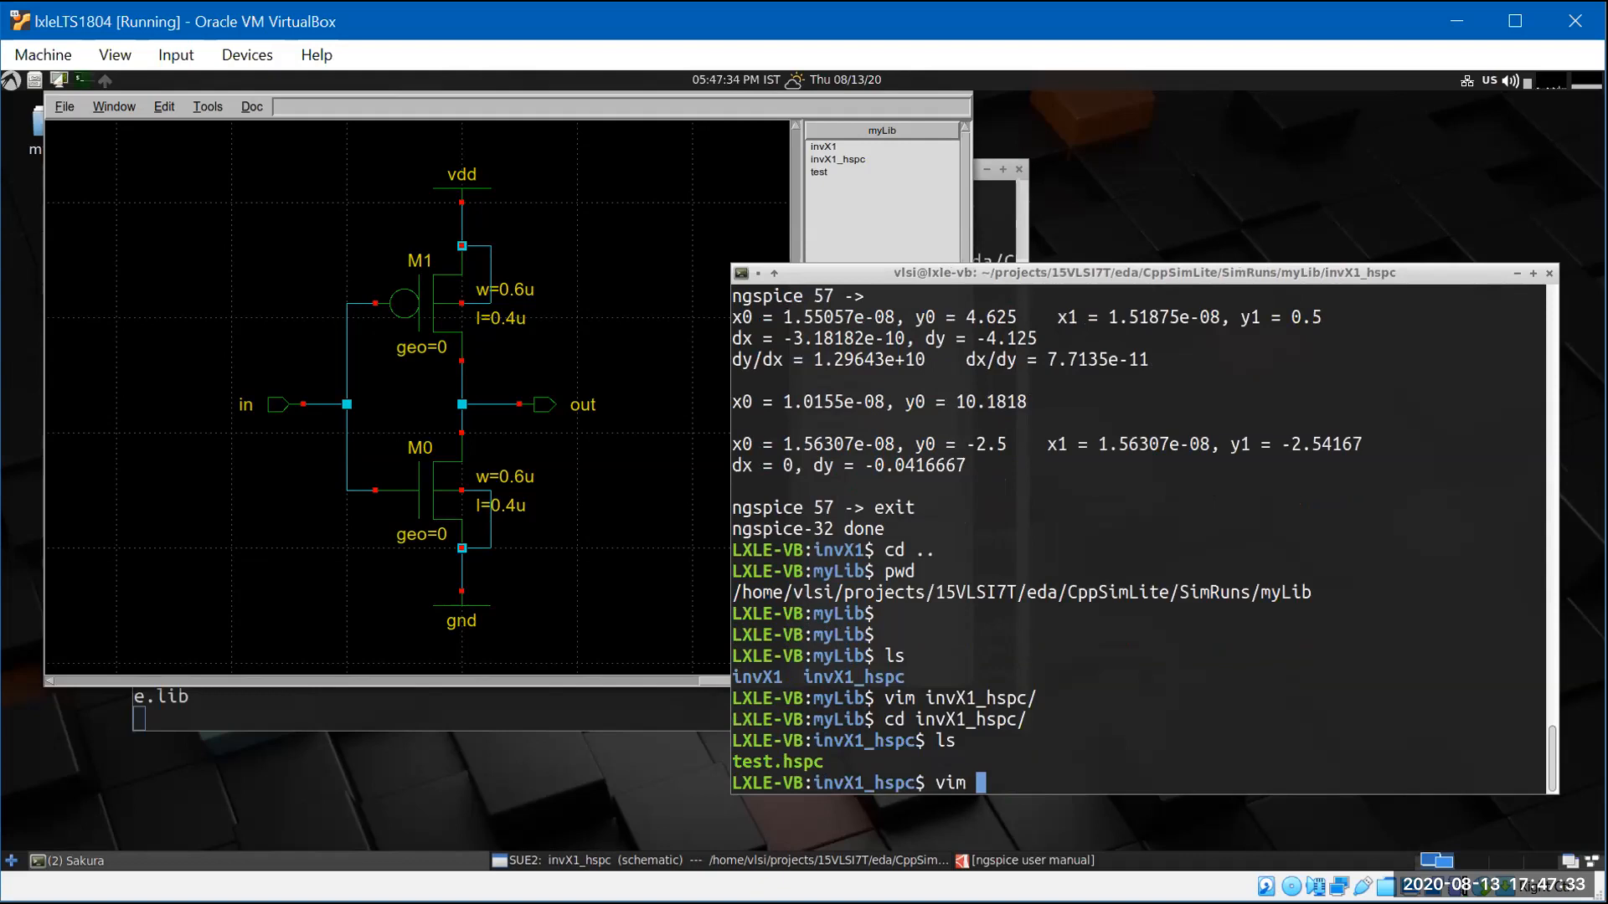
pyautogui.press('Tab')
pyautogui.press('Return')
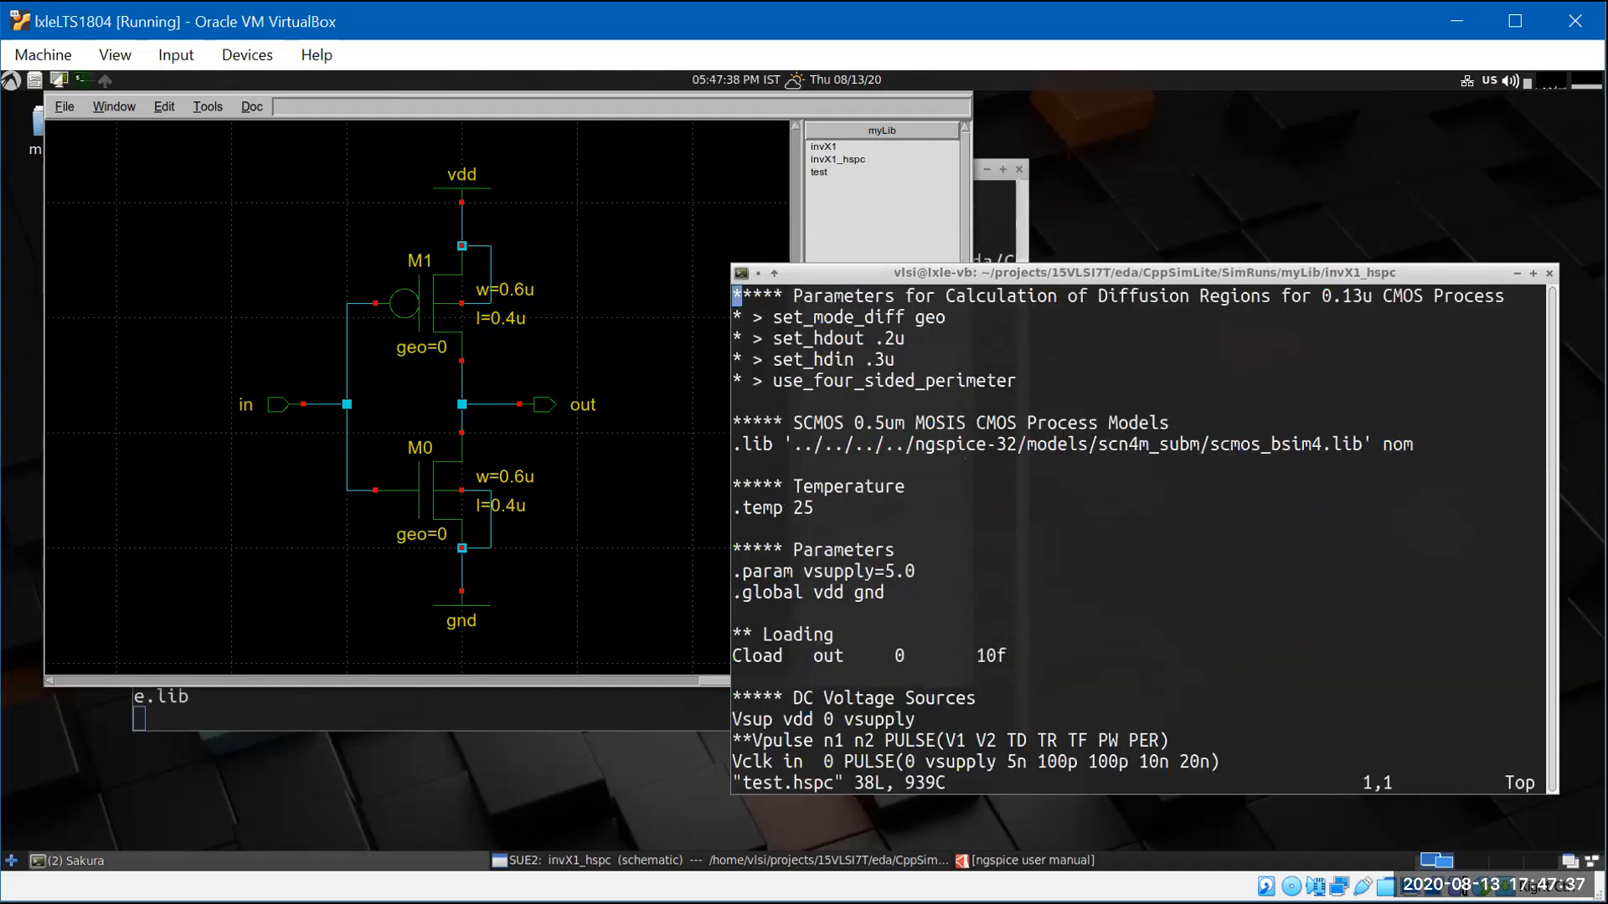
# - Review the commented diffusion region parameters and the SCMOS model library line at the start of test.hspc
pyautogui.press('Down')
pyautogui.press('Down')
pyautogui.press('Down')
pyautogui.press('Down')
pyautogui.press('Down')
pyautogui.press('Down')
pyautogui.press('Down')
pyautogui.press('Down')
pyautogui.press('Down')
pyautogui.press('Down')
pyautogui.press('Down')
pyautogui.press('Down')
pyautogui.press('Down')
pyautogui.press('Down')
pyautogui.press('Down')
pyautogui.press('Down')
pyautogui.press('Down')
pyautogui.press('Down')
pyautogui.press('Up')
pyautogui.press('Up')
pyautogui.press('Up')
pyautogui.press('Up')
pyautogui.press('Up')
pyautogui.press('Up')
pyautogui.press('Up')
pyautogui.press('Up')
pyautogui.press('Up')
pyautogui.press('Up')
pyautogui.press('Up')
pyautogui.press('Up')
pyautogui.press('Up')
pyautogui.press('Up')
pyautogui.press('Up')
pyautogui.press('Up')
pyautogui.press('Up')
pyautogui.press('Up')
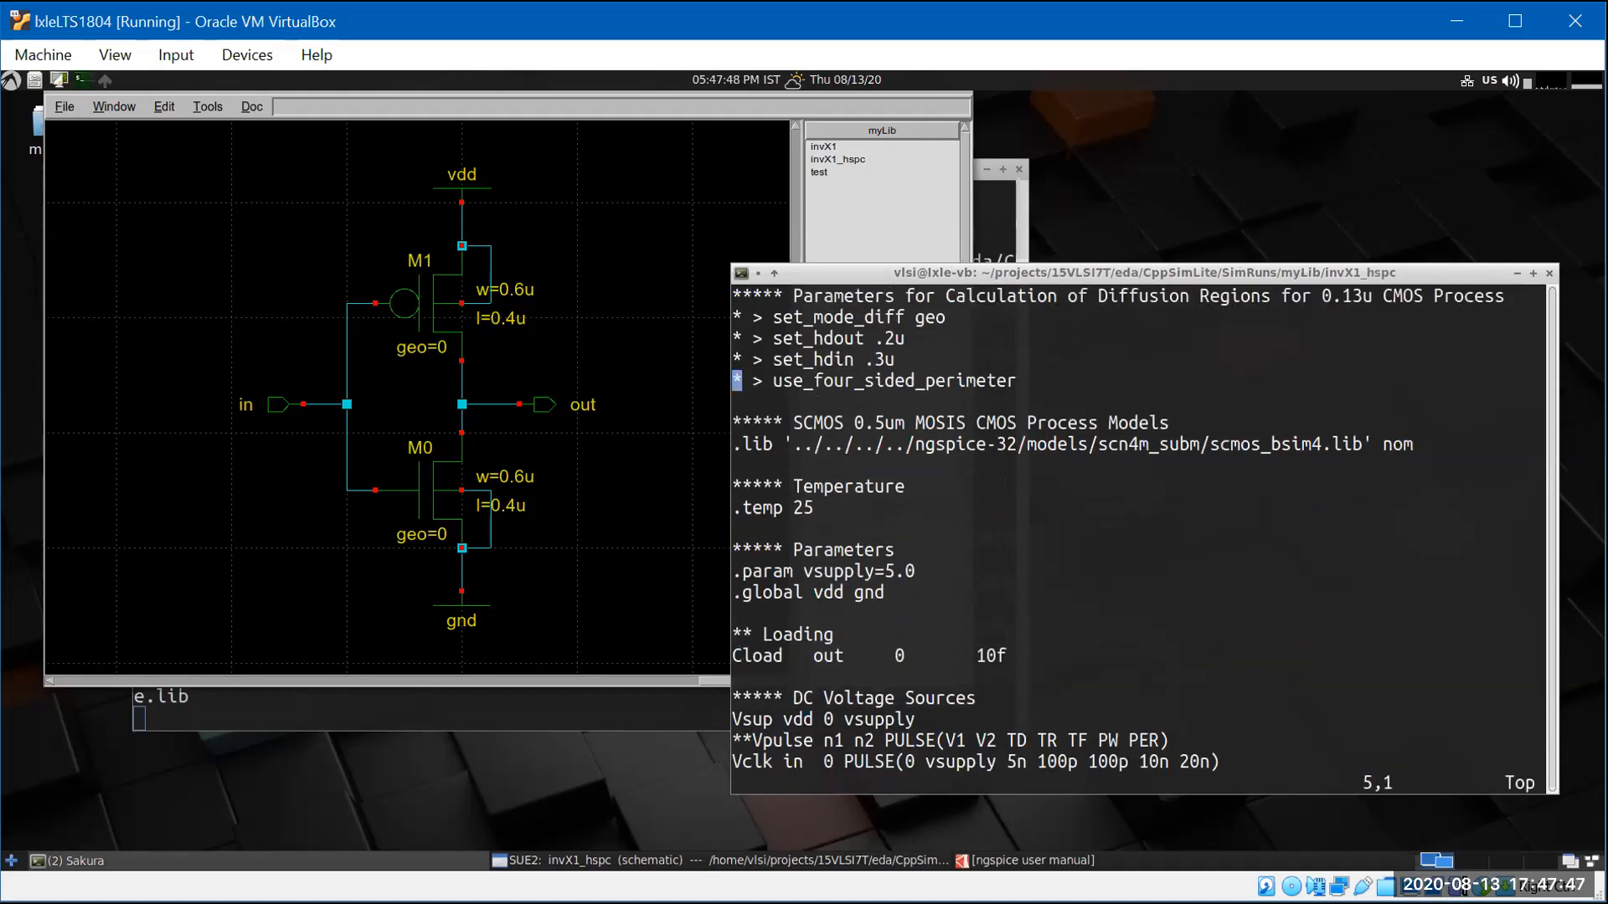
pyautogui.press('Down')
pyautogui.press('Down')
pyautogui.press('Down')
pyautogui.press('Down')
pyautogui.press('Down')
pyautogui.press('Down')
pyautogui.press('Down')
pyautogui.press('Down')
pyautogui.press('Down')
pyautogui.press('Up')
pyautogui.press('Up')
pyautogui.press('Up')
pyautogui.press('Up')
pyautogui.press('Up')
pyautogui.press('Up')
pyautogui.press('Up')
pyautogui.press('Up')
pyautogui.press('Up')
pyautogui.press('Down')
pyautogui.press('Down')
pyautogui.press('Down')
pyautogui.press('Down')
pyautogui.press('Down')
pyautogui.press('Down')
pyautogui.press('Down')
pyautogui.press('Down')
pyautogui.press('Down')
pyautogui.press('Down')
pyautogui.press('Down')
pyautogui.press('Down')
pyautogui.press('Down')
pyautogui.press('Down')
pyautogui.press('Down')
pyautogui.press('Up')
pyautogui.press('Up')
pyautogui.press('Up')
pyautogui.press('Up')
pyautogui.press('Up')
pyautogui.press('Up')
pyautogui.press('Up')
pyautogui.press('Up')
pyautogui.press('Up')
pyautogui.press('Up')
pyautogui.press('Down')
pyautogui.press('Down')
pyautogui.press('Down')
pyautogui.press('Down')
pyautogui.press('Down')
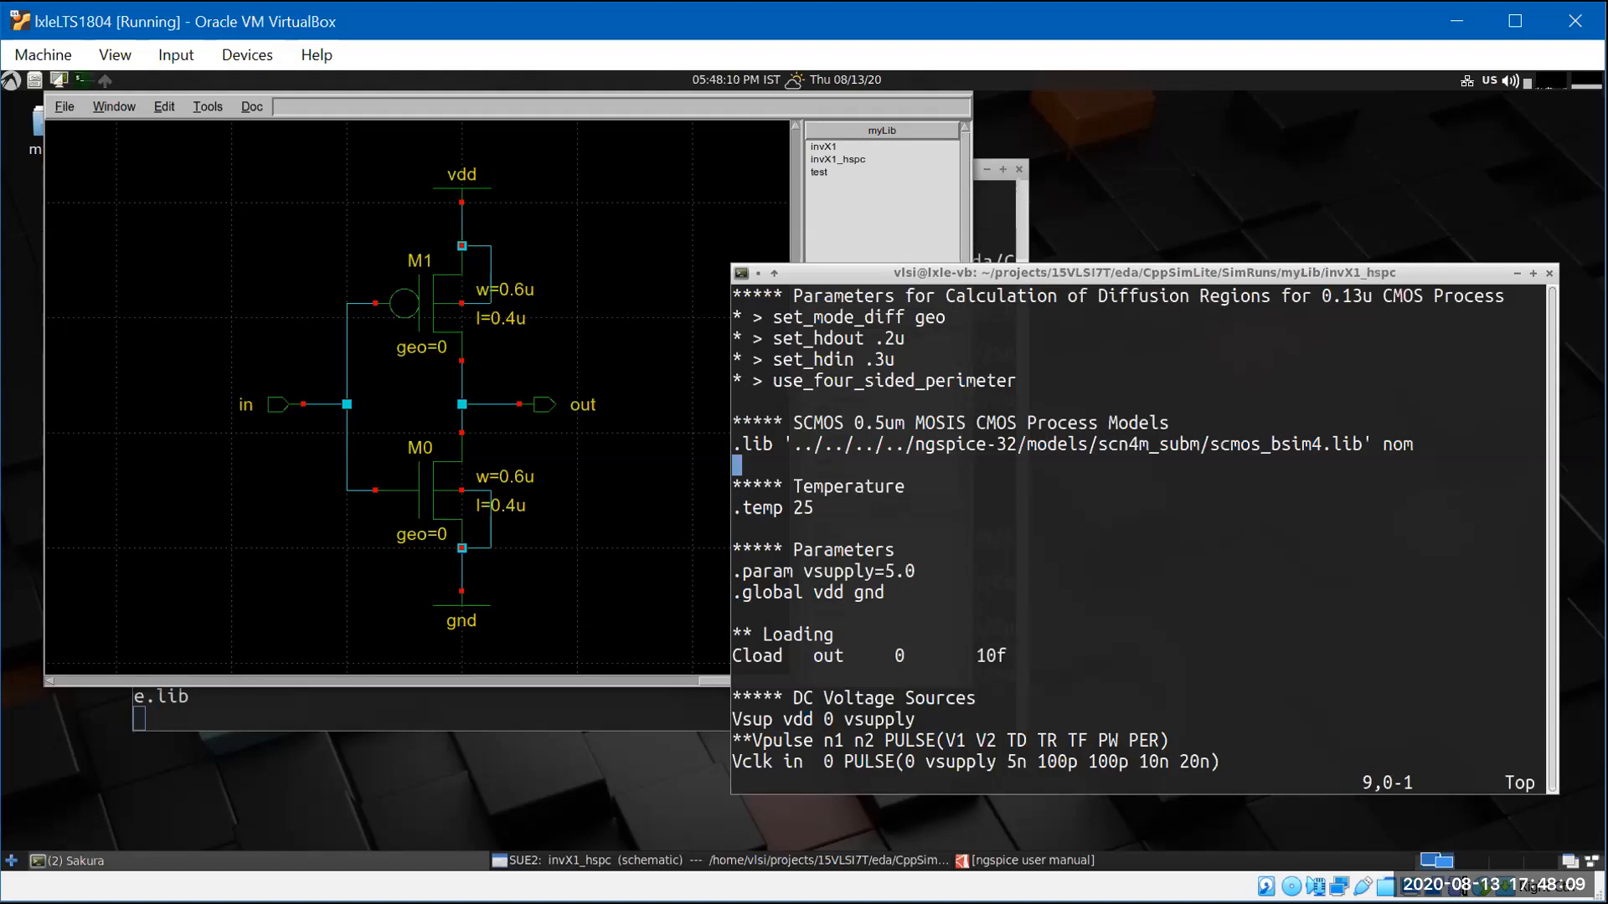
pyautogui.press('Down')
pyautogui.press('Down')
pyautogui.press('Up')
pyautogui.press('Up')
pyautogui.press('Up')
pyautogui.press('Up')
pyautogui.press('Up')
pyautogui.press('Up')
# - Review the temperature, supply parameter and global net lines in test.hspc
pyautogui.press('Down')
pyautogui.press('Down')
pyautogui.press('Down')
pyautogui.press('Down')
pyautogui.press('Down')
pyautogui.press('Down')
pyautogui.press('Down')
pyautogui.press('Down')
pyautogui.press('Down')
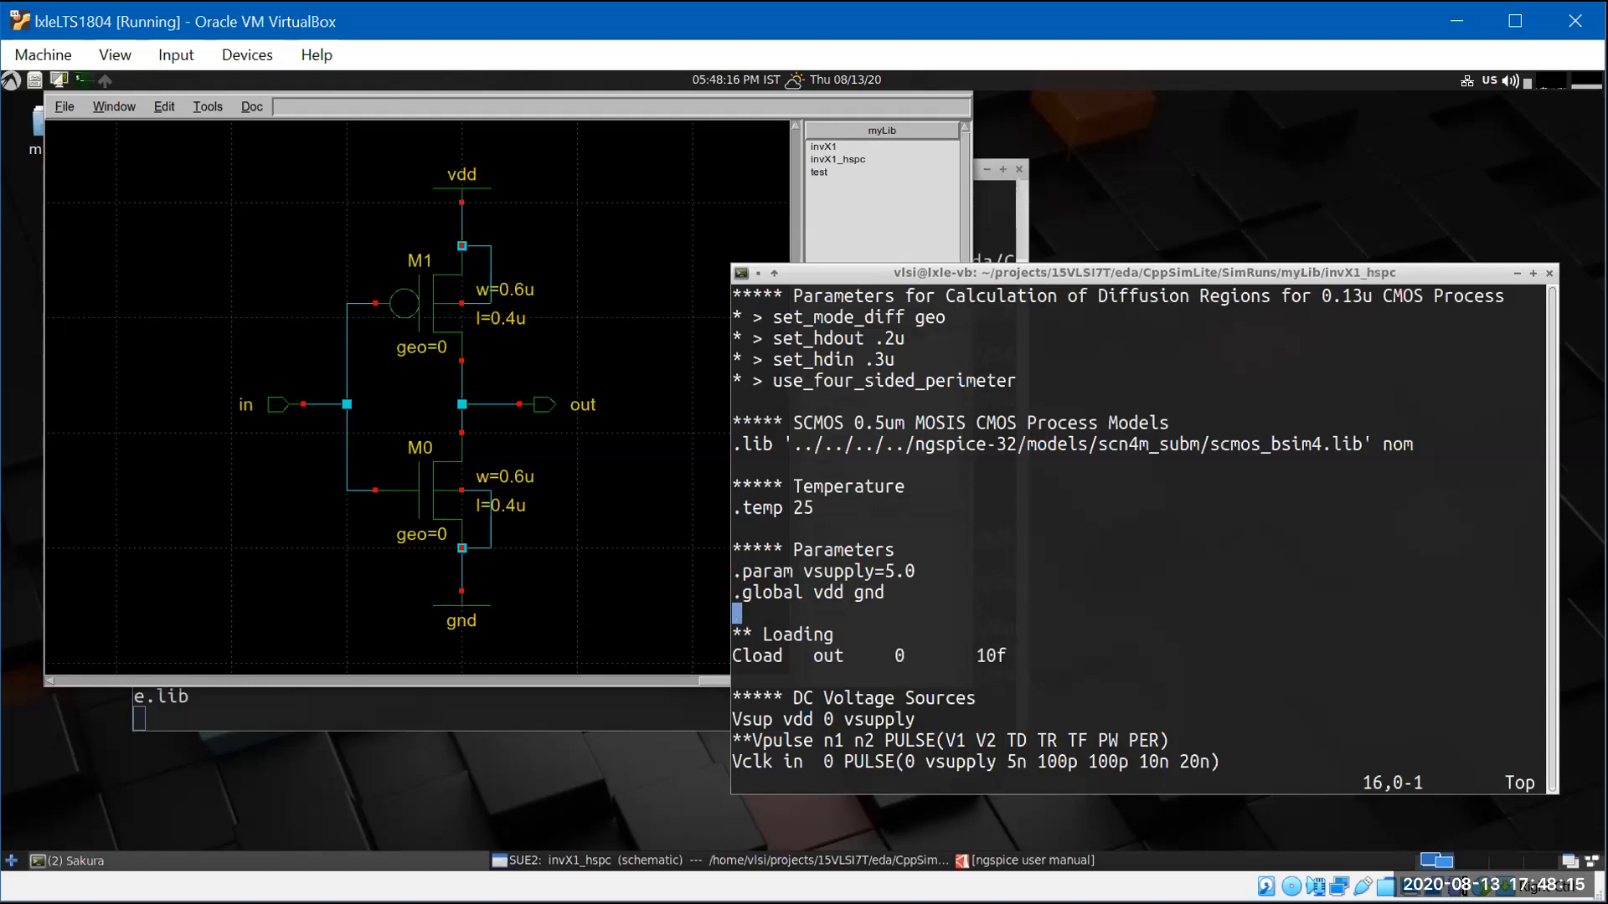
# - Read through the output load, voltage source and simulation options sections of test.hspc
pyautogui.press('Down')
pyautogui.press('Down')
pyautogui.press('Down')
pyautogui.press('Down')
pyautogui.press('Down')
pyautogui.press('Down')
pyautogui.press('Down')
pyautogui.press('Down')
pyautogui.press('Down')
pyautogui.press('Down')
pyautogui.press('Down')
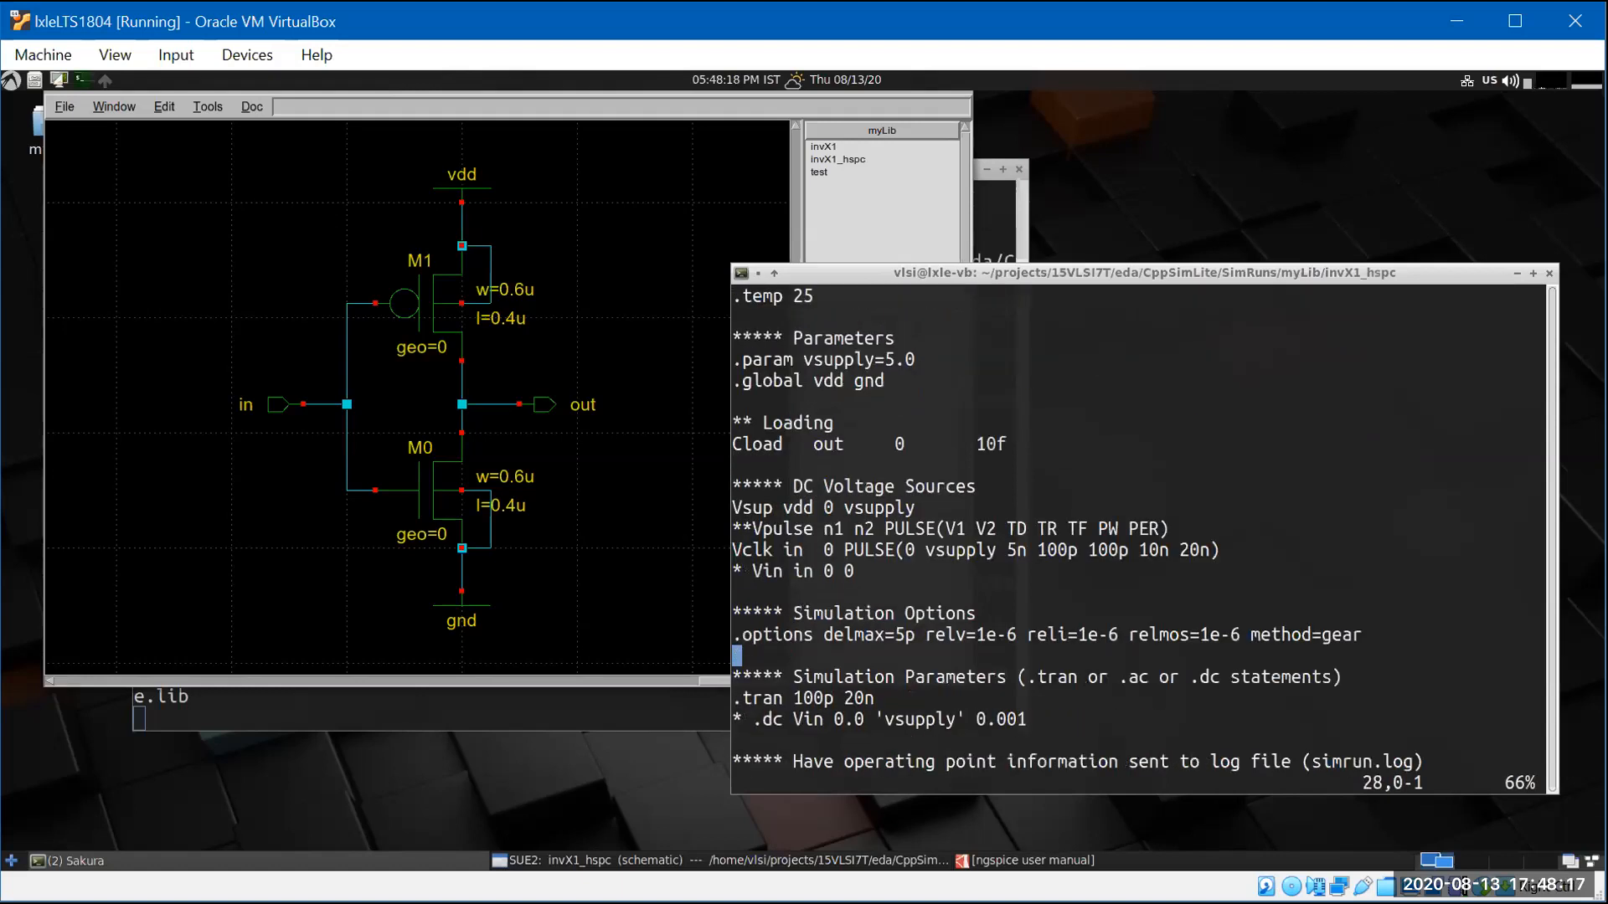
pyautogui.press('Up')
pyautogui.press('Up')
pyautogui.press('Up')
pyautogui.press('Up')
pyautogui.press('Up')
# - Review the transient, operating point and commented probe statements at the end of test.hspc, and save and quit vim
pyautogui.press('Down')
pyautogui.press('Down')
pyautogui.press('Down')
pyautogui.press('Down')
pyautogui.press('Down')
pyautogui.press('Down')
pyautogui.press('Down')
pyautogui.press('Down')
pyautogui.press('Down')
pyautogui.press('Down')
pyautogui.press('Down')
pyautogui.press('Down')
pyautogui.press('Down')
pyautogui.press('Down')
pyautogui.press('Down')
pyautogui.press('Down')
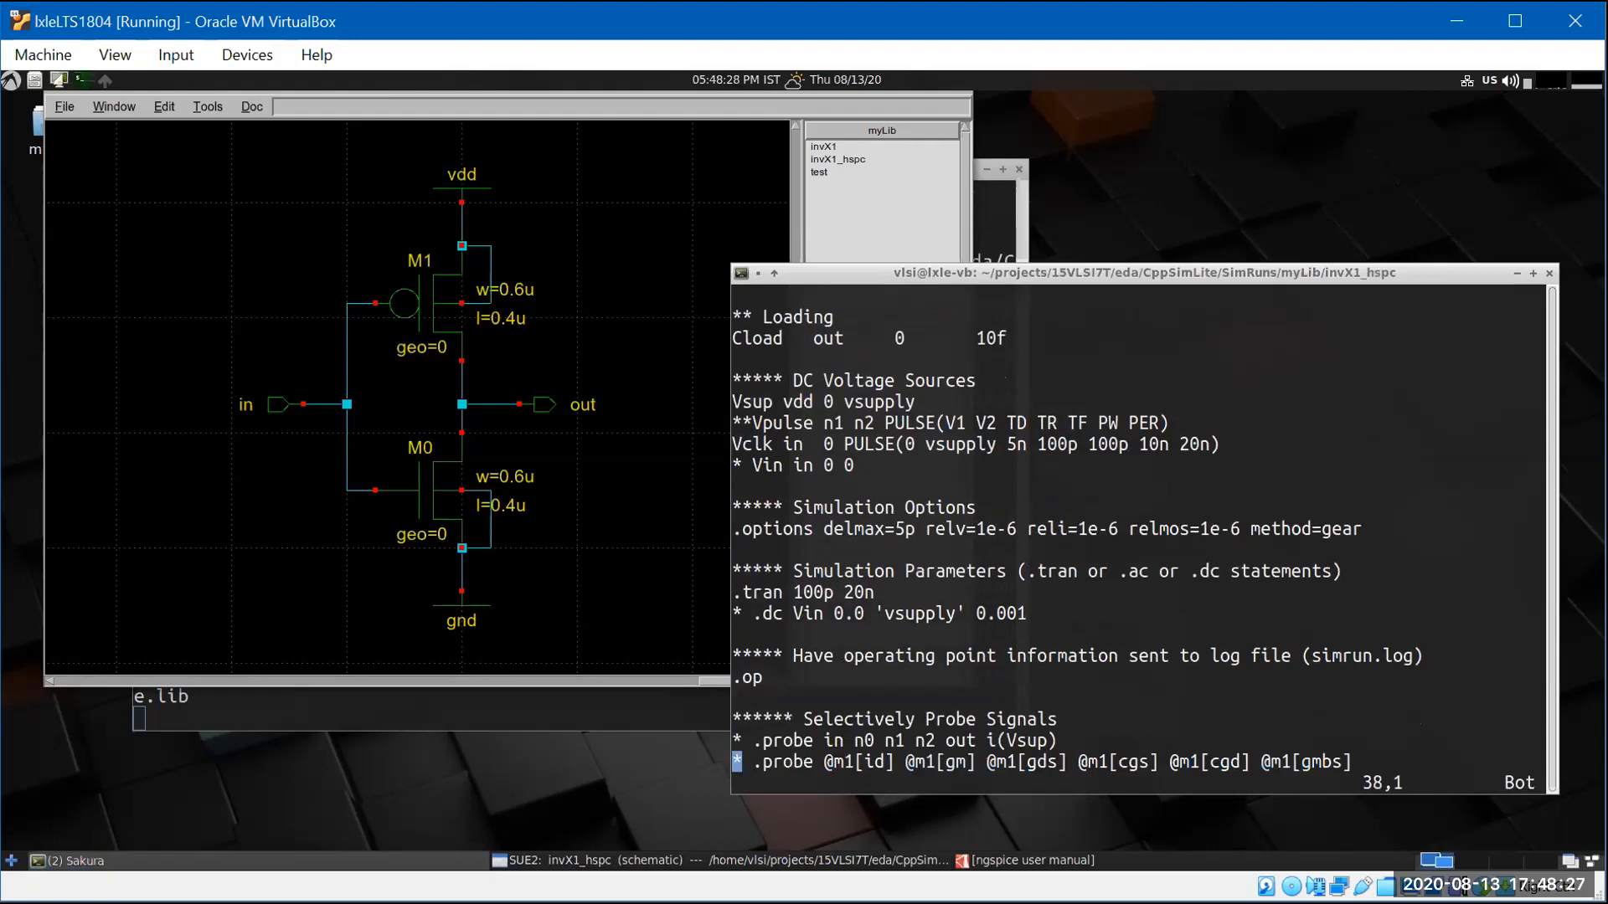
pyautogui.write(':wq')
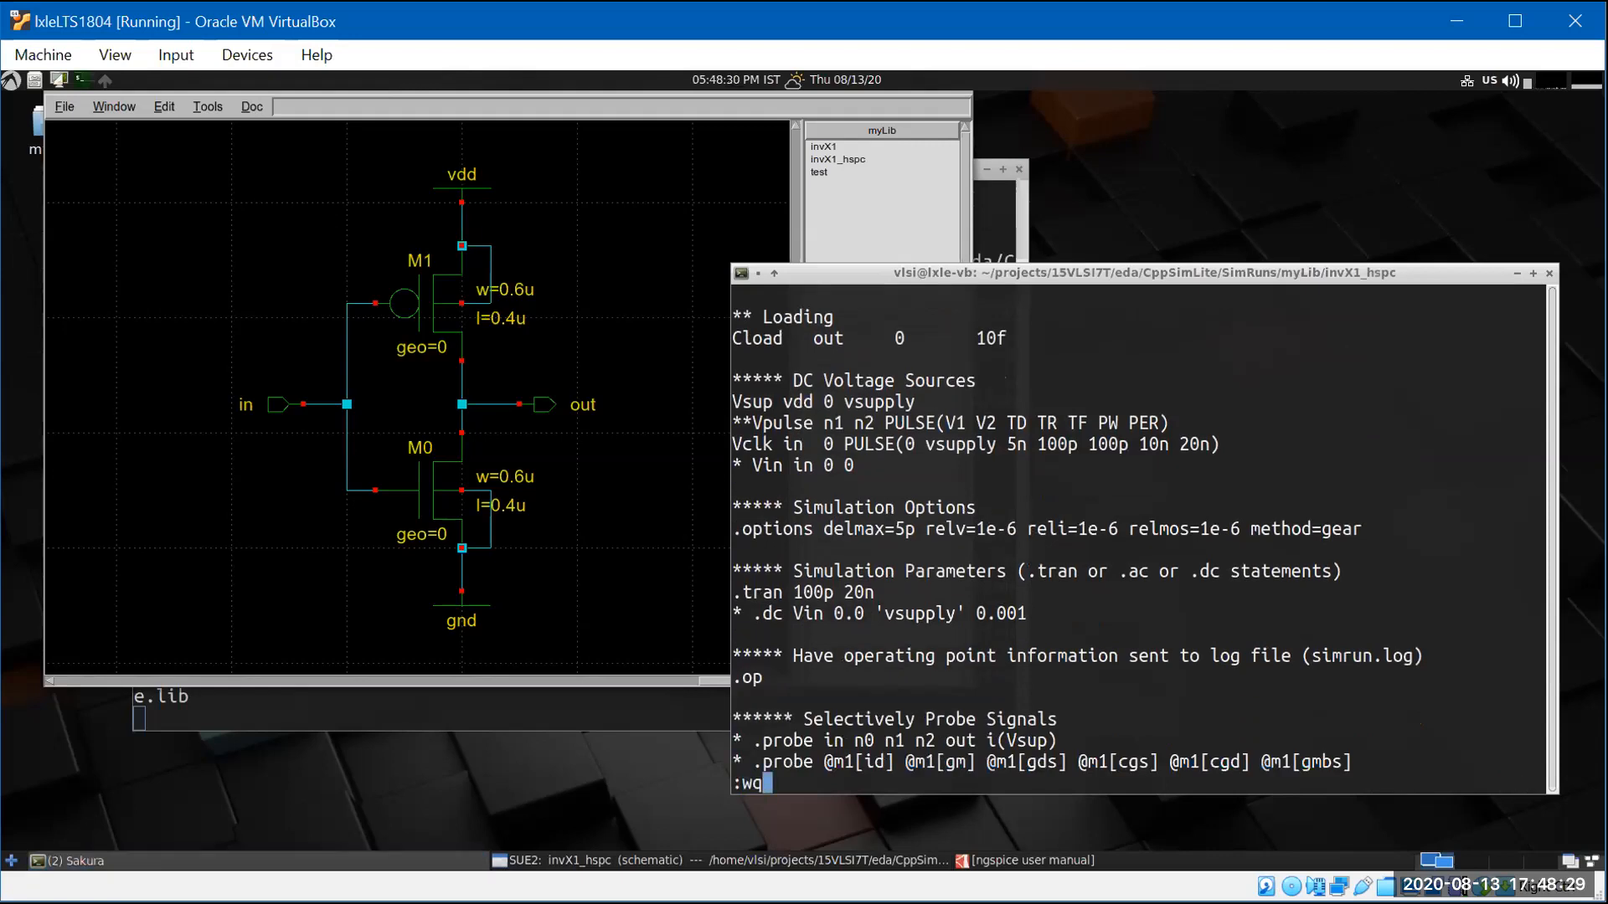
pyautogui.press('Return')
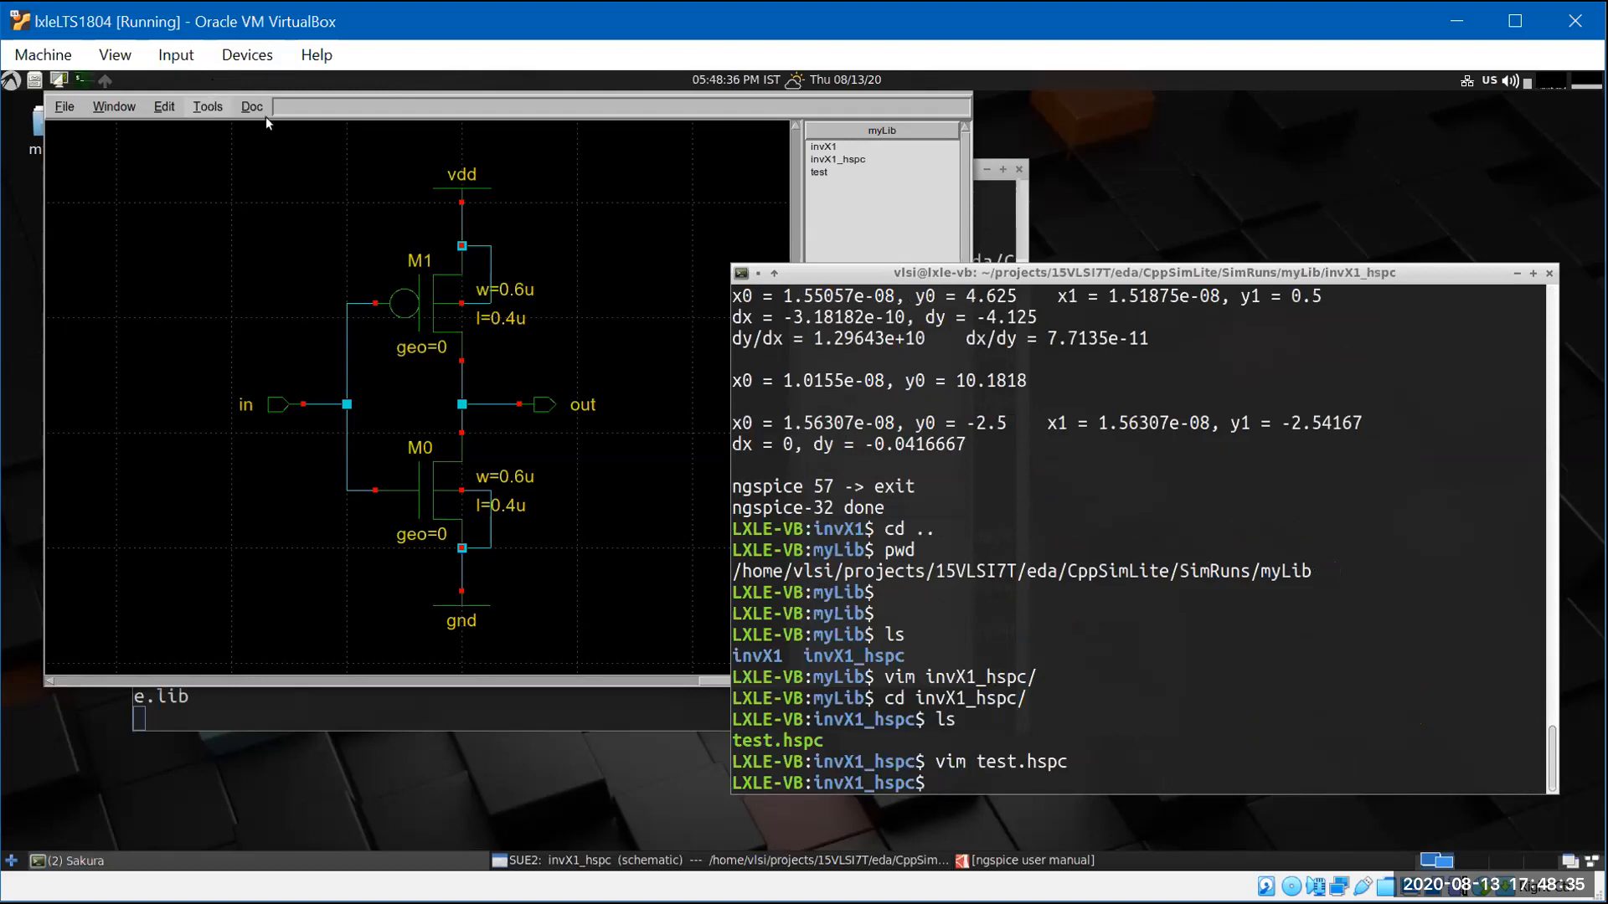
# - Open the NGspice Run Menu for invX1_hspc, check that test.hspc is its sim file, and move the window clear of the terminal
pyautogui.click(570, 107)
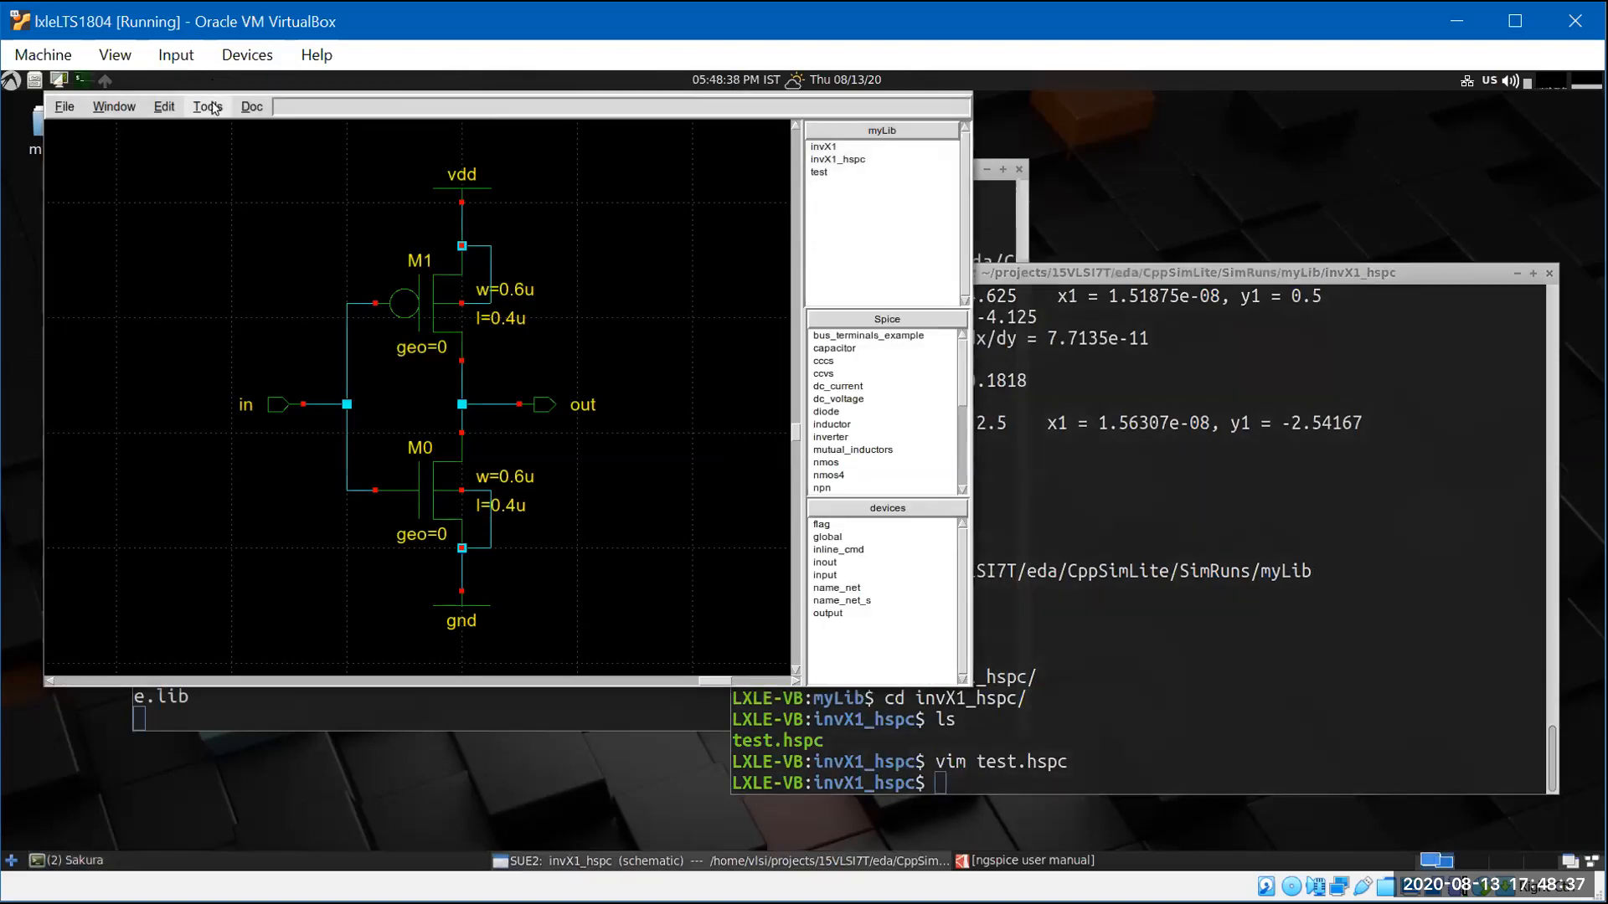
pyautogui.click(212, 107)
pyautogui.click(213, 168)
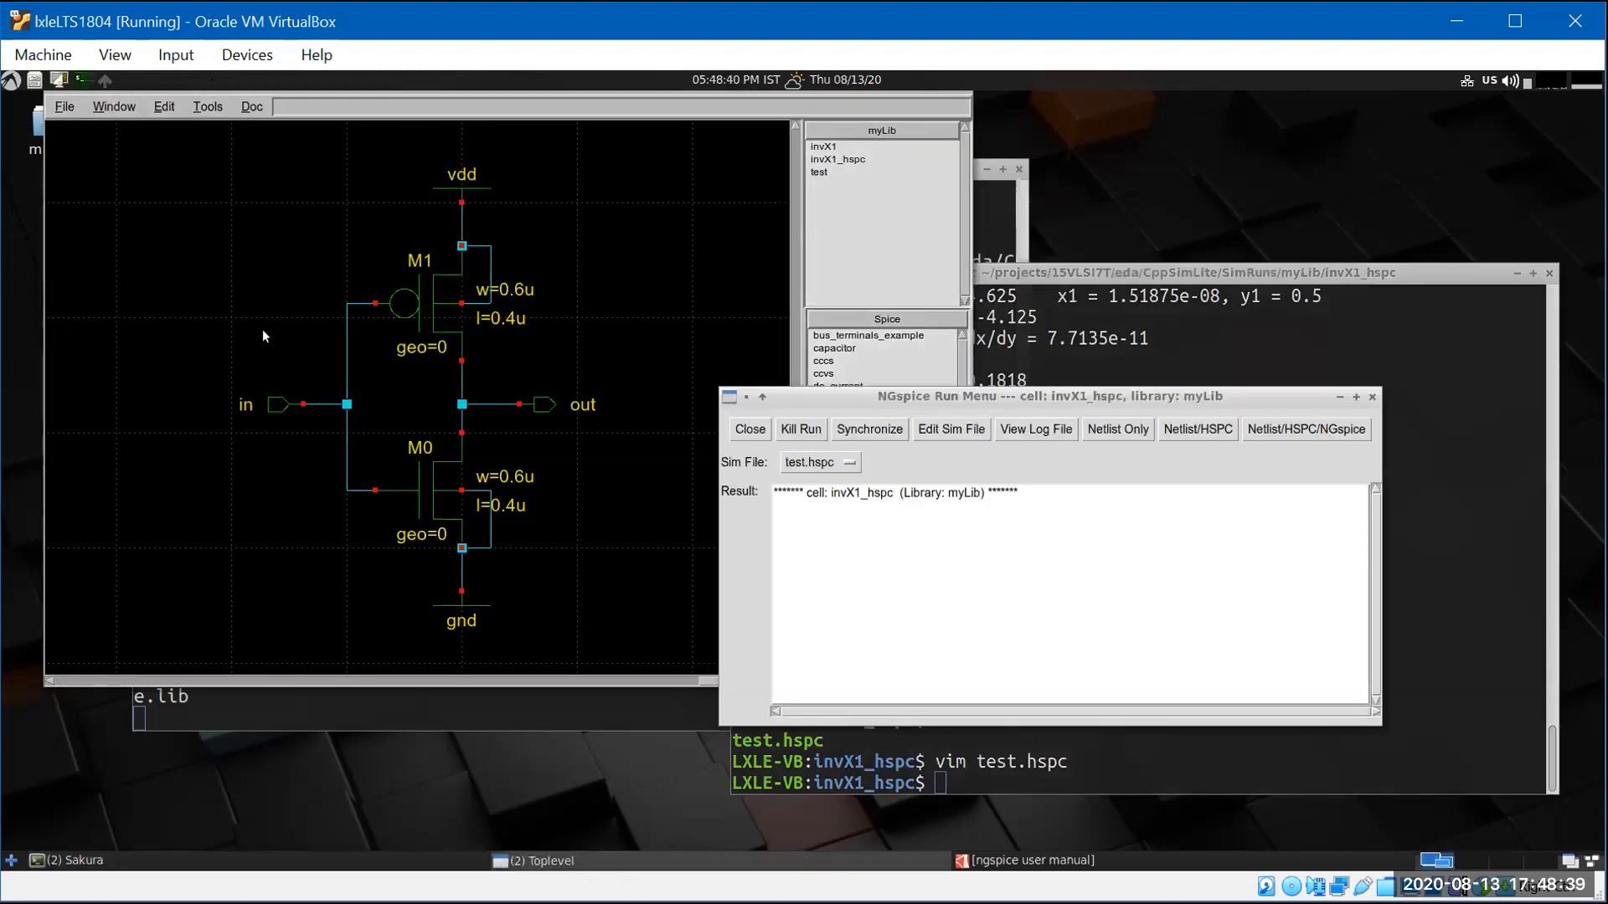
pyautogui.click(805, 467)
pyautogui.click(806, 469)
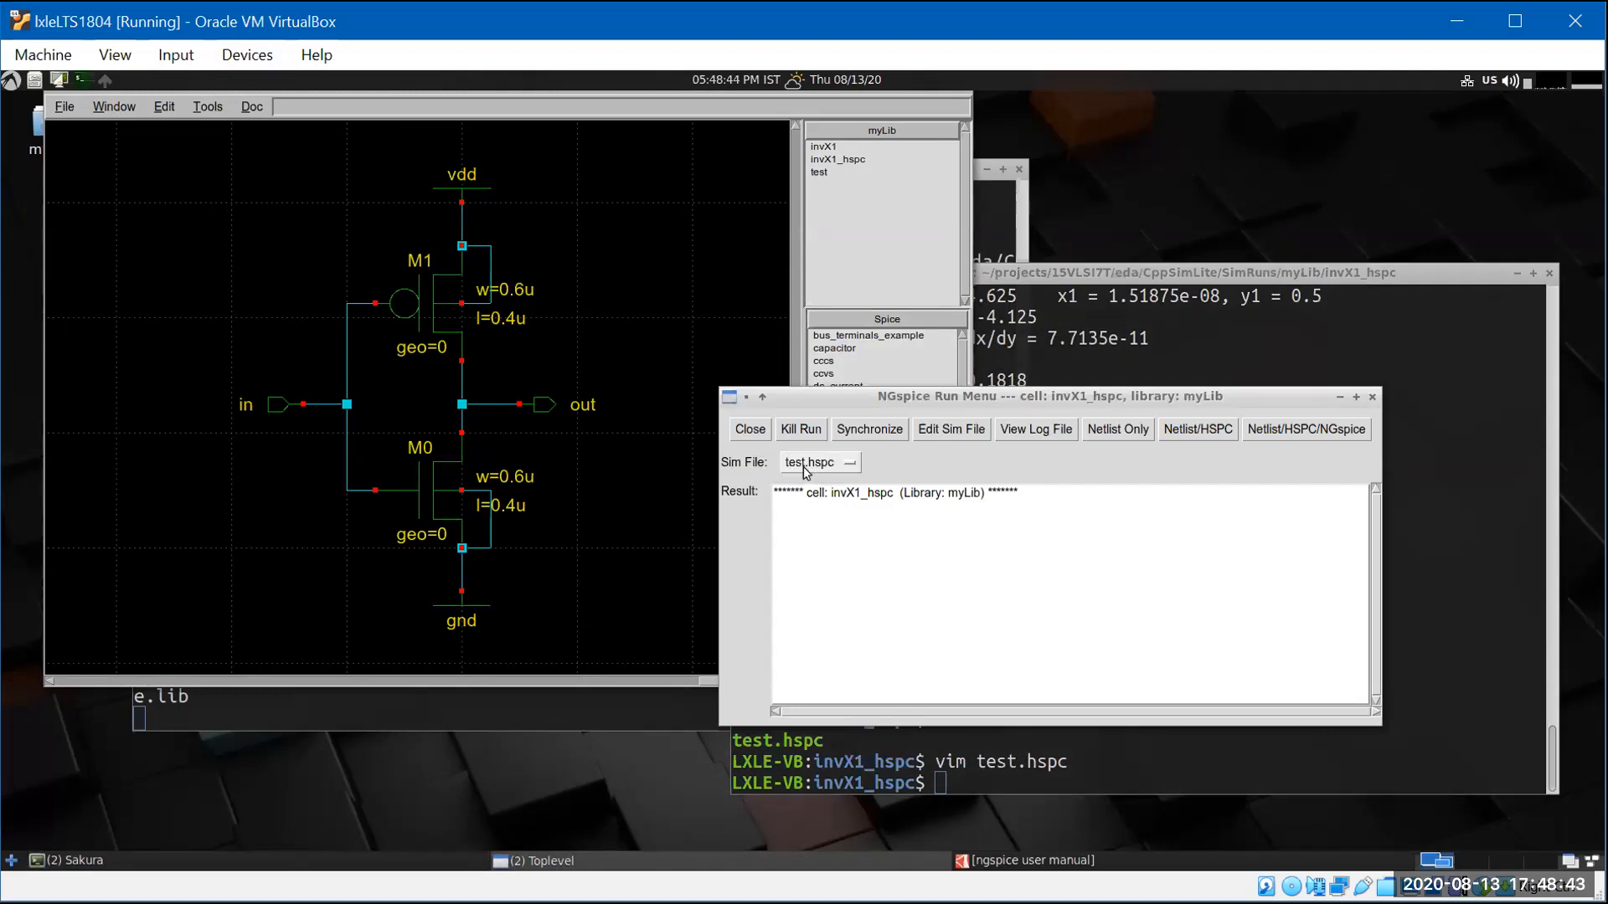
pyautogui.moveTo(946, 400); pyautogui.dragTo(250, 492)
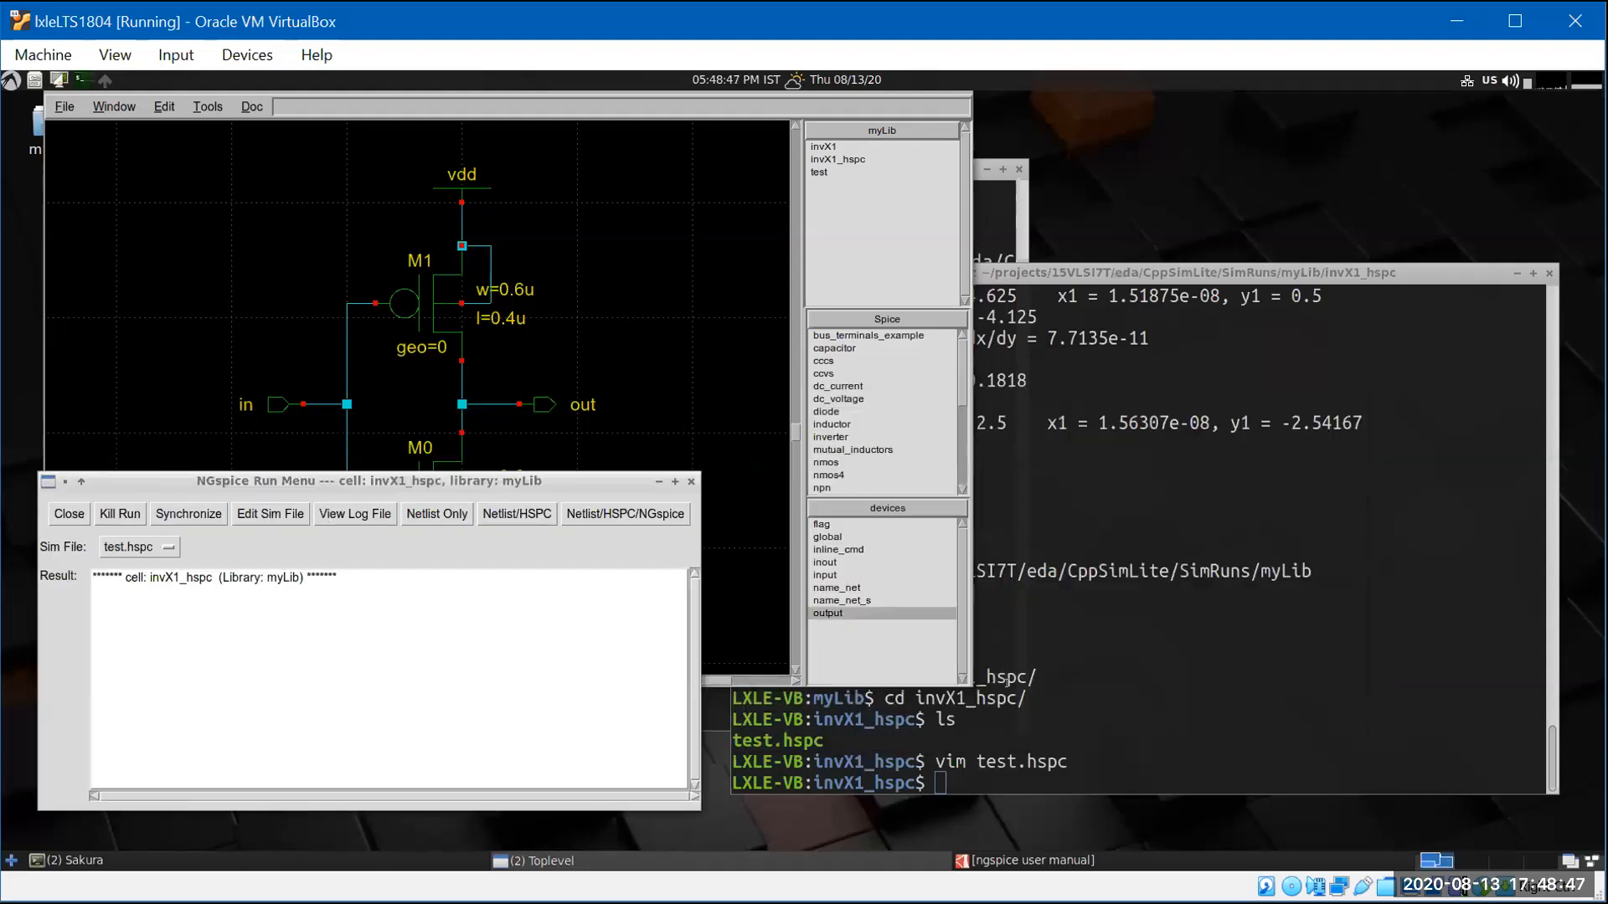
# - Print the terminal's working directory and highlight the SimRuns/myLib/invX1_hspc part of the path
pyautogui.click(1104, 714)
pyautogui.write('pwd')
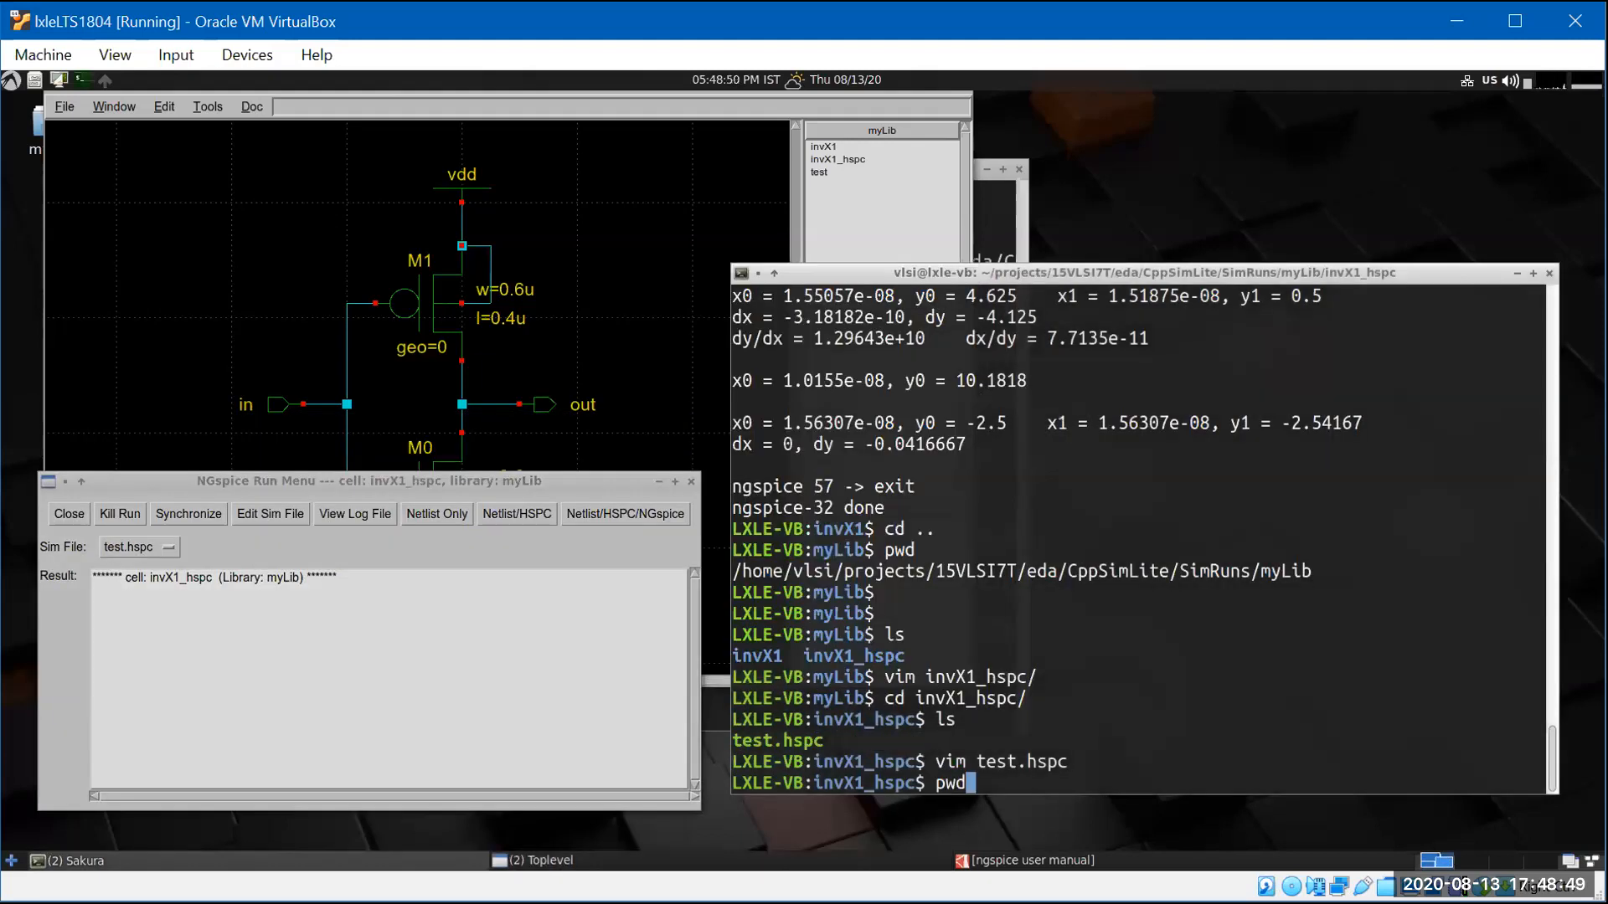
pyautogui.press('Return')
pyautogui.click(852, 185)
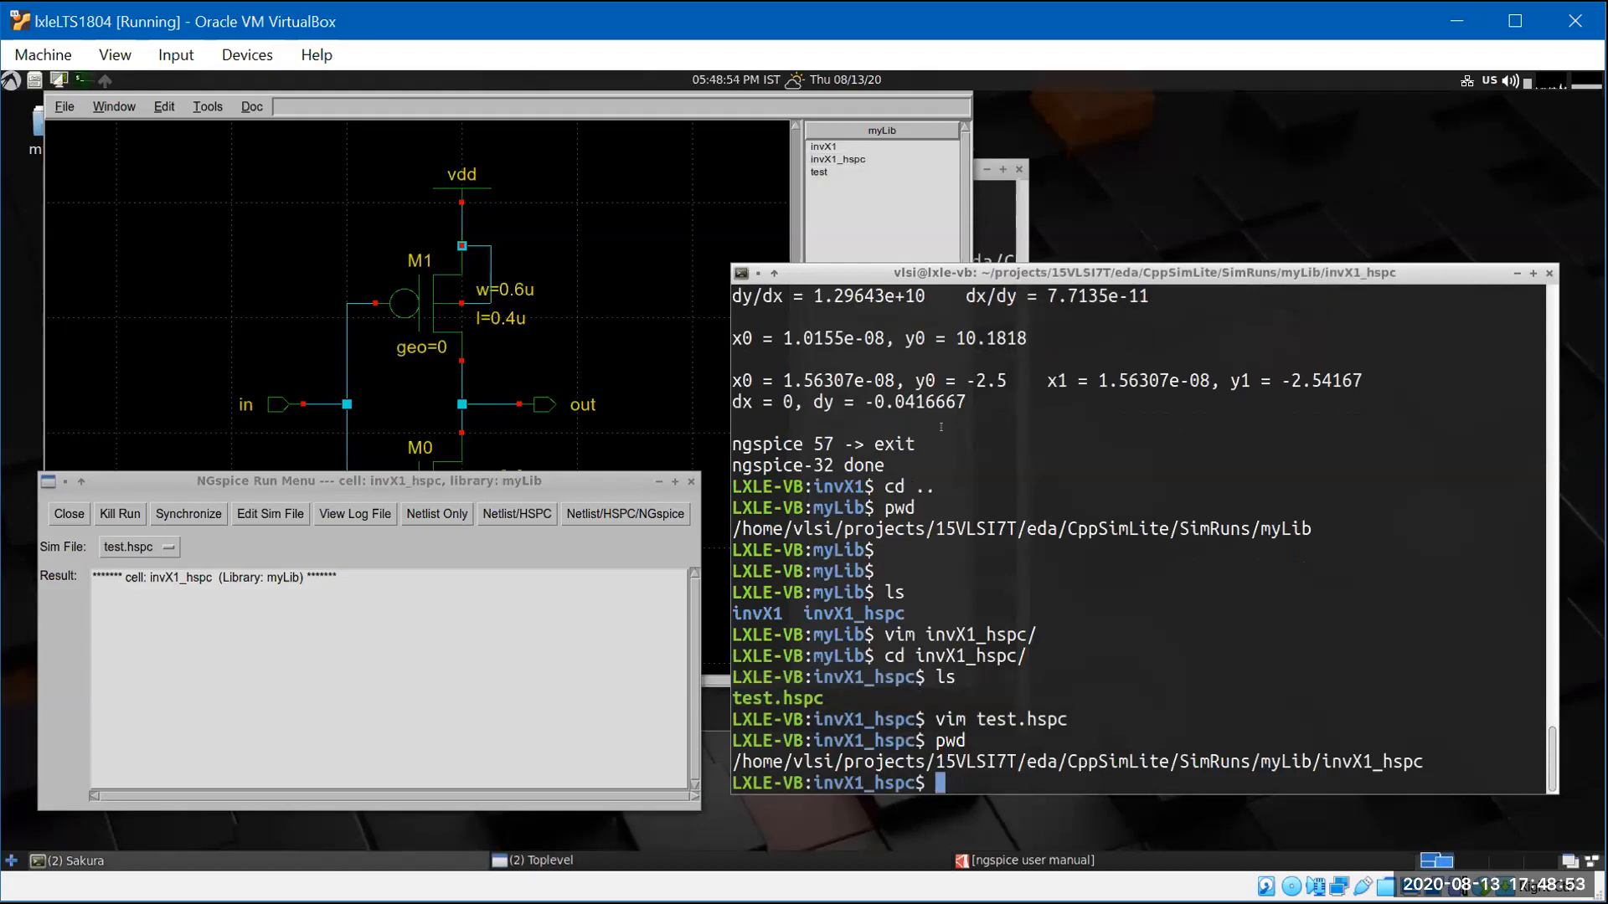
pyautogui.moveTo(1183, 762); pyautogui.dragTo(1383, 762)
pyautogui.moveTo(1418, 762); pyautogui.dragTo(1421, 762)
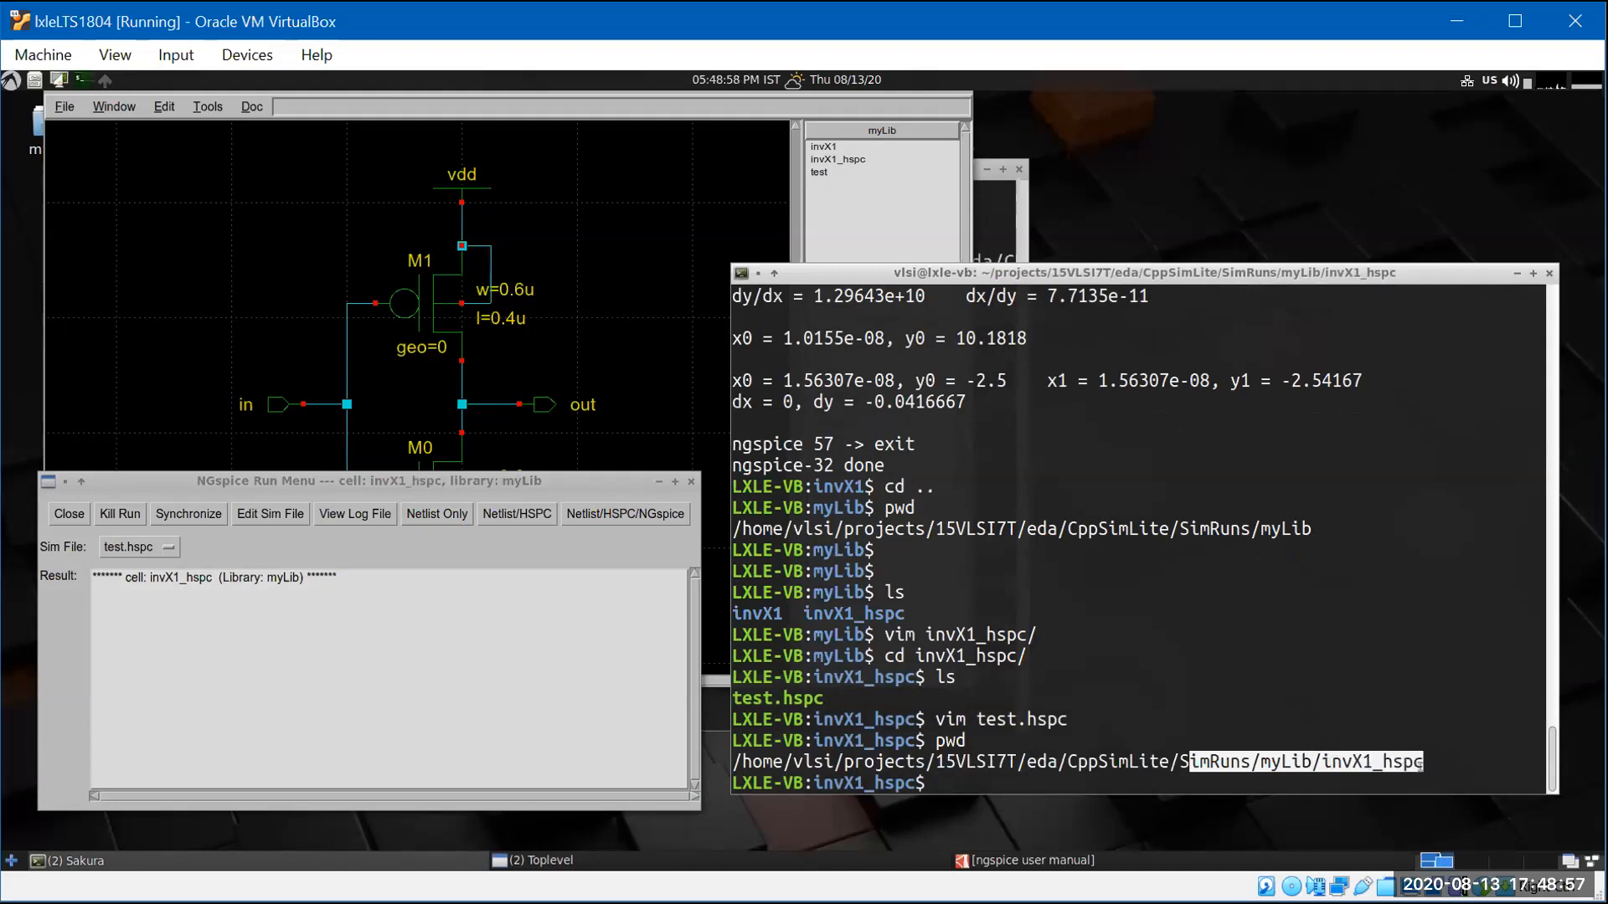
pyautogui.click(1006, 777)
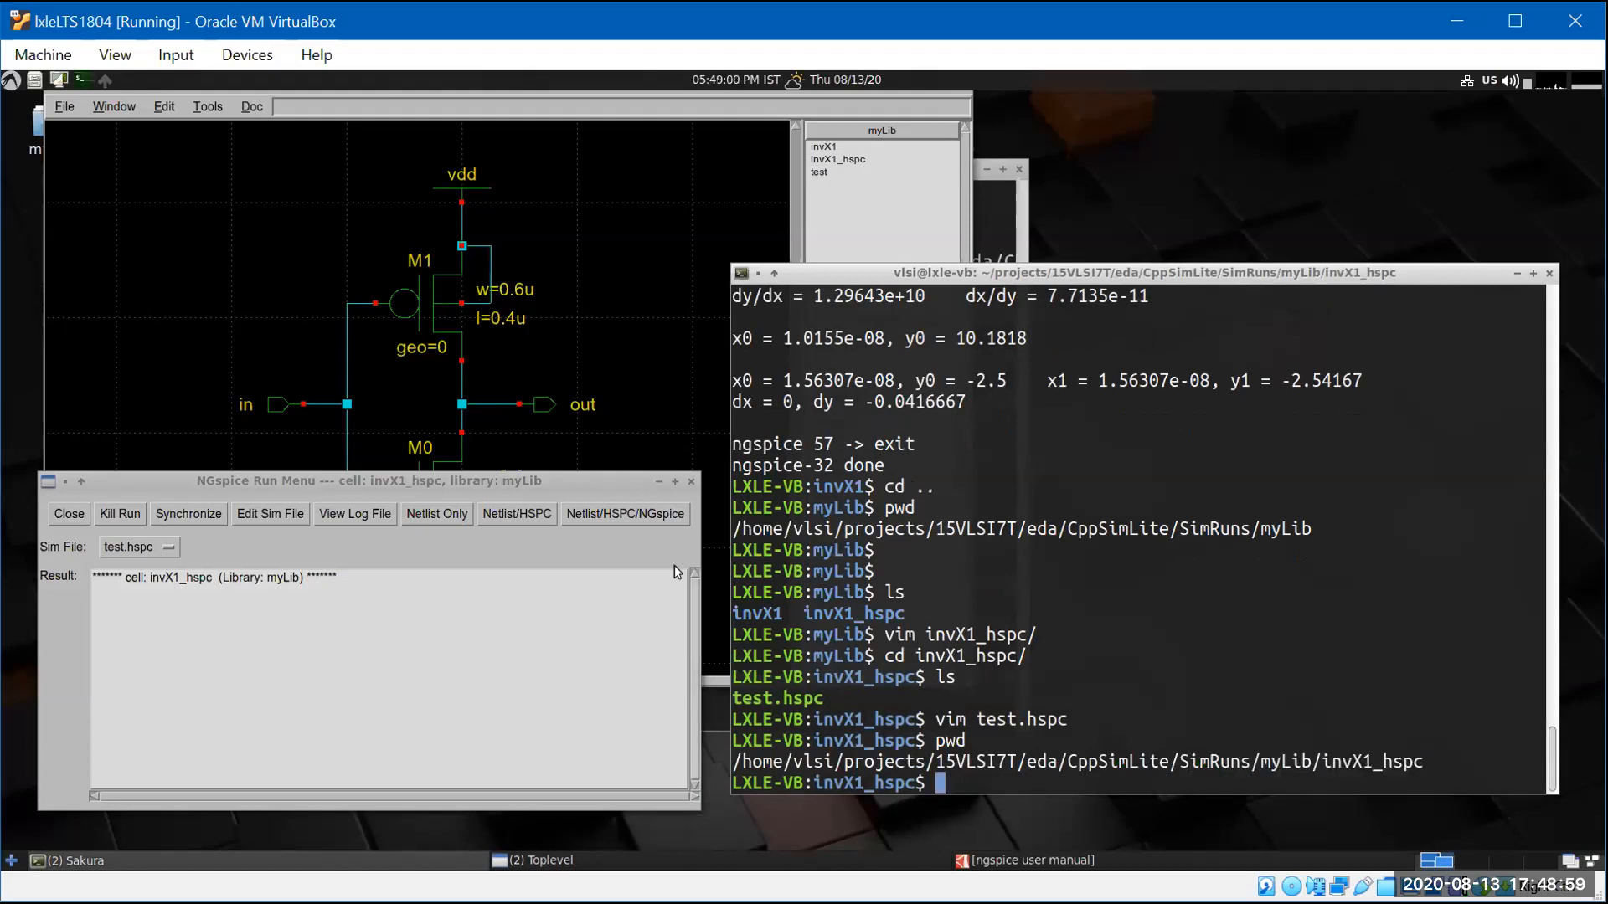
# - Open test.hspc for editing from the NGspice Run Menu and go back up through its statements in vim
pyautogui.moveTo(611, 488); pyautogui.dragTo(693, 480)
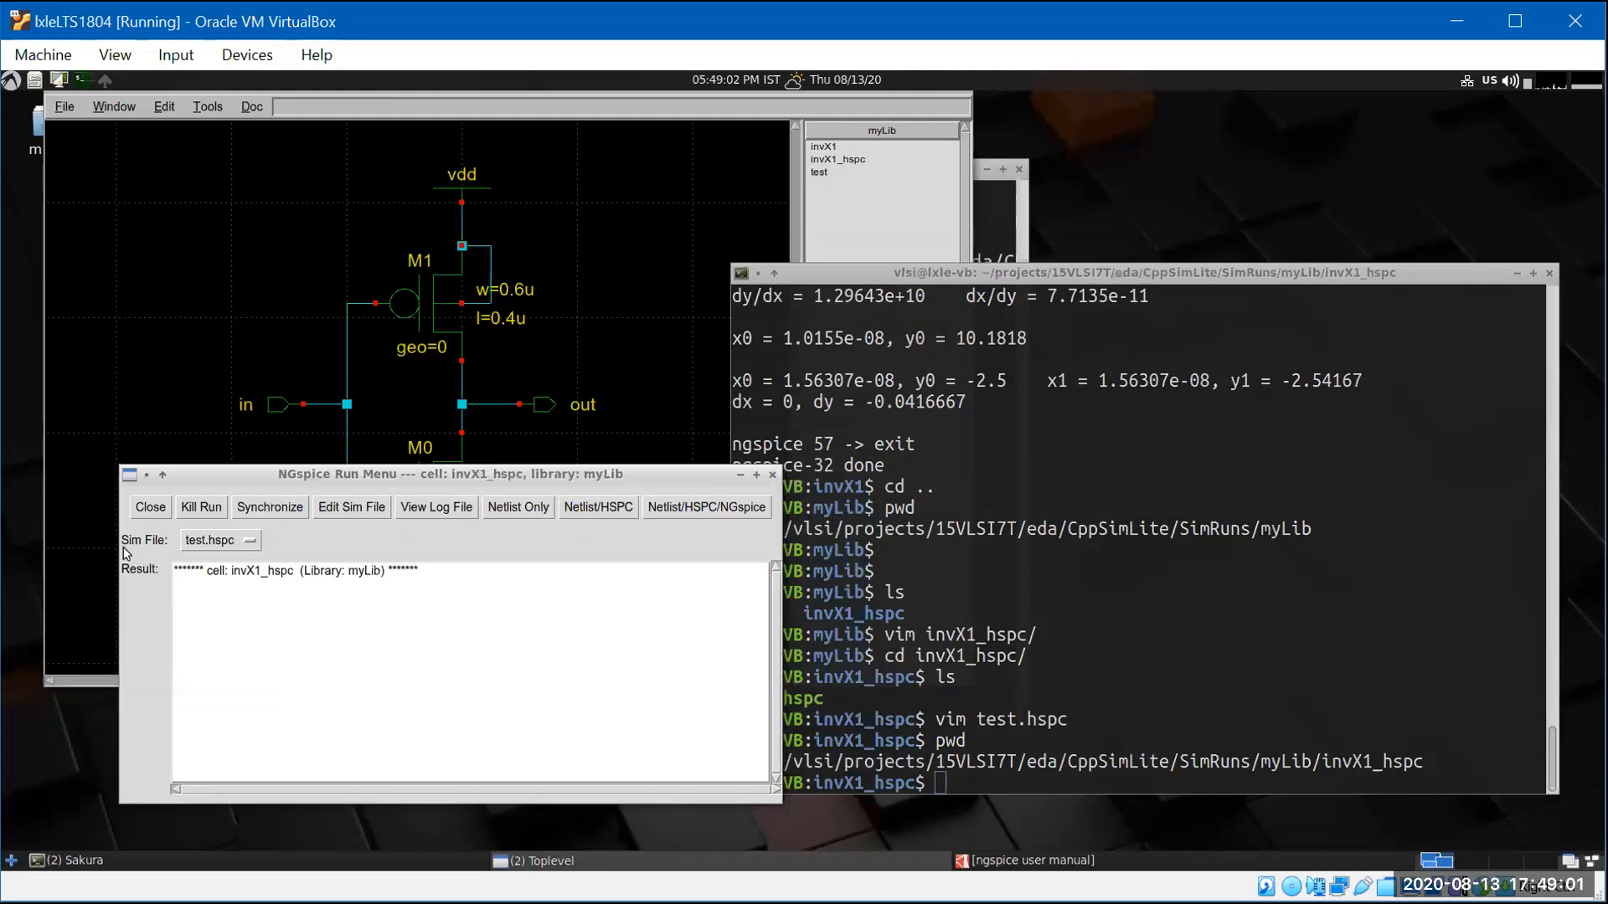
pyautogui.click(351, 513)
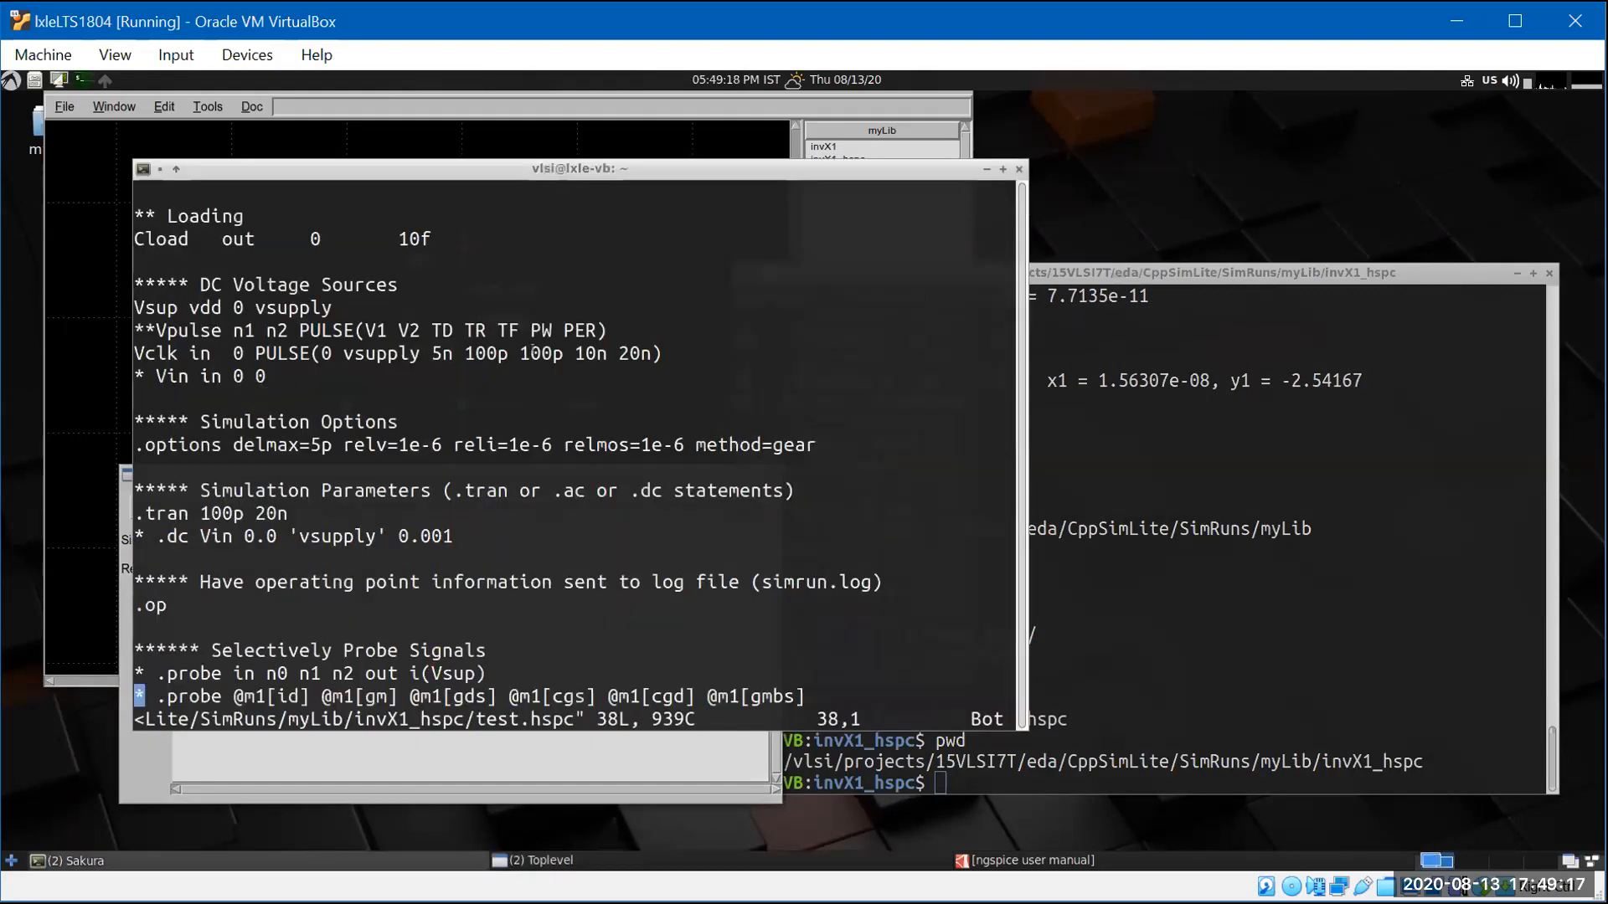
pyautogui.press('Up')
pyautogui.press('Up')
pyautogui.press('Up')
pyautogui.press('Up')
pyautogui.press('Up')
pyautogui.press('Up')
pyautogui.press('Up')
pyautogui.press('Up')
pyautogui.press('Up')
pyautogui.press('Up')
pyautogui.press('Up')
pyautogui.press('Up')
pyautogui.press('Up')
pyautogui.press('Up')
pyautogui.press('Up')
pyautogui.press('Up')
pyautogui.press('Up')
pyautogui.press('Up')
pyautogui.press('Up')
pyautogui.press('Up')
pyautogui.press('Up')
pyautogui.press('Up')
pyautogui.press('Up')
pyautogui.press('Up')
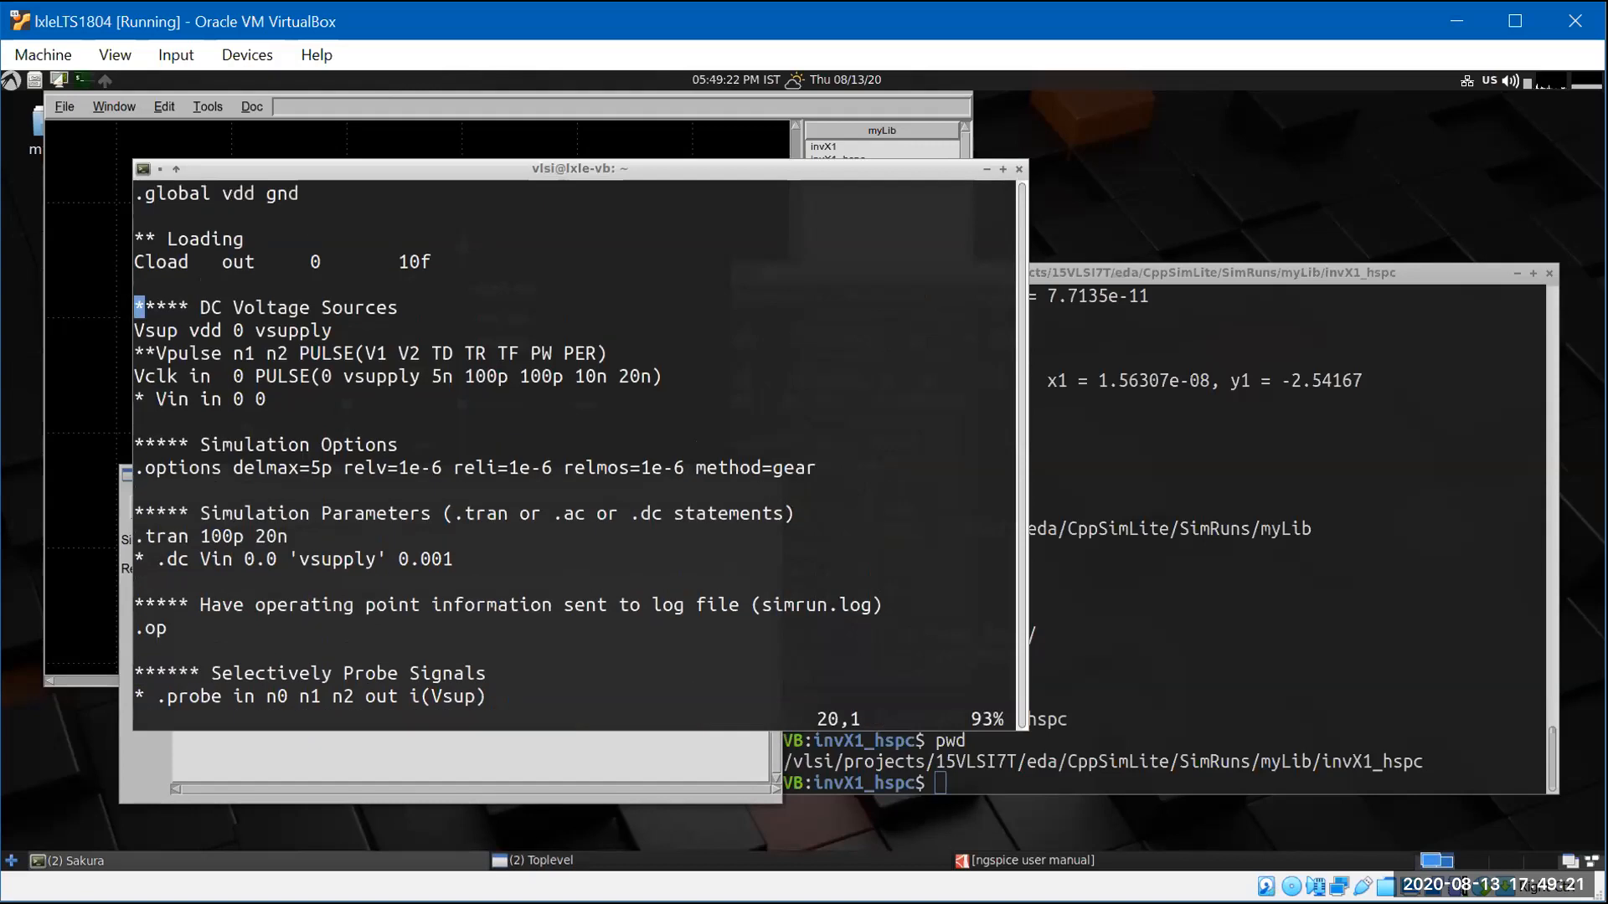
# - Go down through the opened sim file to its last probe line and quit vim without saving
pyautogui.press('Down')
pyautogui.press('Down')
pyautogui.press('Down')
pyautogui.press('Down')
pyautogui.press('Down')
pyautogui.press('Down')
pyautogui.press('Down')
pyautogui.press('Down')
pyautogui.press('Down')
pyautogui.press('Down')
pyautogui.press('Down')
pyautogui.press('Down')
pyautogui.press('Down')
pyautogui.press('Down')
pyautogui.press('Down')
pyautogui.press('Down')
pyautogui.press('Down')
pyautogui.press('Down')
pyautogui.press('Down')
pyautogui.press('Down')
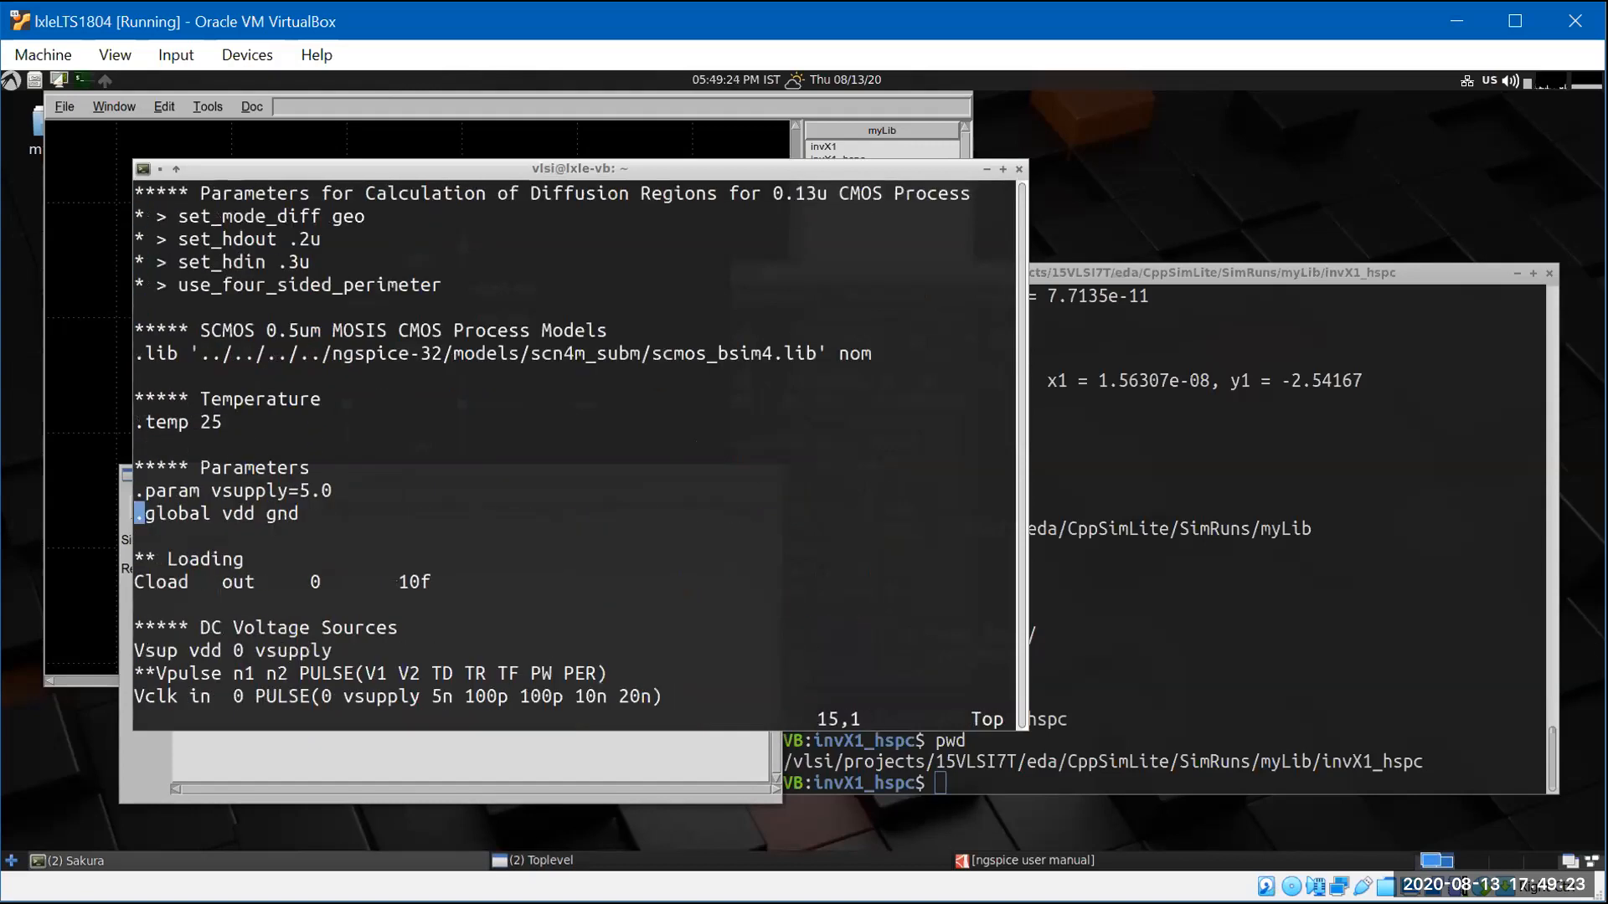
pyautogui.write(':q')
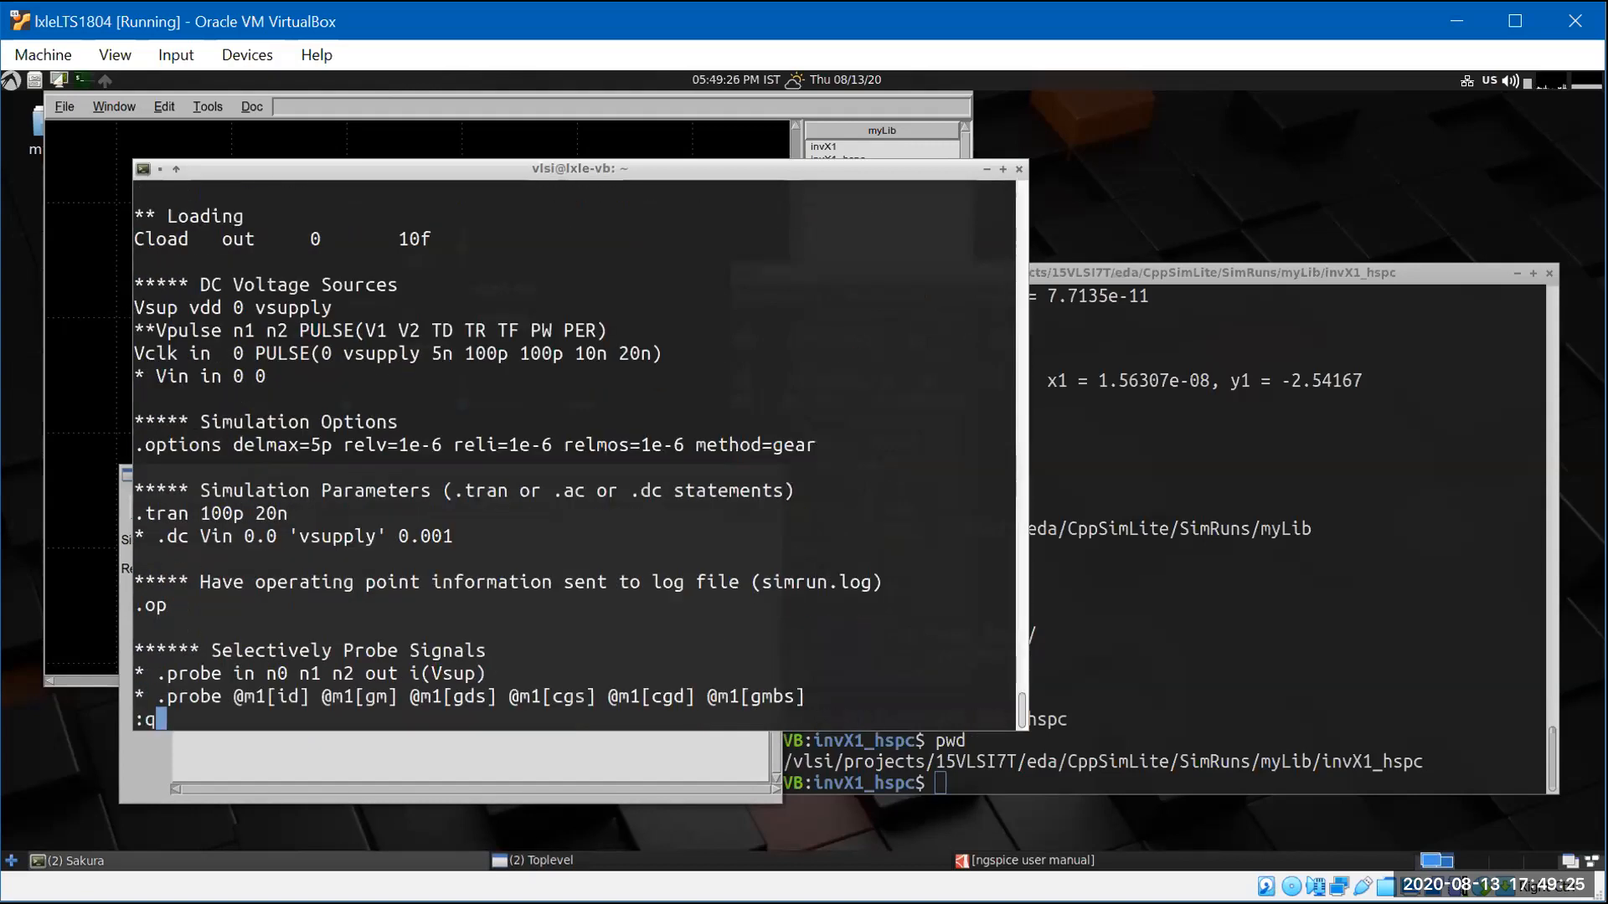
pyautogui.press('Return')
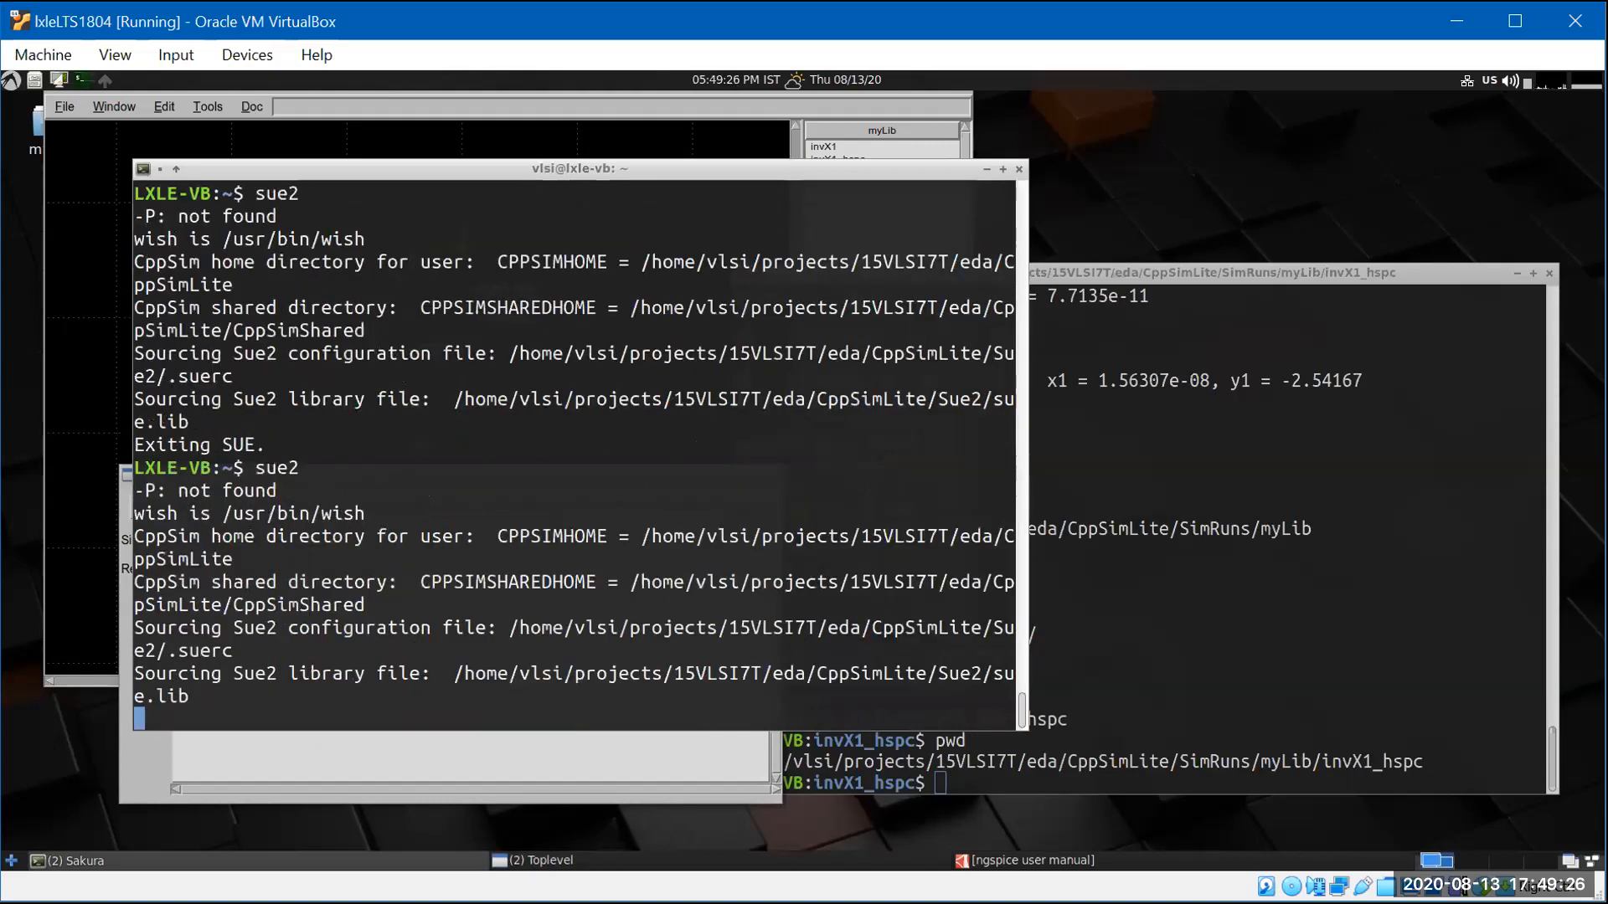
# - Generate only the netlist of invX1_hspc from the NGspice Run Menu and list the simulation directory's files in the terminal
pyautogui.click(143, 751)
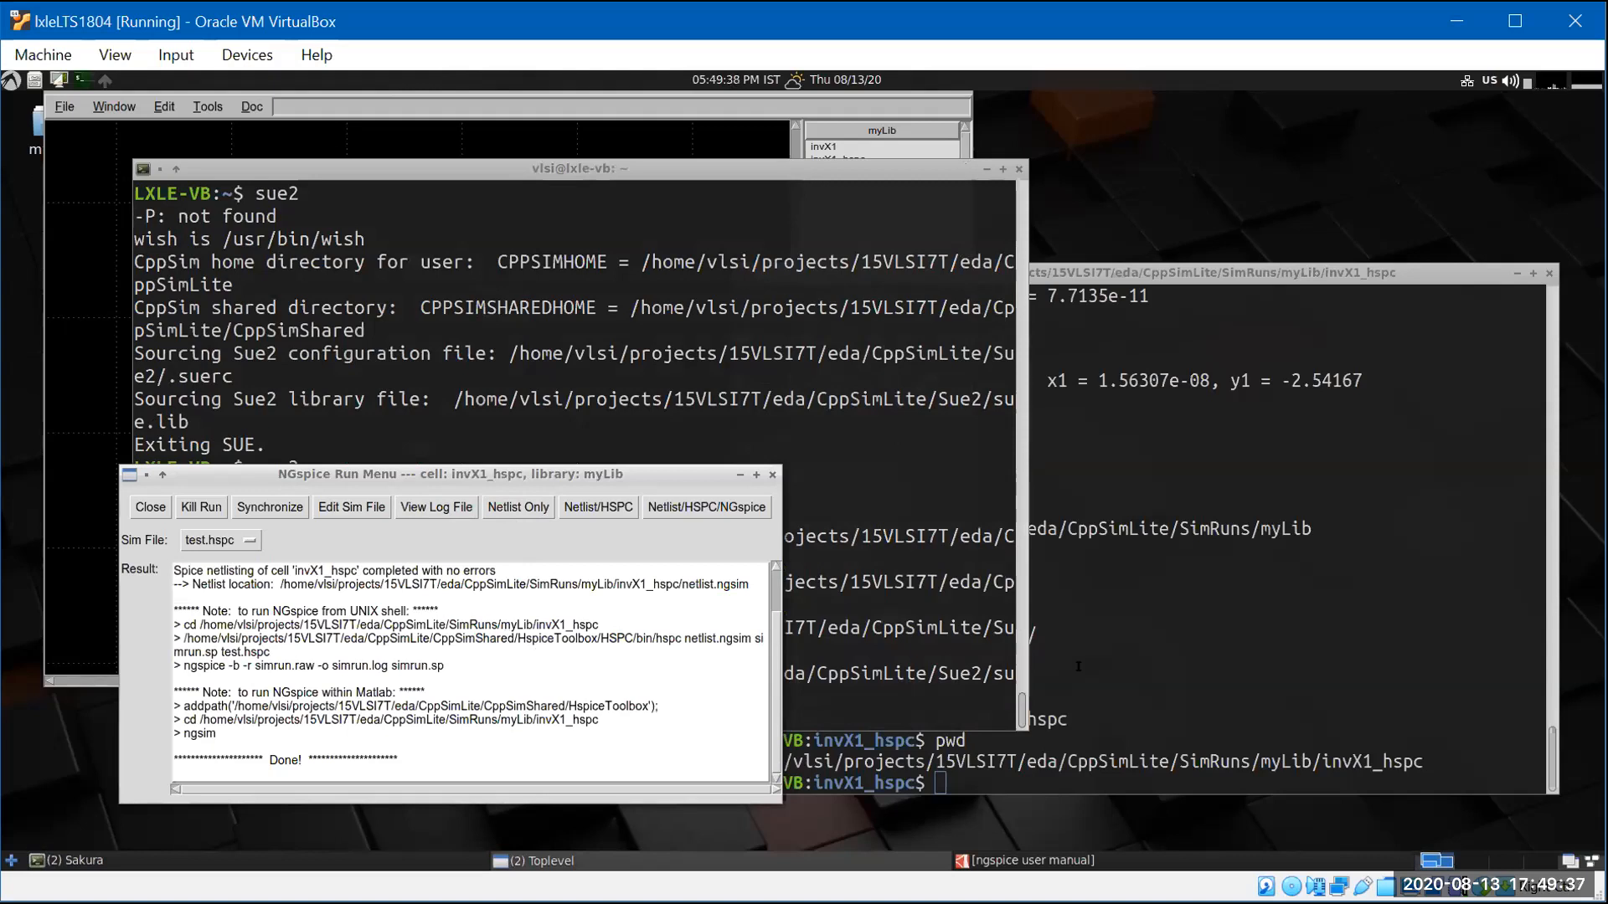
pyautogui.click(1077, 666)
pyautogui.press('Return')
pyautogui.press('Return')
pyautogui.write('ls')
pyautogui.press('Return')
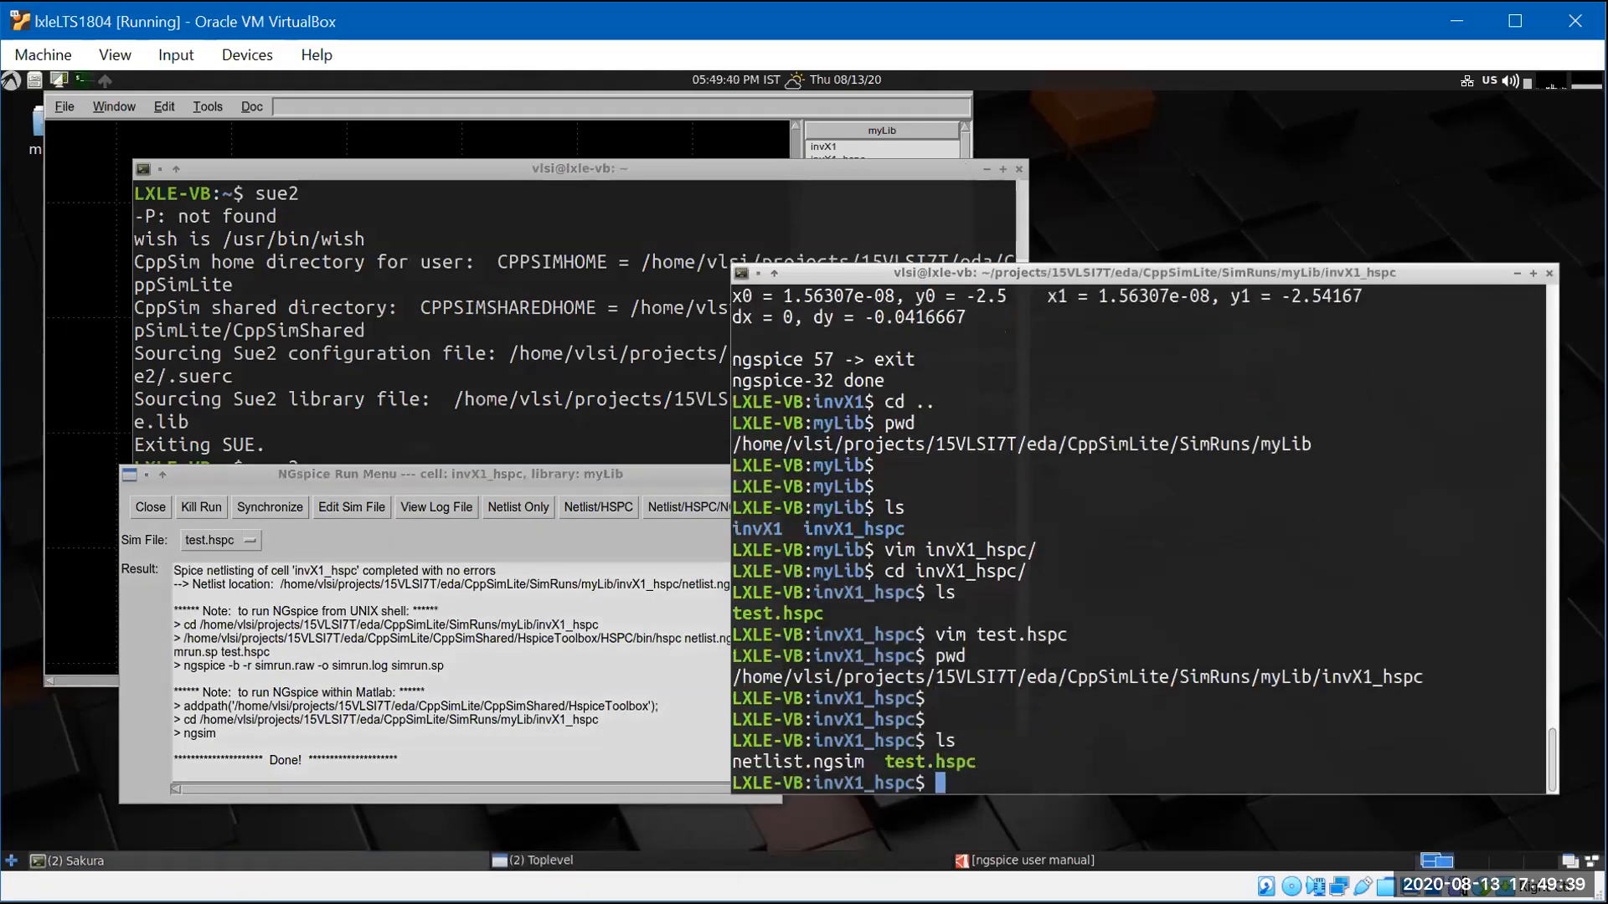
# - Open netlist.ngsim in vim, review the m0 and m1 transistor lines and quit
pyautogui.write('vim netlist')
pyautogui.press('Tab')
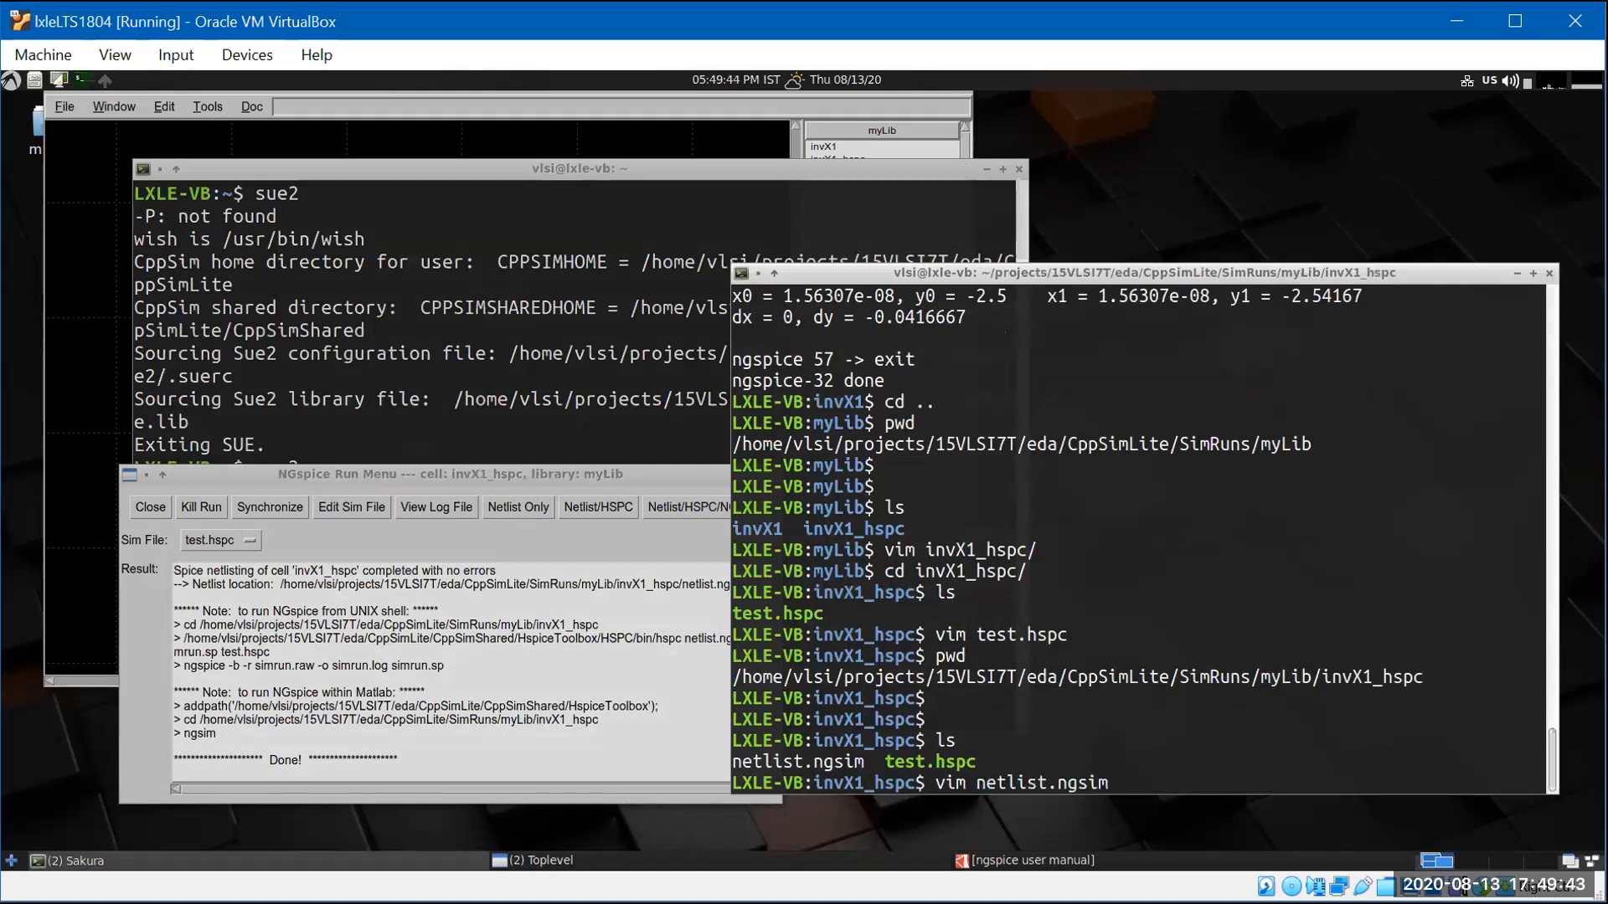
pyautogui.press('Return')
pyautogui.press('Down')
pyautogui.press('Down')
pyautogui.press('Down')
pyautogui.press('Down')
pyautogui.press('Down')
pyautogui.press('Down')
pyautogui.press('Down')
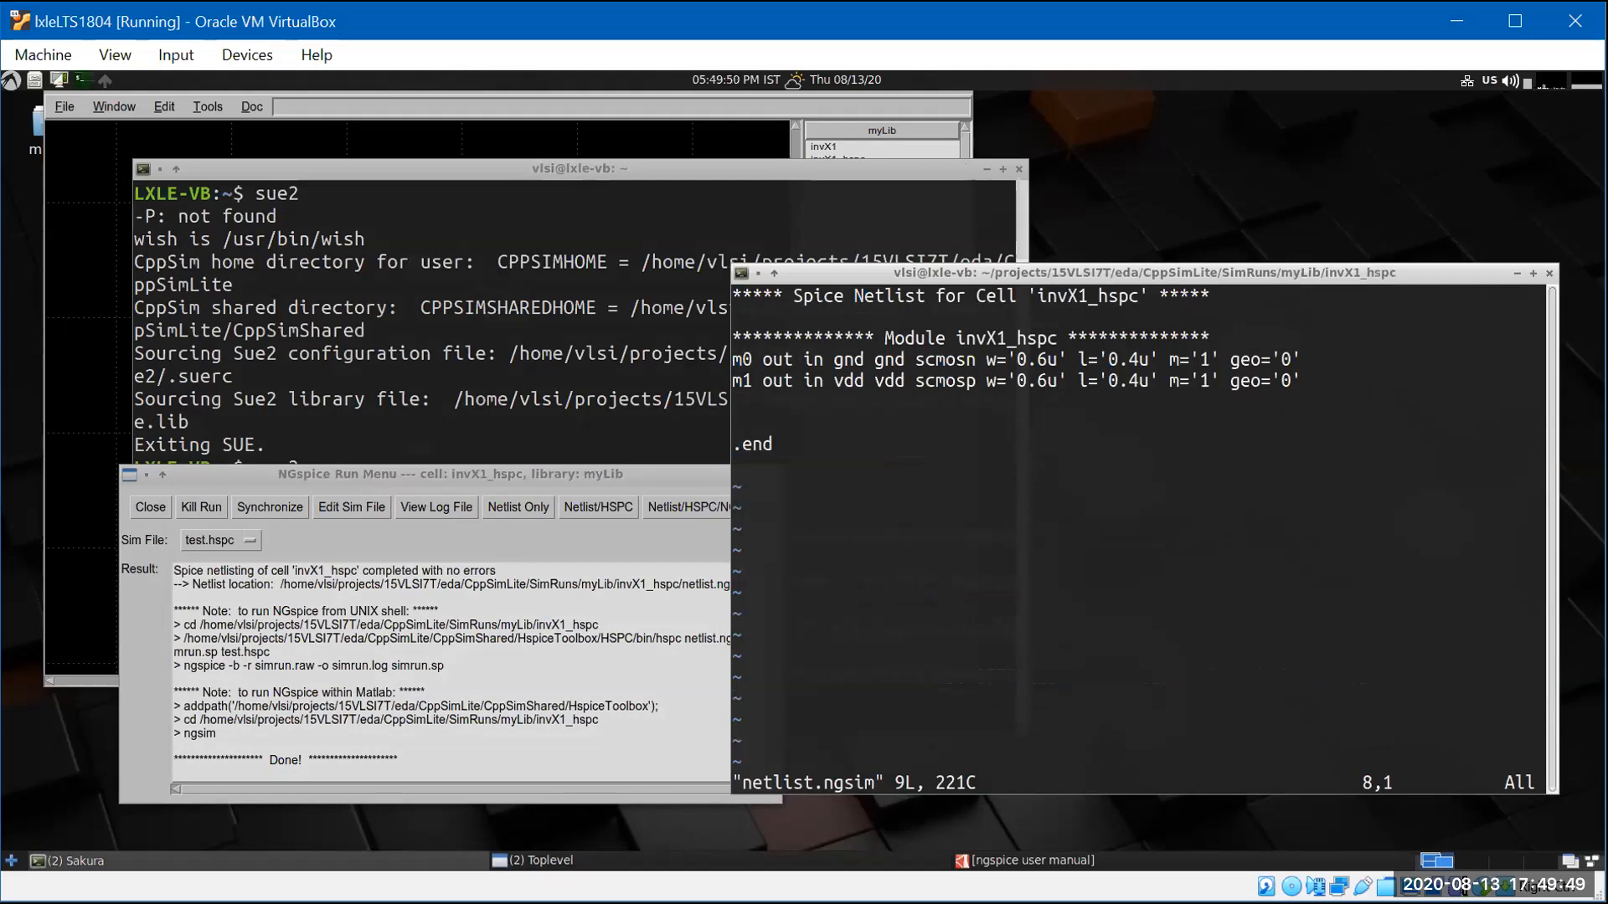
pyautogui.write(':q')
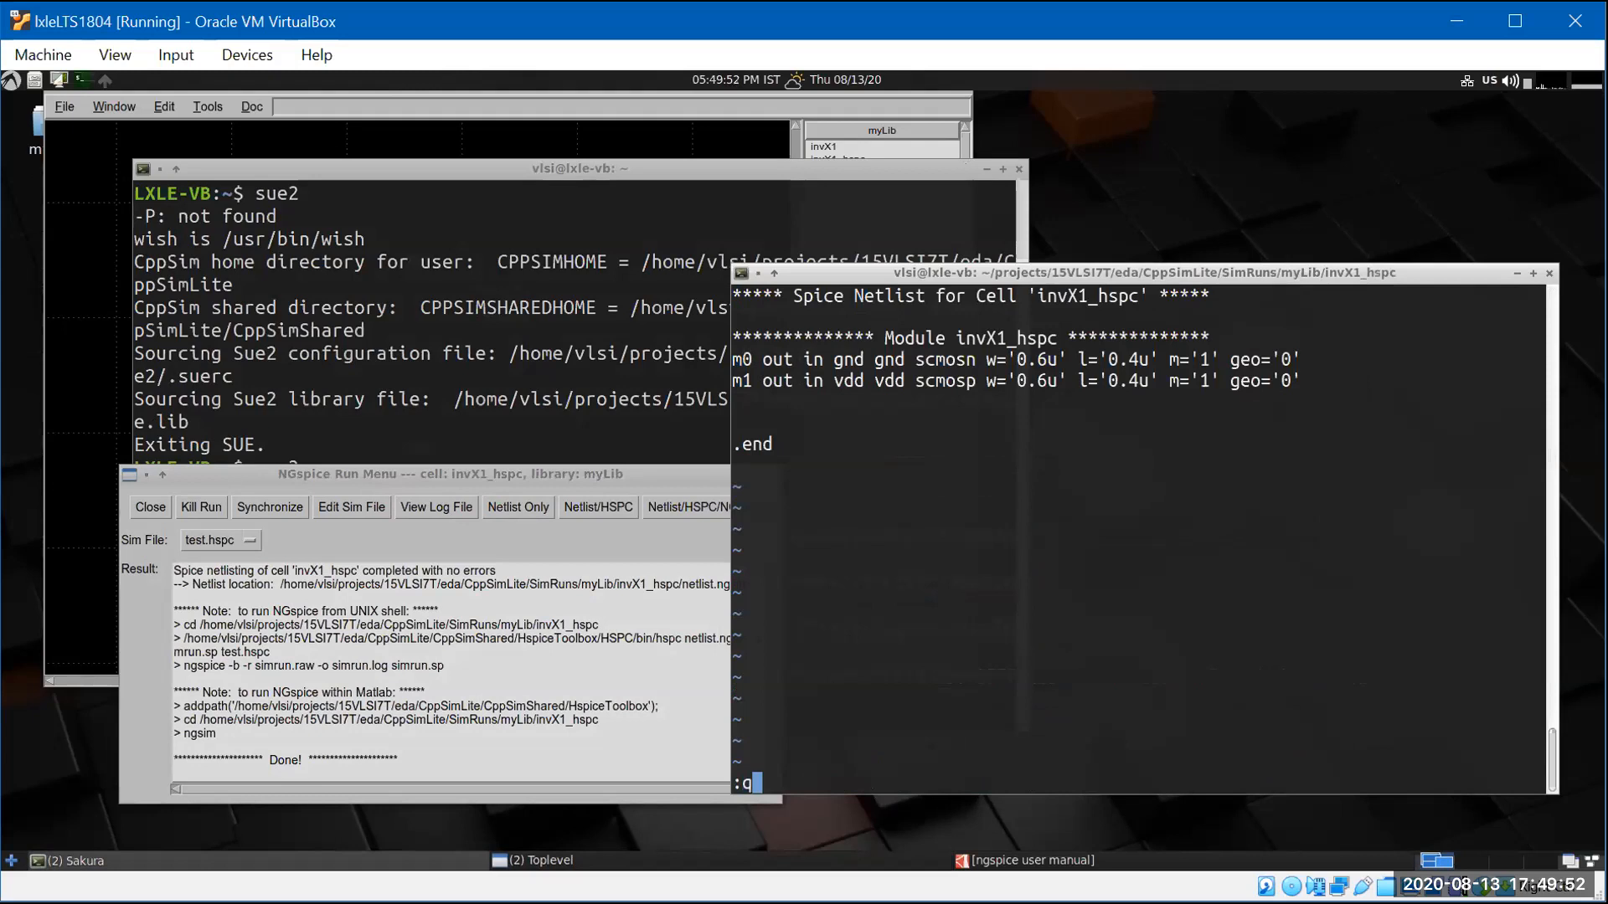
pyautogui.press('Return')
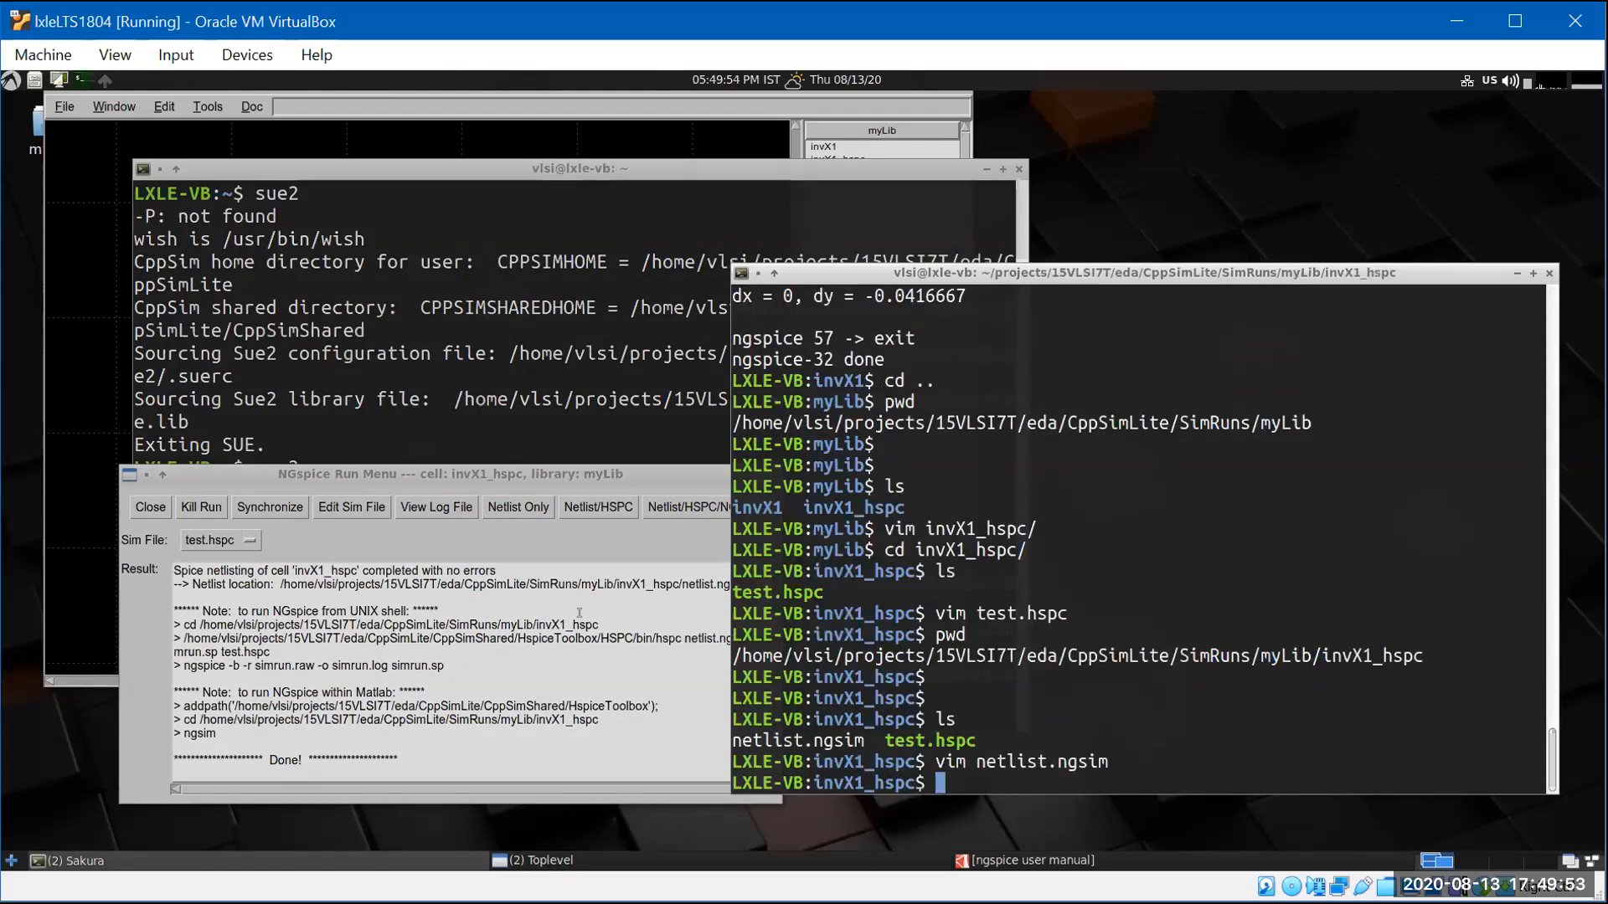
# - Run netlisting with HSPC on invX1_hspc, list the directory's files and open simrun.sp in vim
pyautogui.click(608, 510)
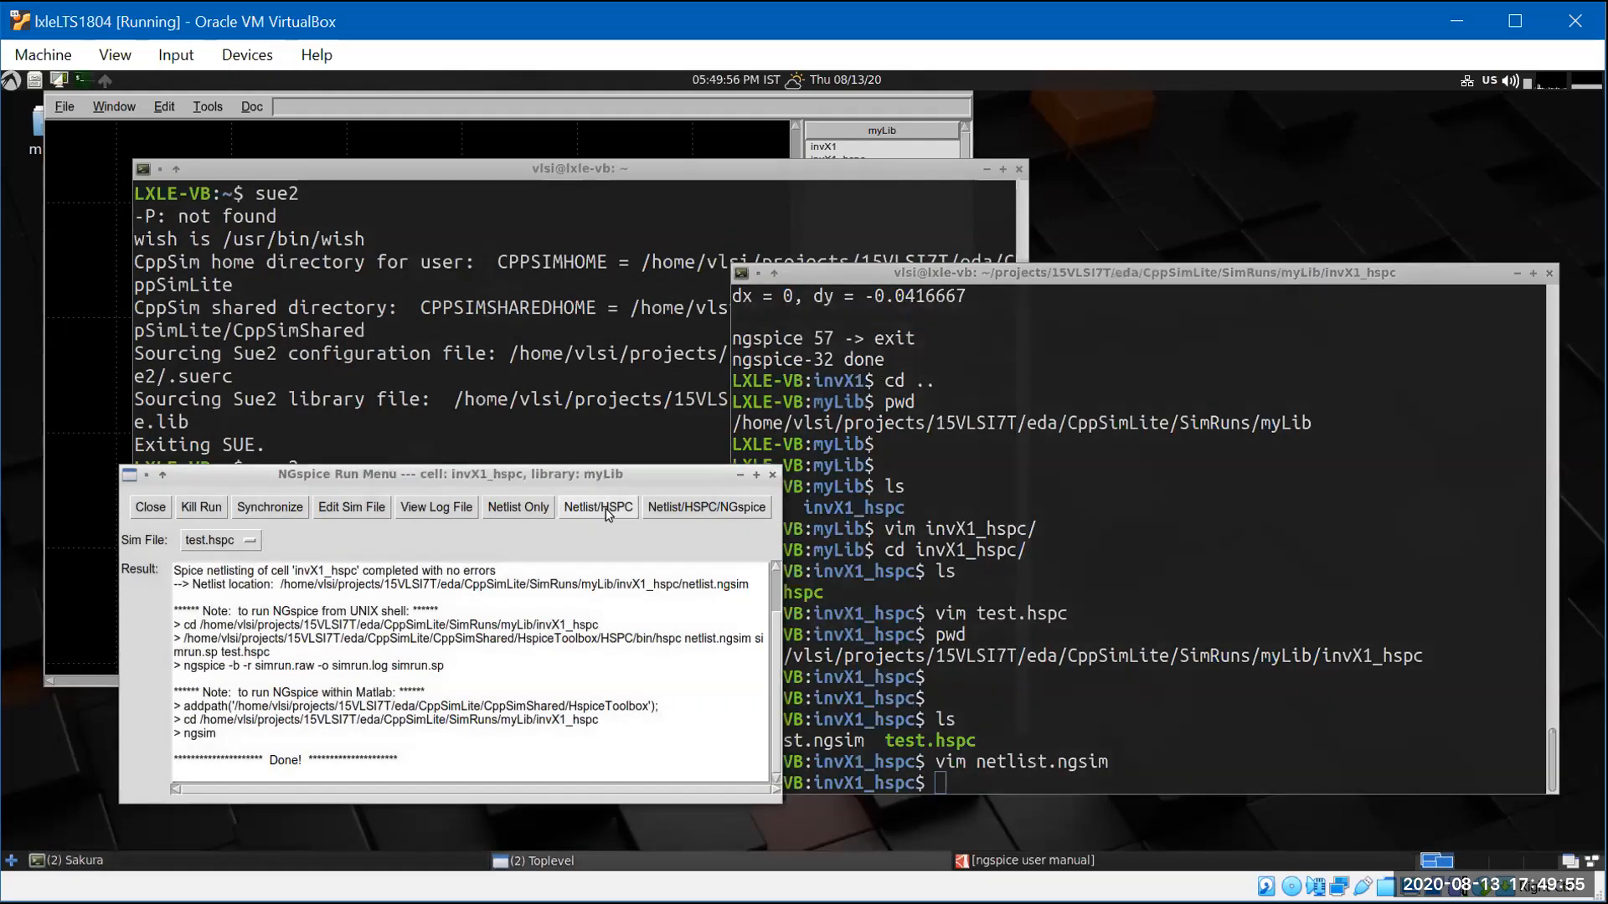
pyautogui.click(1038, 635)
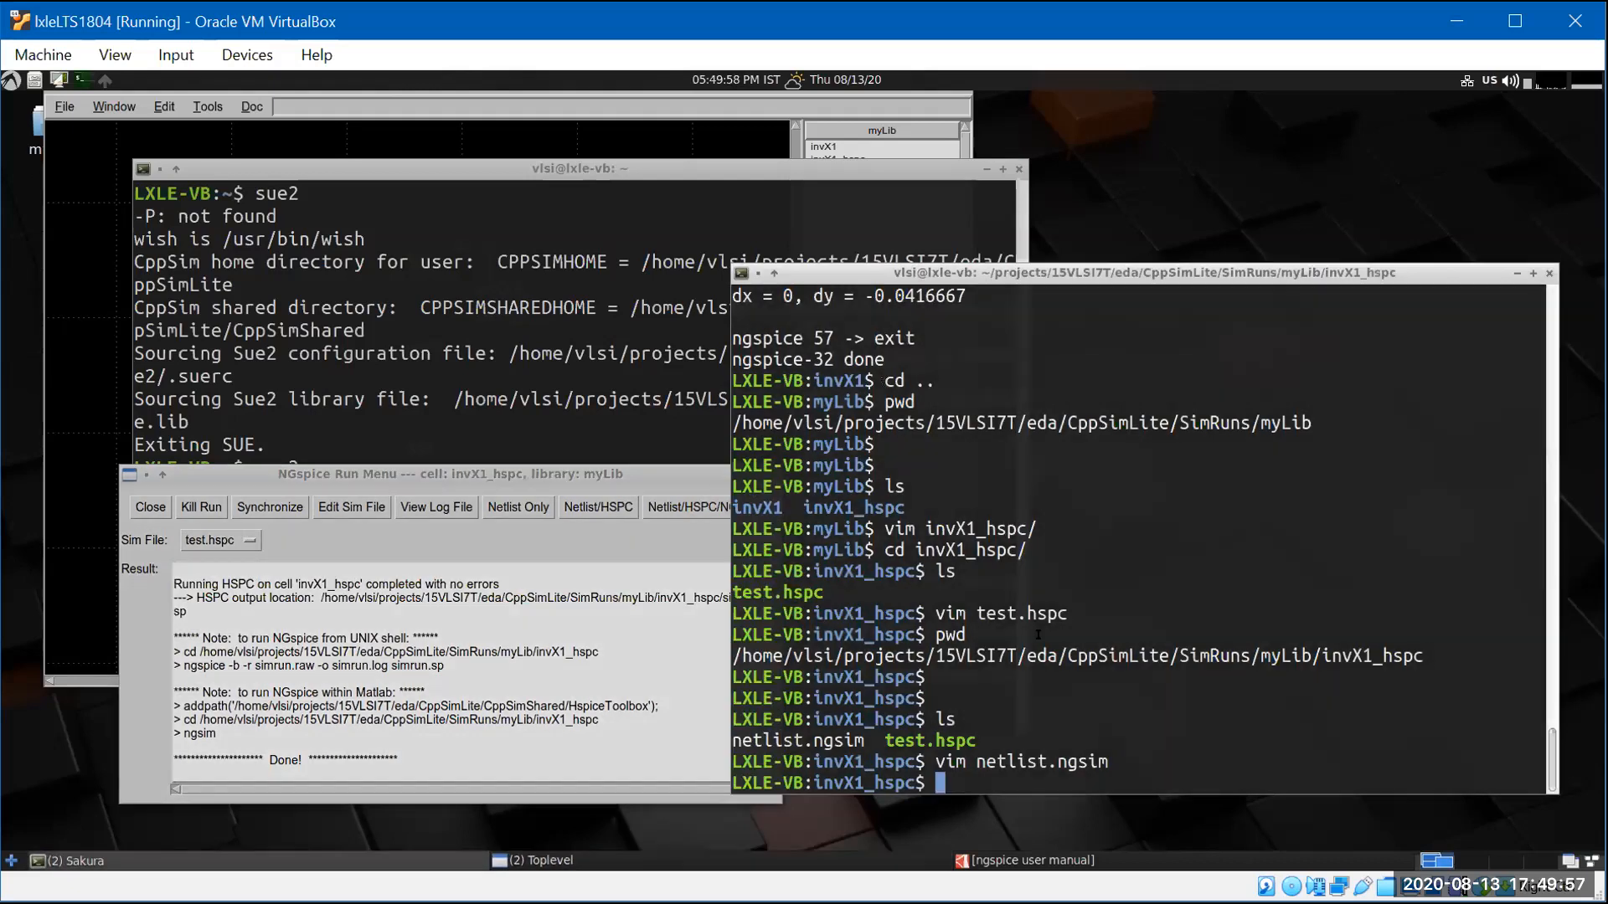
pyautogui.write('ls')
pyautogui.press('Return')
pyautogui.write('vim simrun.sp')
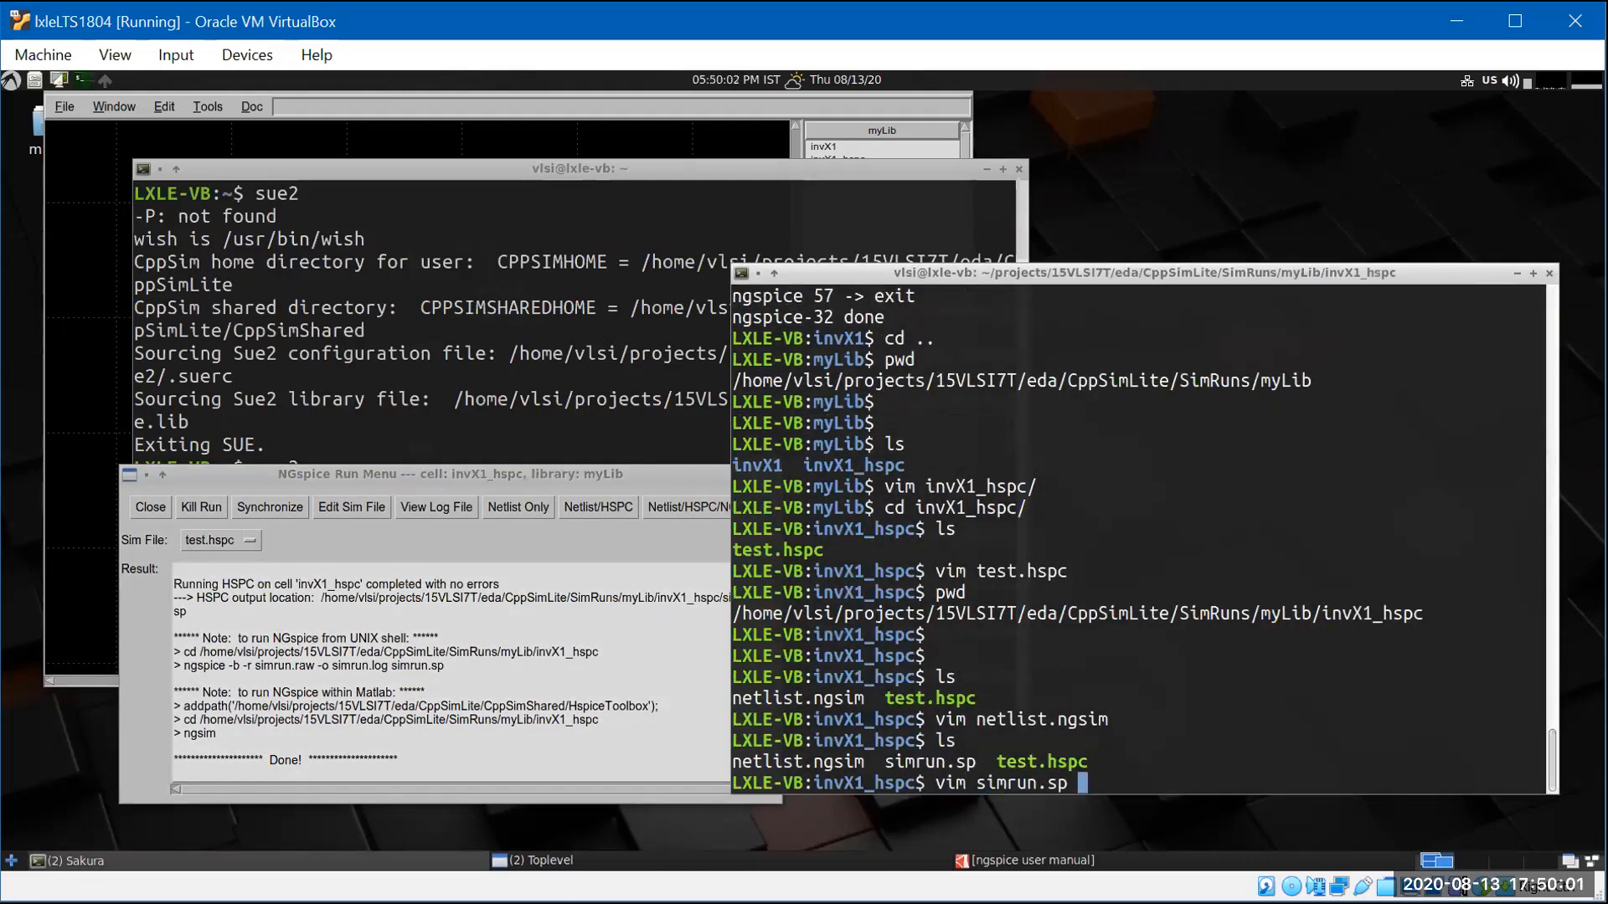
pyautogui.press('Return')
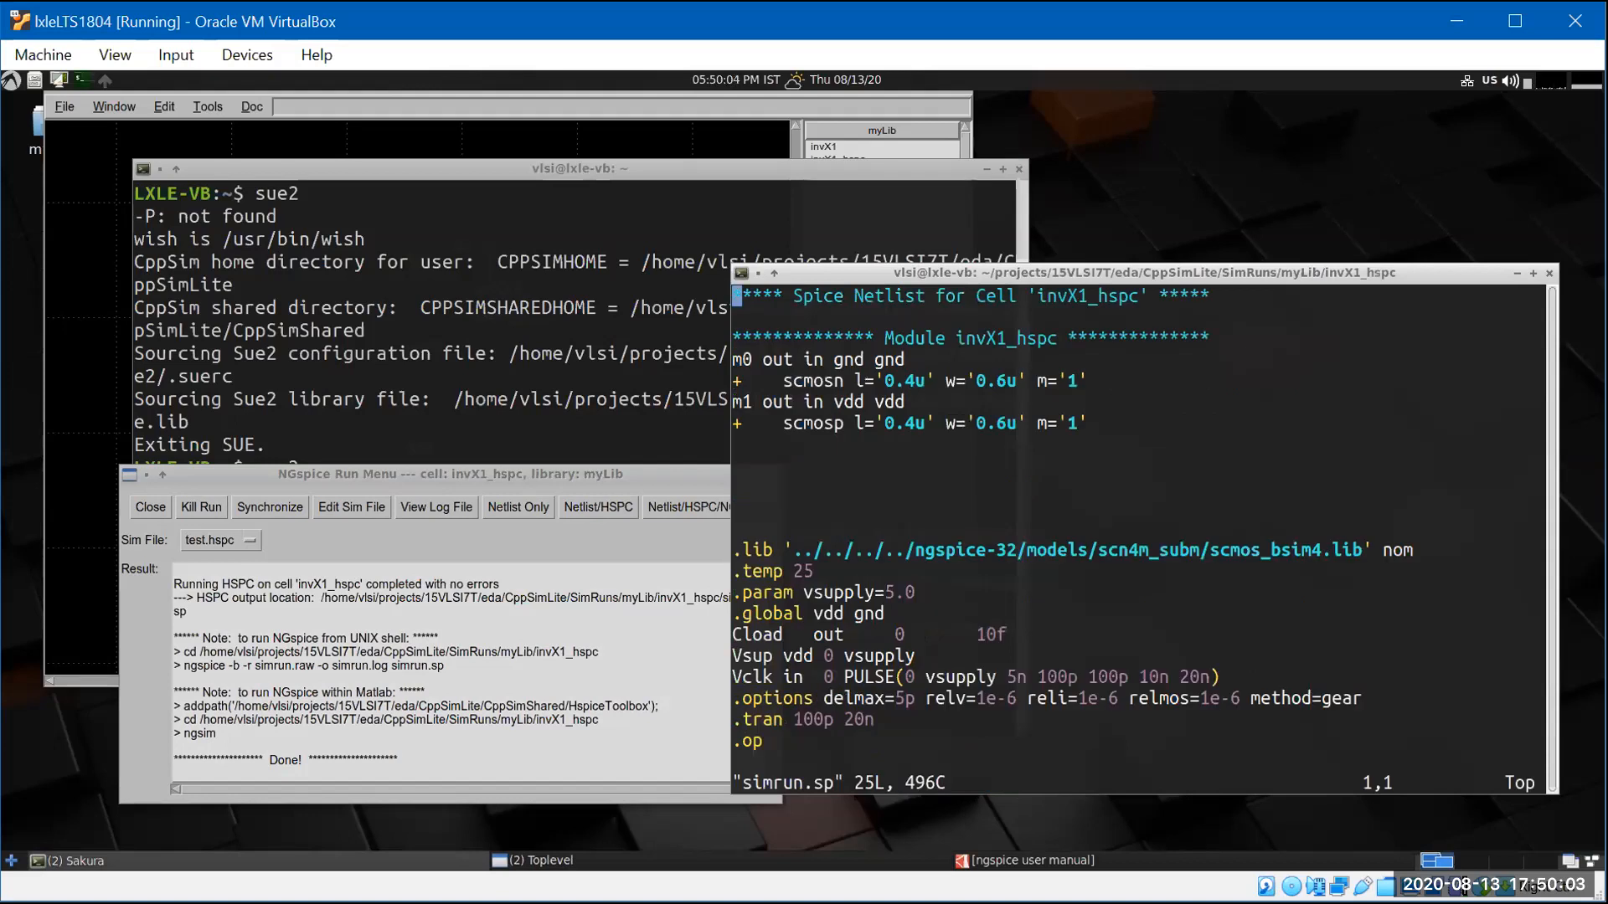
# - Step down through simrun.sp to examine the transistor lines, sources and analysis settings, and return to its first line
pyautogui.press('Down')
pyautogui.press('Down')
pyautogui.press('Down')
pyautogui.press('Down')
pyautogui.press('Down')
pyautogui.press('Down')
pyautogui.press('Down')
pyautogui.press('Down')
pyautogui.press('Down')
pyautogui.press('Down')
pyautogui.press('Down')
pyautogui.press('Down')
pyautogui.press('Down')
pyautogui.press('Down')
pyautogui.press('Down')
pyautogui.press('Down')
pyautogui.press('Down')
pyautogui.press('Up')
pyautogui.press('Up')
pyautogui.press('Up')
pyautogui.press('Up')
pyautogui.press('Up')
pyautogui.press('Up')
pyautogui.press('Up')
pyautogui.press('Up')
pyautogui.press('Up')
pyautogui.press('Up')
pyautogui.press('Up')
pyautogui.press('Up')
pyautogui.press('Up')
pyautogui.press('Up')
pyautogui.press('Up')
pyautogui.press('Up')
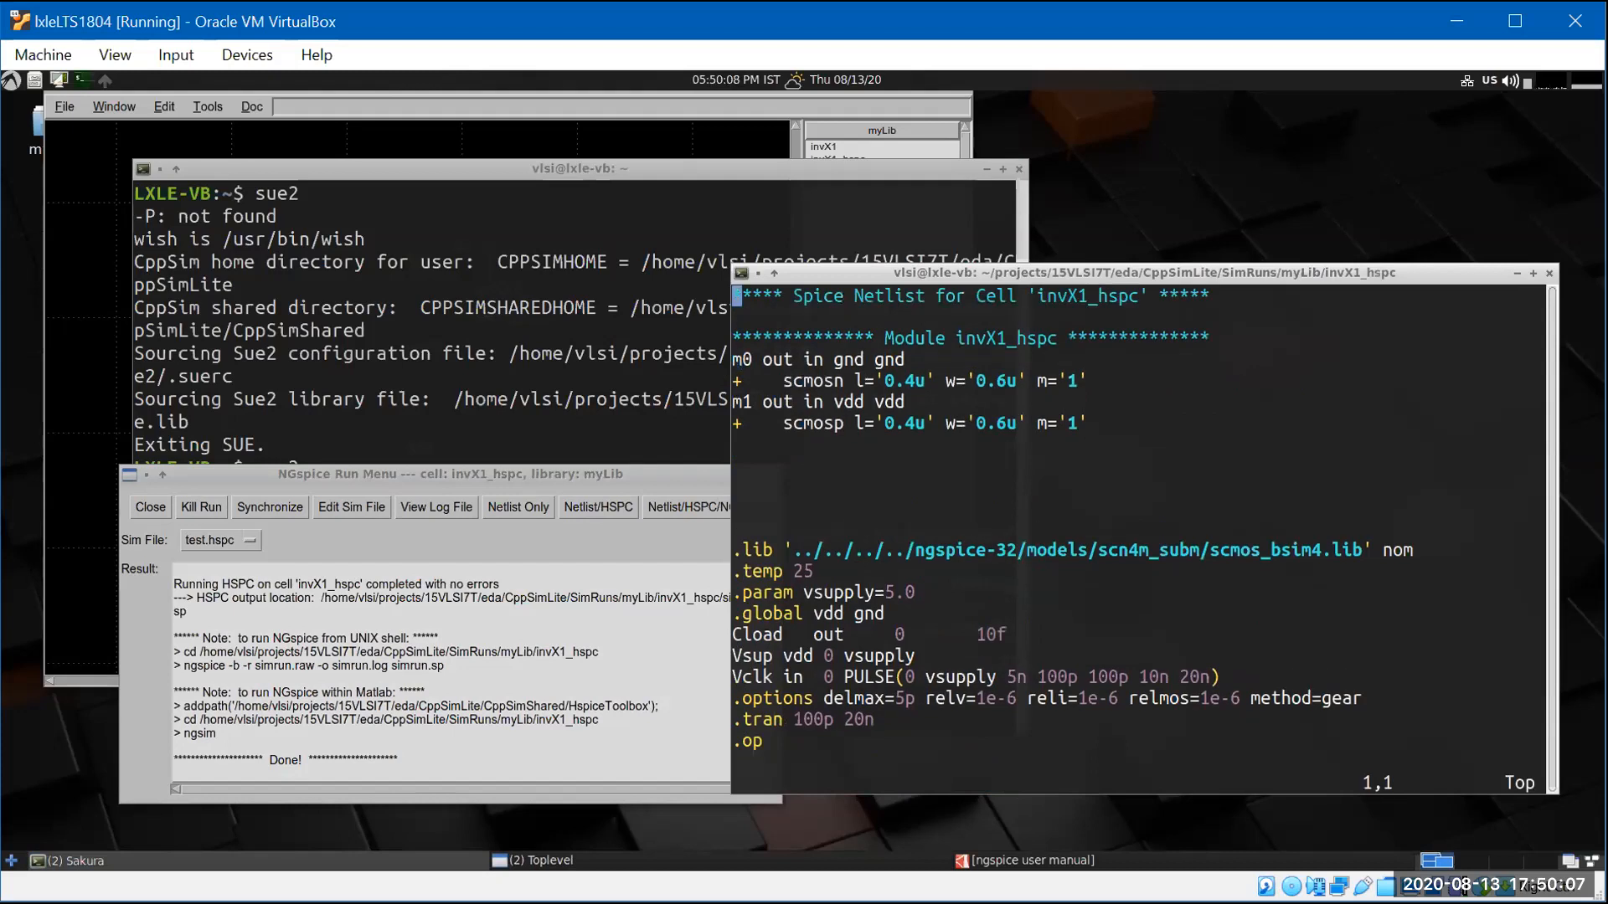
# - Go through simrun.sp again from the transistor lines down to the .end statement and quit vim without saving
pyautogui.press('Down')
pyautogui.press('Down')
pyautogui.press('Down')
pyautogui.press('Down')
pyautogui.press('Up')
pyautogui.press('Up')
pyautogui.press('Up')
pyautogui.press('Down')
pyautogui.press('Down')
pyautogui.press('Down')
pyautogui.press('Down')
pyautogui.press('Down')
pyautogui.press('Down')
pyautogui.press('Down')
pyautogui.press('Down')
pyautogui.press('Down')
pyautogui.press('Down')
pyautogui.press('Down')
pyautogui.press('Down')
pyautogui.press('Up')
pyautogui.press('Up')
pyautogui.press('Down')
pyautogui.press('Down')
pyautogui.press('Down')
pyautogui.press('Down')
pyautogui.press('Down')
pyautogui.press('Down')
pyautogui.press('Down')
pyautogui.press('Down')
pyautogui.press('Down')
pyautogui.press('Down')
pyautogui.press('Down')
pyautogui.press('Down')
pyautogui.write(':q')
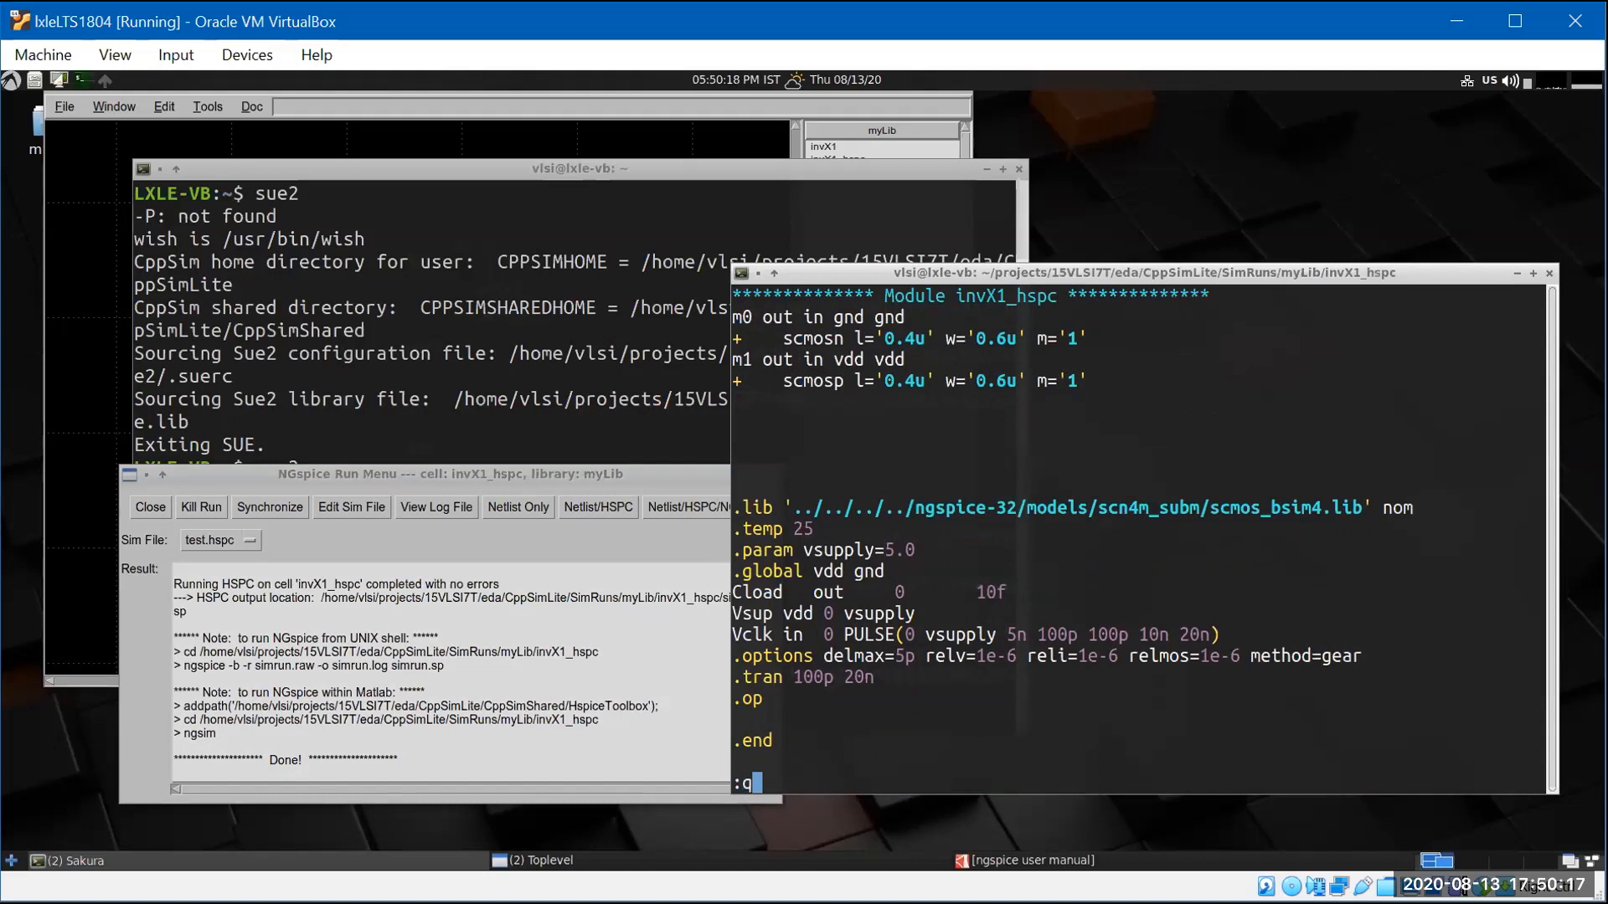
pyautogui.press('Return')
# - List the directory's files, load simrun.sp into ngspice and run the simulation
pyautogui.write('ls')
pyautogui.press('Return')
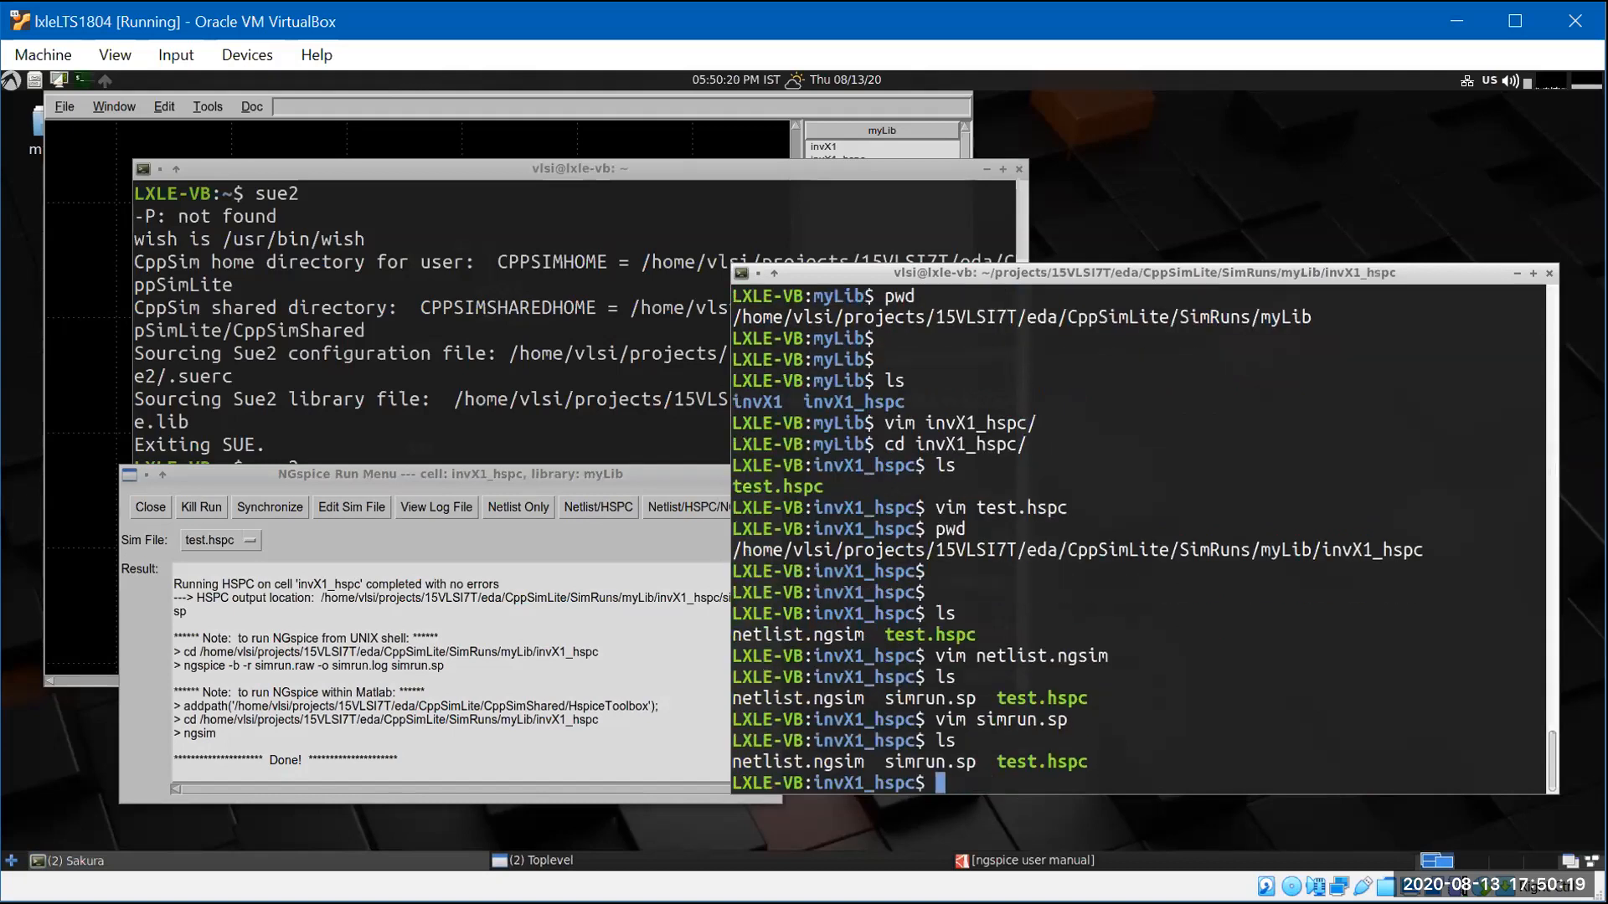
pyautogui.write('ngspice simrun.sp')
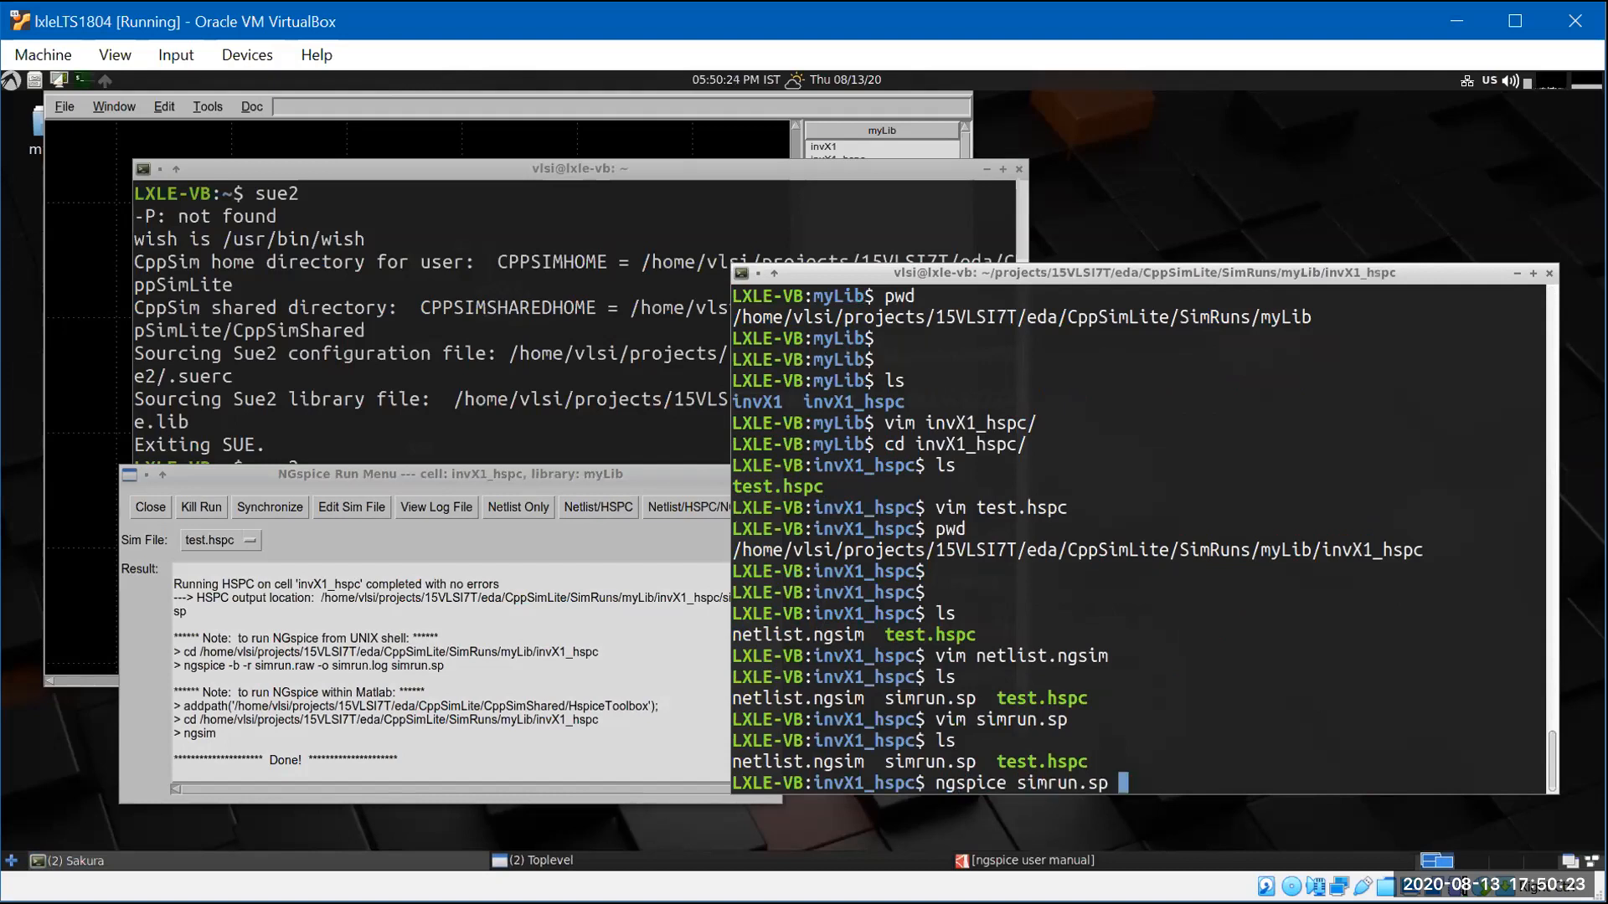
pyautogui.press('Return')
pyautogui.write('run')
pyautogui.press('Return')
# - Plot v(out) from the interactive simrun.sp simulation, close the plot window and exit ngspice
pyautogui.write('plot v(out)')
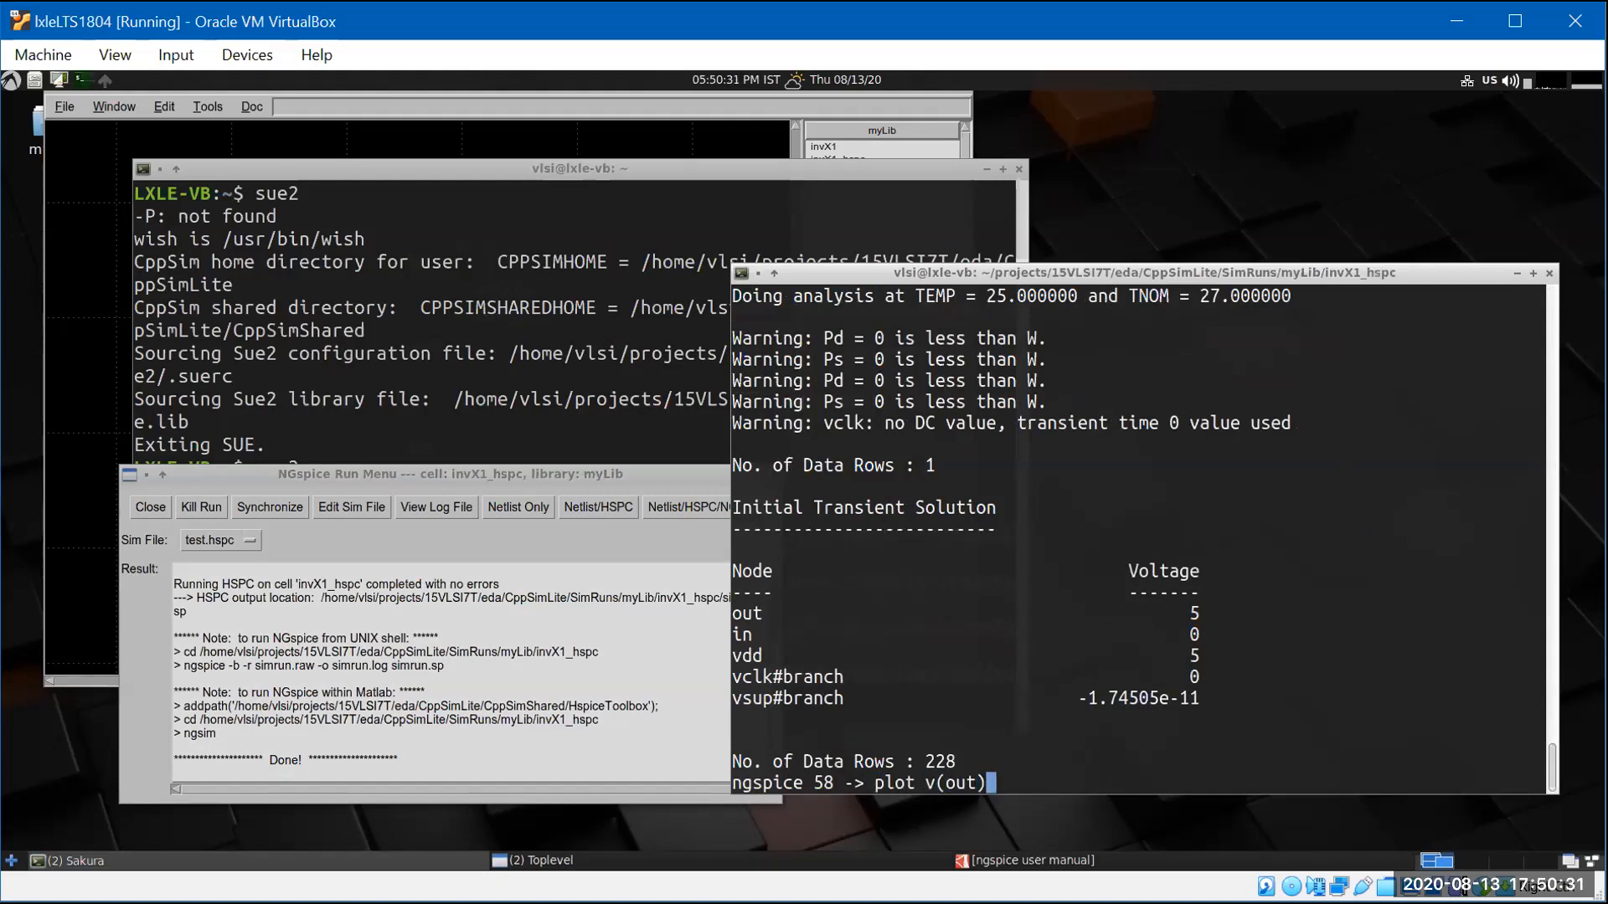
pyautogui.press('Return')
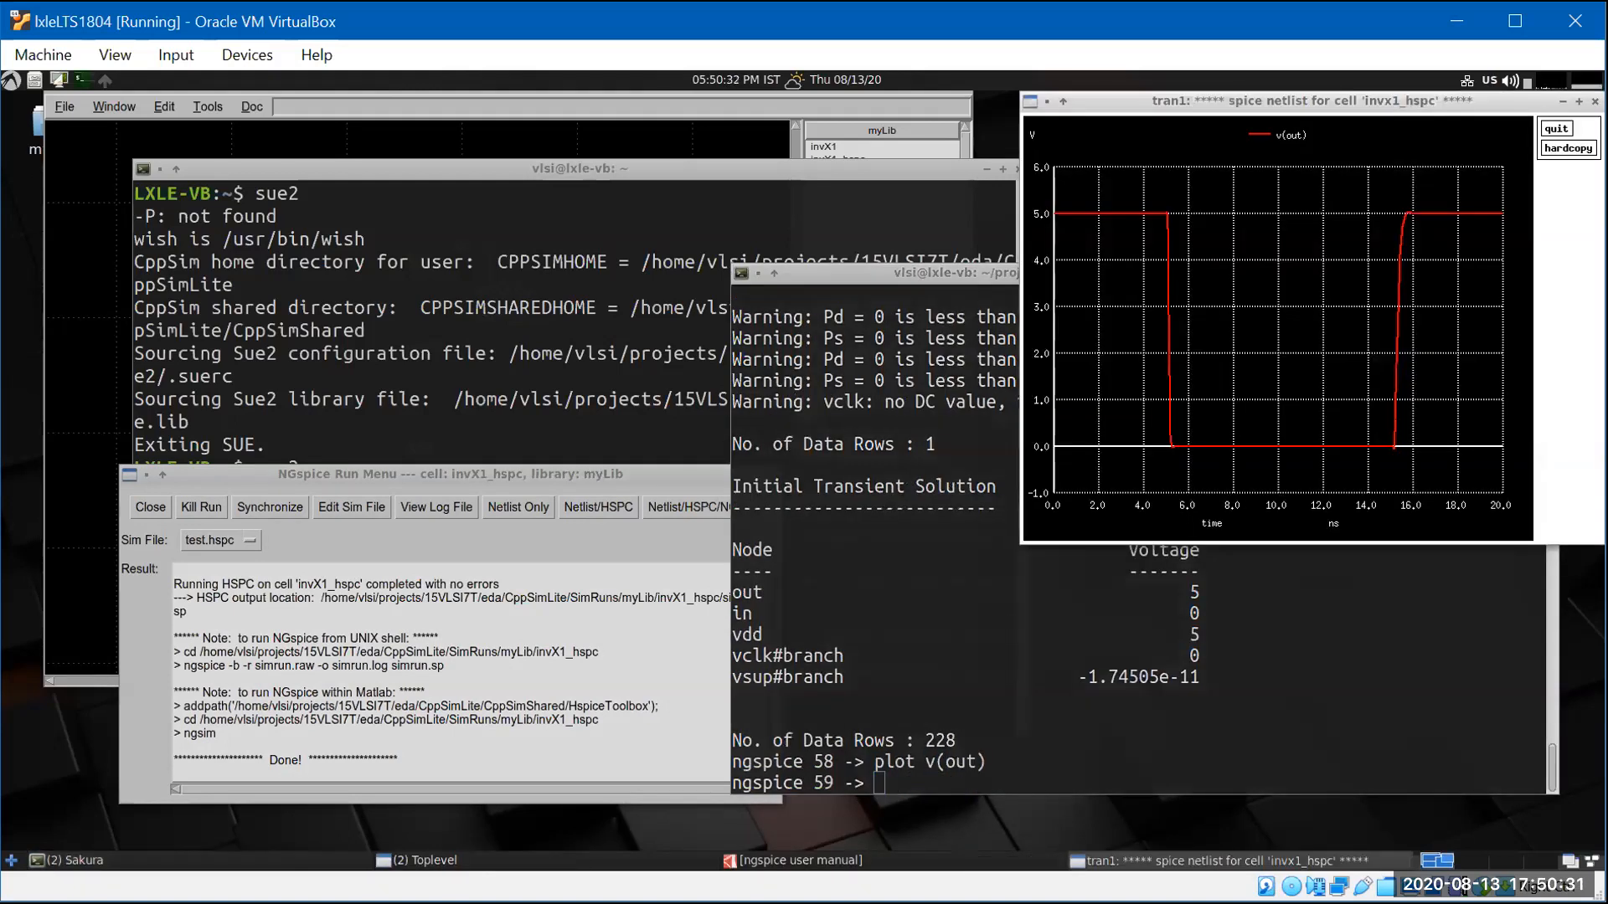
pyautogui.click(1556, 128)
pyautogui.write('exit')
pyautogui.press('Return')
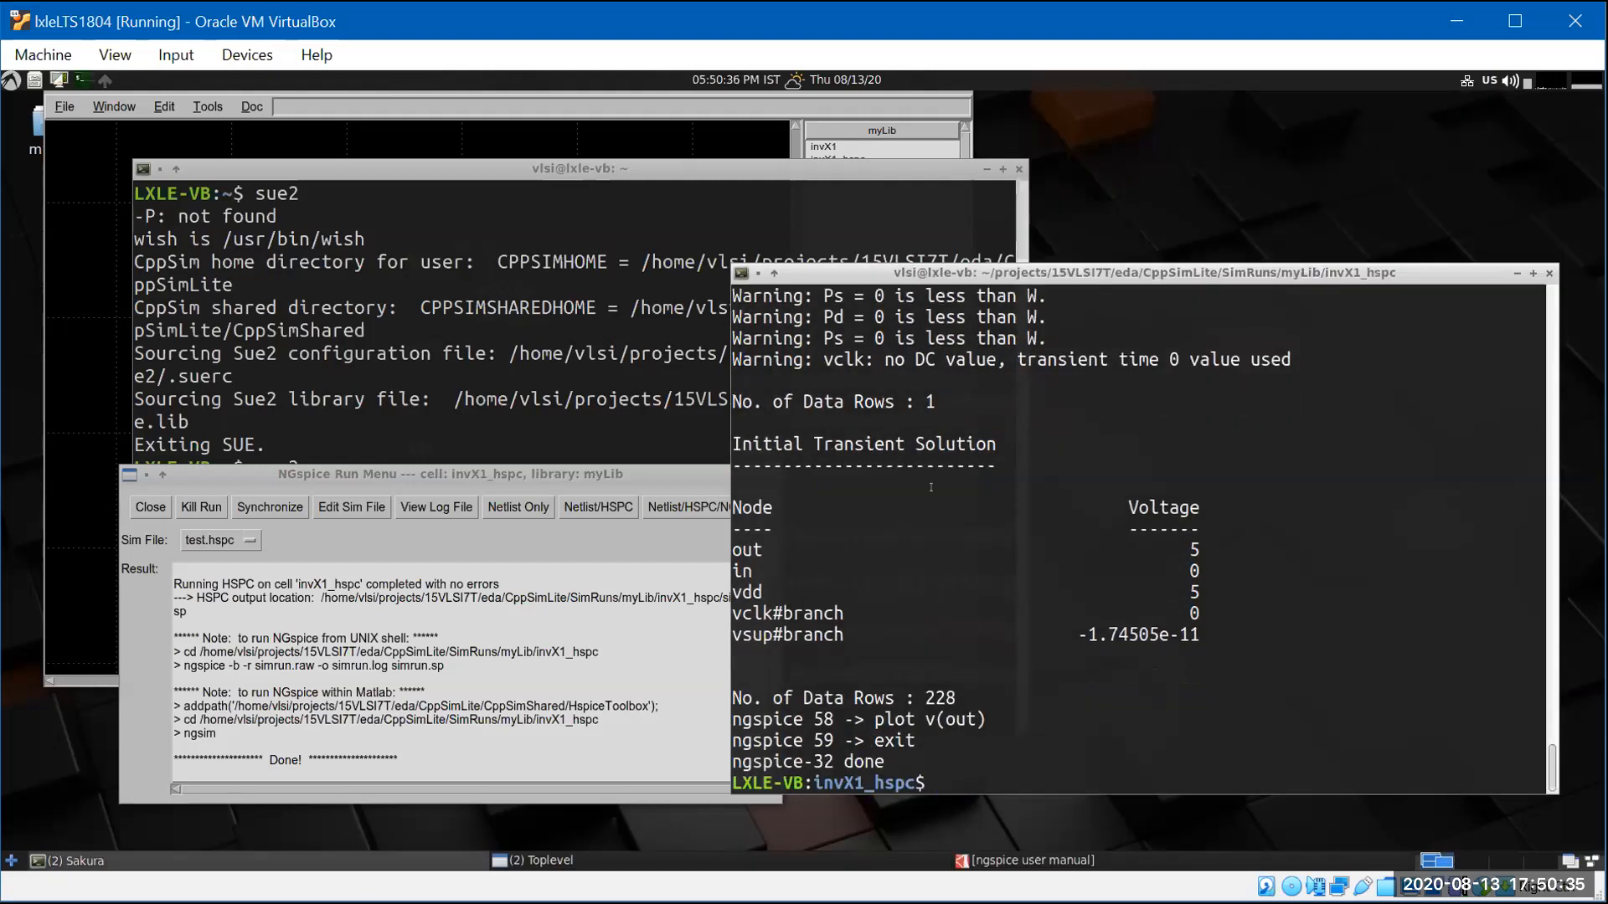
# - Run netlisting, HSPC and NGspice together on invX1_hspc and list the simulation directory's files in the terminal
pyautogui.click(695, 531)
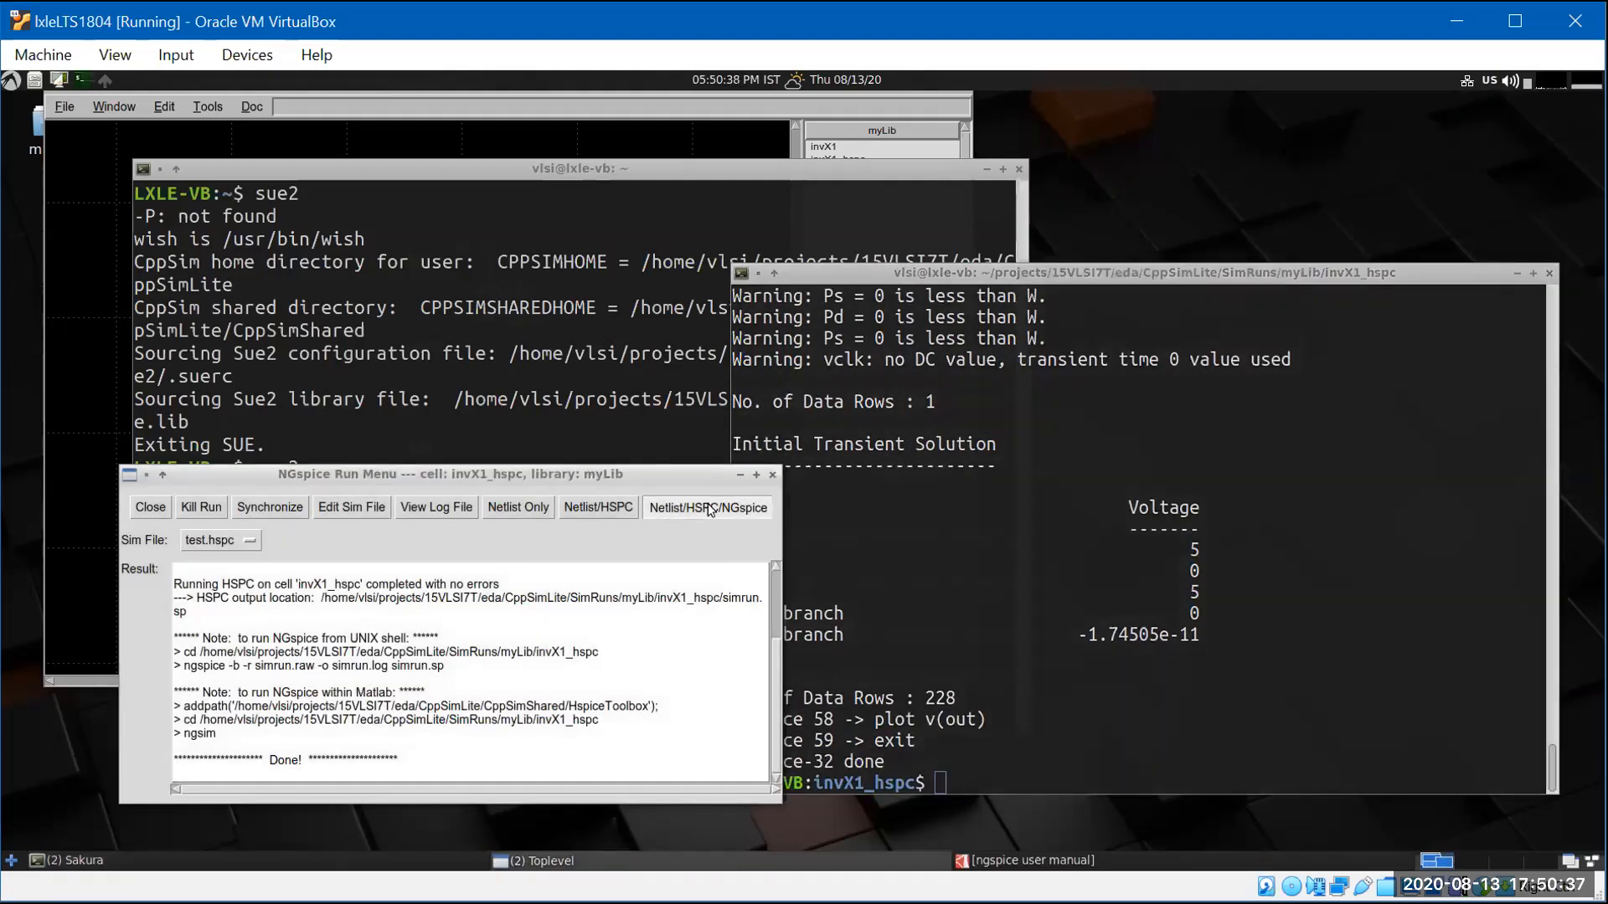
pyautogui.click(709, 508)
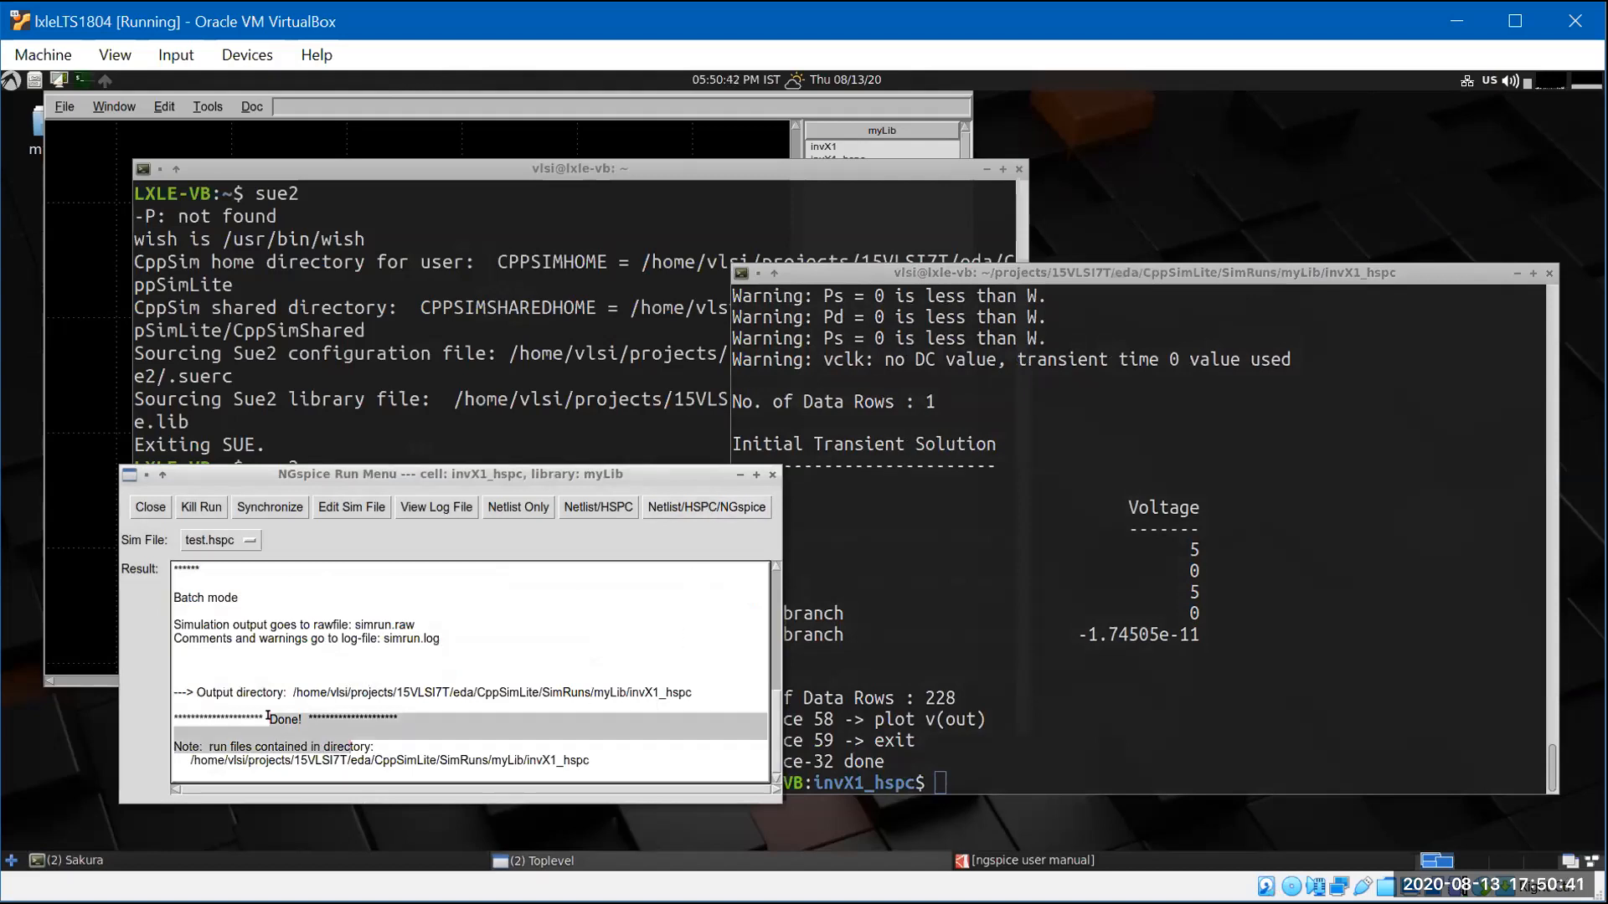
pyautogui.moveTo(350, 682); pyautogui.dragTo(569, 718)
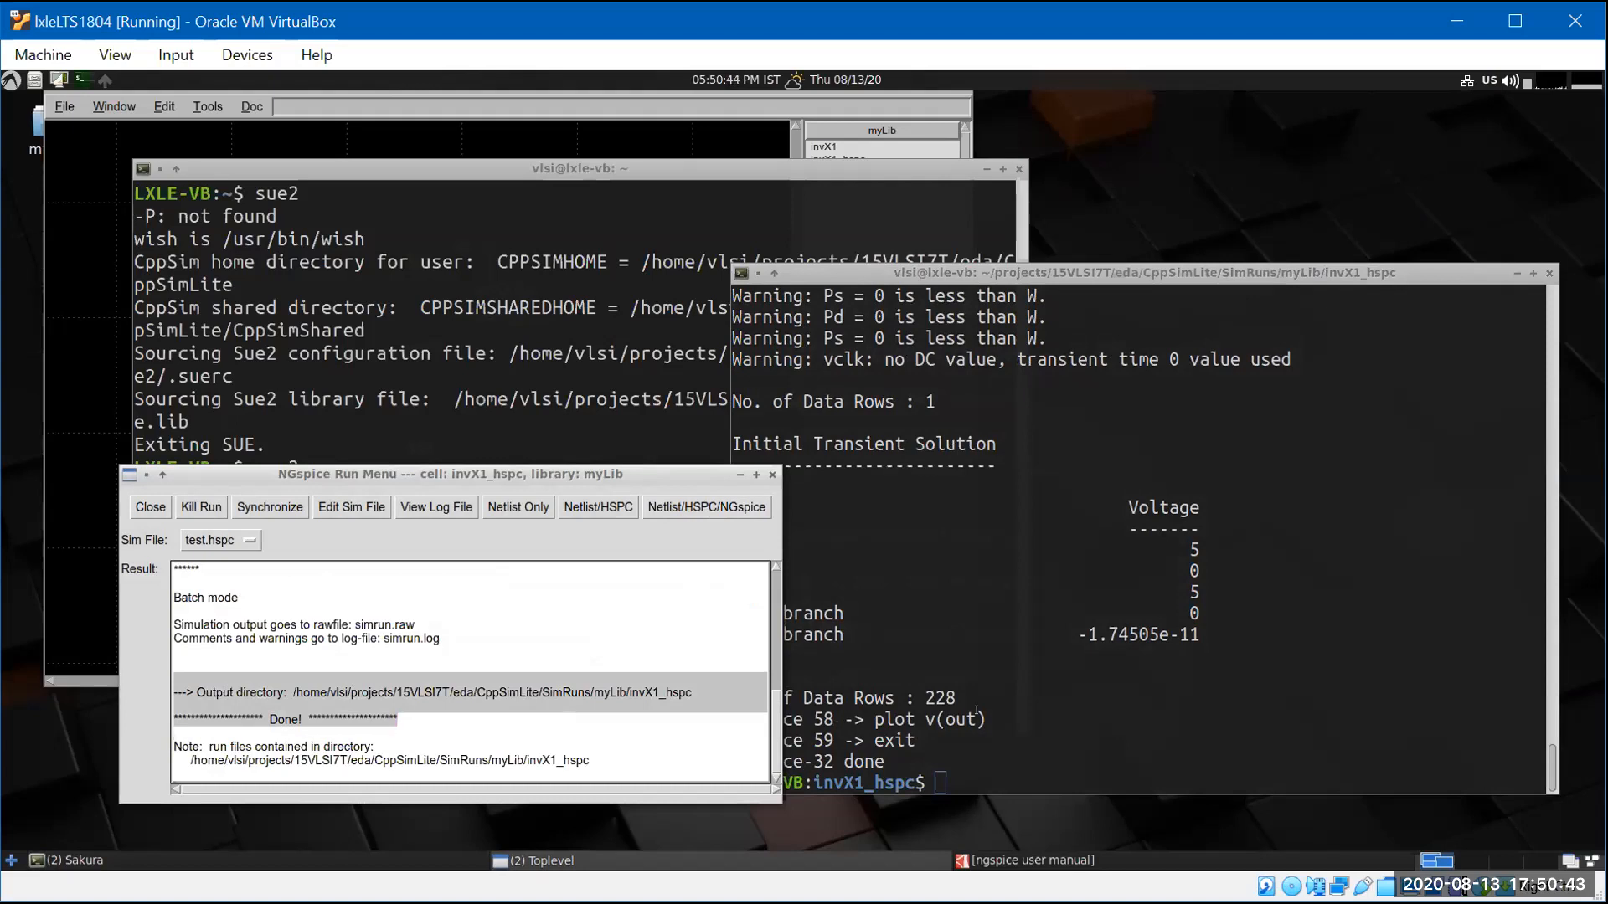
pyautogui.click(986, 704)
pyautogui.press('Return')
pyautogui.press('Return')
pyautogui.write('ls')
pyautogui.press('Return')
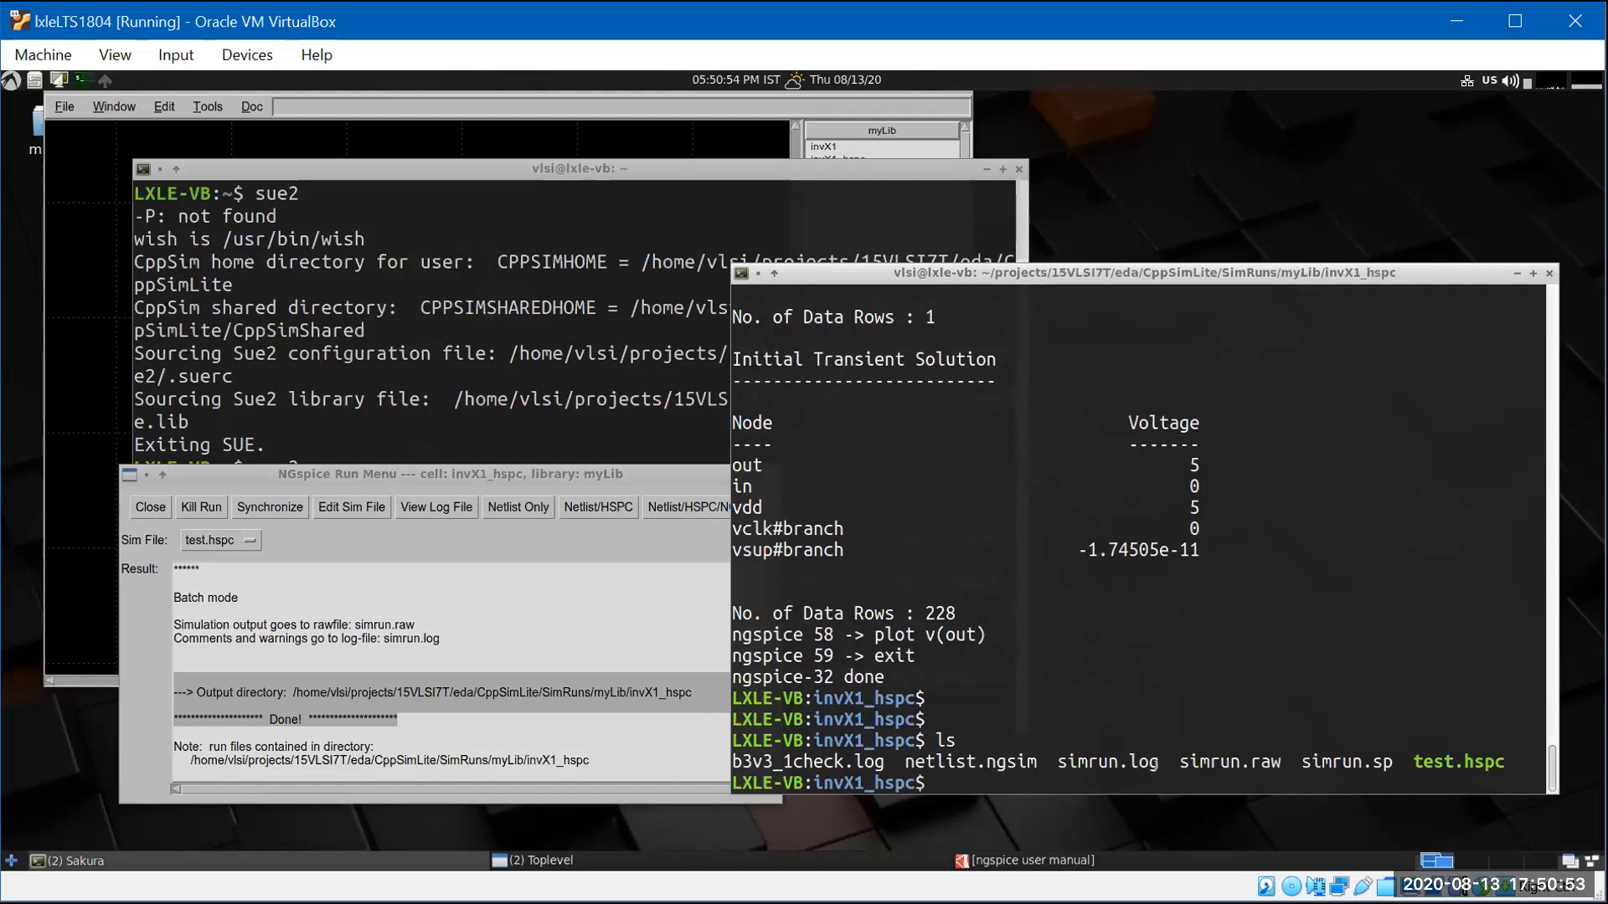
# - Start ngspice without an input file and load the simrun.raw results
pyautogui.doubleClick(1251, 768)
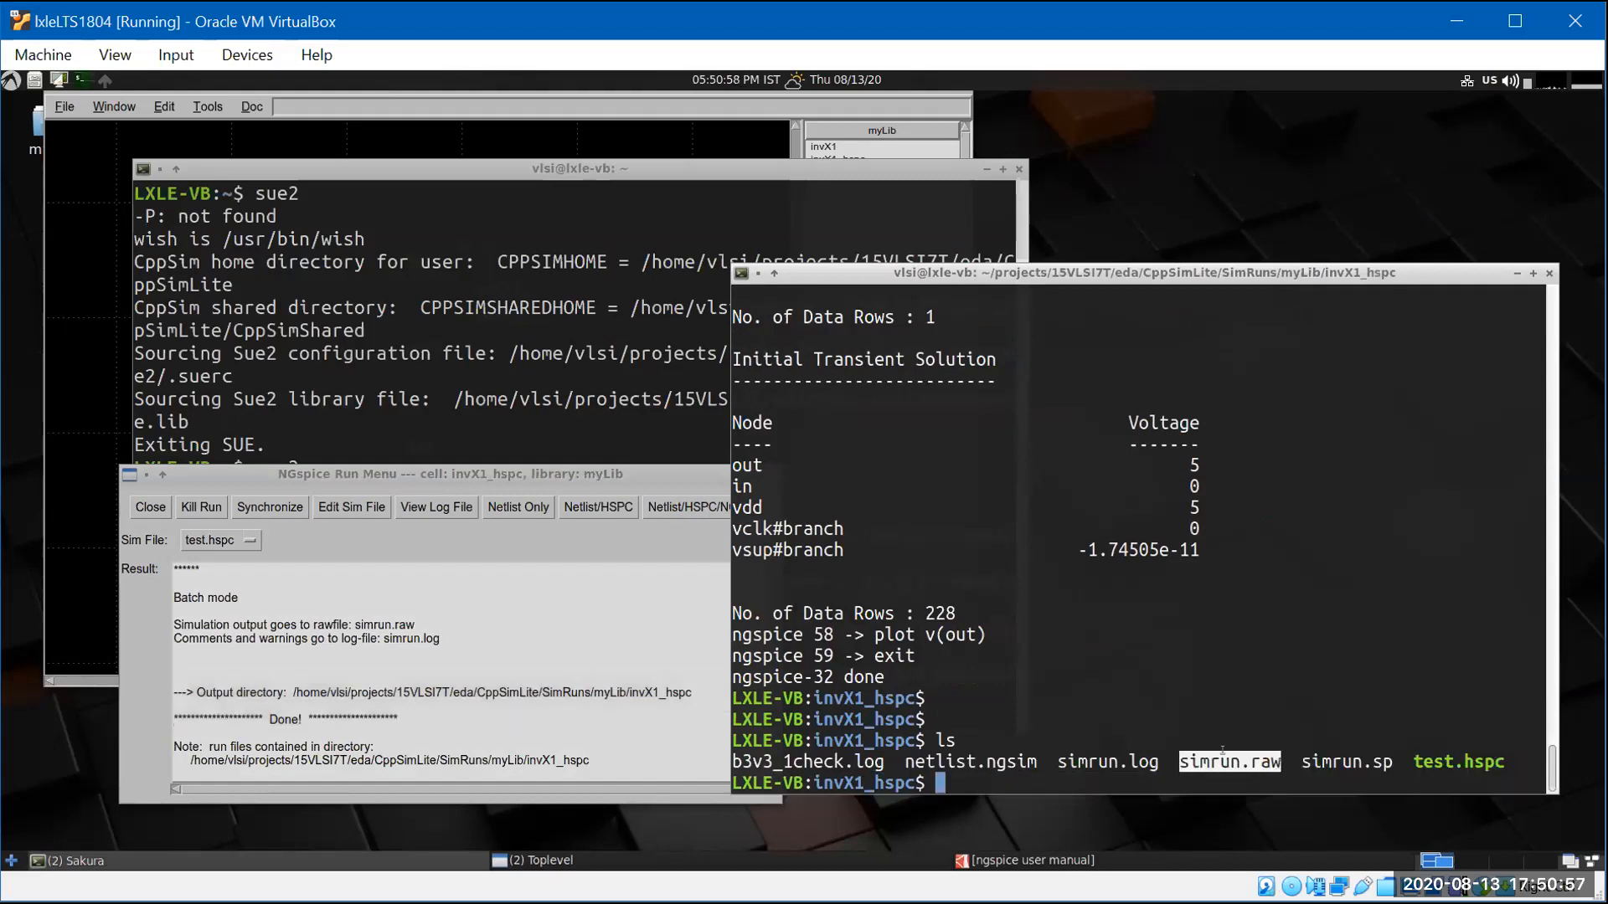
pyautogui.click(1179, 763)
pyautogui.write('ngspice')
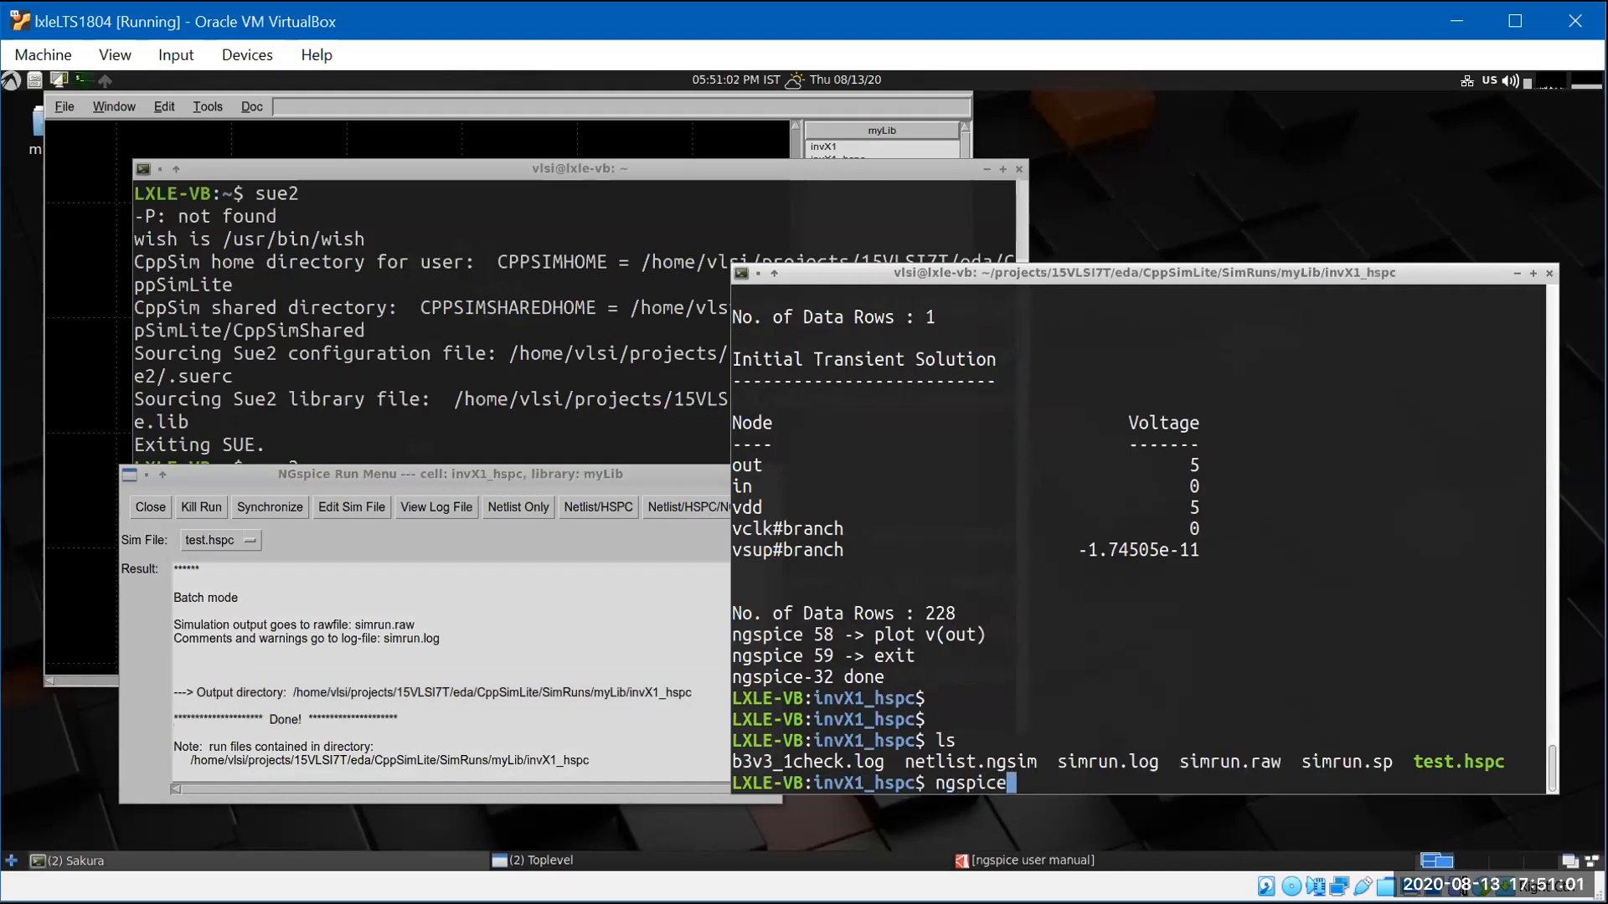
pyautogui.press('Return')
pyautogui.write('load ')
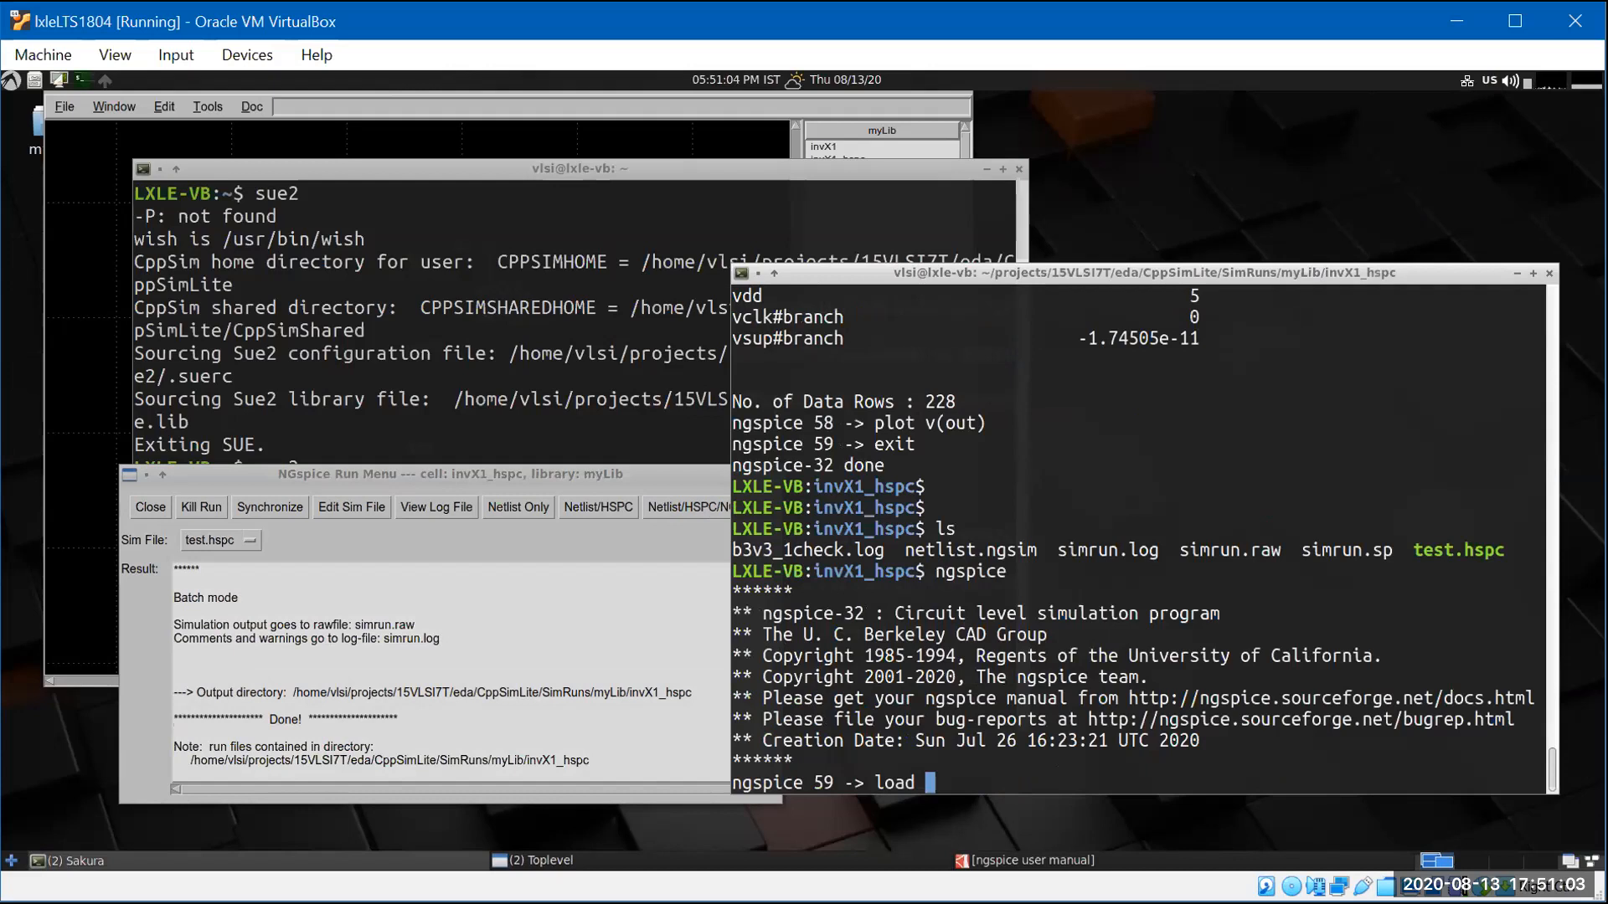
pyautogui.write('simrun.raw')
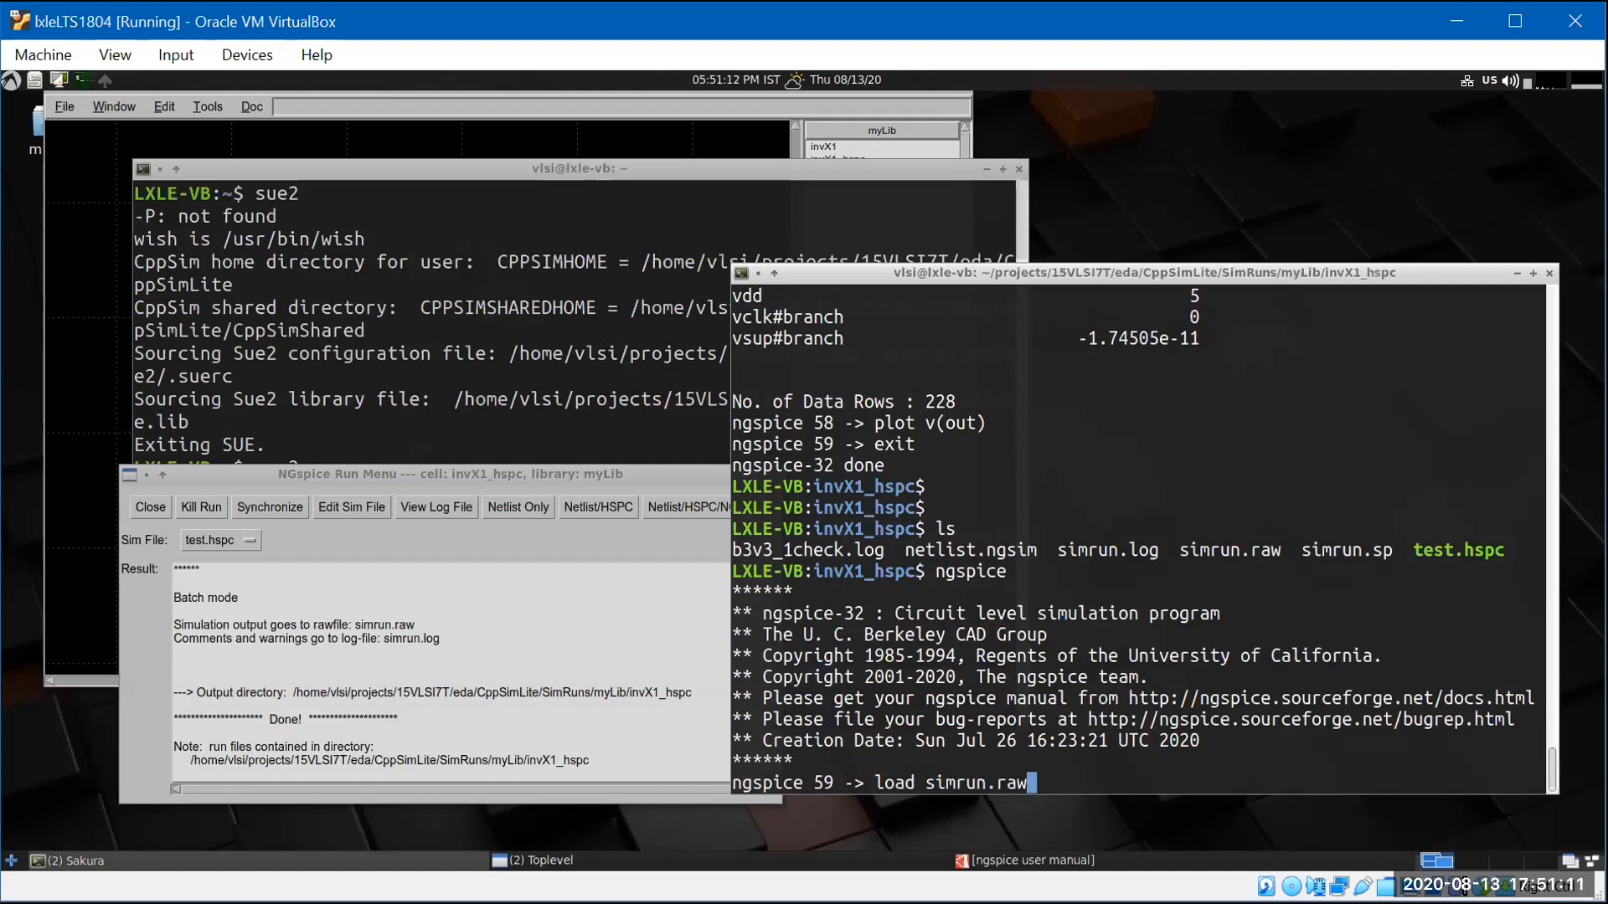
pyautogui.press('Return')
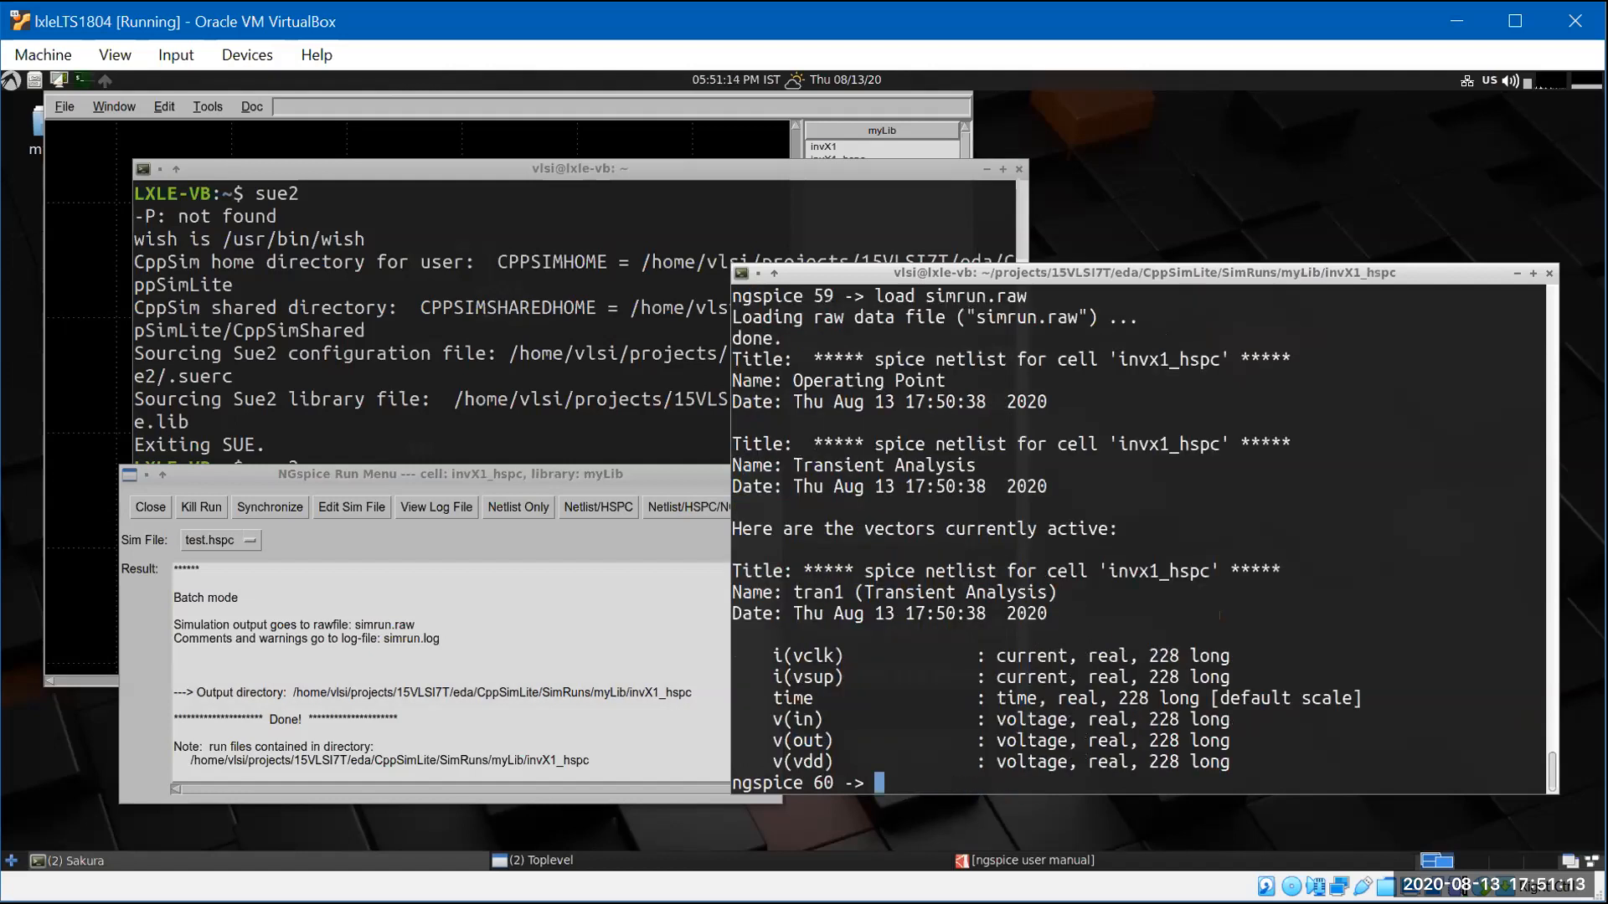
# - Plot v(out) from the loaded simrun.raw data, close the plot window and exit ngspice
pyautogui.write('plot v(out)')
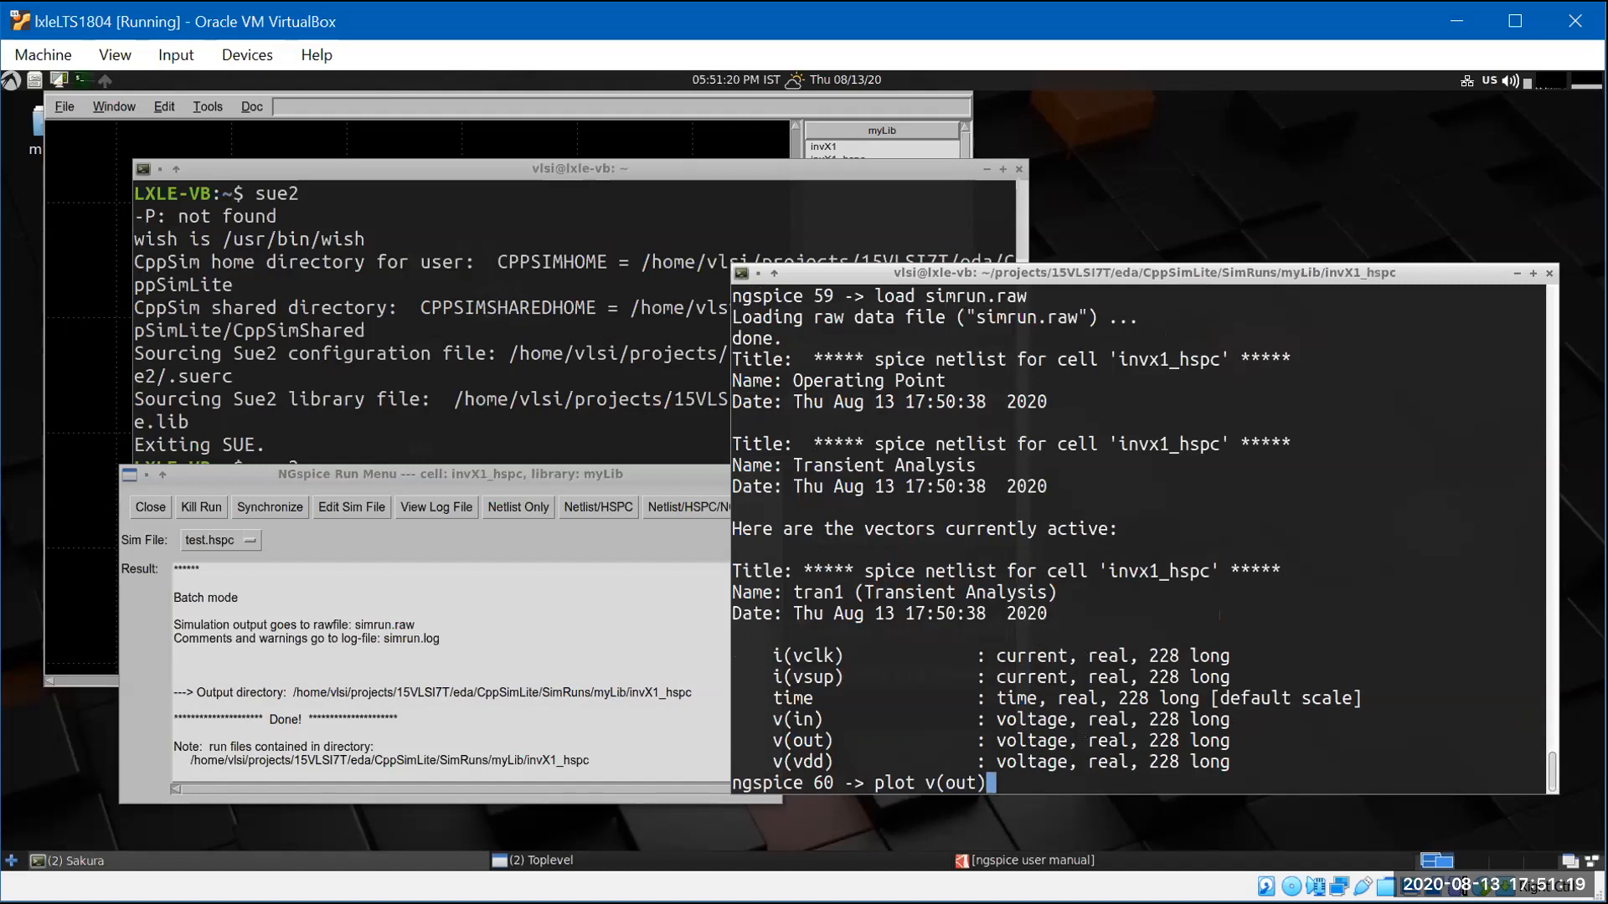
pyautogui.press('Return')
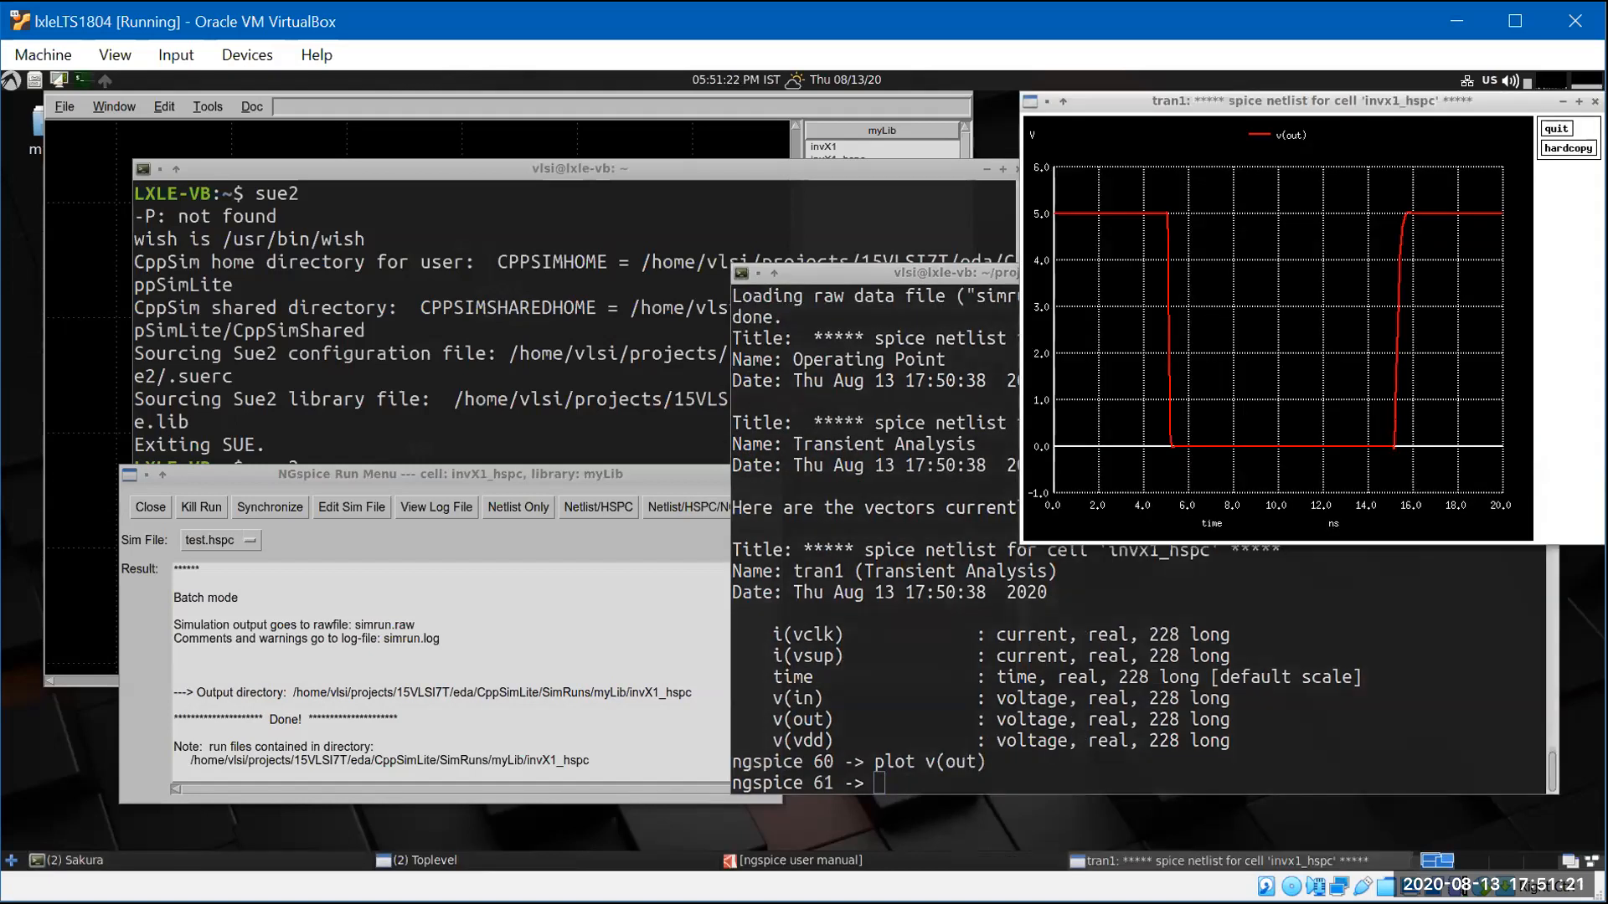
pyautogui.click(1555, 128)
pyautogui.write('exit')
pyautogui.press('Return')
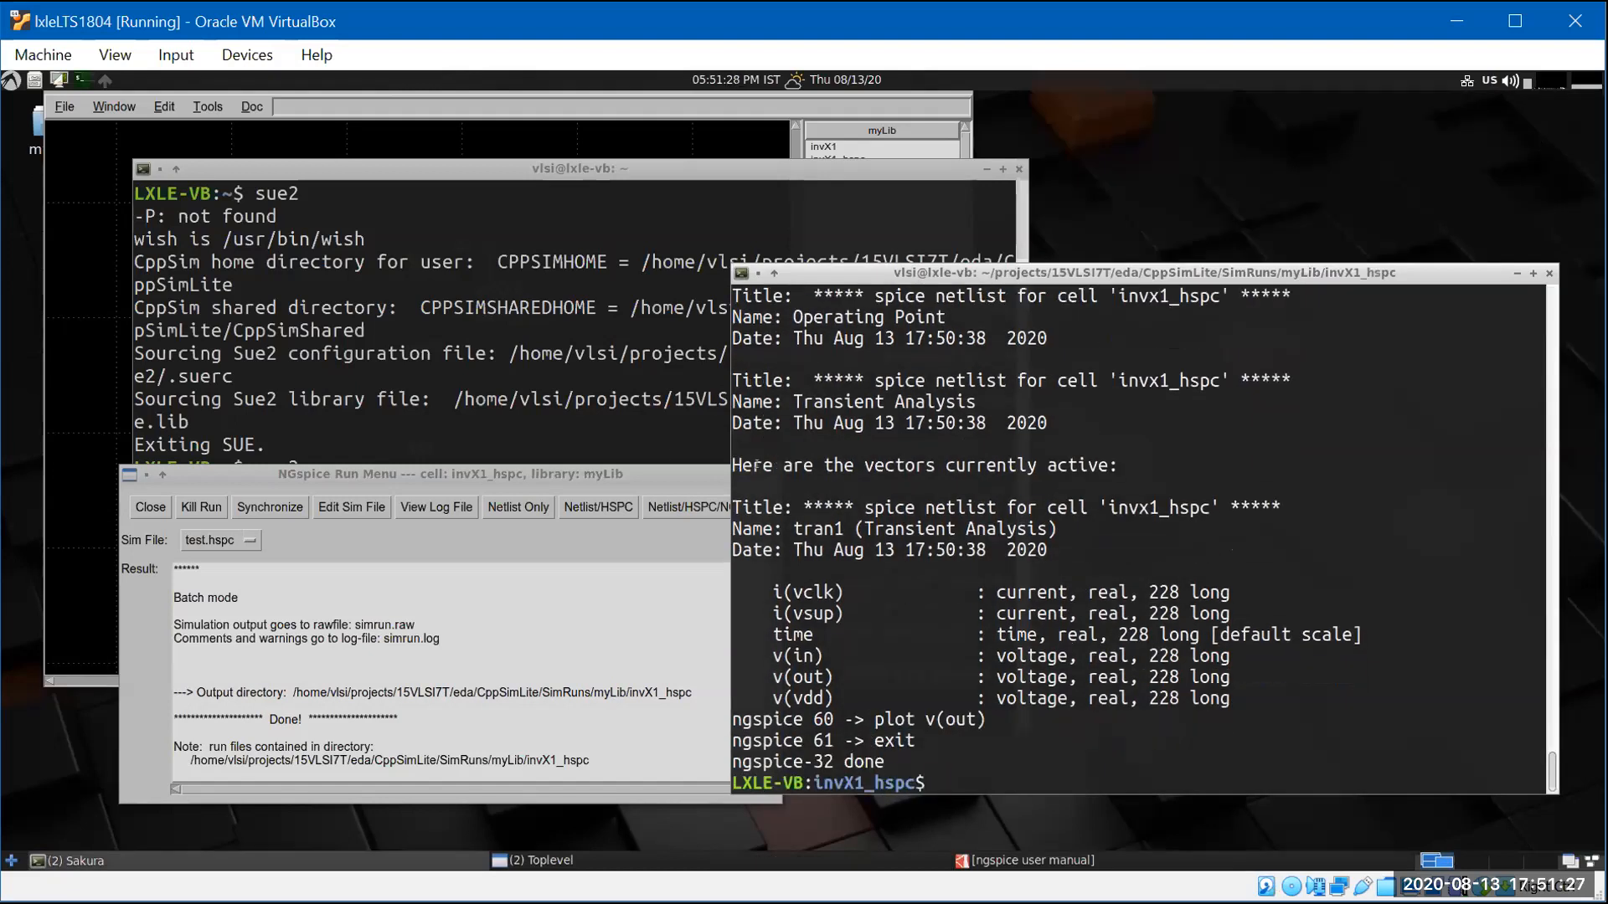
# - Shift the NGspice Run Menu window slightly and list the files of the invX1_hspc directory again
pyautogui.moveTo(506, 471); pyautogui.dragTo(530, 494)
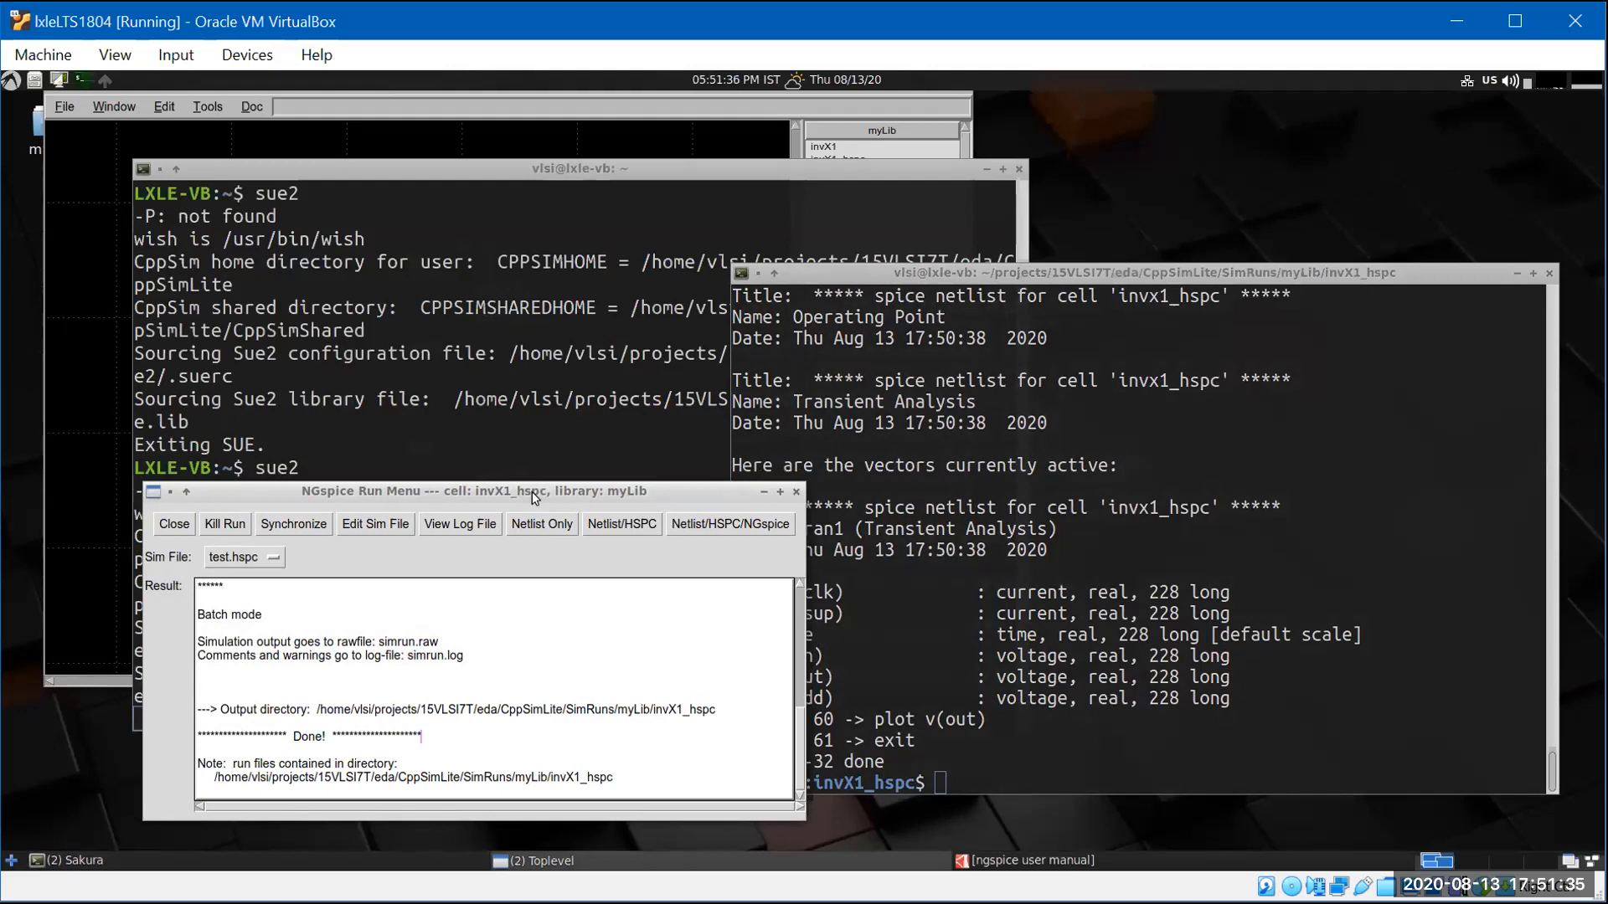
pyautogui.moveTo(556, 491); pyautogui.dragTo(544, 491)
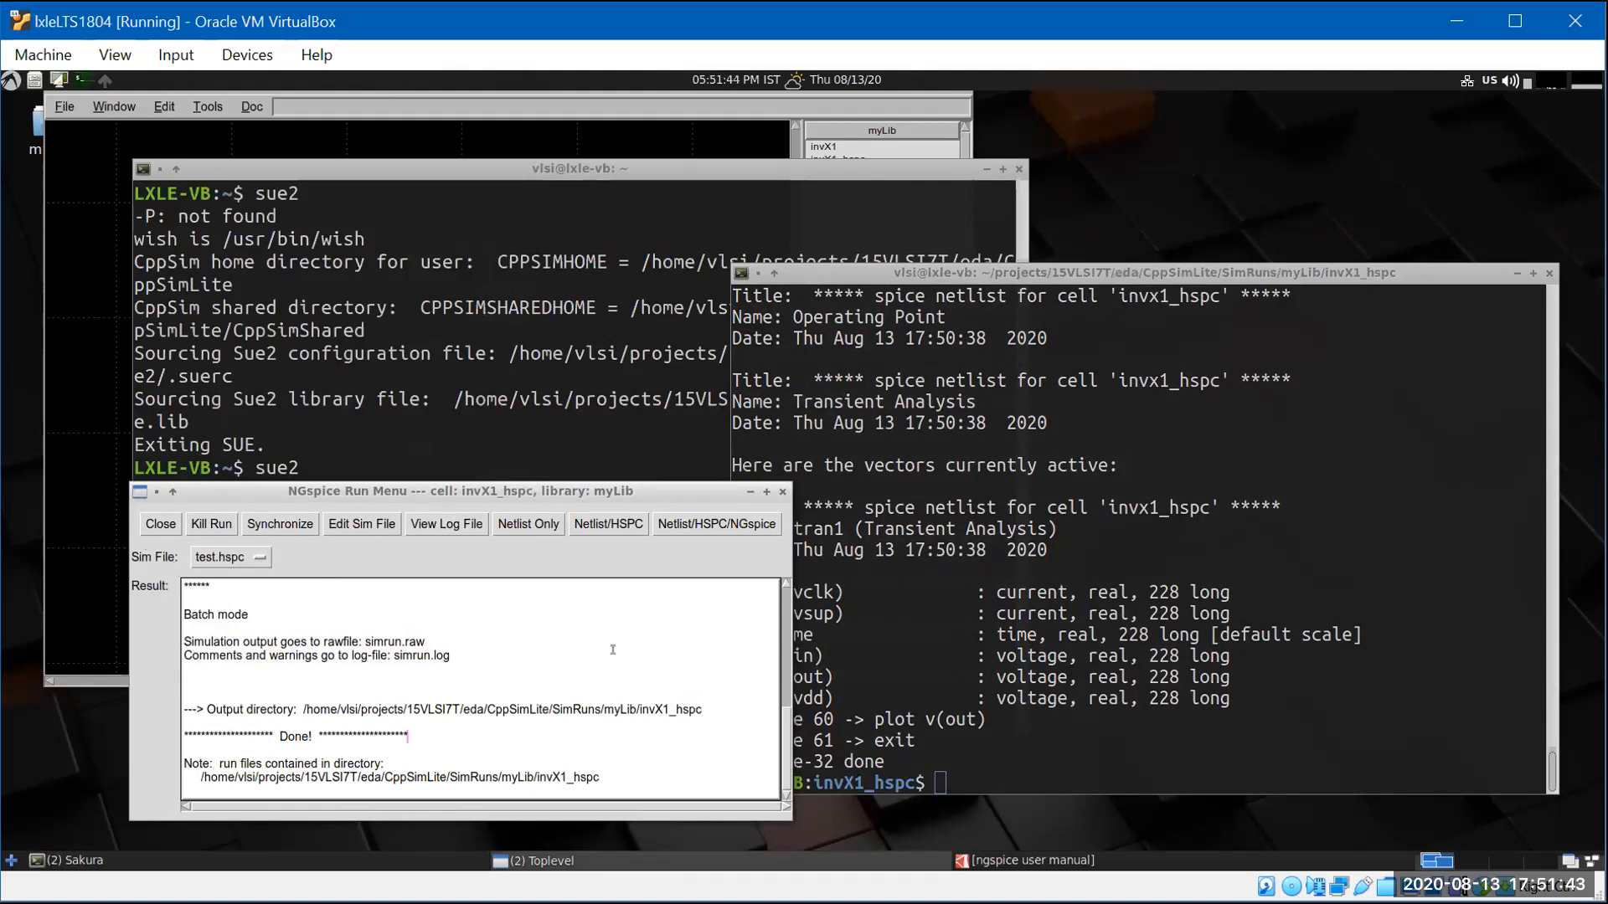
pyautogui.click(978, 665)
pyautogui.press('Return')
pyautogui.write('ls')
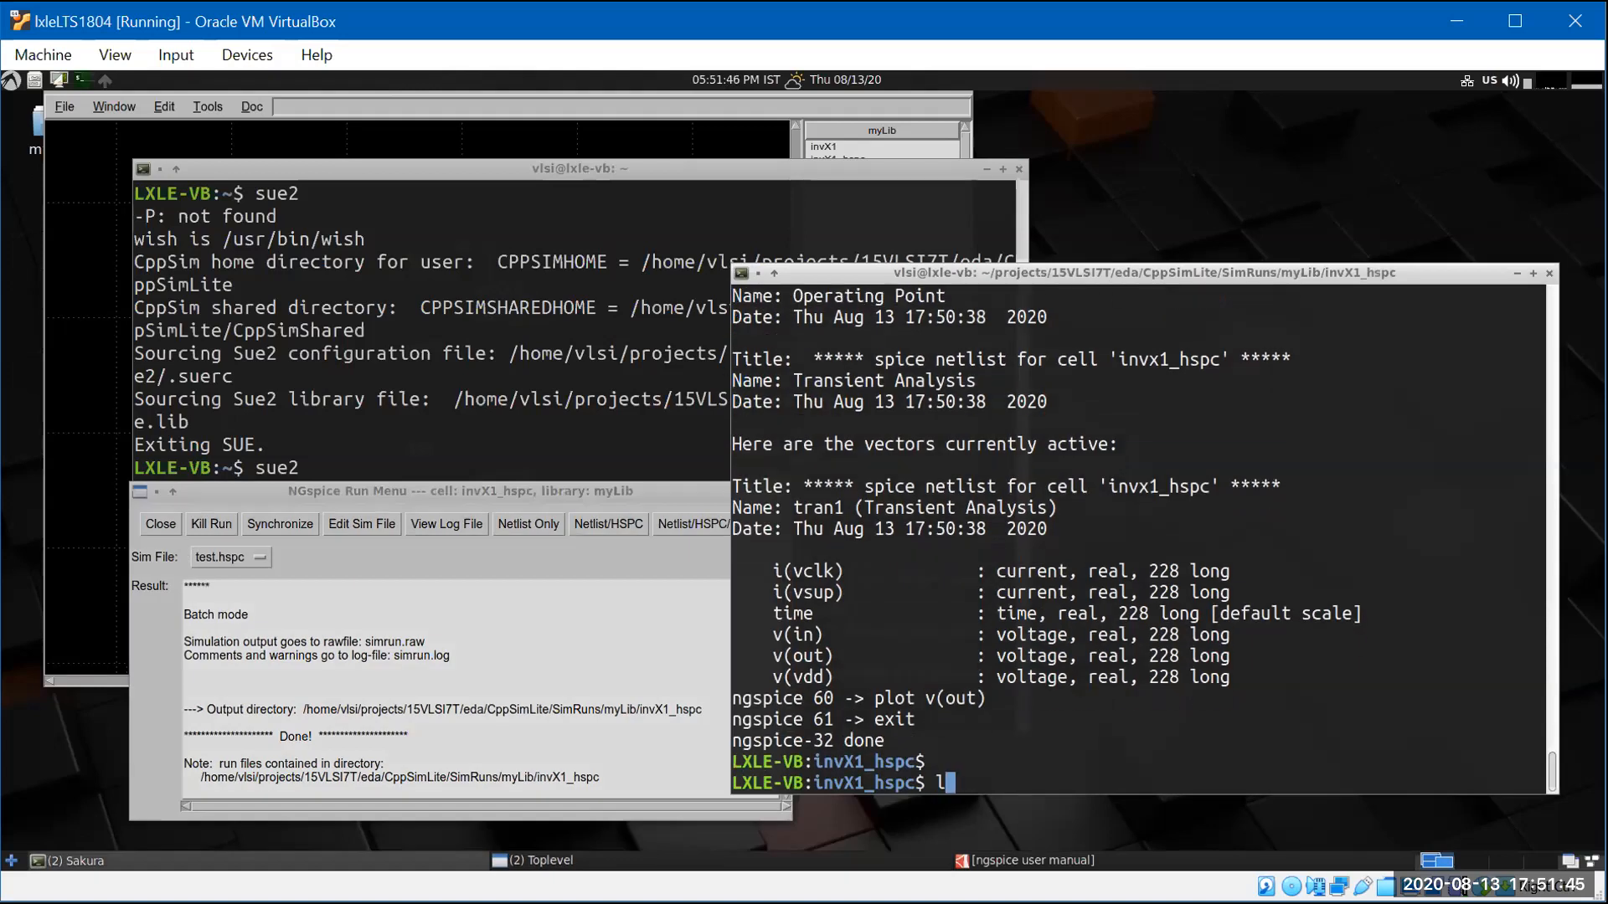
pyautogui.press('Return')
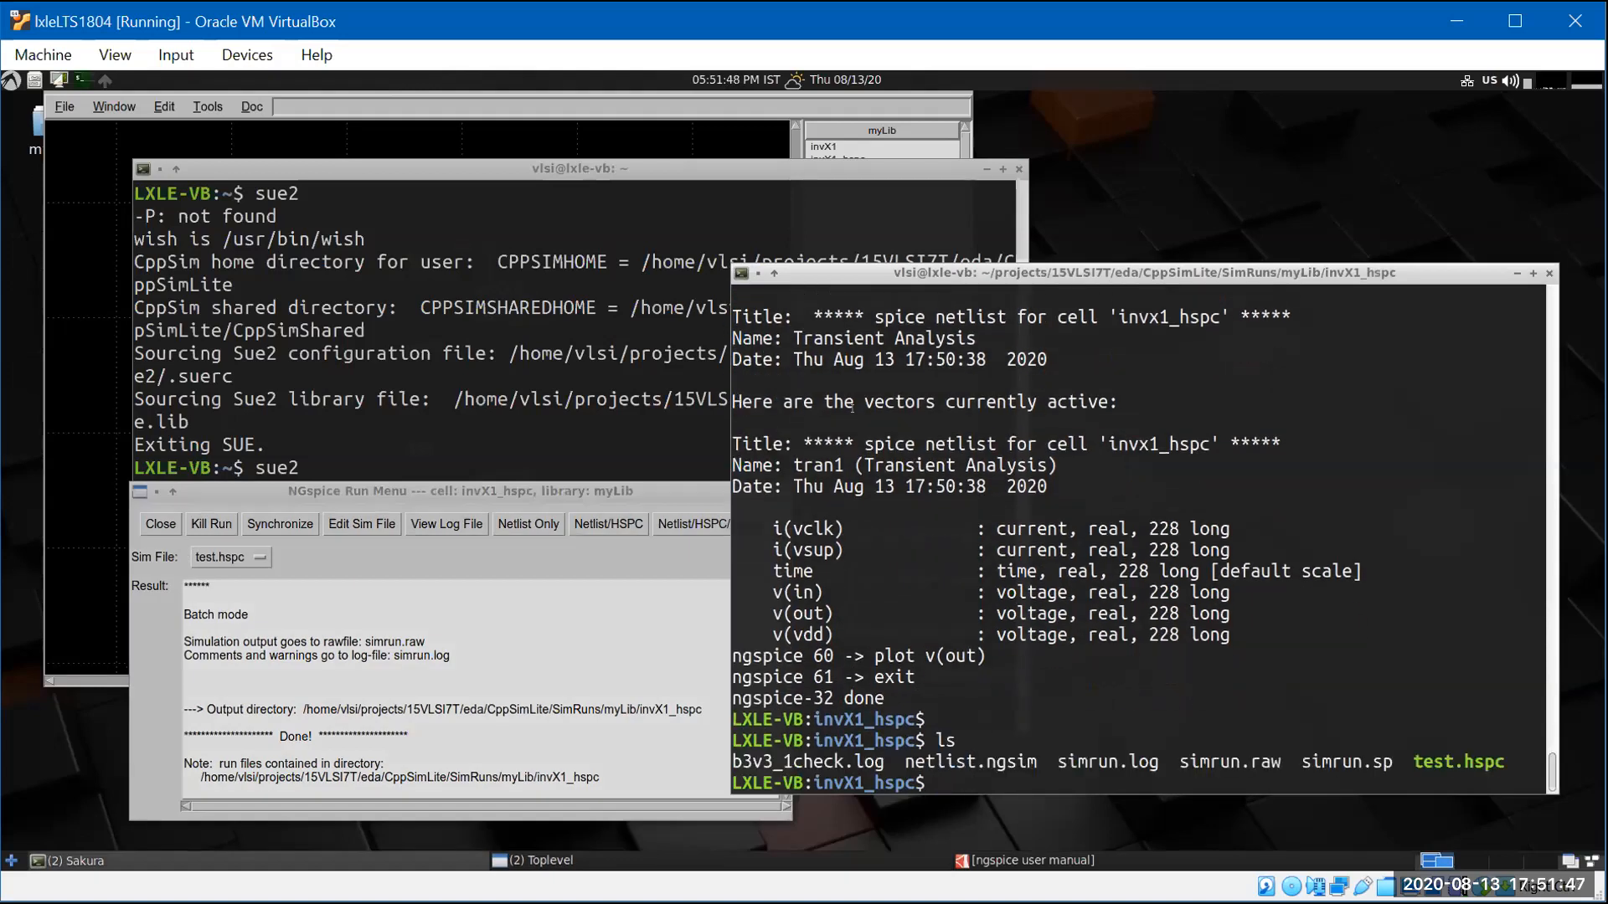
# - Bring up the inverter schematic, then highlight test.hspc, netlist.ngsim and simrun.sp in the terminal's file listing
pyautogui.click(453, 104)
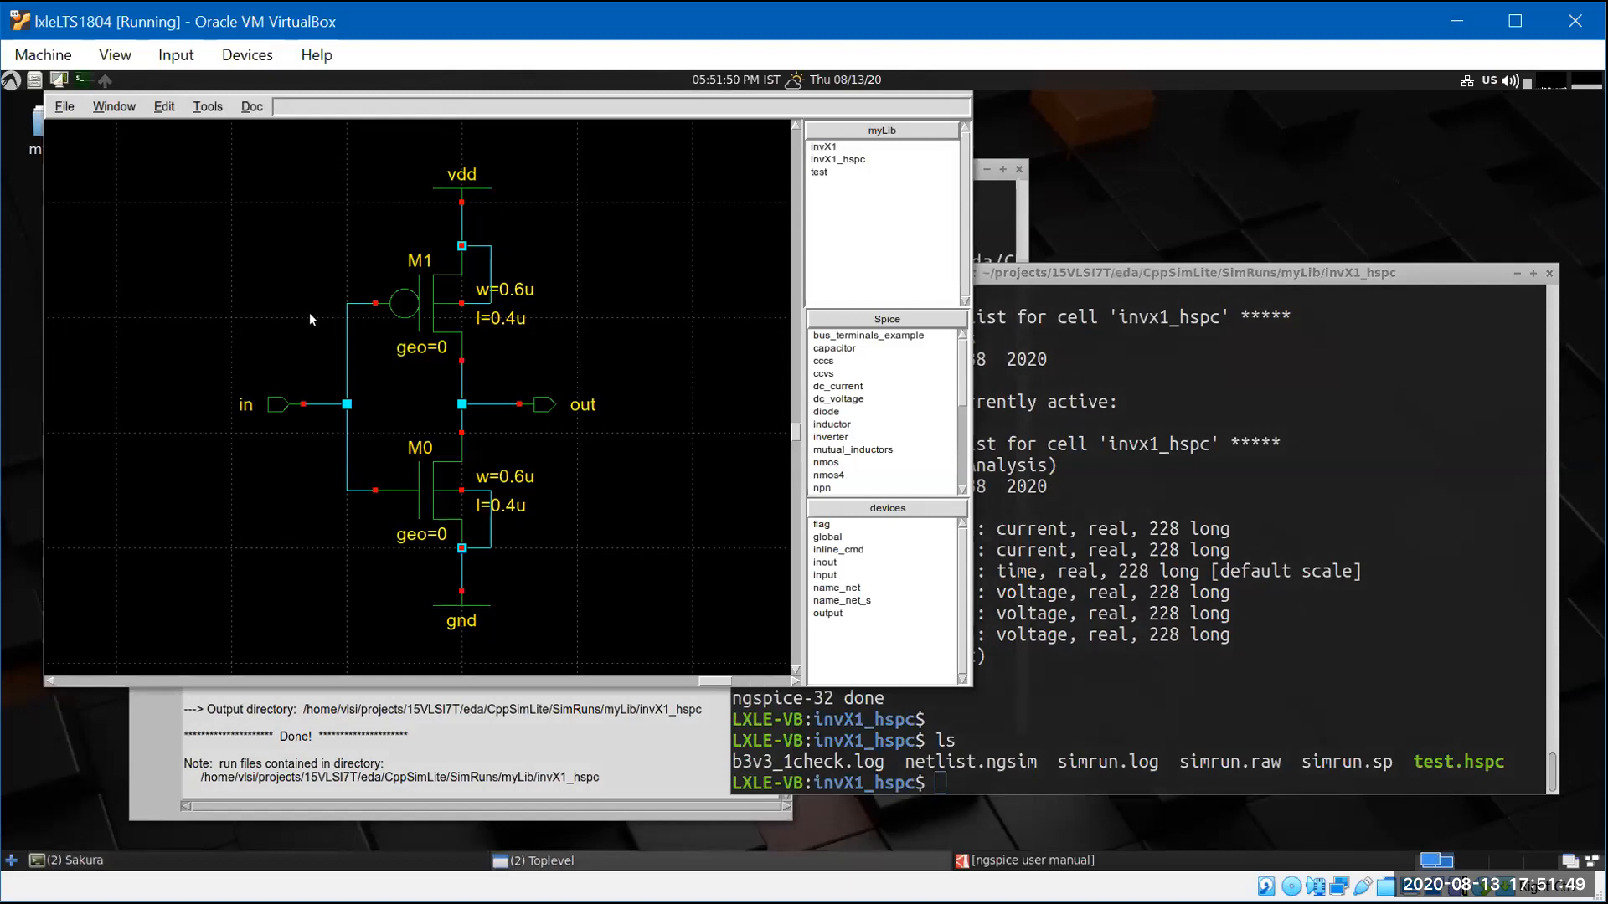
pyautogui.click(1091, 689)
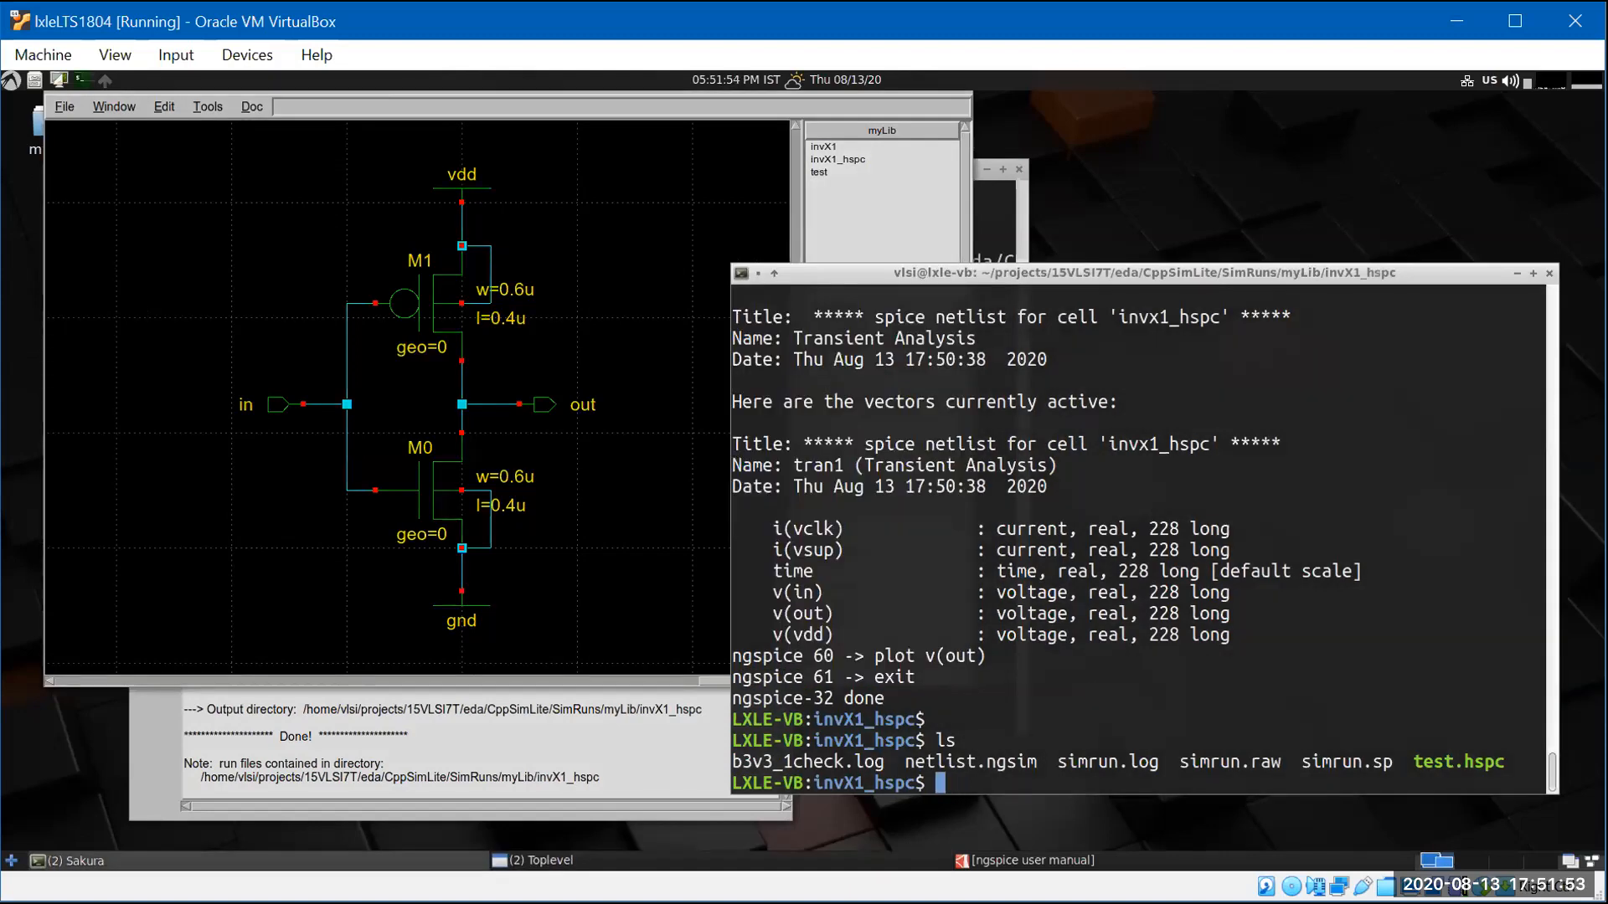
pyautogui.moveTo(1414, 762); pyautogui.dragTo(1485, 762)
pyautogui.click(1336, 777)
pyautogui.moveTo(1414, 762); pyautogui.dragTo(1500, 765)
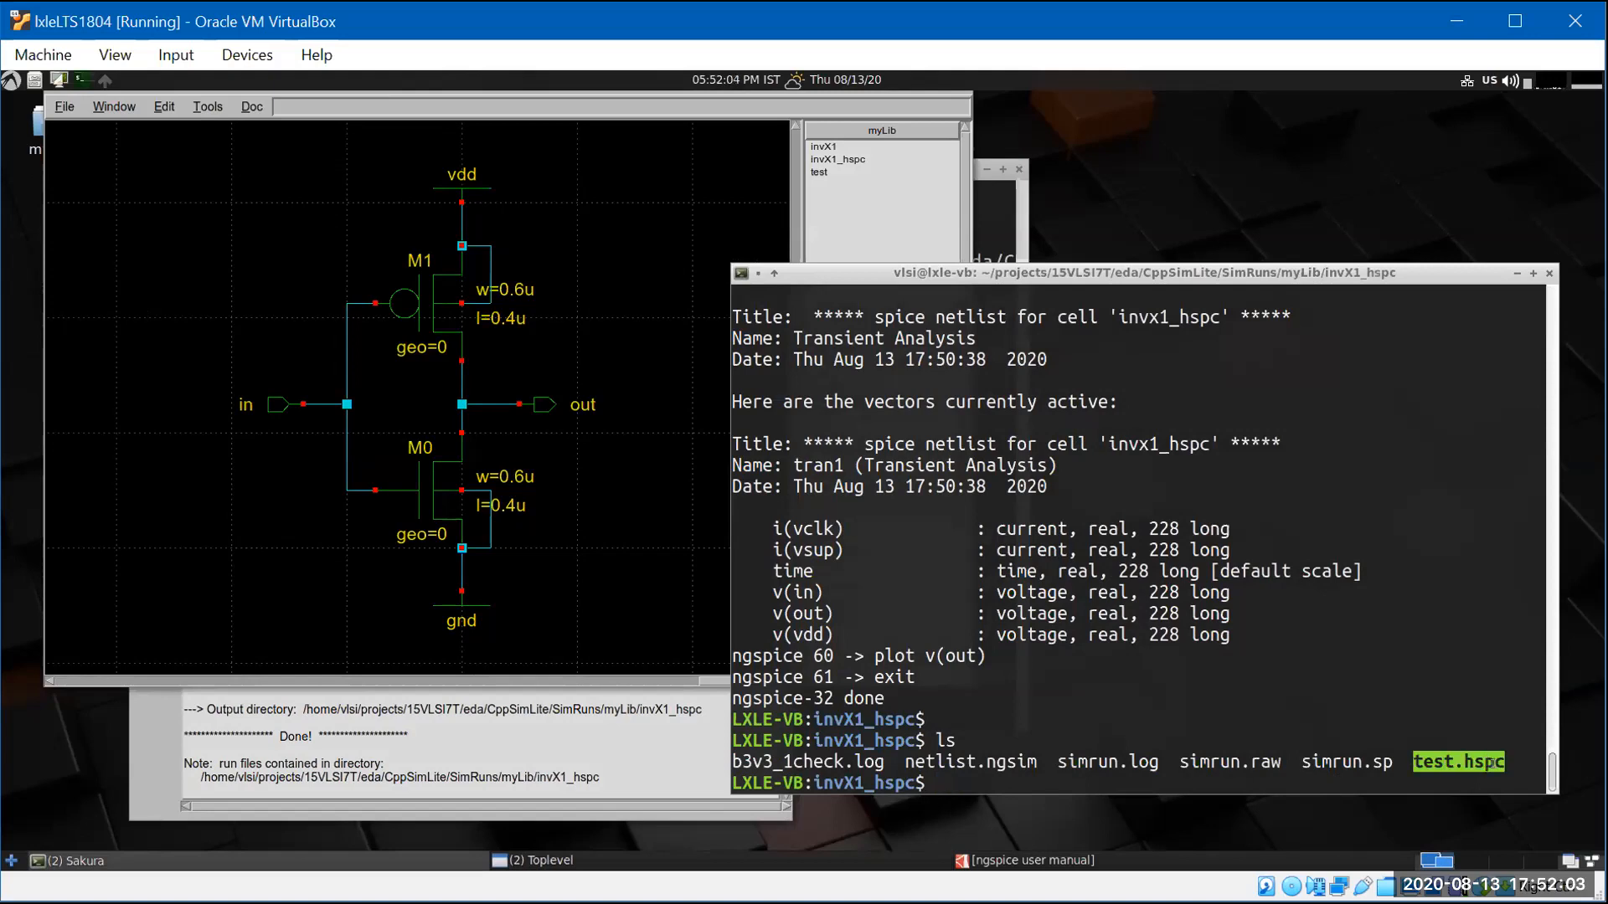
pyautogui.click(1415, 760)
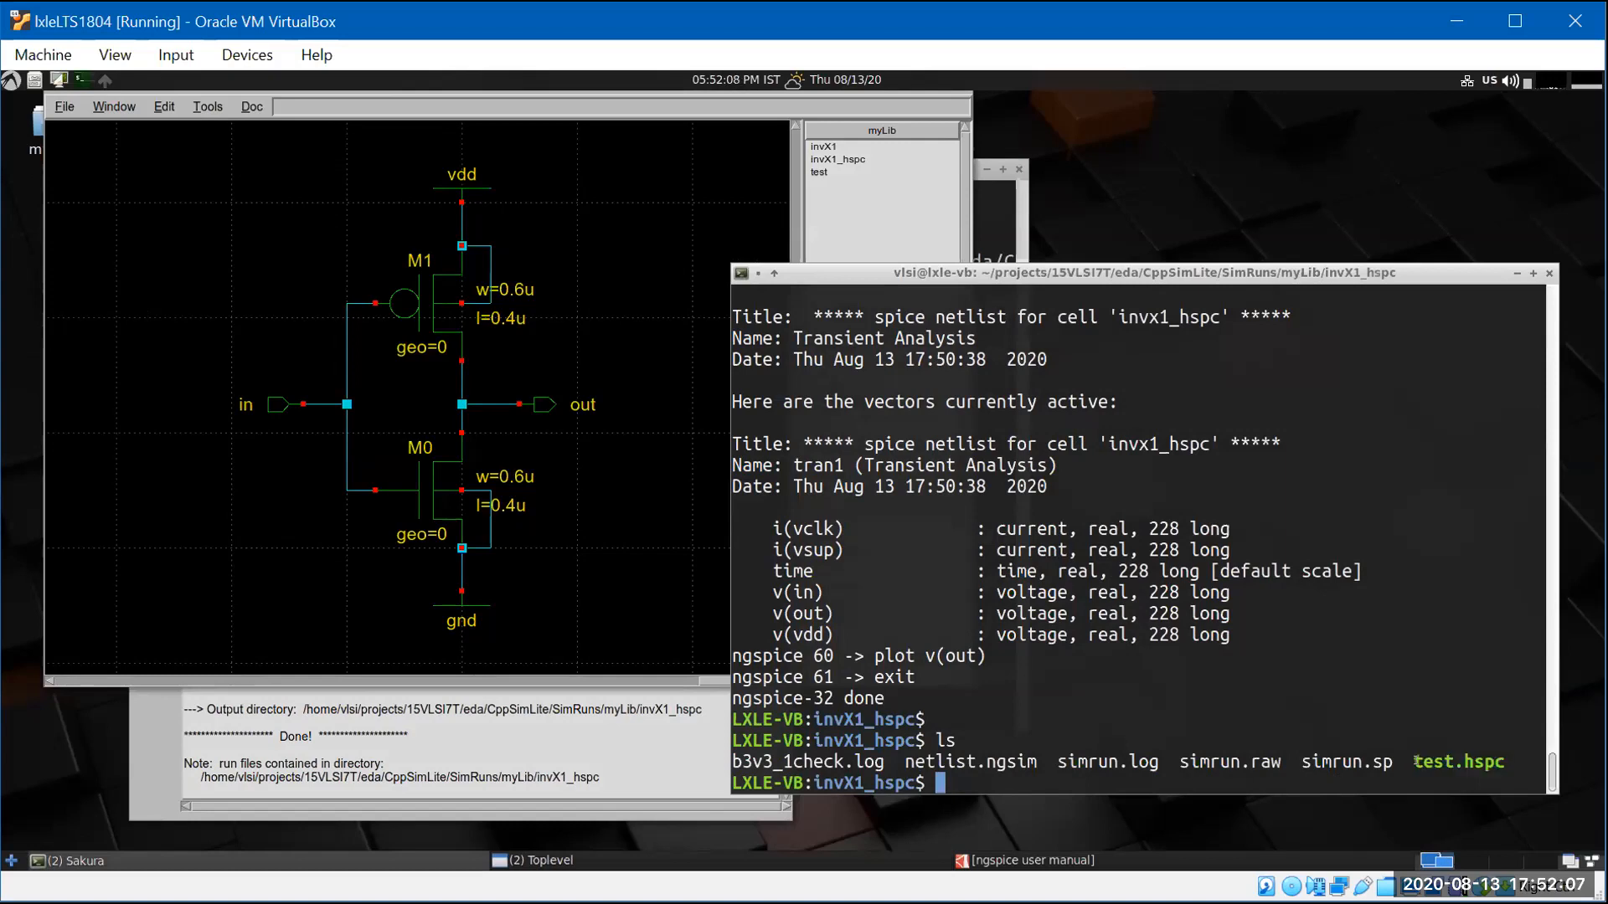
pyautogui.moveTo(1414, 762); pyautogui.dragTo(1488, 765)
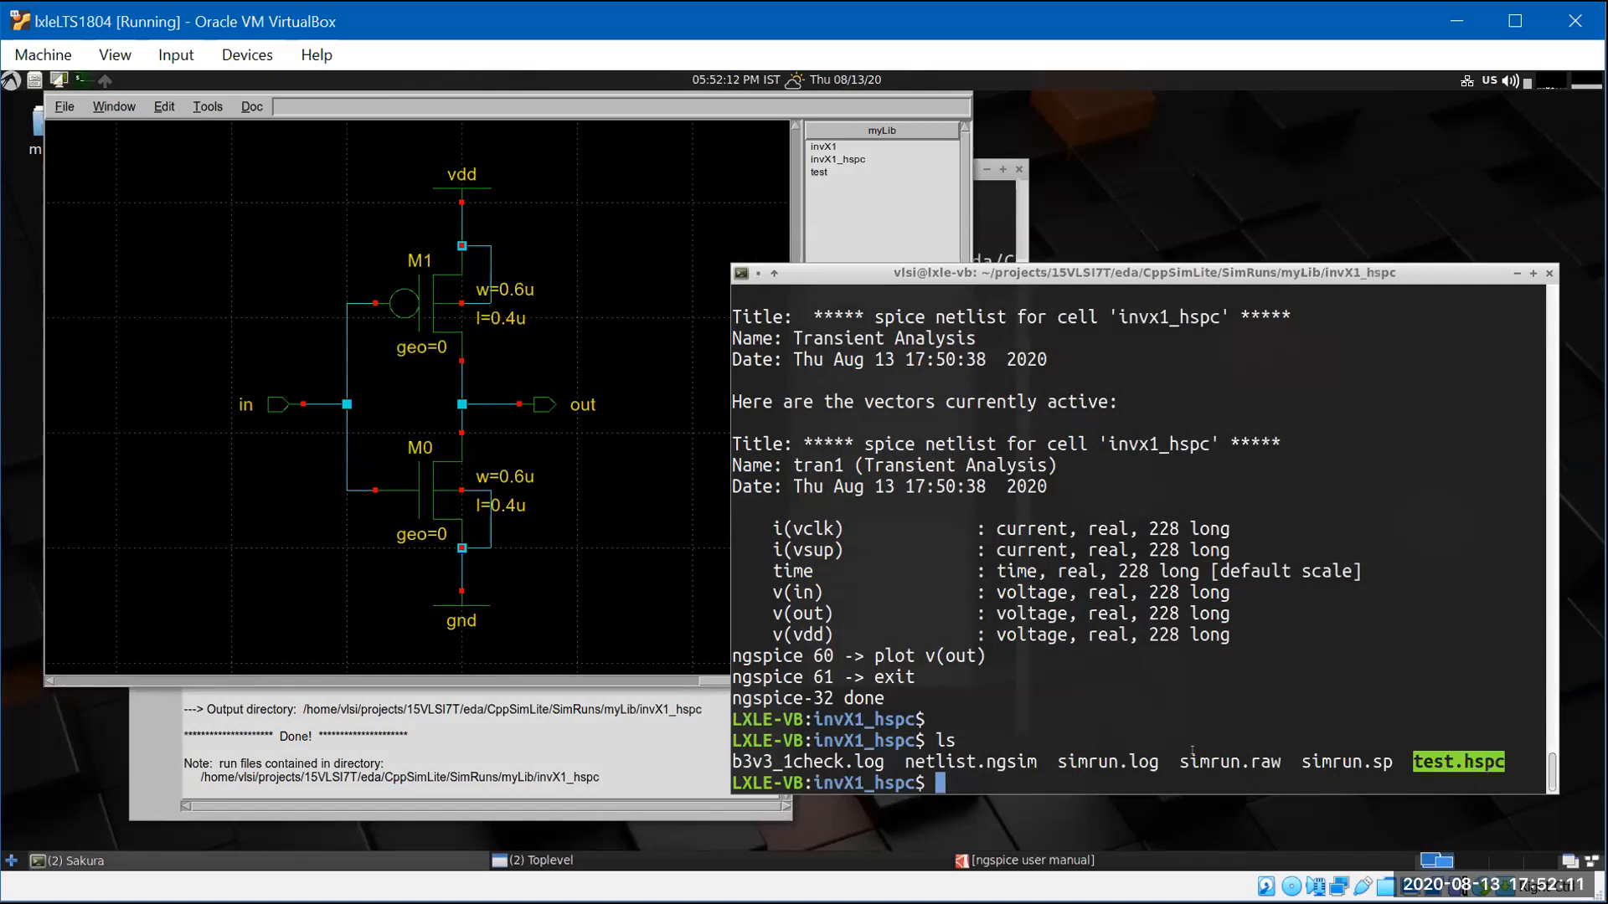
pyautogui.moveTo(906, 762); pyautogui.dragTo(1027, 760)
pyautogui.moveTo(1301, 770); pyautogui.dragTo(1390, 762)
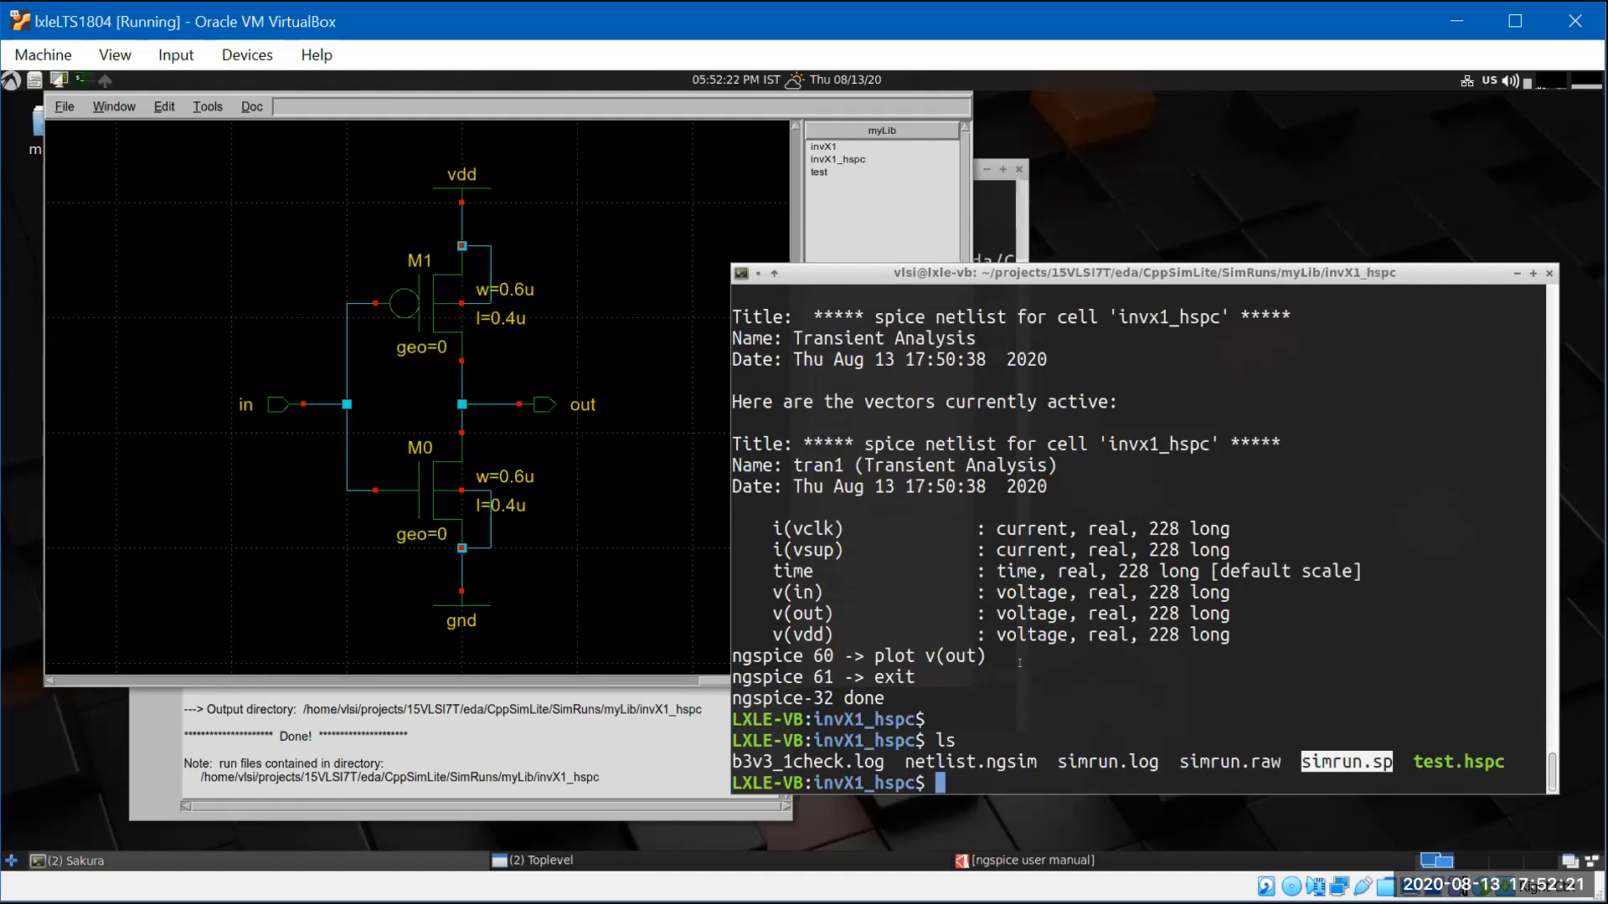
# - Exit Sue2 and start it again from the terminal with the sue2 command
pyautogui.click(630, 108)
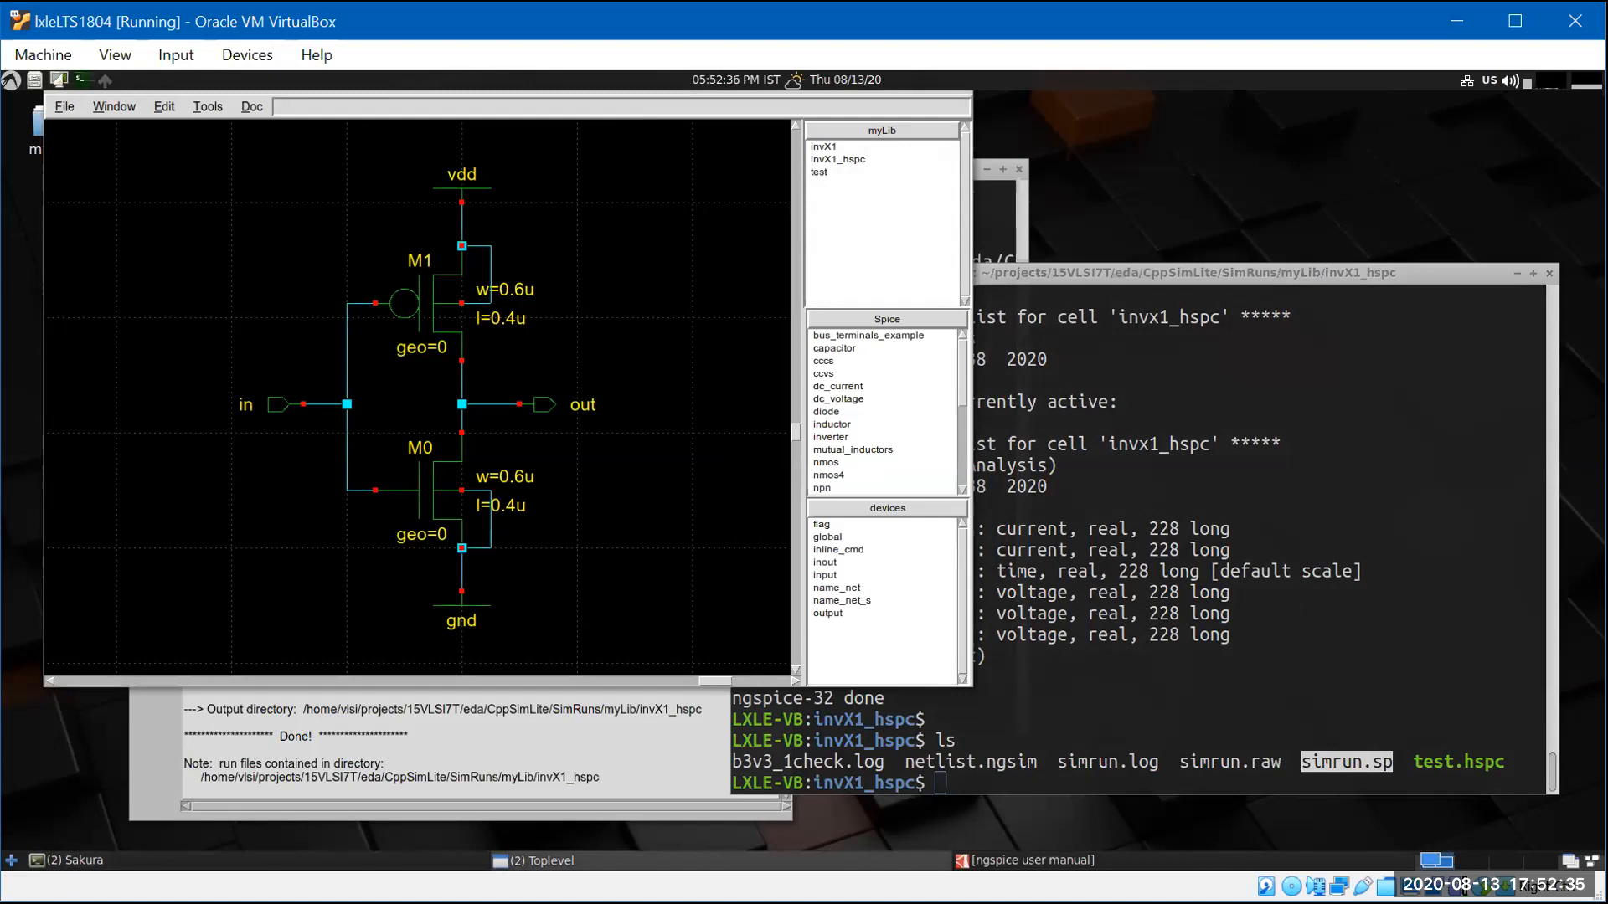
pyautogui.click(65, 107)
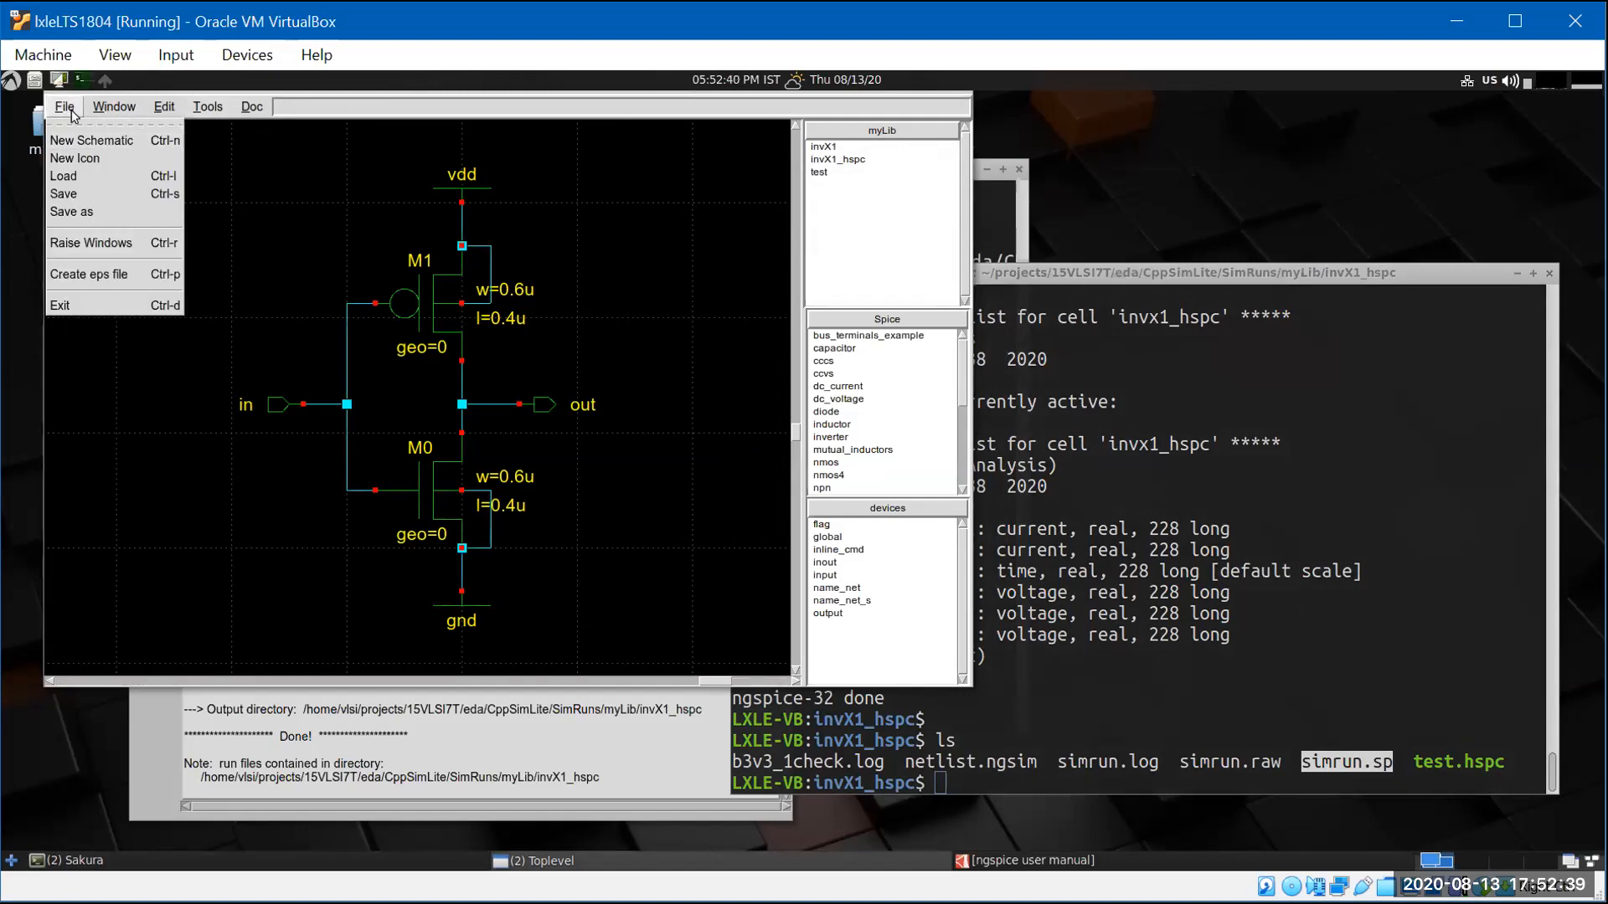
pyautogui.click(65, 307)
pyautogui.click(486, 425)
pyautogui.write('sue2')
pyautogui.press('Return')
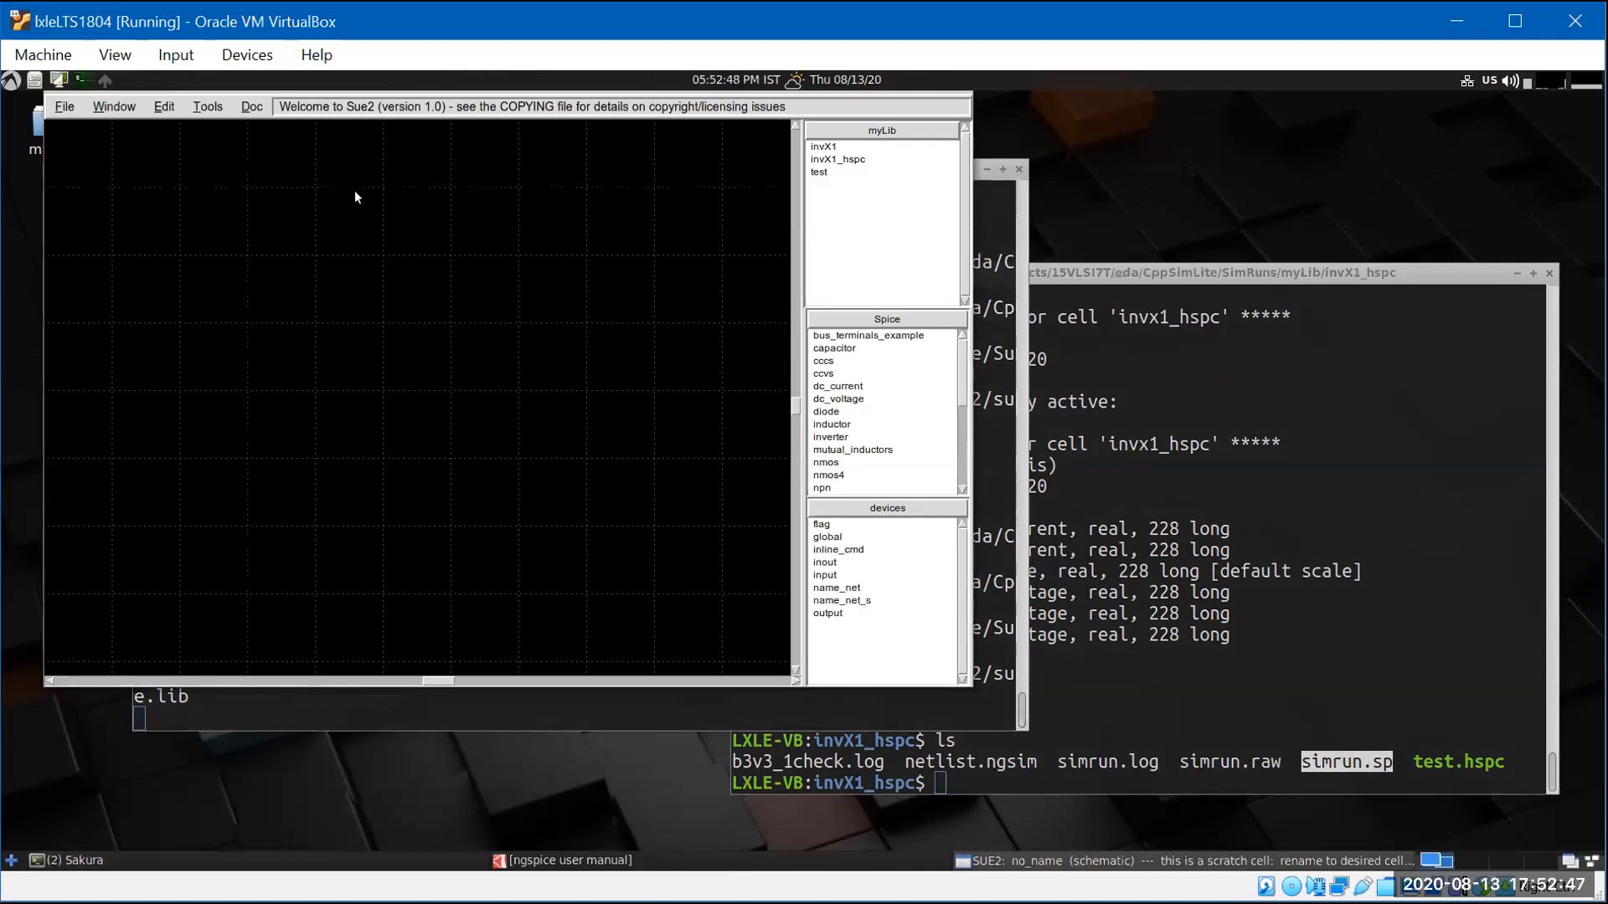
# - Try to create a new schematic from the empty scratch cell
pyautogui.click(64, 106)
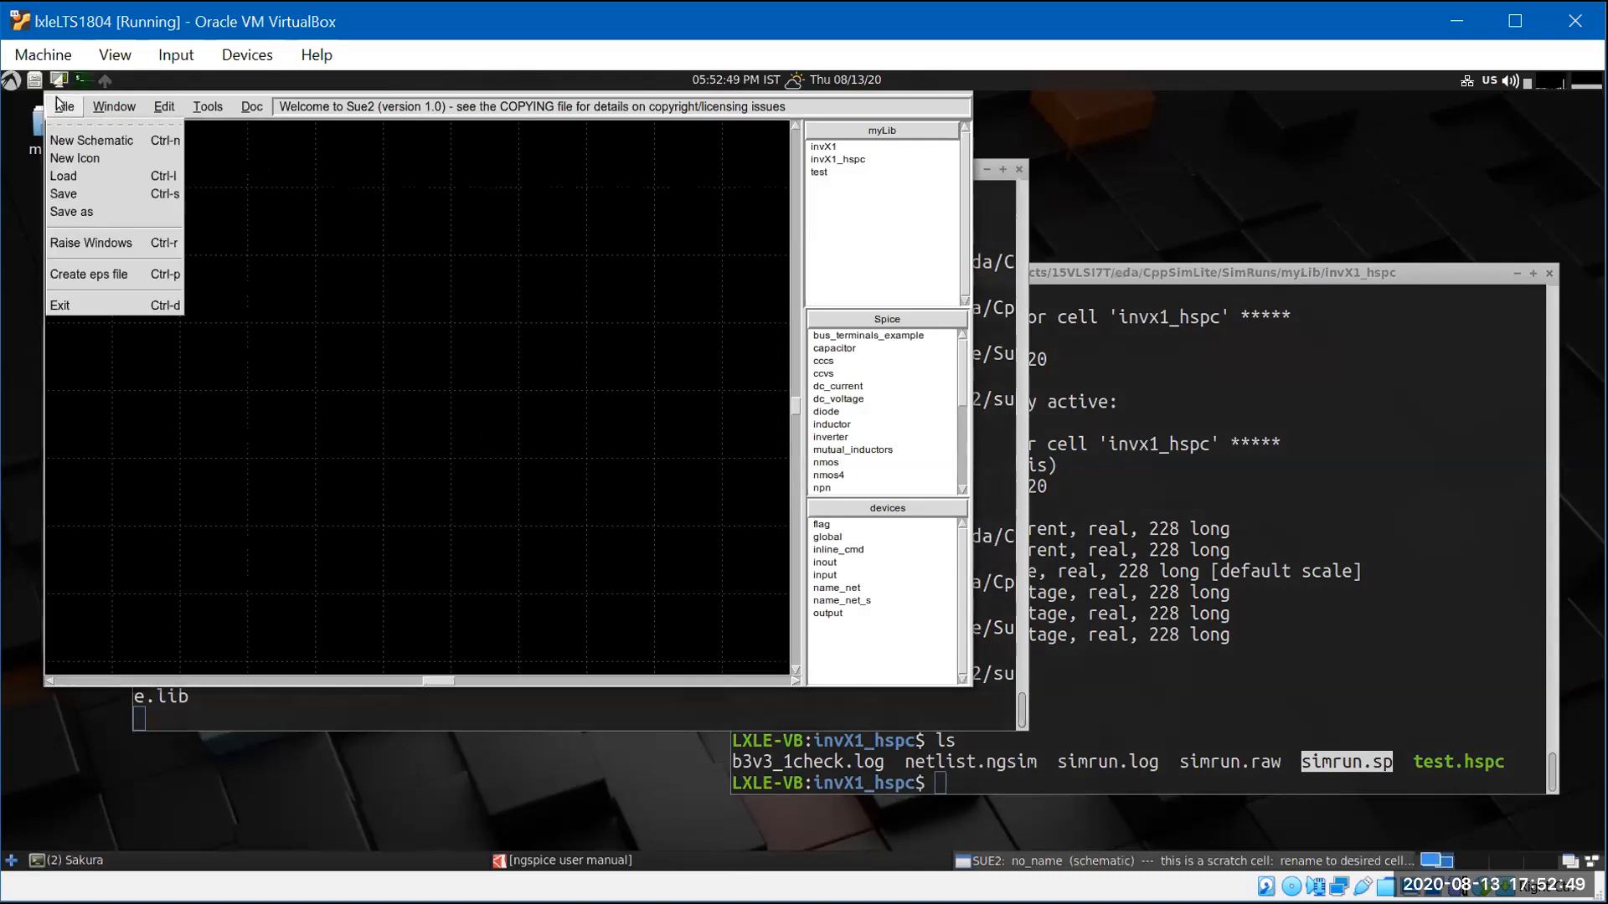
pyautogui.click(71, 148)
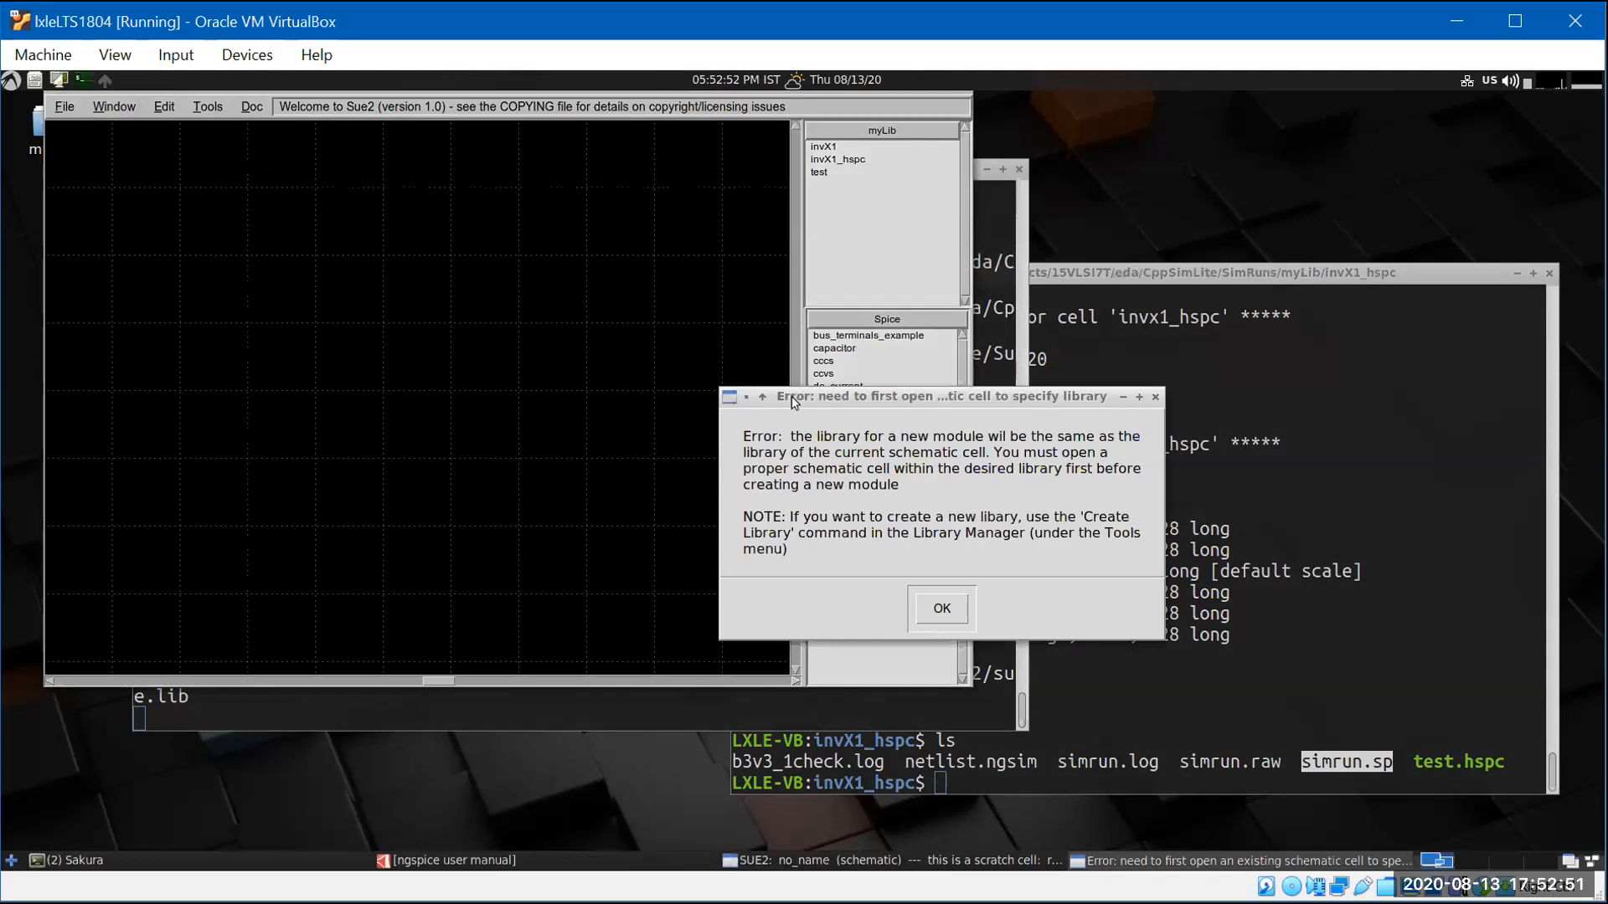
pyautogui.click(942, 608)
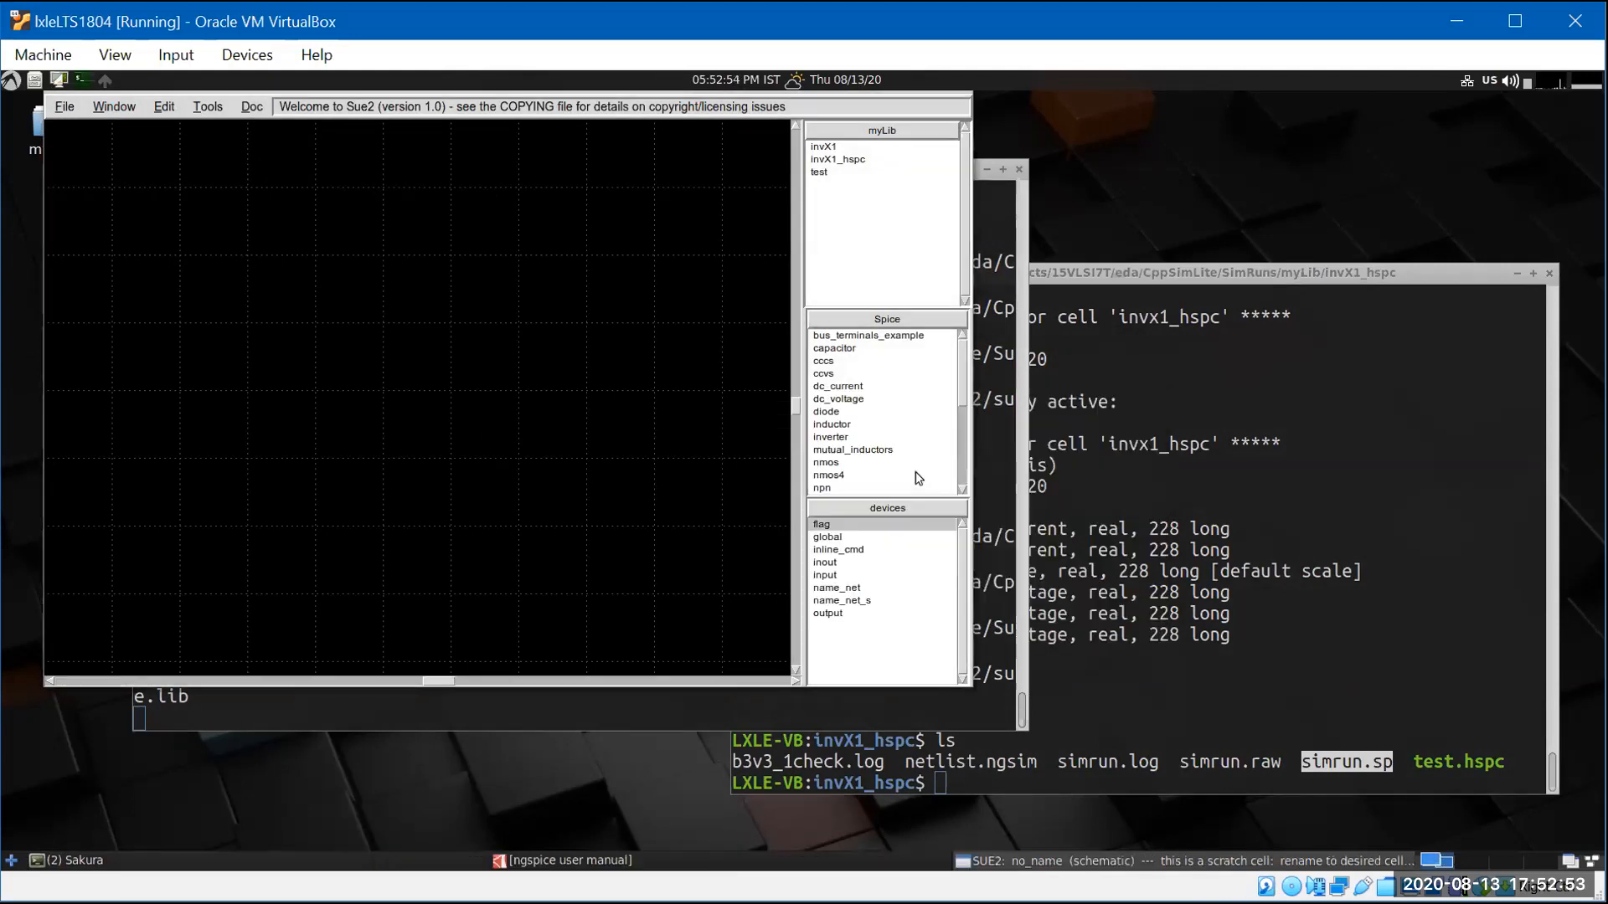
# - View the test and invX1 schematics from myLib, ending on test
pyautogui.click(822, 178)
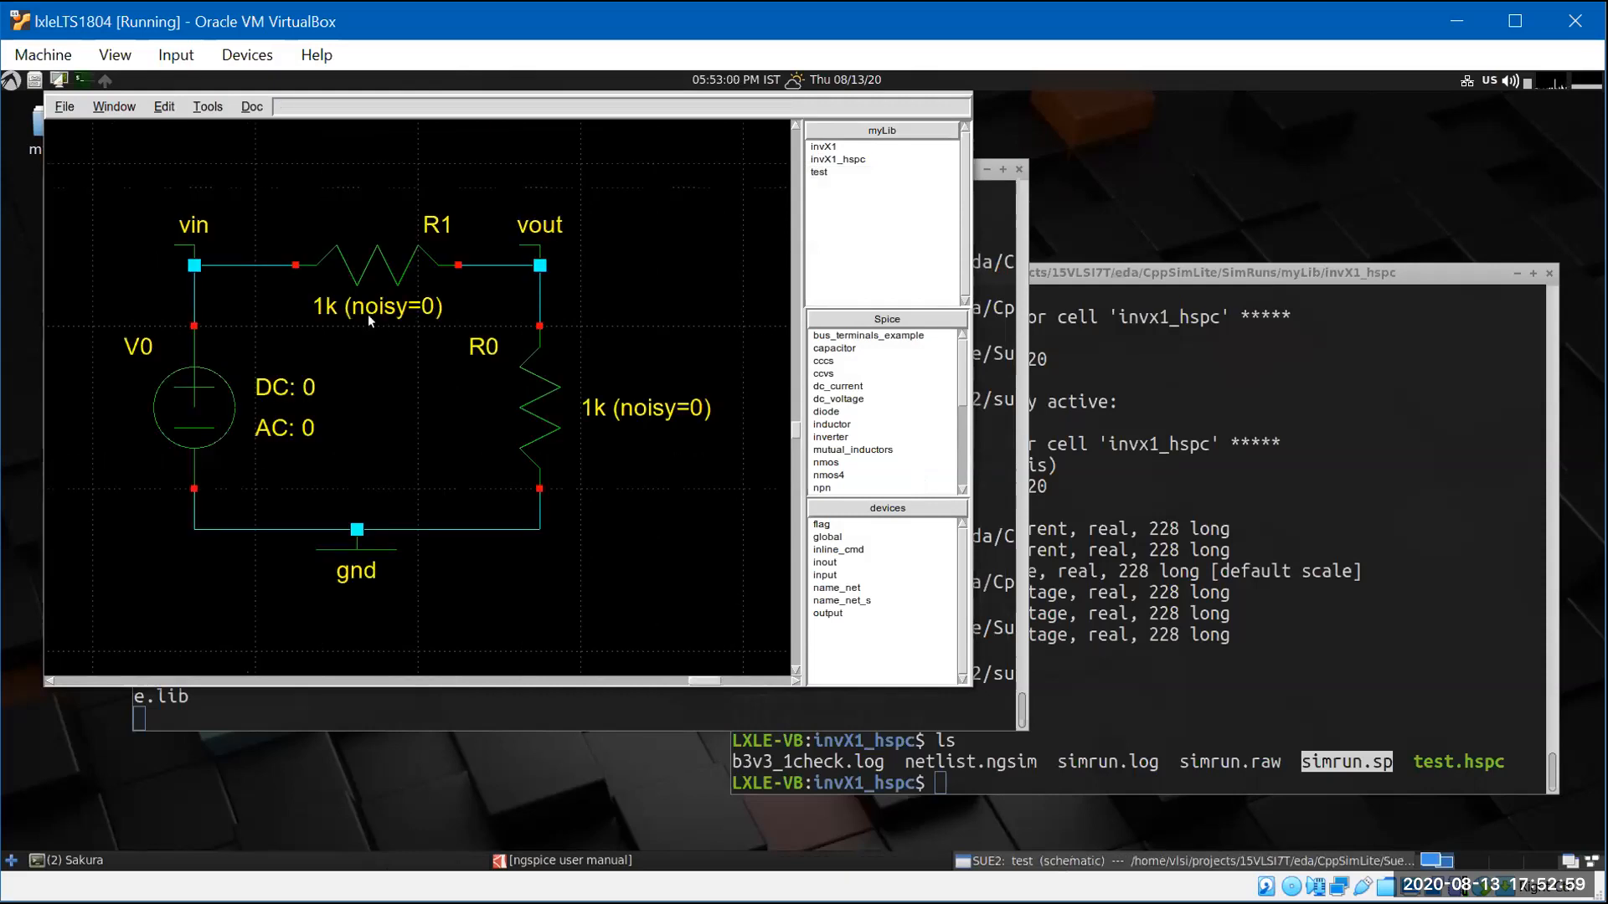
pyautogui.click(823, 147)
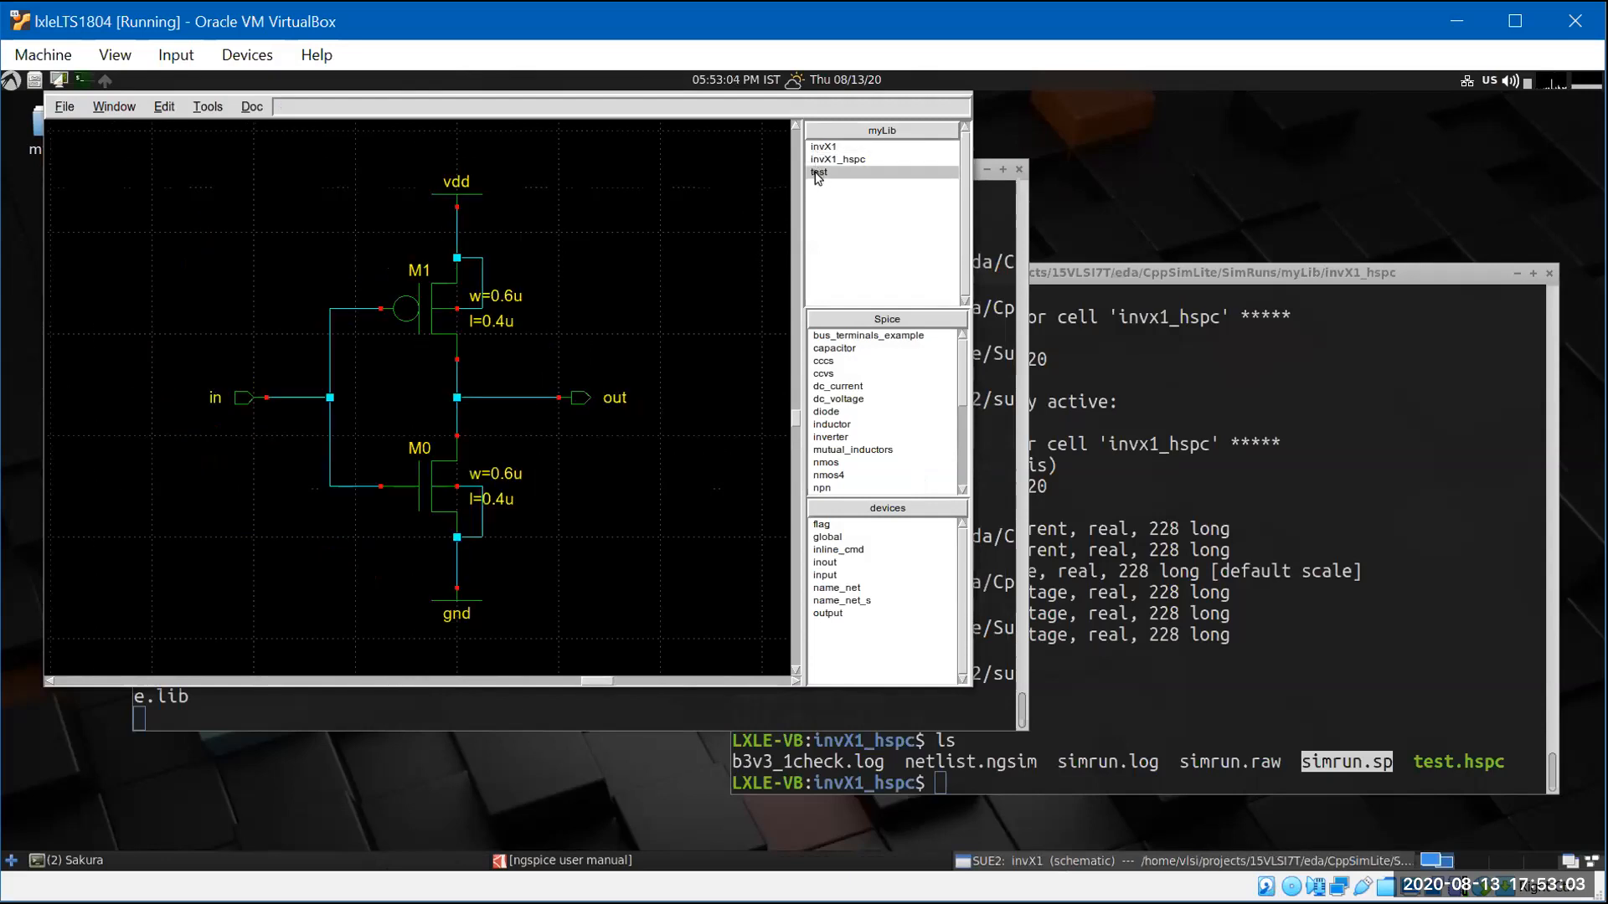
pyautogui.click(818, 173)
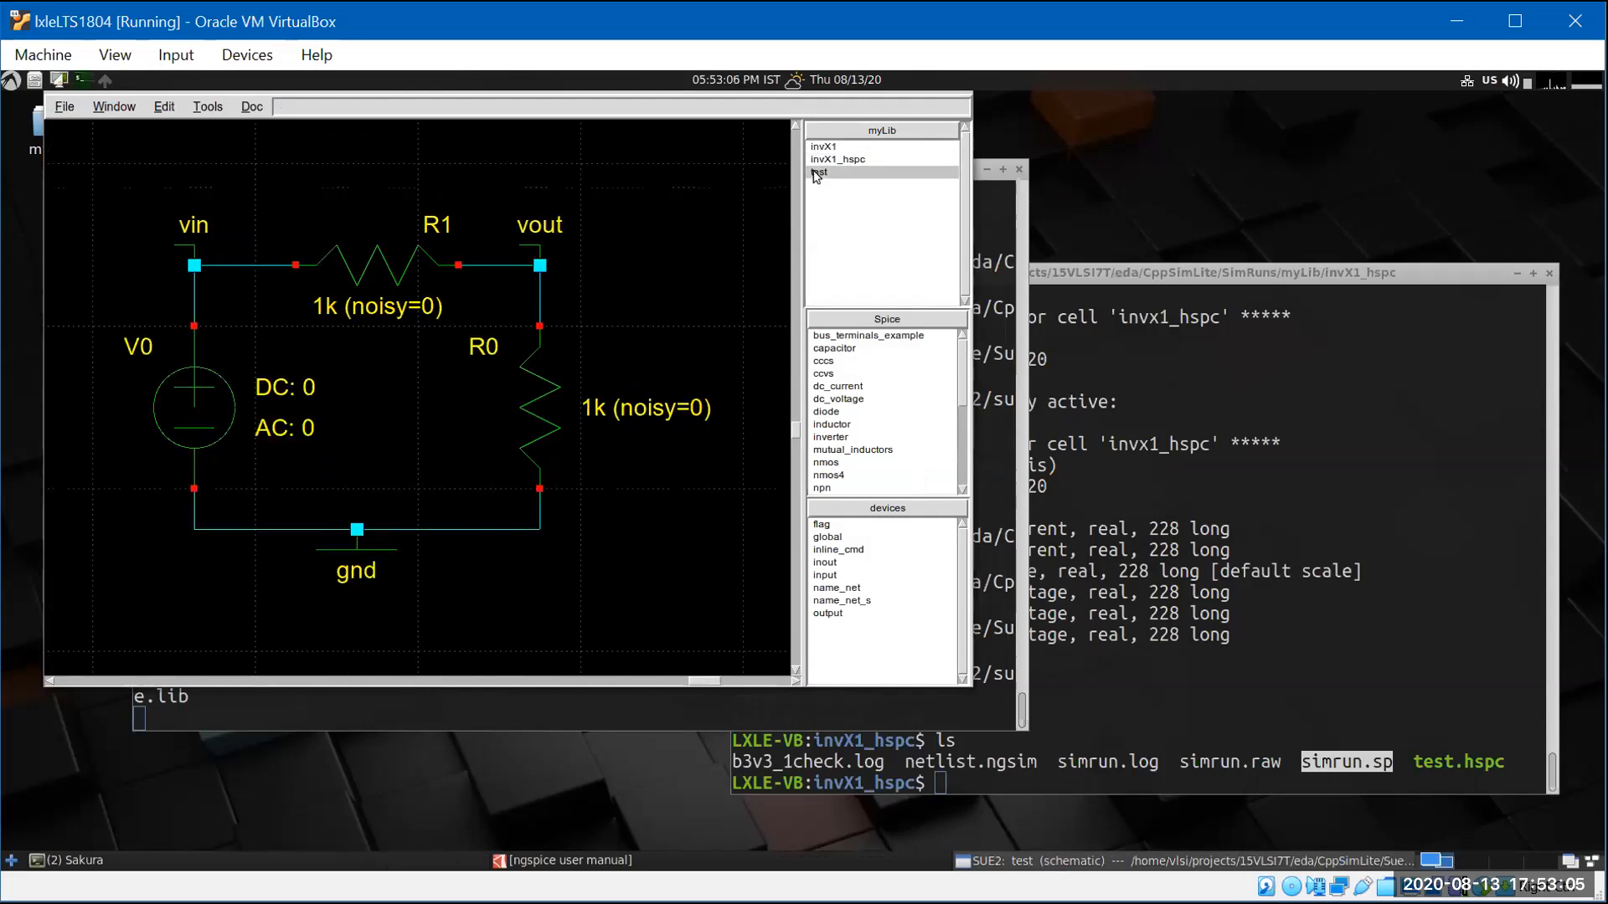
# - Create a new schematic named test_sue in the myLib directory, with the file type set to All files (*)
pyautogui.click(68, 112)
pyautogui.click(73, 134)
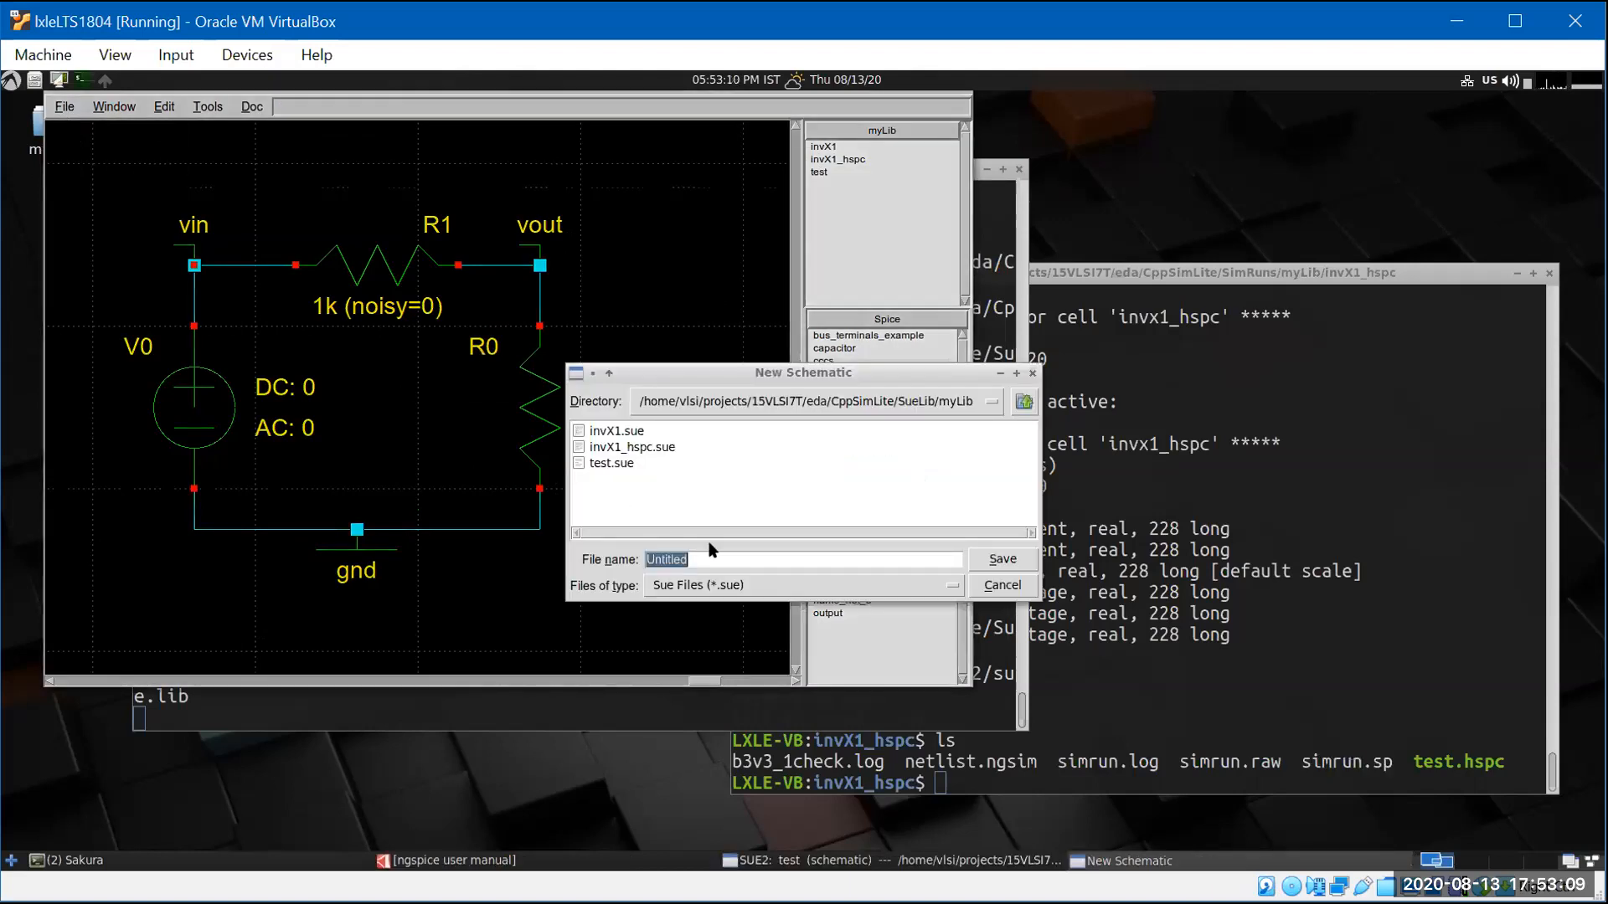
pyautogui.click(792, 585)
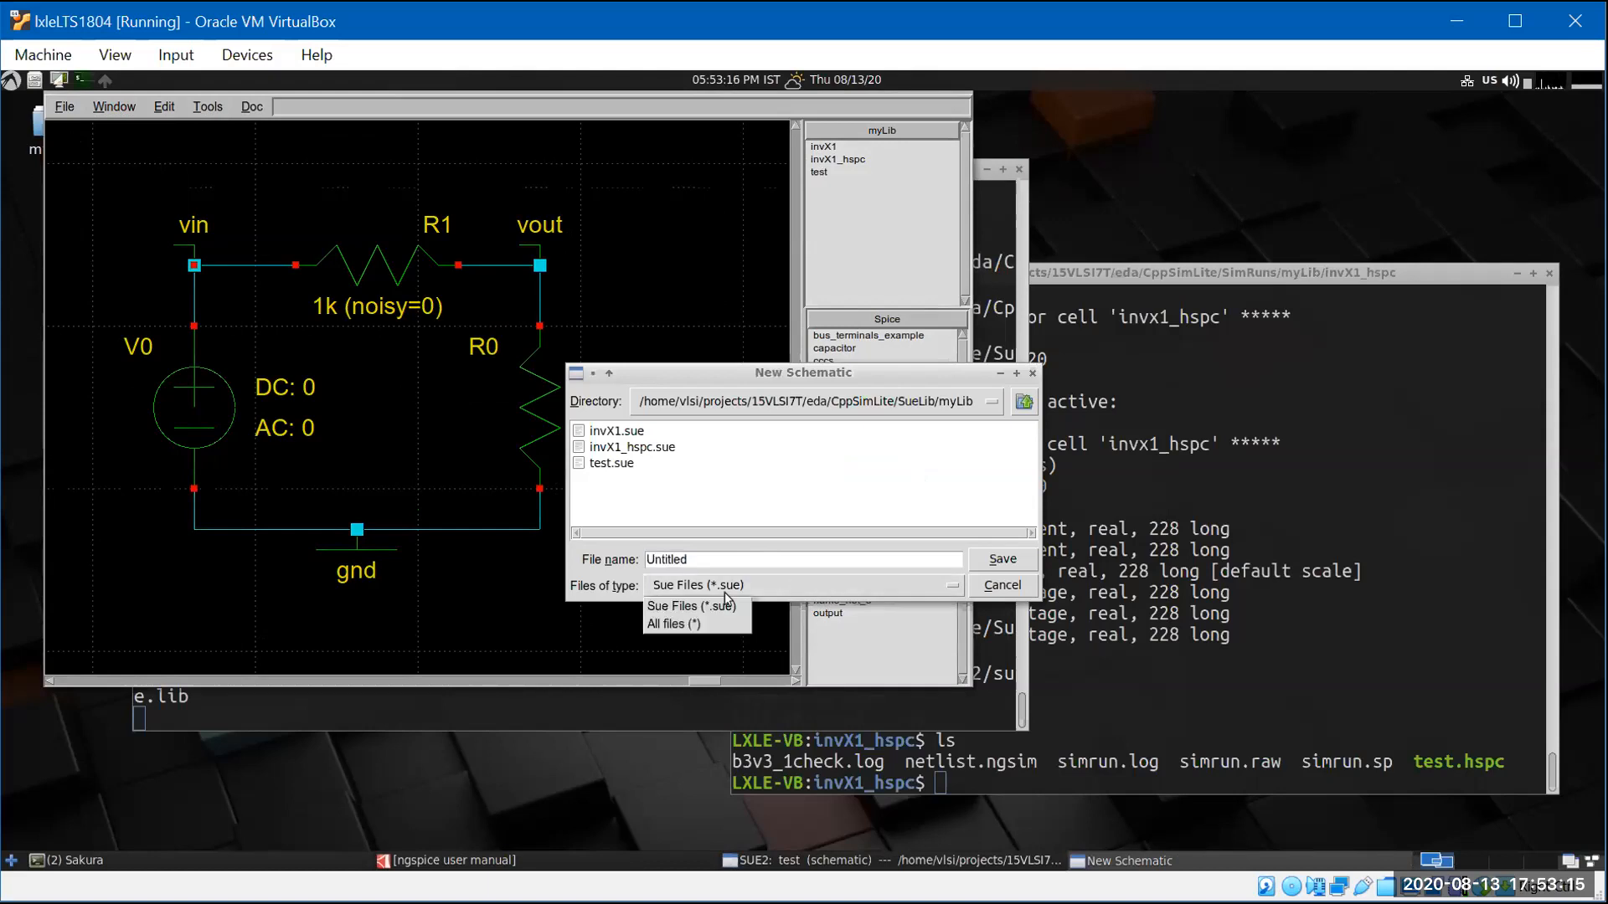
pyautogui.click(695, 624)
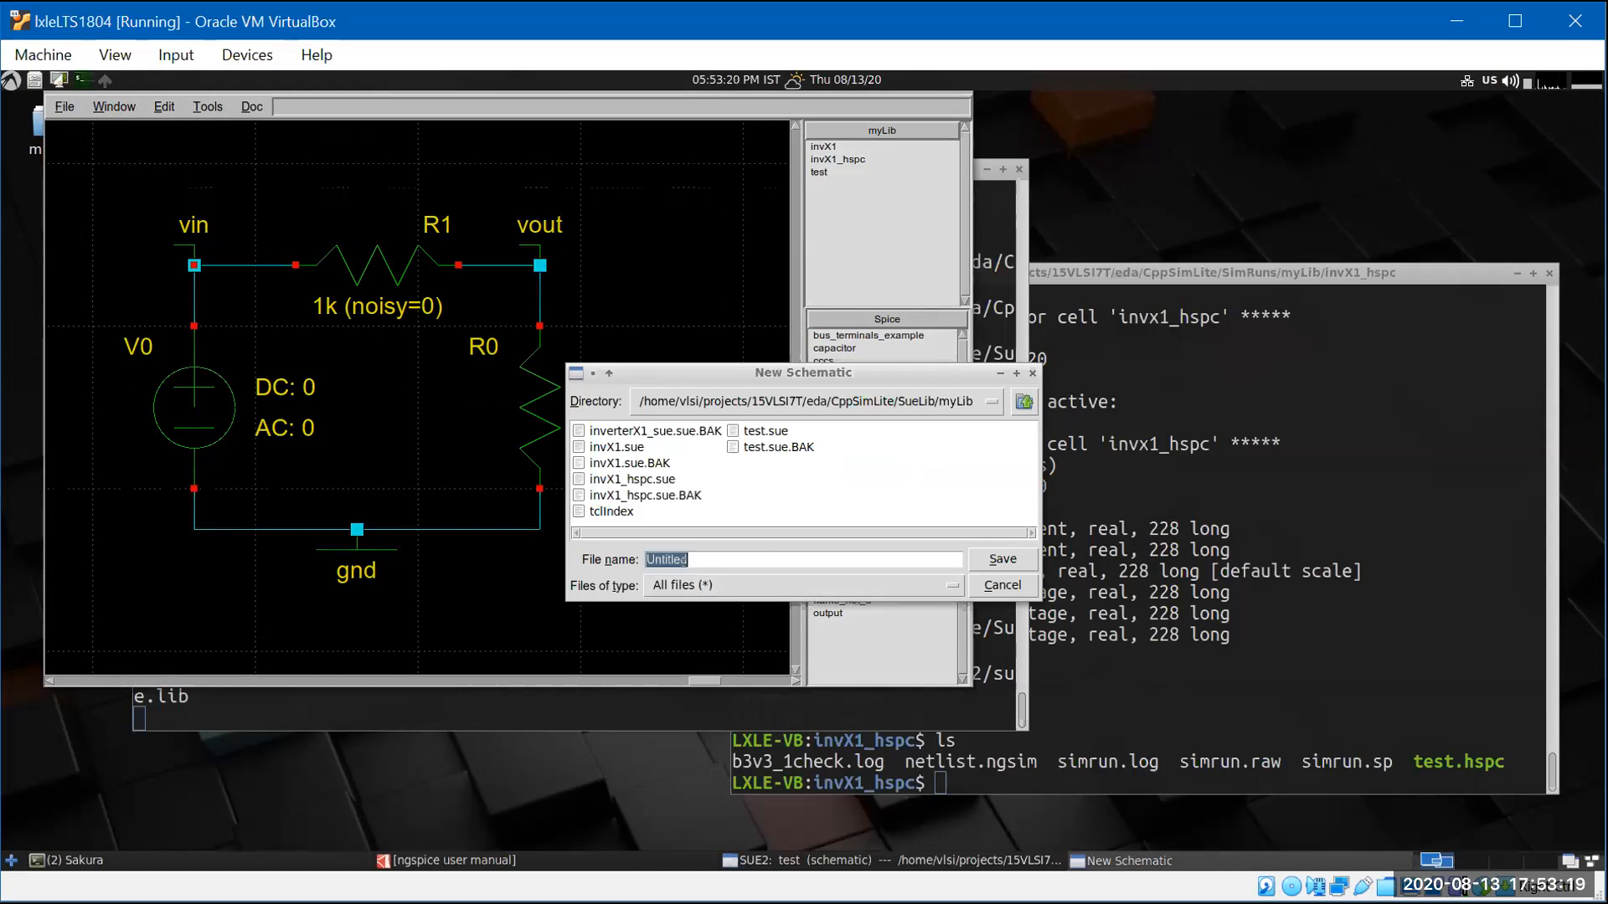
pyautogui.write('test_sue')
pyautogui.click(1001, 560)
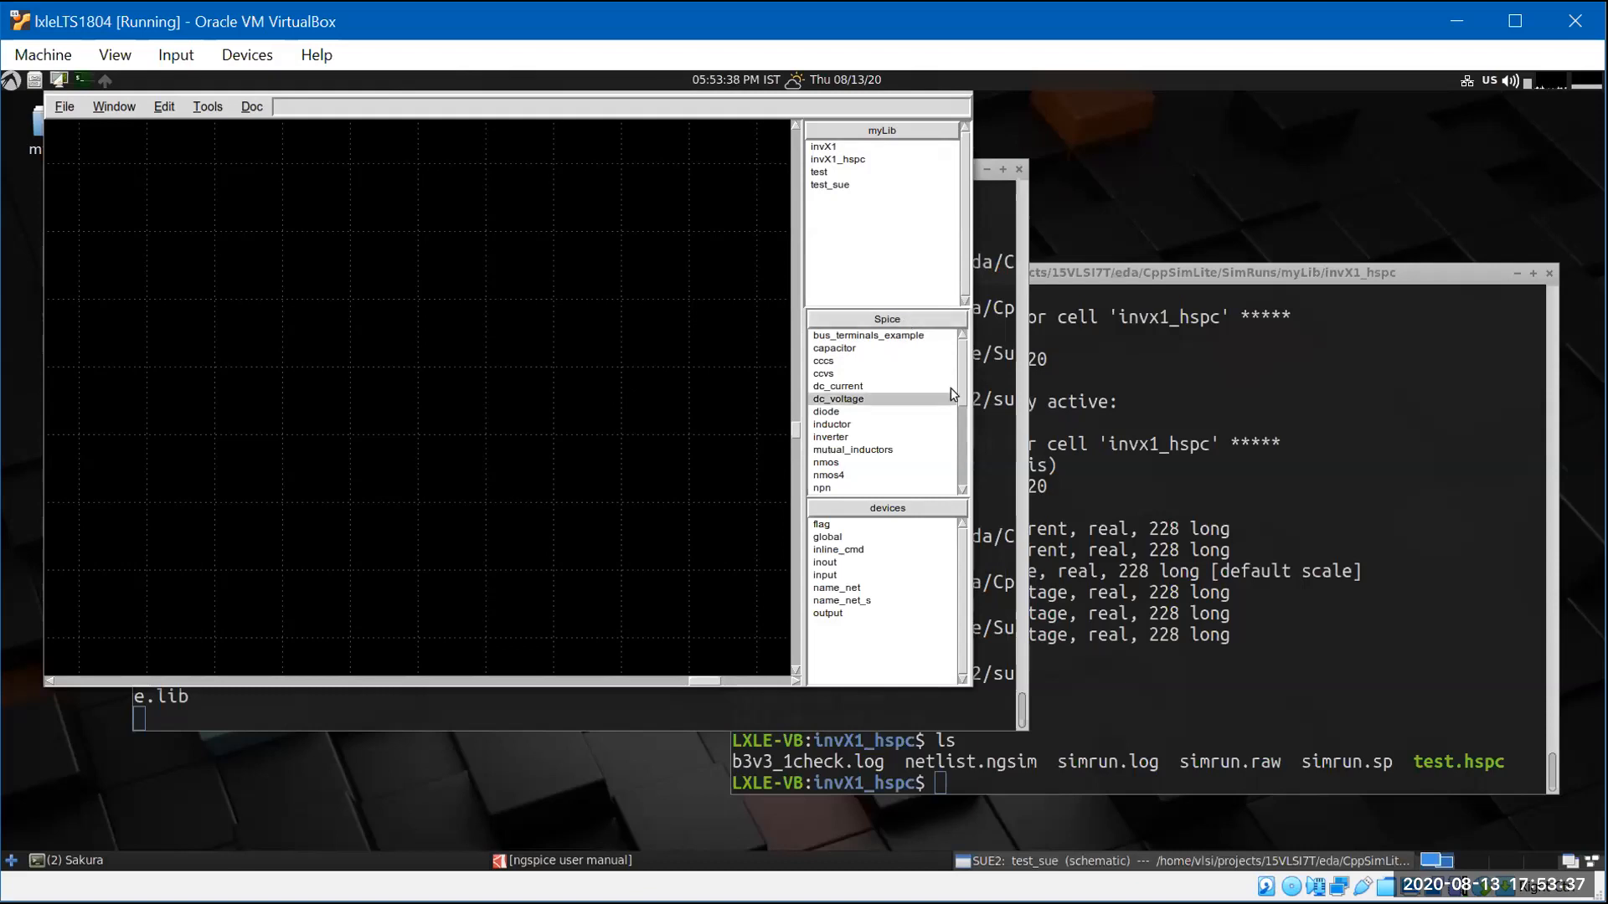
# - Place an scmosn4 transistor from the Spice library in test_sue and an scmosp4 transistor directly above it
pyautogui.scroll(-2, 962, 421)
pyautogui.scroll(-3, 963, 422)
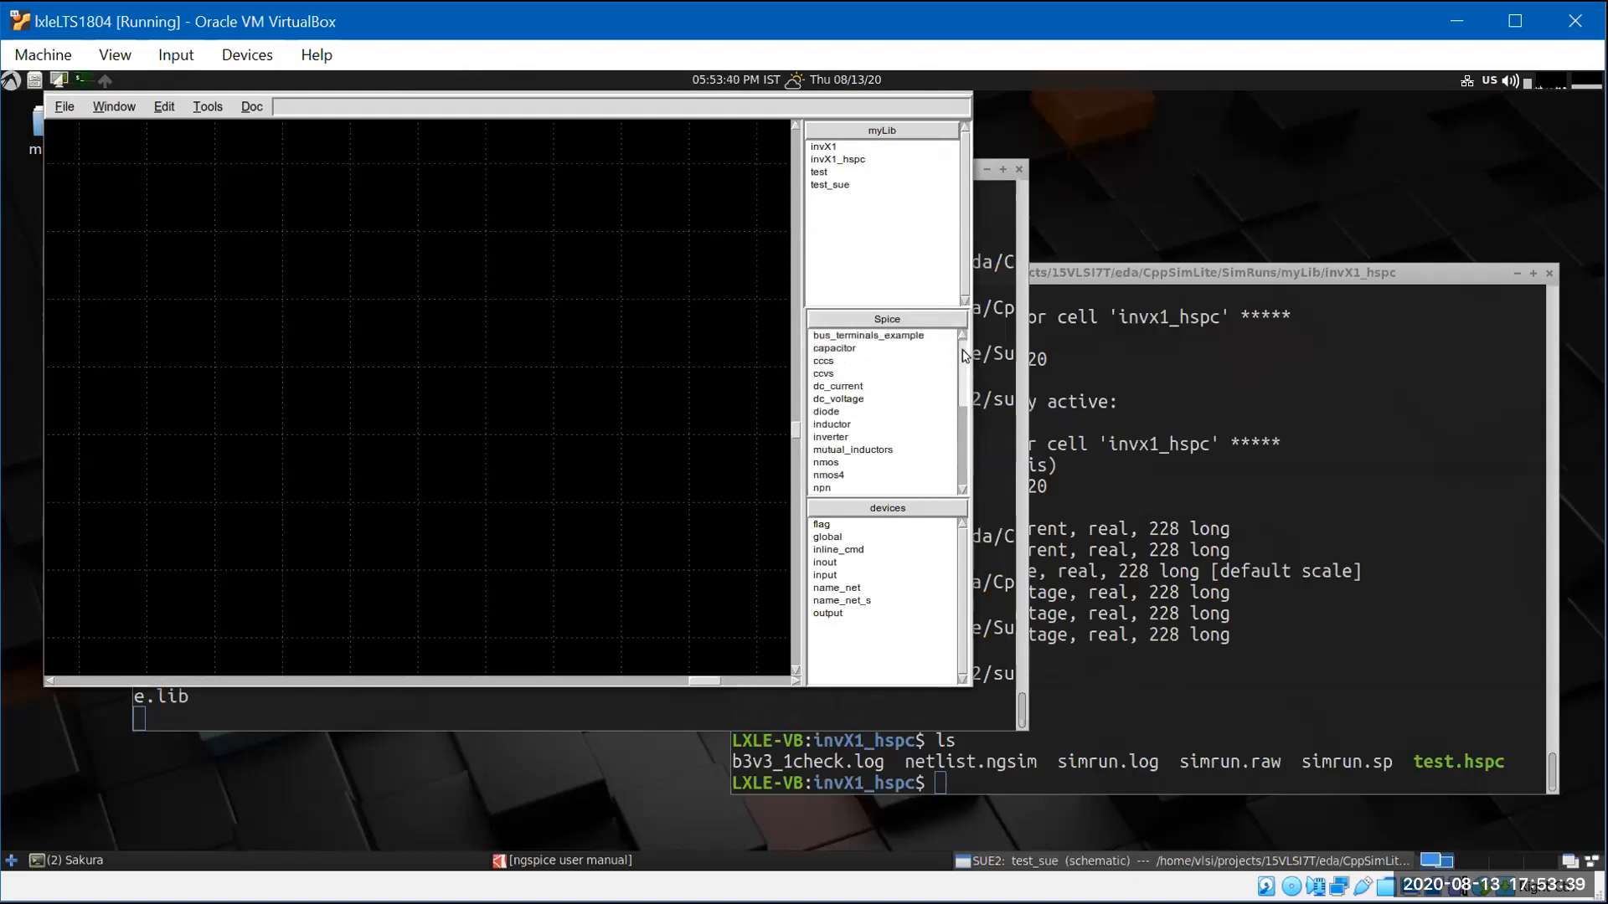
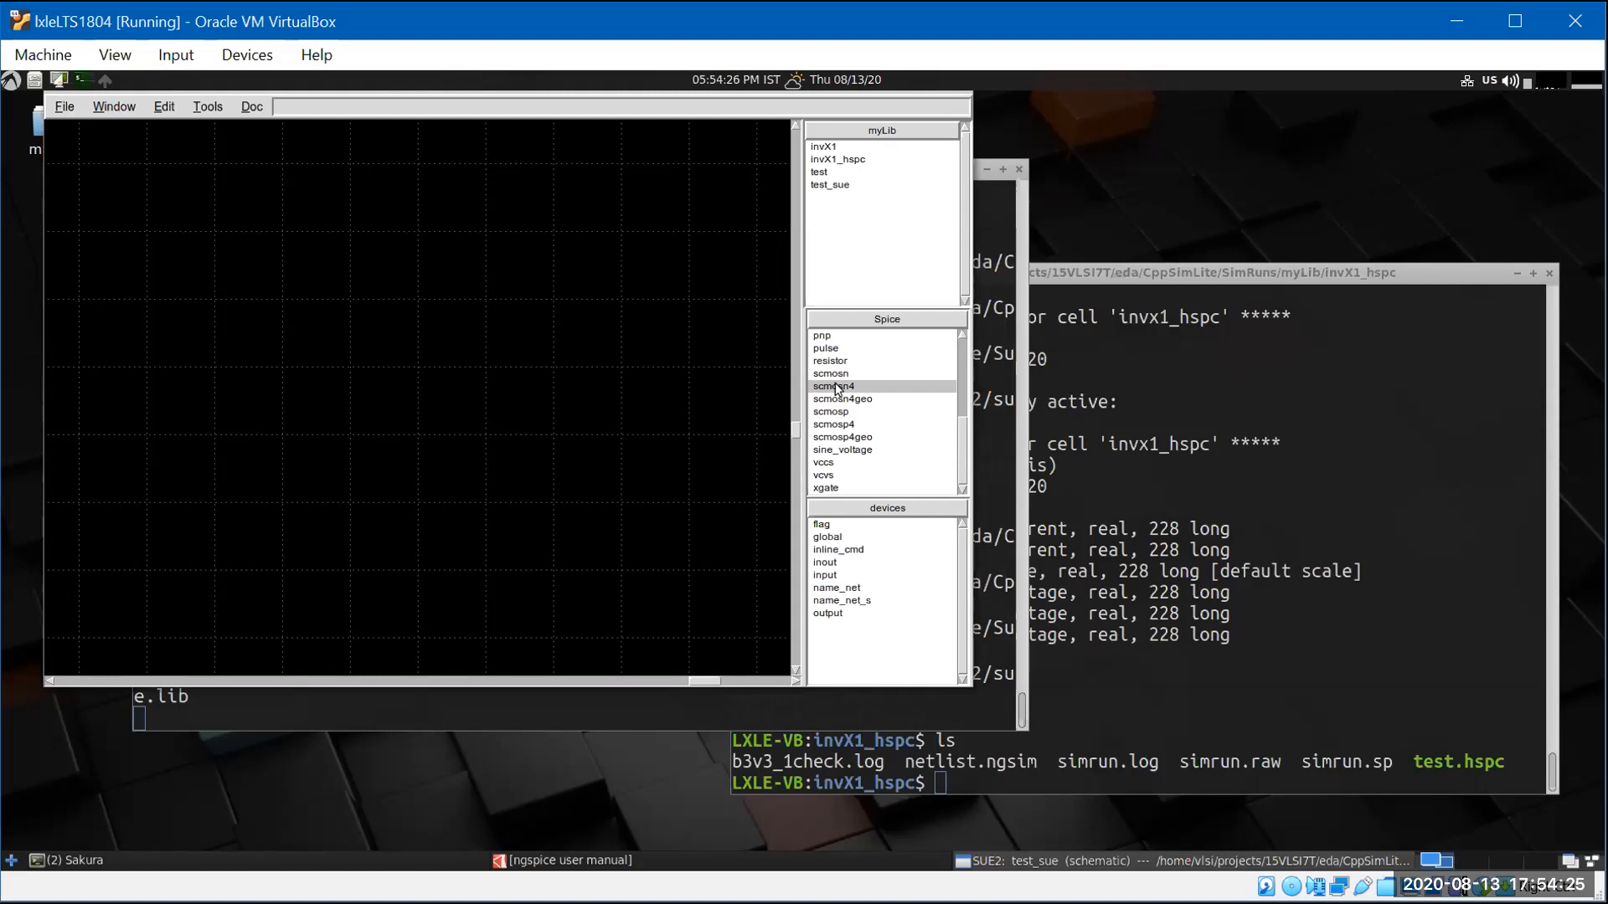
pyautogui.click(836, 389)
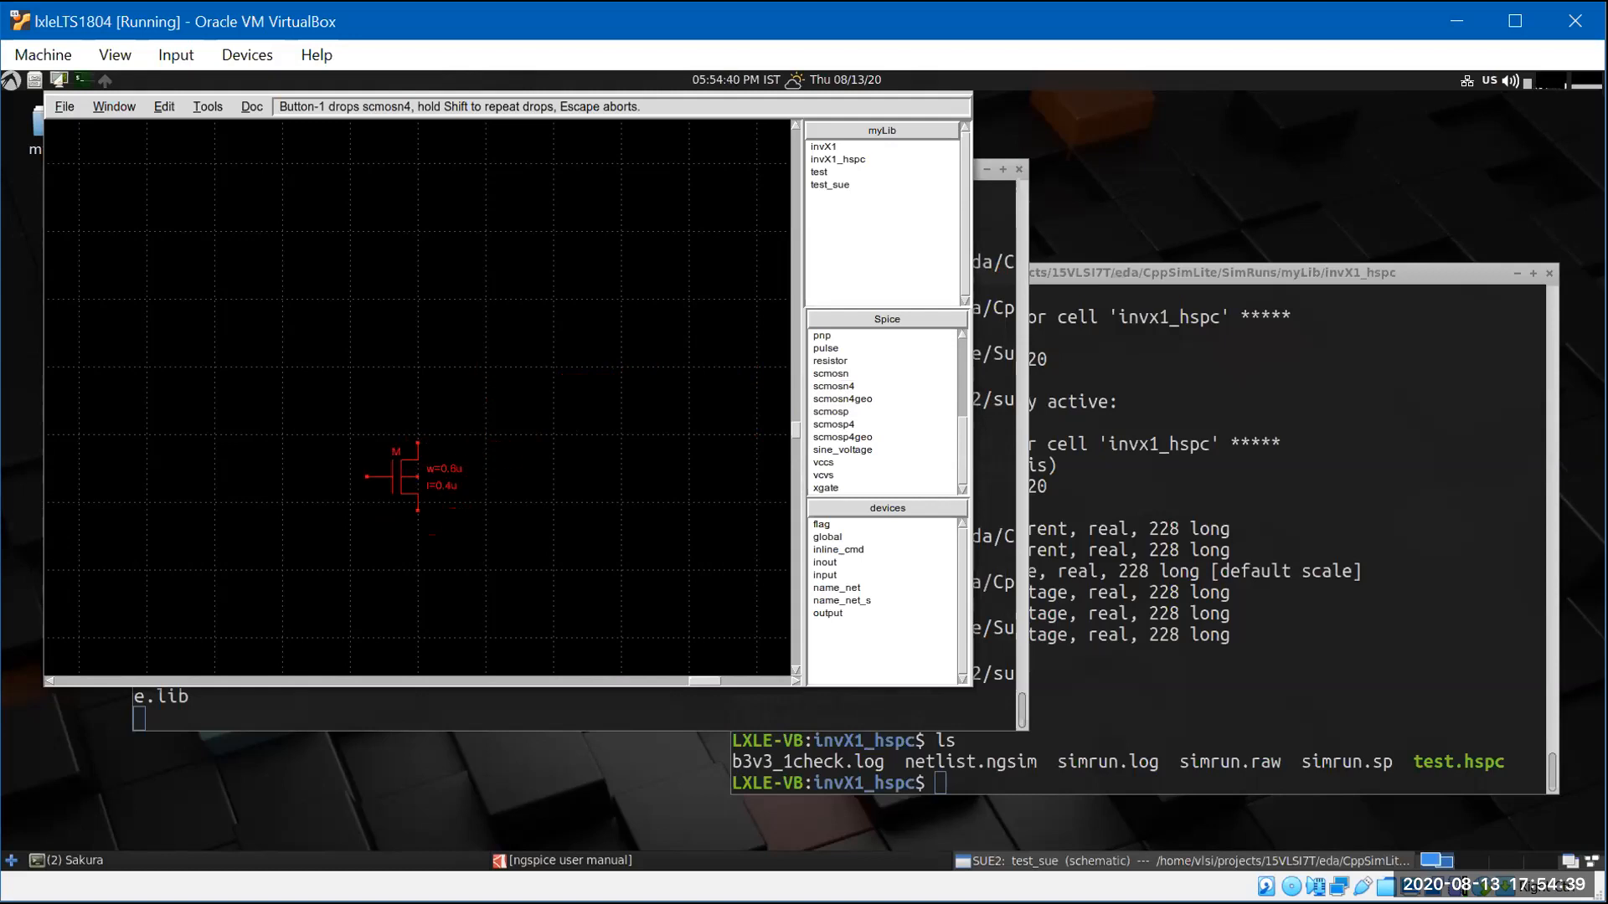
pyautogui.click(418, 469)
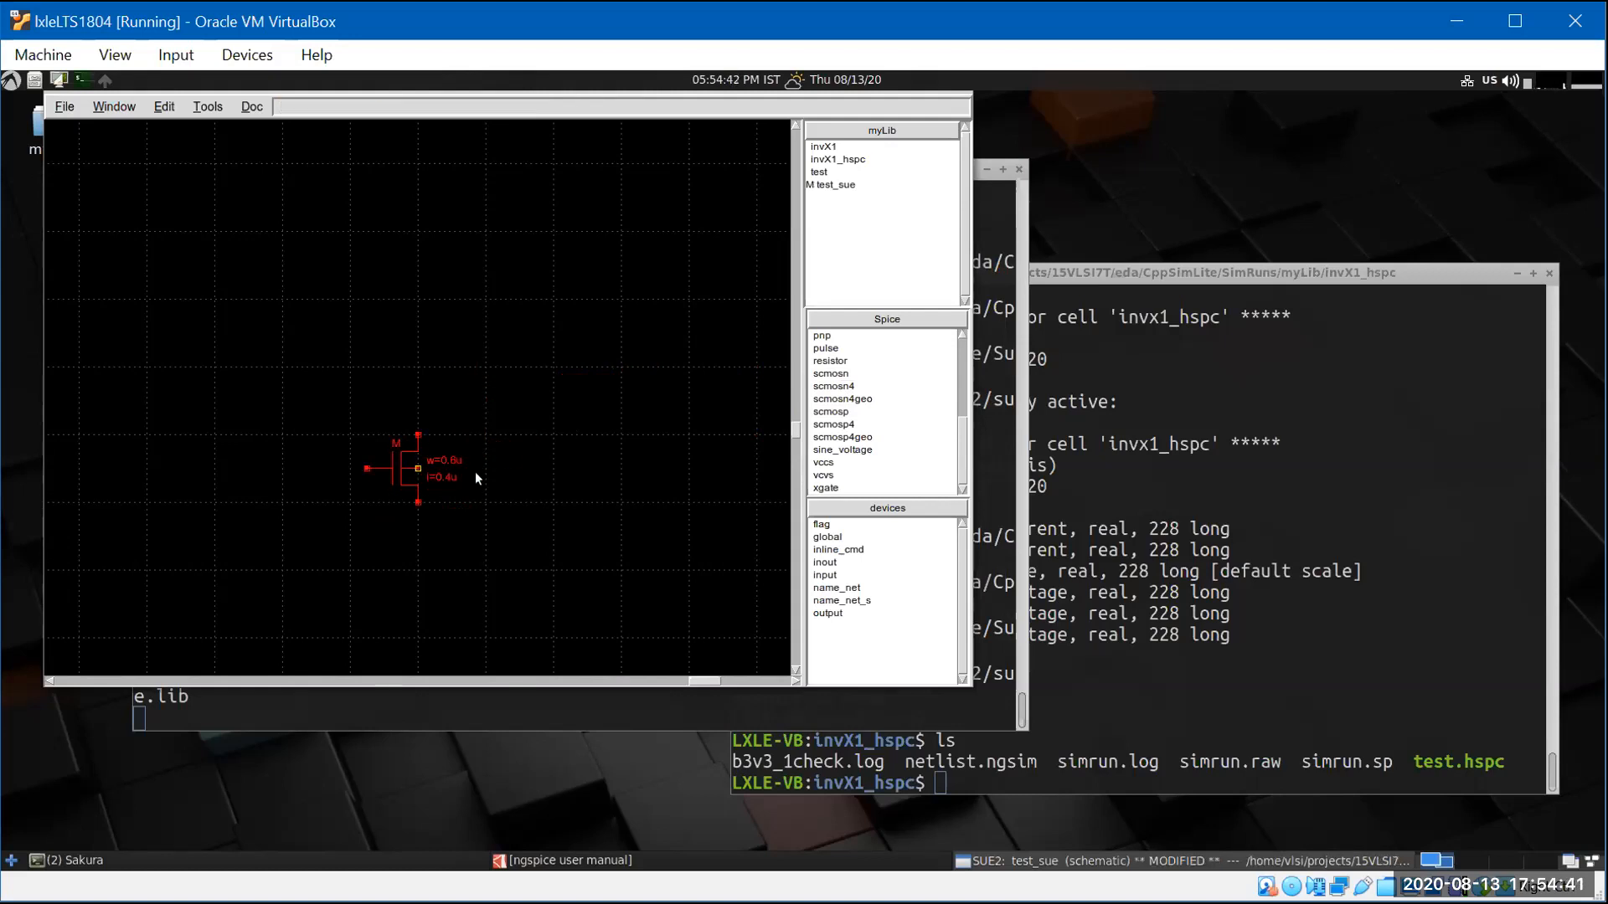
pyautogui.click(442, 462)
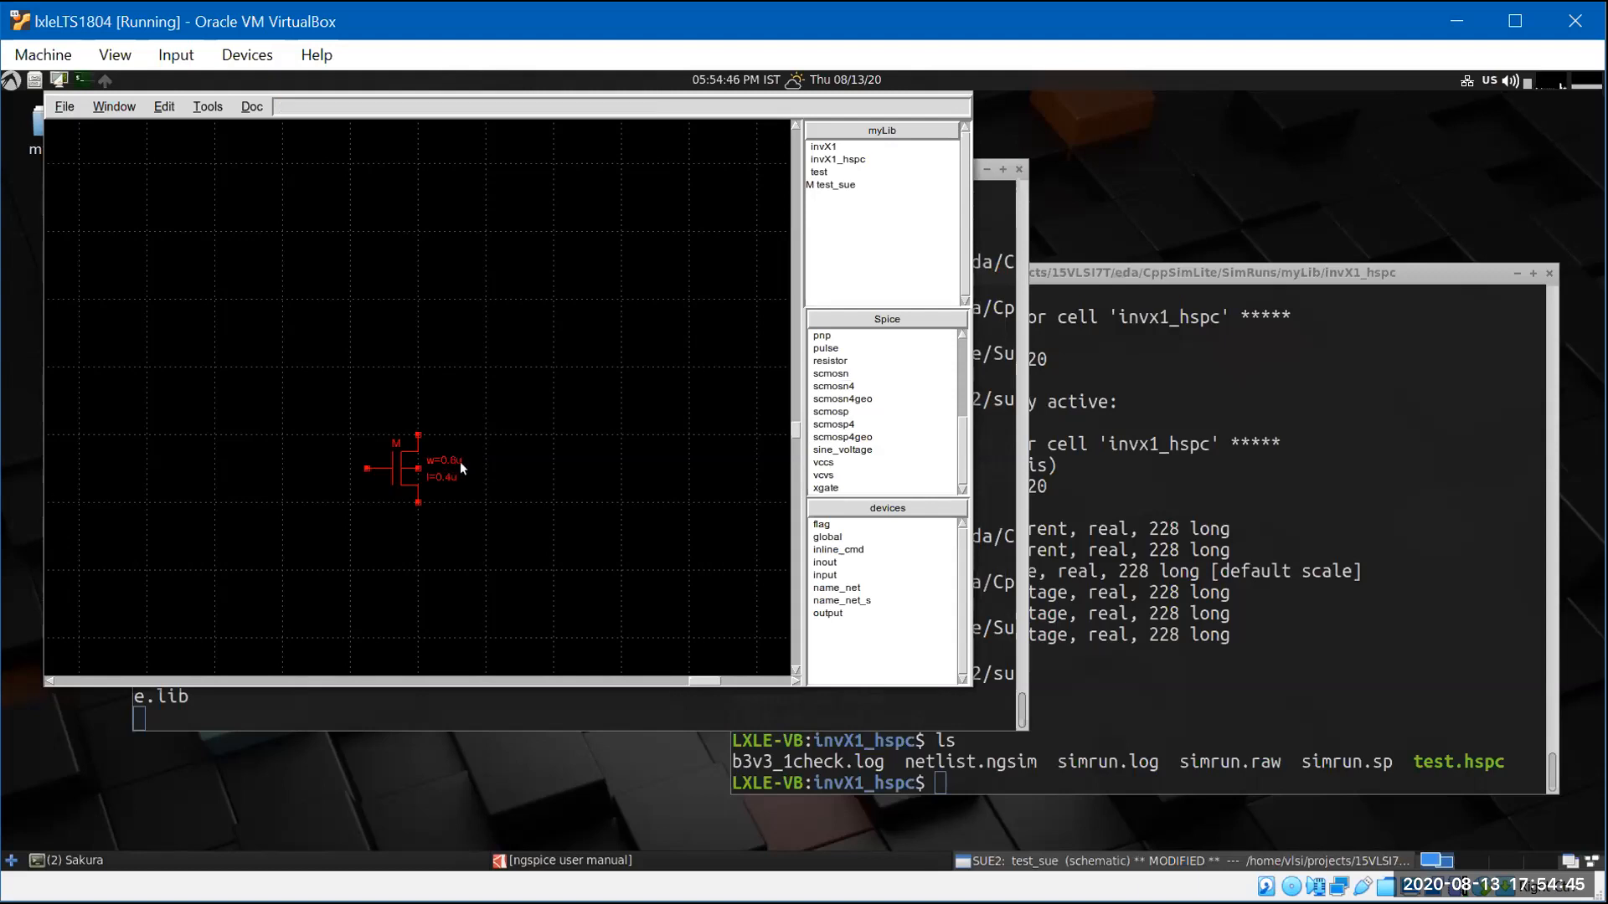
pyautogui.click(842, 427)
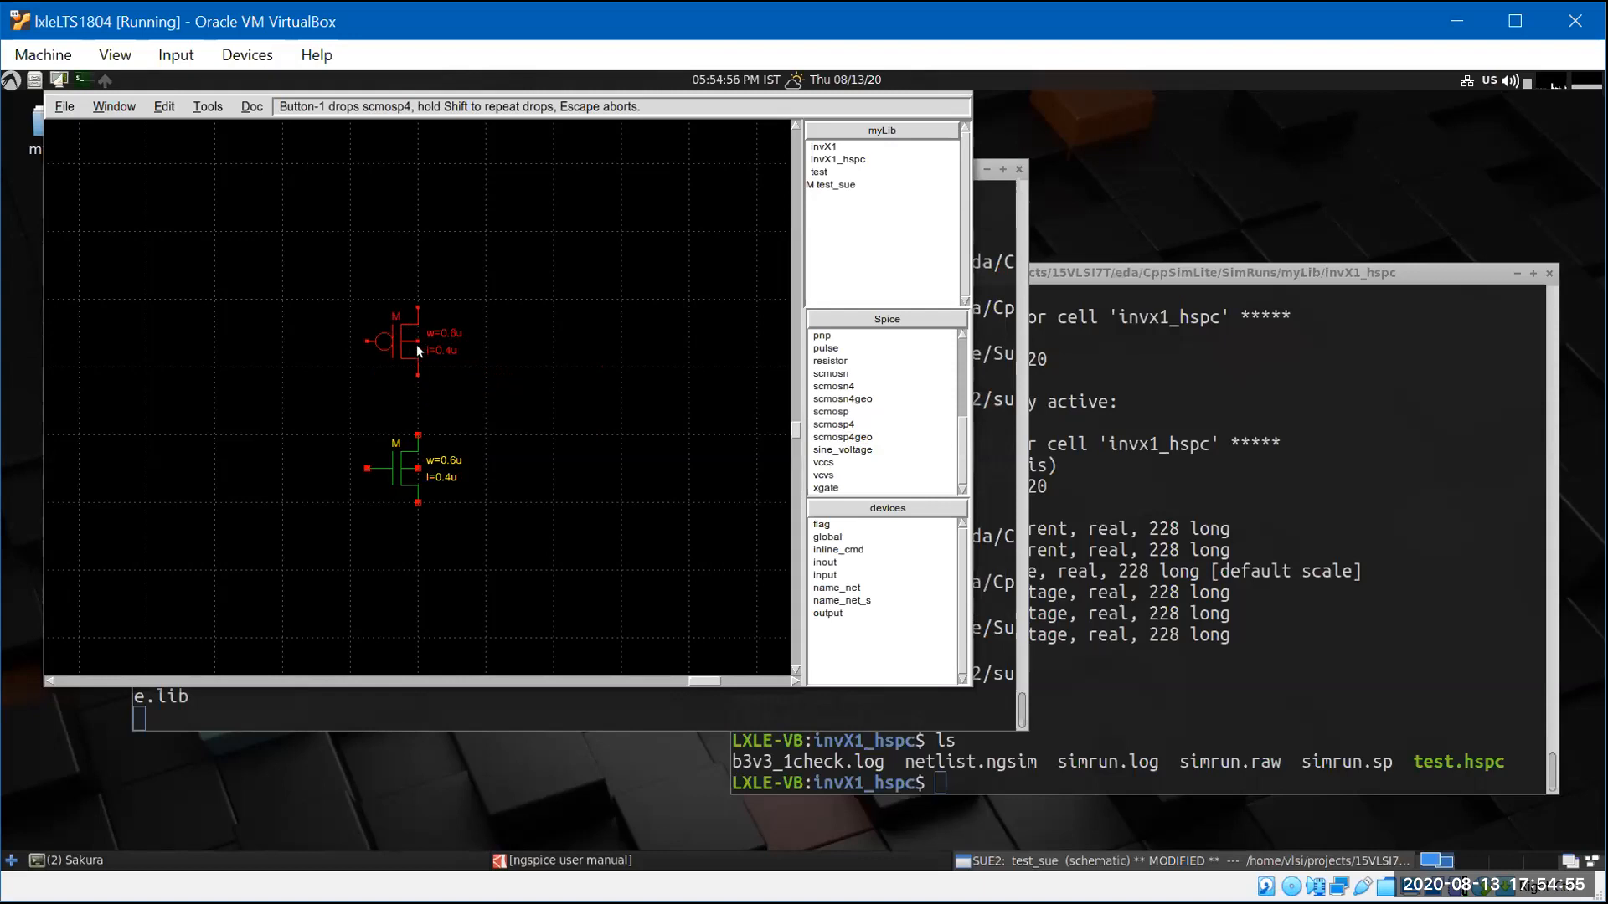
pyautogui.click(416, 345)
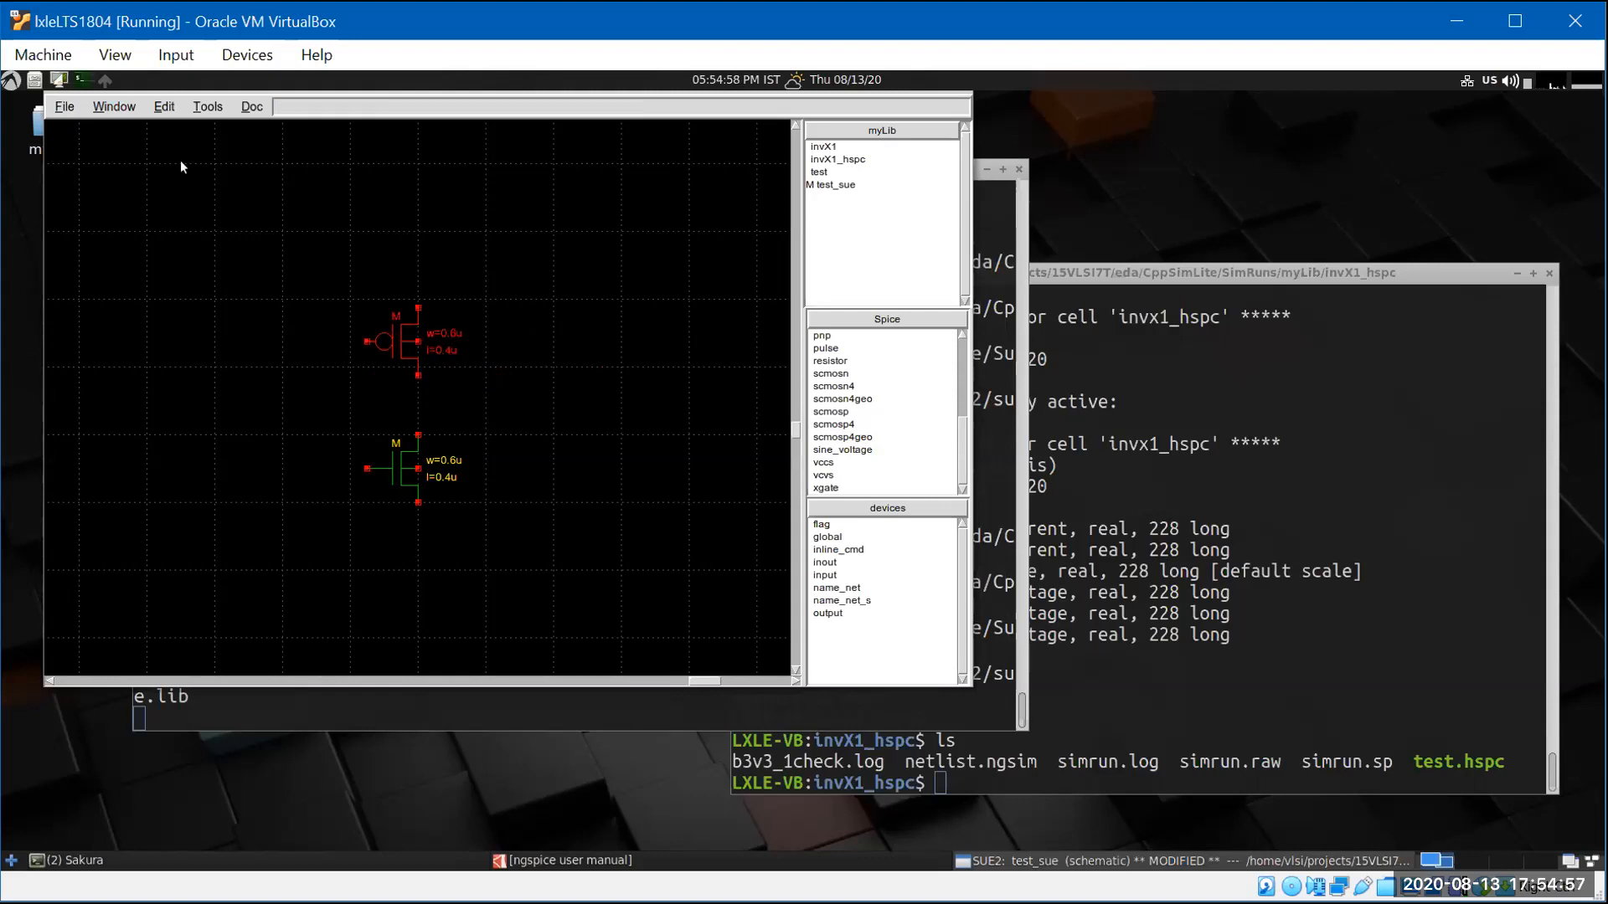
# - Wire the PMOS and NMOS drains together and join their gates with a second wire
pyautogui.click(165, 106)
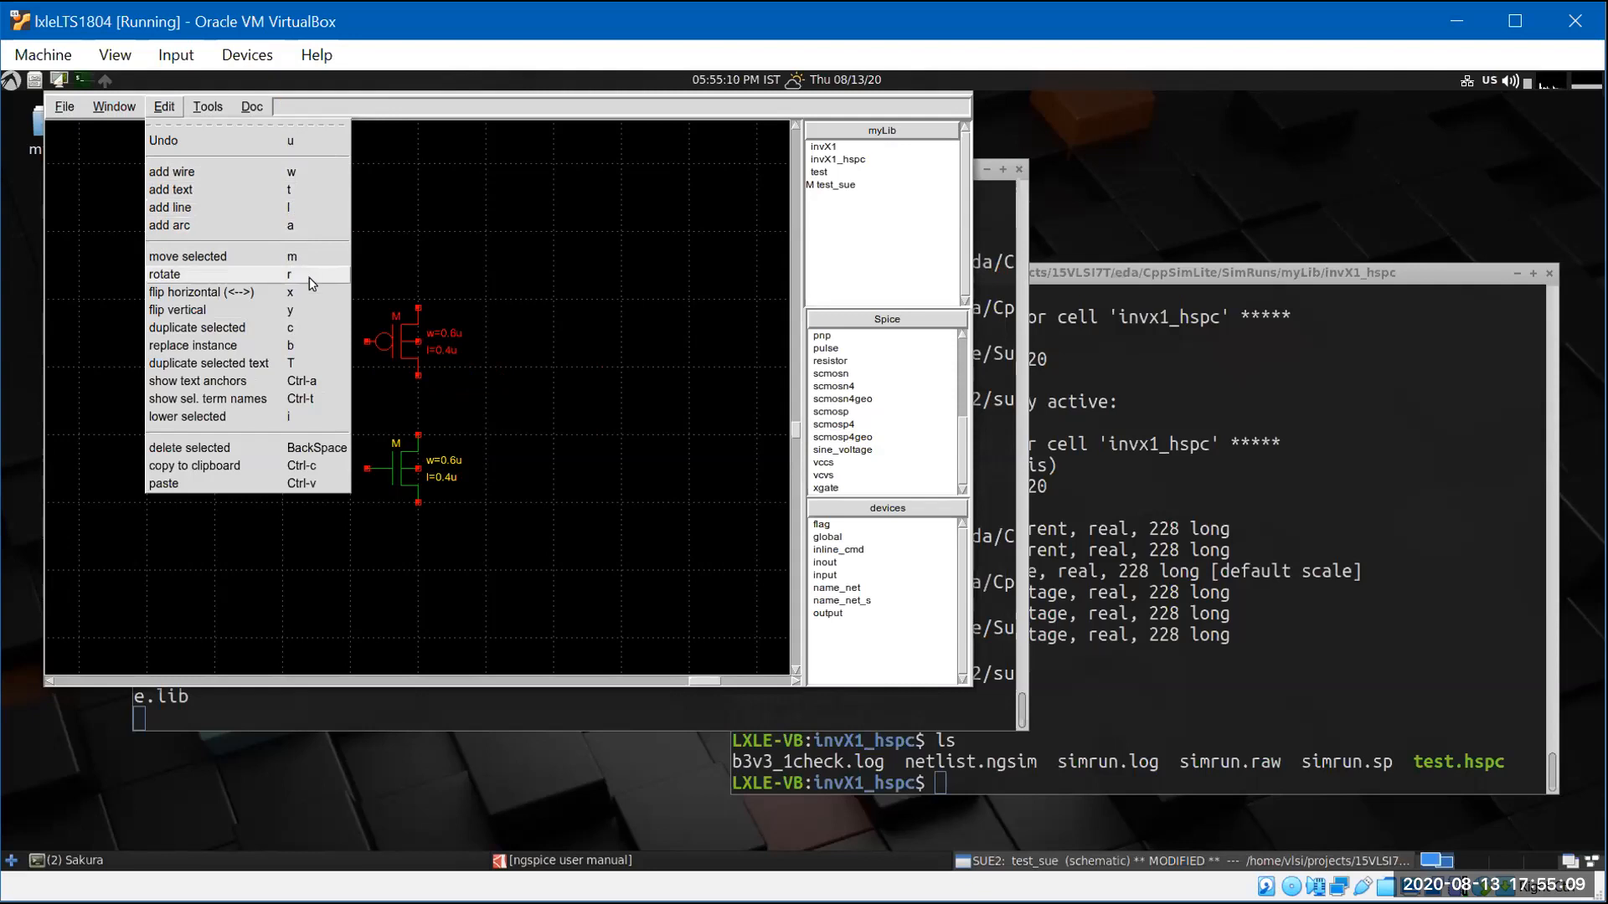
pyautogui.click(464, 222)
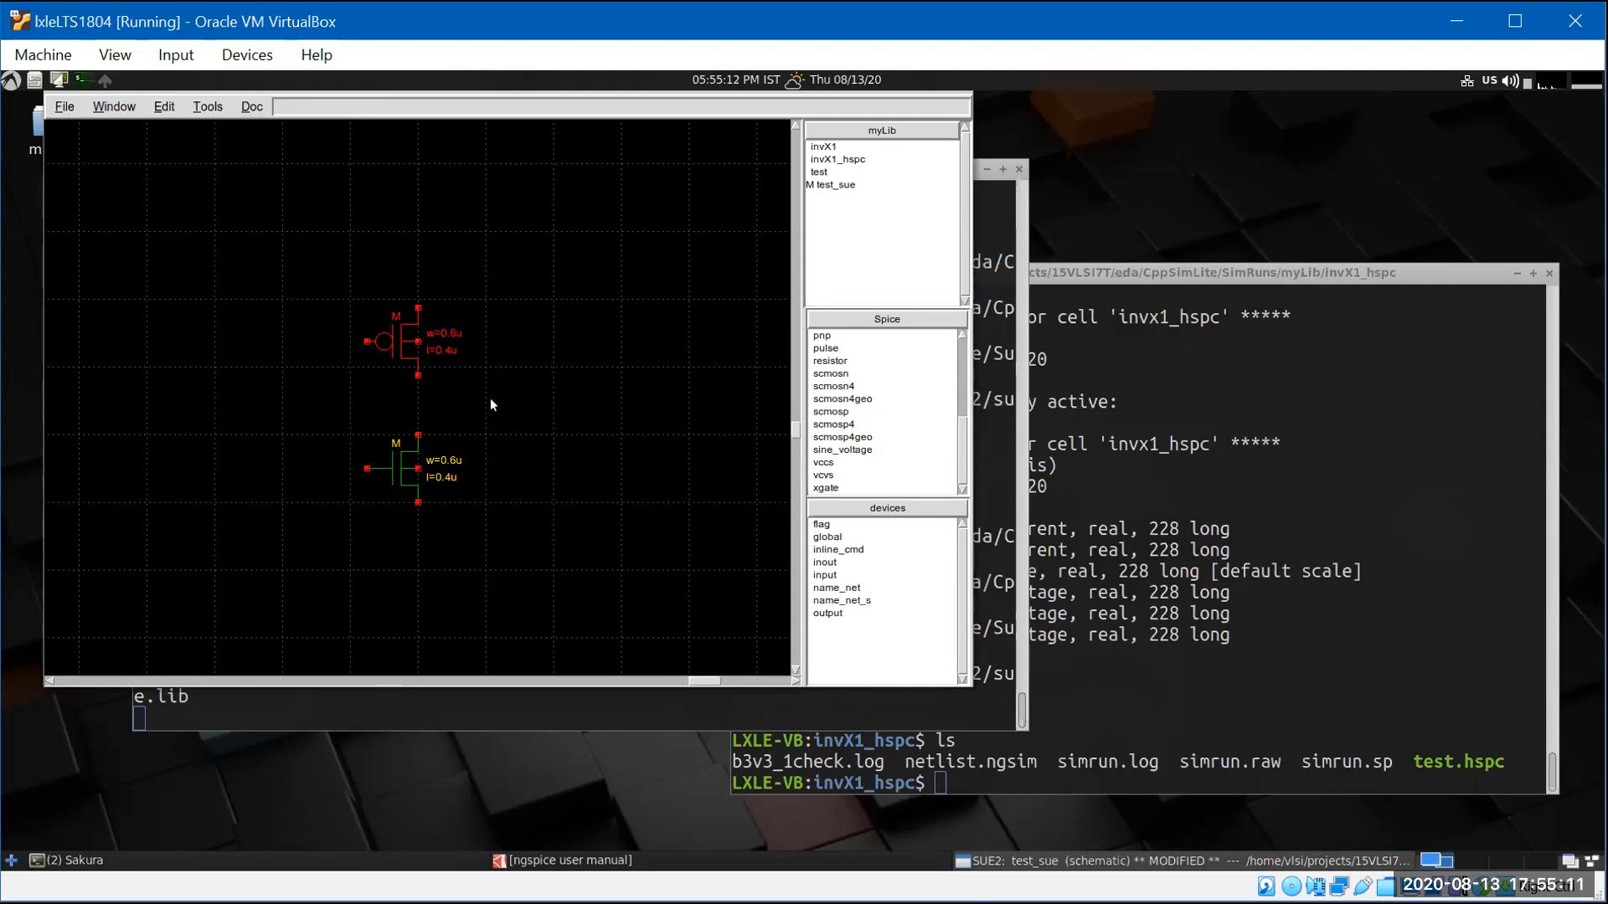
pyautogui.click(536, 420)
pyautogui.press('f')
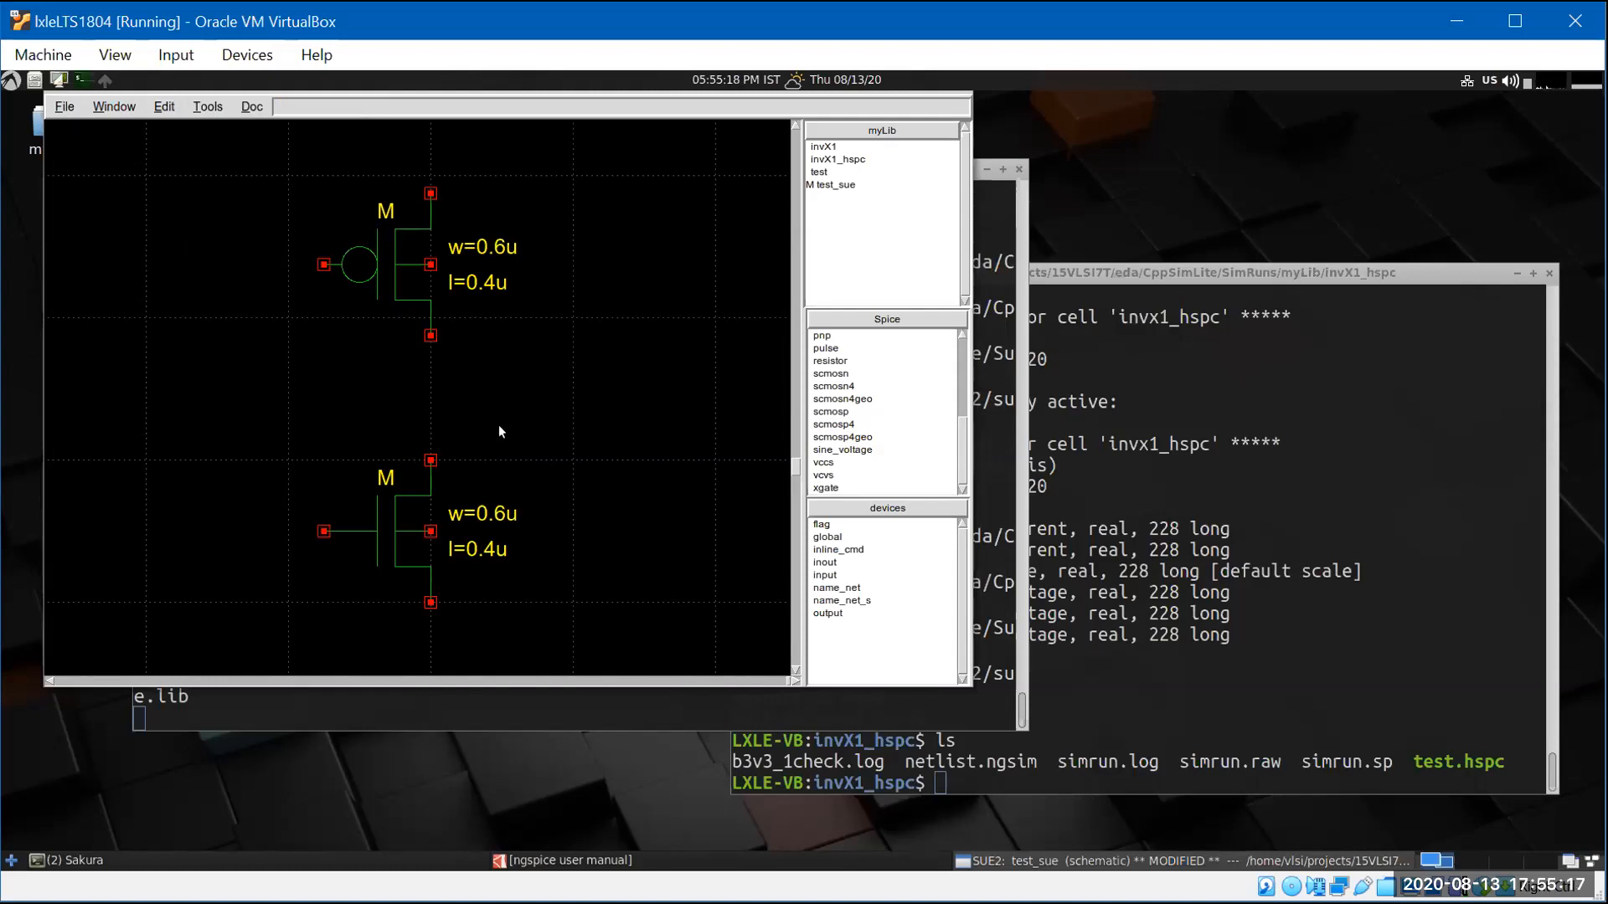
pyautogui.press('w')
pyautogui.click(445, 359)
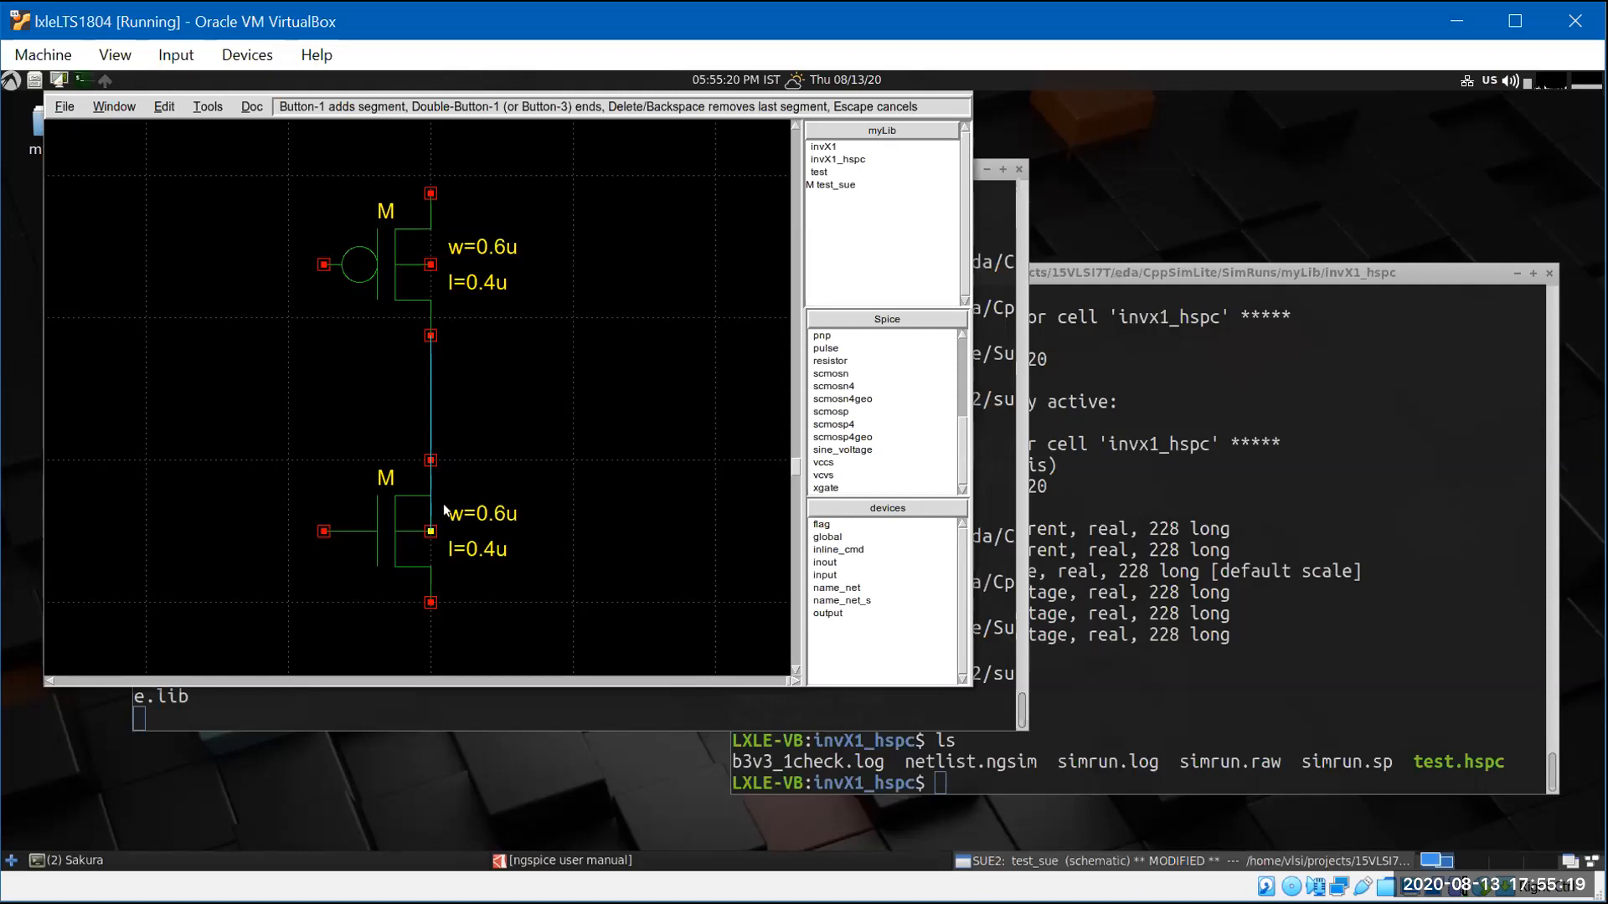
pyautogui.click(435, 460)
pyautogui.click(320, 276)
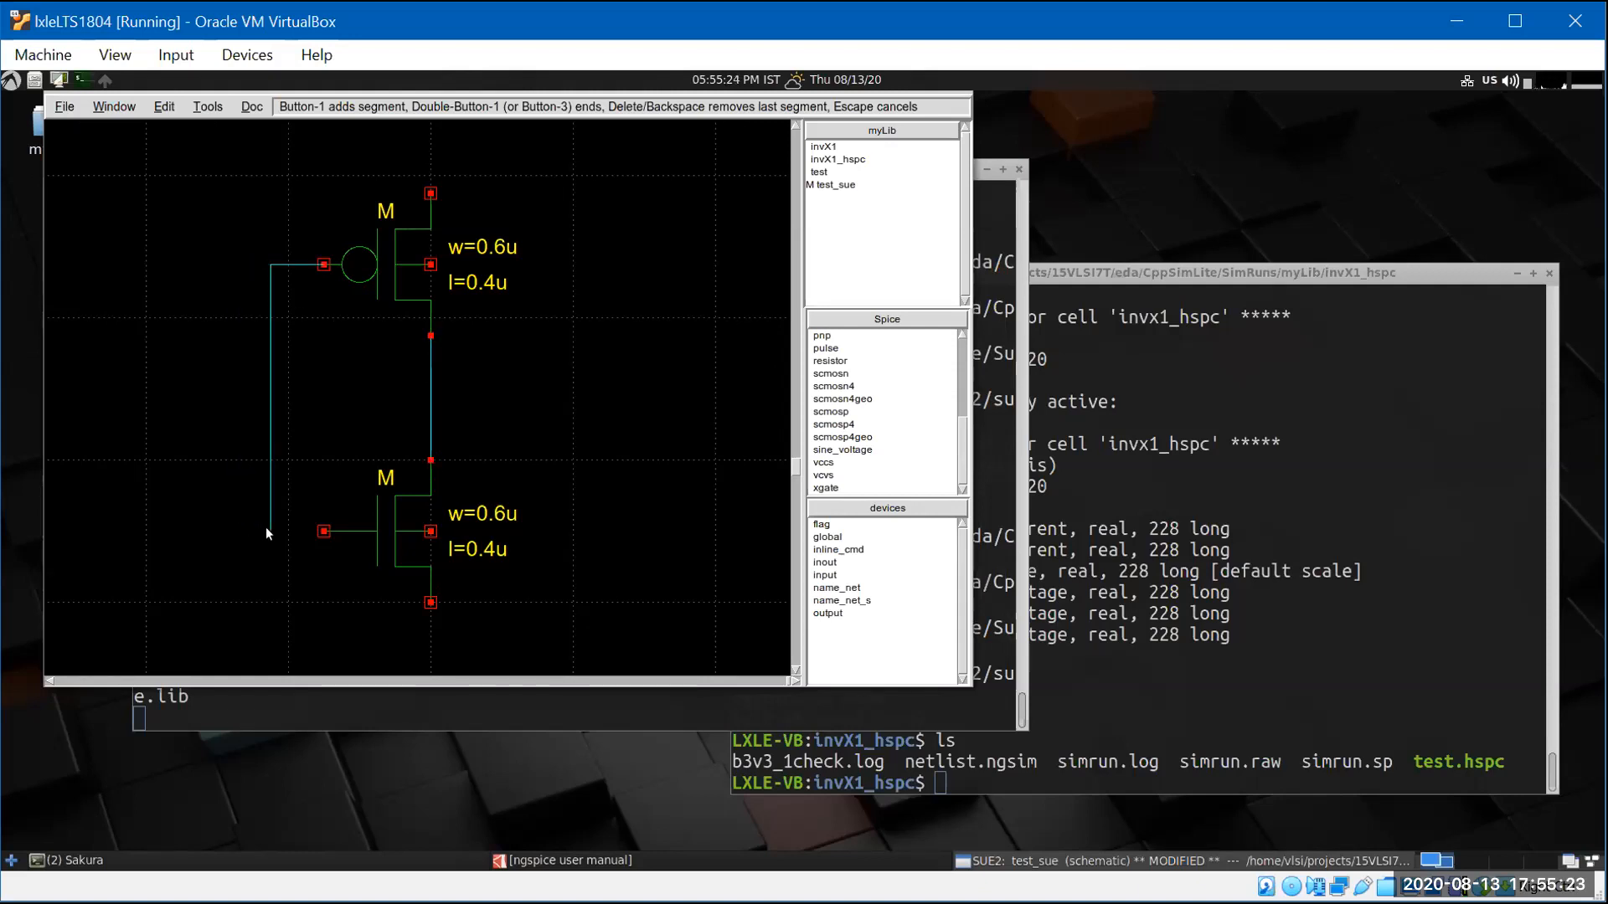
pyautogui.click(324, 531)
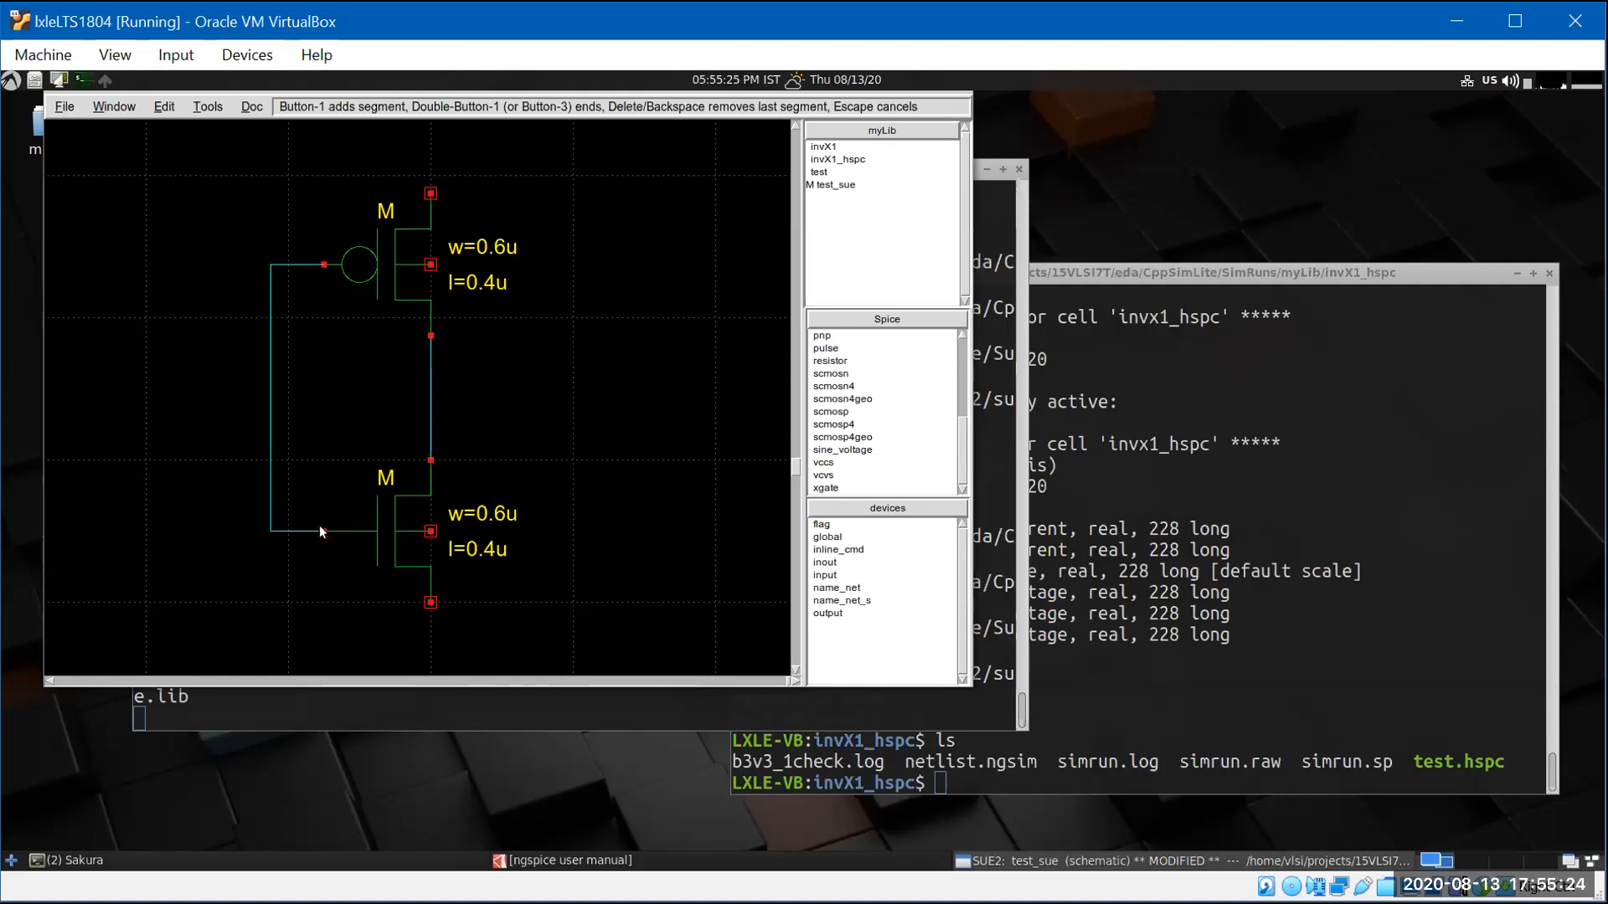
# - Add a short output wire stub from the drain connection and an input wire stub from the gate connection
pyautogui.click(431, 407)
pyautogui.doubleClick(490, 406)
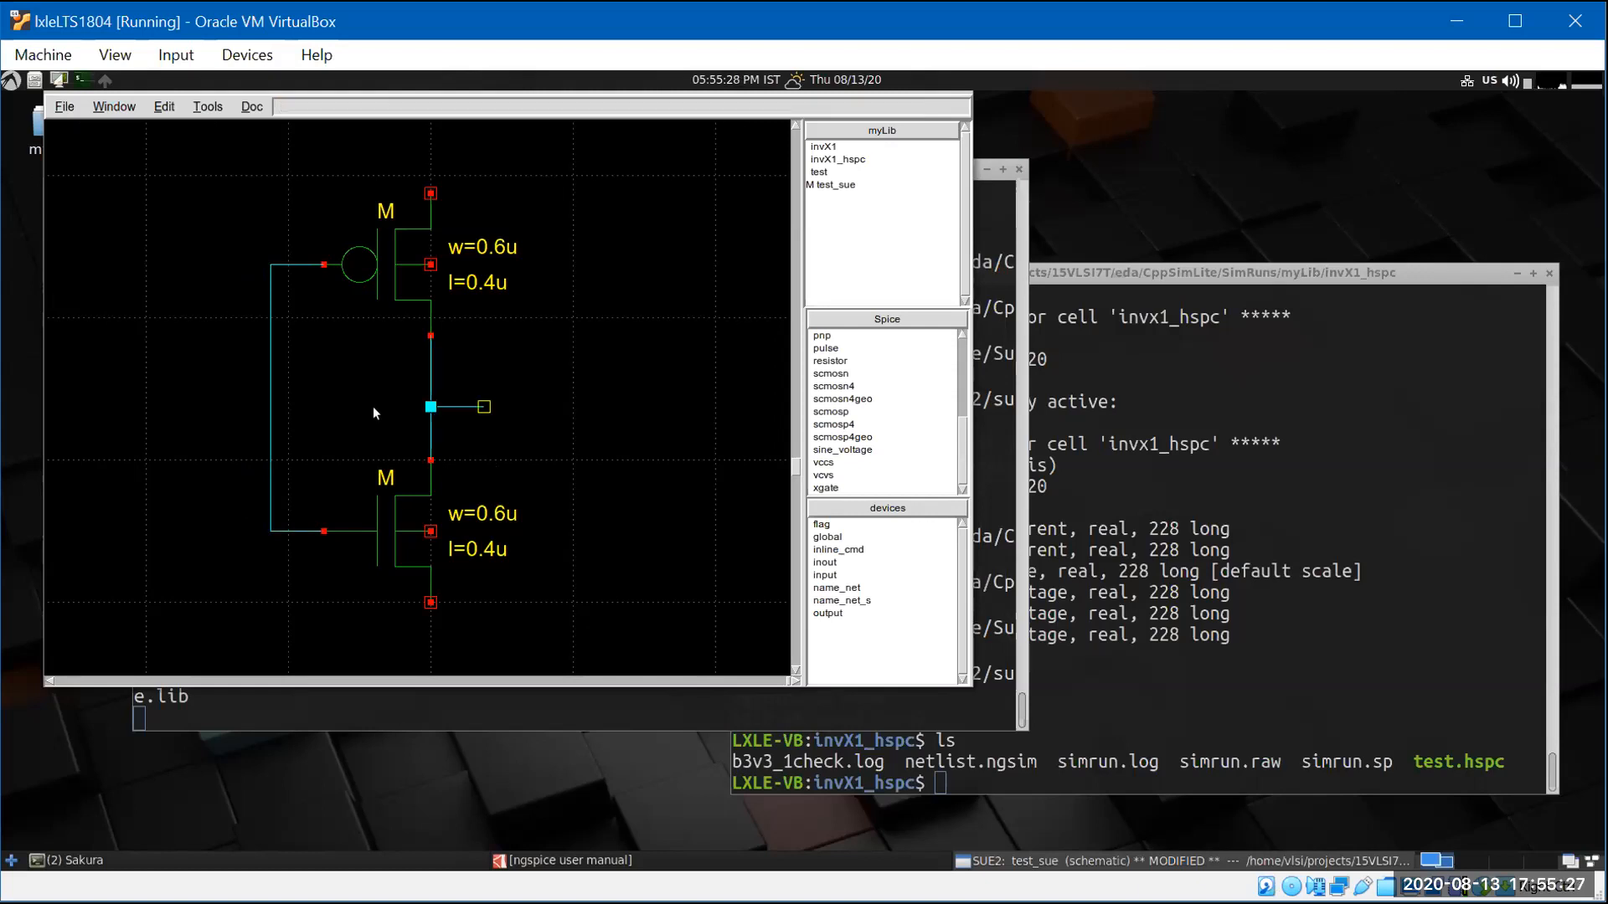
pyautogui.click(270, 411)
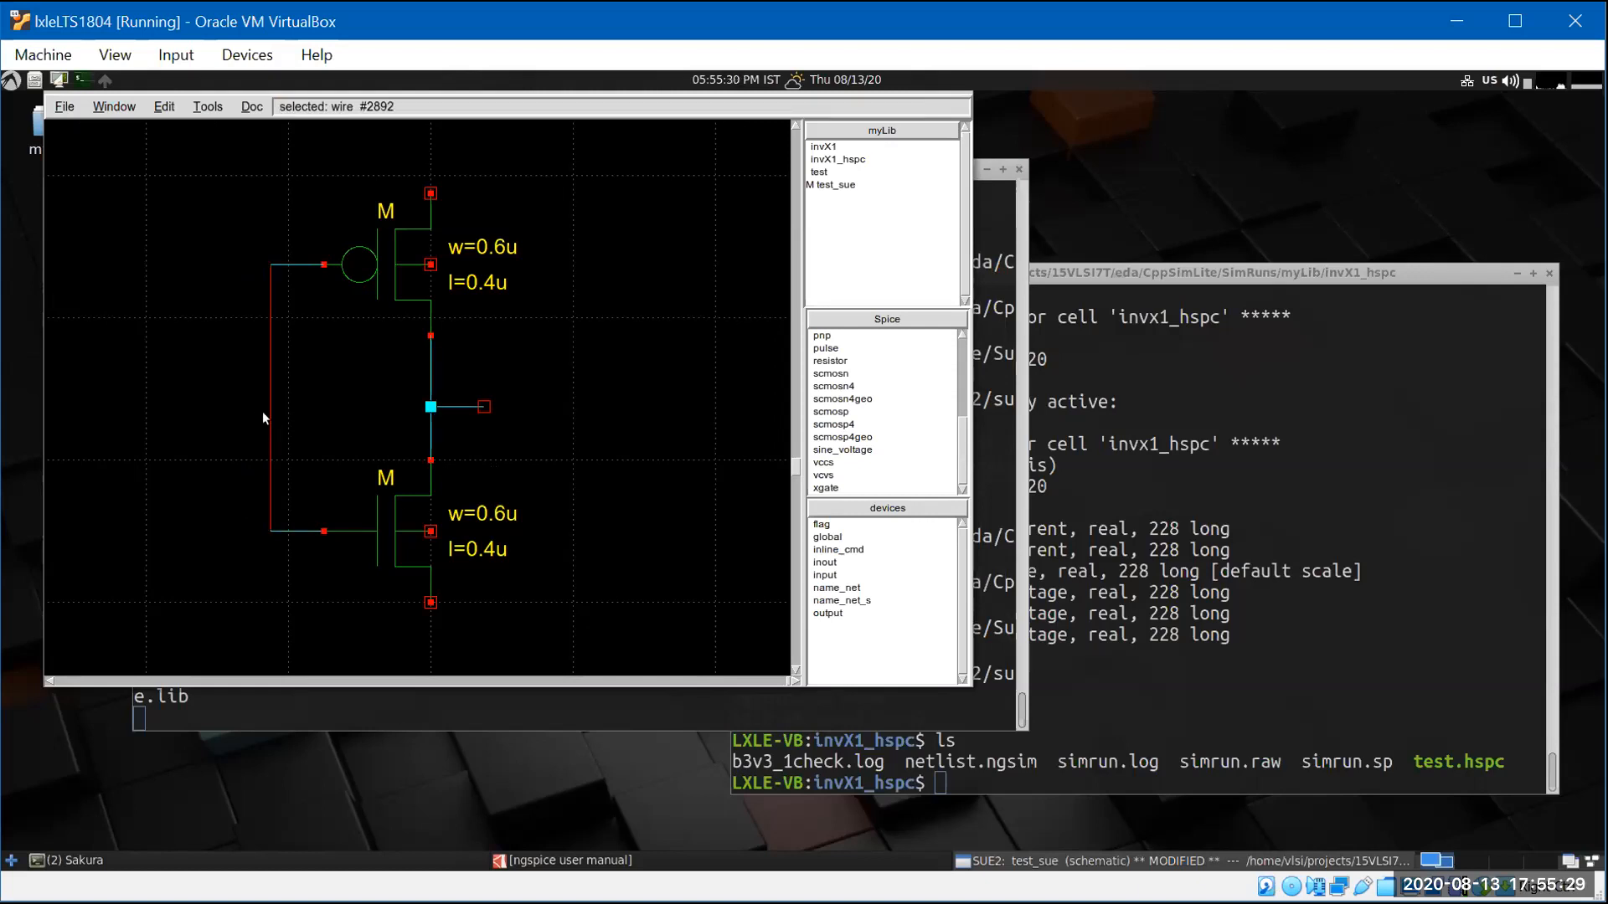
pyautogui.click(268, 410)
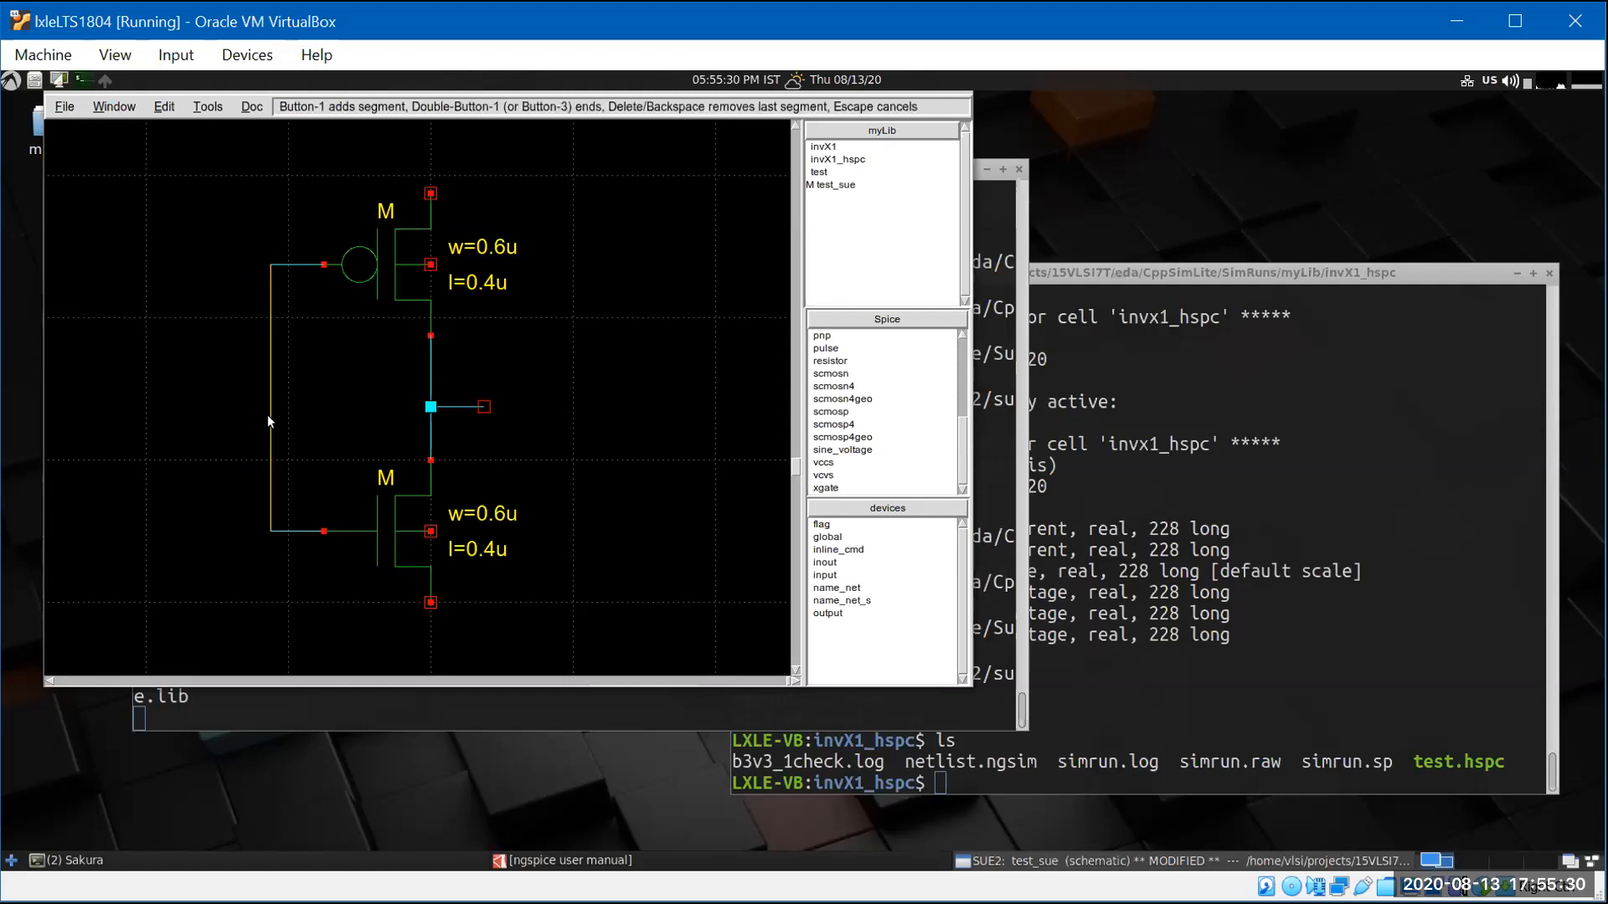
pyautogui.doubleClick(225, 408)
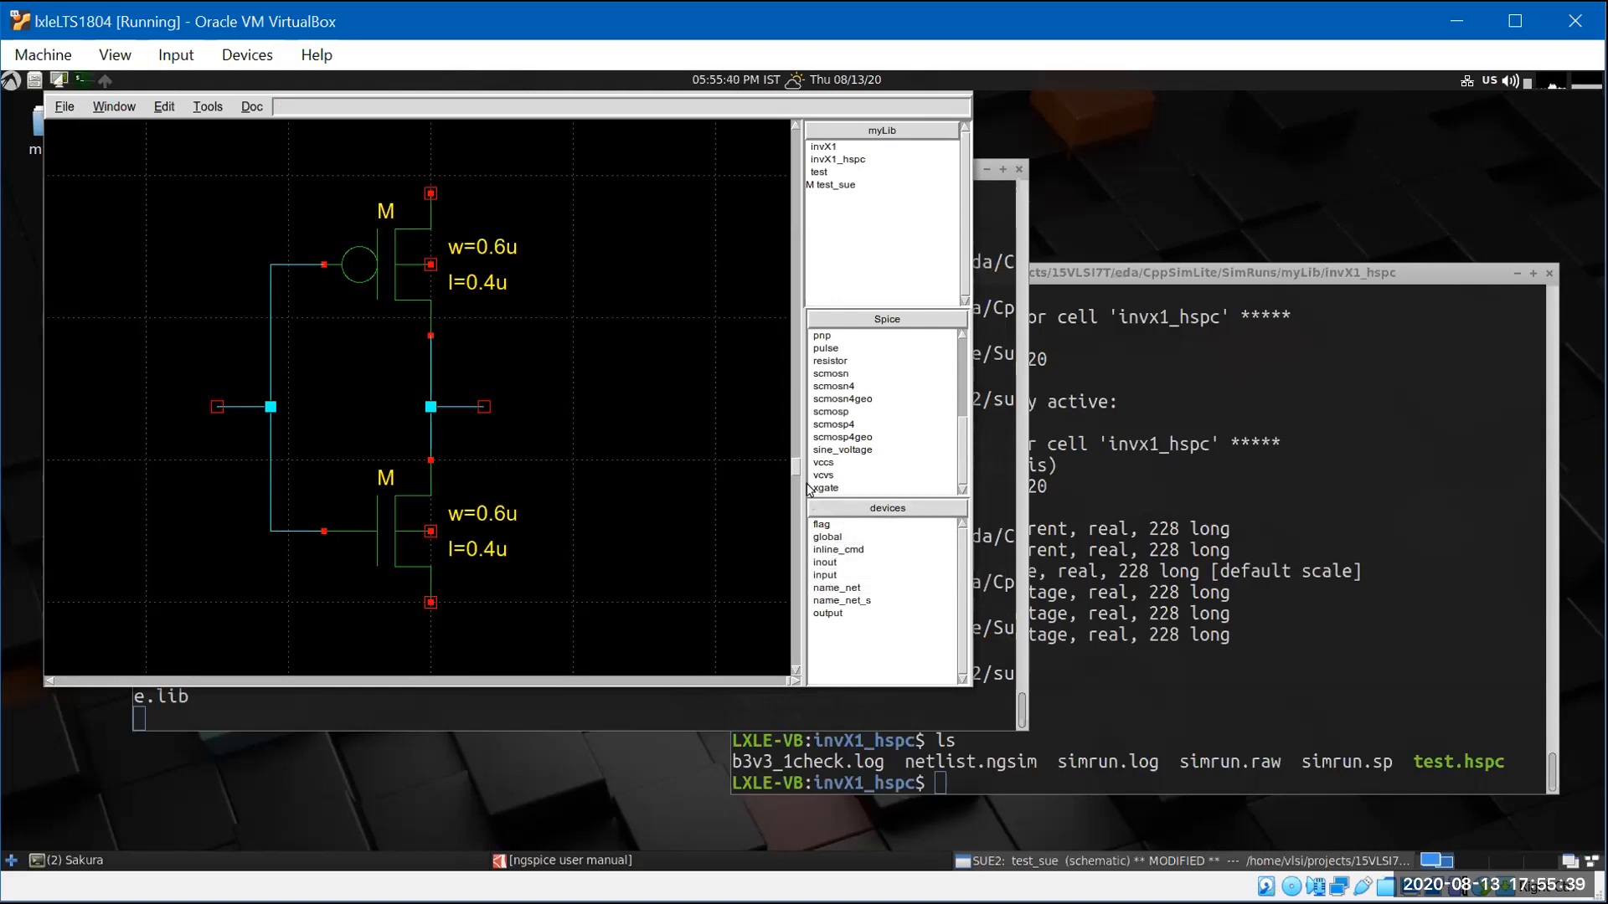
# - Place a global symbol below the NMOS source and duplicate it beside the PMOS source
pyautogui.click(829, 540)
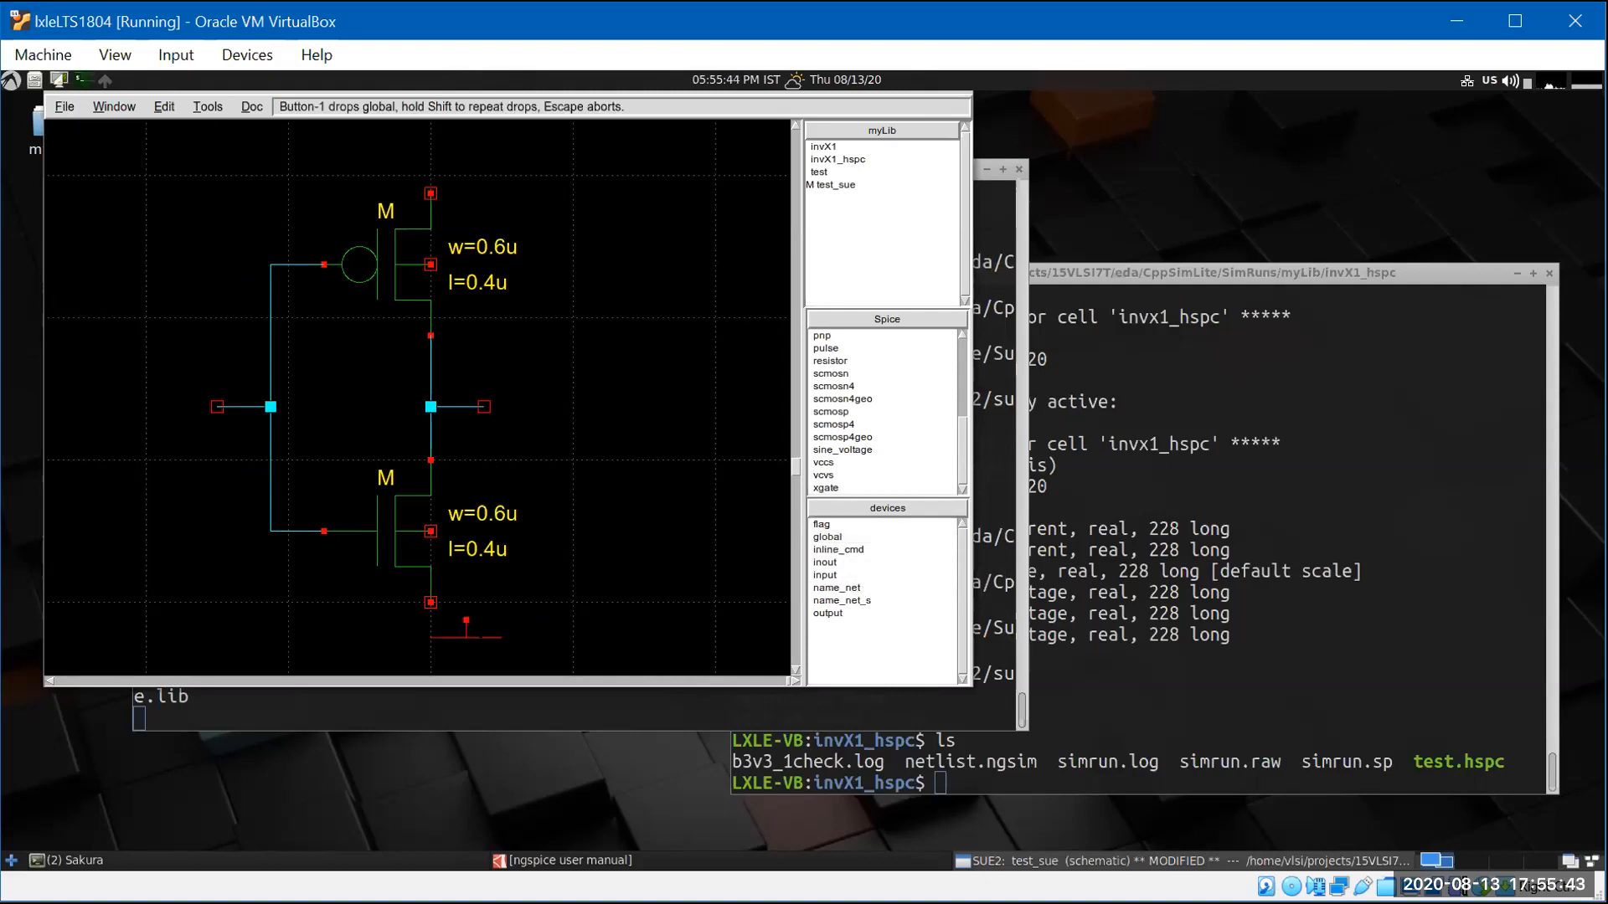
pyautogui.click(432, 638)
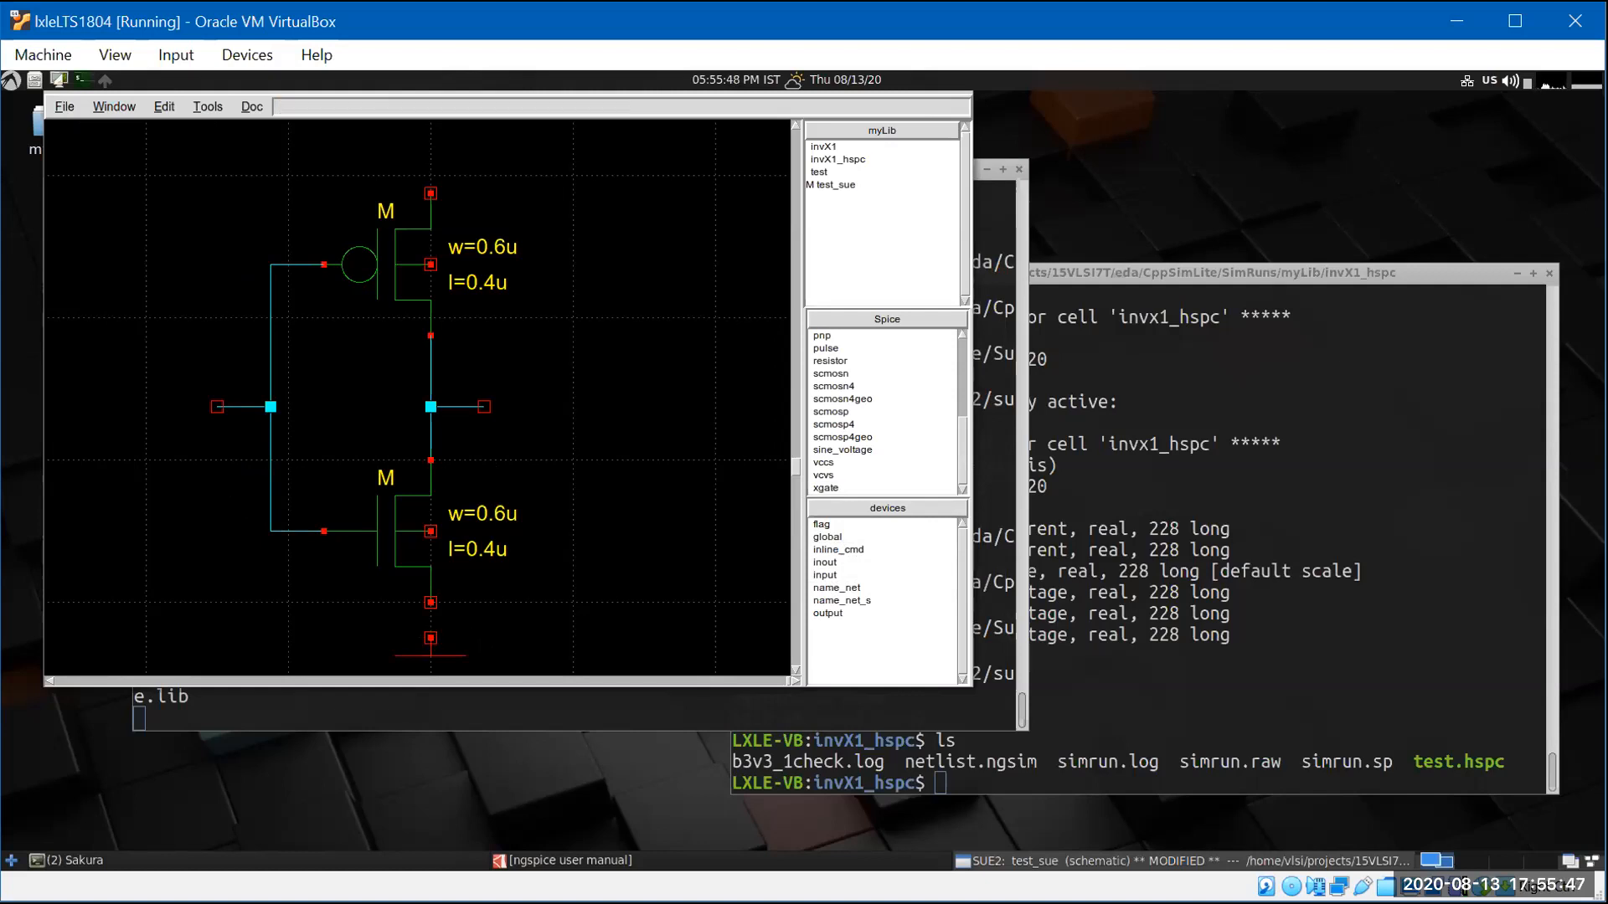
pyautogui.press('c')
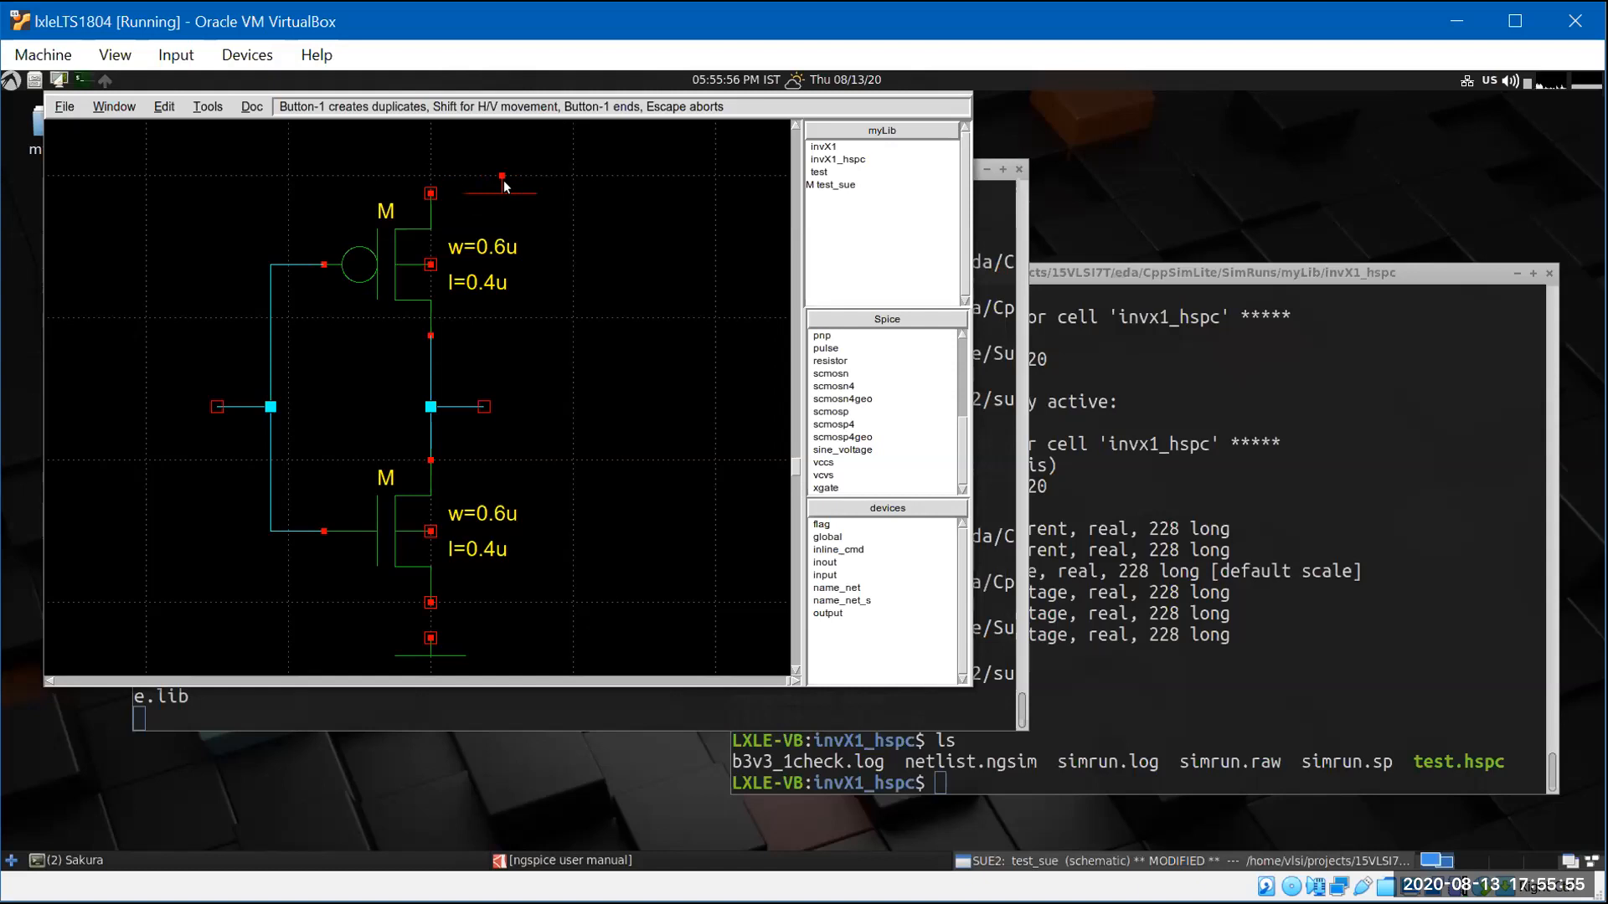
pyautogui.click(504, 183)
pyautogui.click(522, 195)
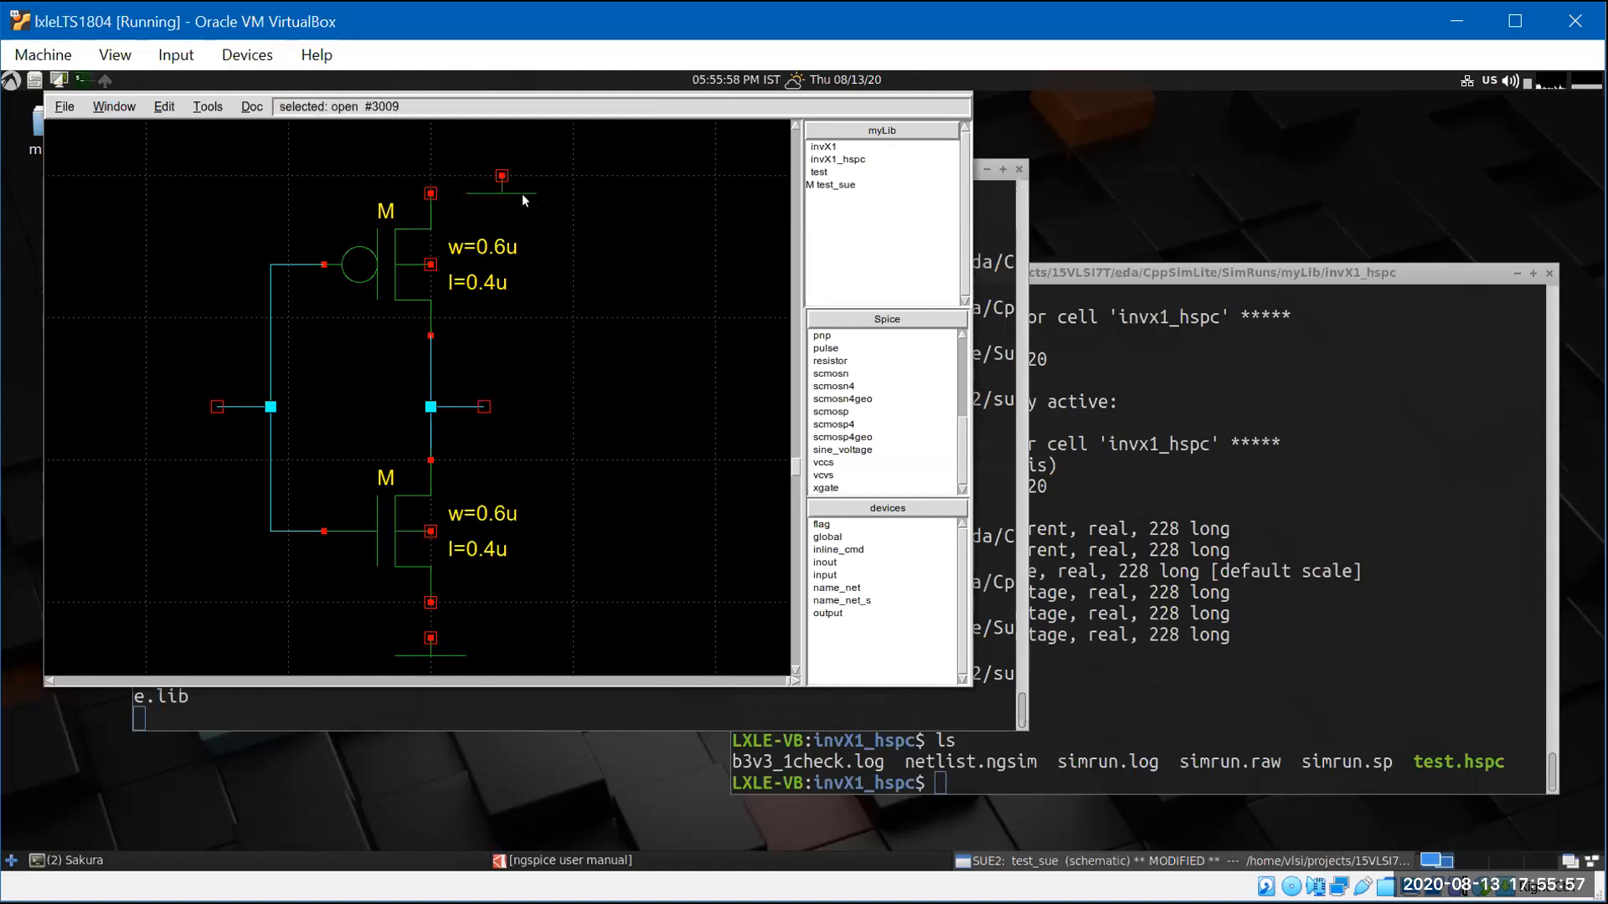
pyautogui.click(521, 195)
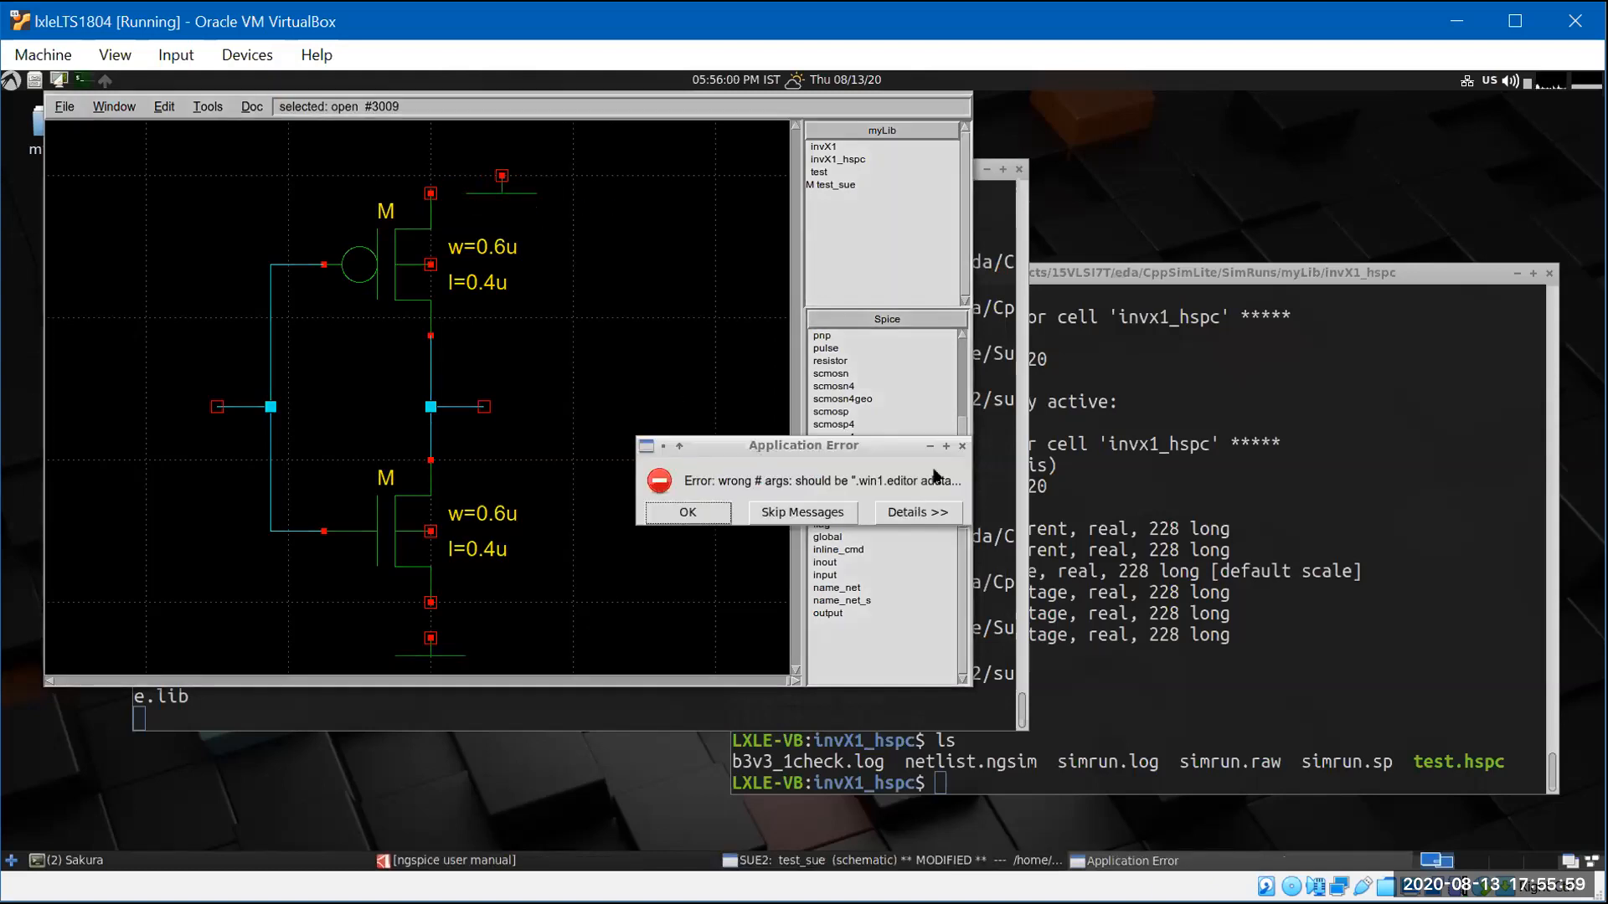
pyautogui.click(961, 446)
# - Rotate the duplicated global symbol by 180 degrees, align it above the PMOS and wire it to the PMOS source
pyautogui.moveTo(496, 188)
pyautogui.mouseDown()
pyautogui.moveTo(516, 185)
pyautogui.moveTo(518, 154)
pyautogui.moveTo(434, 185)
pyautogui.moveTo(509, 186)
pyautogui.mouseUp()
pyautogui.click(501, 196)
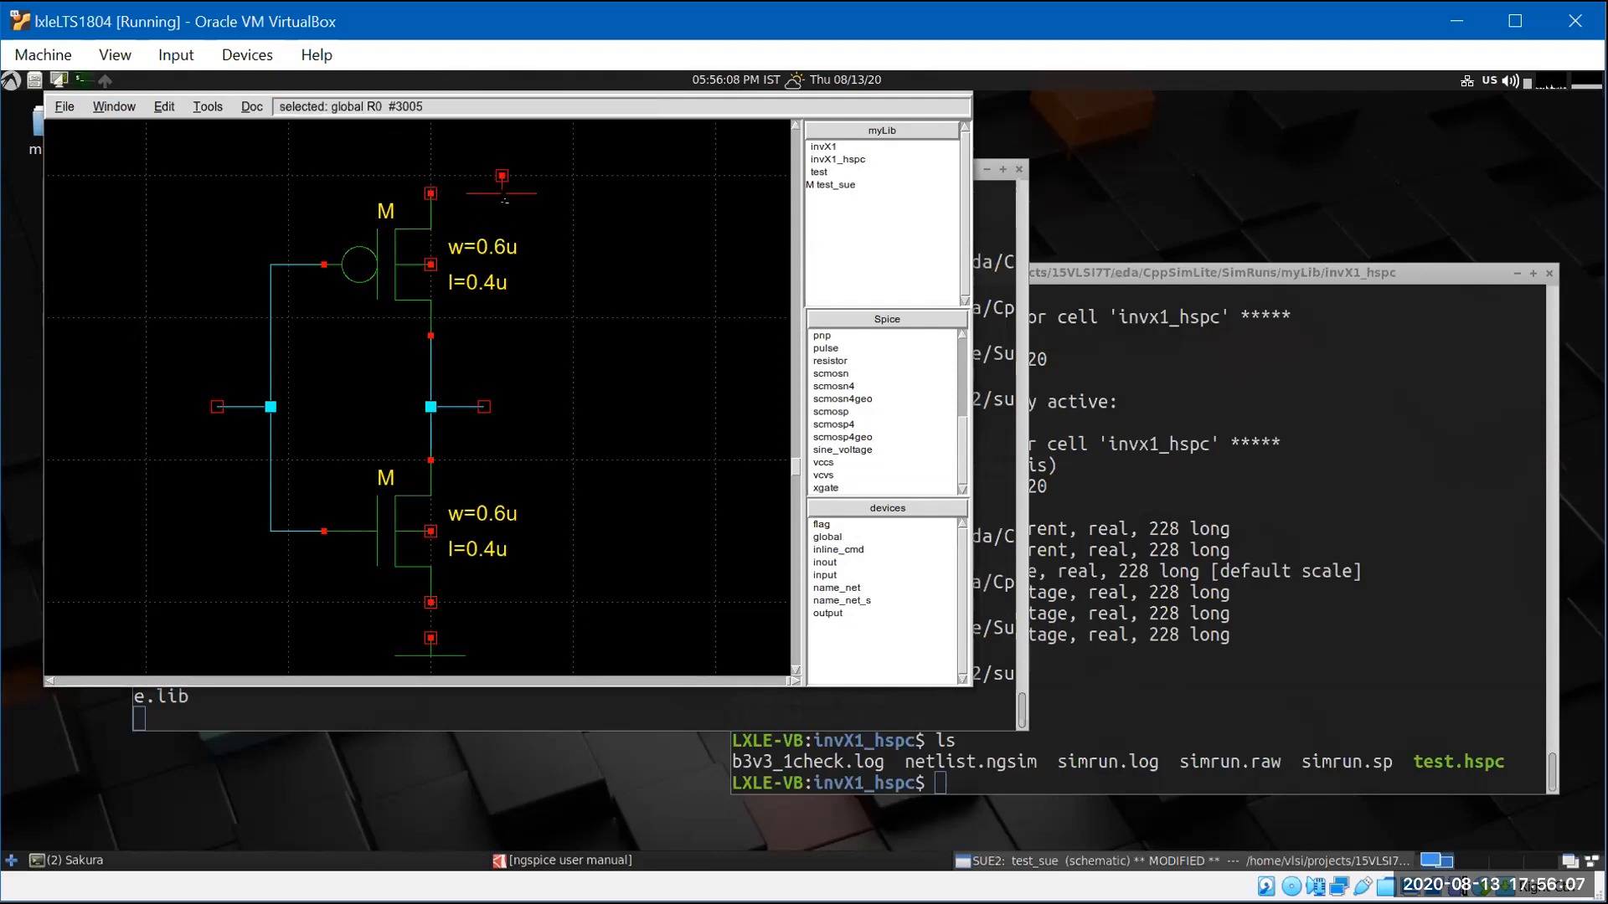
pyautogui.press('r')
pyautogui.press('r')
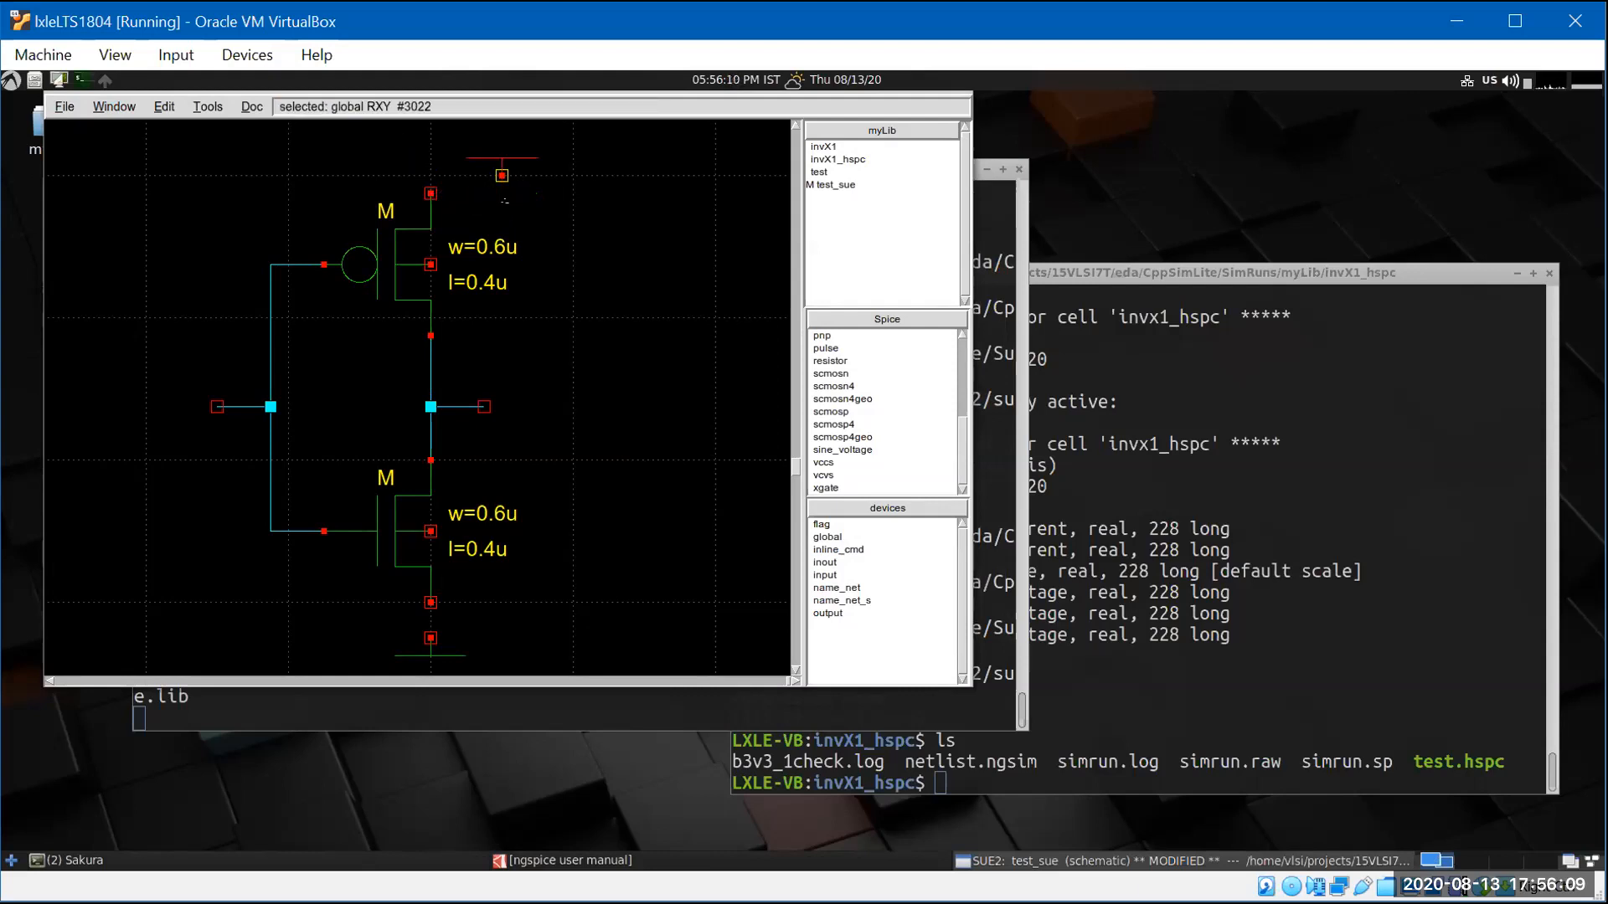
pyautogui.moveTo(501, 175); pyautogui.dragTo(444, 176)
pyautogui.press('w')
pyautogui.click(430, 158)
pyautogui.doubleClick(430, 195)
# - Wire the PMOS bulk terminal around to the PMOS source
pyautogui.press('w')
pyautogui.click(431, 265)
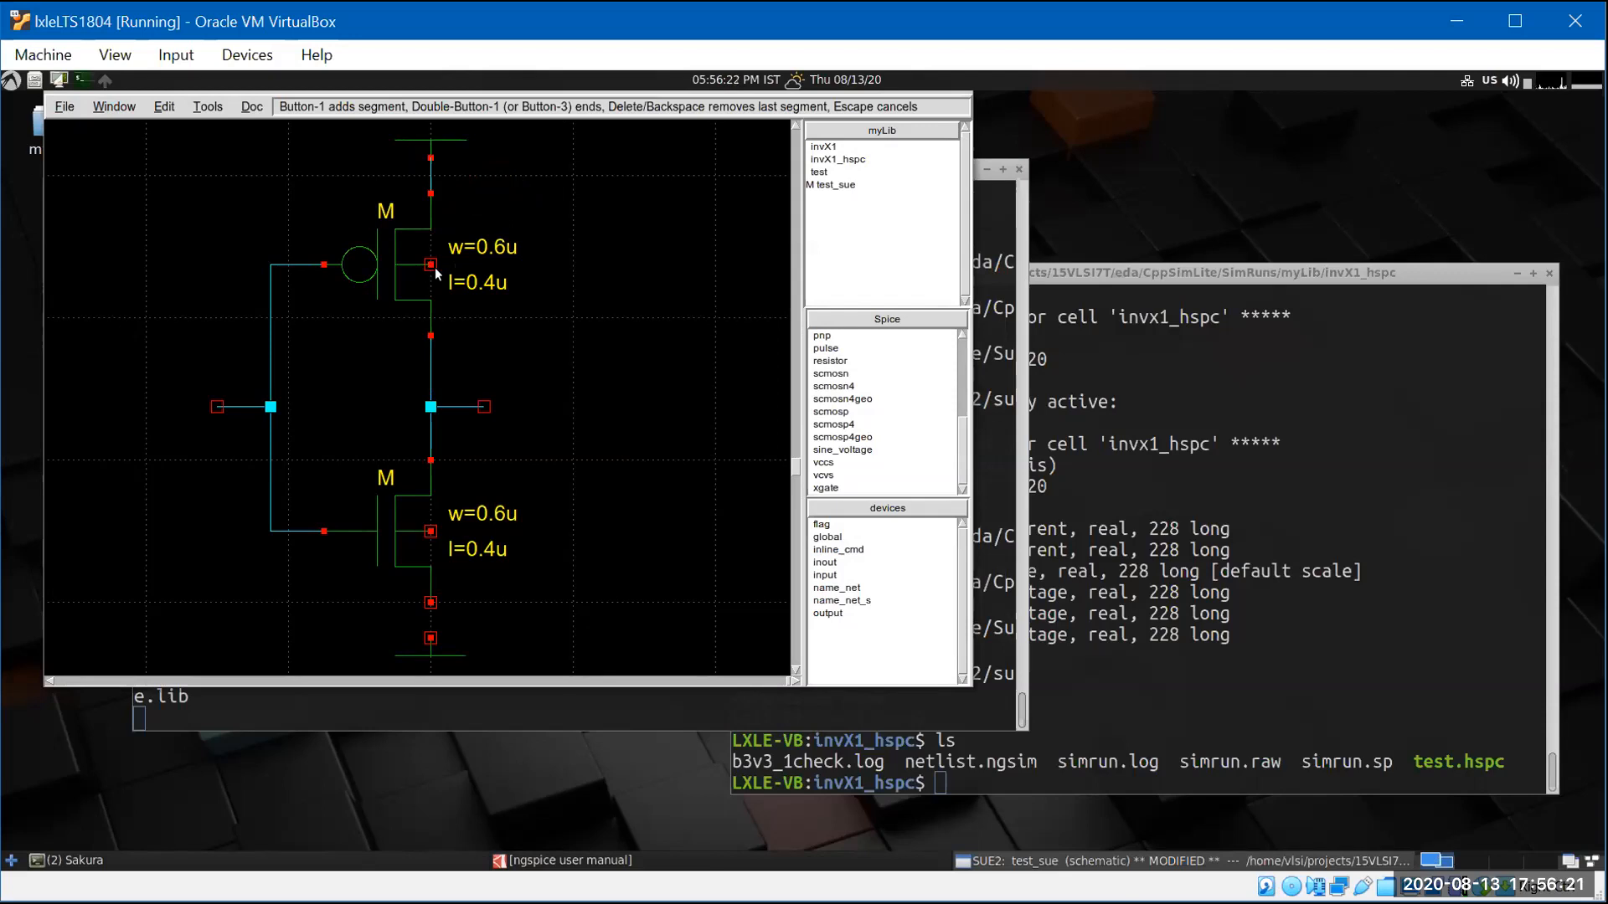
pyautogui.click(467, 194)
pyautogui.doubleClick(430, 193)
# - Wire the NMOS bulk terminal to its source and connect the source to the global symbol below
pyautogui.click(481, 531)
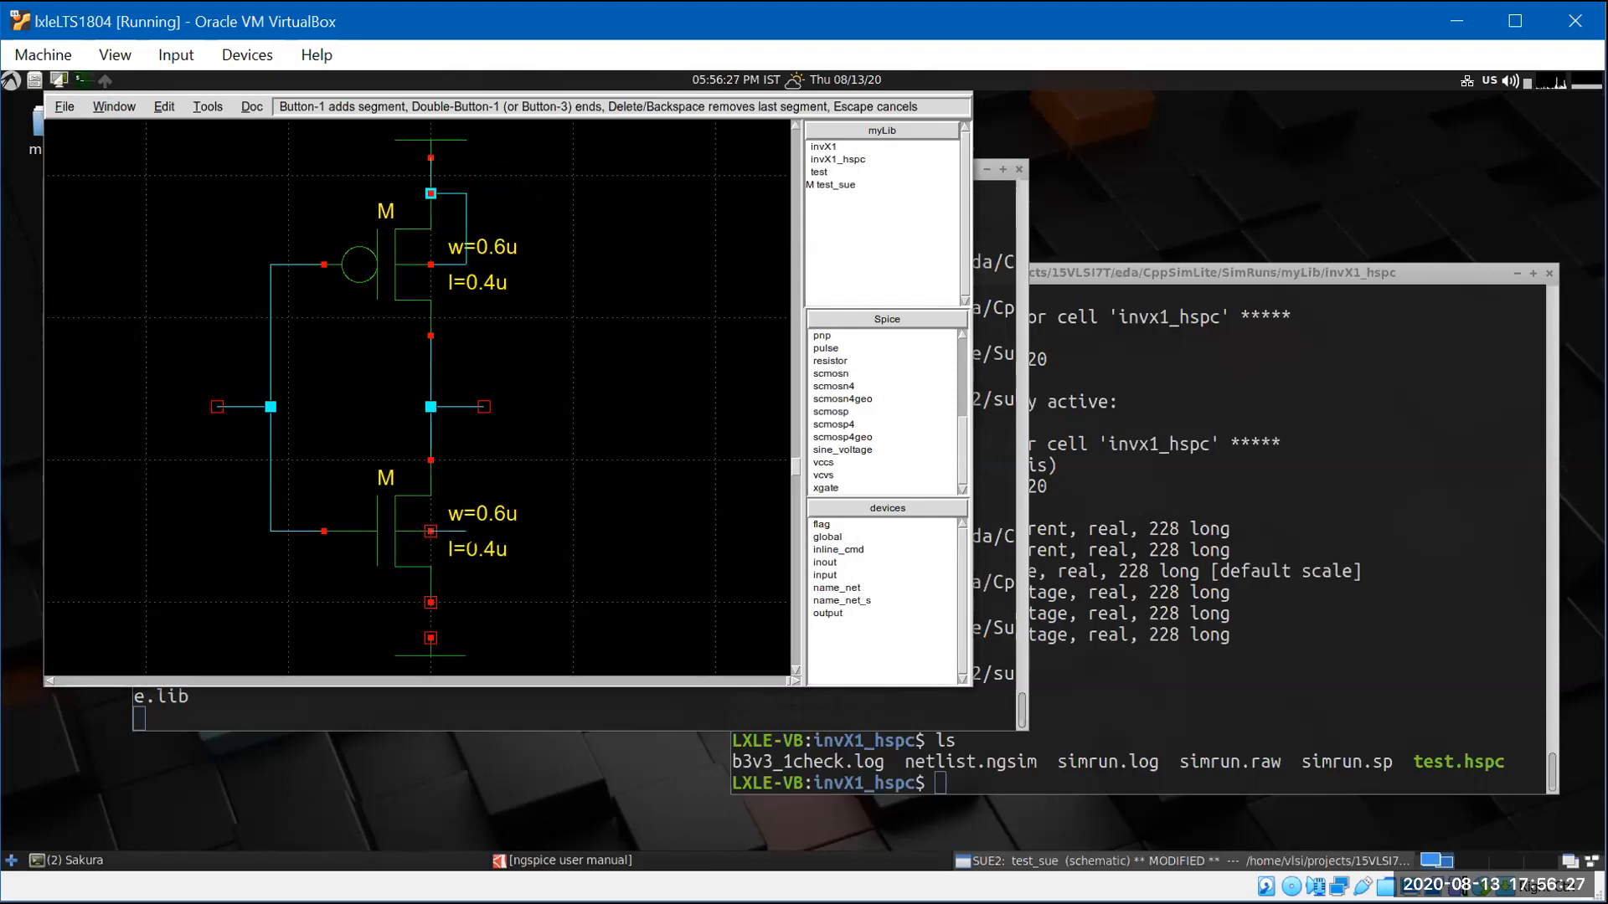
pyautogui.click(462, 605)
pyautogui.doubleClick(431, 602)
pyautogui.doubleClick(430, 602)
pyautogui.press('Escape')
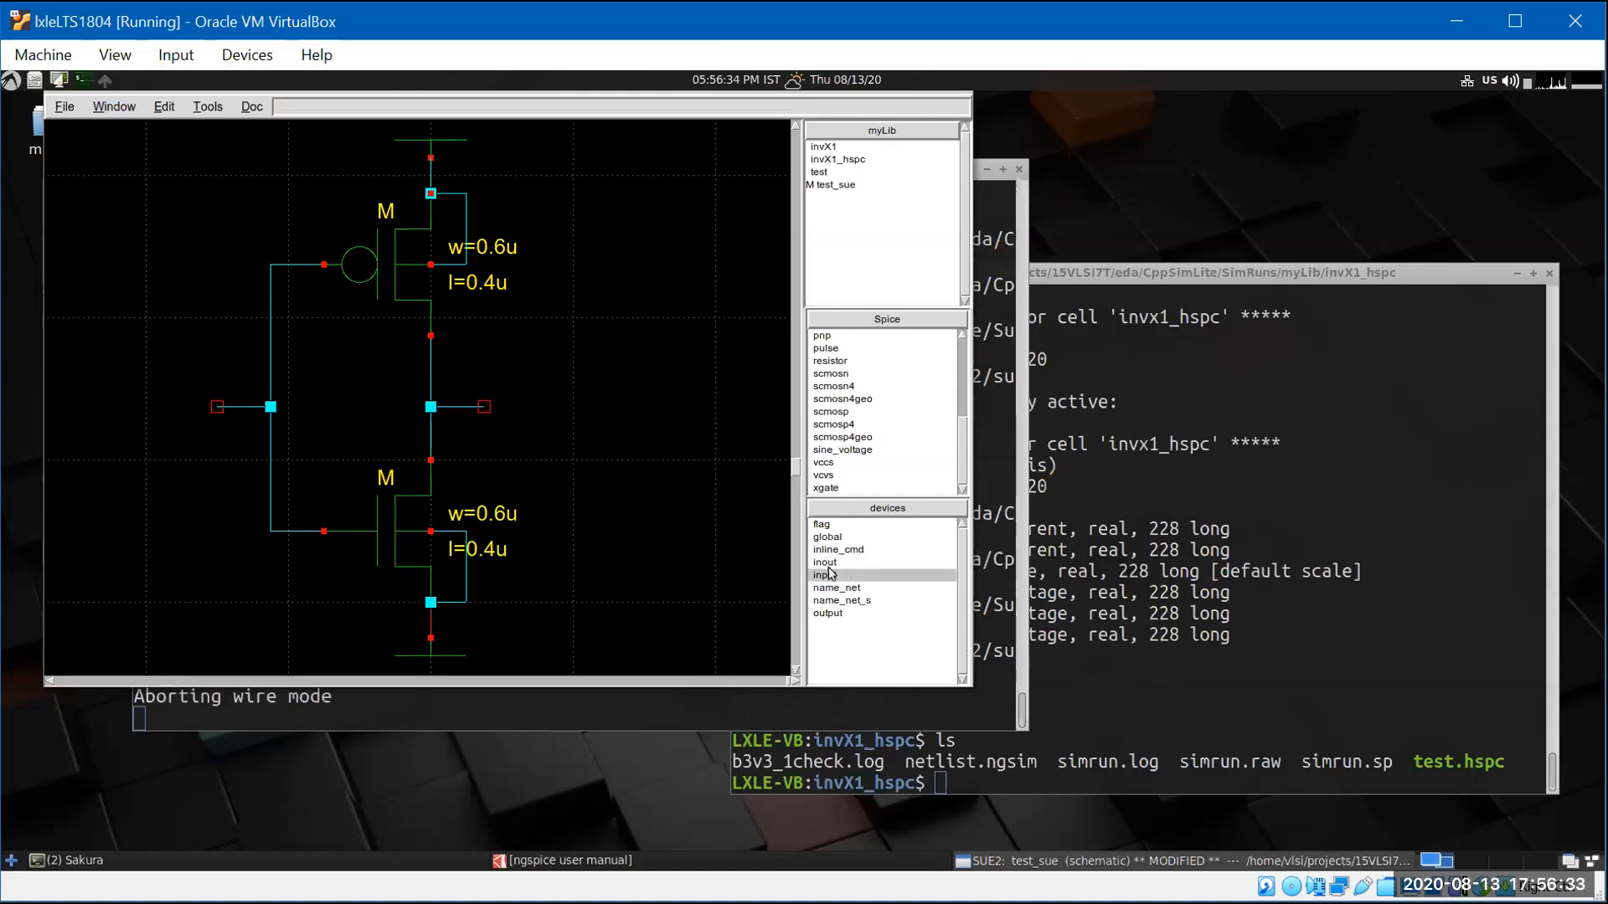
# - Place an input port at the open end of the gate wire and an output port at the open end of the drain wire
pyautogui.click(825, 576)
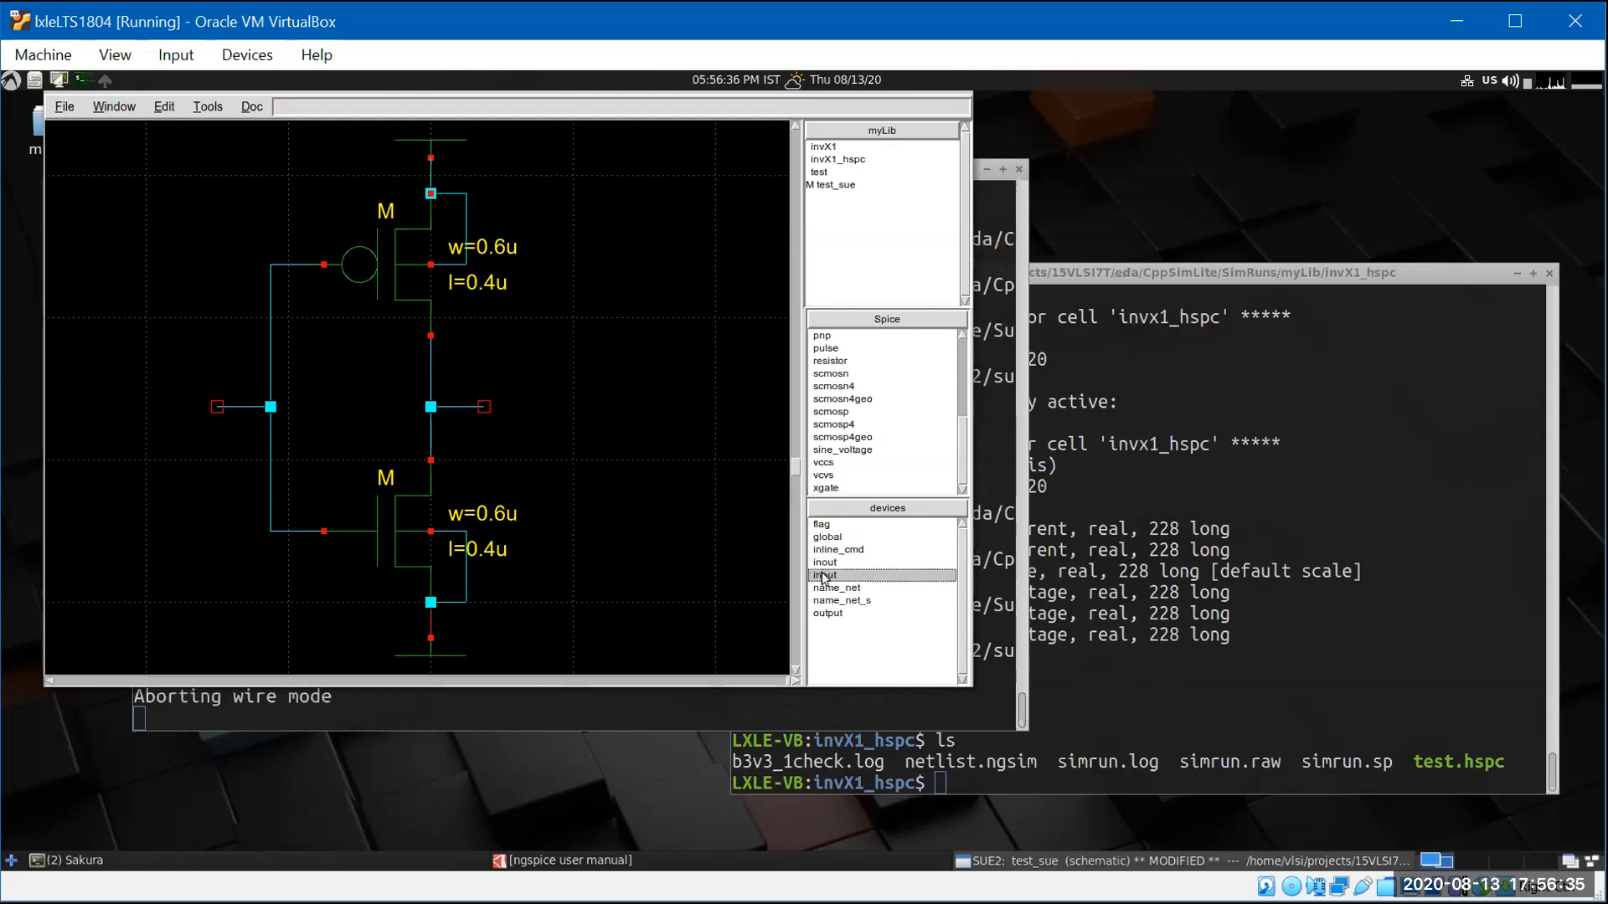
pyautogui.click(217, 407)
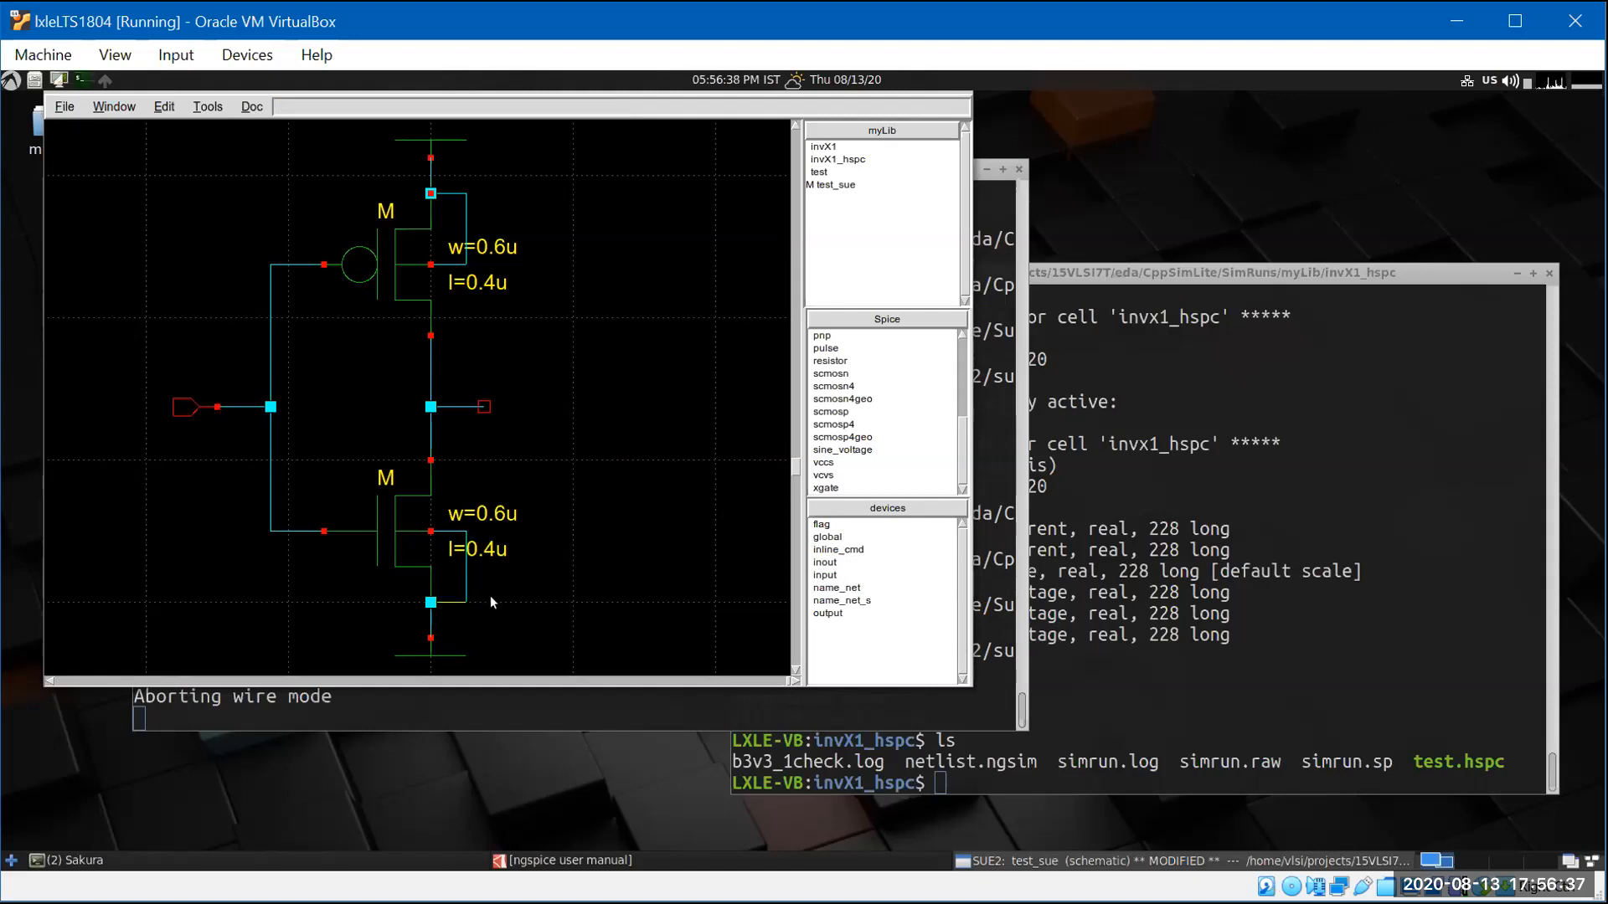
pyautogui.click(828, 614)
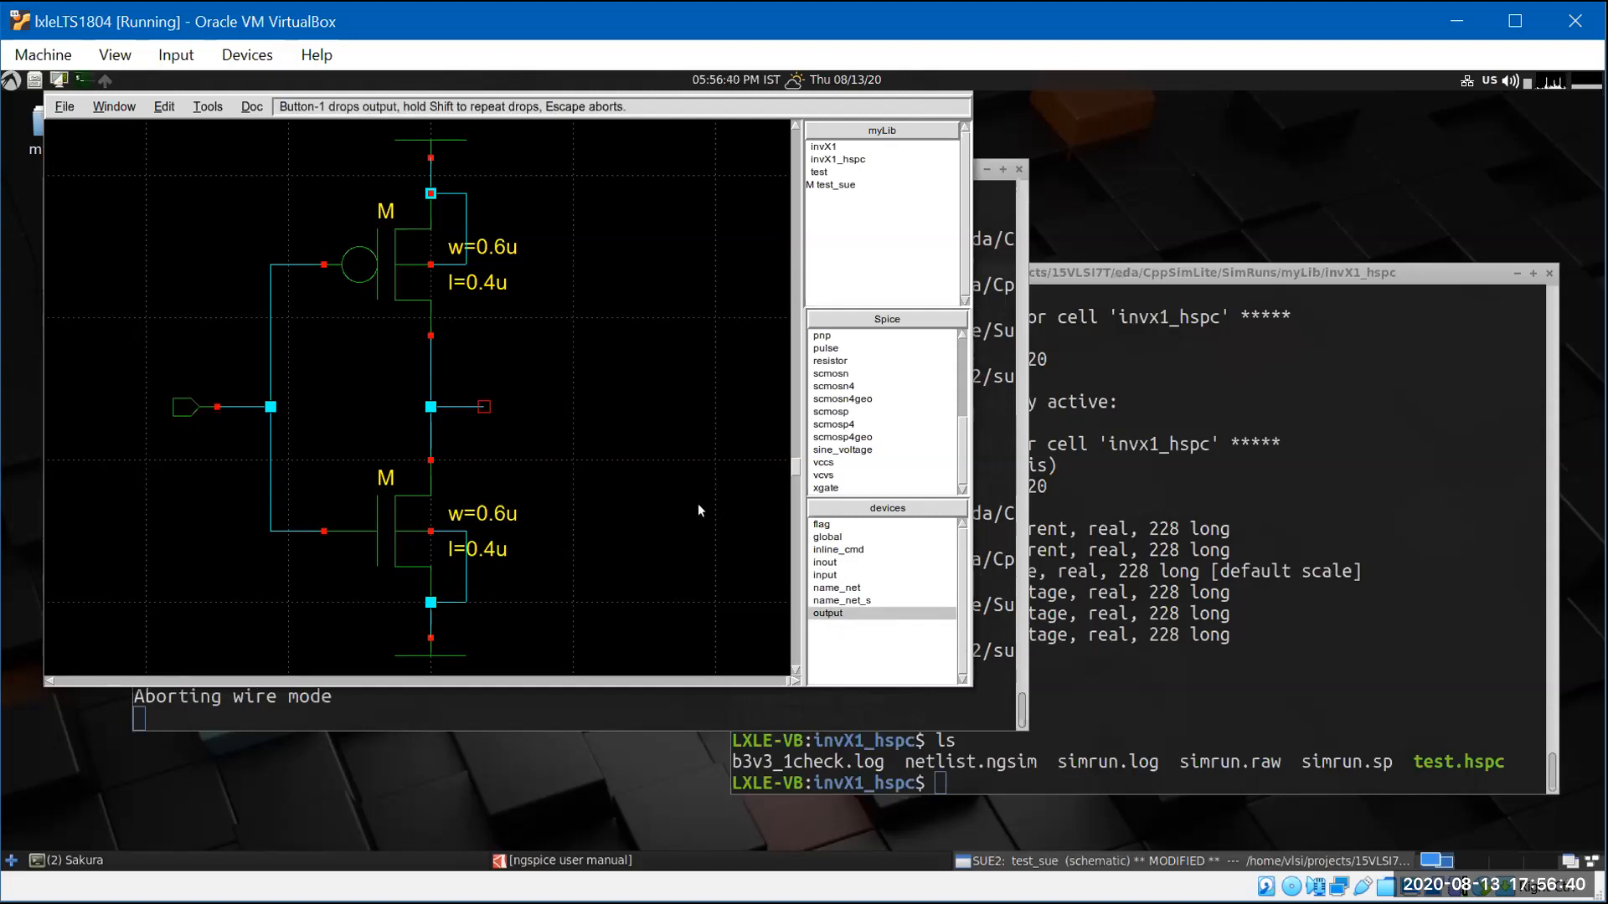
pyautogui.click(490, 410)
pyautogui.click(572, 497)
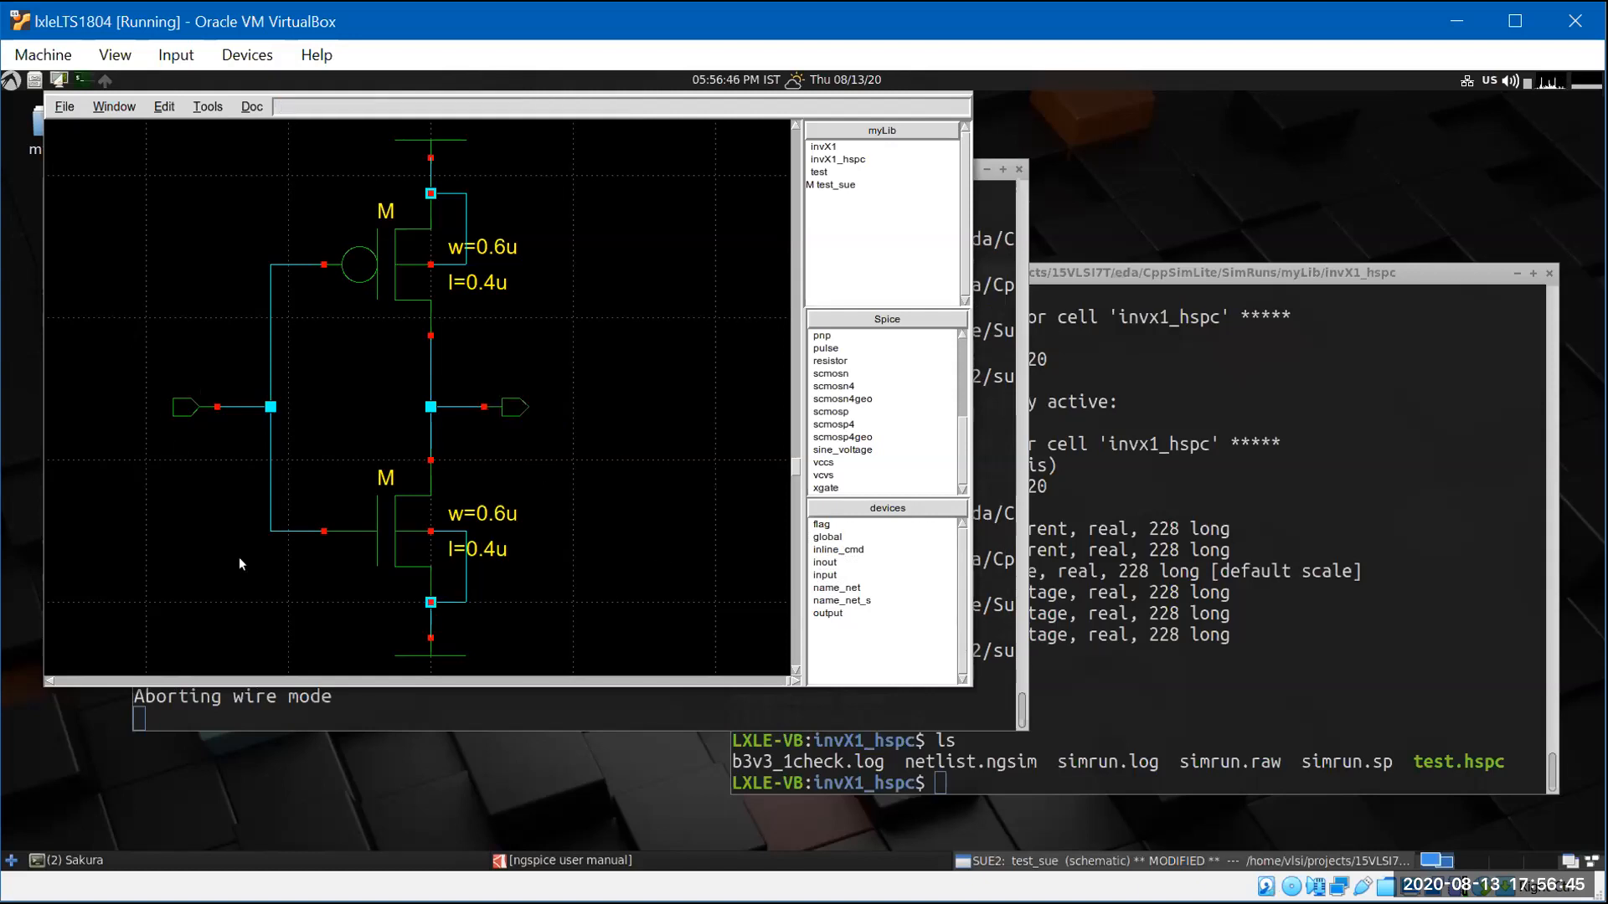
# - Name the input port "in" and the output port "out"
pyautogui.doubleClick(180, 411)
pyautogui.write('in')
pyautogui.click(231, 515)
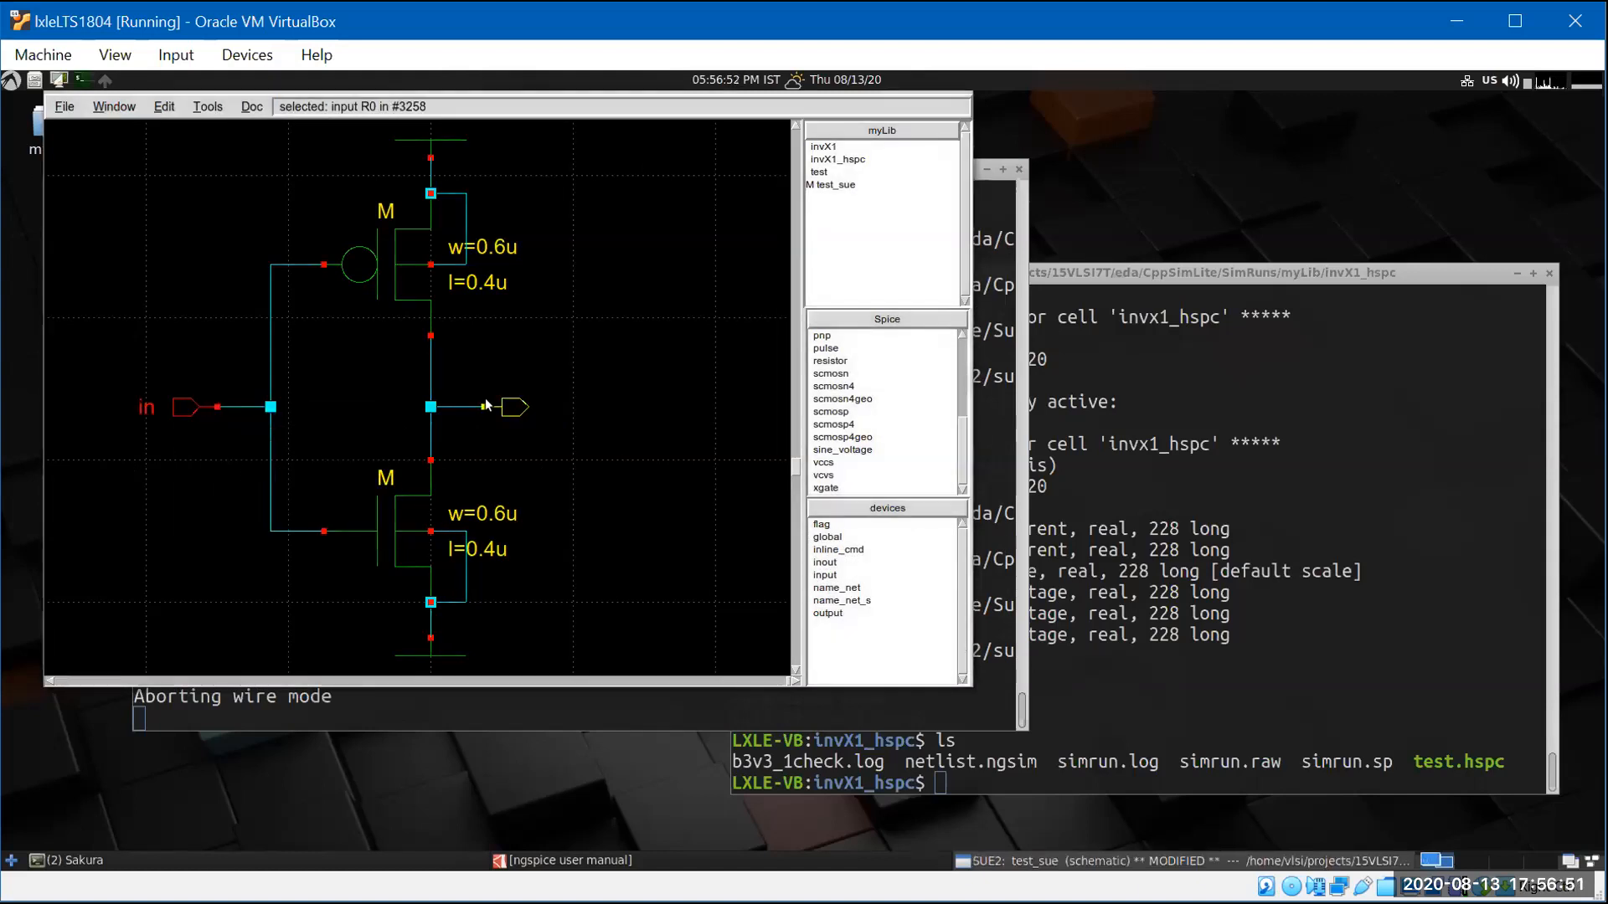
pyautogui.click(518, 406)
pyautogui.doubleClick(518, 406)
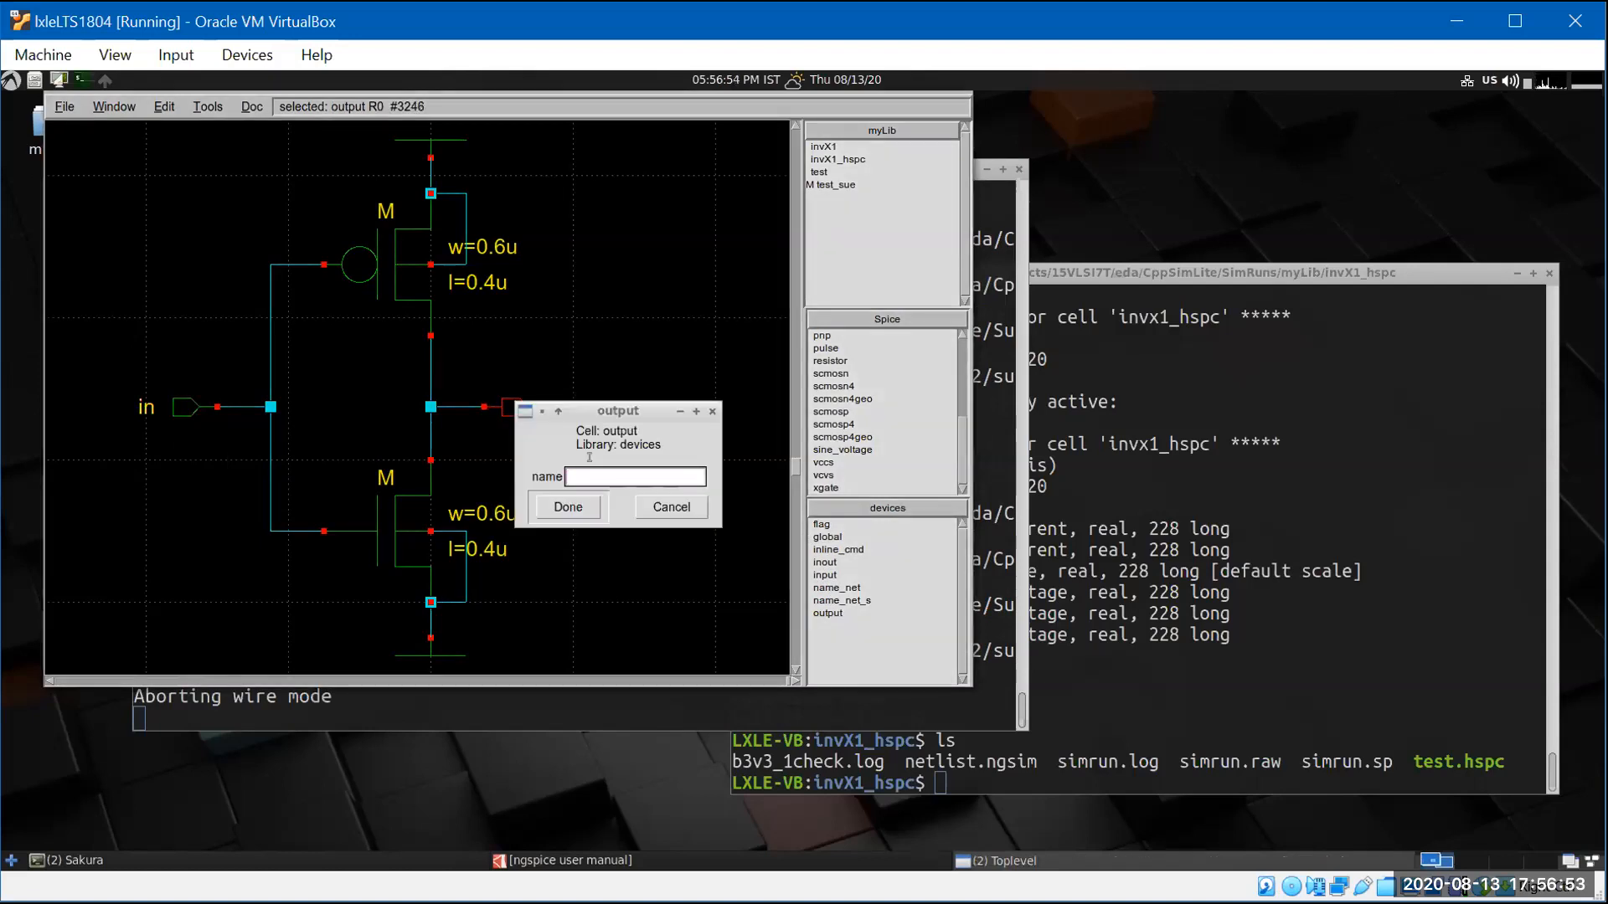
pyautogui.write('out')
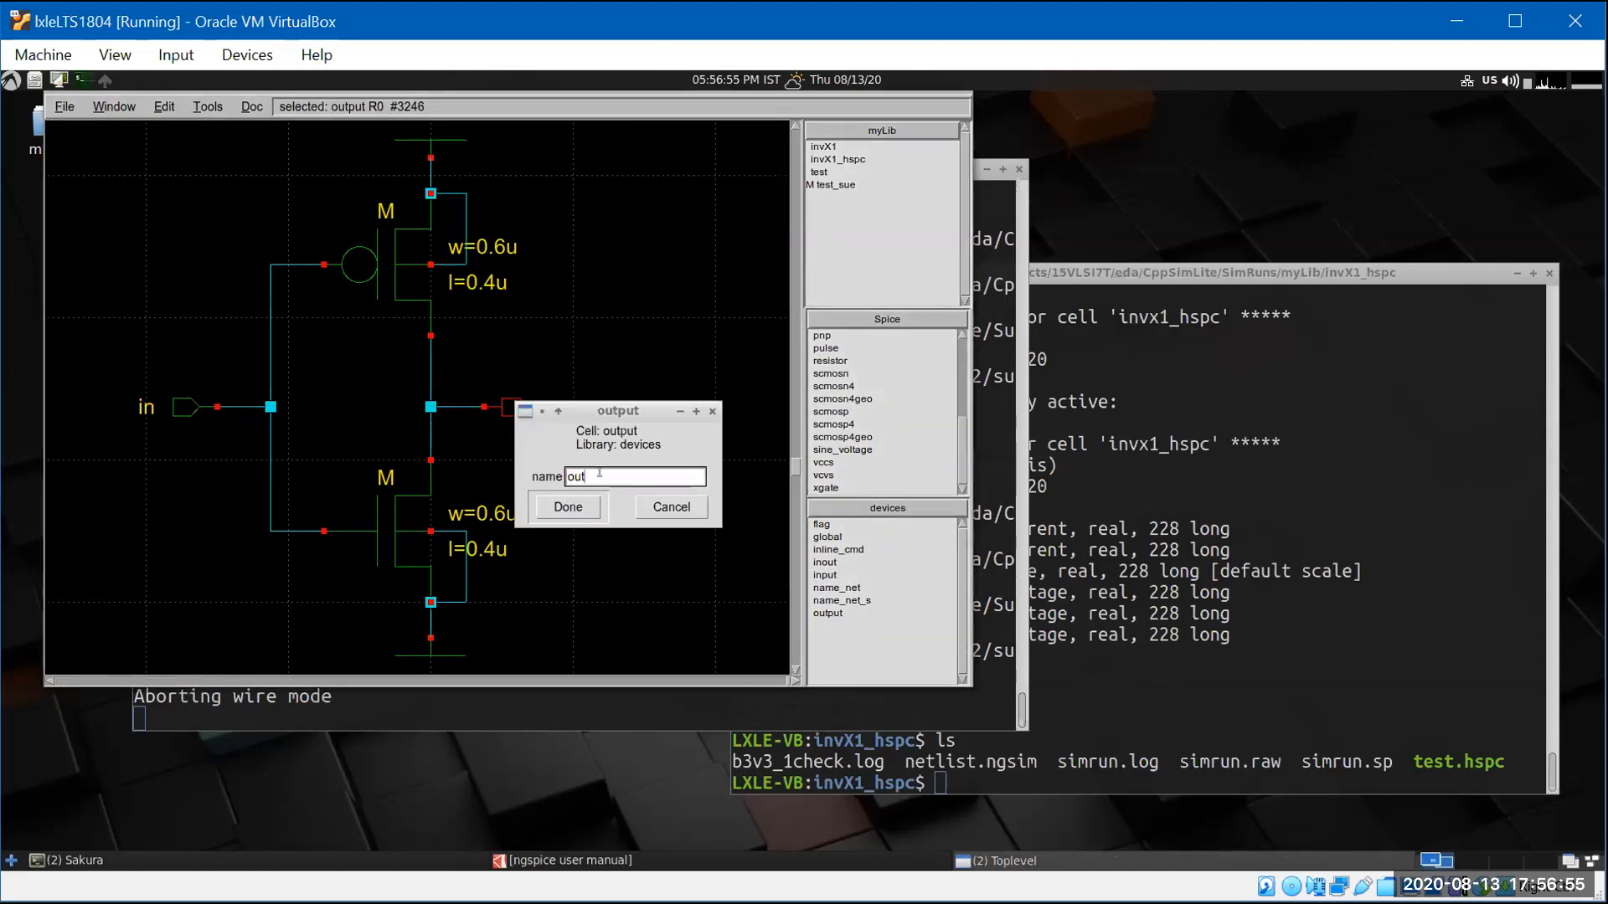
pyautogui.click(568, 506)
# - Name the global symbol above the PMOS "vdd"
pyautogui.doubleClick(429, 148)
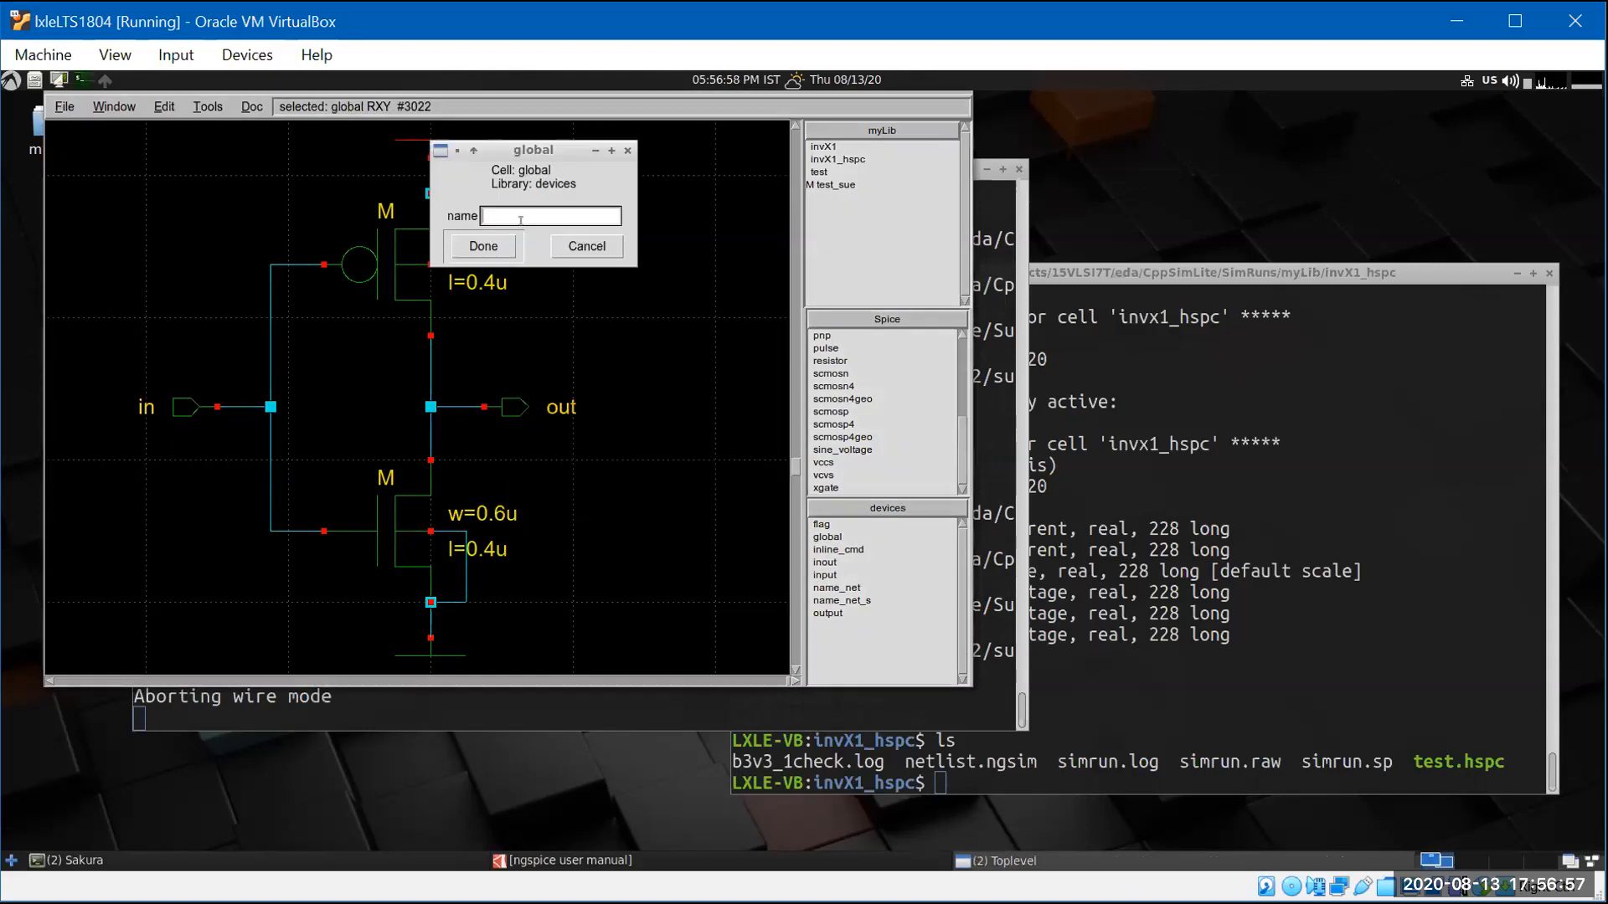
pyautogui.write('vdd')
pyautogui.click(483, 245)
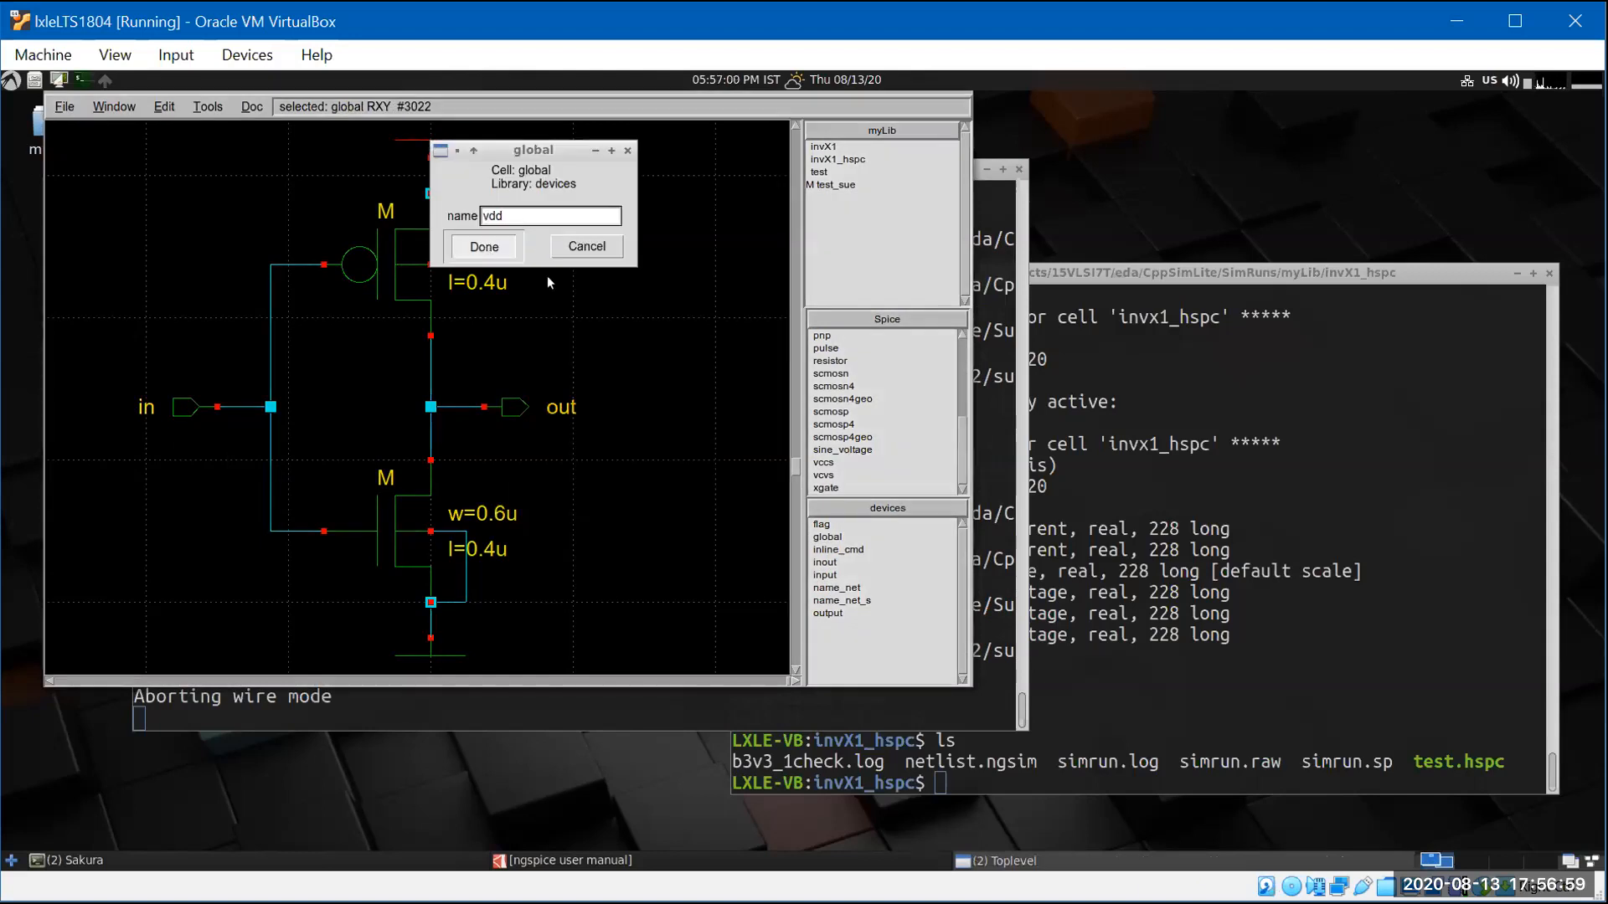
# - Name the global symbol below the NMOS "gnd" and realign it directly under the NMOS source
pyautogui.doubleClick(427, 652)
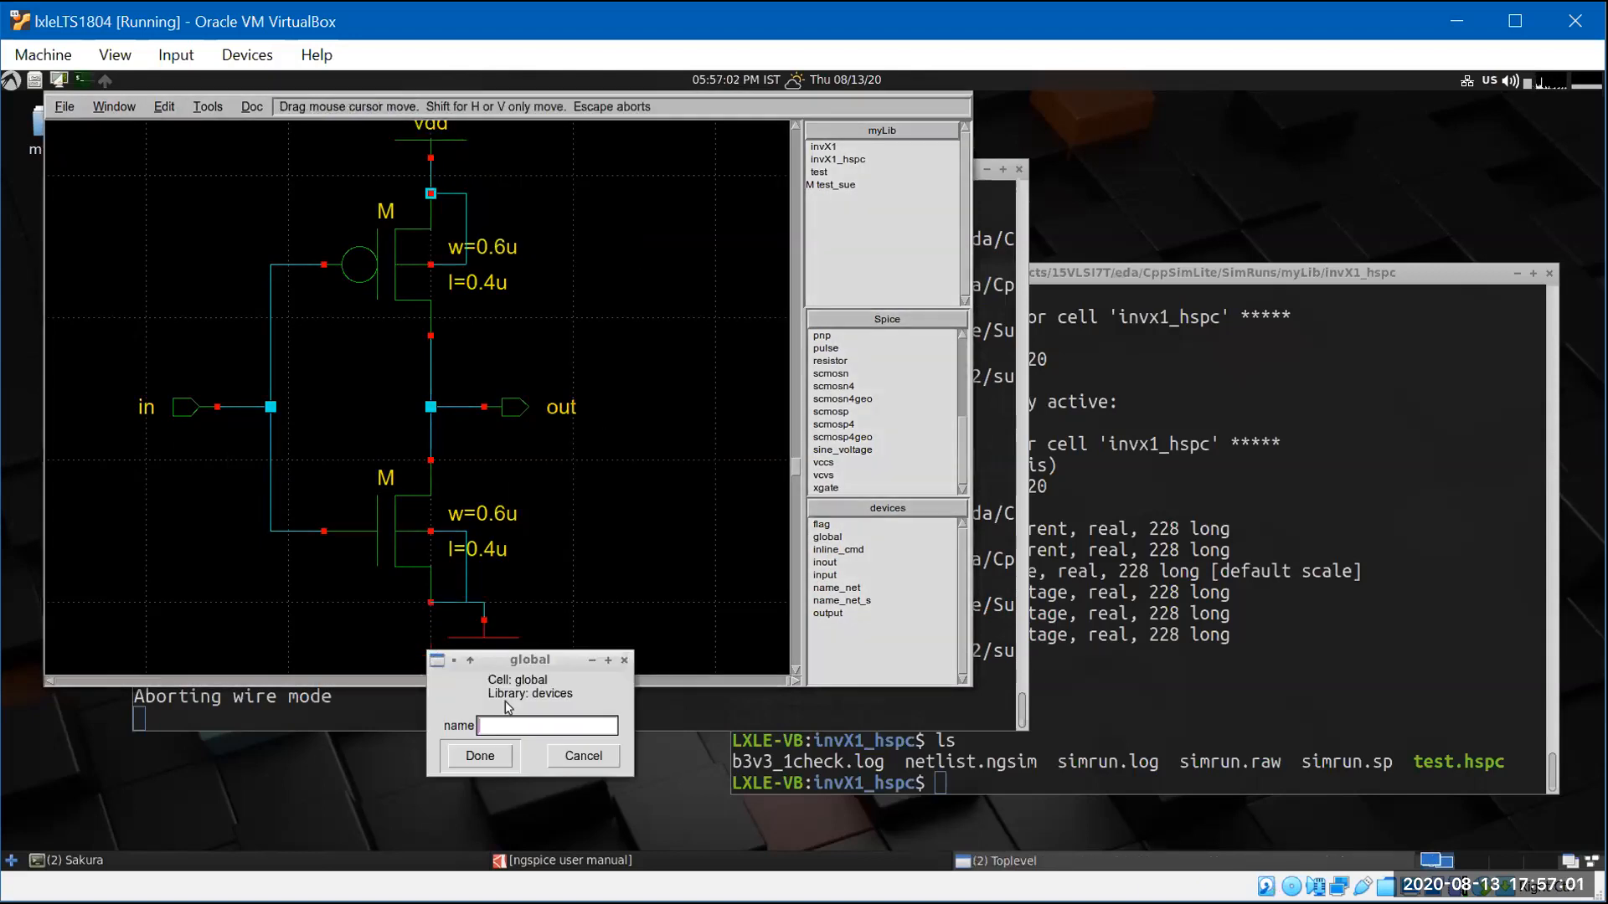
pyautogui.write('gnd')
pyautogui.click(478, 755)
pyautogui.moveTo(494, 621); pyautogui.dragTo(434, 645)
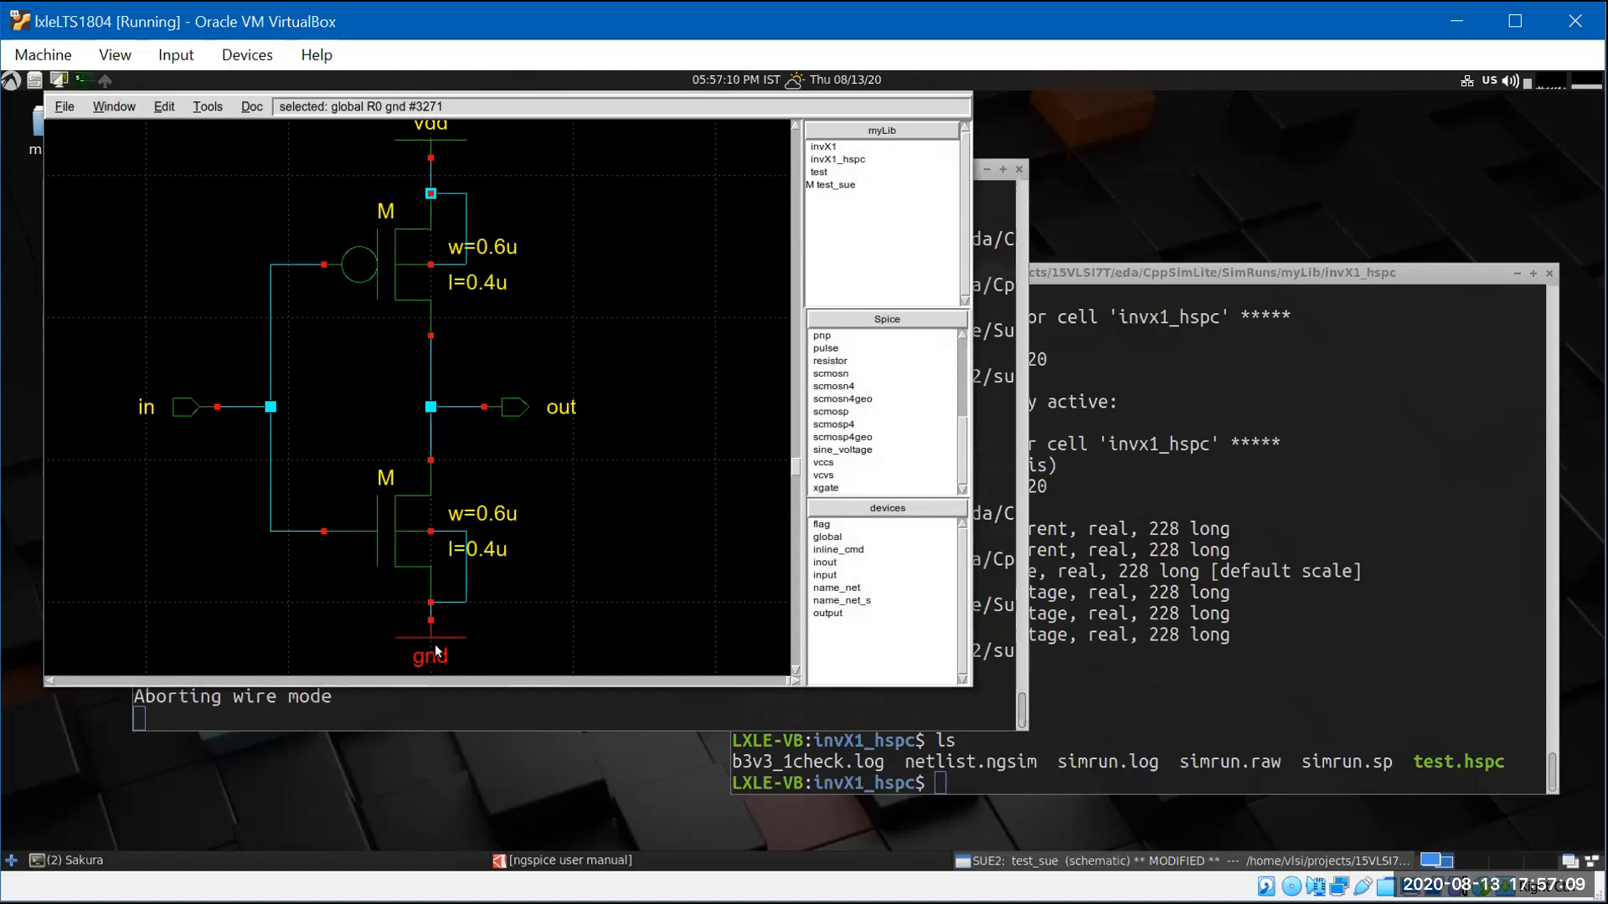
pyautogui.click(600, 621)
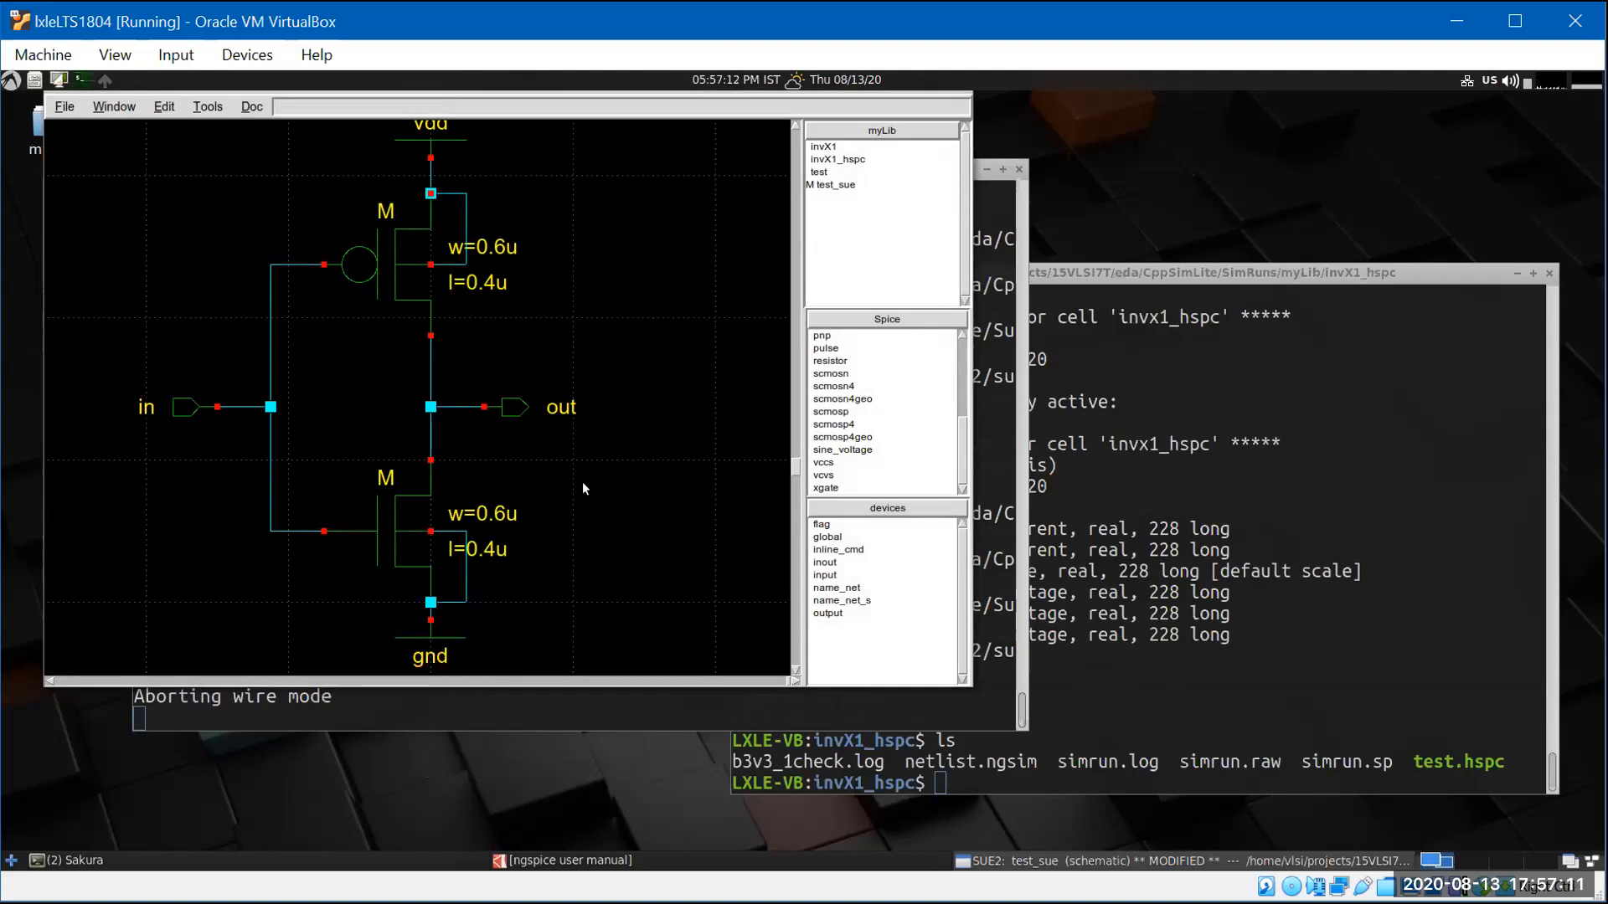
# - Save the completed test_sue inverter schematic
pyautogui.press('f')
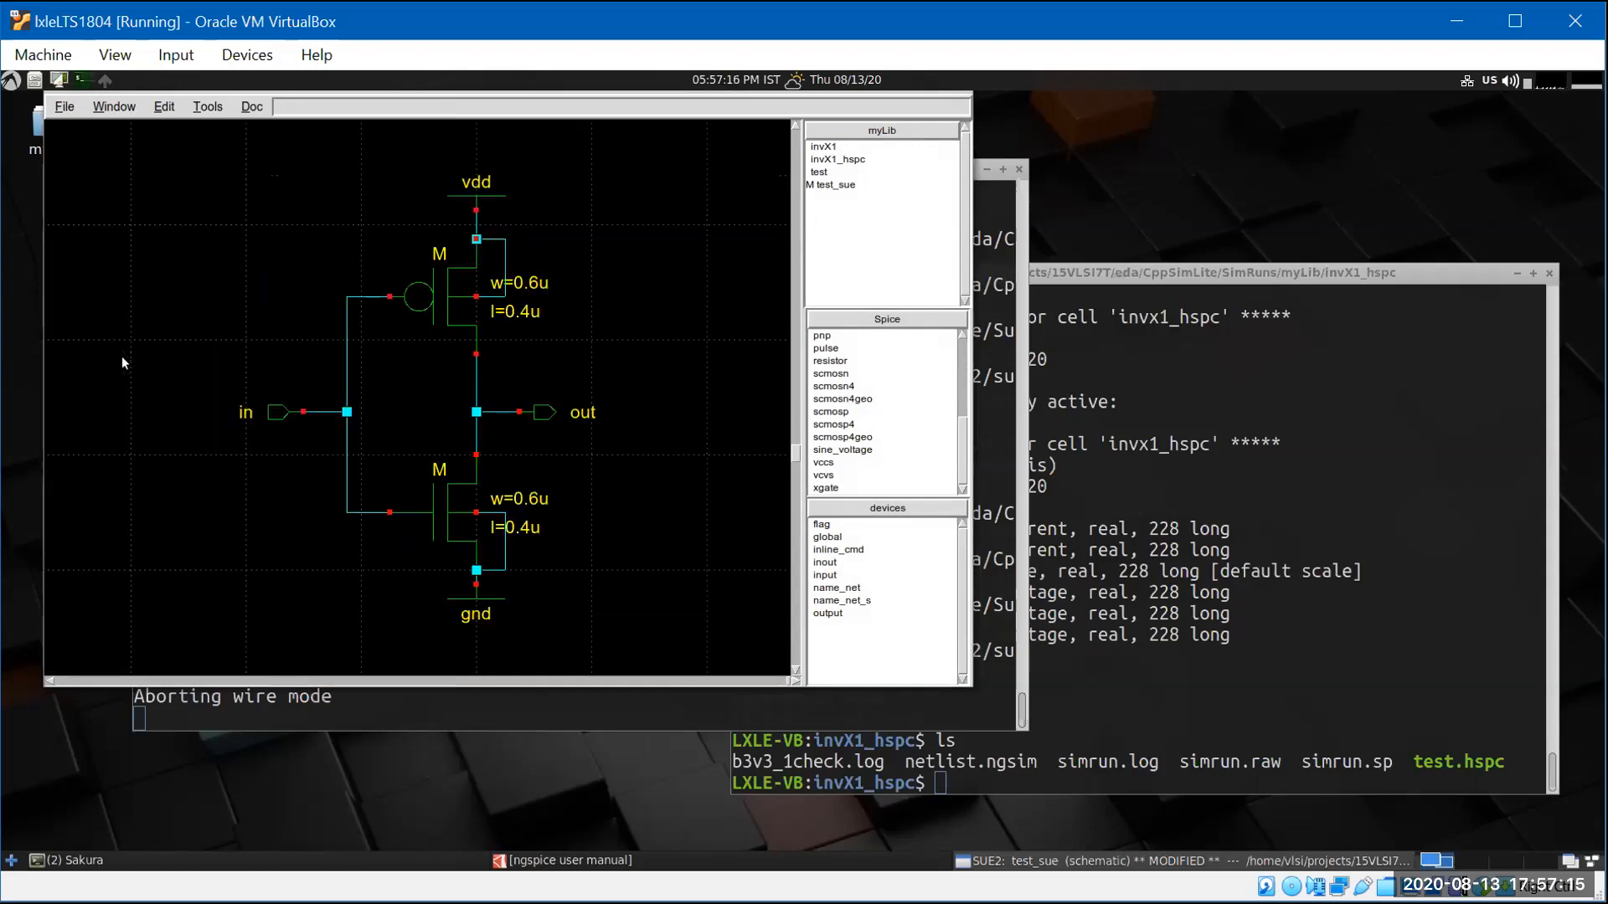
pyautogui.click(76, 106)
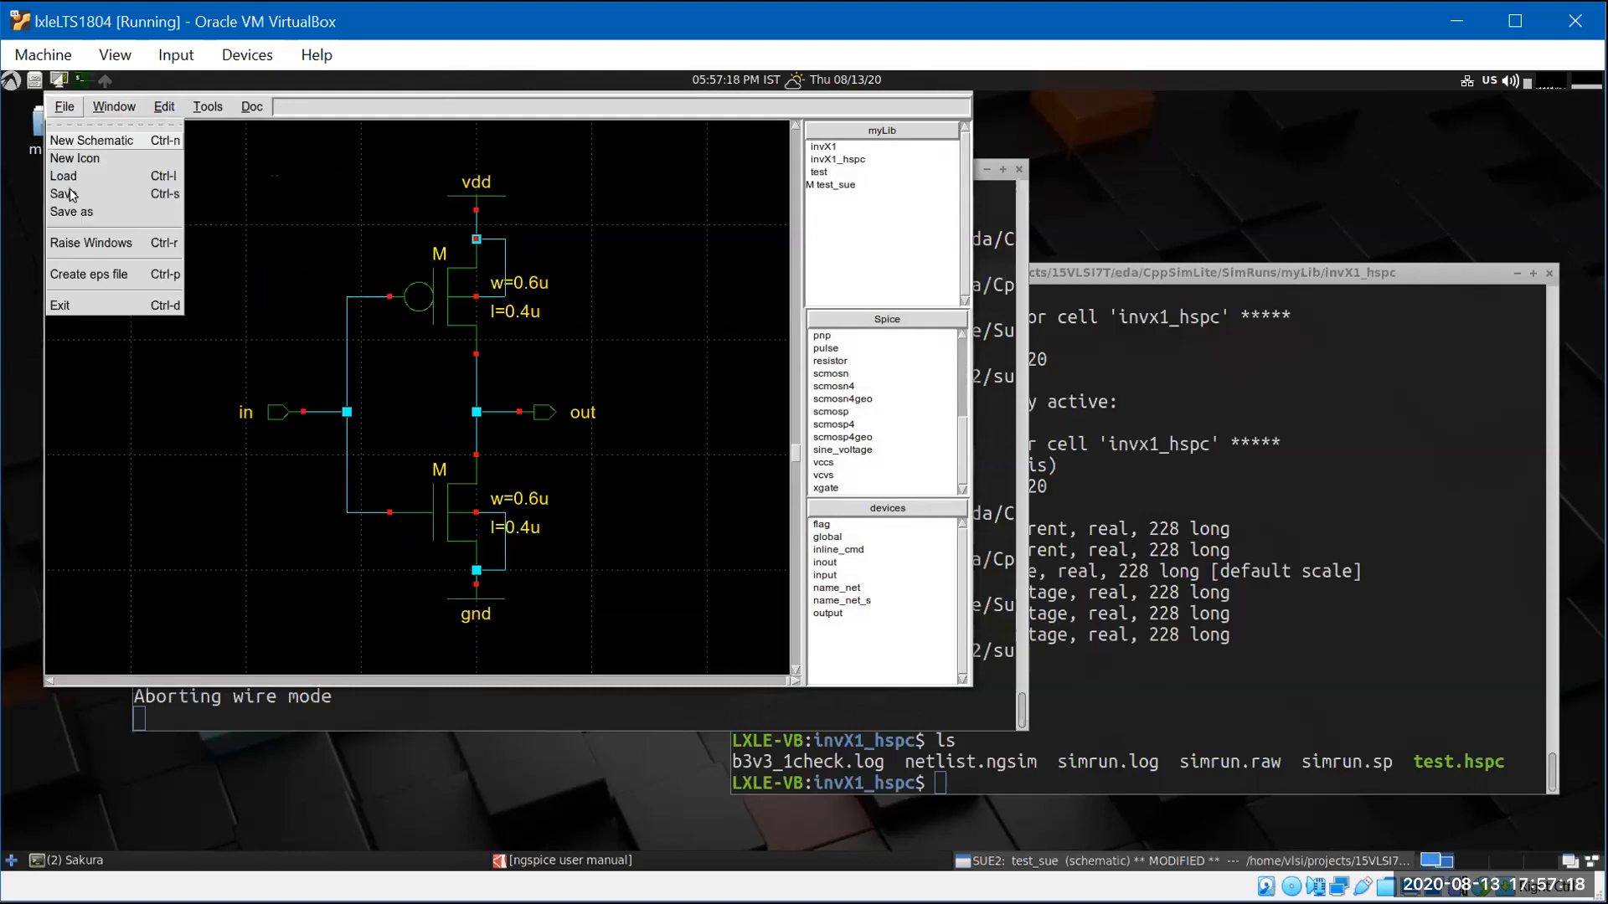
pyautogui.click(817, 186)
pyautogui.click(817, 185)
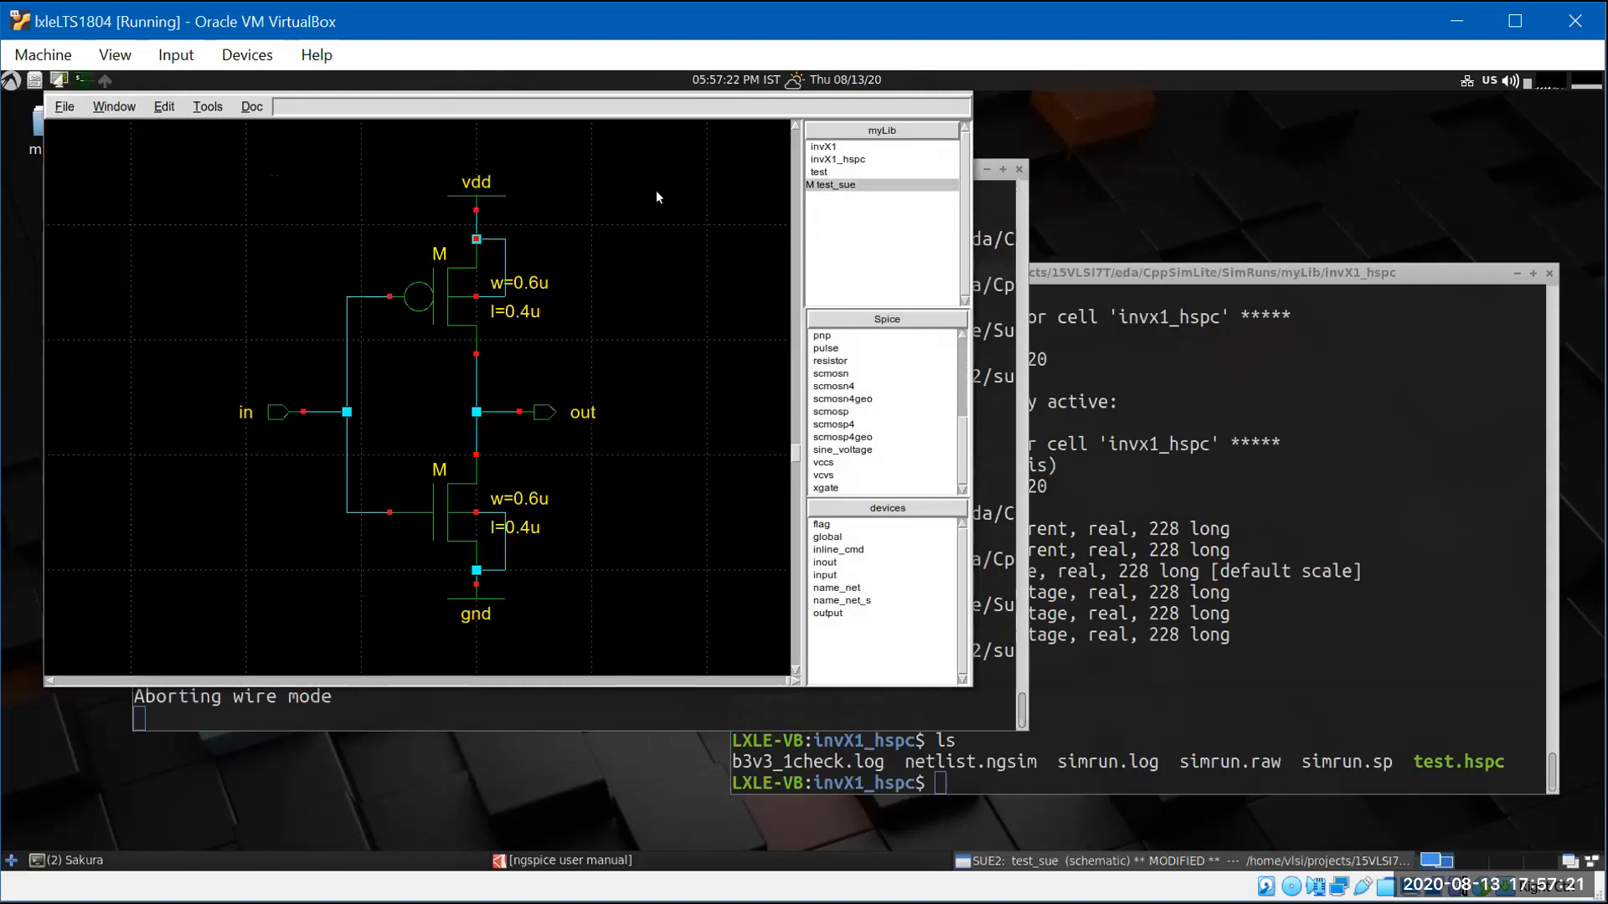
pyautogui.click(63, 109)
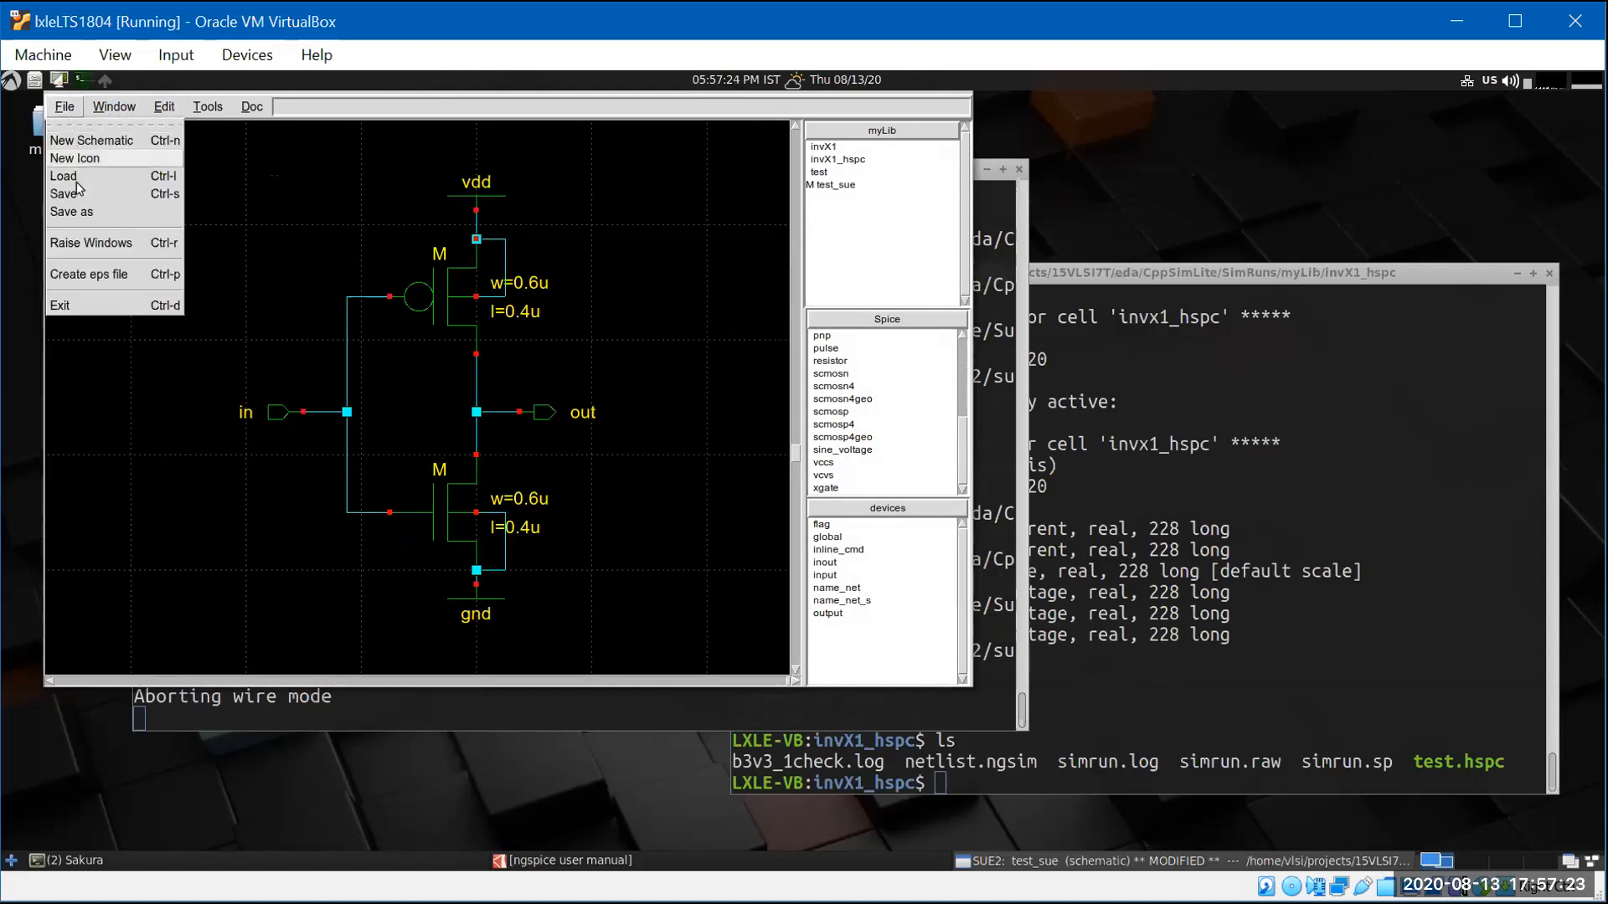
pyautogui.click(104, 201)
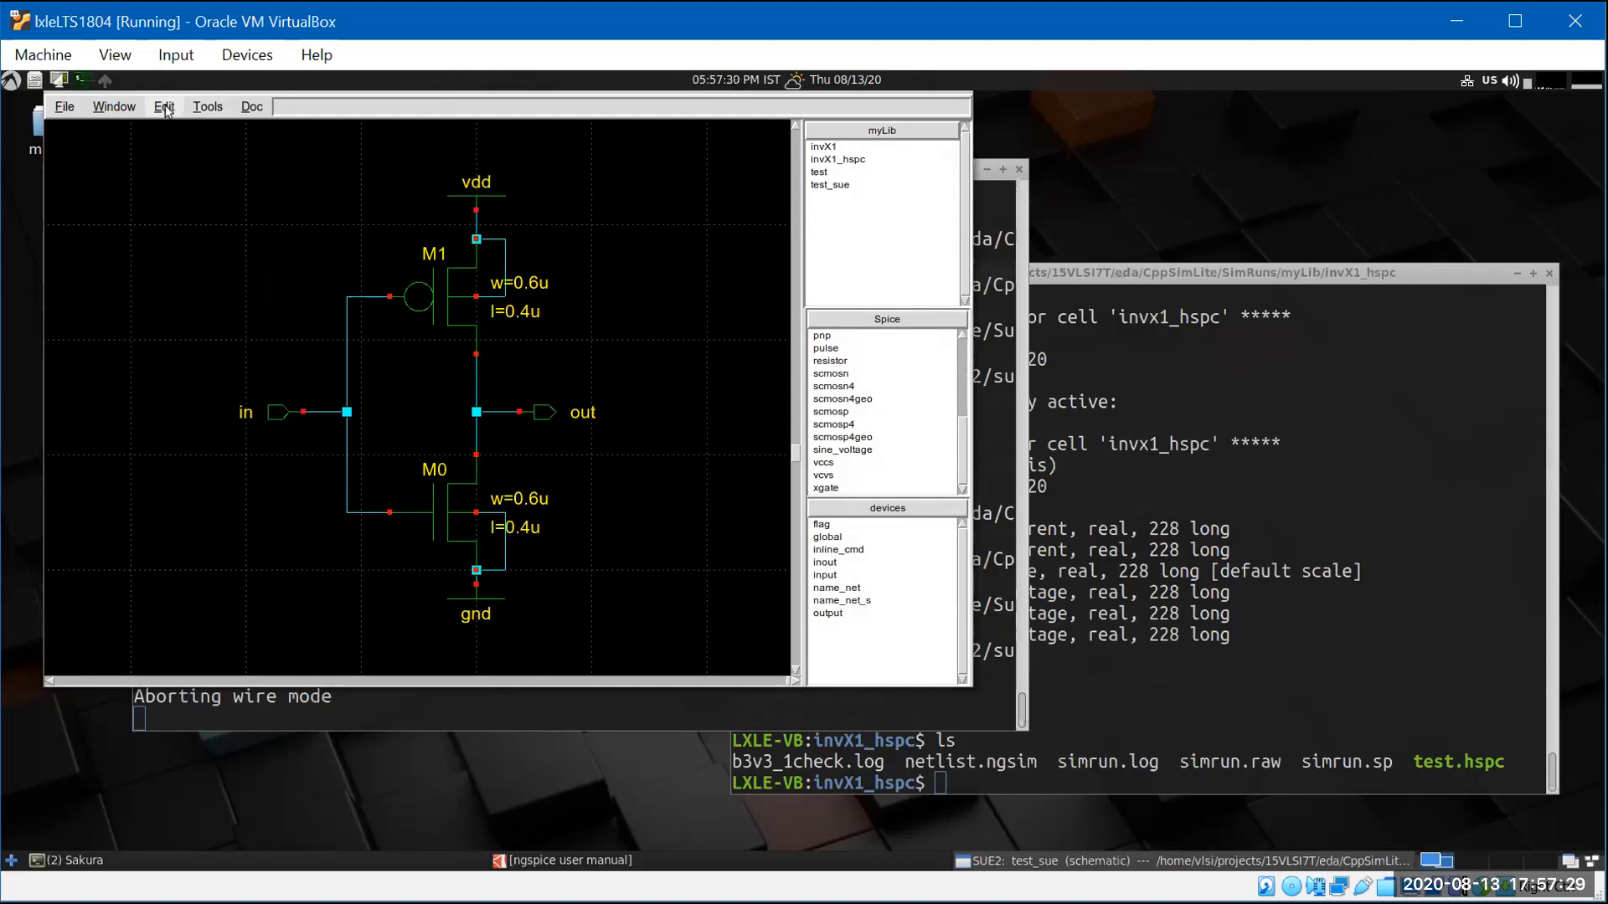
# - Create a Spice netlist with top sub for the schematic, saved as test_sue in SueLib/myLib with file type All files (*)
pyautogui.click(207, 109)
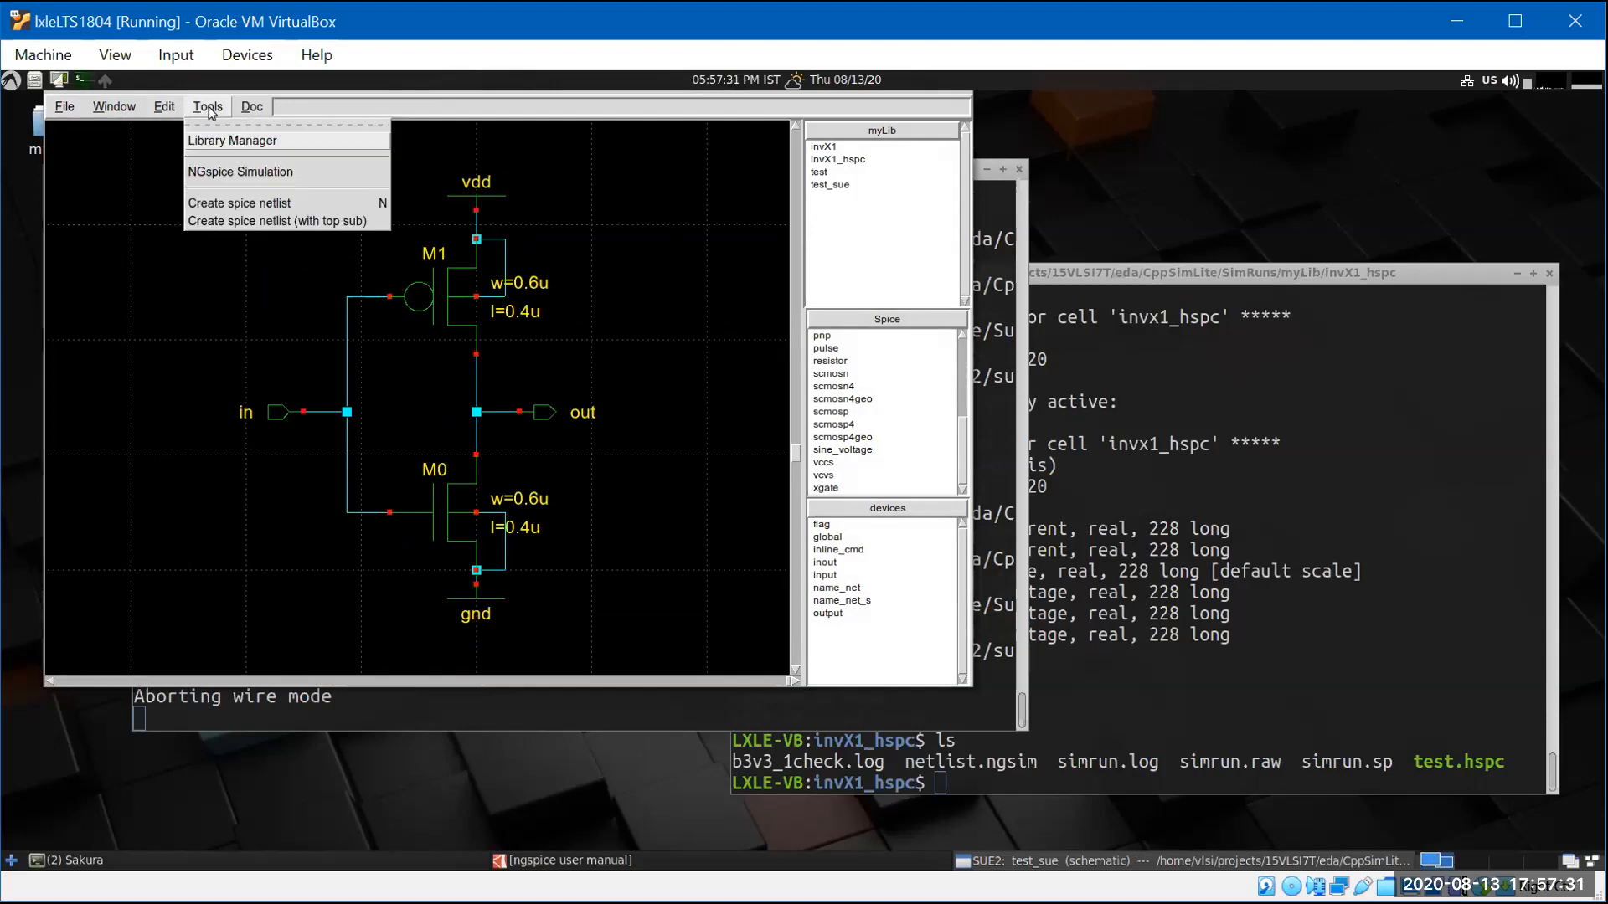
pyautogui.click(239, 224)
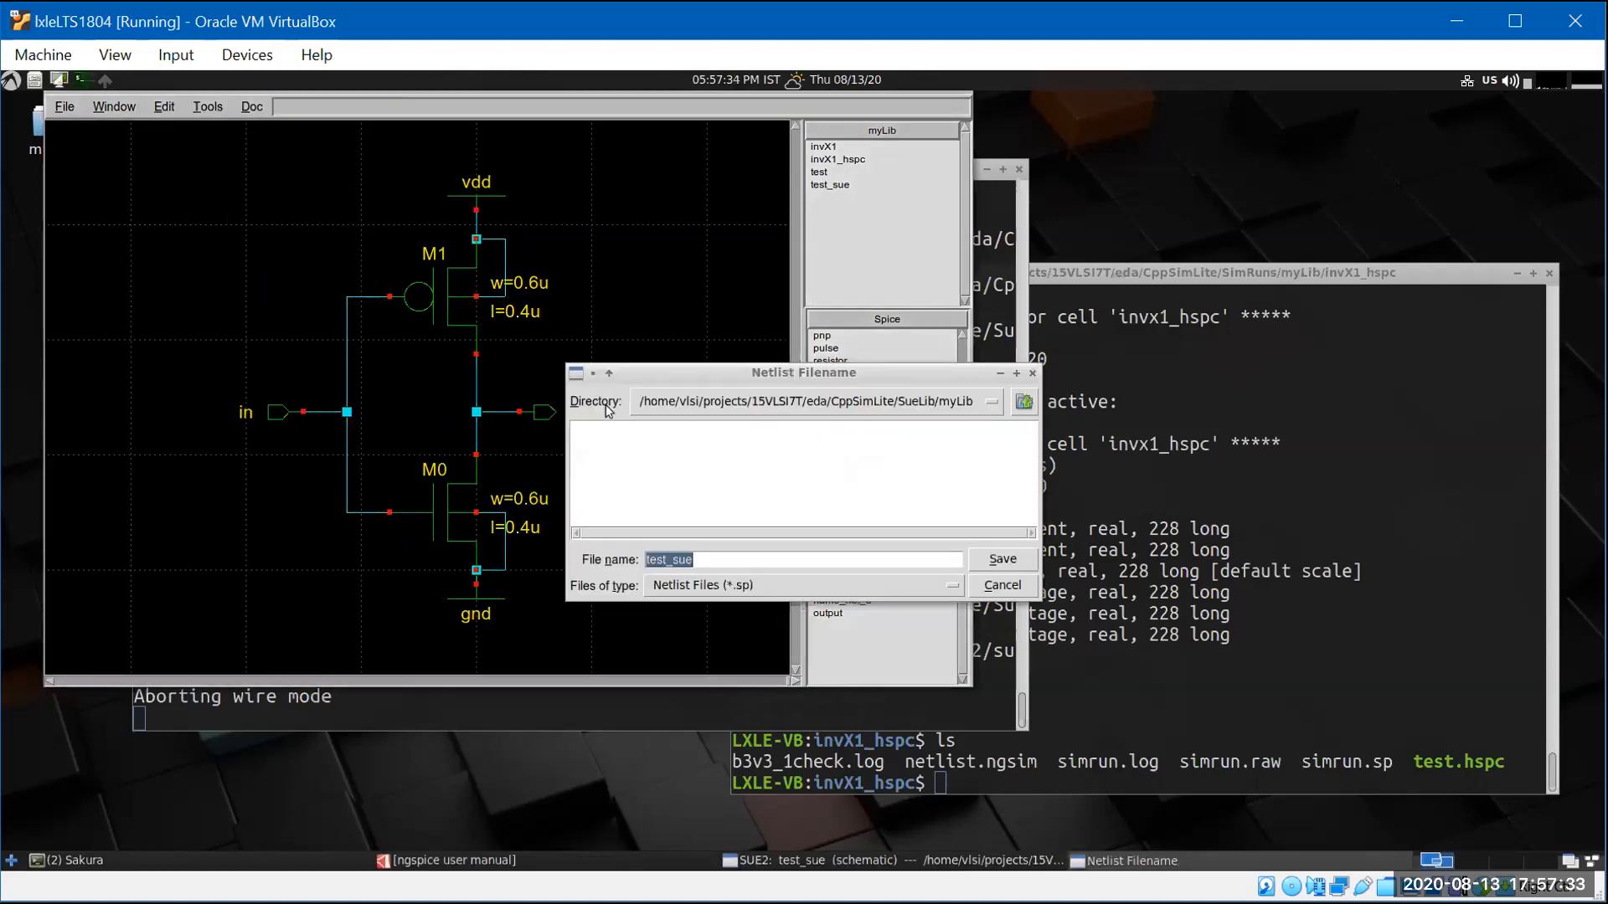
pyautogui.click(741, 585)
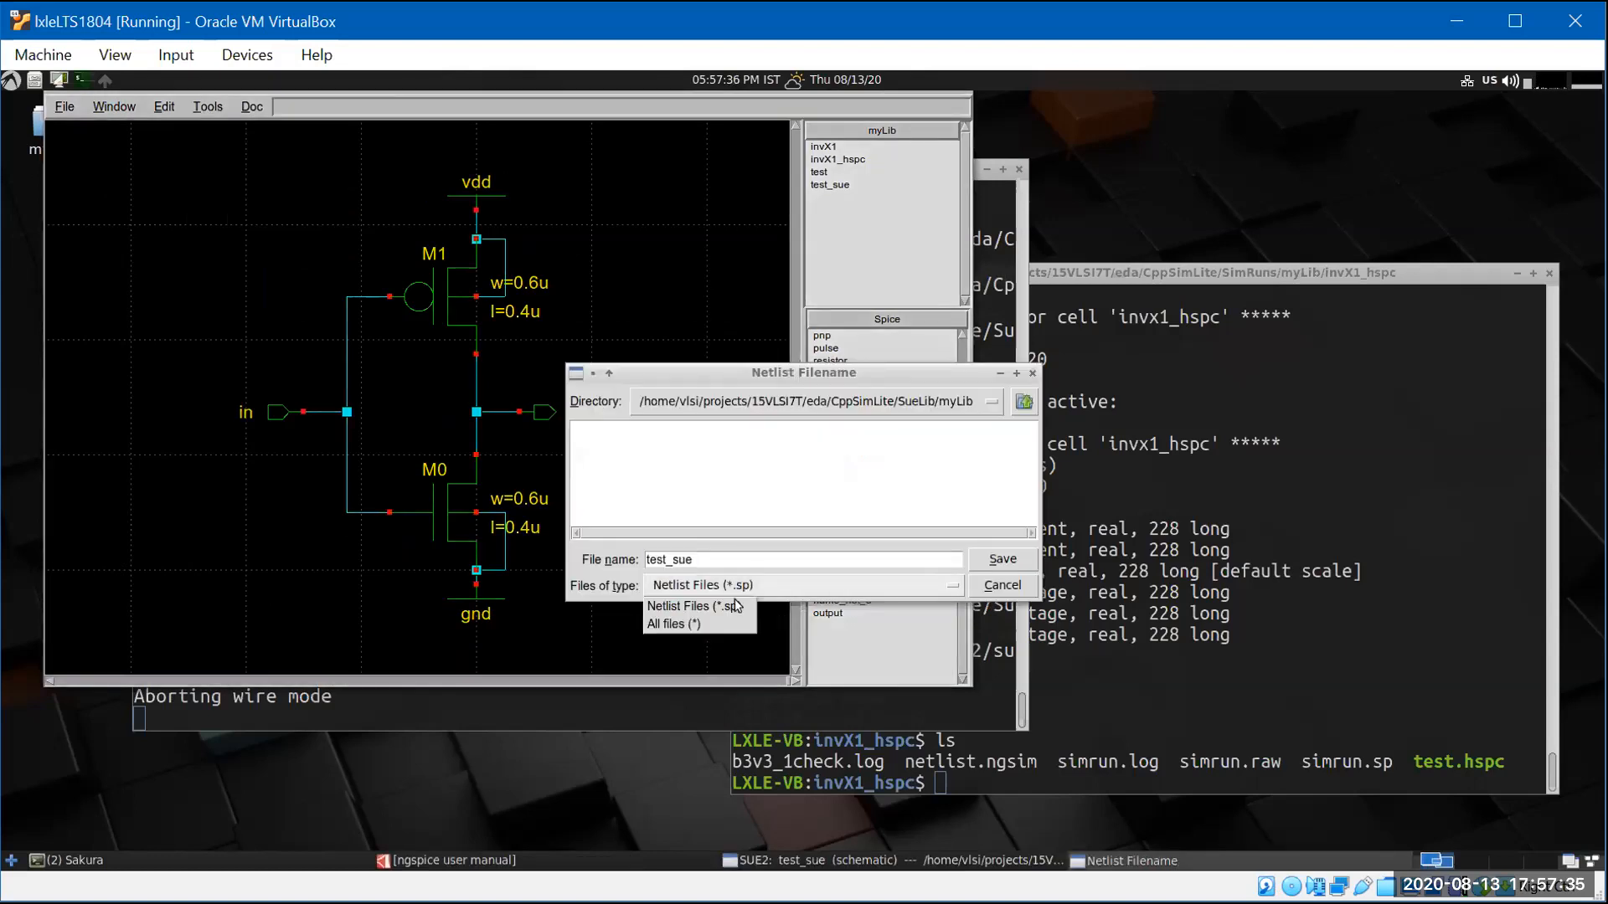
pyautogui.click(688, 624)
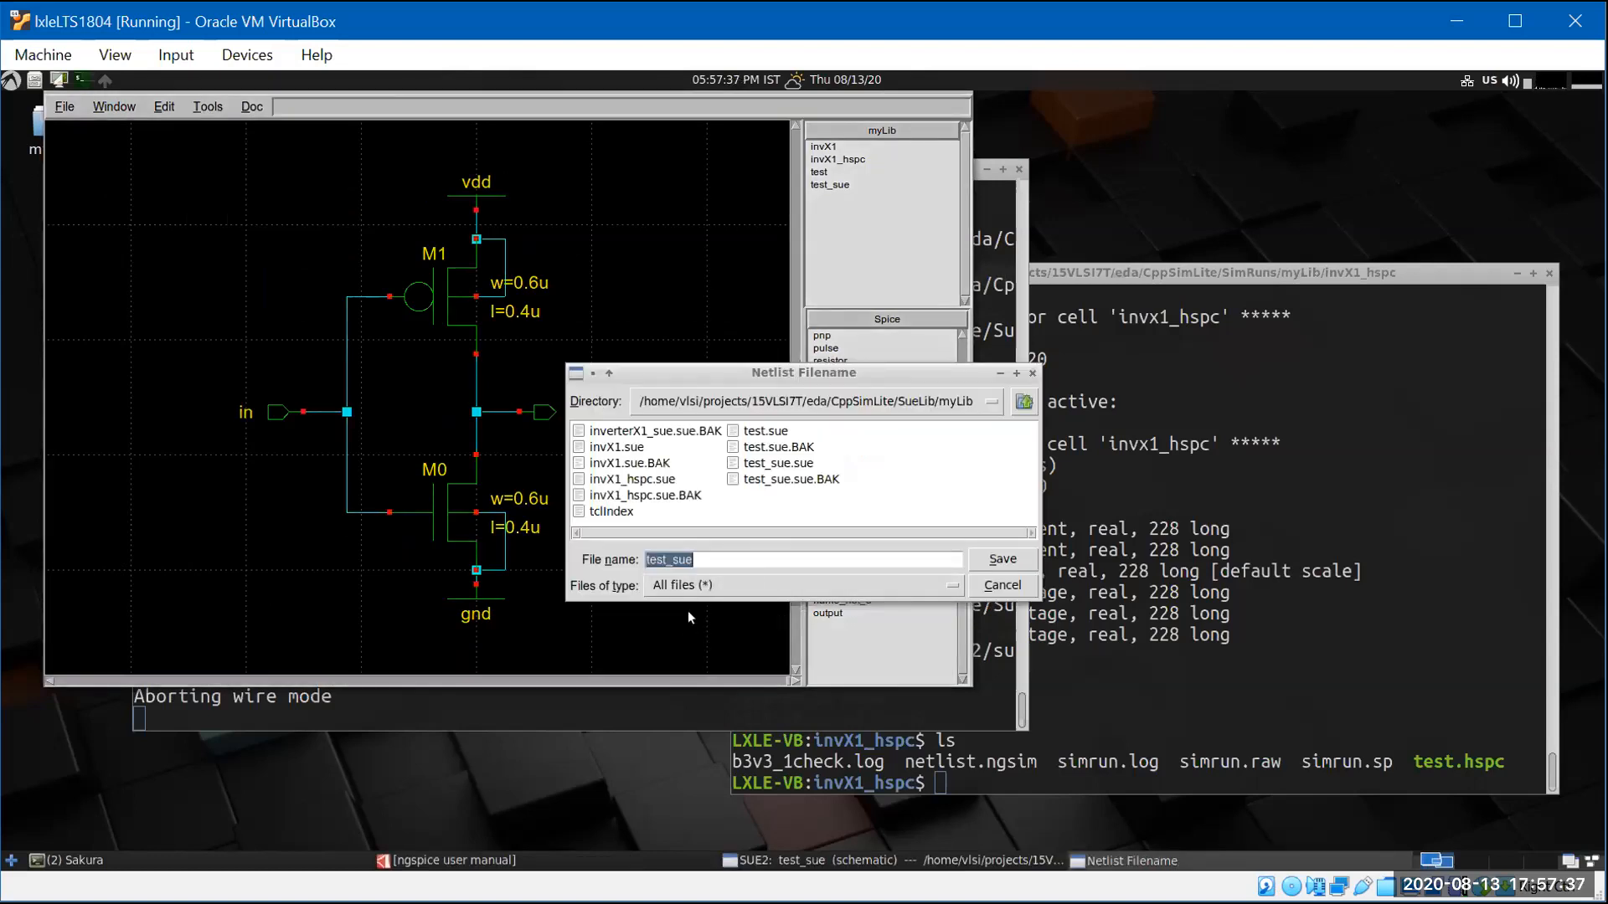
pyautogui.click(743, 561)
pyautogui.click(1005, 561)
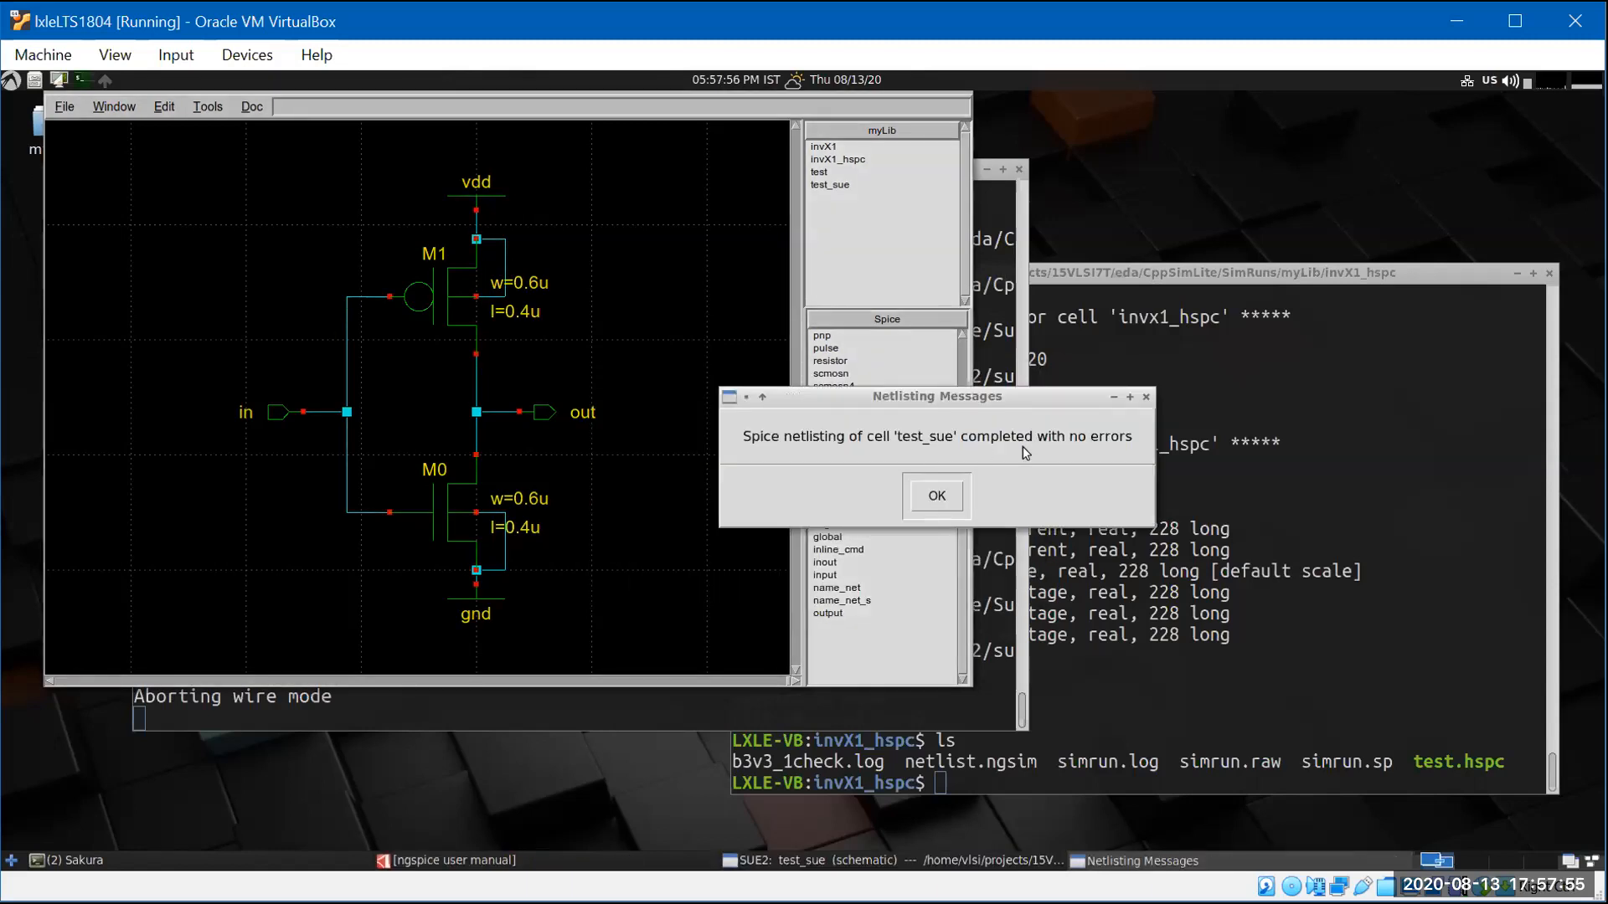
pyautogui.click(933, 498)
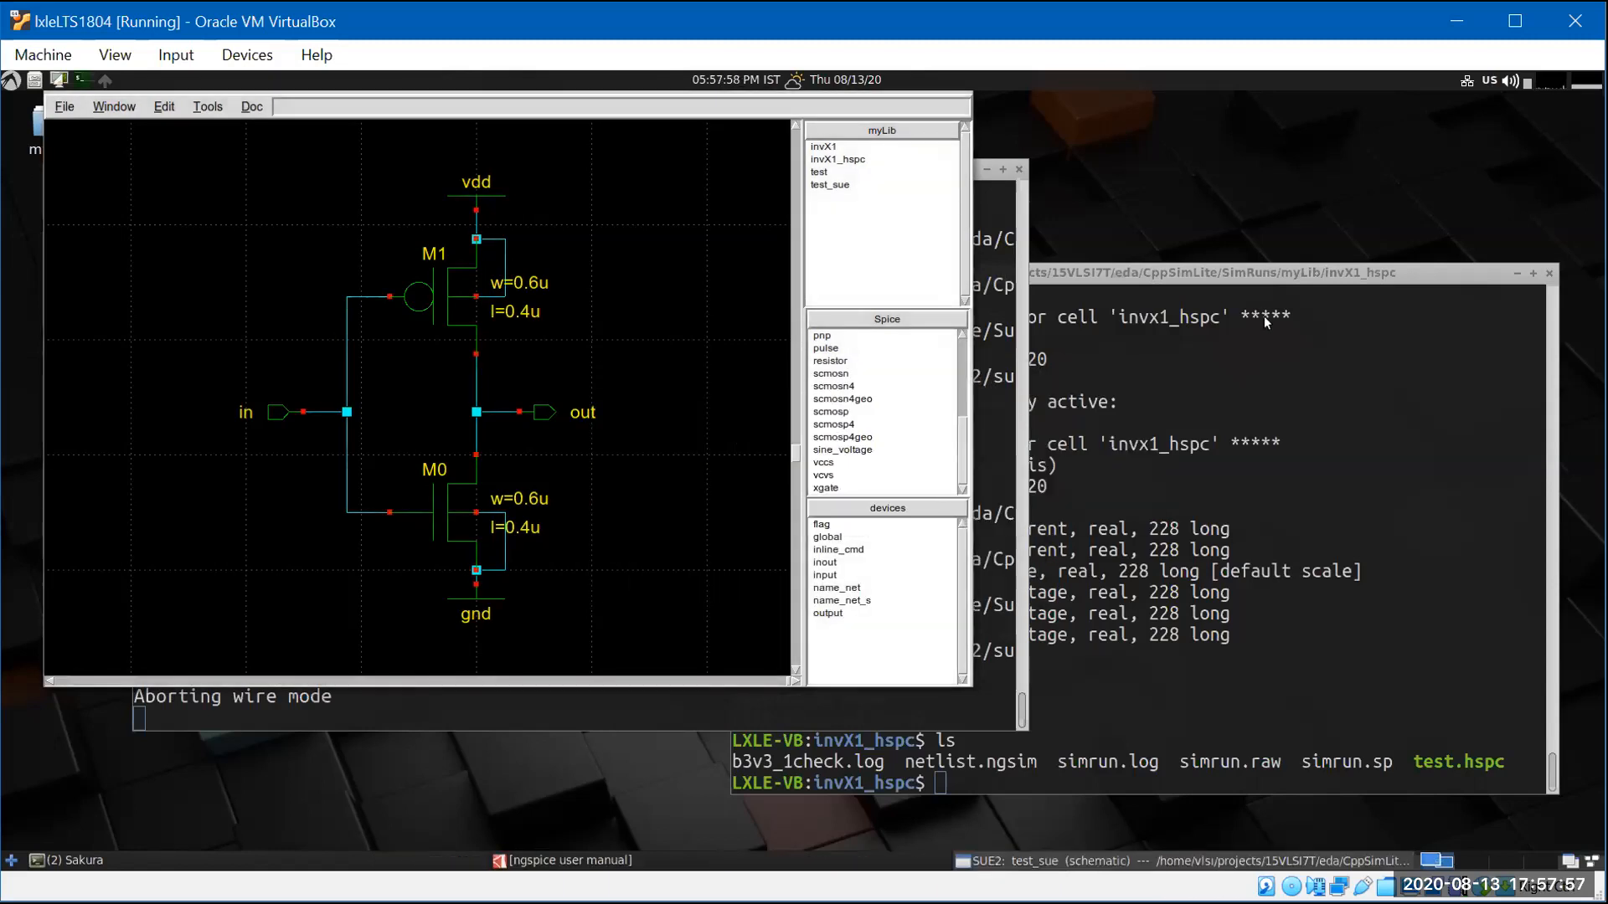
# - Switch to the terminal in invX1_hspc and change the directory to ../../../Netlist/
pyautogui.click(1245, 412)
pyautogui.write('cd ')
pyautogui.write('../.')
pyautogui.write('../')
pyautogui.press('BackSpace')
pyautogui.press('BackSpace')
pyautogui.write('/Netl')
pyautogui.press('BackSpace')
pyautogui.press('BackSpace')
pyautogui.press('BackSpace')
pyautogui.press('BackSpace')
pyautogui.press('Tab')
pyautogui.press('Tab')
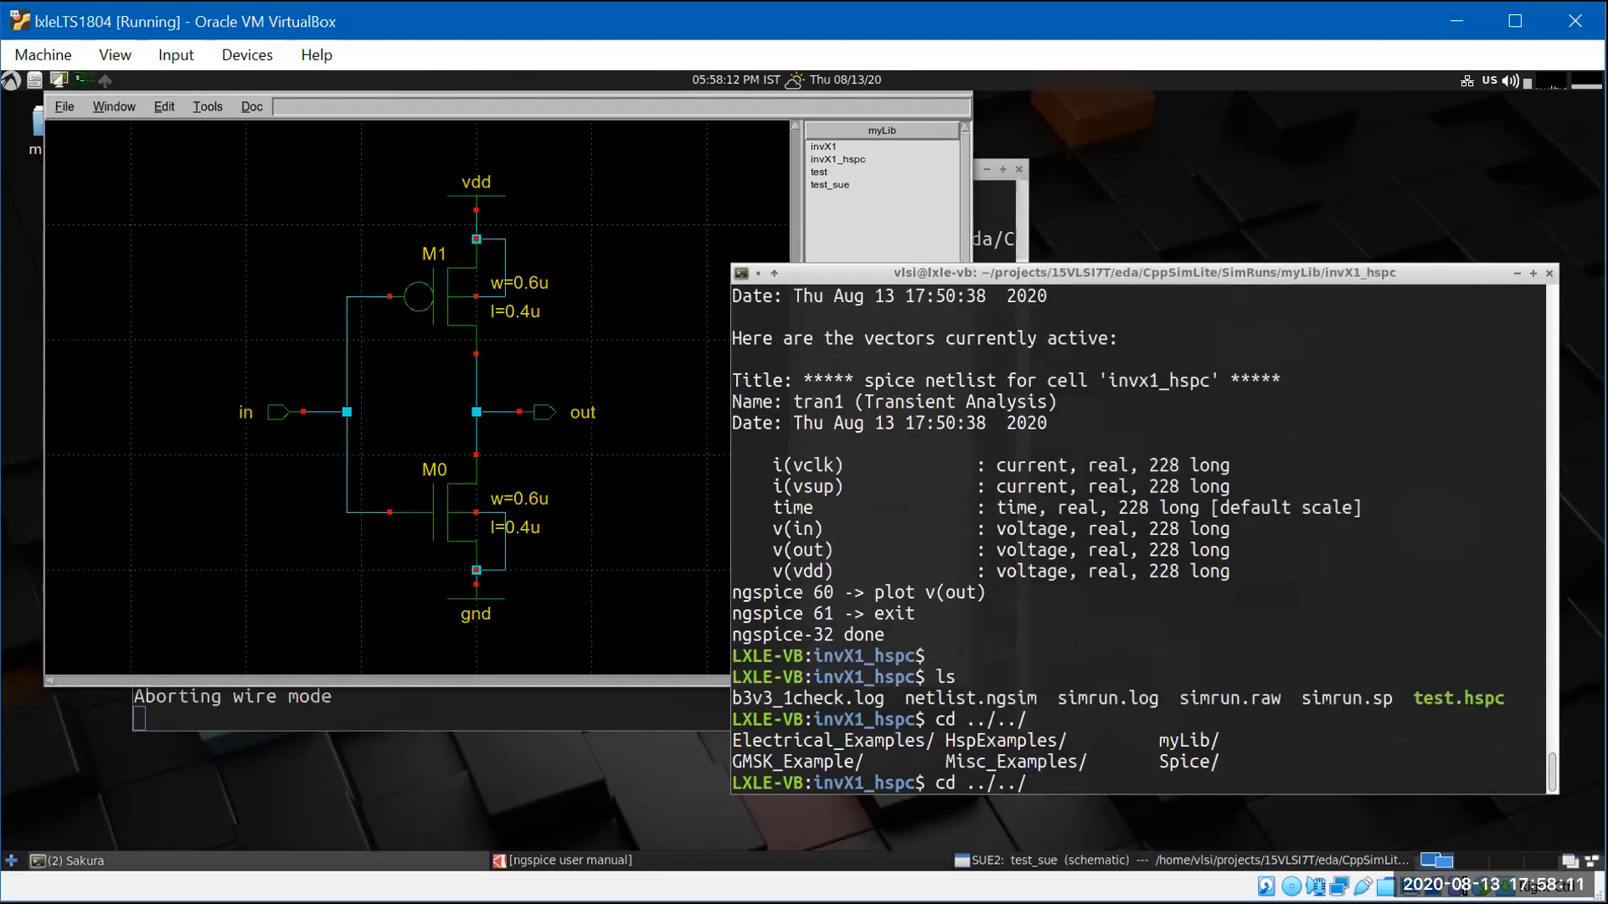
pyautogui.write('../Net')
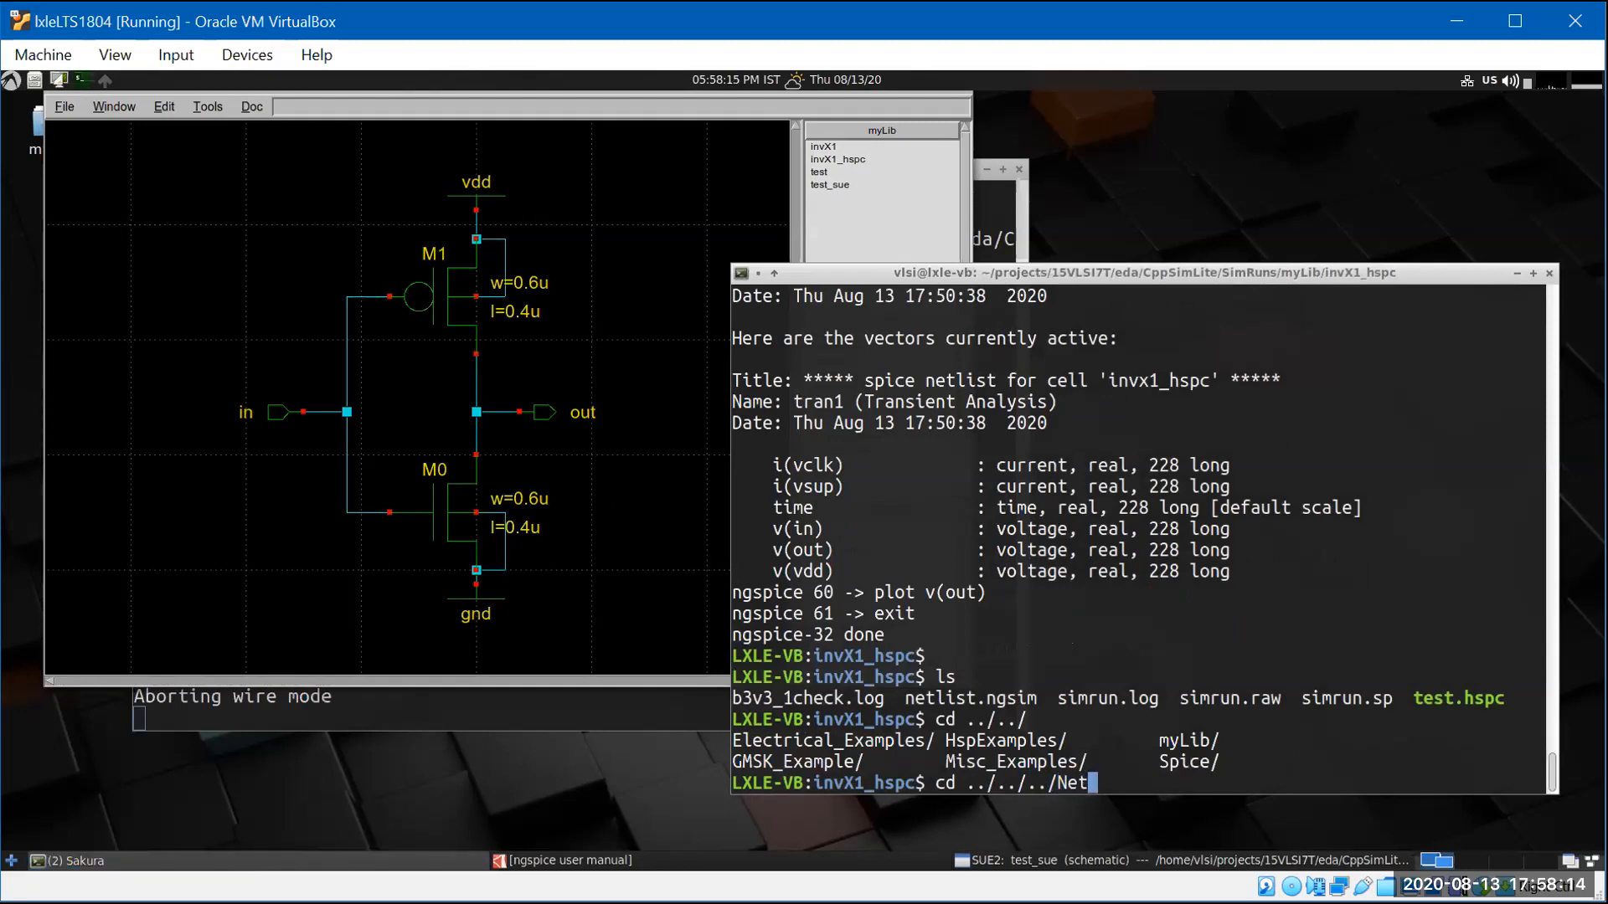
pyautogui.press('Tab')
pyautogui.press('Return')
# - List the files in the Netlist directory and print its full path
pyautogui.write('ls')
pyautogui.press('Return')
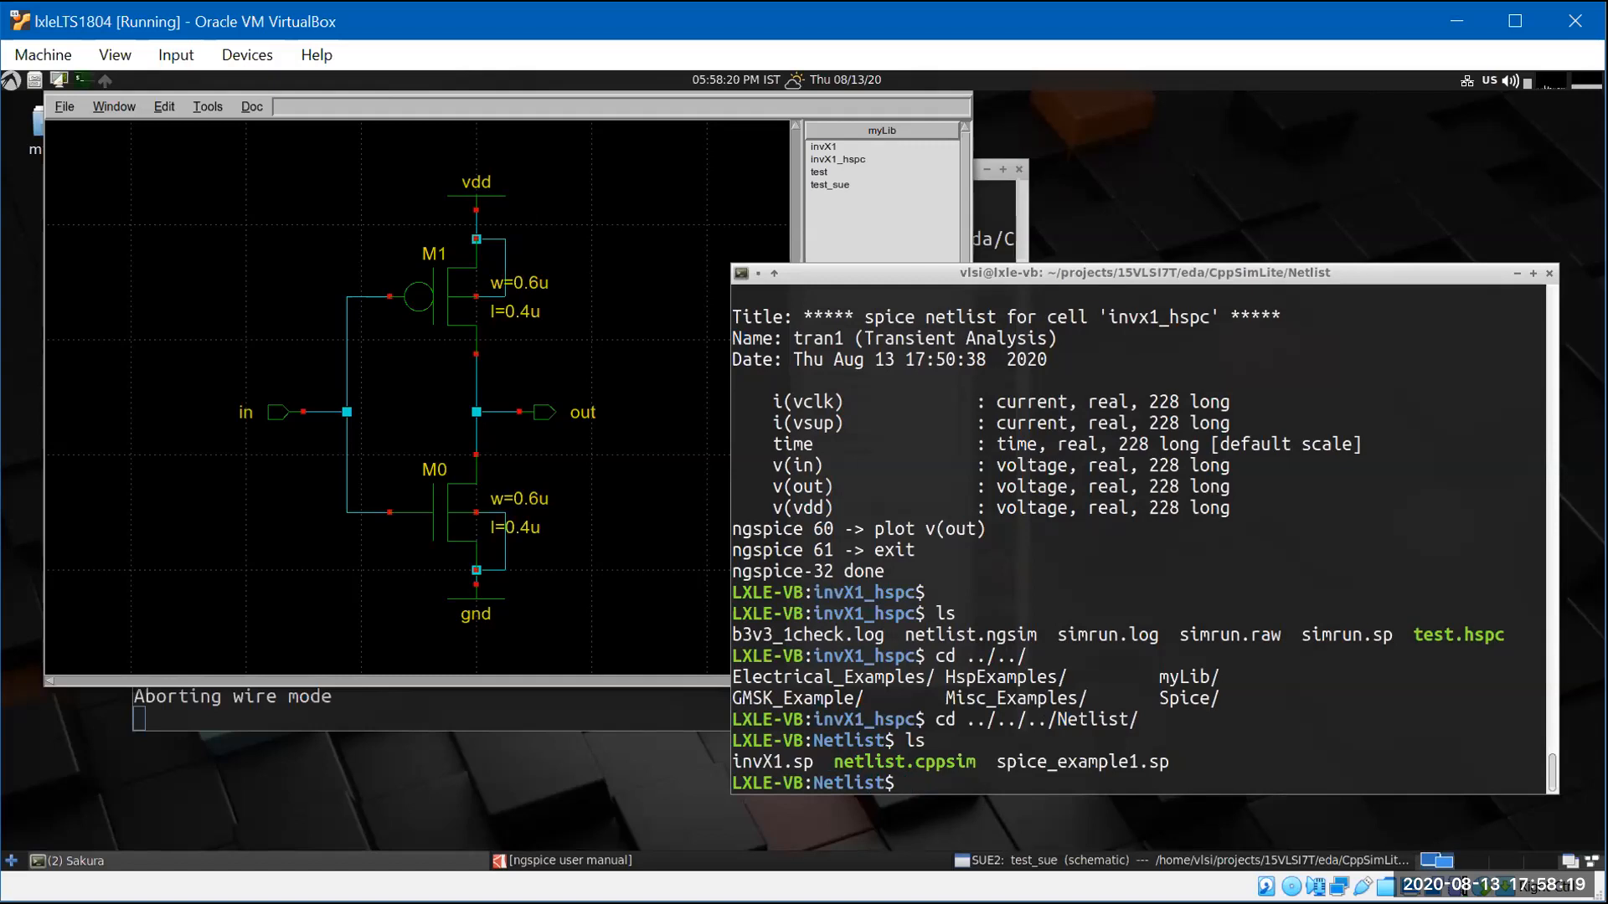
pyautogui.write('pwd')
pyautogui.press('Return')
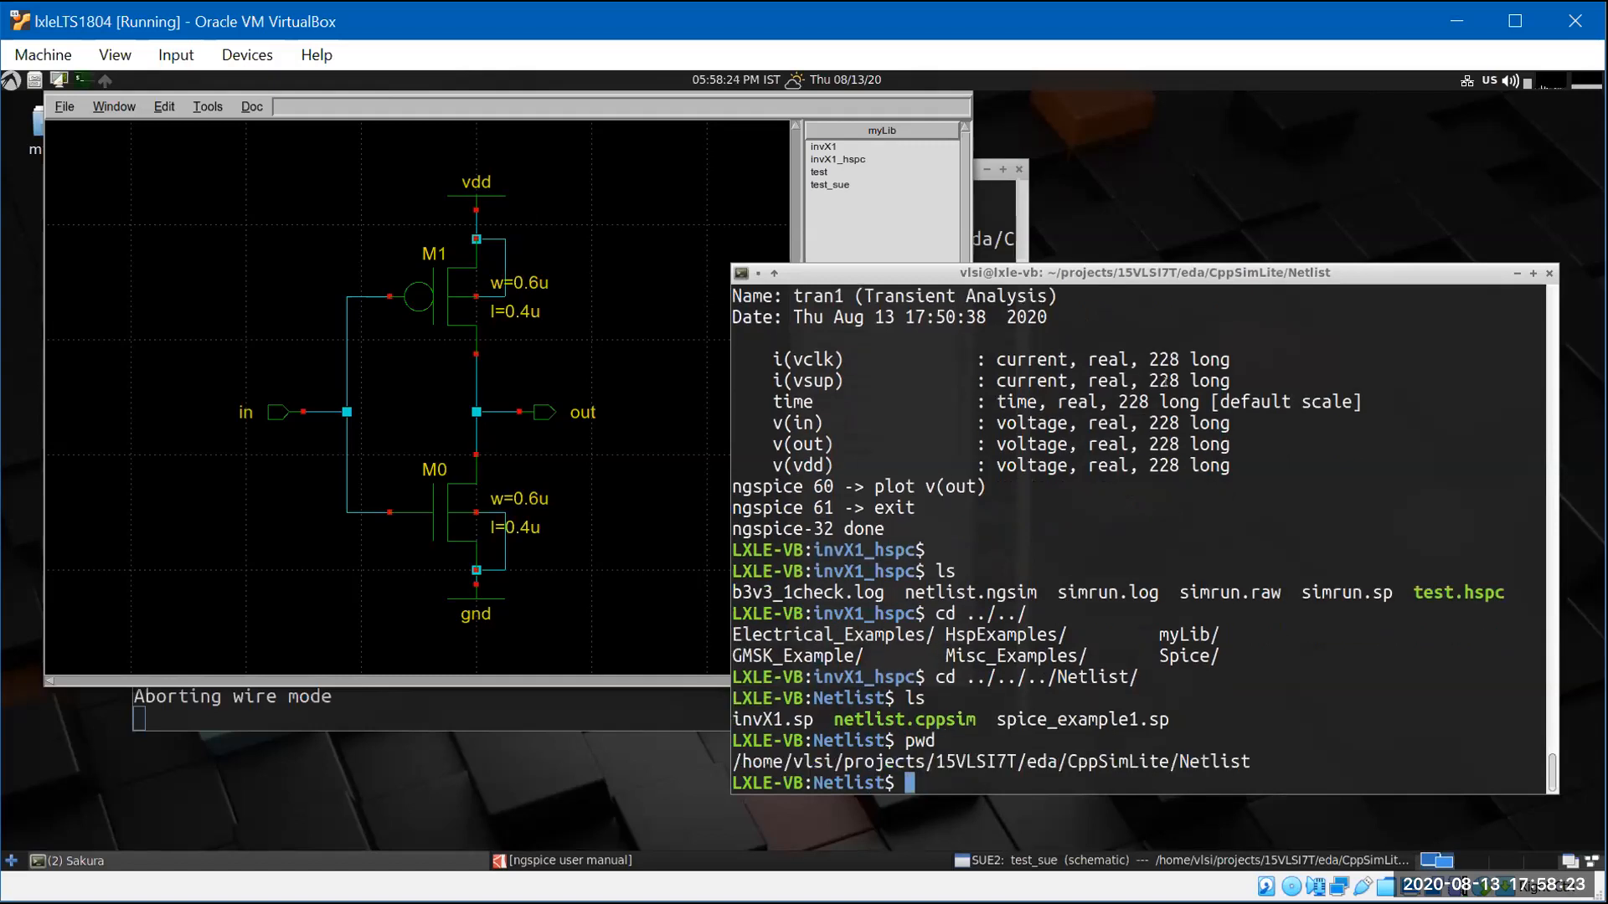
# - Create the Spice netlist with top sub again, saved as test_sue in the CppSimLite/Netlist directory with file type All files (*)
pyautogui.click(223, 112)
pyautogui.click(224, 219)
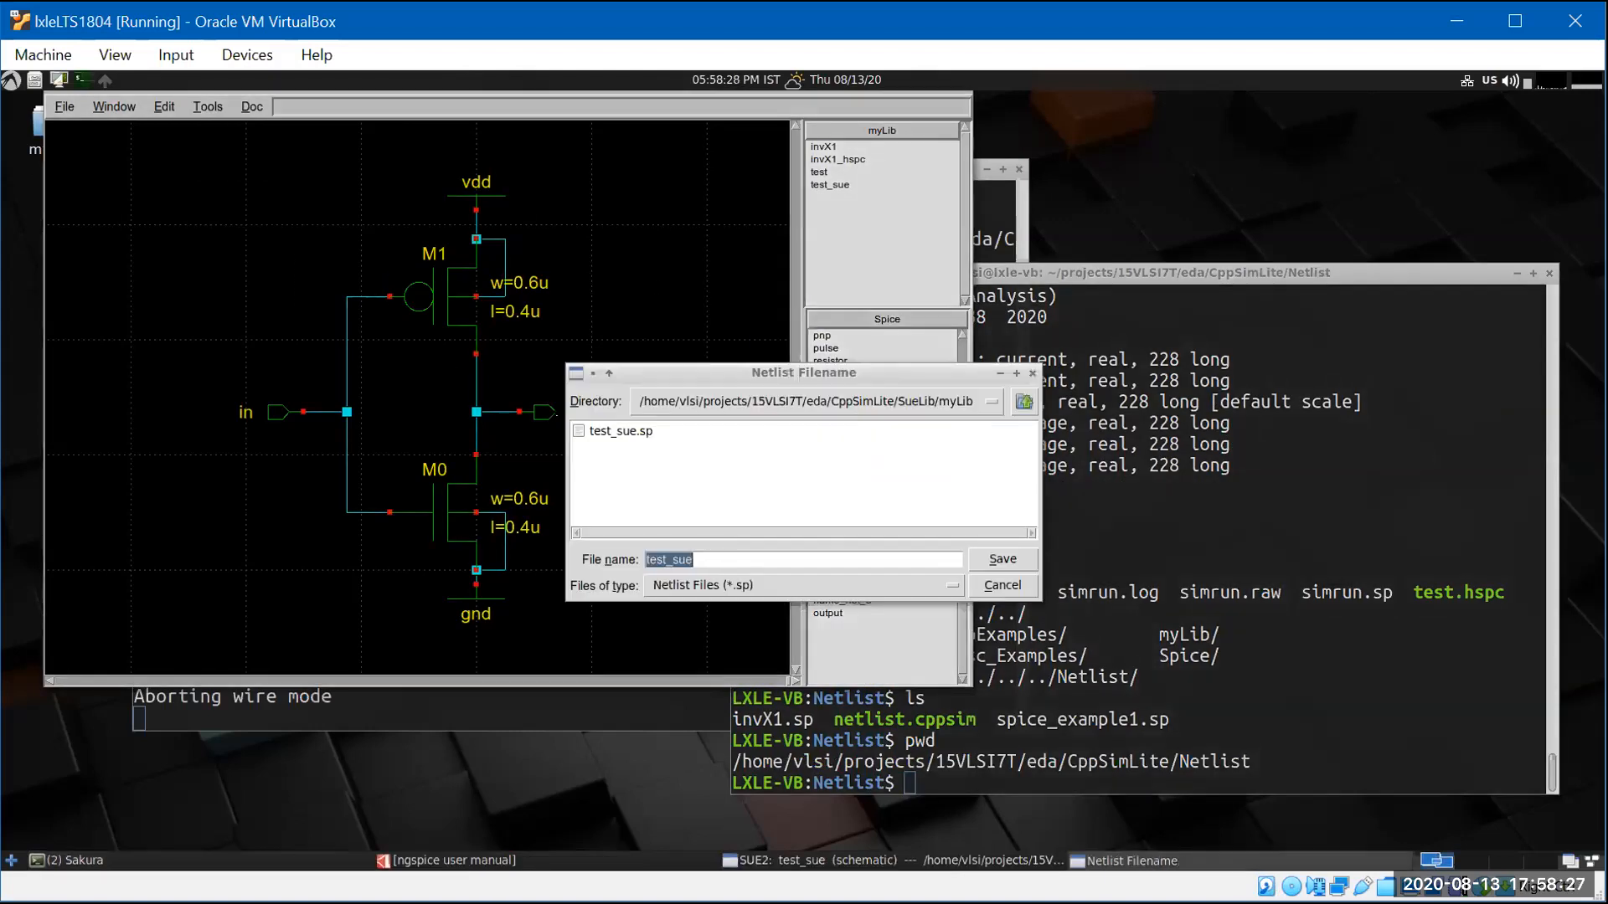
pyautogui.click(957, 405)
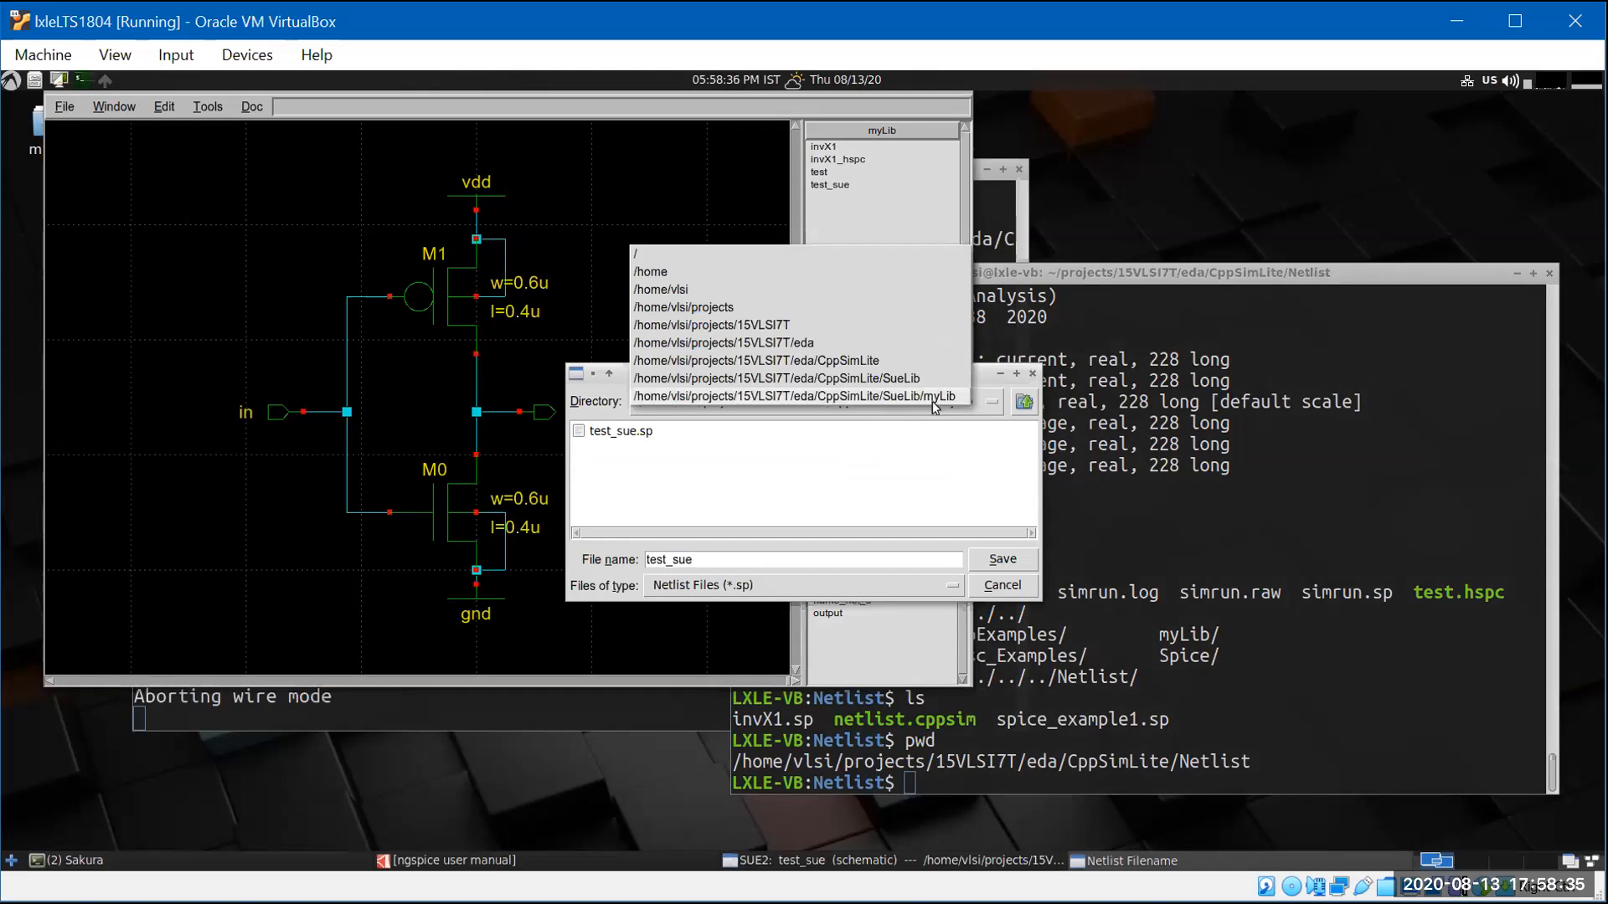
pyautogui.click(867, 361)
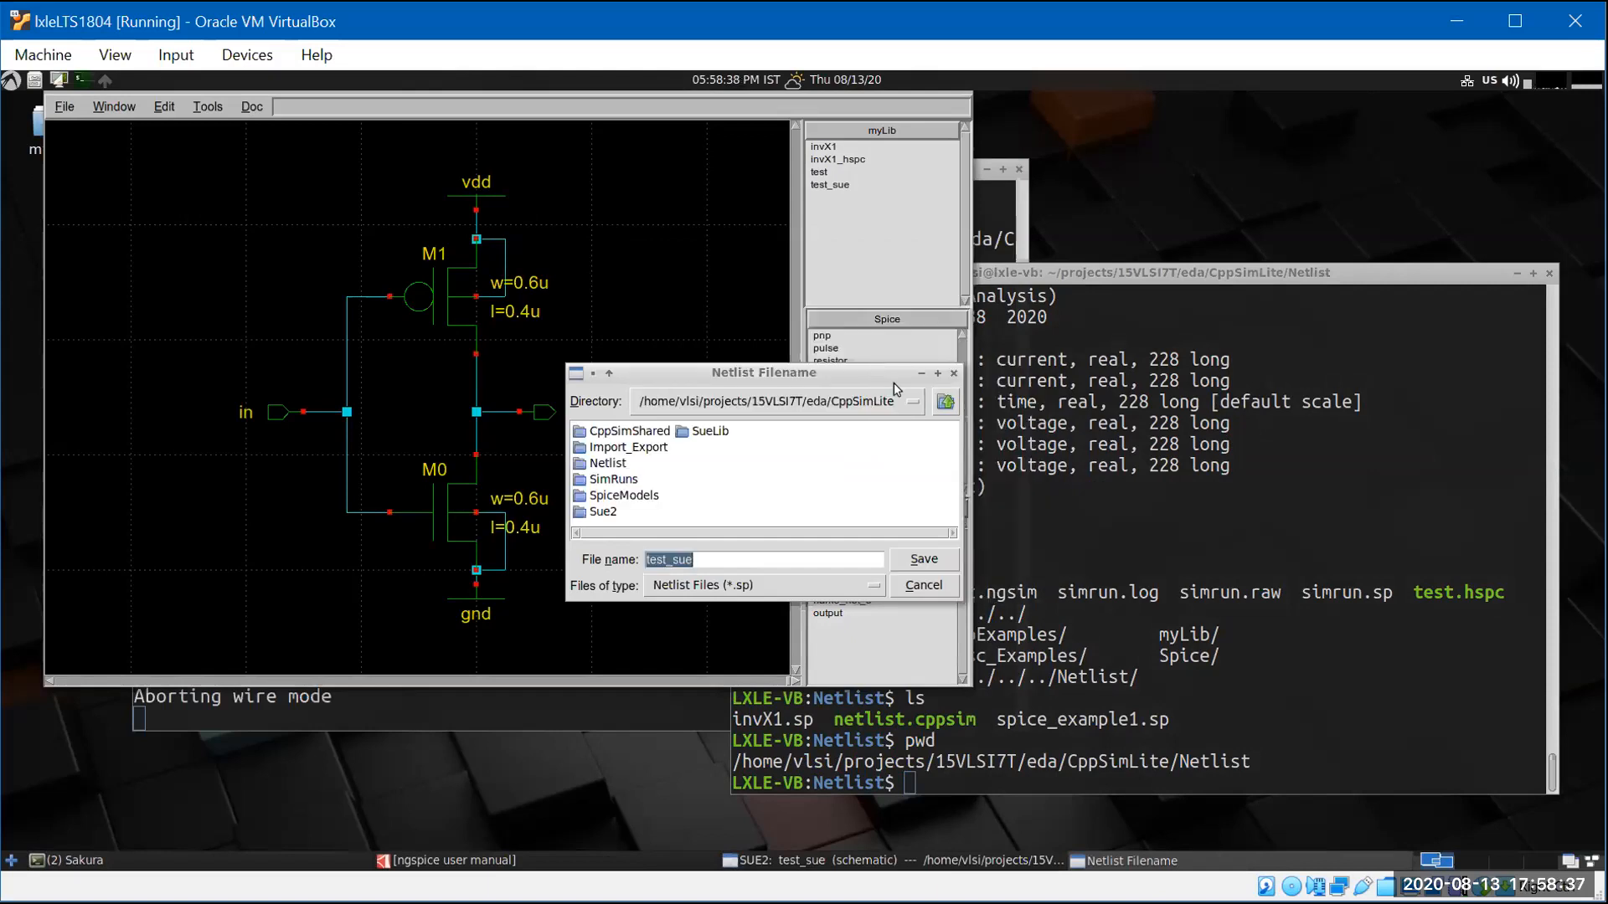
pyautogui.doubleClick(611, 463)
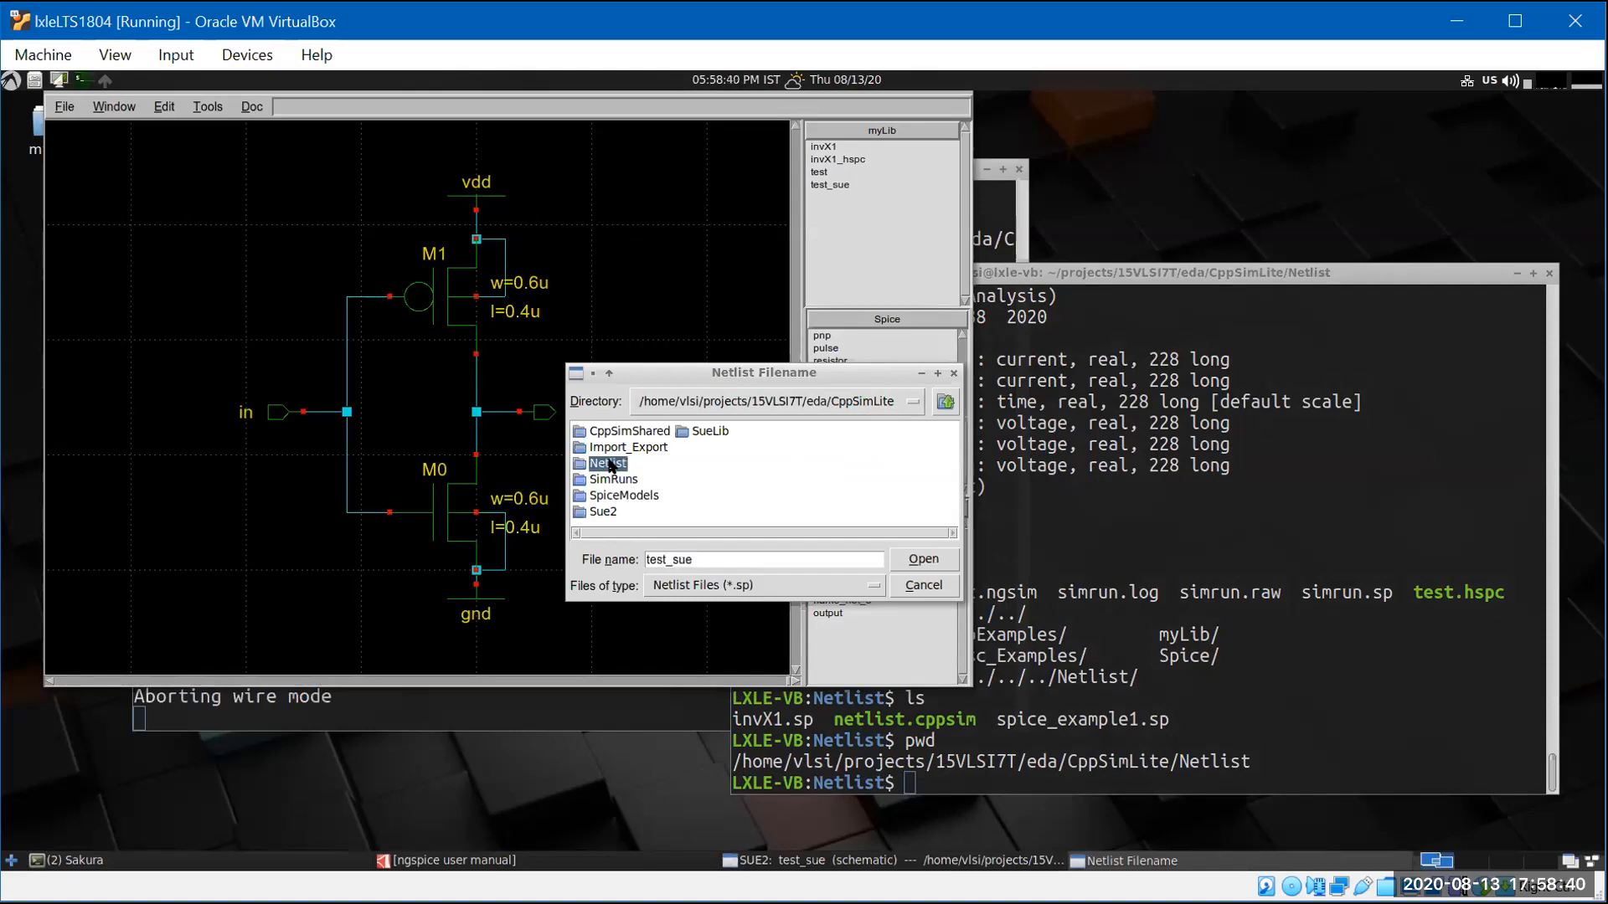
pyautogui.click(822, 585)
pyautogui.click(689, 625)
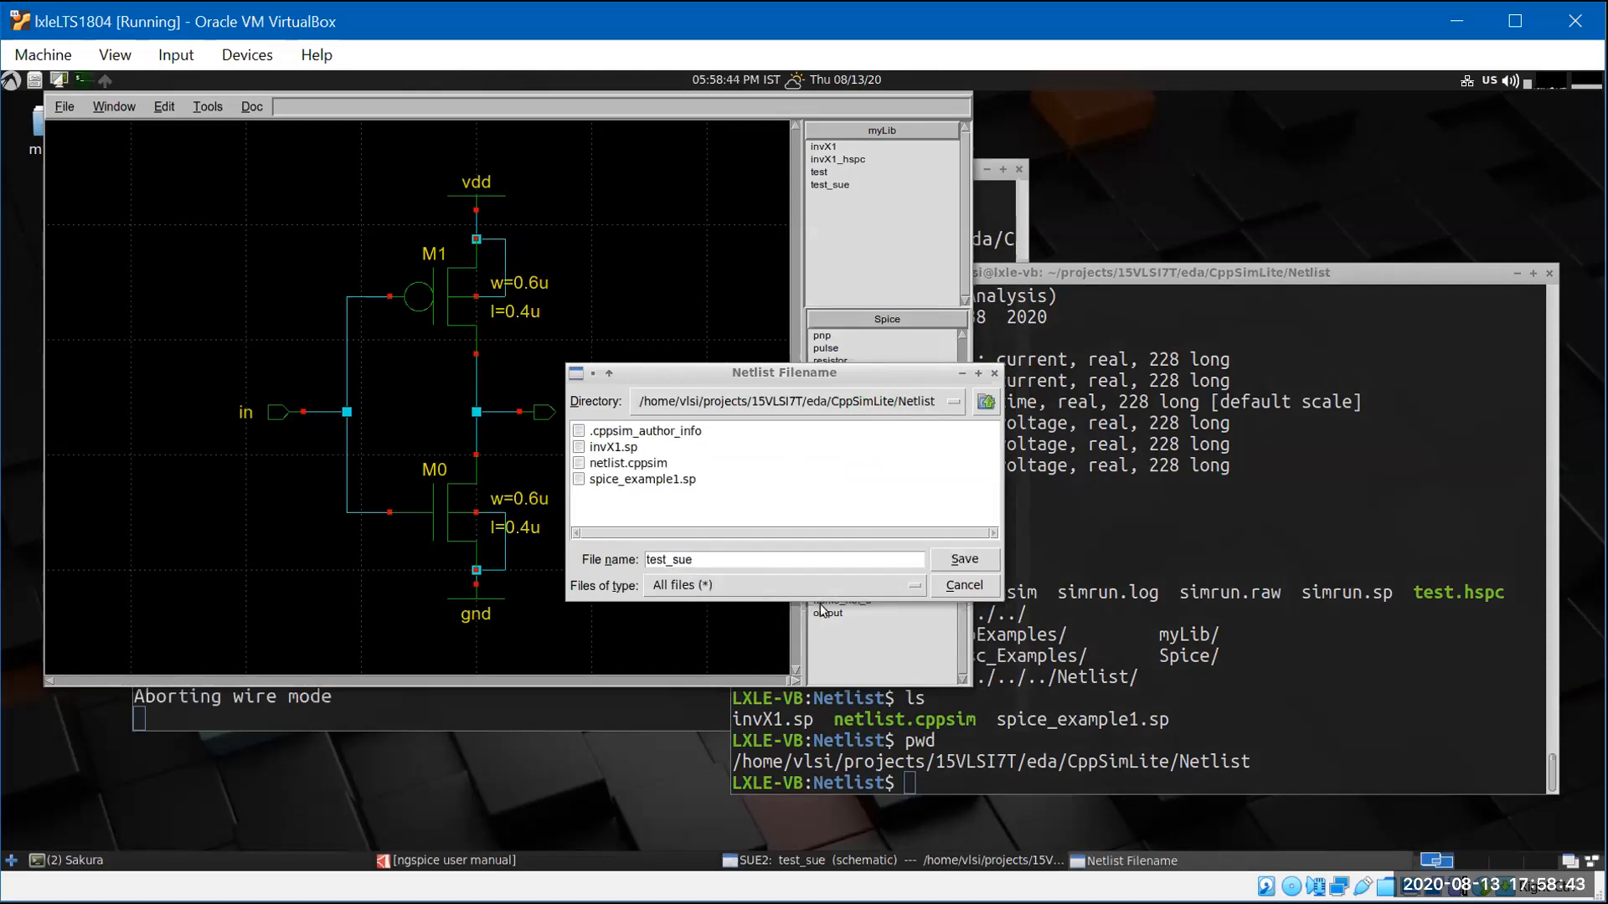
pyautogui.click(973, 566)
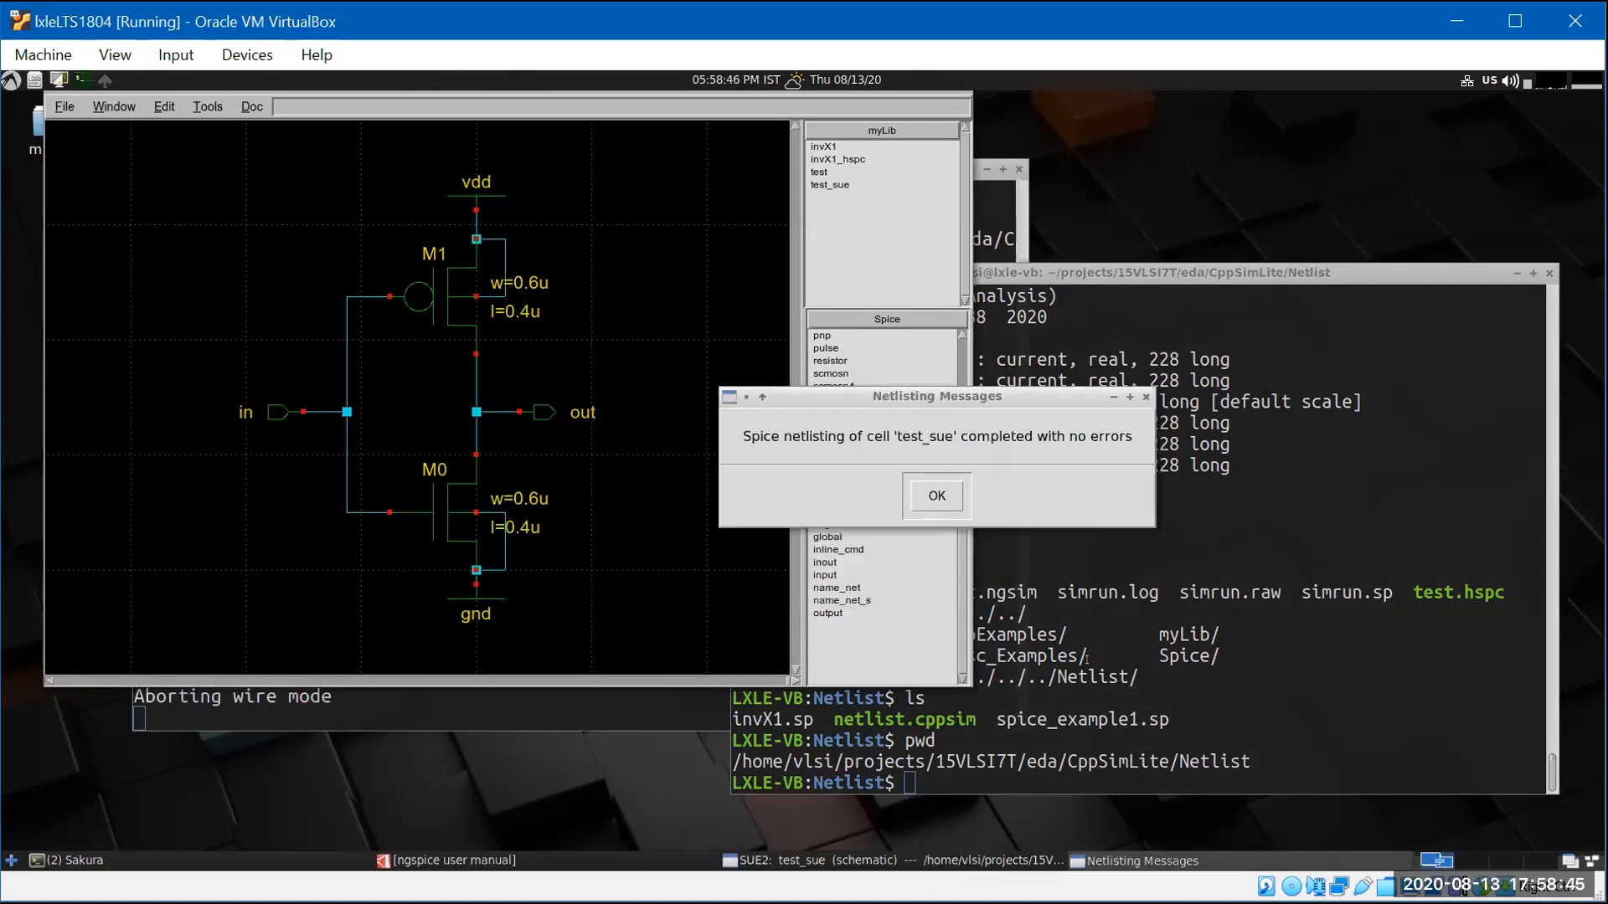
pyautogui.click(939, 498)
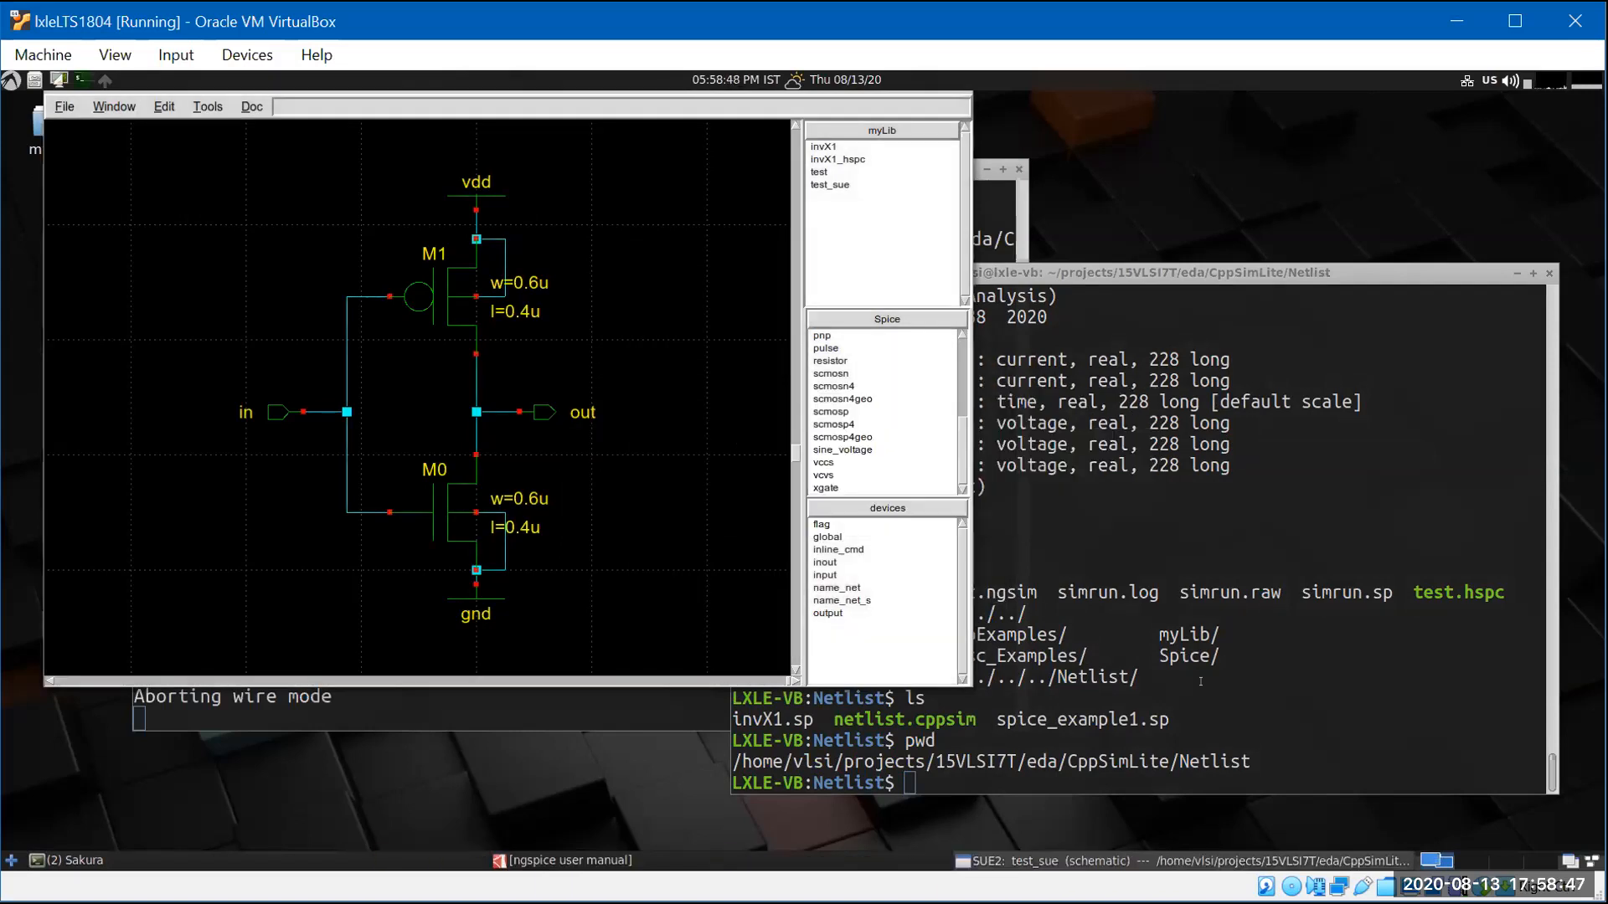
# - In the terminal, list the Netlist directory, view test_sue.sp in vim, and close it without changes
pyautogui.click(1200, 681)
pyautogui.press('Return')
pyautogui.press('Return')
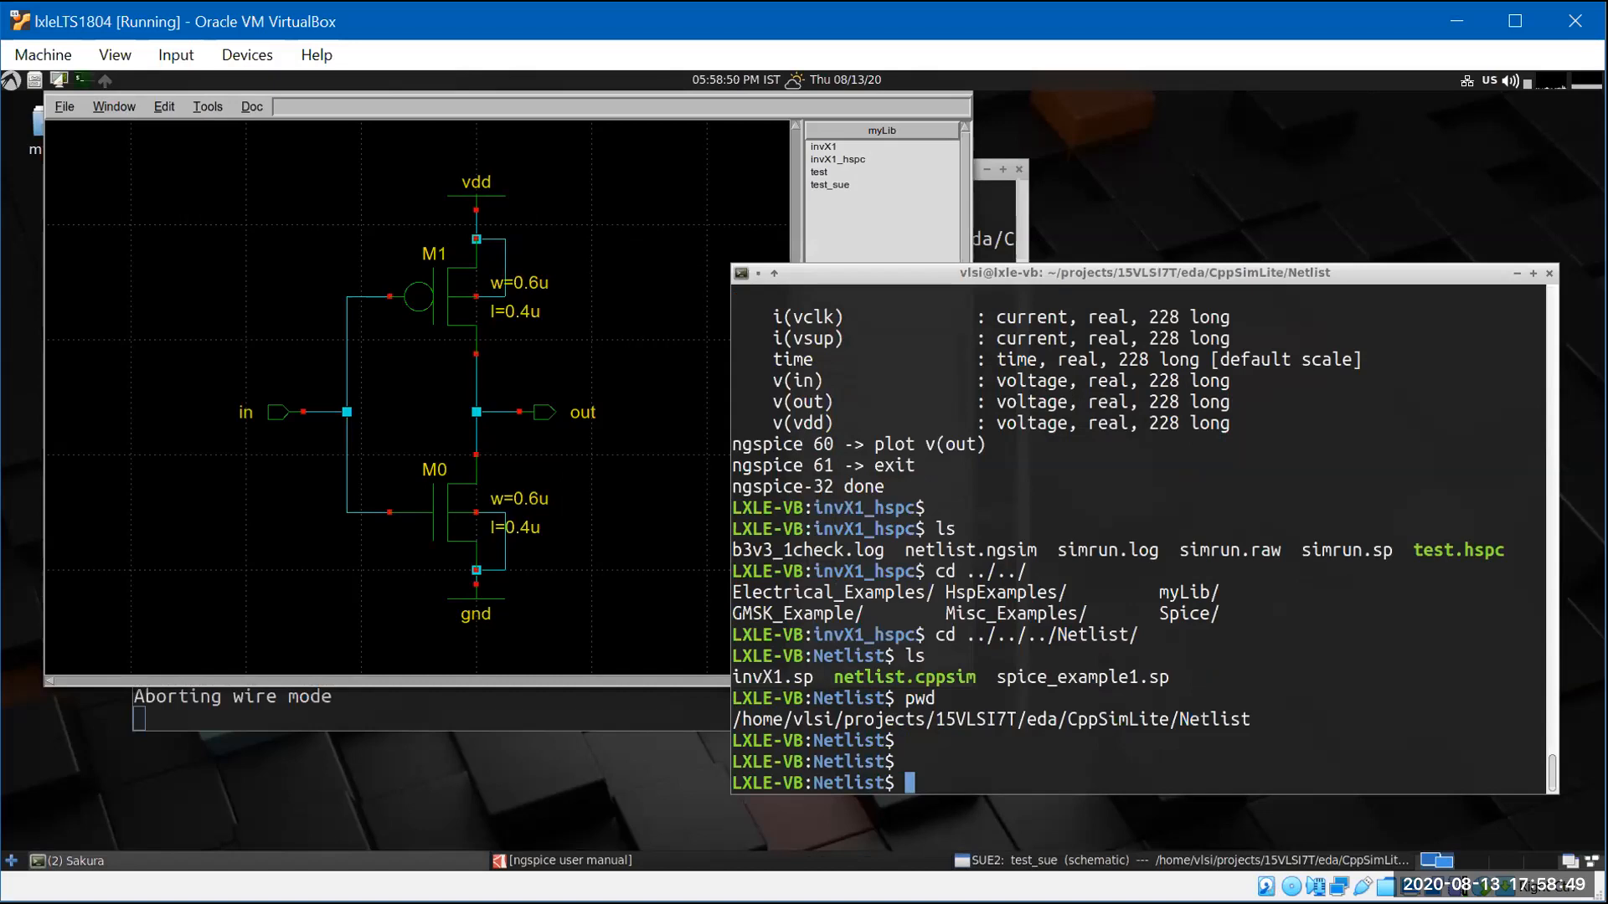
pyautogui.write('ls')
pyautogui.press('Return')
pyautogui.write('vim test_sue.sp')
pyautogui.press('Tab')
pyautogui.press('Return')
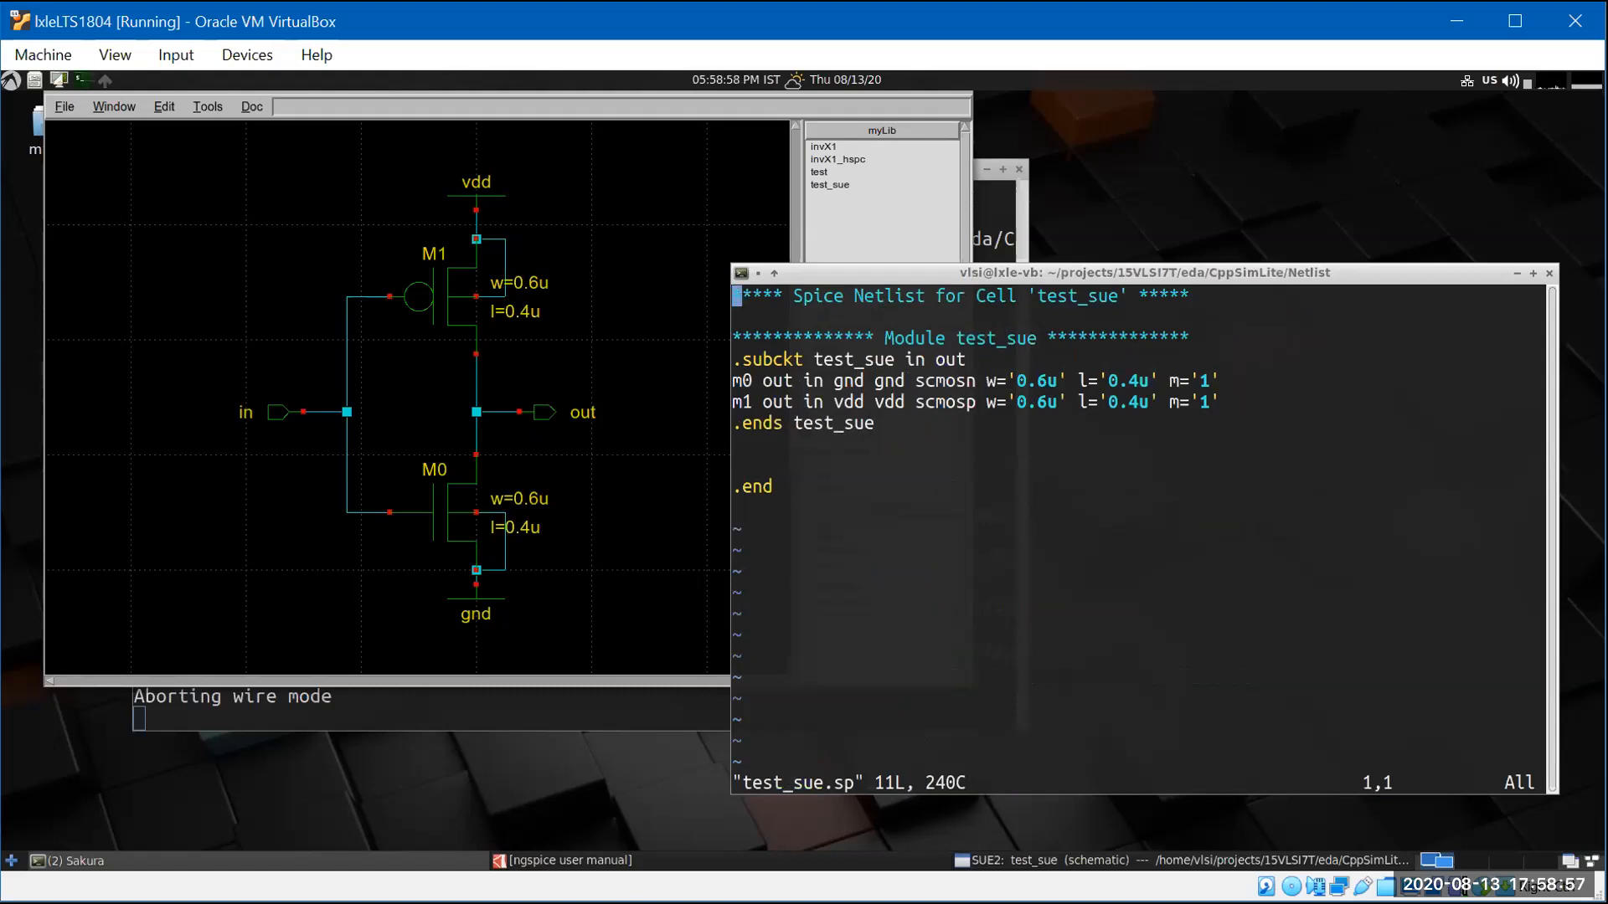
pyautogui.write(':q')
pyautogui.press('Return')
# - Return to the previous invX1_hspc directory, go up to SimRuns/myLib, and list its contents
pyautogui.write('cd -')
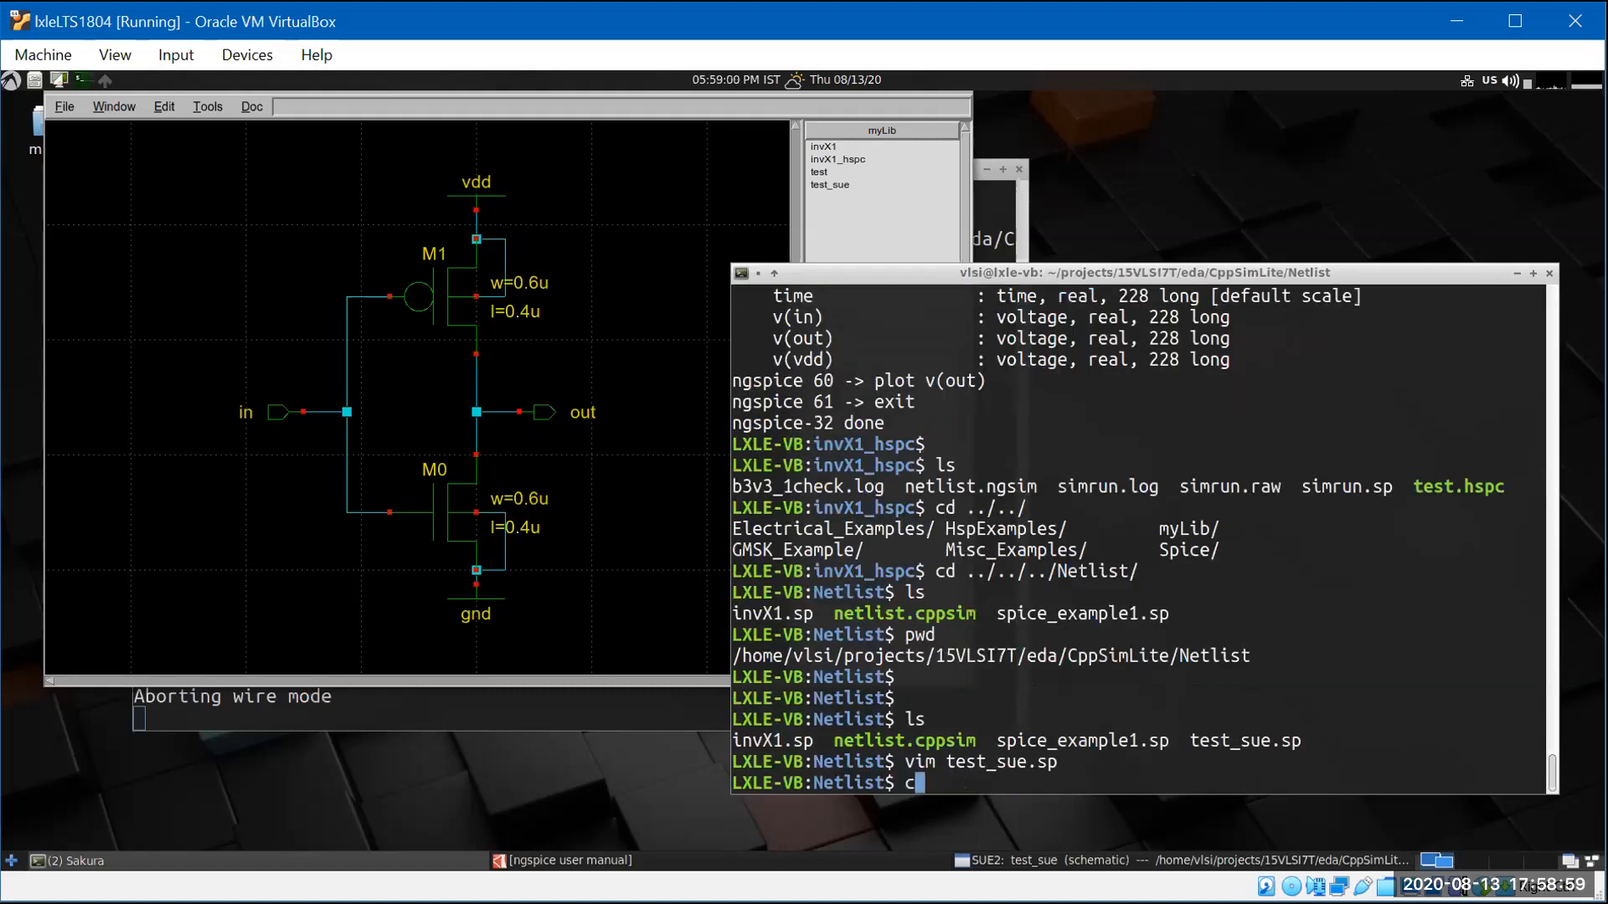
pyautogui.press('Return')
pyautogui.write('l')
pyautogui.press('BackSpace')
pyautogui.write('cd ..')
pyautogui.press('Return')
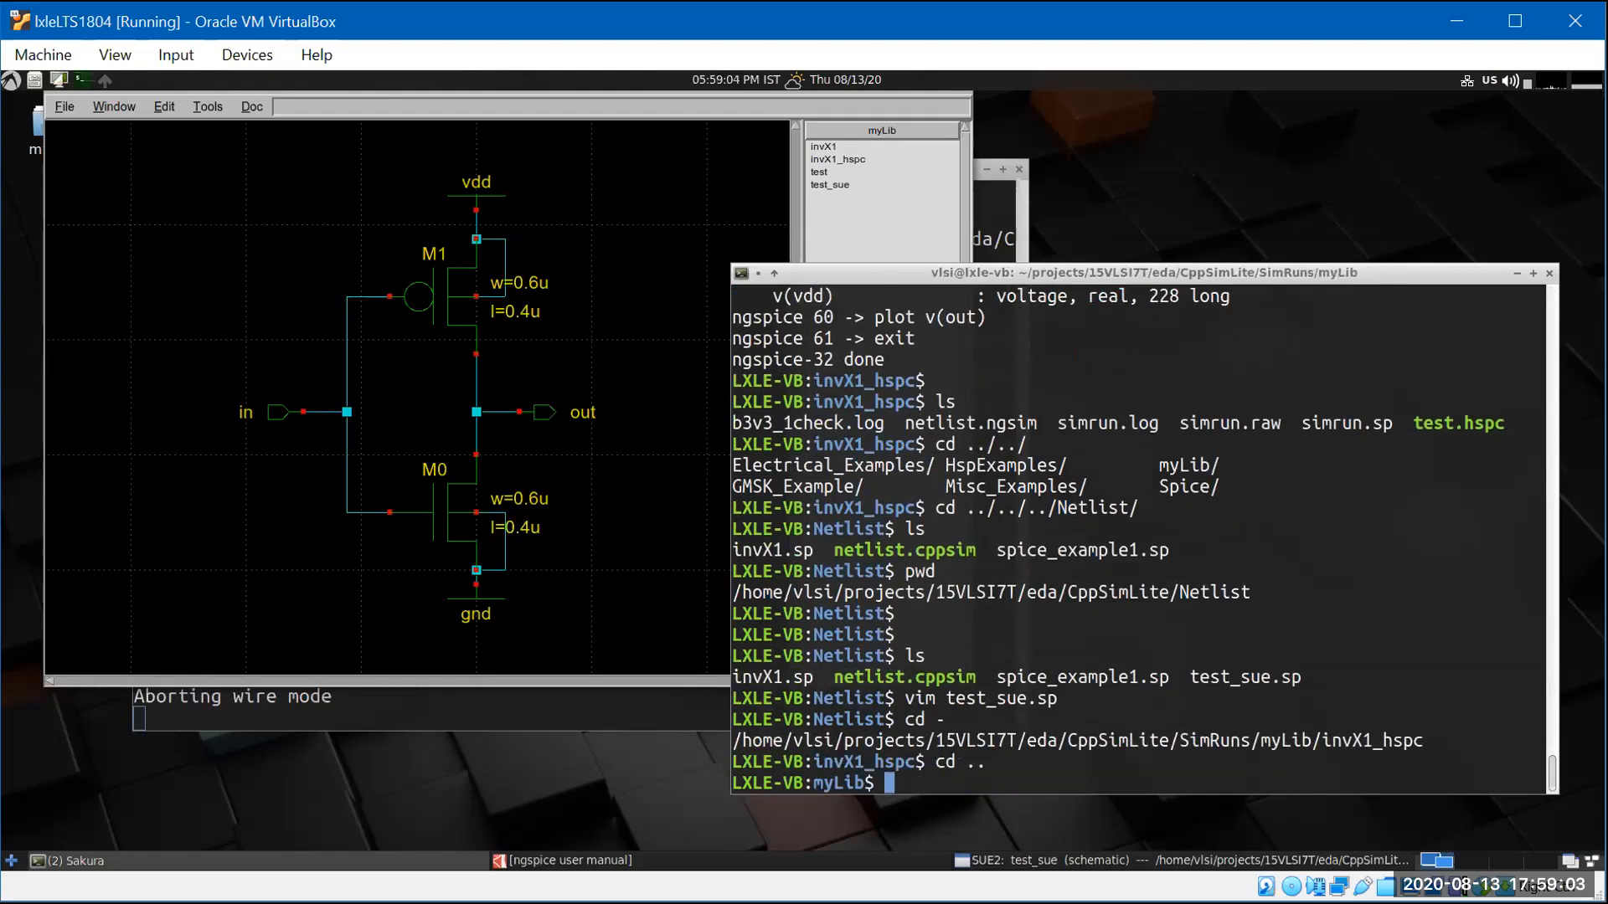
pyautogui.write('ls')
pyautogui.press('Return')
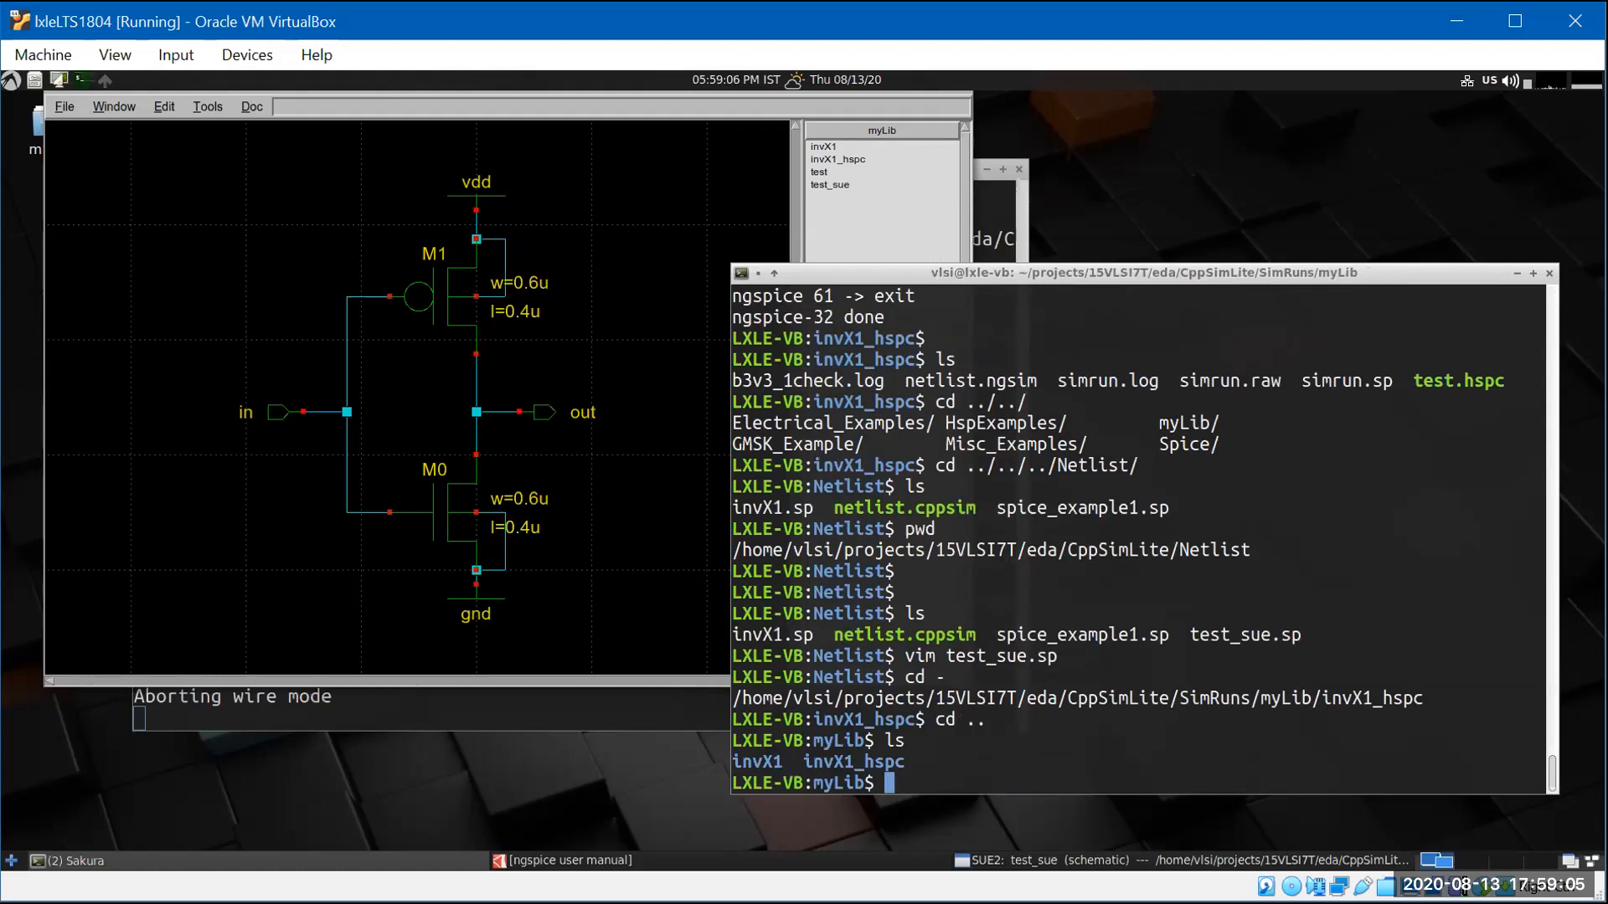
# - Create a directory named test_sue in myLib, change into it, and list its contents
pyautogui.write('mkdir test_sue')
pyautogui.press('Return')
pyautogui.write('cd test')
pyautogui.press('Tab')
pyautogui.press('Return')
pyautogui.write('ls')
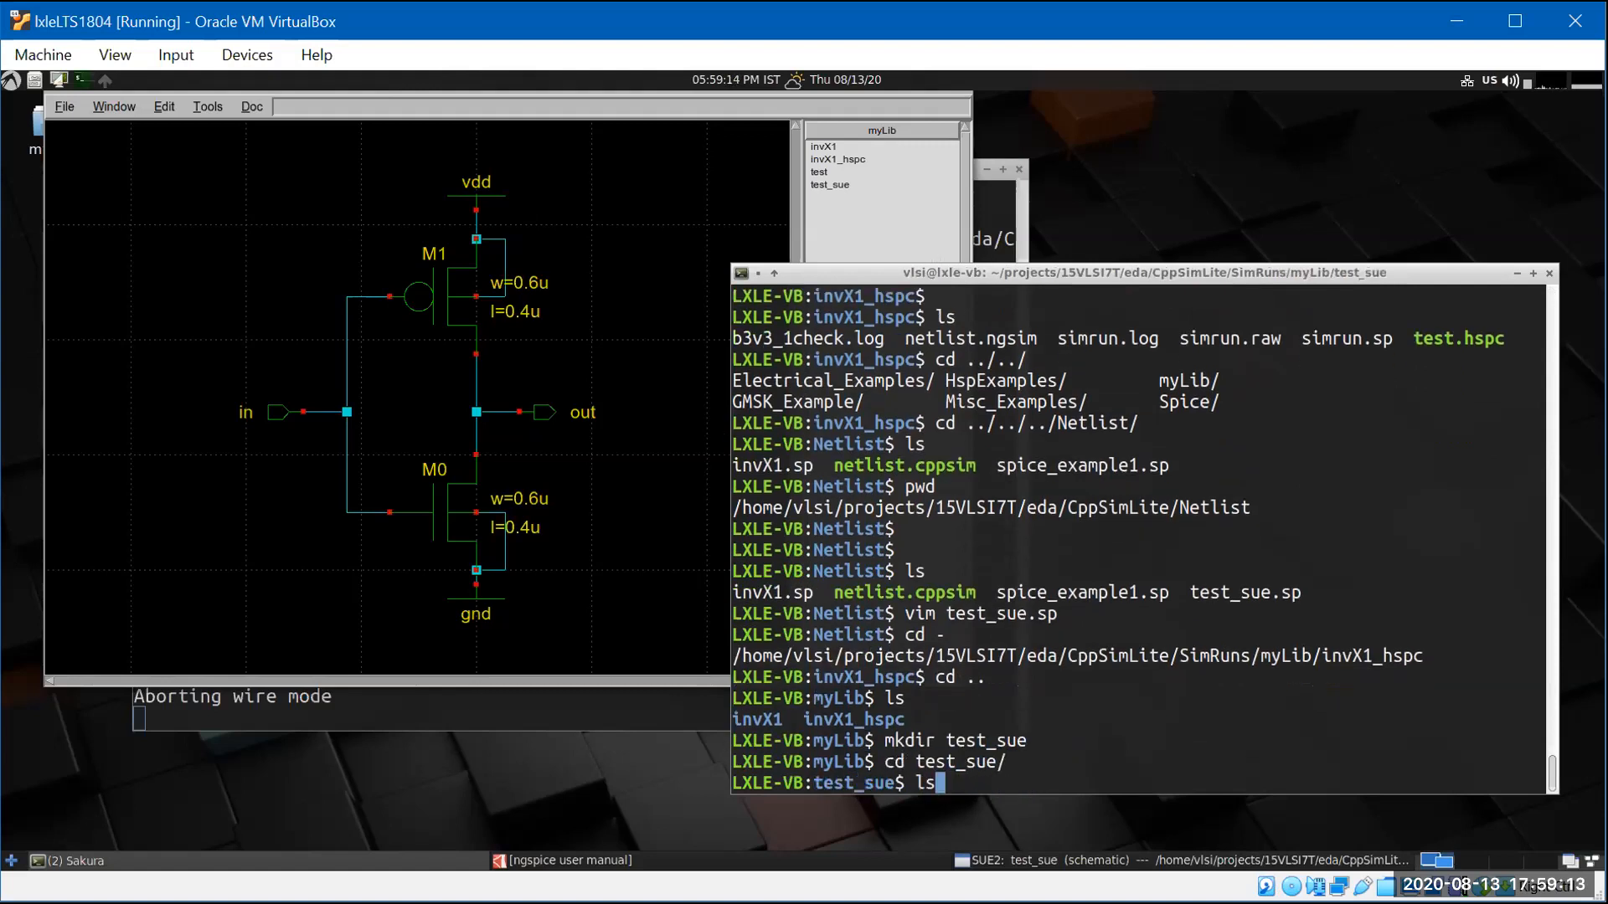
pyautogui.press('Return')
# - Copy the testbench ../invX1/TB_invX1.sp into the test_sue directory and list the files
pyautogui.write('cp ../in')
pyautogui.press('Tab')
pyautogui.write('/')
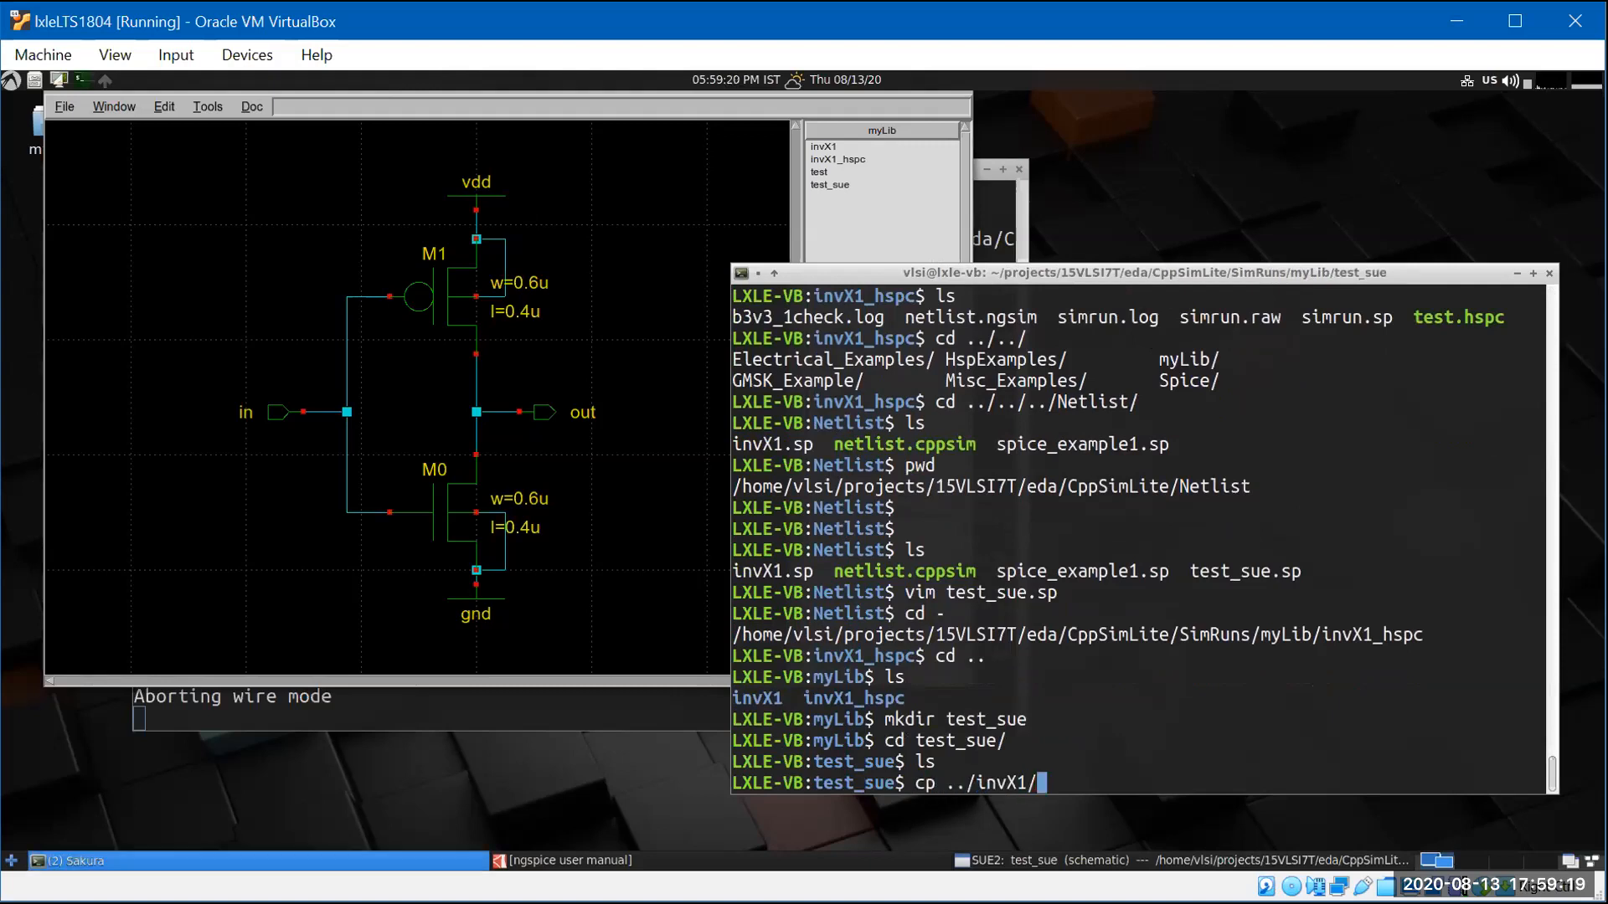
pyautogui.write('TB')
pyautogui.press('Tab')
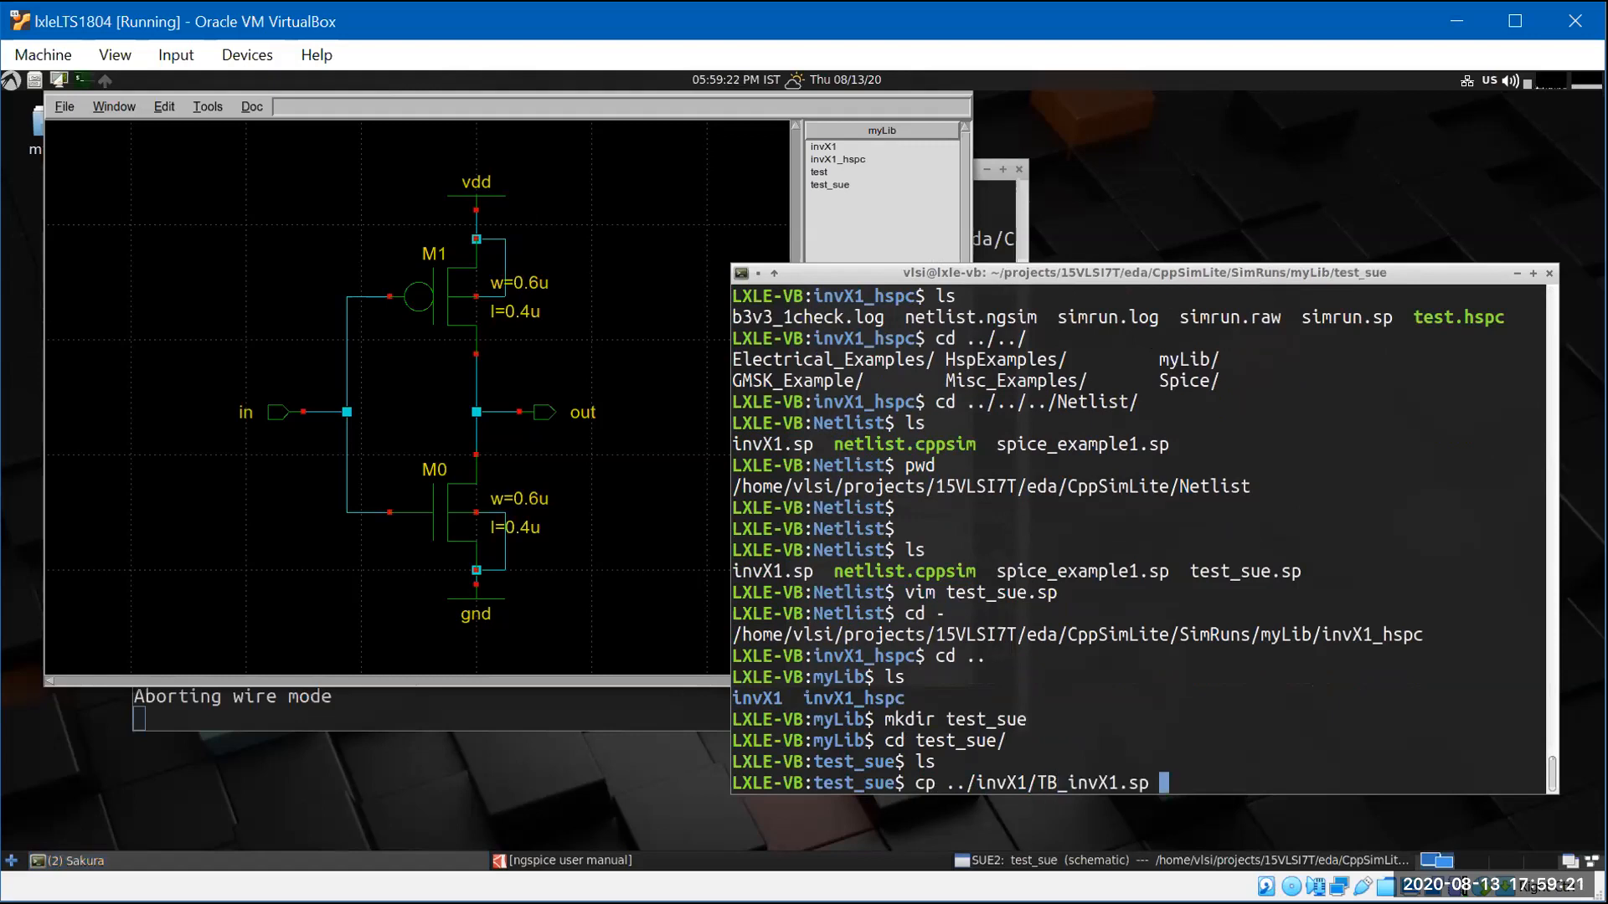
pyautogui.write('.')
pyautogui.press('Return')
pyautogui.write('ls')
pyautogui.press('Return')
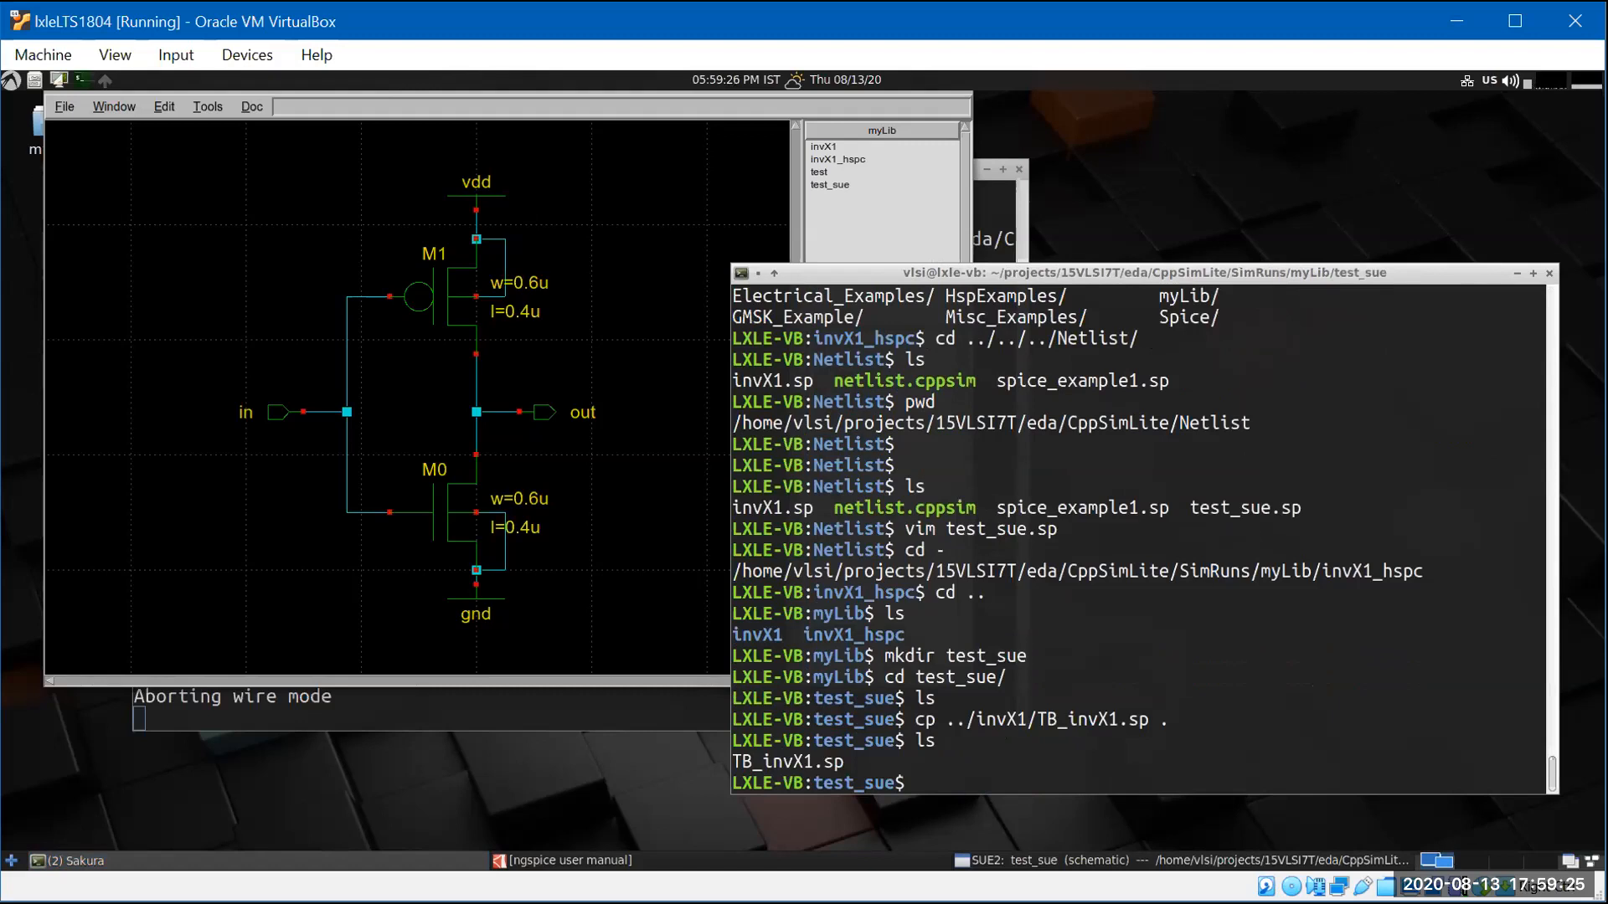
# - Open TB_invX1.sp in vim and set its subcircuit include path to ../../../Netlist/test_sue.sp
pyautogui.write('vim TB')
pyautogui.press('Tab')
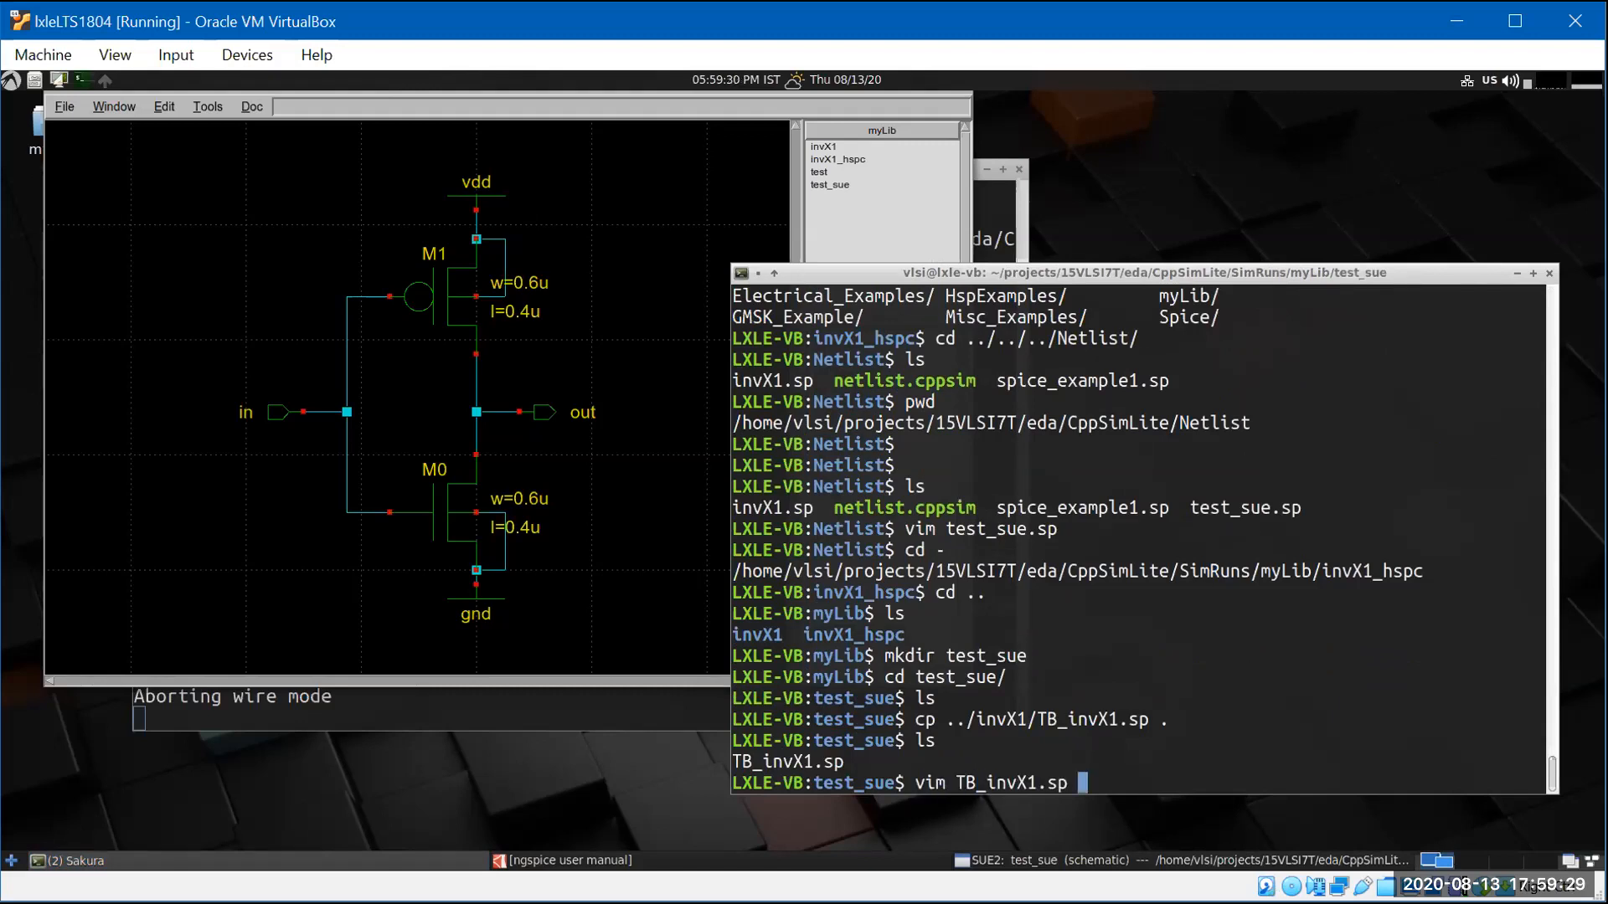
pyautogui.press('Return')
pyautogui.press('j')
pyautogui.press('j')
pyautogui.press('j')
pyautogui.press('j')
pyautogui.press('j')
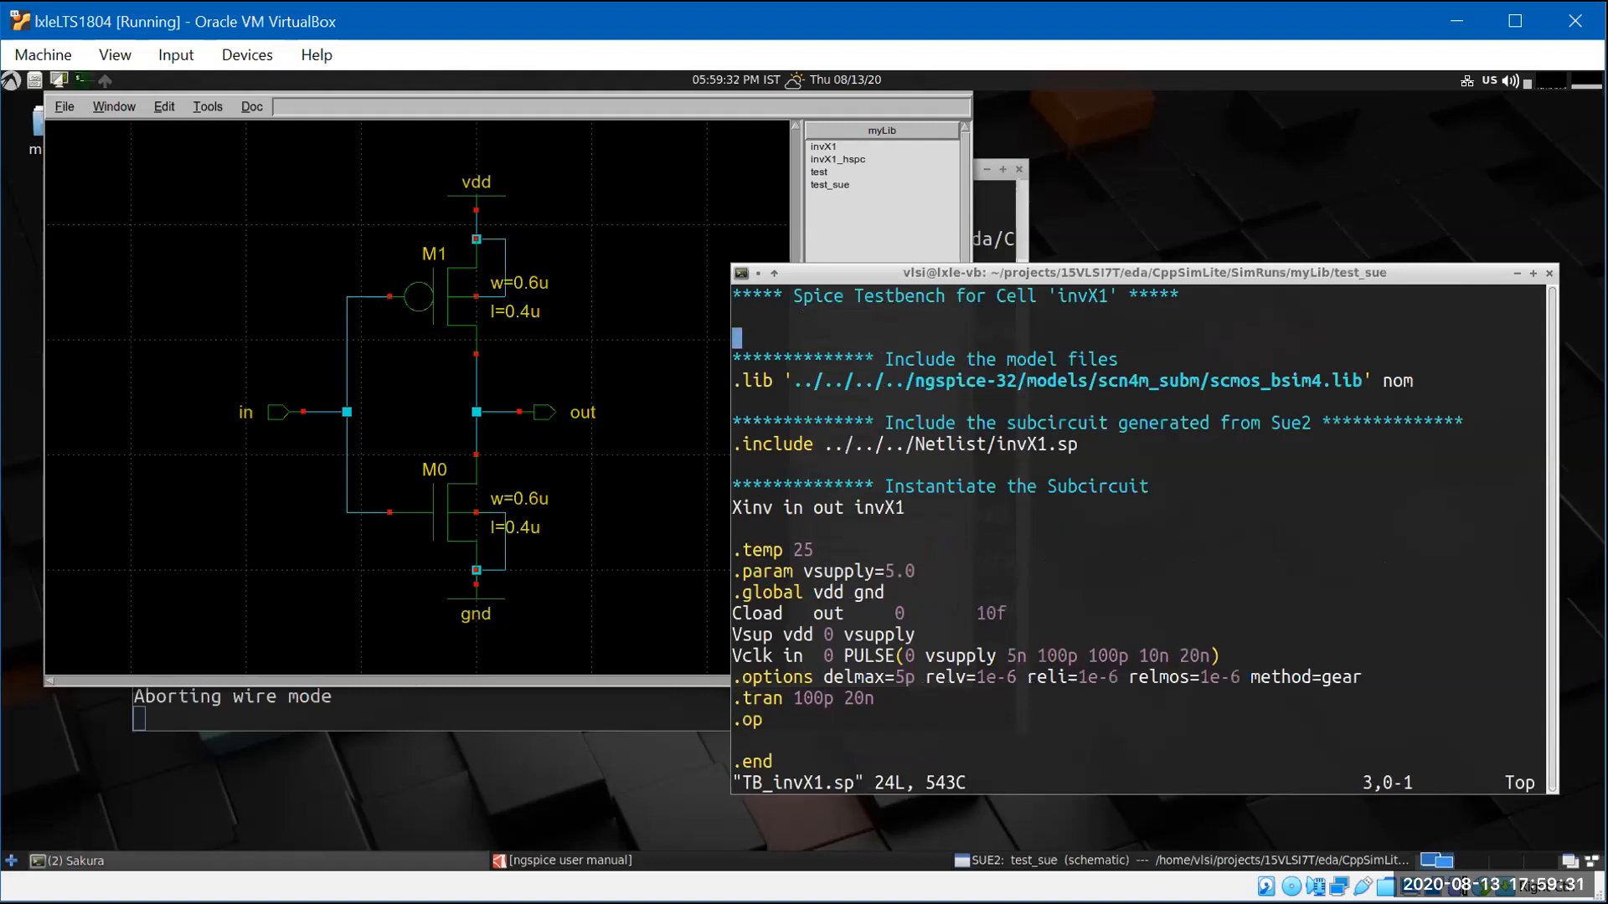
pyautogui.press('j')
pyautogui.press('j')
pyautogui.press('l')
pyautogui.press('l')
pyautogui.press('l')
pyautogui.press('l')
pyautogui.press('l')
pyautogui.press('l')
pyautogui.press('l')
pyautogui.press('l')
pyautogui.press('l')
pyautogui.press('l')
pyautogui.press('l')
pyautogui.press('l')
pyautogui.press('l')
pyautogui.press('l')
pyautogui.press('l')
pyautogui.press('l')
pyautogui.press('l')
pyautogui.press('l')
pyautogui.press('l')
pyautogui.press('l')
pyautogui.press('x')
pyautogui.press('x')
pyautogui.press('x')
pyautogui.press('x')
pyautogui.press('x')
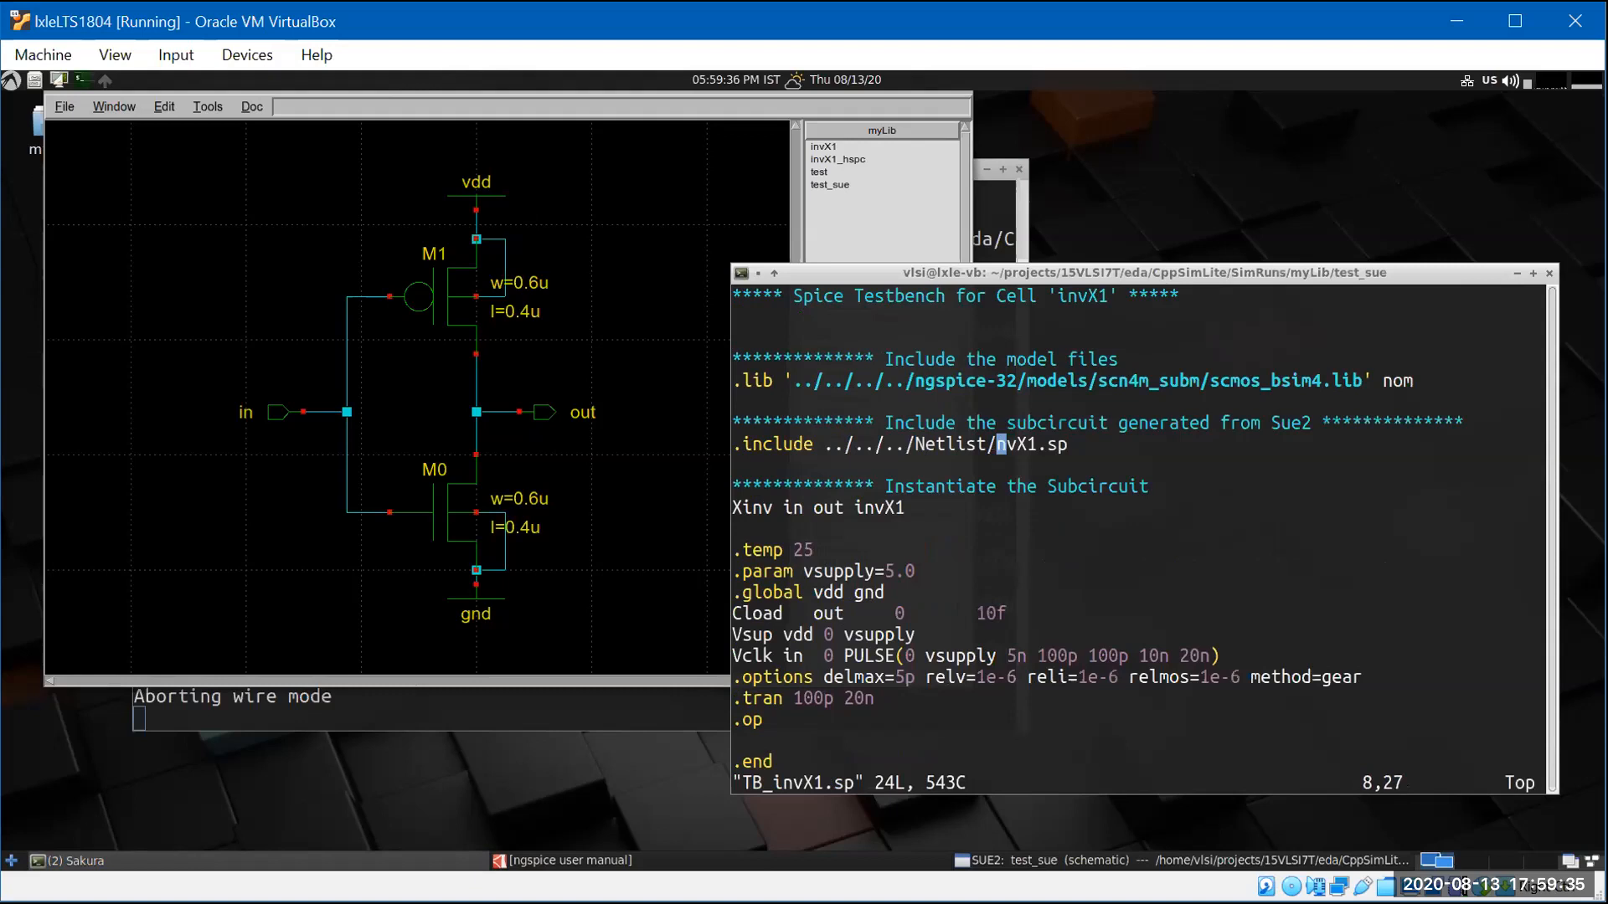
pyautogui.write('ist/test')
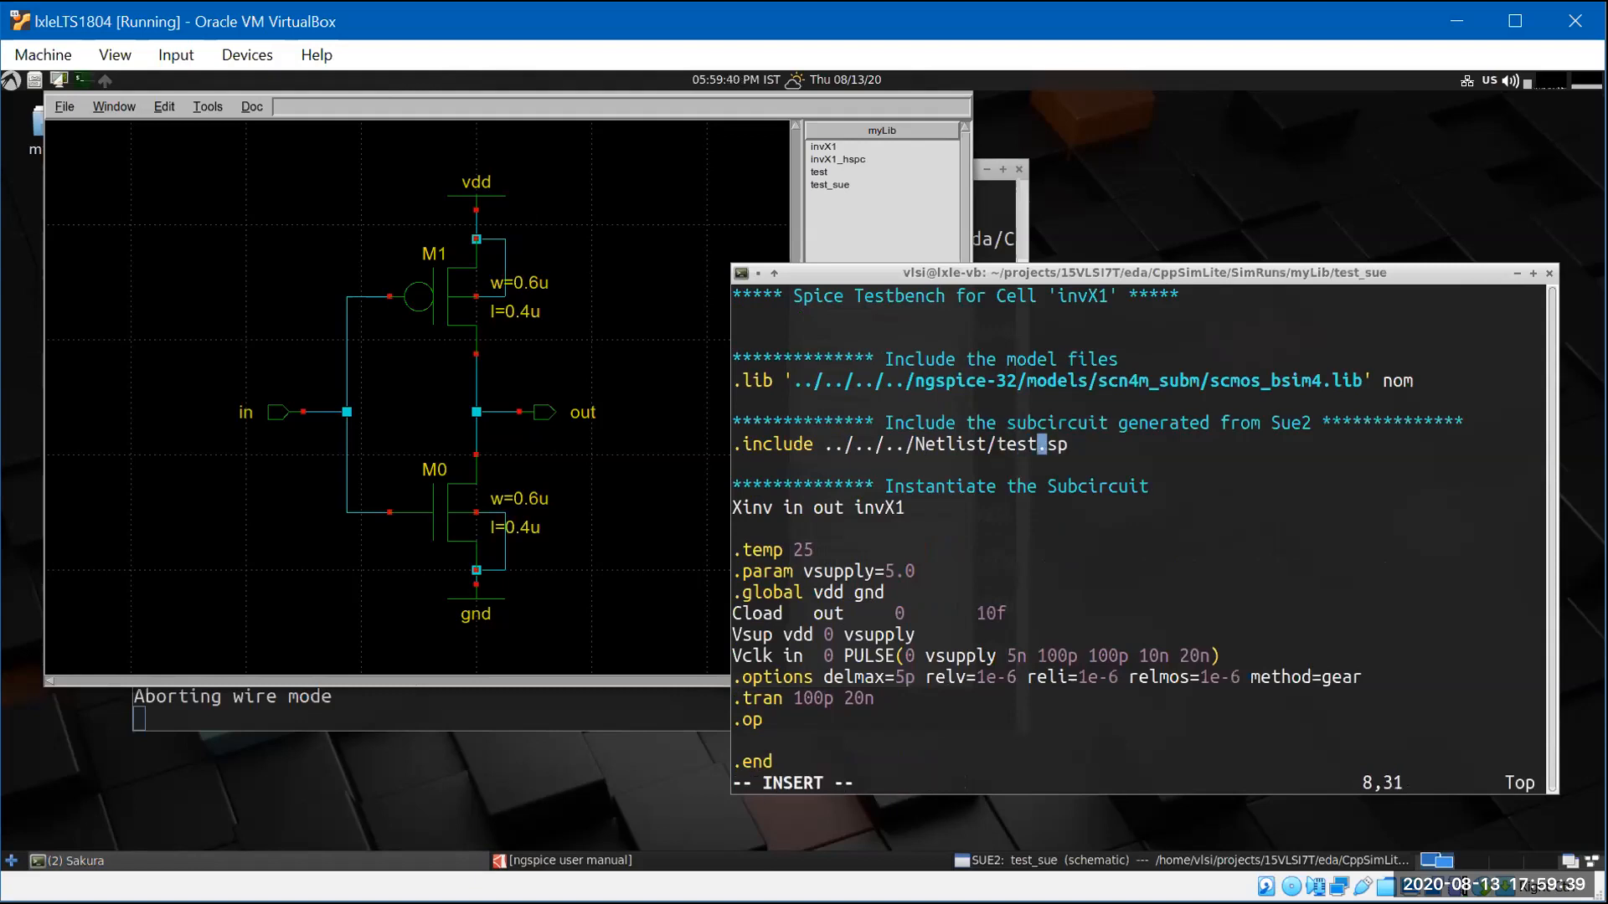
pyautogui.write('_sue')
pyautogui.press('Escape')
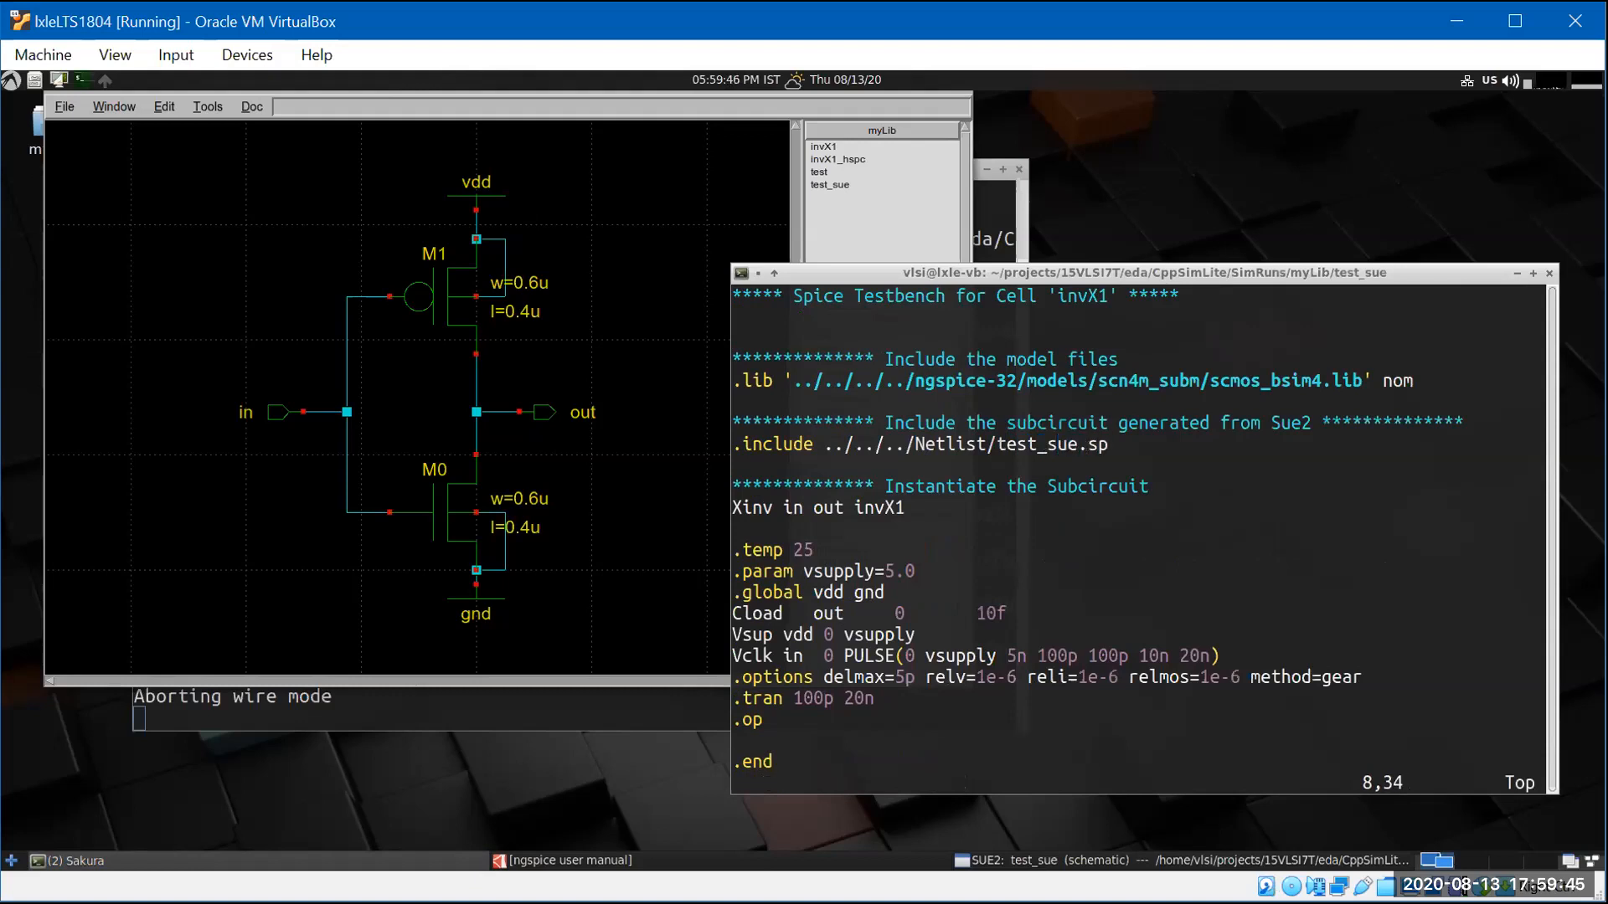
# - Open the included test_sue.sp netlist in a split window to check the include path, and close the split
pyautogui.press('Left')
pyautogui.press('Left')
pyautogui.press('Left')
pyautogui.press('Left')
pyautogui.hotkey('ctrl', 'w')
pyautogui.press('f')
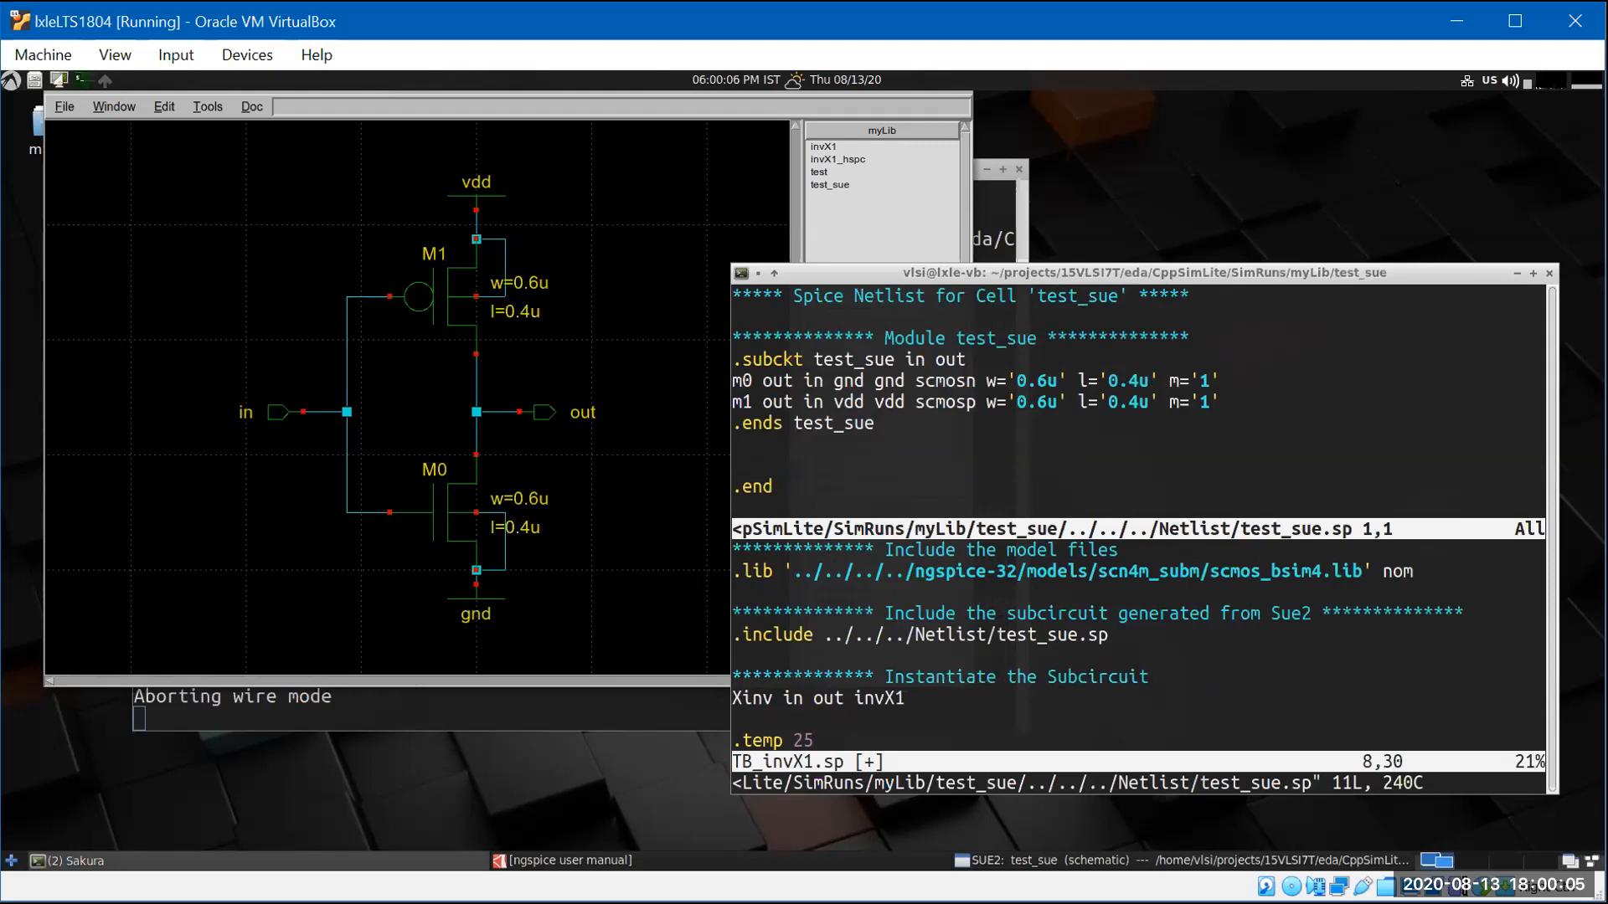
pyautogui.press('Down')
pyautogui.press('Down')
pyautogui.press('Down')
pyautogui.press('Down')
pyautogui.press('Down')
pyautogui.press('Down')
pyautogui.write(':q')
pyautogui.press('Return')
# - Reopen the netlist from the include line in a split window to examine its subcircuit name, and close it again
pyautogui.press('Down')
pyautogui.press('Down')
pyautogui.press('Down')
pyautogui.press('Left')
pyautogui.press('Left')
pyautogui.press('Left')
pyautogui.press('Up')
pyautogui.press('Up')
pyautogui.press('Up')
pyautogui.press('Right')
pyautogui.press('Right')
pyautogui.press('Right')
pyautogui.press('Right')
pyautogui.press('Right')
pyautogui.press('Right')
pyautogui.press('Right')
pyautogui.press('Right')
pyautogui.press('Right')
pyautogui.press('Right')
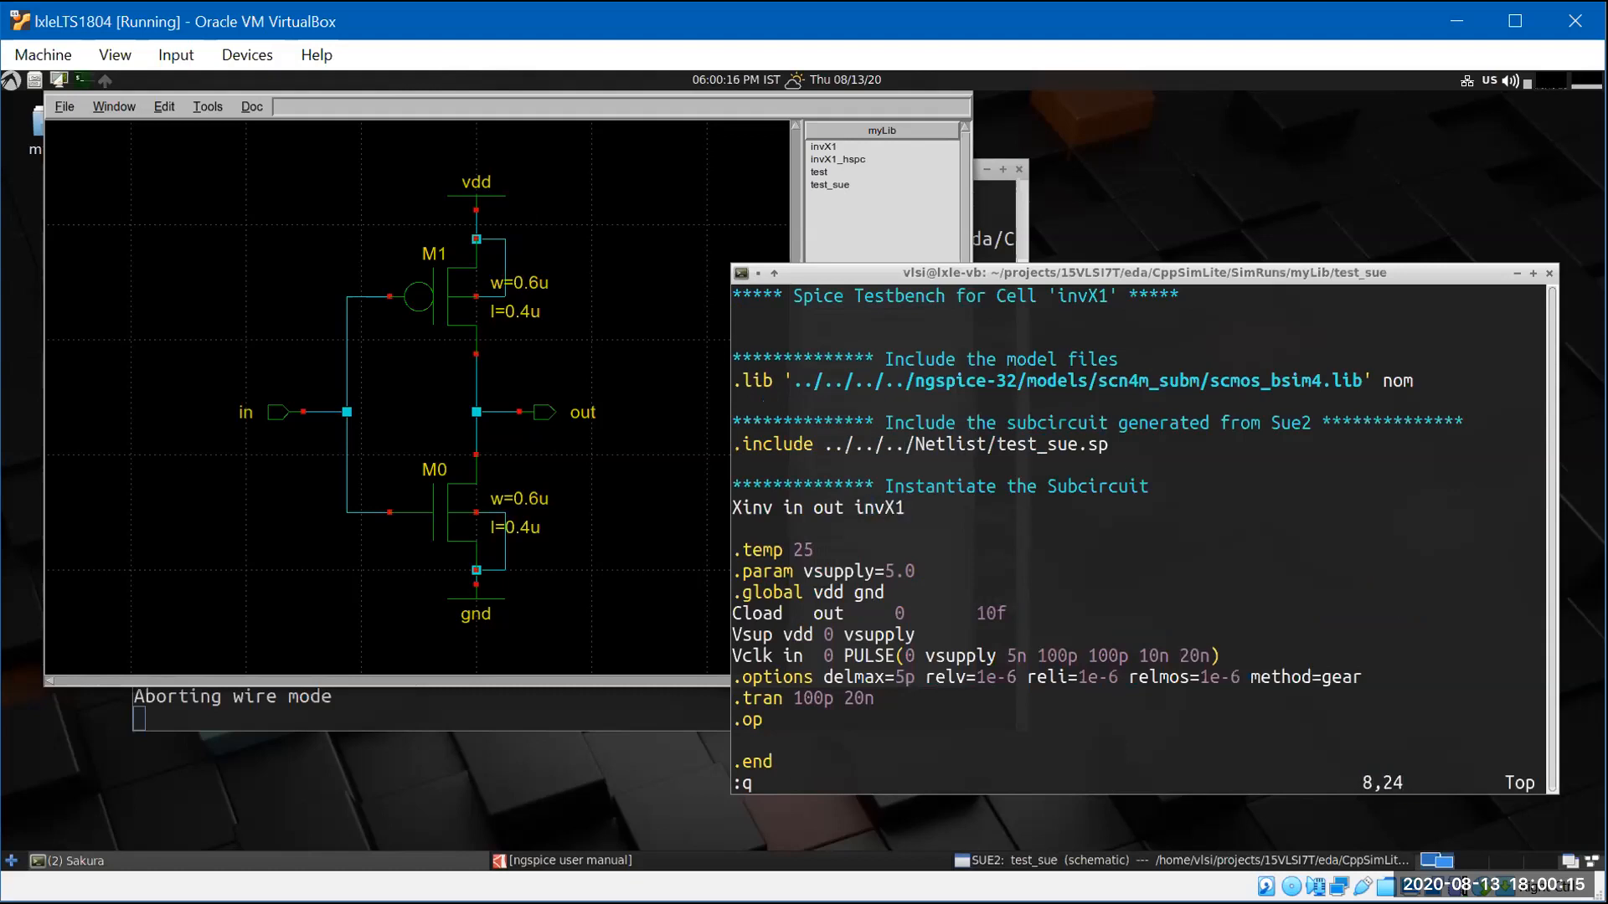
pyautogui.hotkey('ctrl', 'w')
pyautogui.press('f')
pyautogui.press('Right')
pyautogui.press('Right')
pyautogui.write(':q')
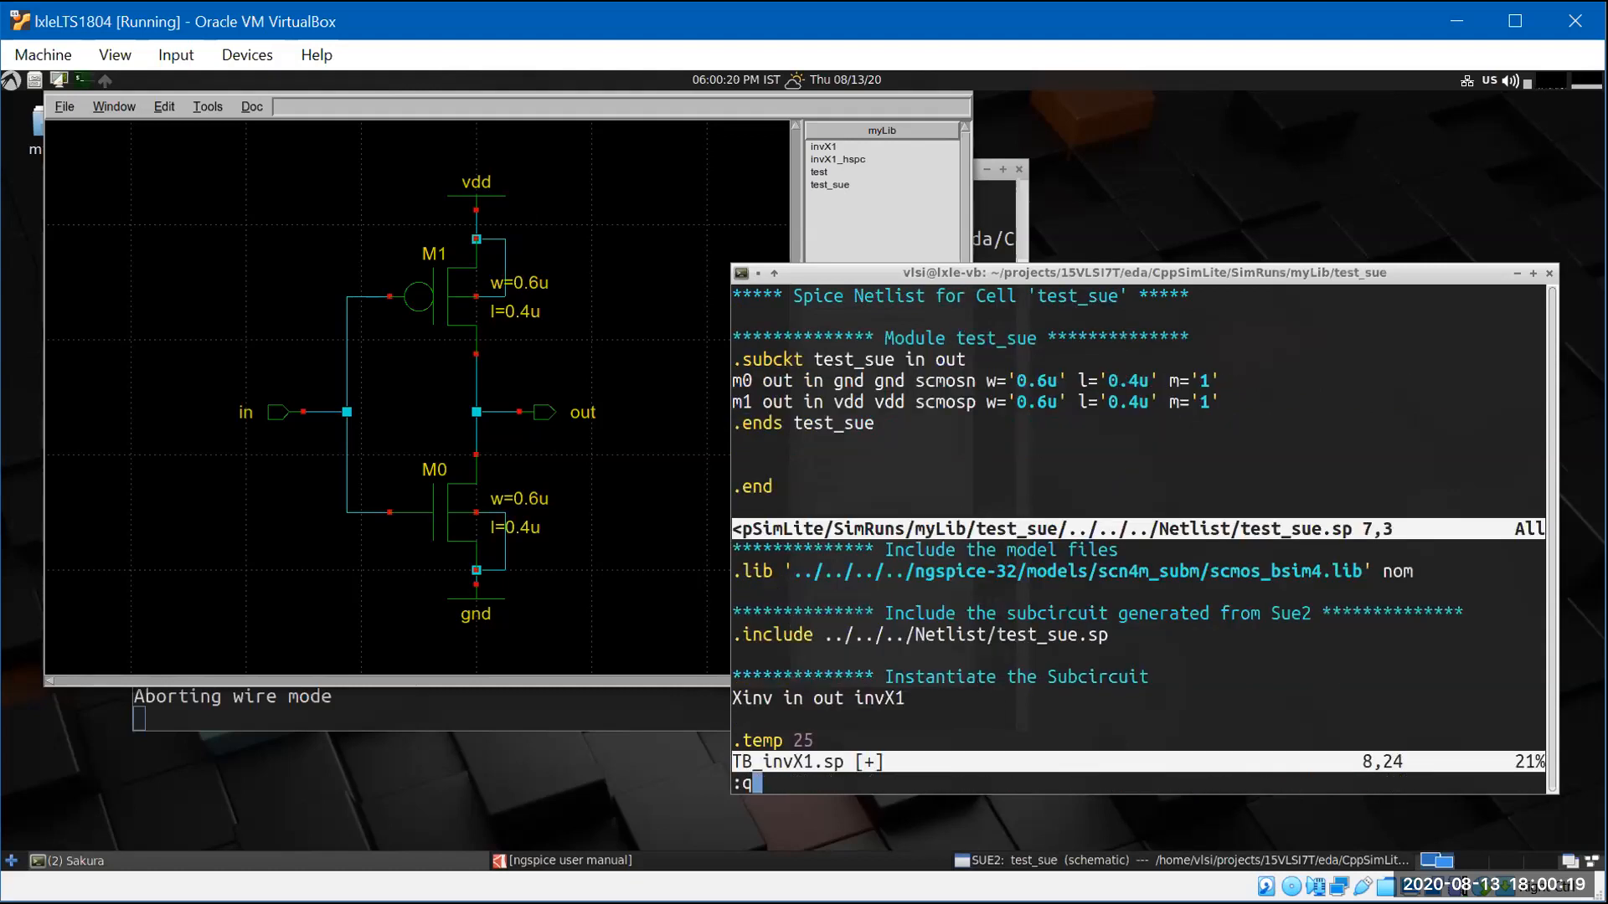
pyautogui.press('Return')
# - Replace the subcircuit name invX1 in the Xinv instantiation line with test_sue
pyautogui.press('Down')
pyautogui.press('Down')
pyautogui.press('Down')
pyautogui.press('x')
pyautogui.press('x')
pyautogui.press('x')
pyautogui.press('x')
pyautogui.press('x')
pyautogui.press('i')
pyautogui.press('Right')
pyautogui.write('test_sue')
pyautogui.press('Escape')
# - Look over the remaining simulation statements of the testbench, and save the file and quit vim
pyautogui.press('j')
pyautogui.press('j')
pyautogui.press('j')
pyautogui.press('j')
pyautogui.press('j')
pyautogui.press('j')
pyautogui.press('j')
pyautogui.press('j')
pyautogui.press('j')
pyautogui.press('j')
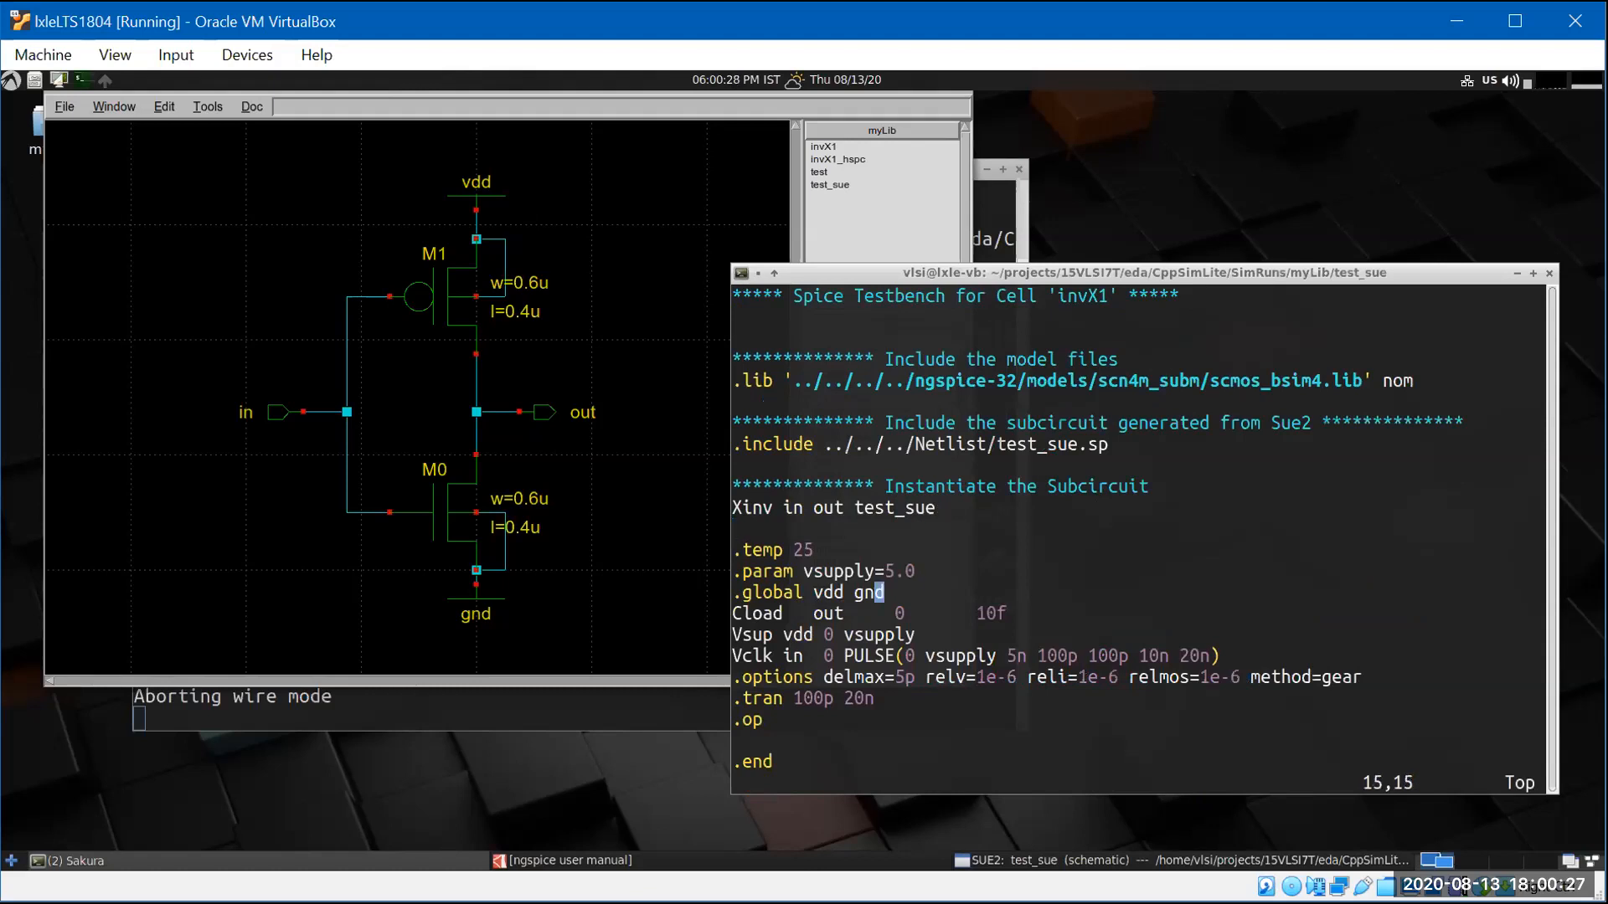
pyautogui.press('j')
pyautogui.press('j')
pyautogui.press('j')
pyautogui.write(':wq')
pyautogui.press('Return')
# - Load TB_invX1.sp in ngspice and run the simulation
pyautogui.write('n')
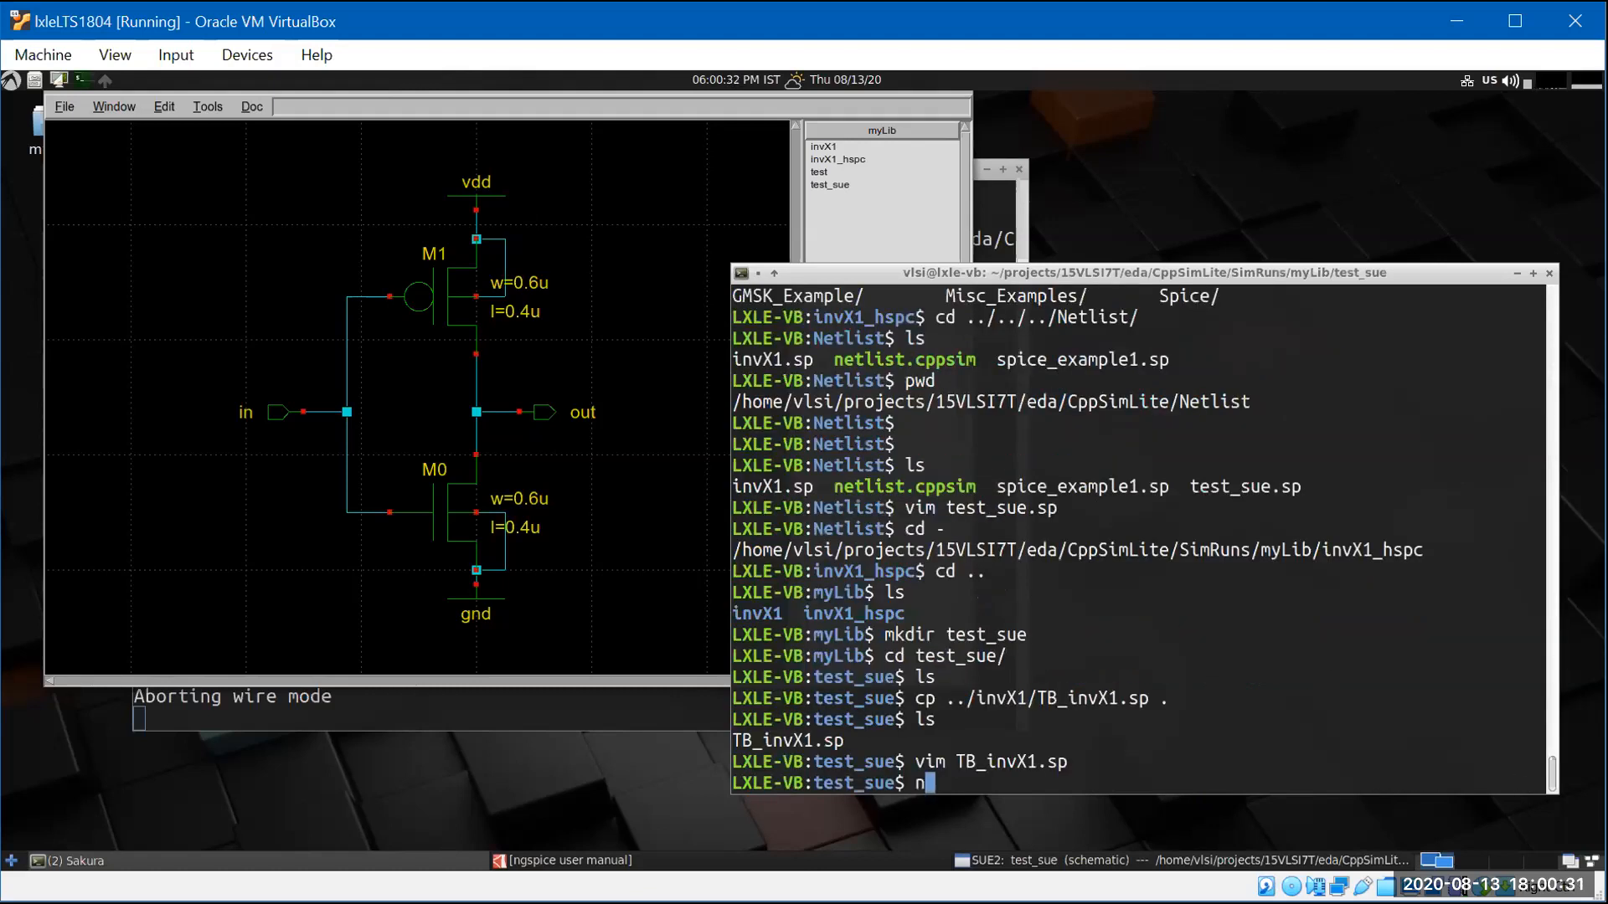
pyautogui.write('gspice TB_invX1.sp')
pyautogui.press('Return')
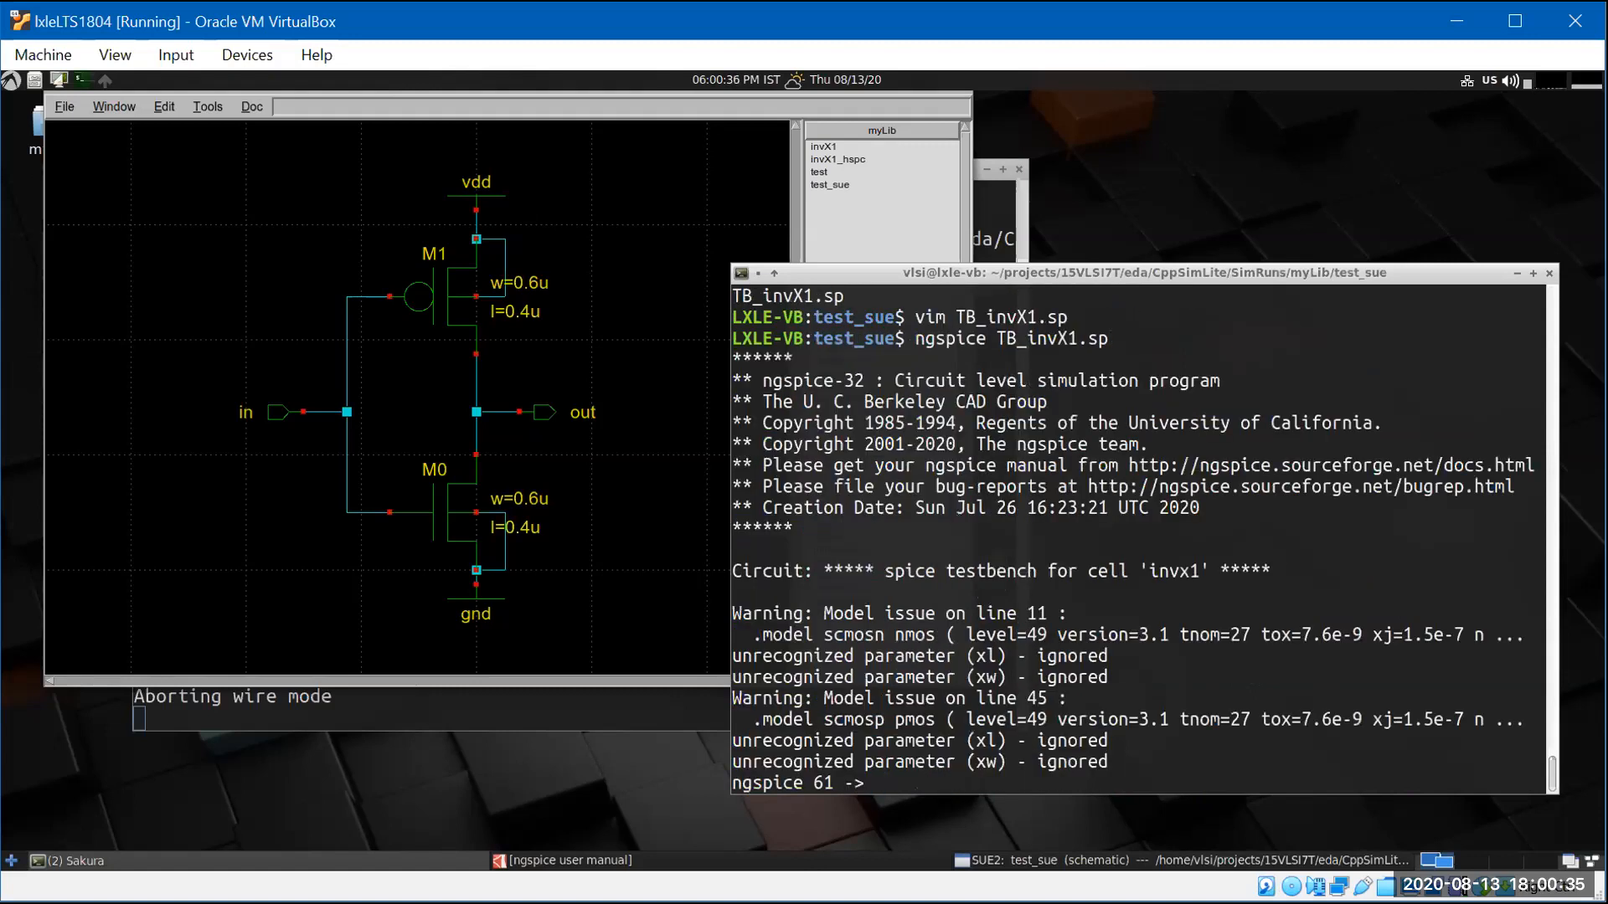
pyautogui.write('run')
pyautogui.press('Return')
# - Plot v(in)+5.5 together with v(out) and review the simulation output in the terminal
pyautogui.write('plot v(in)+')
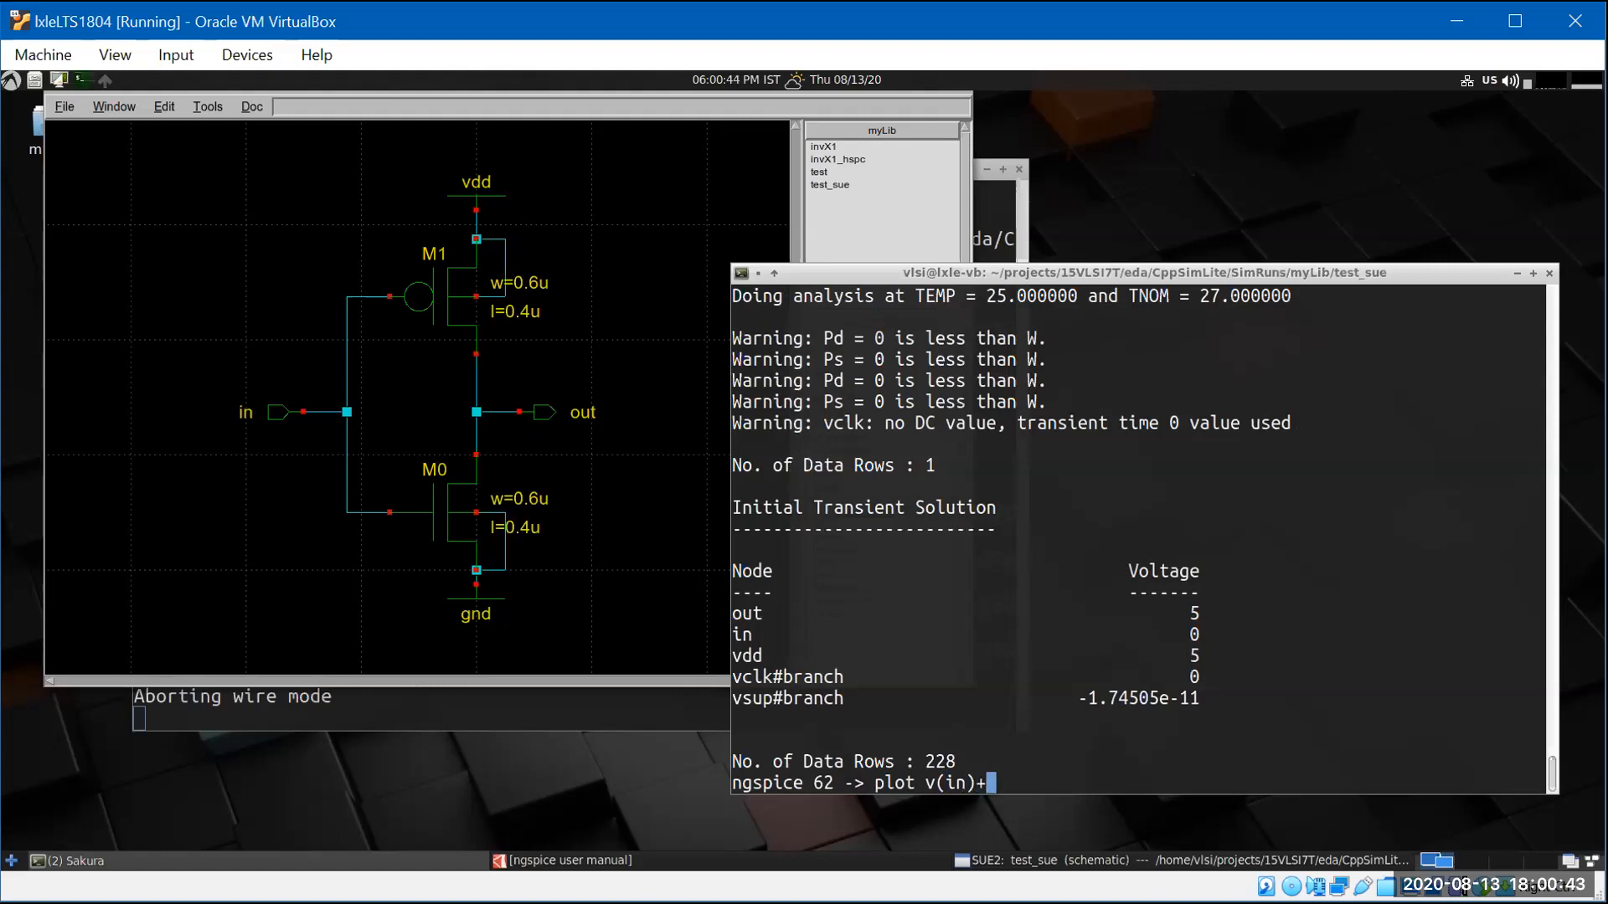
pyautogui.write('5.5 v(out)')
pyautogui.press('Return')
pyautogui.scroll(3, 1089, 670)
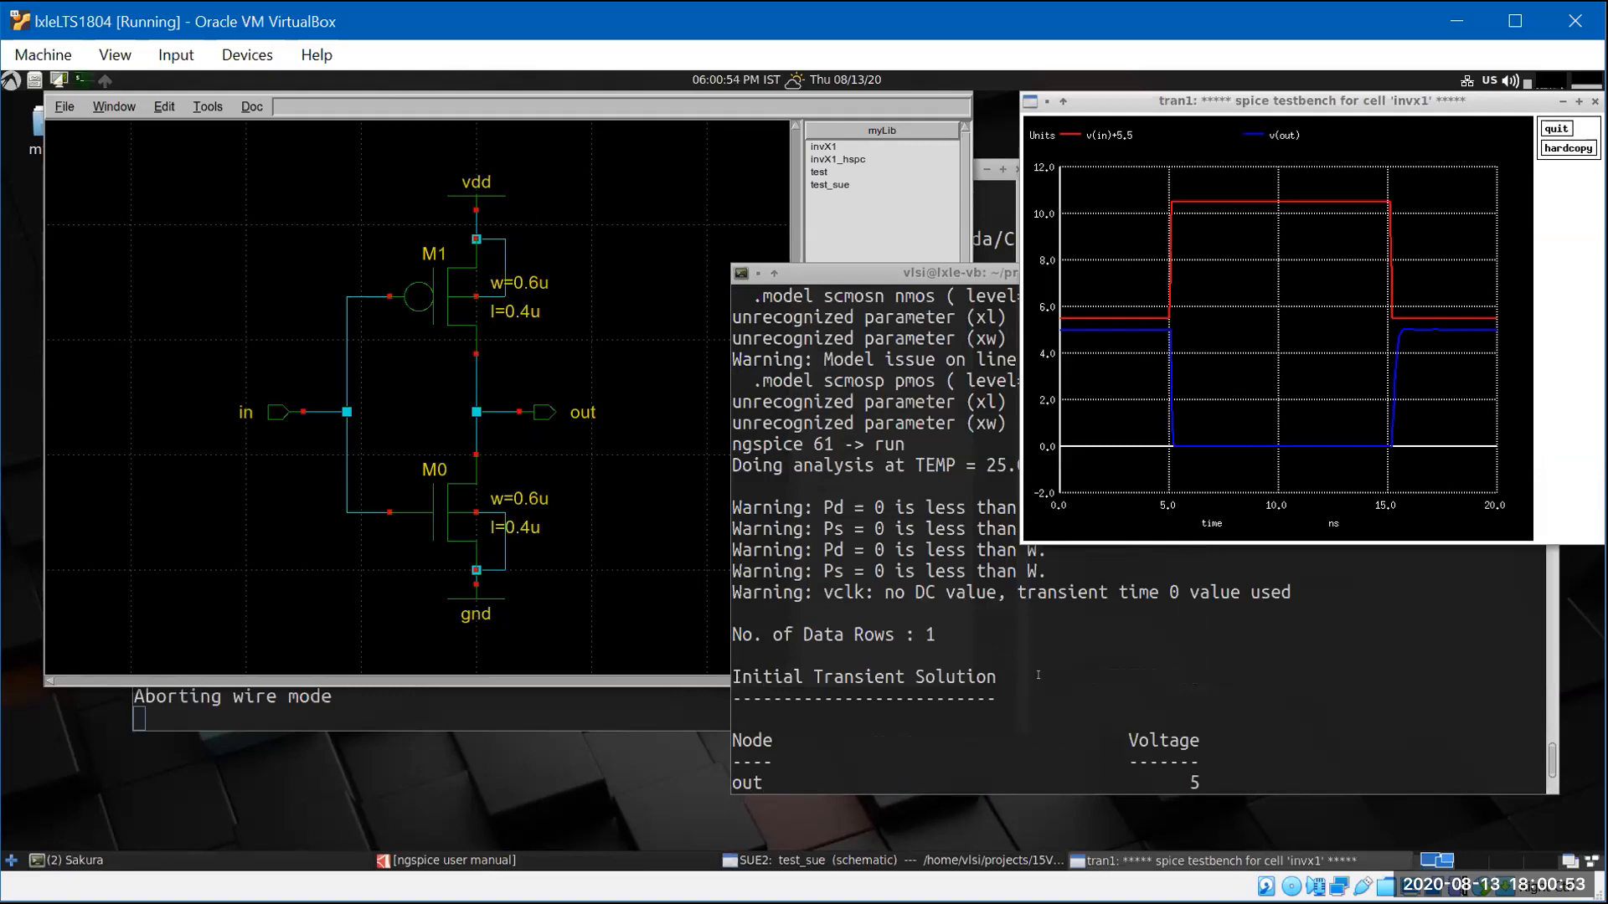
pyautogui.scroll(-2, 1038, 675)
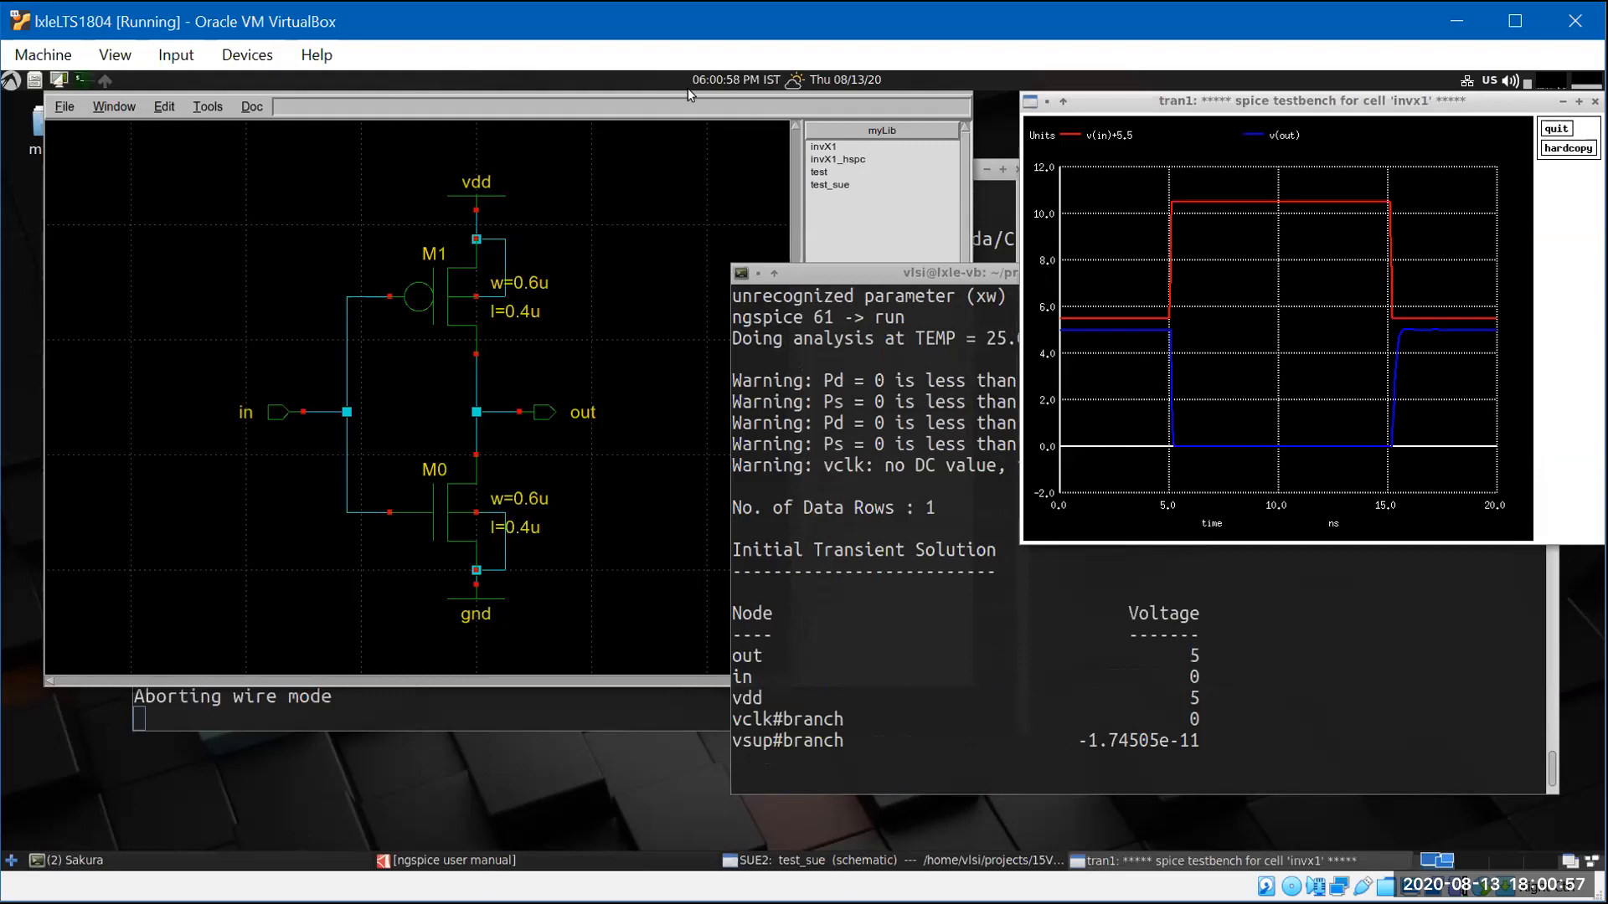
# - Bring the test_sue schematic window to the front and close the transient waveform plot
pyautogui.click(642, 114)
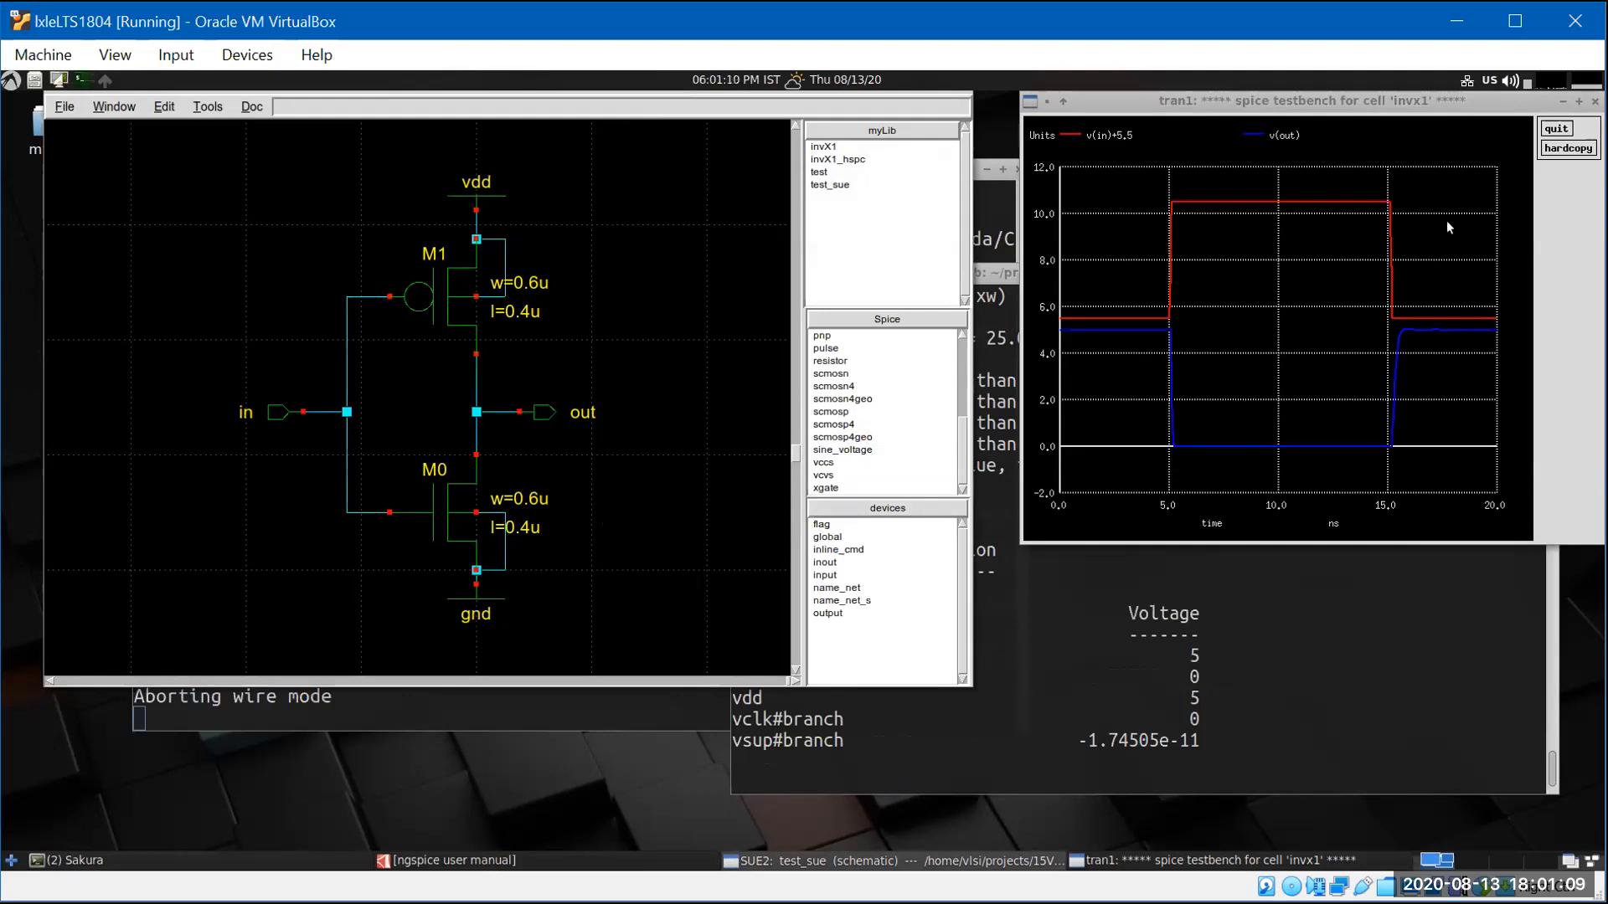
pyautogui.click(1555, 128)
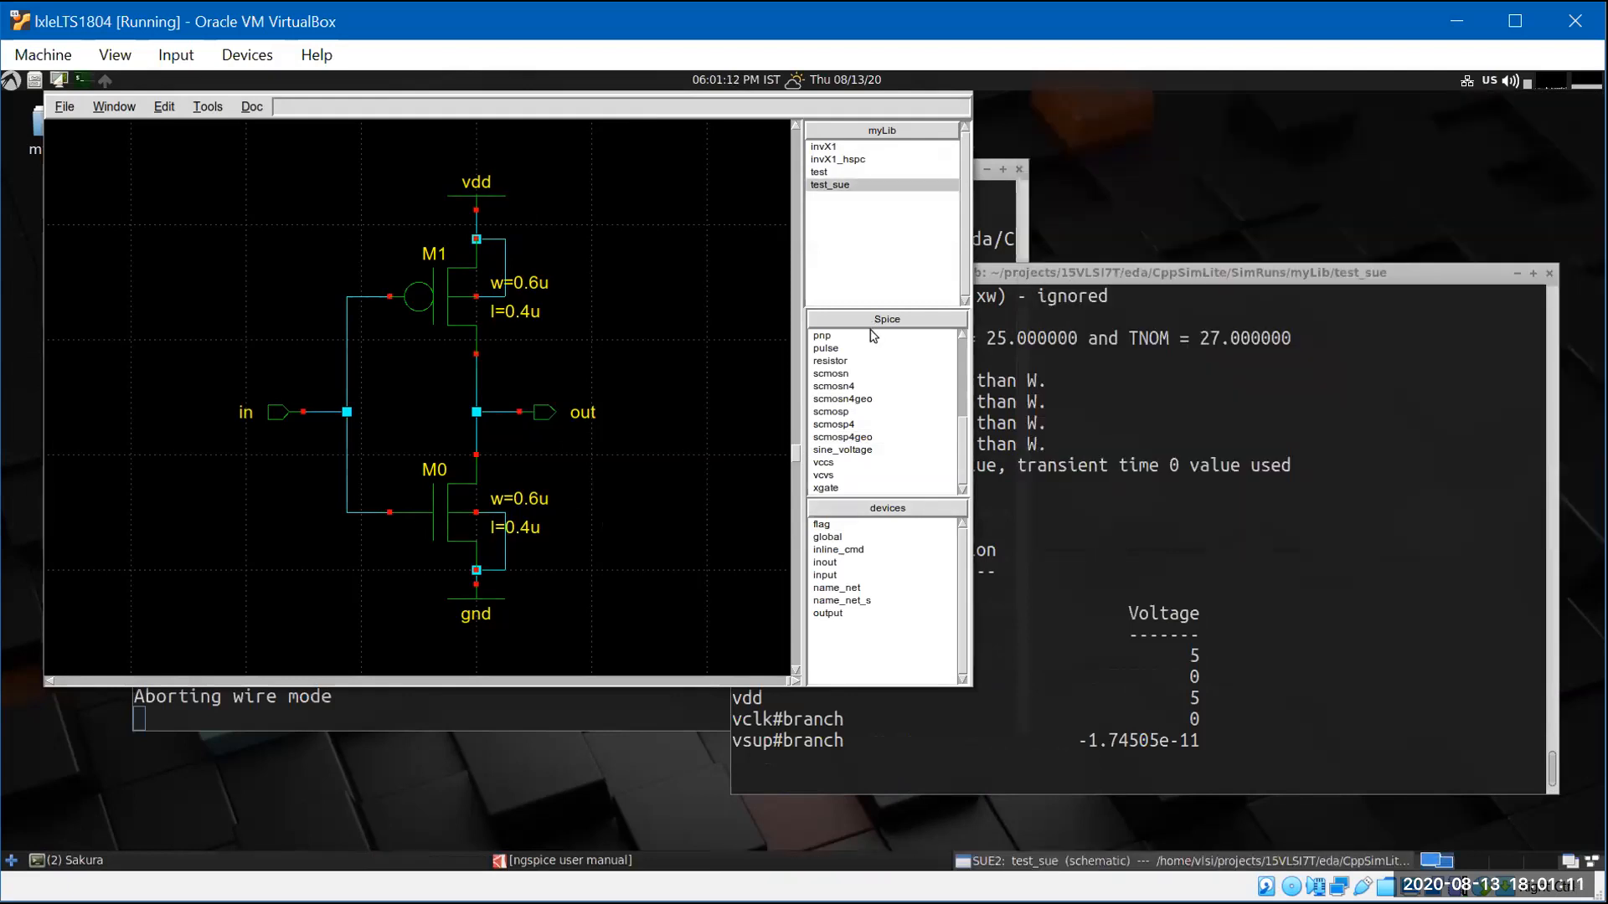